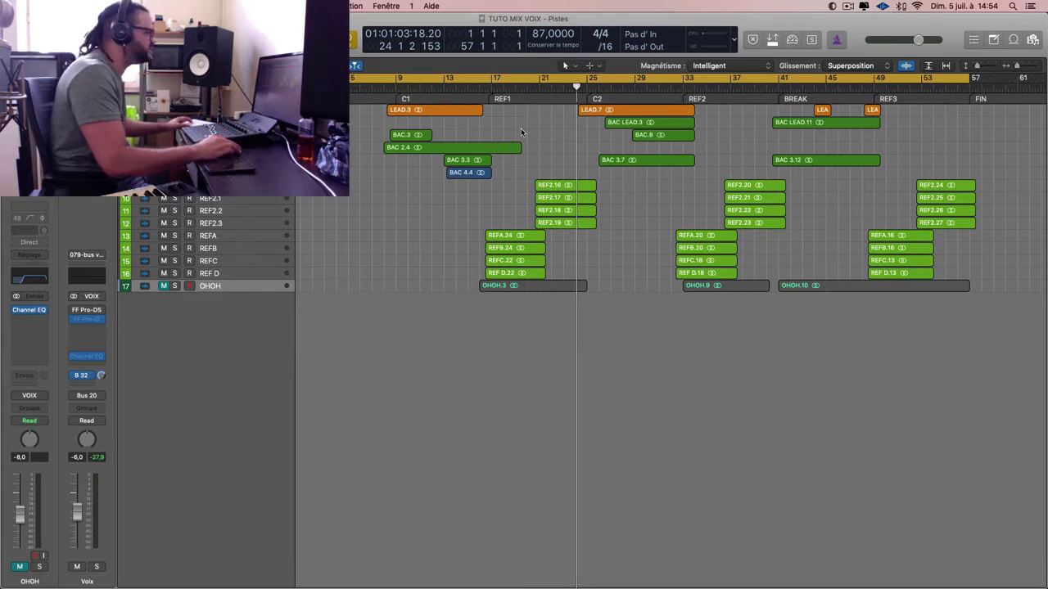
- Show the mixer, open the UAD Teletronix LA-2A Legacy on the C bus, and start playback in the C1 section
{"action": "key", "text": "x"}
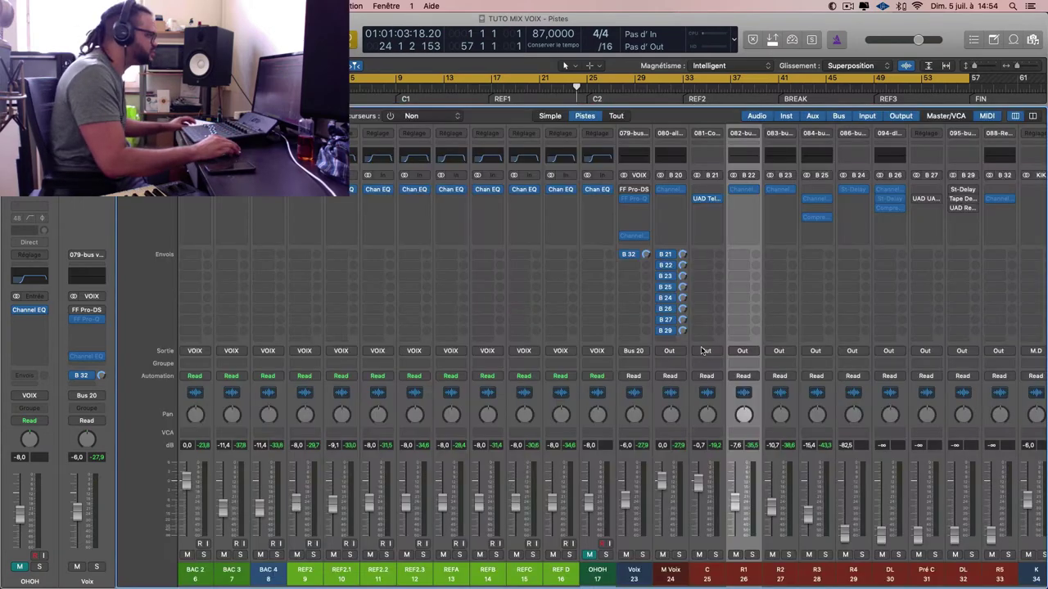
{"action": "left_click", "coordinate": [695, 199]}
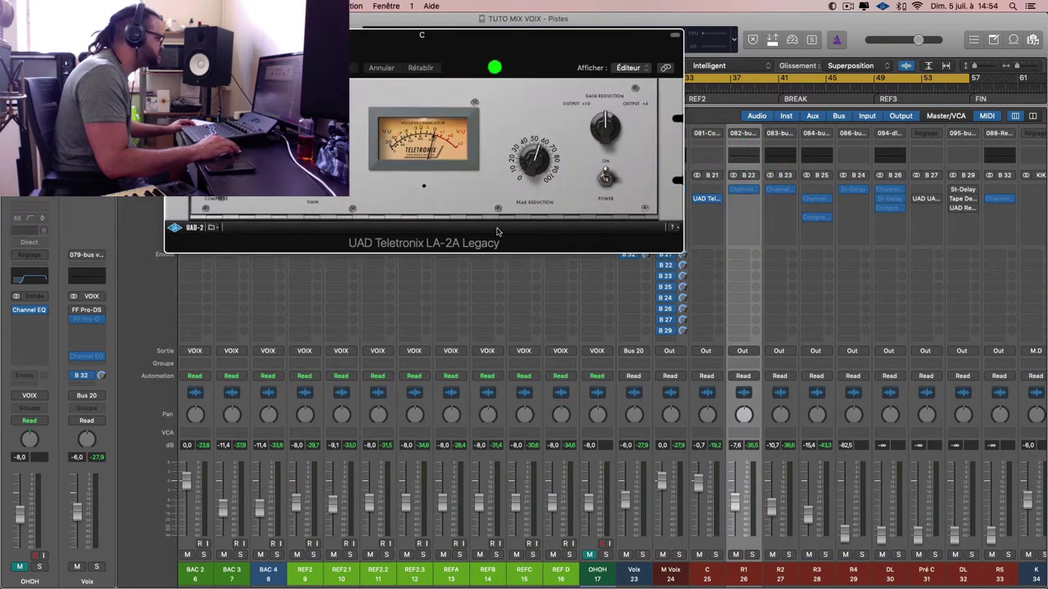
{"action": "left_click", "coordinate": [496, 68]}
{"action": "left_click", "coordinate": [709, 568]}
{"action": "left_click", "coordinate": [713, 565]}
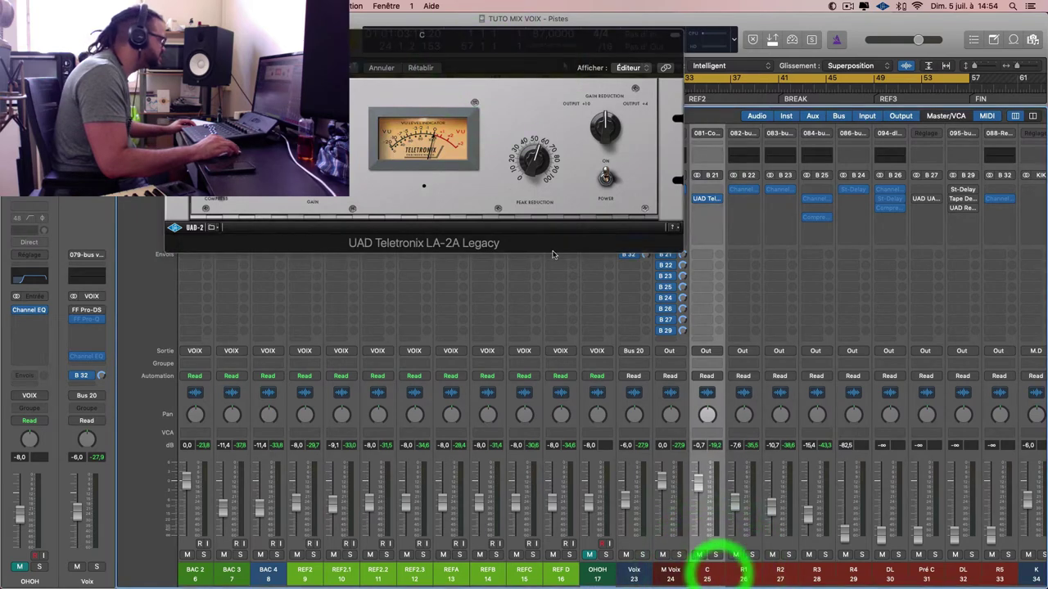
{"action": "left_click_drag", "start_coordinate": [489, 43], "coordinate": [657, 195]}
{"action": "double_click", "coordinate": [422, 88]}
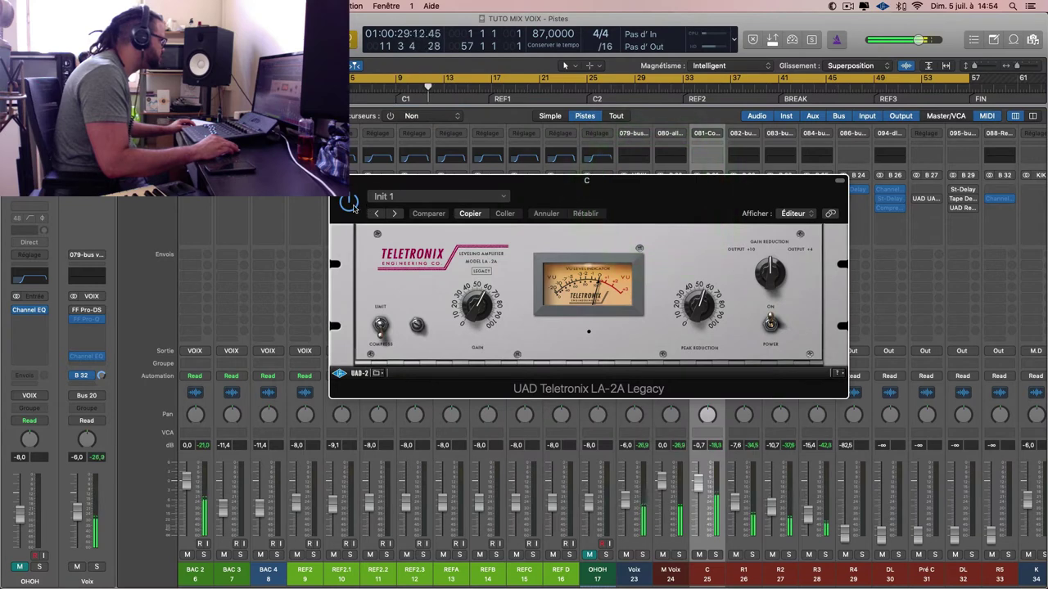
- Toggle the LA-2A's bypass to compare the sound, fine-tune its Gain knob, and close the plug-in window
{"action": "left_click", "coordinate": [351, 206]}
{"action": "left_click", "coordinate": [350, 204]}
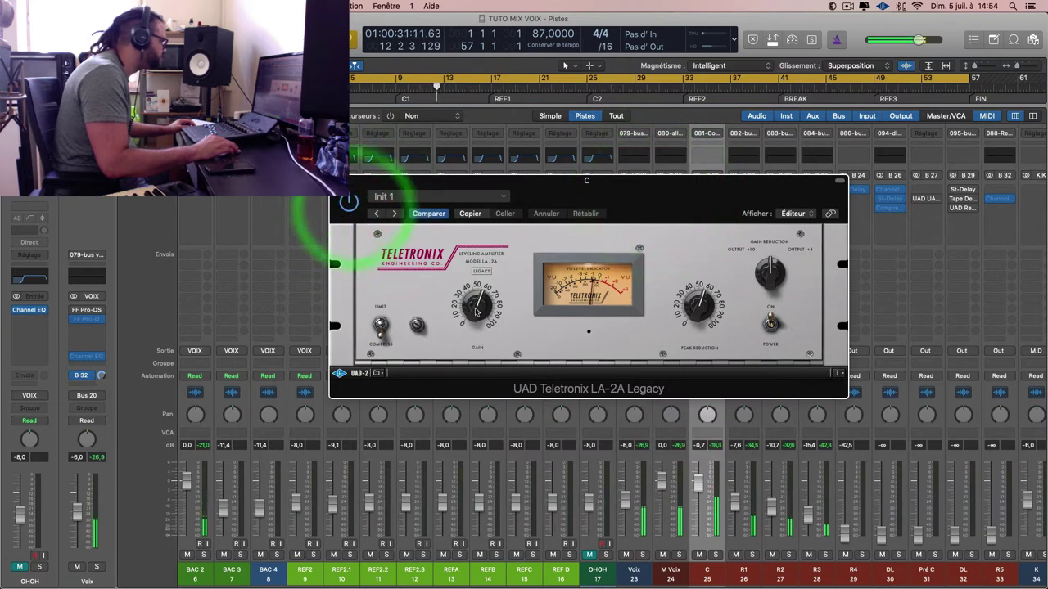
{"action": "left_click_drag", "start_coordinate": [477, 313], "coordinate": [477, 309]}
{"action": "left_click", "coordinate": [336, 181]}
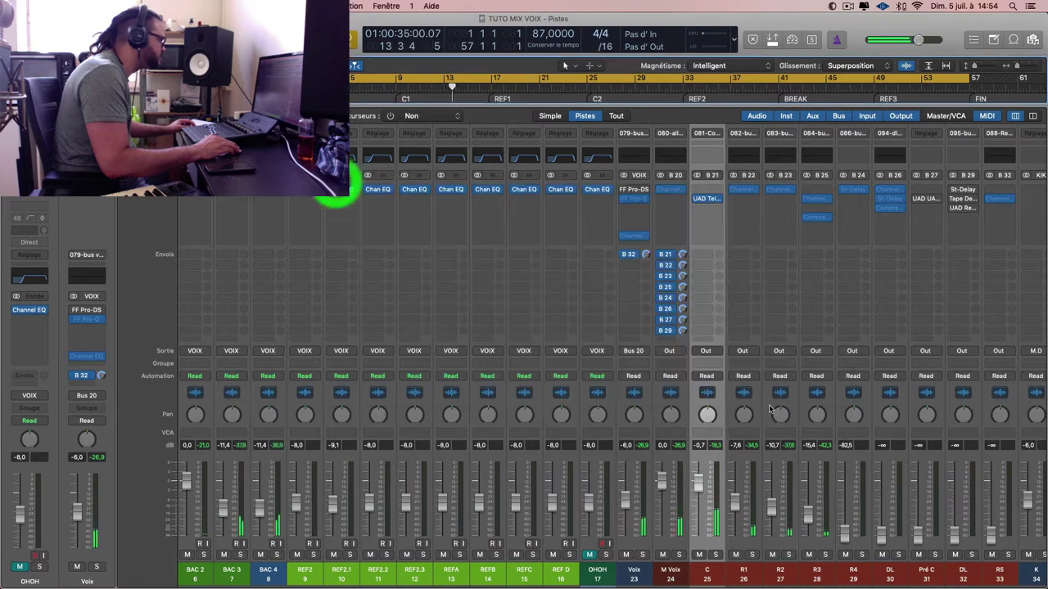
{"action": "left_click", "coordinate": [755, 565]}
{"action": "left_click", "coordinate": [757, 202]}
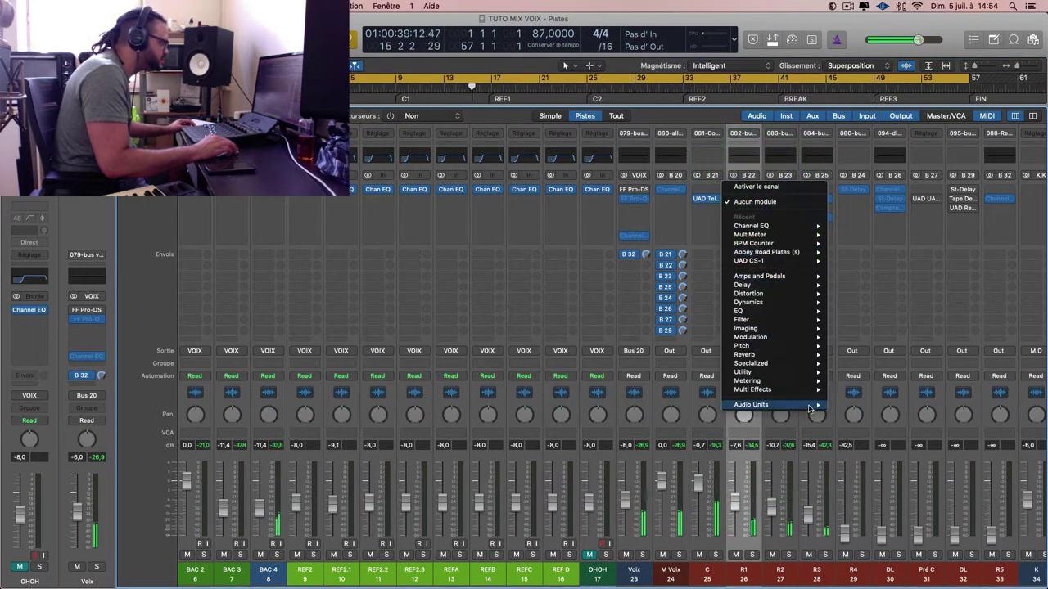
{"action": "mouse_move", "coordinate": [810, 405]}
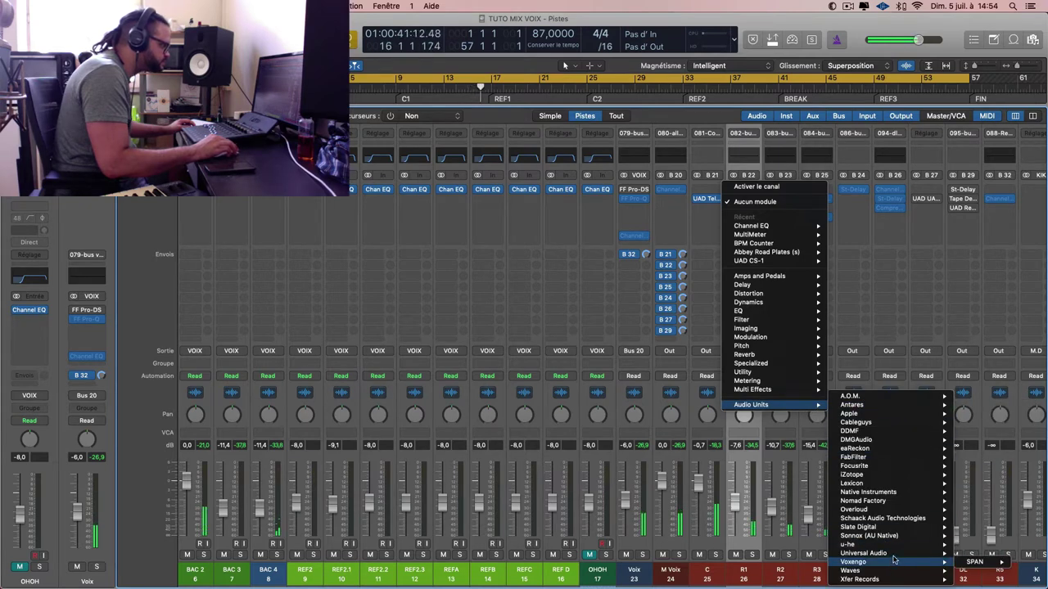
{"action": "left_click", "coordinate": [907, 304]}
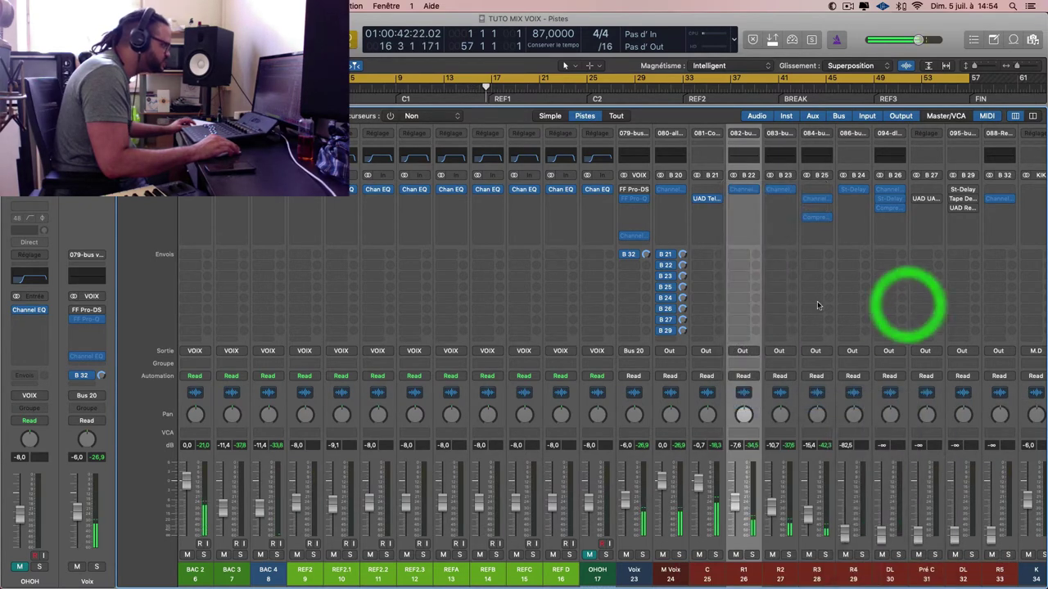
- Raise the R1 bus fader to -6.6 dB and the R2 bus fader to -10.2 dB
{"action": "left_click_drag", "start_coordinate": [751, 558], "coordinate": [751, 553]}
{"action": "left_click_drag", "start_coordinate": [734, 503], "coordinate": [771, 507]}
{"action": "left_click", "coordinate": [743, 573]}
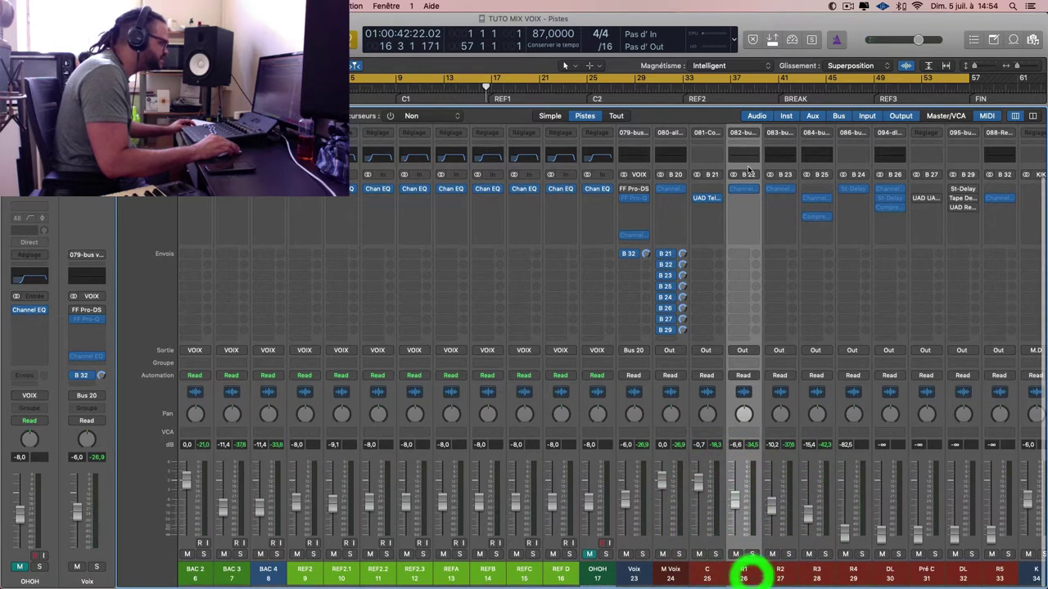
- Insert the UAD EMT 140 plate reverb on the R1 bus below its Channel EQ and place its window clear of the faders
{"action": "left_click", "coordinate": [743, 198]}
{"action": "mouse_move", "coordinate": [792, 333]}
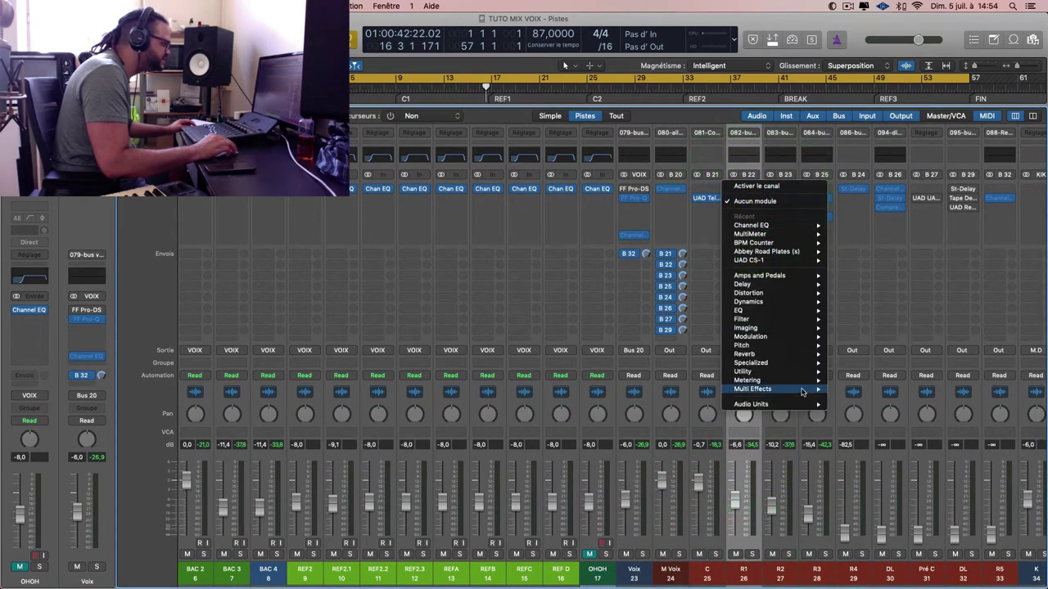
{"action": "mouse_move", "coordinate": [810, 405]}
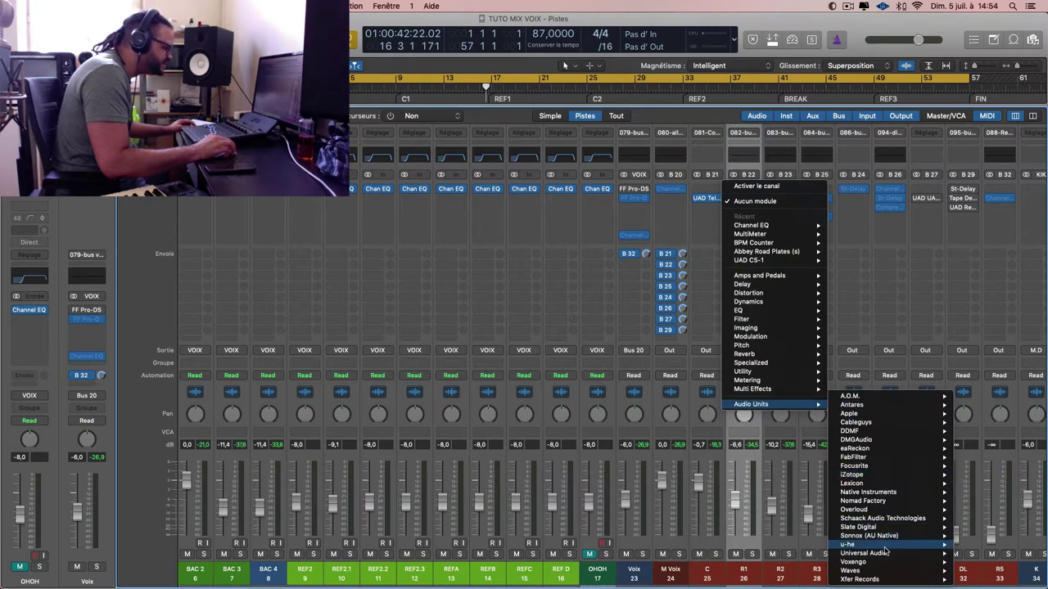
{"action": "mouse_move", "coordinate": [873, 554]}
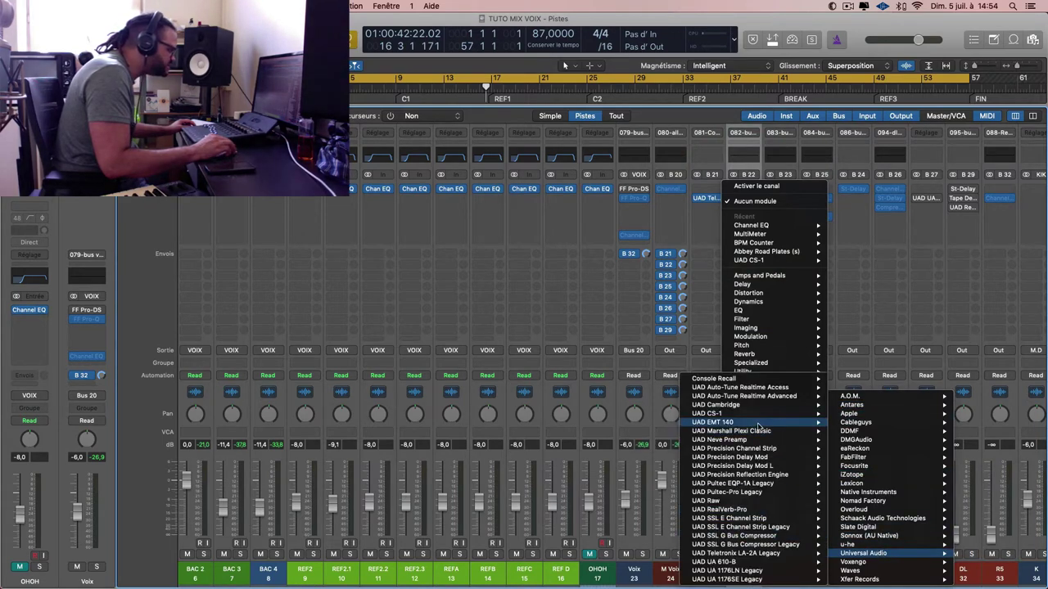
{"action": "left_click", "coordinate": [759, 422]}
{"action": "left_click_drag", "start_coordinate": [407, 64], "coordinate": [775, 126]}
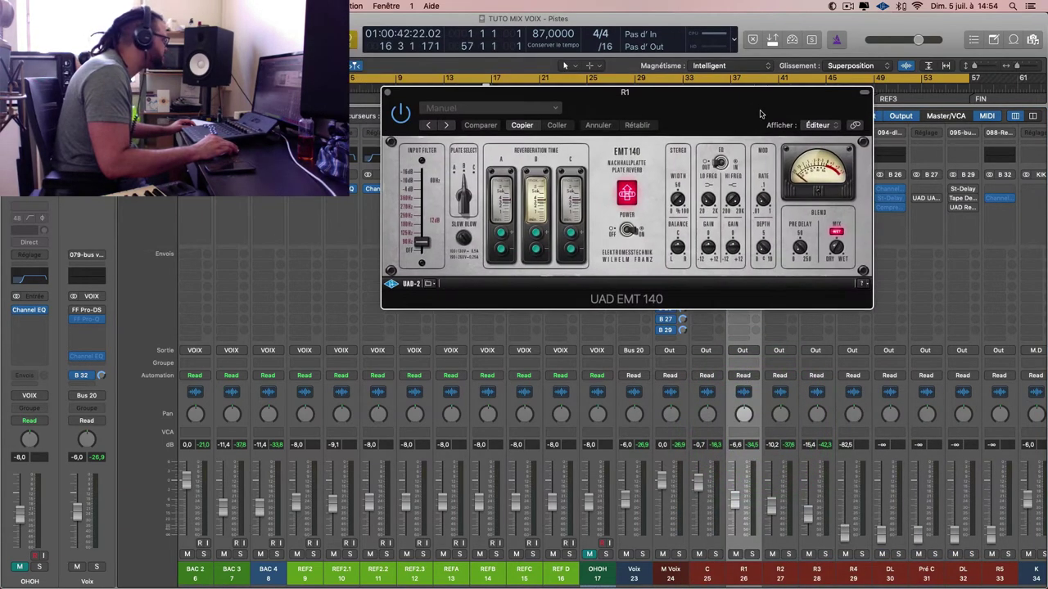
{"action": "left_click_drag", "start_coordinate": [483, 88], "coordinate": [589, 216]}
- Solo the R1 bus and set the playback cycle to bars 9 to 17
{"action": "left_click", "coordinate": [751, 554]}
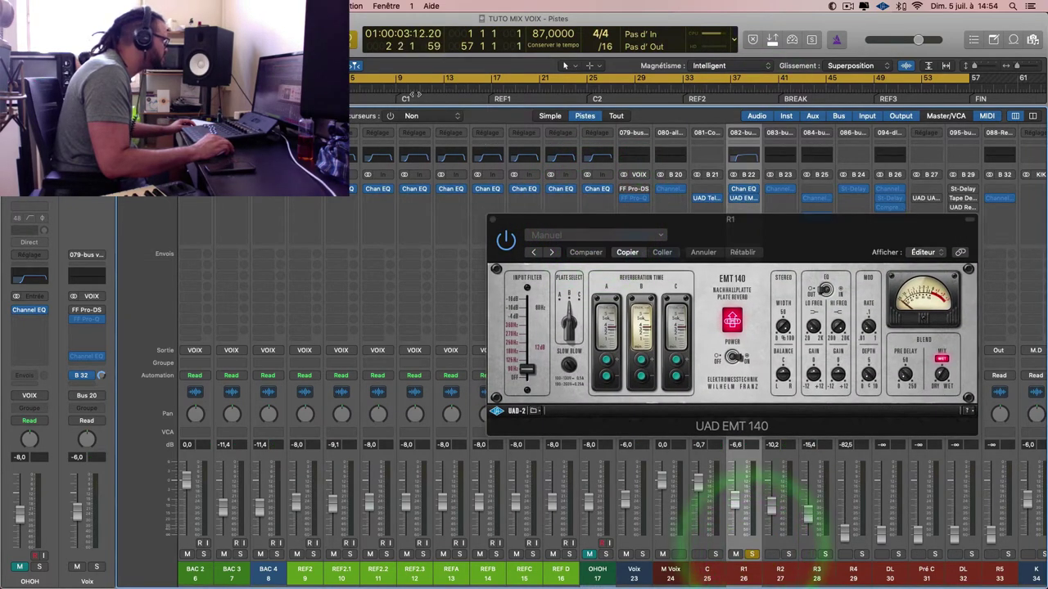
{"action": "left_click_drag", "start_coordinate": [410, 83], "coordinate": [460, 85]}
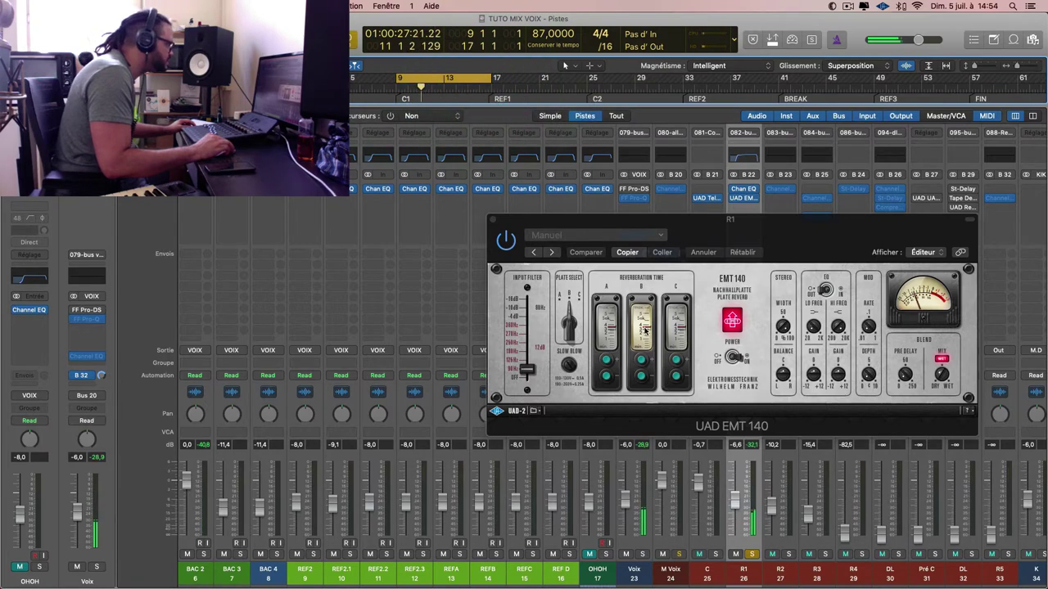
- Audition the A Big B preset in the EMT 140, and replace it with the Orchestra Plate factory preset
{"action": "left_click", "coordinate": [627, 235]}
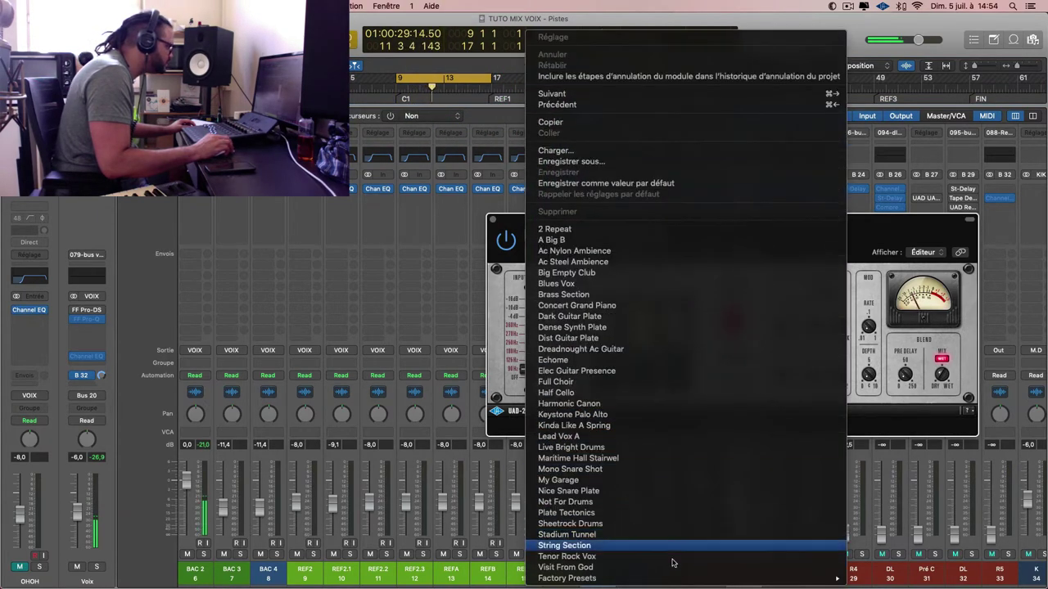
{"action": "left_click", "coordinate": [527, 239]}
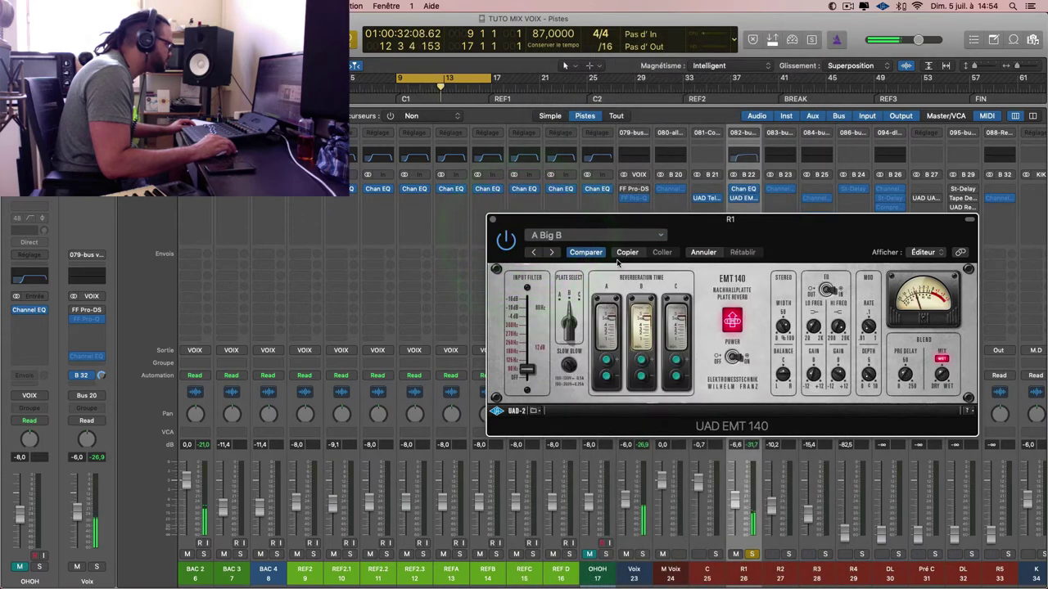
{"action": "left_click", "coordinate": [629, 235]}
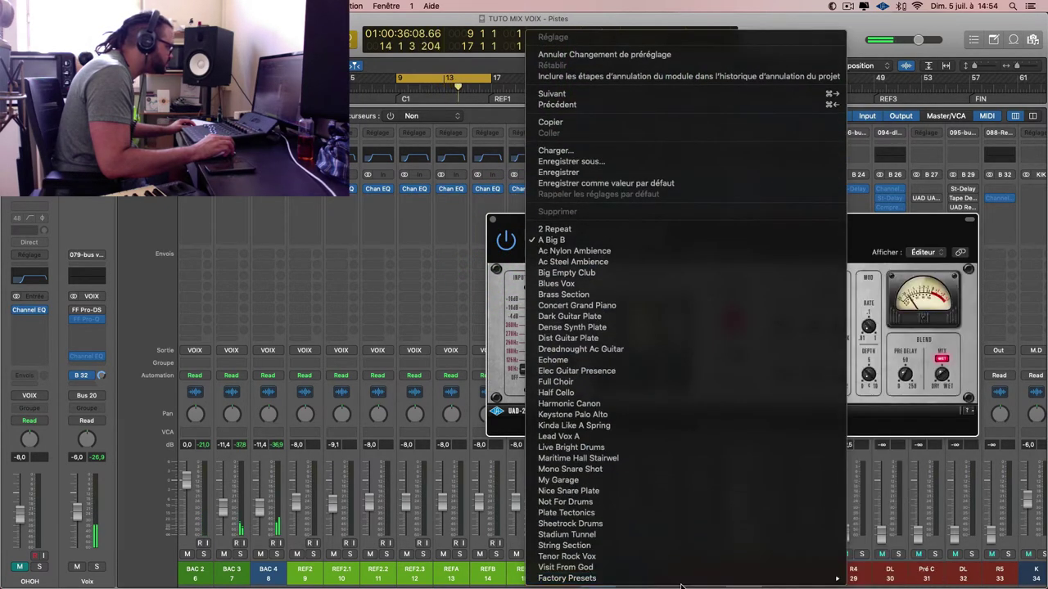
{"action": "mouse_move", "coordinate": [700, 583]}
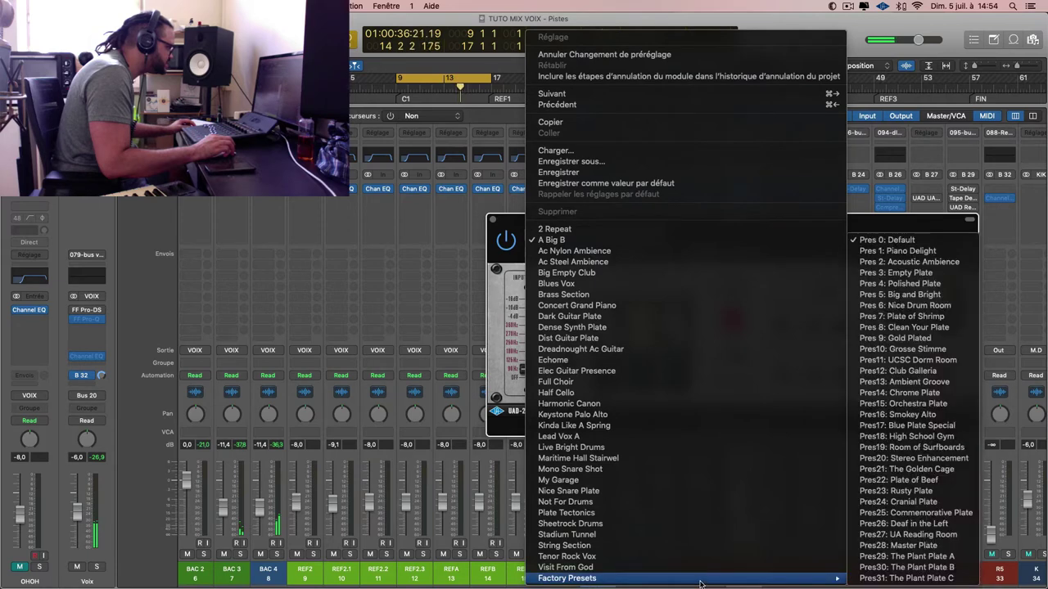
{"action": "left_click", "coordinate": [943, 402]}
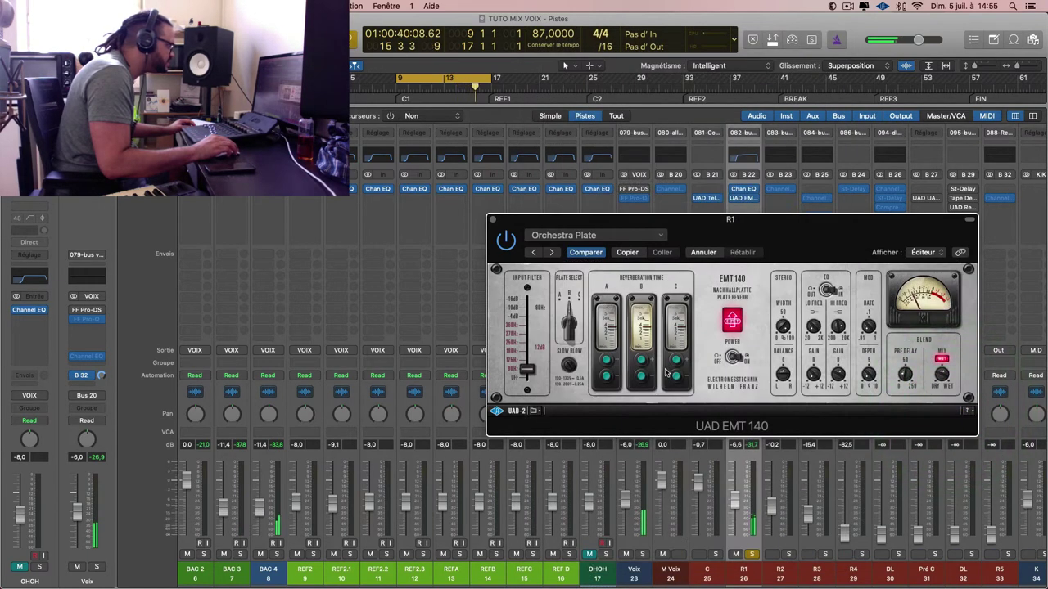
- Switch the EMT 140's Plate Select to plate A
{"action": "left_click", "coordinate": [650, 331]}
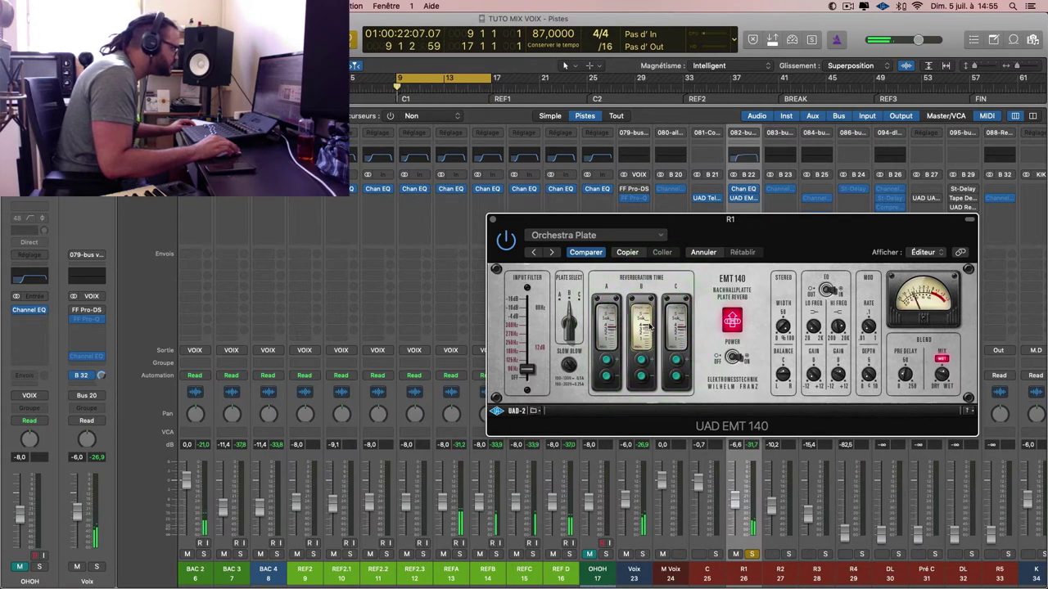
{"action": "left_click", "coordinate": [648, 324]}
{"action": "left_click", "coordinate": [571, 303]}
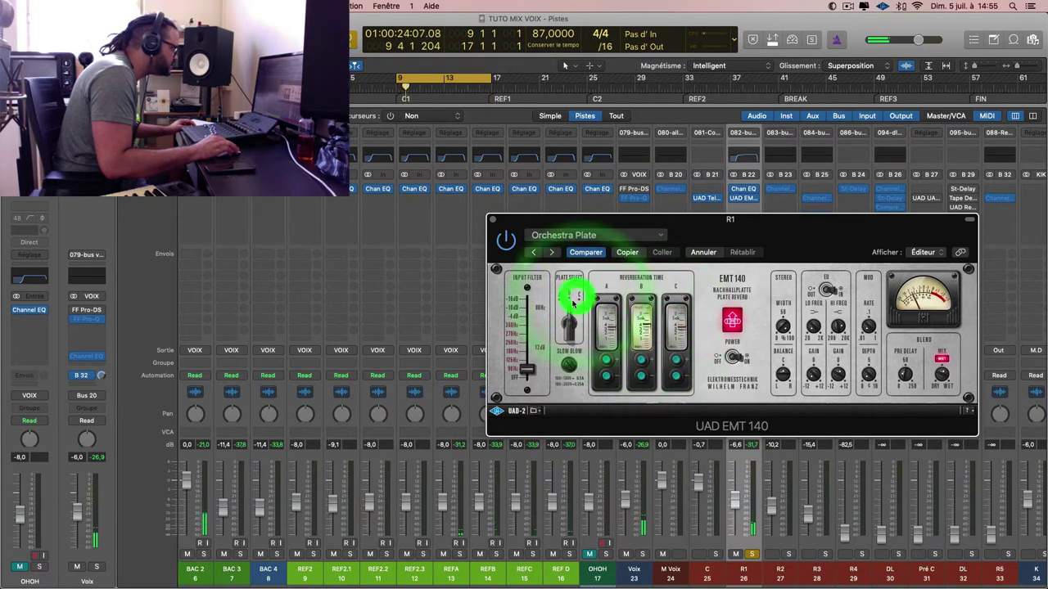
{"action": "left_click_drag", "start_coordinate": [565, 275], "coordinate": [574, 348]}
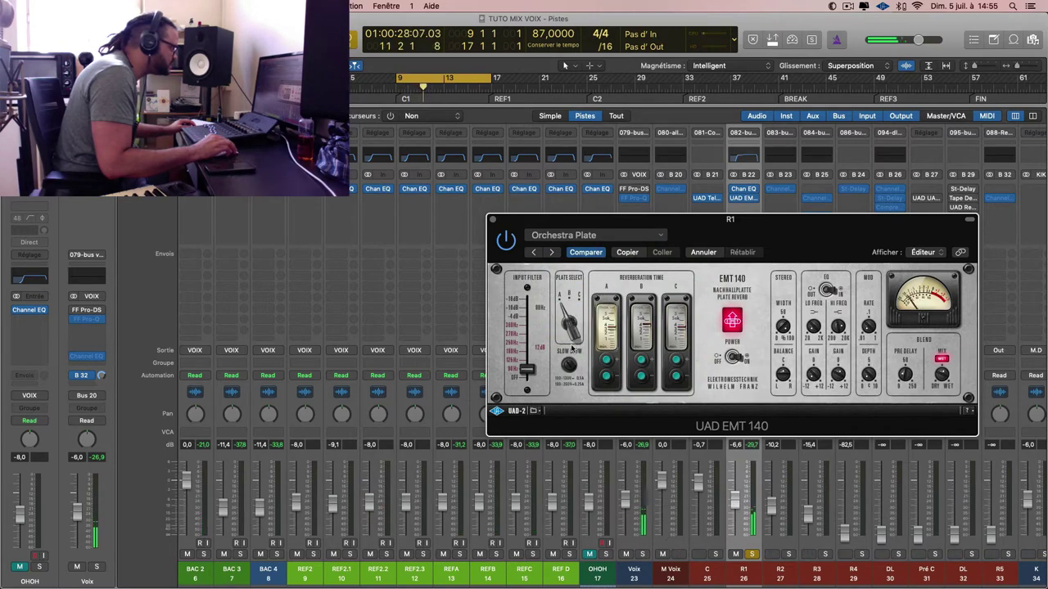
- Unsolo the R1 bus, lower its fader to -8.4 dB in the full mix, and close the EMT 140 window
{"action": "left_click", "coordinate": [675, 464]}
{"action": "left_click", "coordinate": [751, 554]}
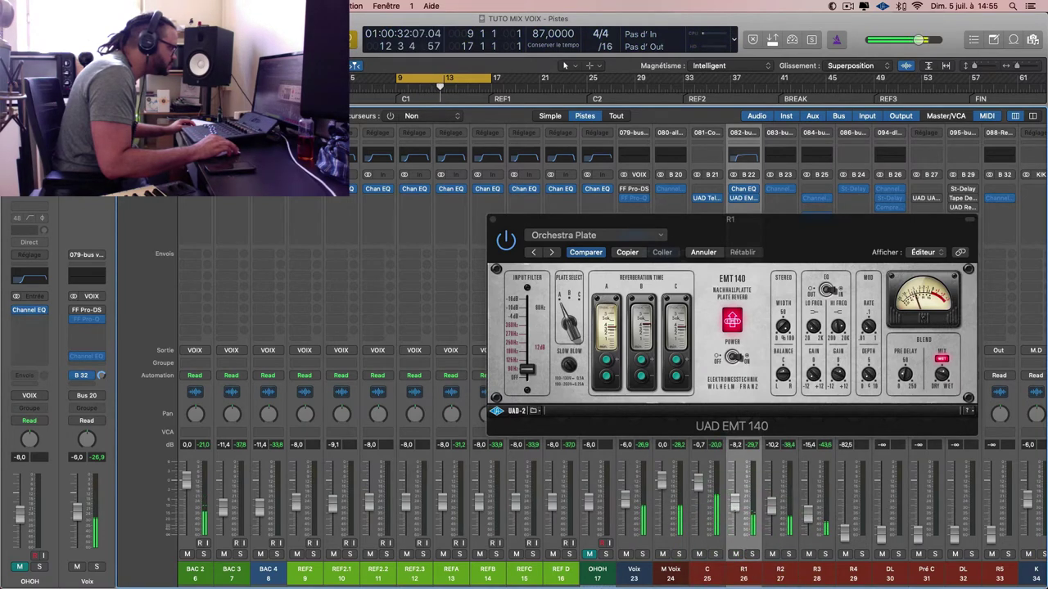
{"action": "left_click", "coordinate": [733, 508]}
{"action": "left_click", "coordinate": [494, 220]}
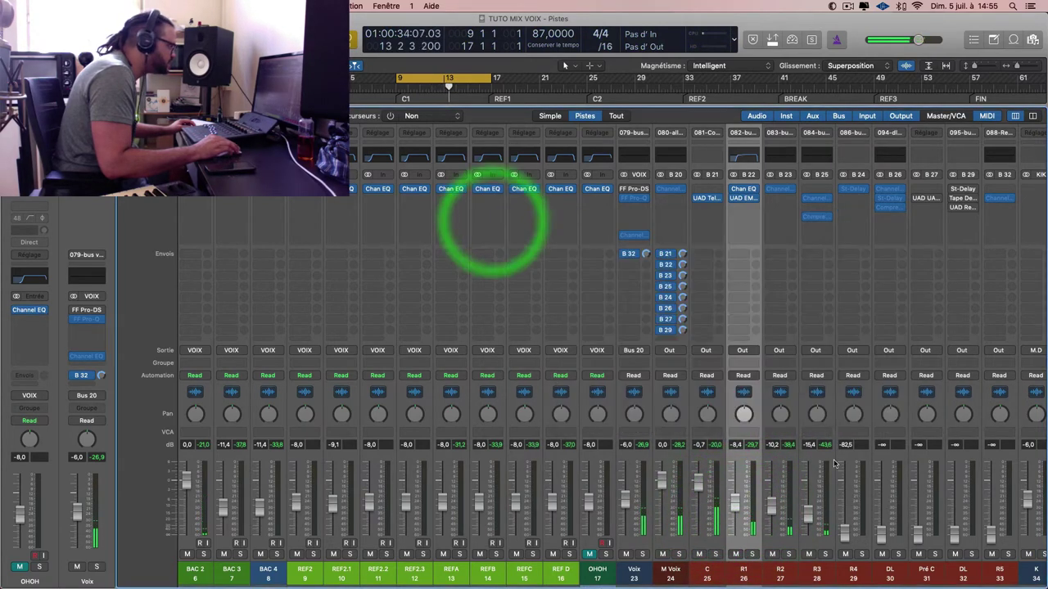
- Enable the Tape Delay on the DL bus (channel 32), raise its fader to -14.4 dB, and solo it
{"action": "left_click", "coordinate": [955, 198]}
{"action": "left_click_drag", "start_coordinate": [955, 536], "coordinate": [956, 505]}
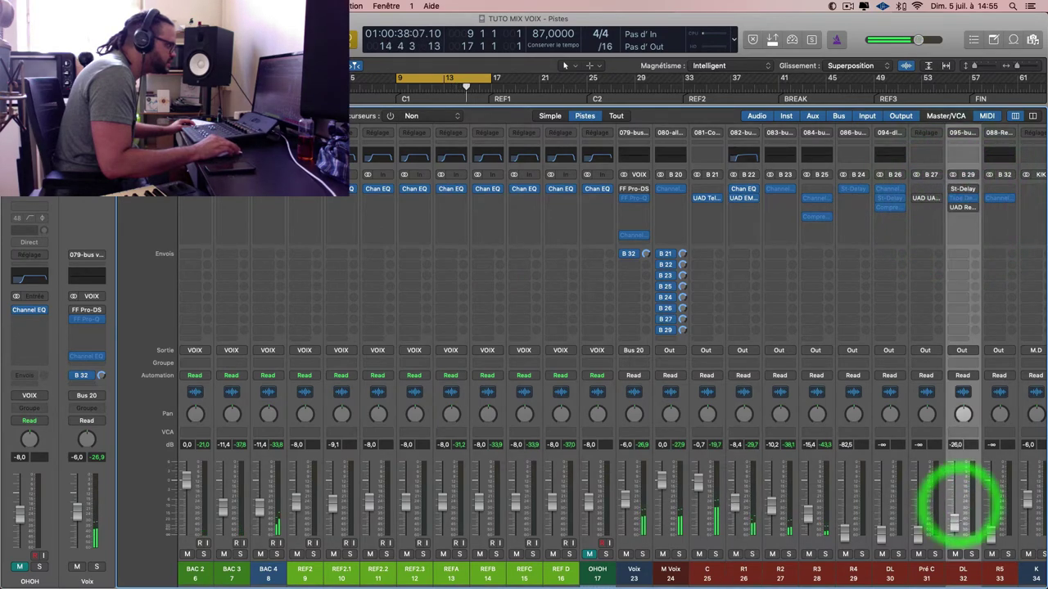
{"action": "left_click", "coordinate": [960, 517]}
{"action": "left_click", "coordinate": [971, 554]}
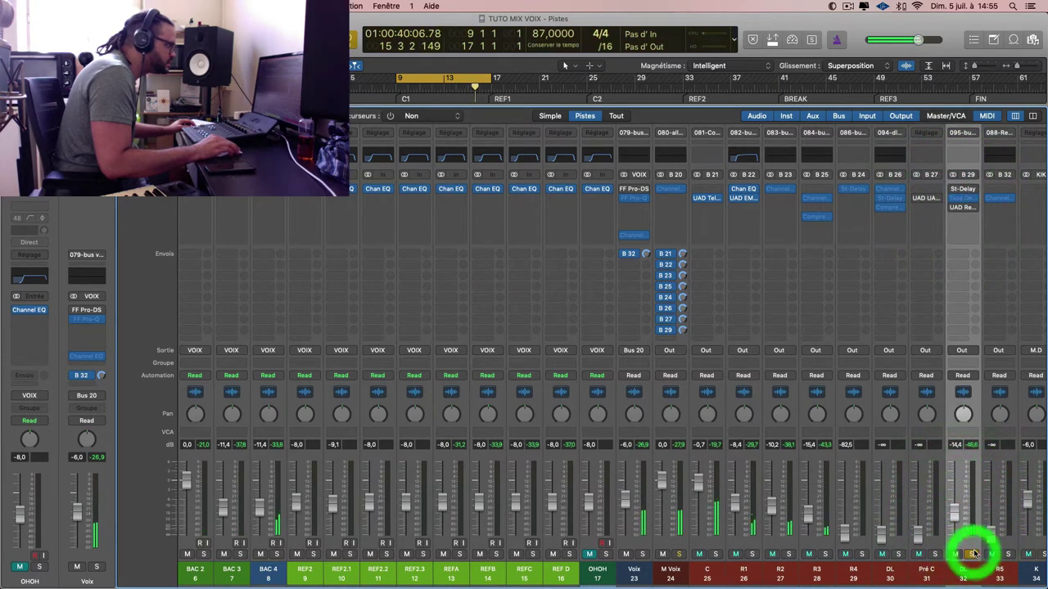
- Dismiss the module-loading notice, bypass the DL bus's Tape Delay, and enable its Stereo Delay instead
{"action": "left_click", "coordinate": [955, 200]}
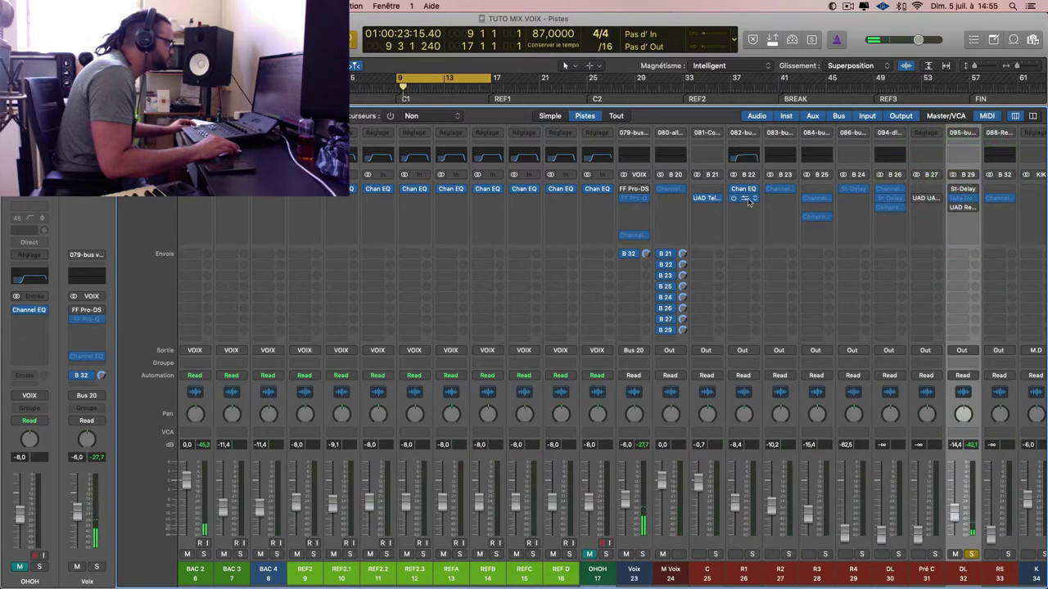
{"action": "left_click", "coordinate": [963, 200]}
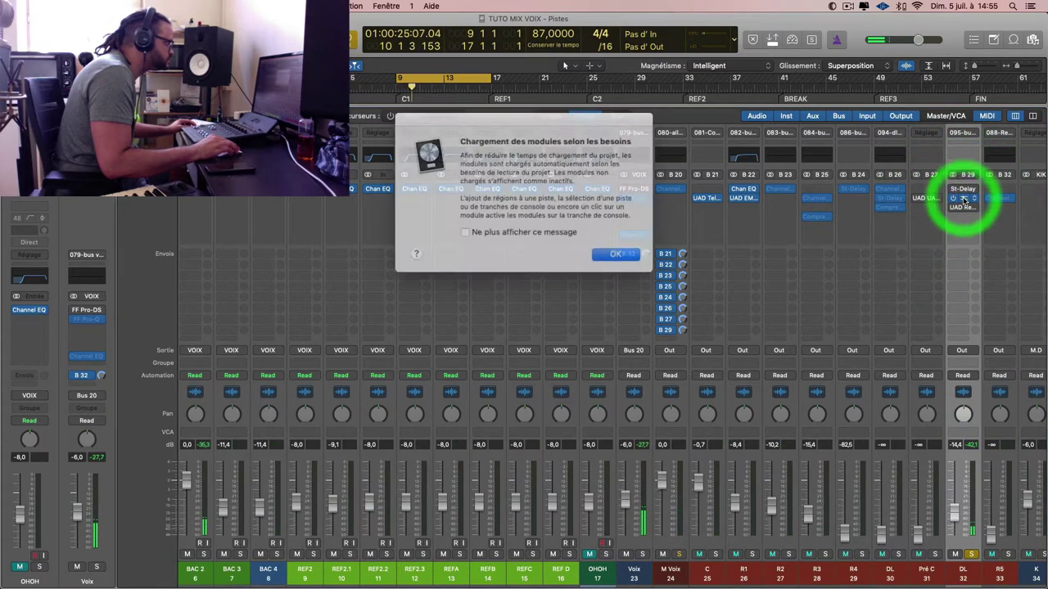
{"action": "left_click", "coordinate": [616, 246]}
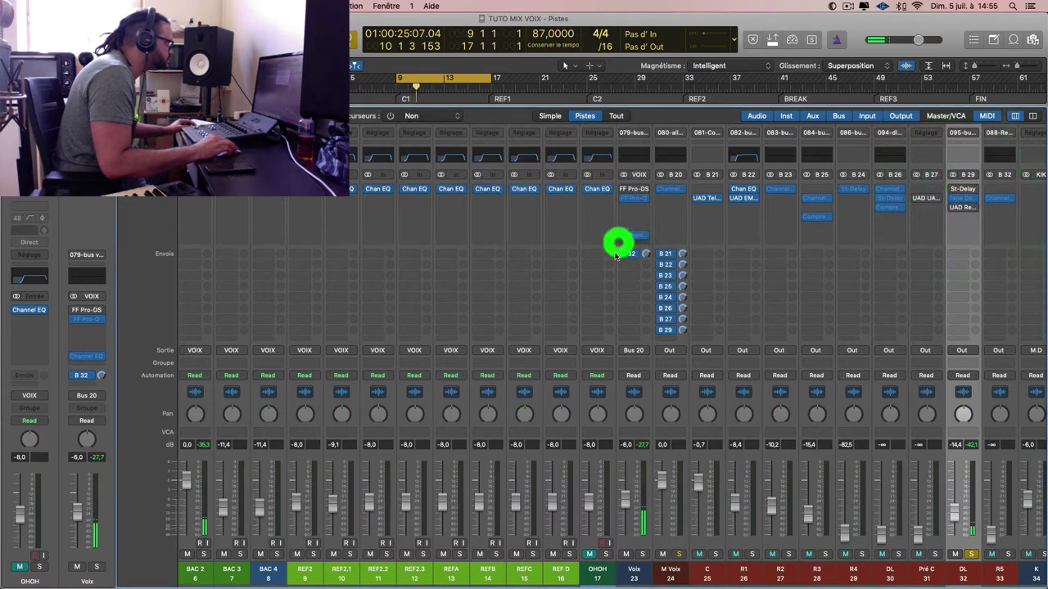
{"action": "left_click", "coordinate": [955, 199]}
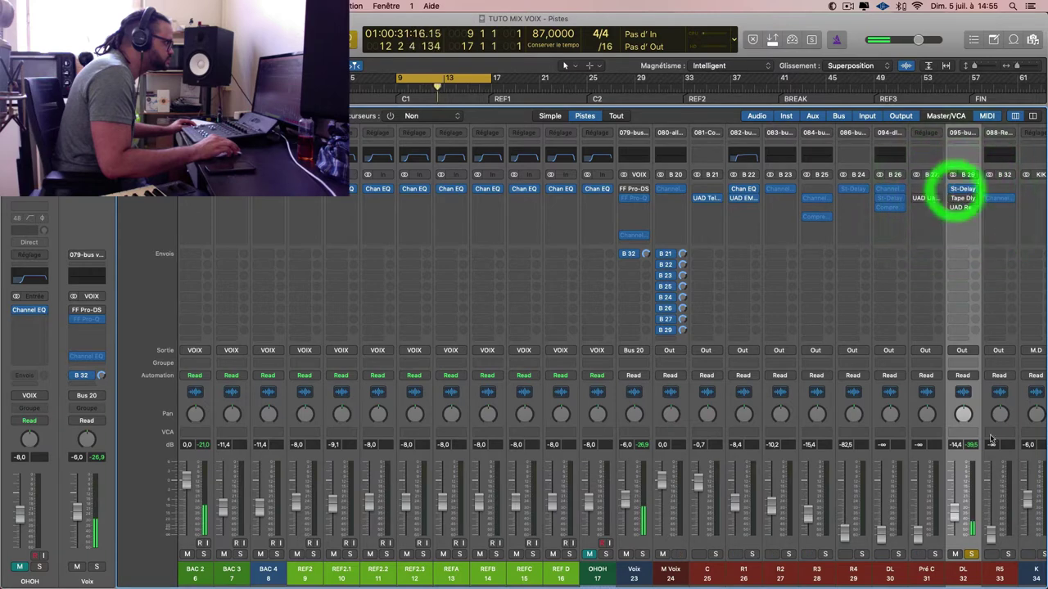
- Open the Stereo Delay on the DL bus and raise the bus fader to about -8.4 dB
{"action": "left_click", "coordinate": [956, 514]}
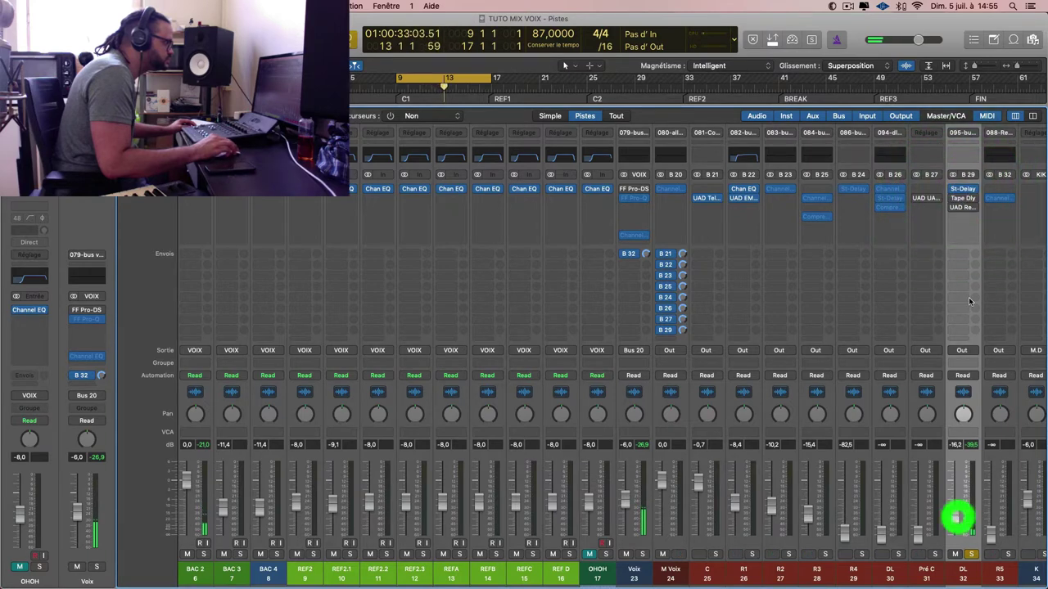
{"action": "left_click", "coordinate": [962, 189]}
{"action": "left_click_drag", "start_coordinate": [310, 34], "coordinate": [627, 42]}
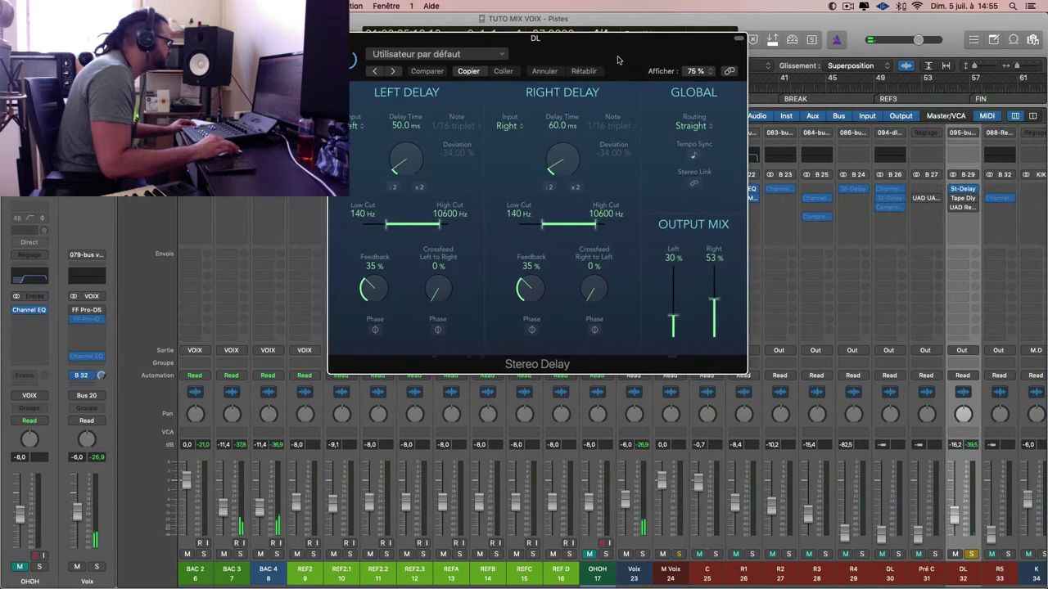
{"action": "mouse_move", "coordinate": [954, 516]}
{"action": "left_mouse_down"}
{"action": "mouse_move", "coordinate": [958, 424]}
{"action": "mouse_move", "coordinate": [961, 499]}
{"action": "left_mouse_up"}
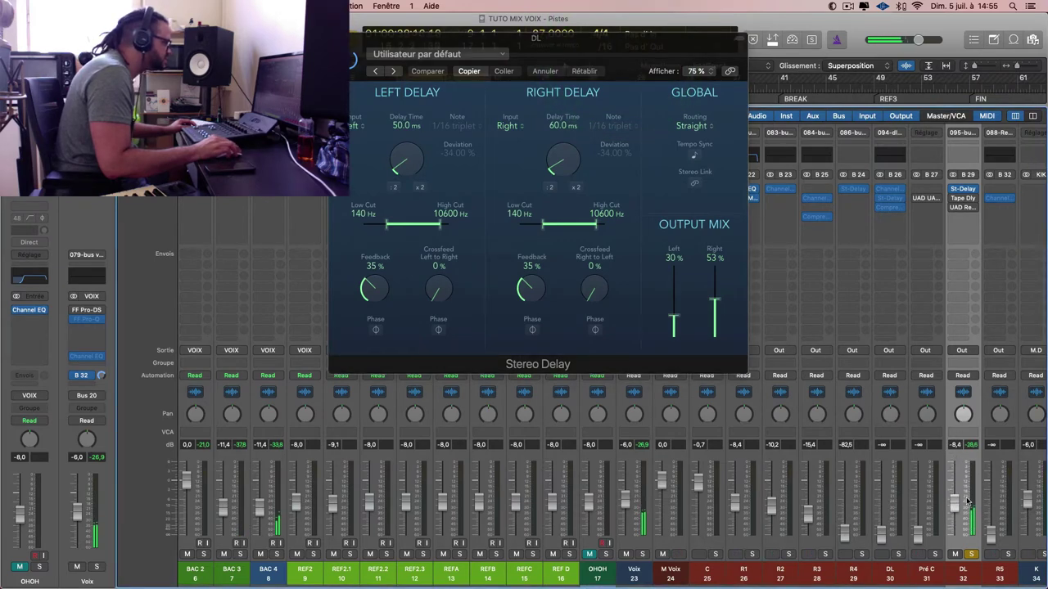
- Unsolo the DL bus, lower its fader to -12.2 dB in the full mix, and close the Stereo Delay window
{"action": "left_click", "coordinate": [972, 554]}
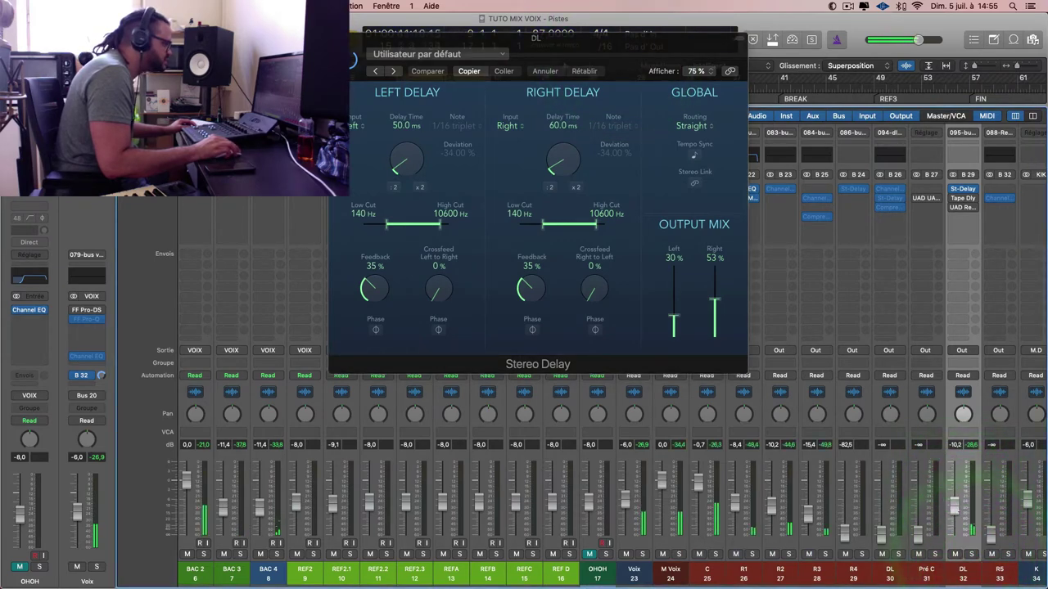
{"action": "left_click", "coordinate": [962, 517]}
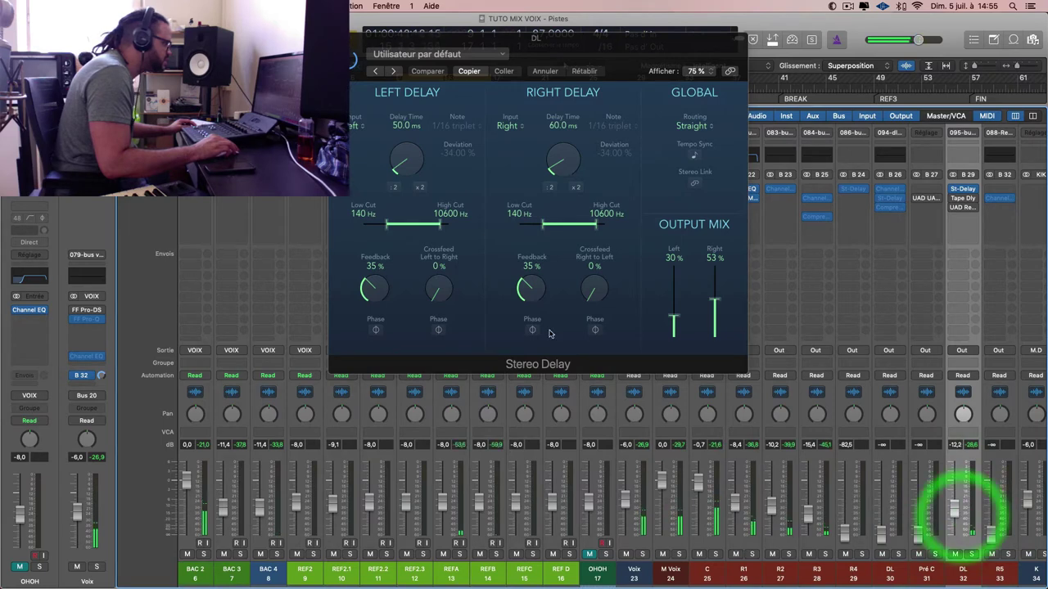
{"action": "left_click", "coordinate": [336, 38]}
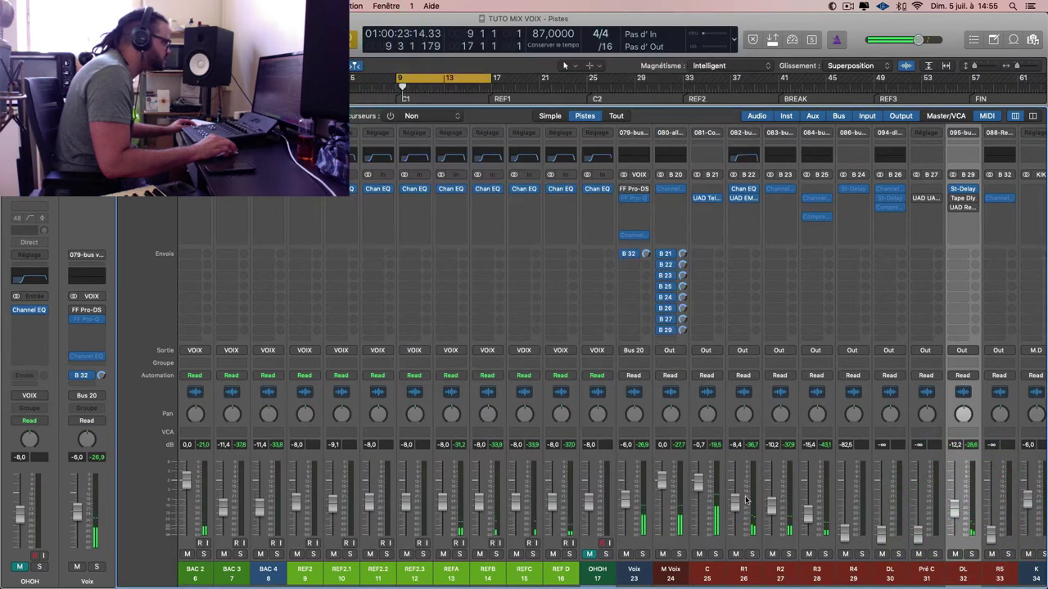
- Raise the R1 bus fader to -7.6 dB
{"action": "left_click_drag", "start_coordinate": [734, 501], "coordinate": [736, 496]}
{"action": "left_click", "coordinate": [736, 501]}
{"action": "left_click", "coordinate": [737, 502]}
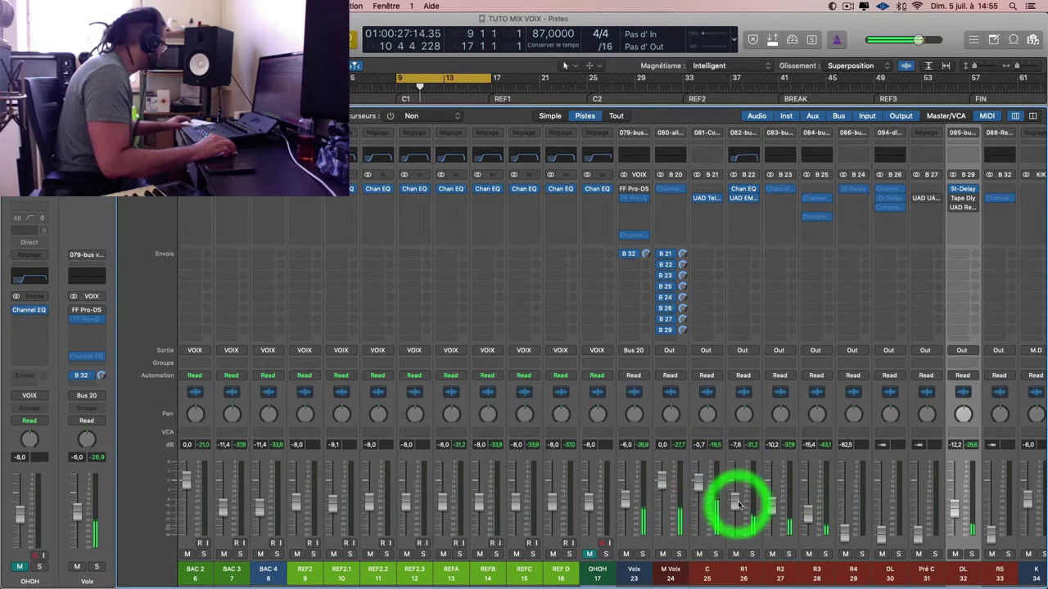
- Hide the mixer, select all the vocal regions in the arrangement, and set the cycle range from 1 1 1 1 to 57 3 1 1
{"action": "key", "text": "x"}
{"action": "left_click", "coordinate": [823, 394]}
{"action": "key", "text": "super+Left"}
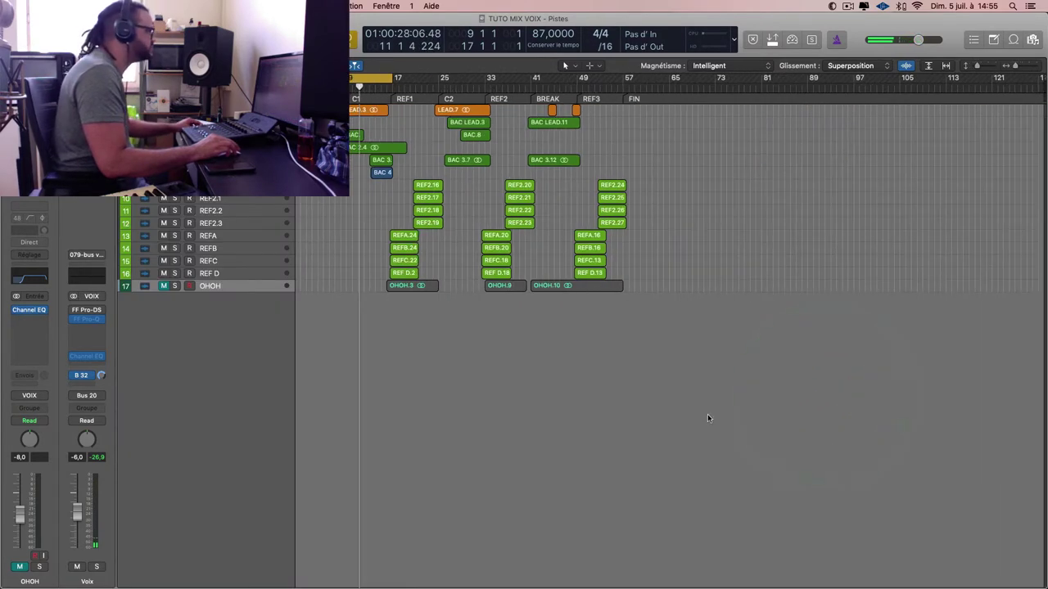
{"action": "left_click_drag", "start_coordinate": [764, 423], "coordinate": [364, 107]}
{"action": "key", "text": "comma"}
{"action": "key", "text": "comma"}
{"action": "key", "text": "comma"}
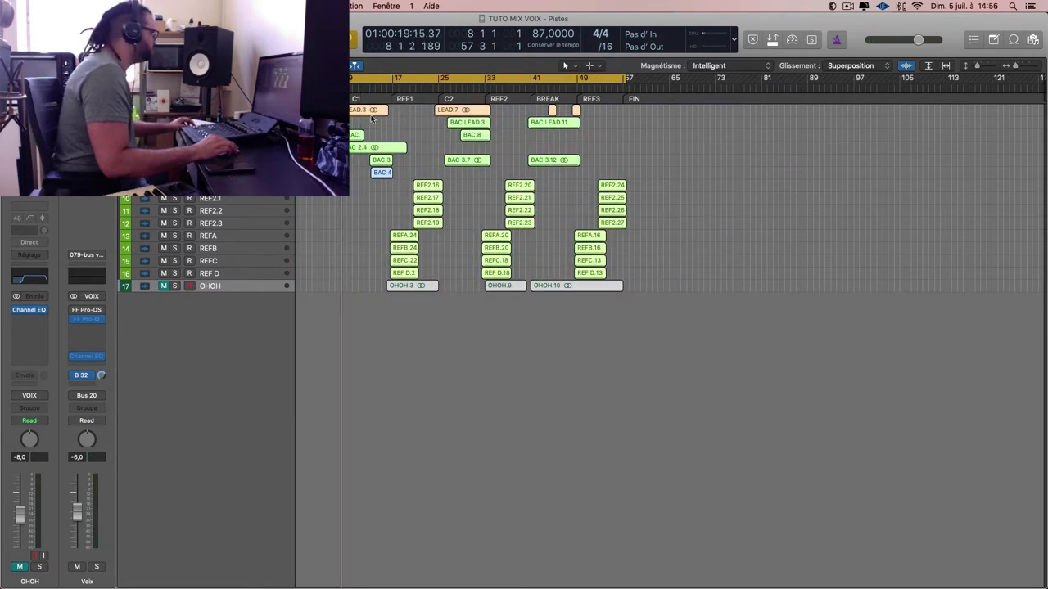
{"action": "key", "text": "comma"}
{"action": "key", "text": "comma"}
{"action": "key", "text": "comma"}
{"action": "key", "text": "comma"}
{"action": "key", "text": "comma"}
{"action": "key", "text": "comma"}
{"action": "key", "text": "comma"}
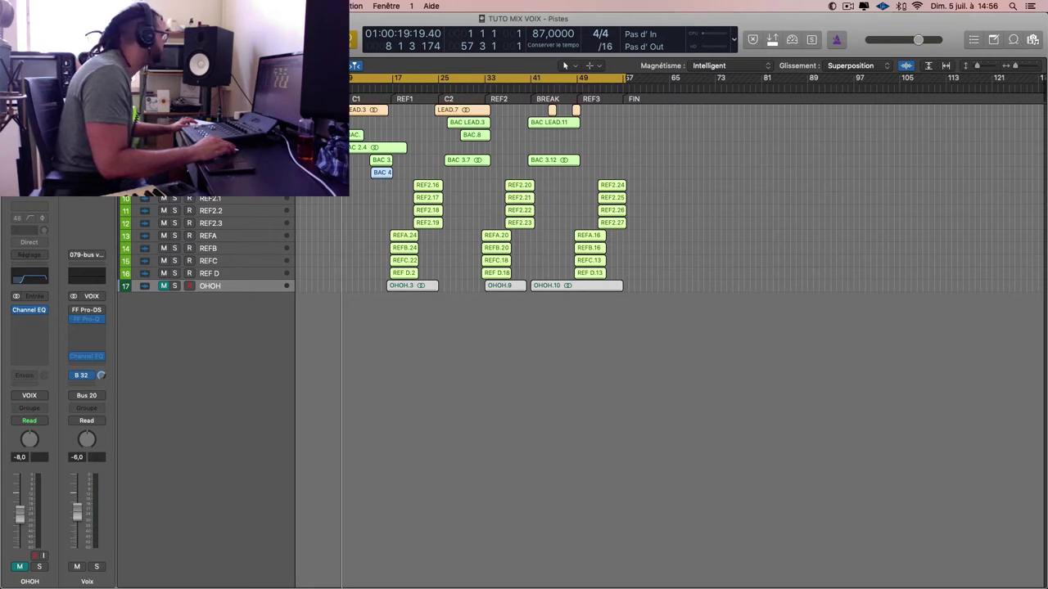
- Open the bounce settings for the project or section to review the destination and file format options, and cancel without bouncing
{"action": "left_click", "coordinate": [99, 6]}
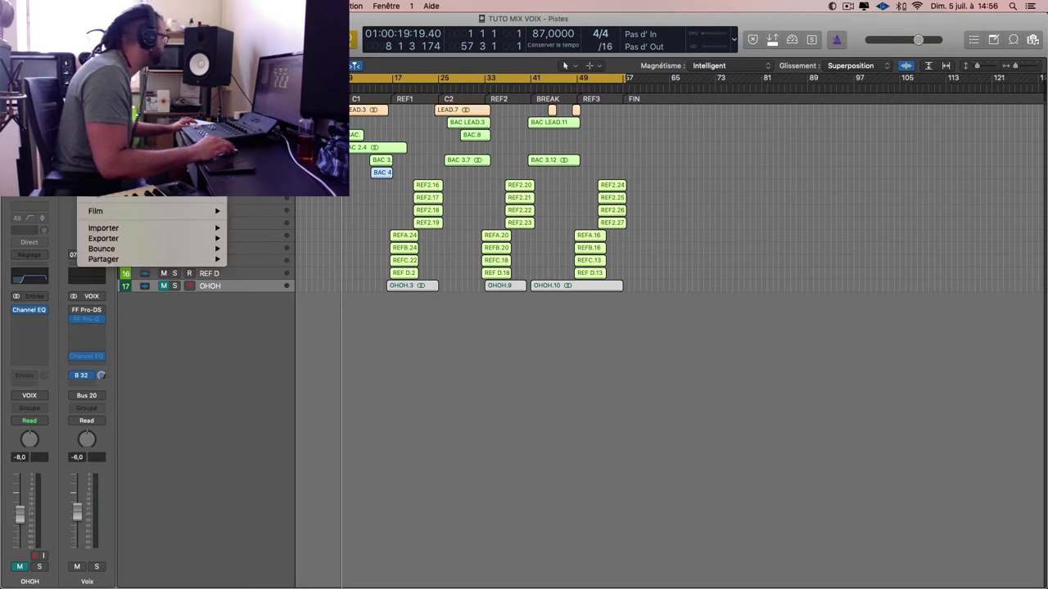
{"action": "mouse_move", "coordinate": [142, 237]}
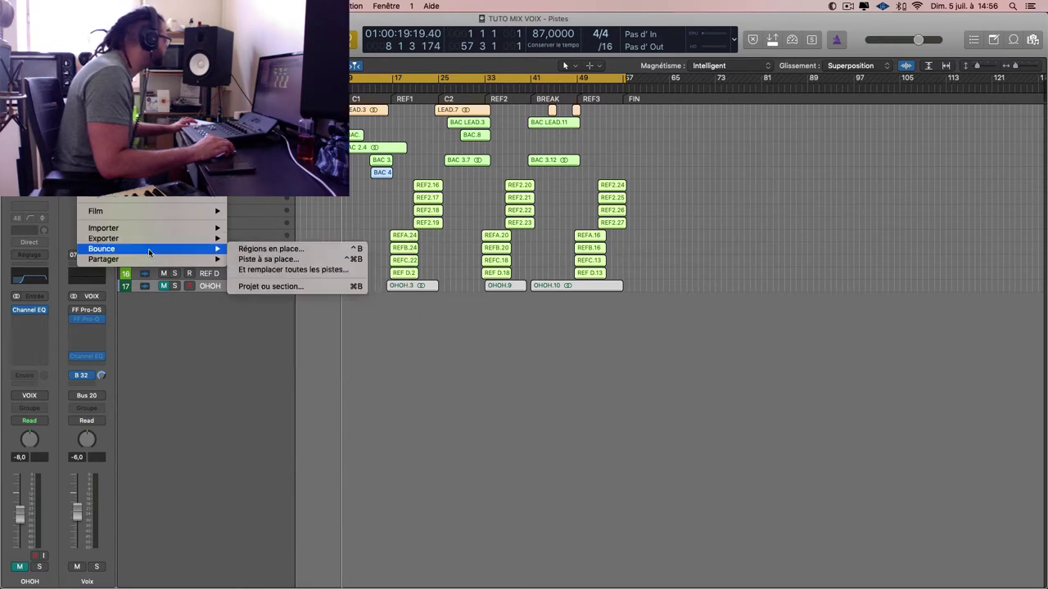
{"action": "left_click", "coordinate": [326, 288]}
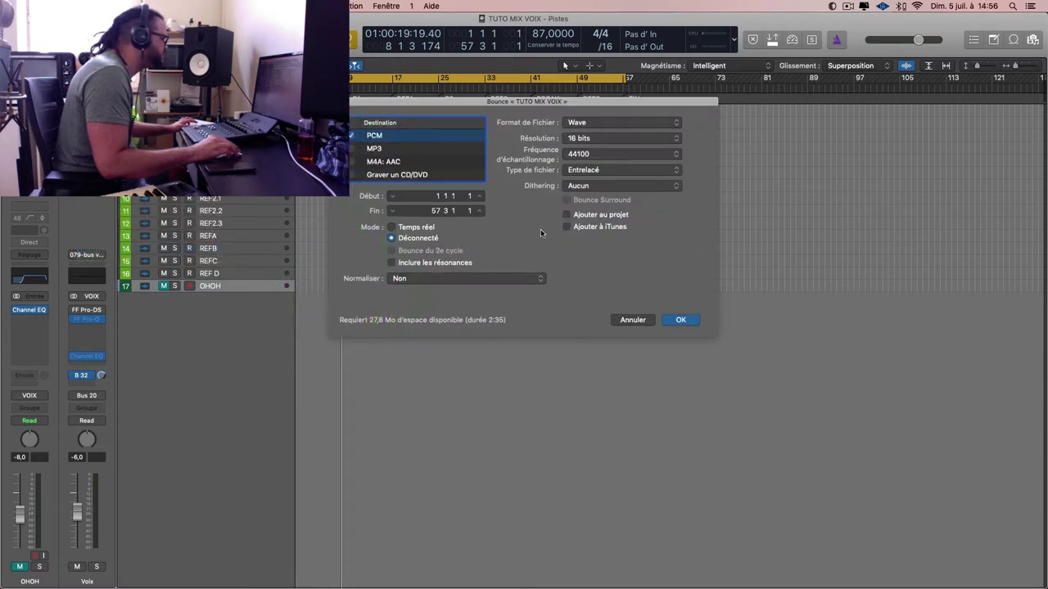
{"action": "left_click", "coordinate": [647, 320]}
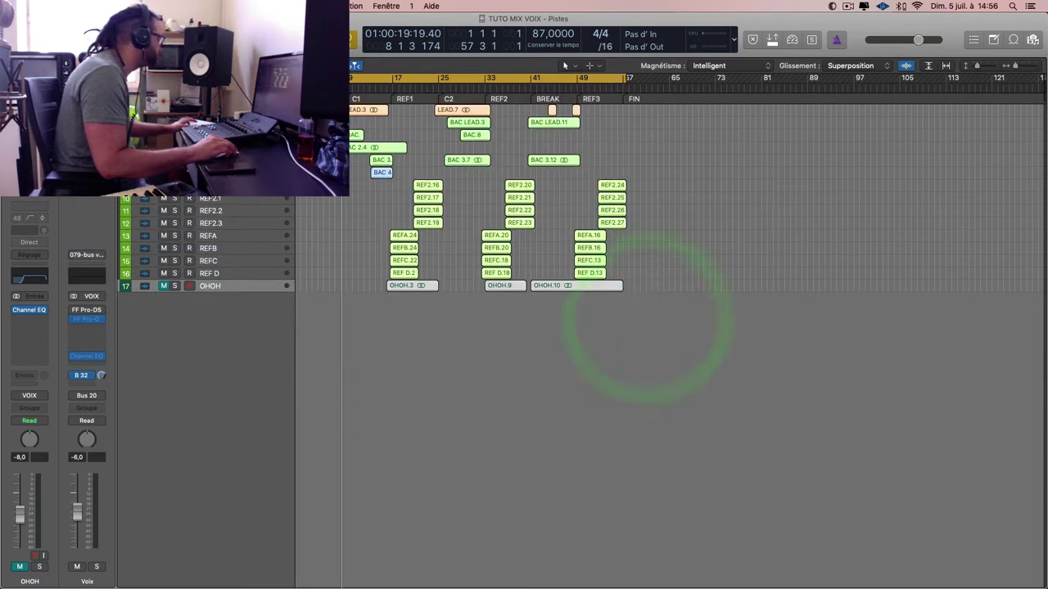
{"action": "left_click", "coordinate": [97, 6]}
{"action": "mouse_move", "coordinate": [139, 249]}
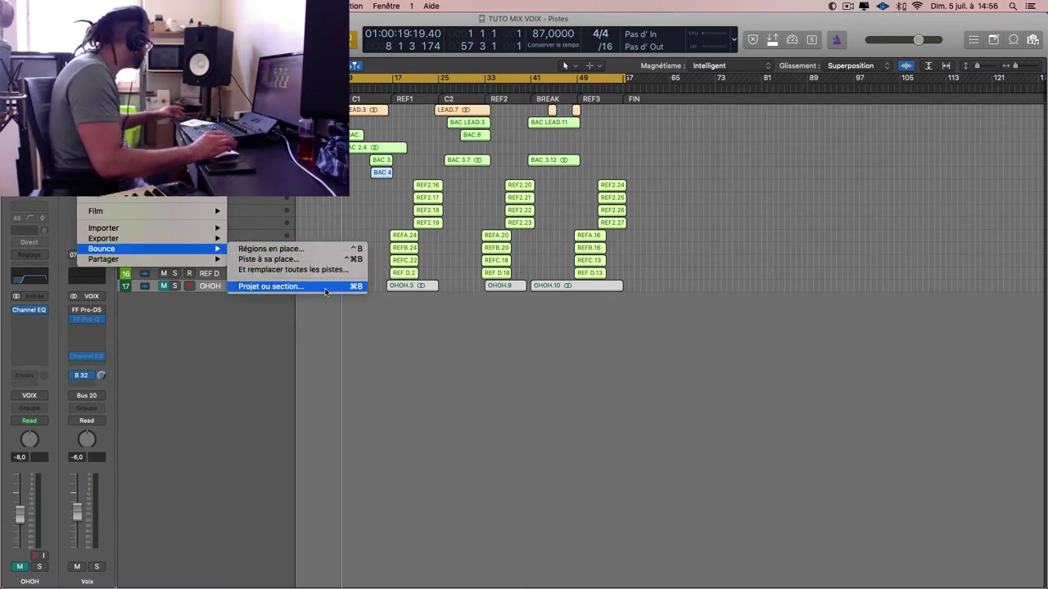
{"action": "left_click", "coordinate": [690, 355]}
{"action": "left_click", "coordinate": [614, 382]}
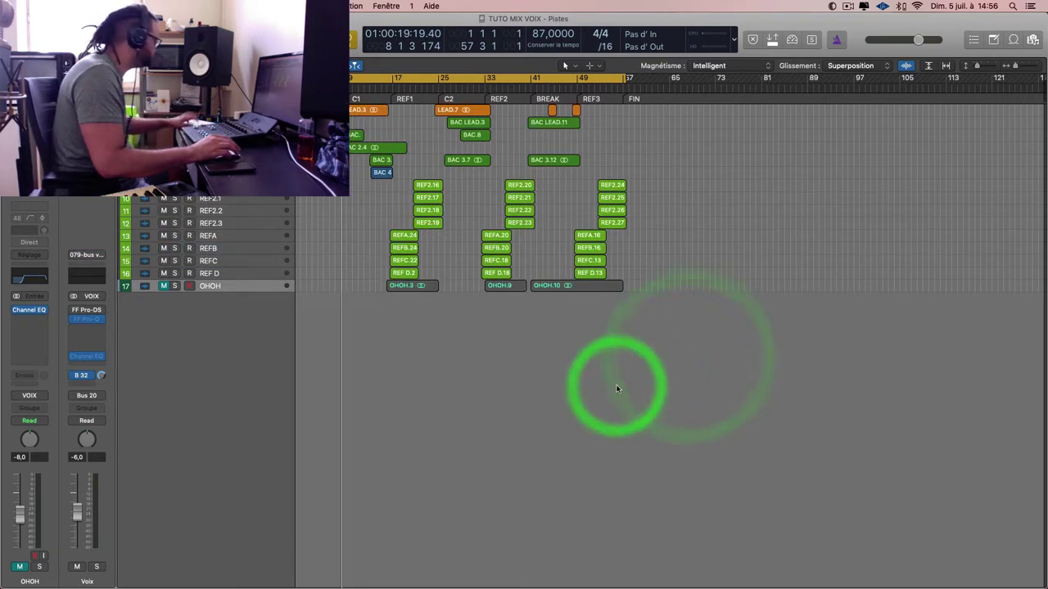
{"action": "key", "text": "super+b"}
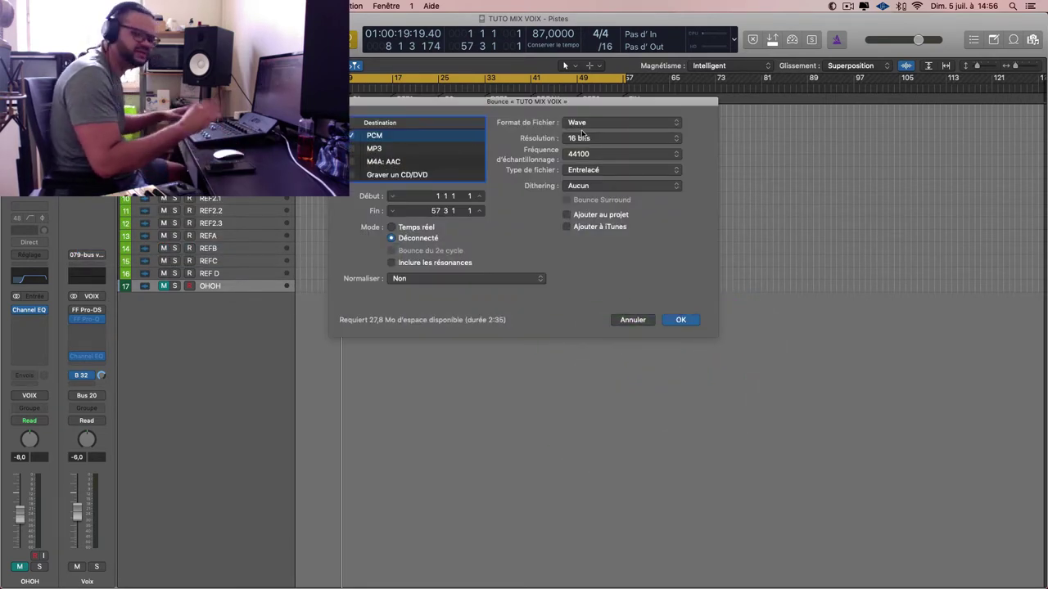
{"action": "left_click", "coordinate": [639, 320]}
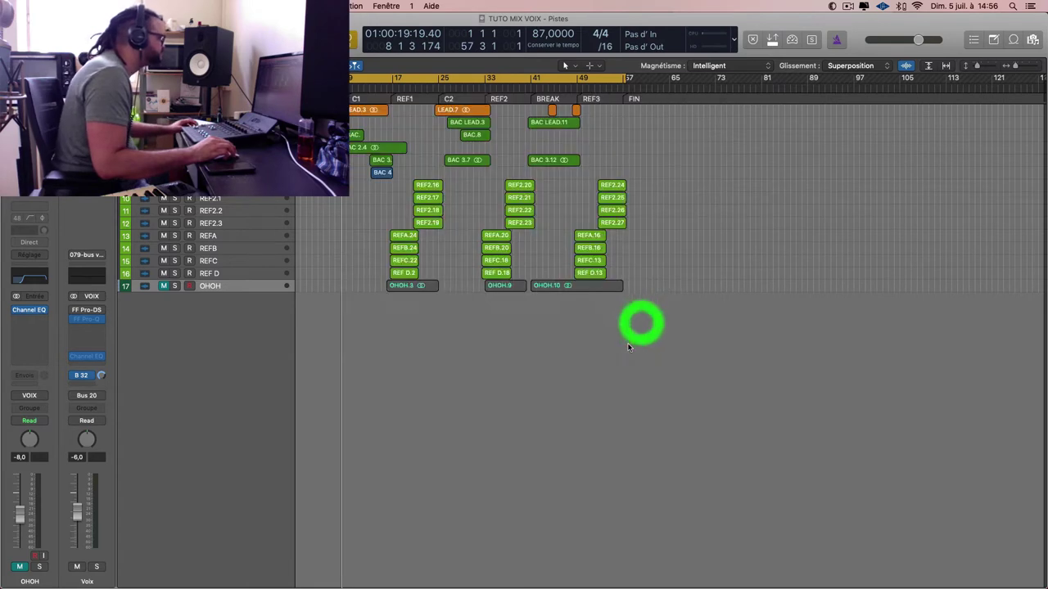
{"action": "left_click", "coordinate": [311, 235]}
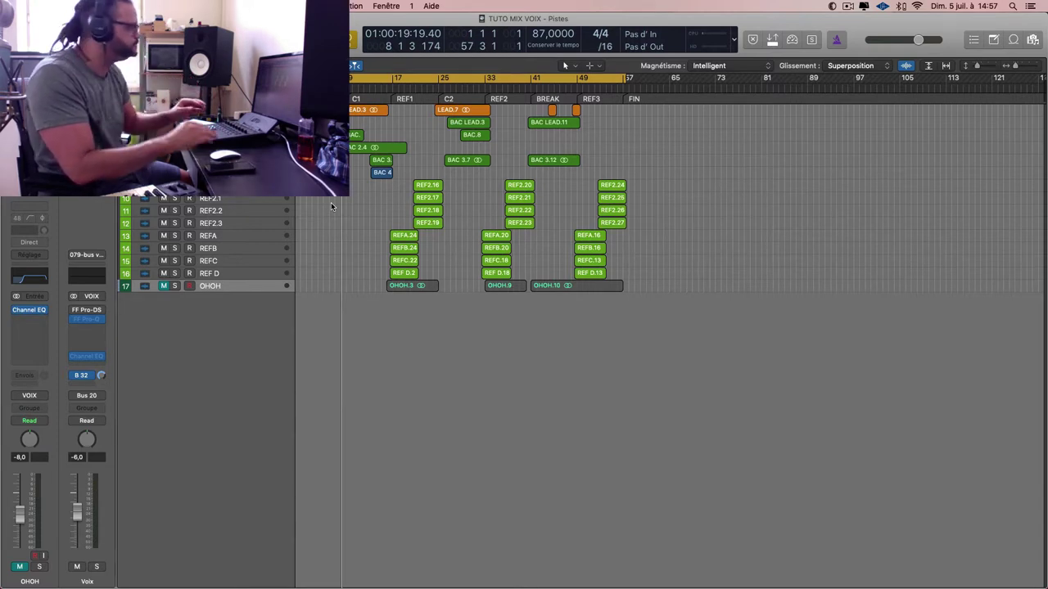
{"action": "left_click", "coordinate": [387, 363]}
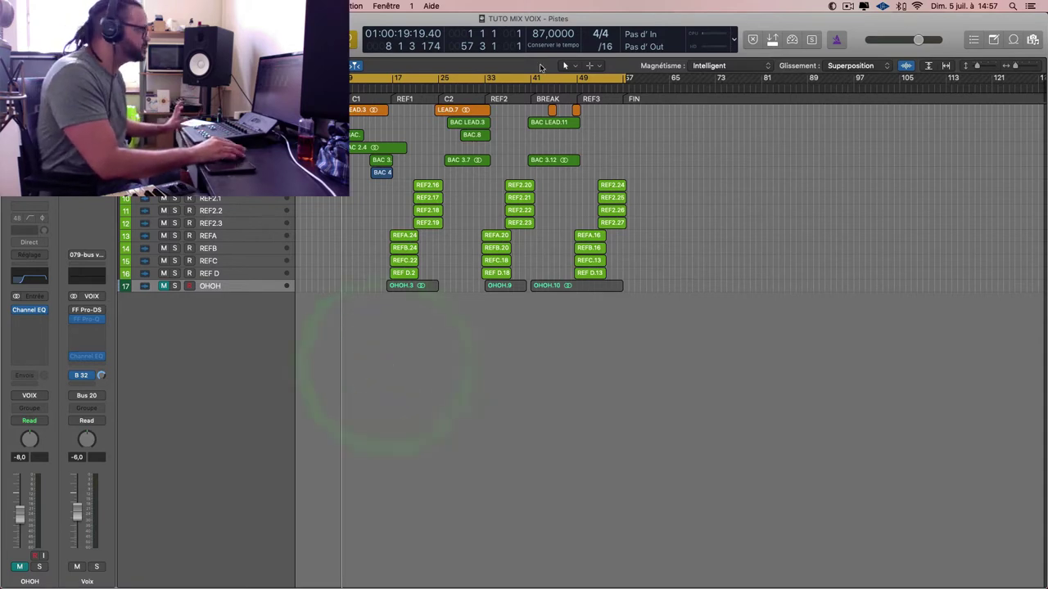
{"action": "left_click", "coordinate": [660, 176], "text": "ctrl+alt"}
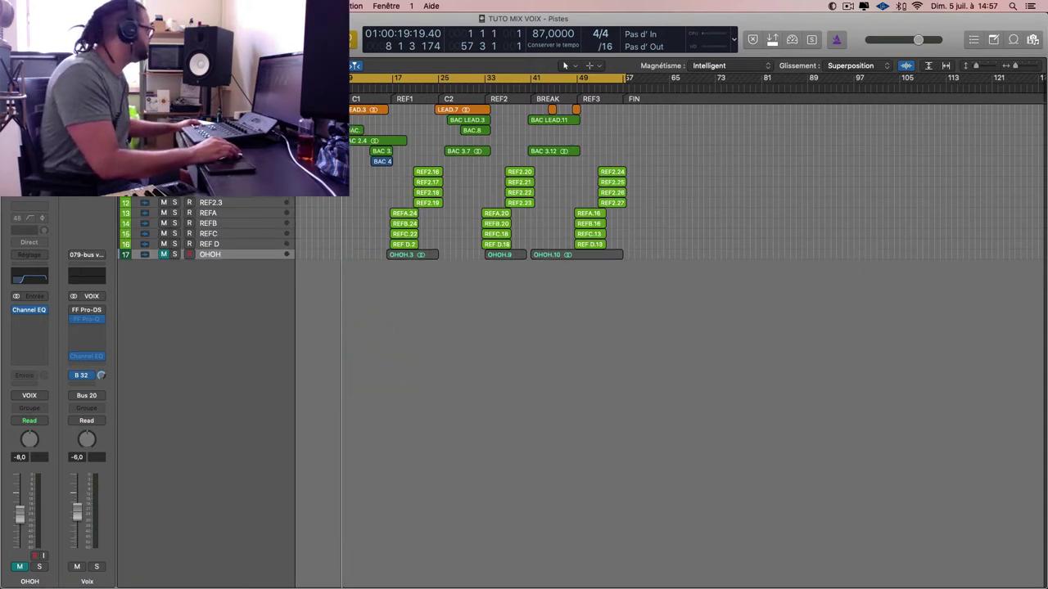
- Select the OHOH track (track 17) and unmute it
{"action": "left_click", "coordinate": [463, 109]}
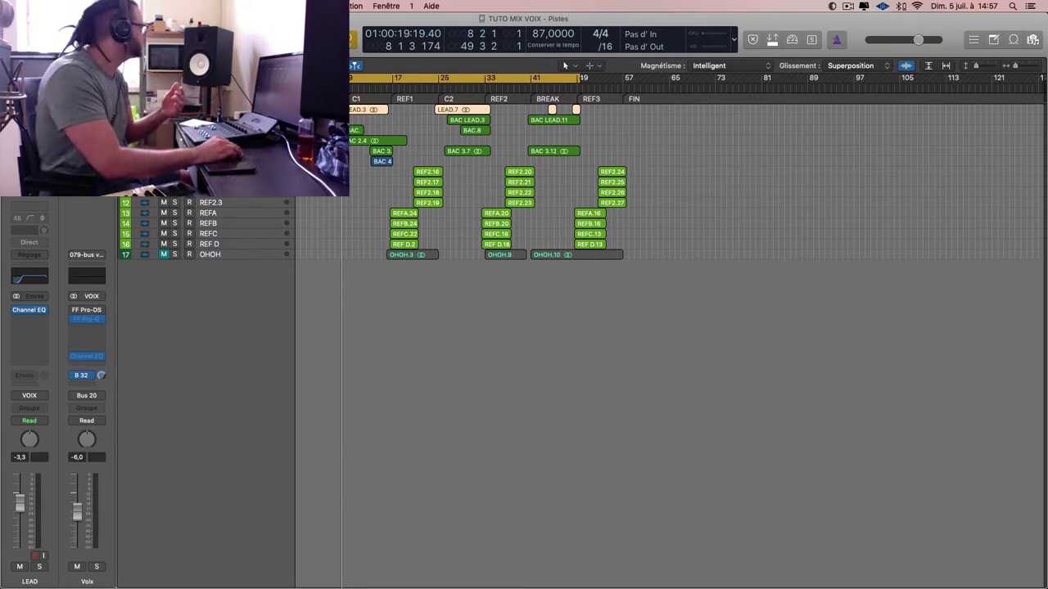
{"action": "left_click", "coordinate": [233, 256]}
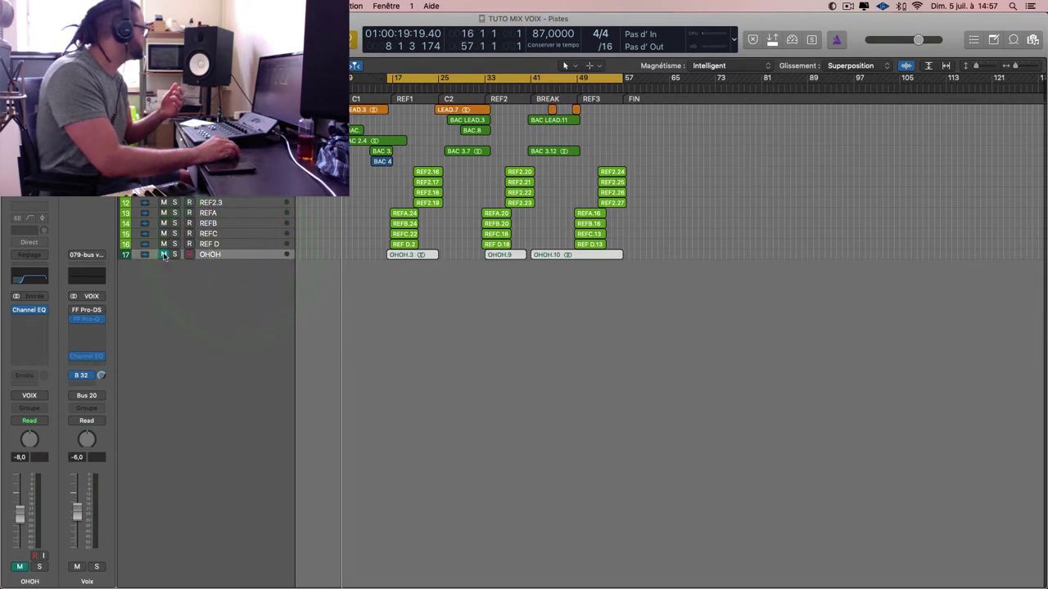
{"action": "left_click", "coordinate": [164, 255]}
- Create one software instrument track with its audio output routed to the X1 bus
{"action": "left_click", "coordinate": [249, 304]}
{"action": "key", "text": "alt+super+n"}
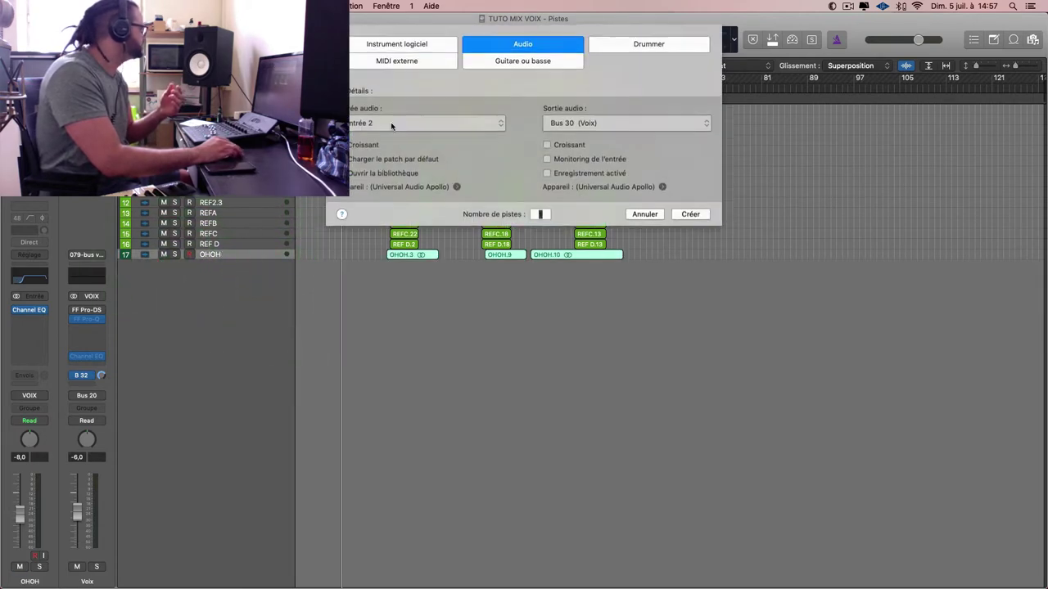
{"action": "left_click", "coordinate": [396, 51]}
{"action": "left_click", "coordinate": [614, 130]}
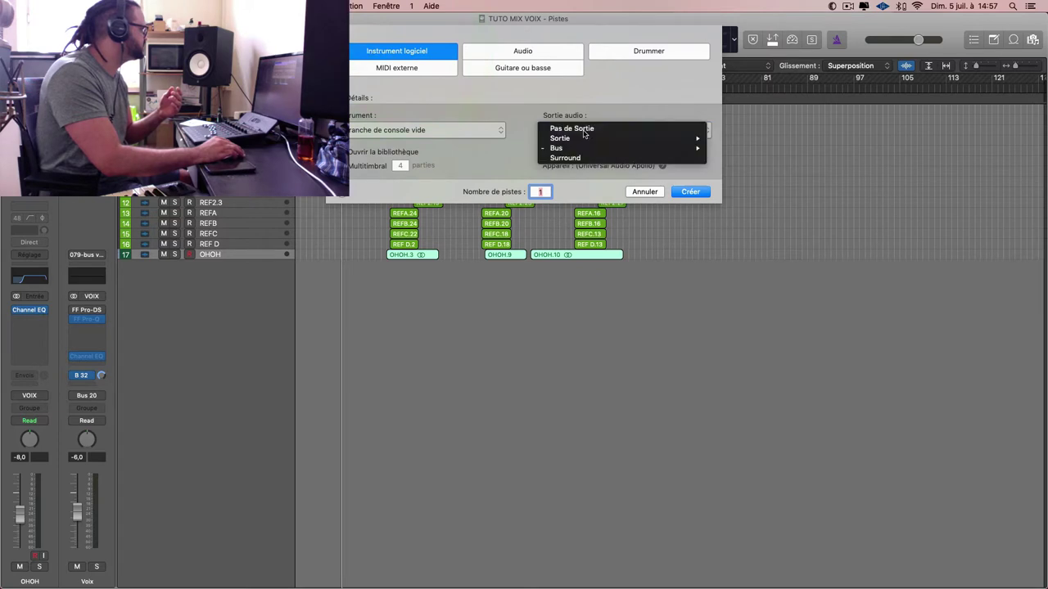
{"action": "left_click", "coordinate": [626, 108]}
{"action": "left_click", "coordinate": [689, 192]}
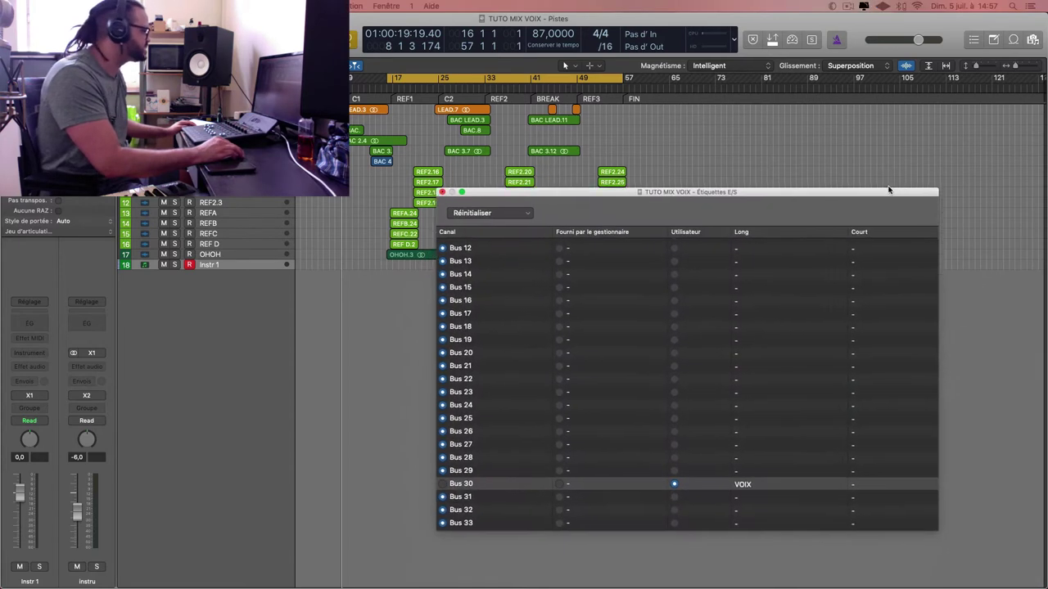
- Bring the named bus entries into view in the I/O labels window, show the mixer, and move the window clear of the bus channels
{"action": "left_click", "coordinate": [829, 133]}
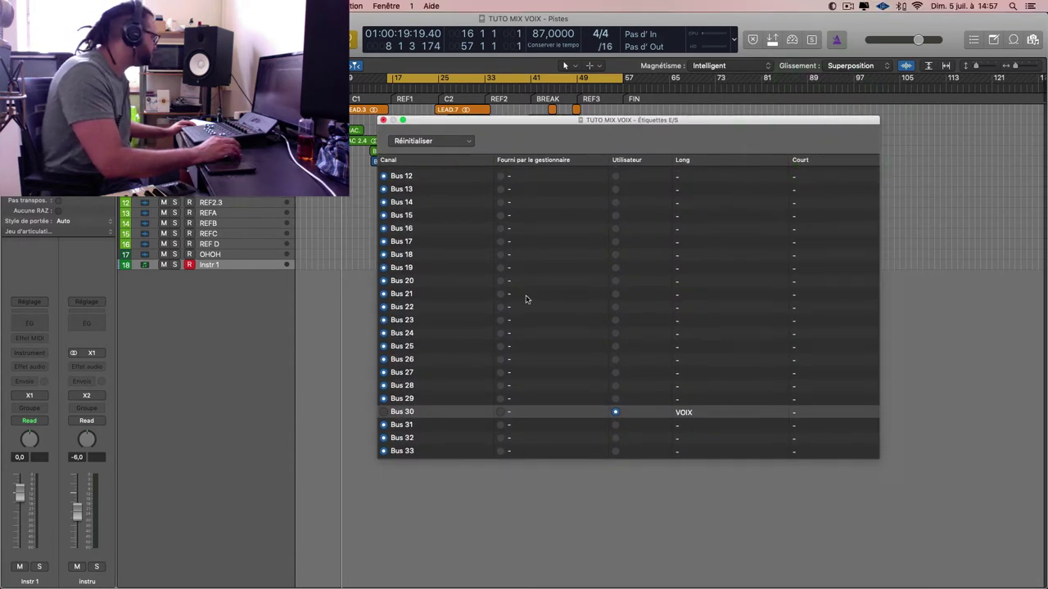
{"action": "scroll", "coordinate": [526, 299], "scroll_direction": "up", "scroll_amount": 5}
{"action": "left_click", "coordinate": [333, 299]}
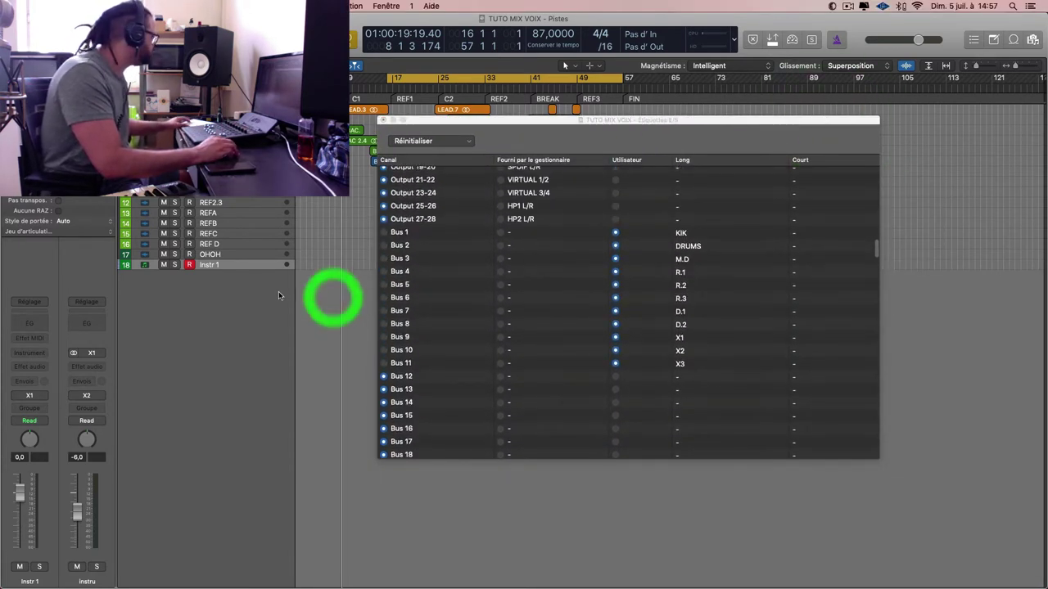
{"action": "key", "text": "x"}
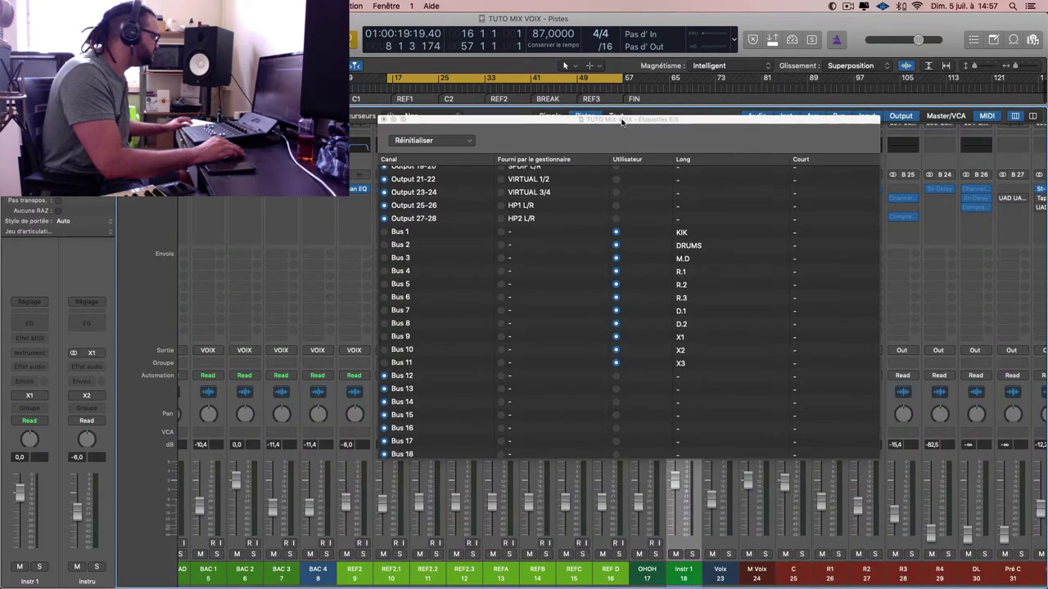
{"action": "left_click_drag", "start_coordinate": [535, 123], "coordinate": [283, 19]}
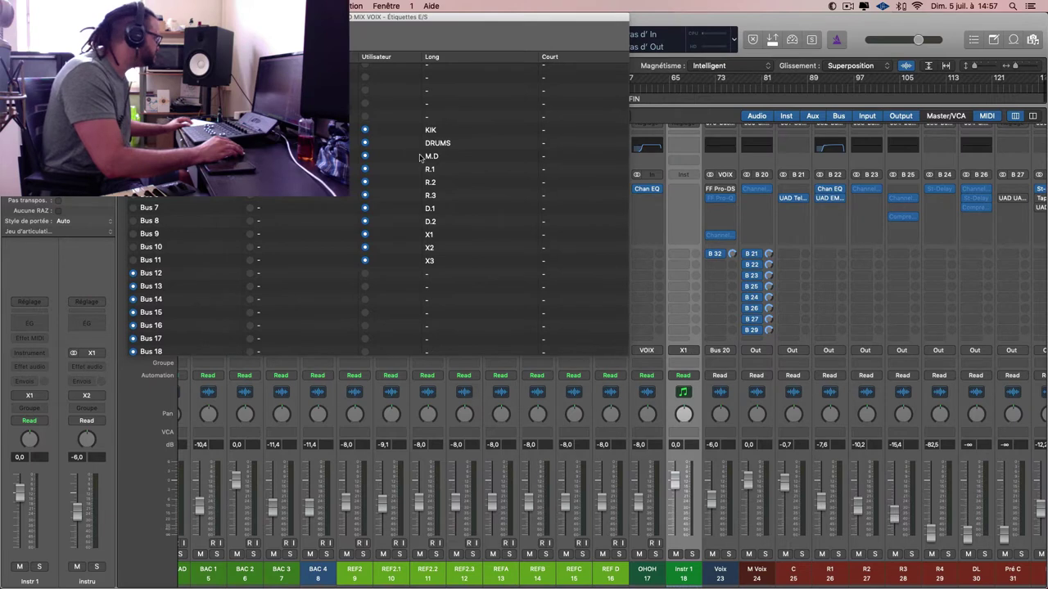
- Rename the long label of Bus 9 as INSTRU
{"action": "left_click", "coordinate": [445, 237]}
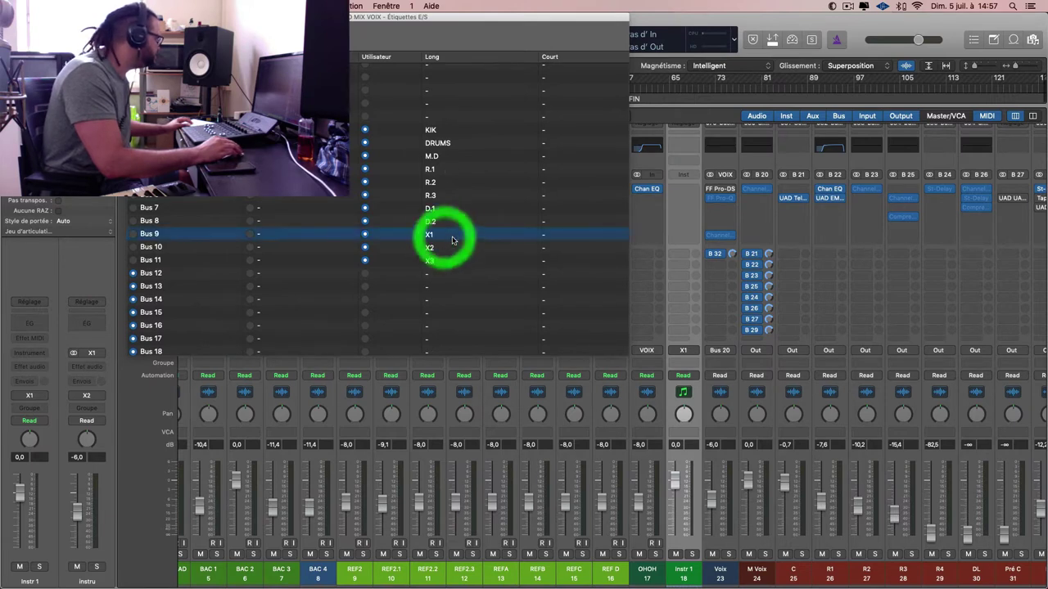
{"action": "left_click", "coordinate": [453, 236]}
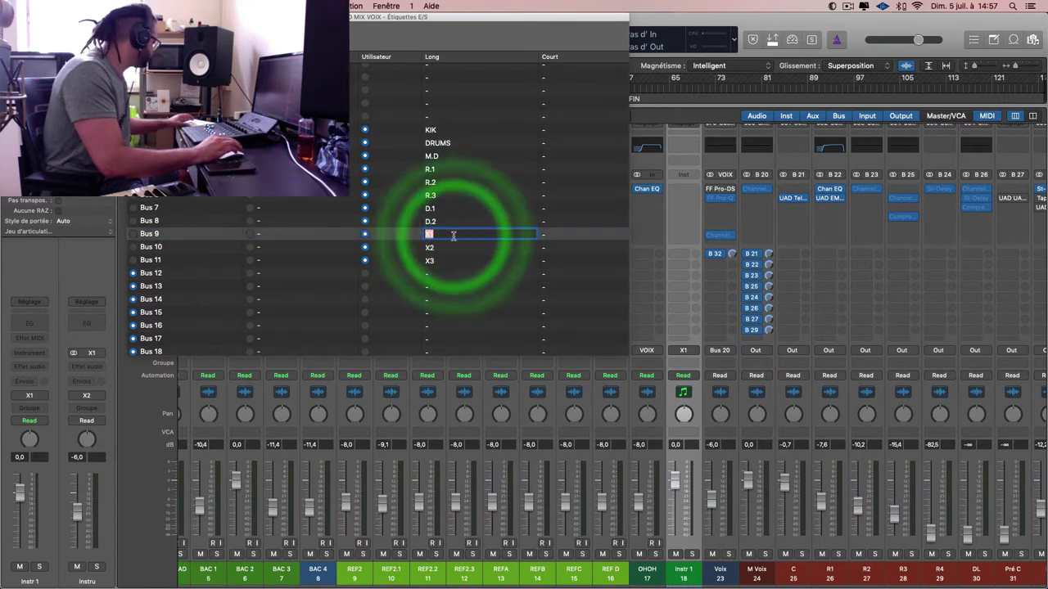
{"action": "type", "text": "INSTRU"}
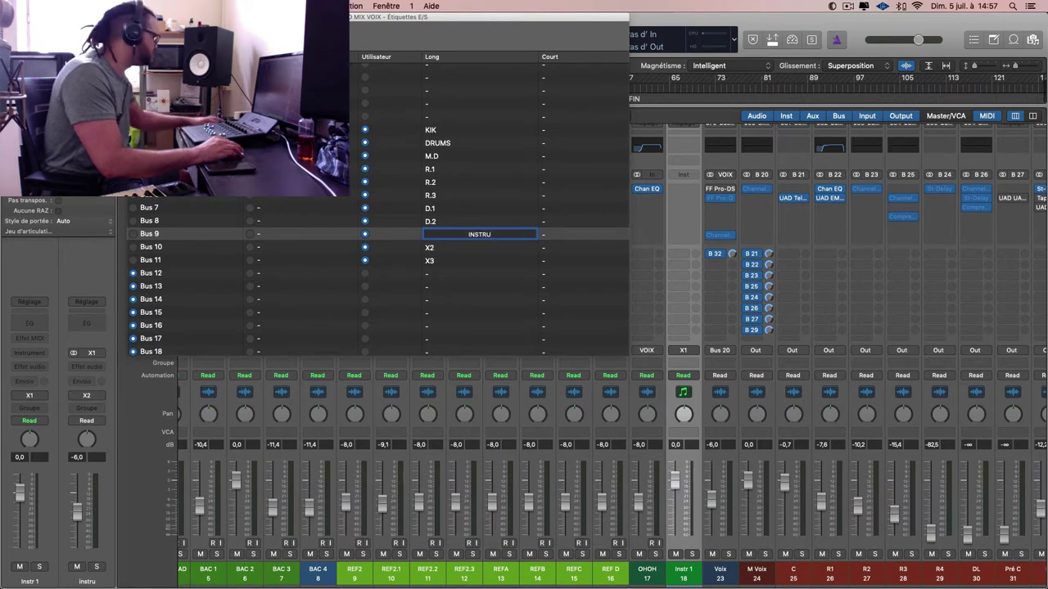
{"action": "key", "text": "Return"}
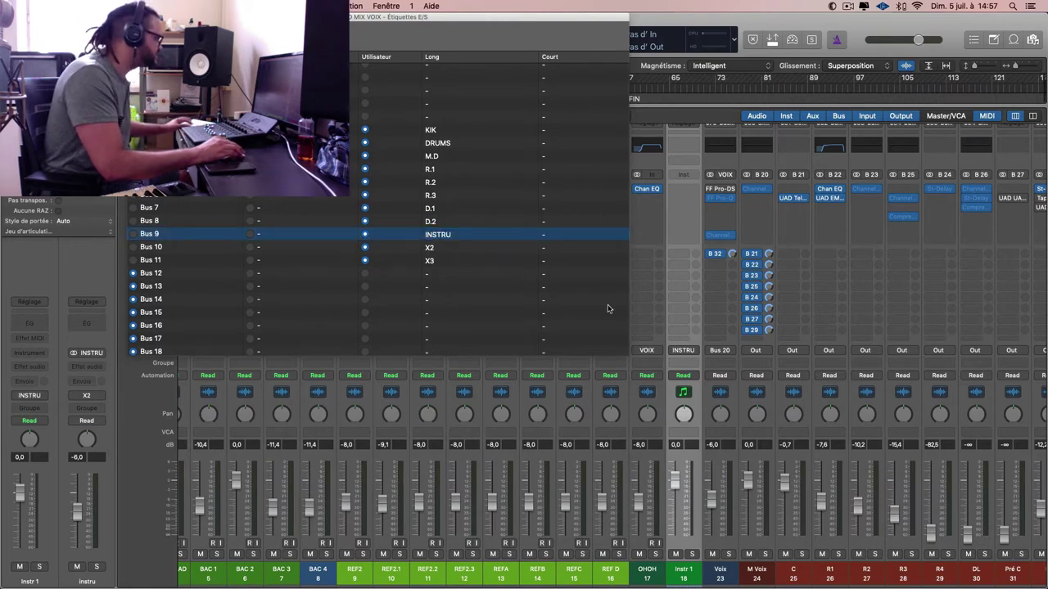
- Clear the long labels of Bus 10 and Bus 11
{"action": "left_click", "coordinate": [446, 248]}
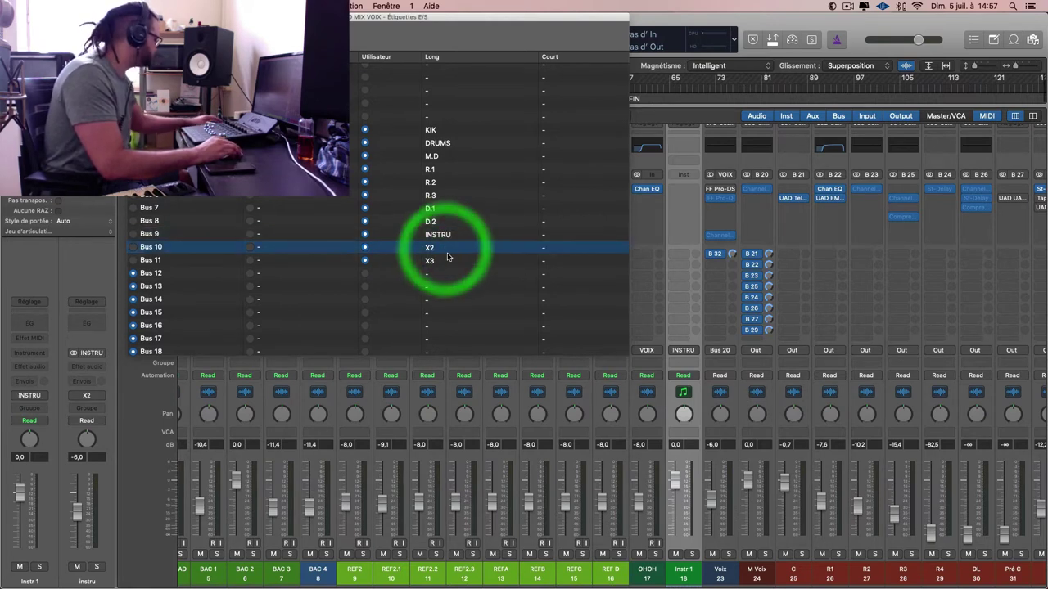
{"action": "left_click", "coordinate": [444, 248]}
{"action": "key", "text": "BackSpace"}
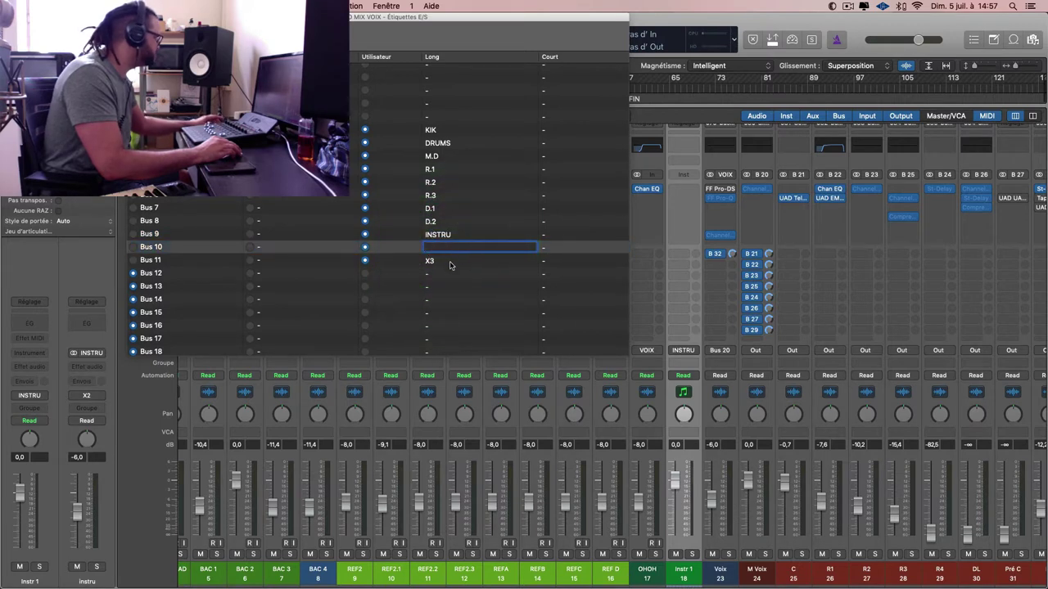
{"action": "left_click", "coordinate": [447, 260]}
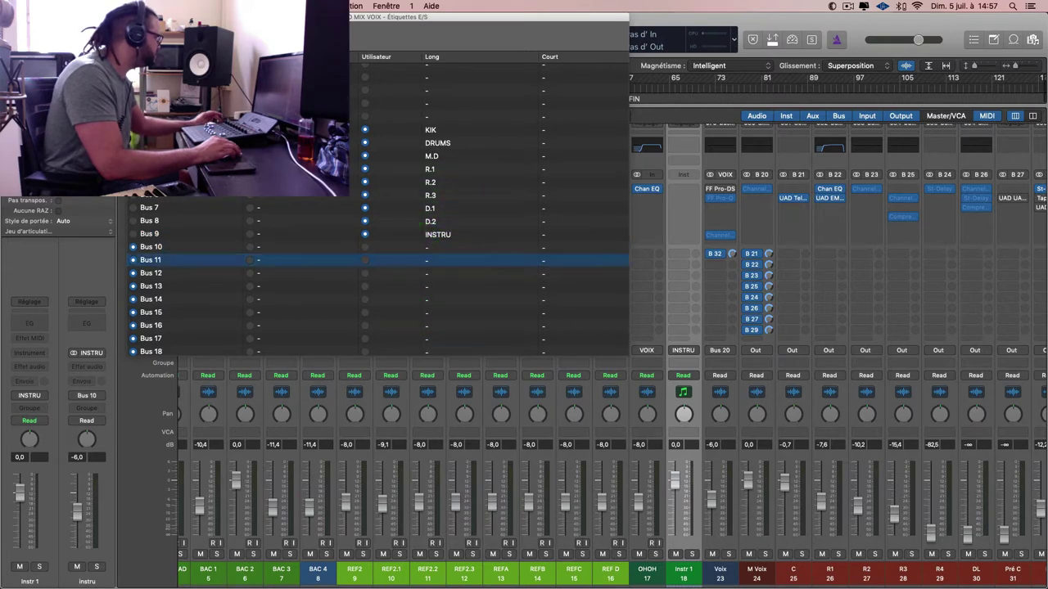
{"action": "scroll", "coordinate": [861, 308], "scroll_direction": "right", "scroll_amount": 5}
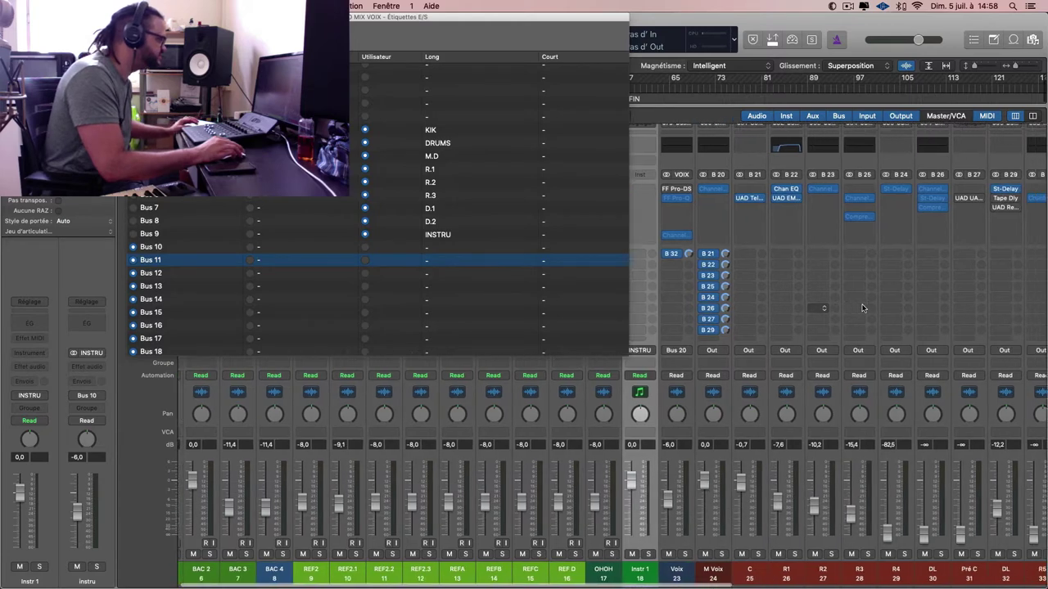
- Check the bus channels' routing across the mixer, move the I/O labels window out of the way, and hide the mixer
{"action": "scroll", "coordinate": [862, 308], "scroll_direction": "left", "scroll_amount": 7}
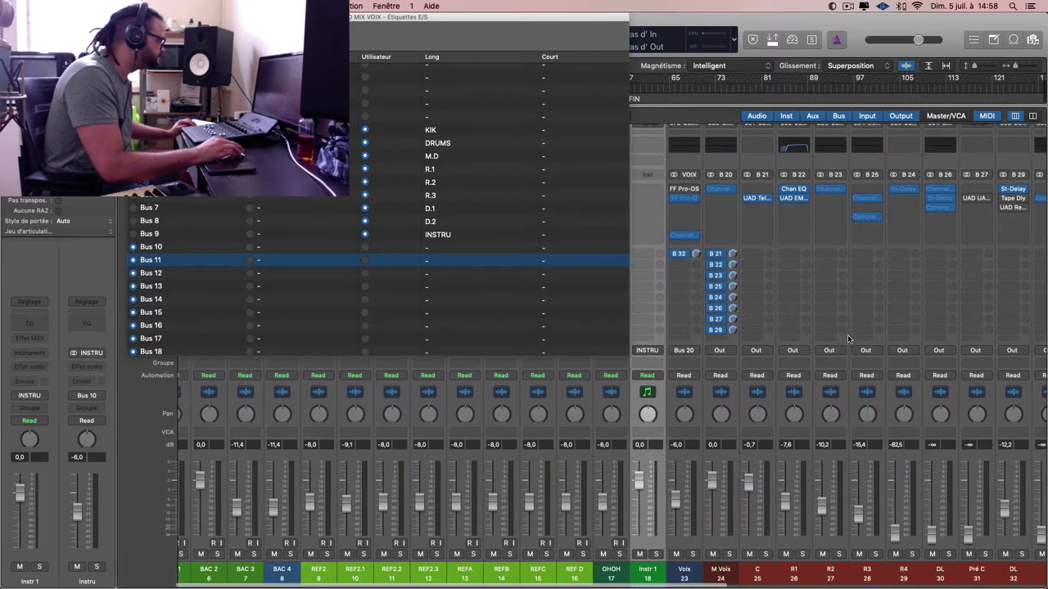
{"action": "scroll", "coordinate": [847, 336], "scroll_direction": "right", "scroll_amount": 15}
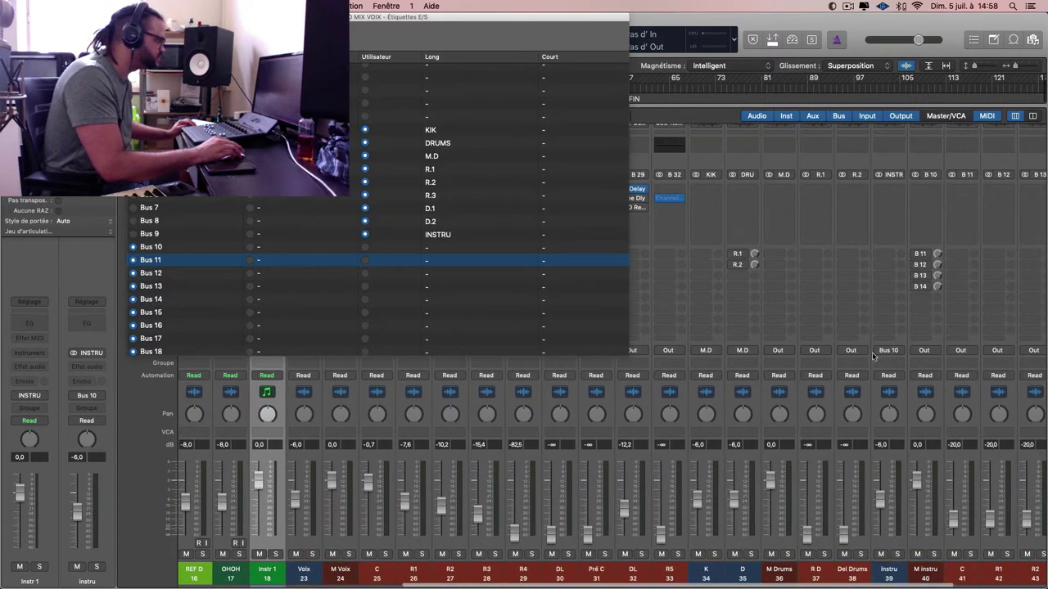
{"action": "scroll", "coordinate": [879, 354], "scroll_direction": "right", "scroll_amount": 3}
{"action": "scroll", "coordinate": [879, 354], "scroll_direction": "left", "scroll_amount": 2}
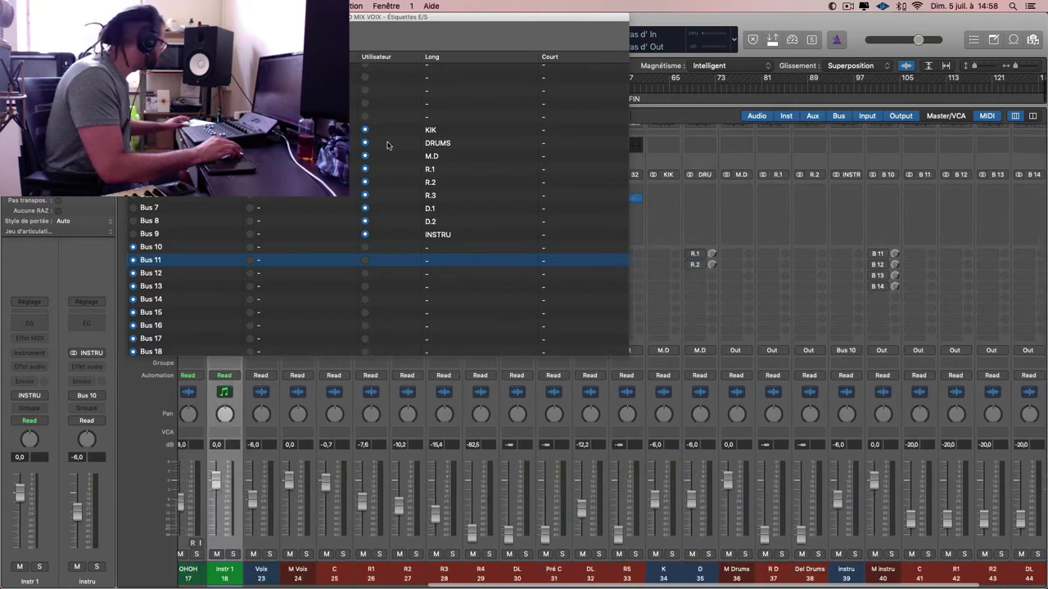
{"action": "left_click_drag", "start_coordinate": [395, 23], "coordinate": [1047, 23]}
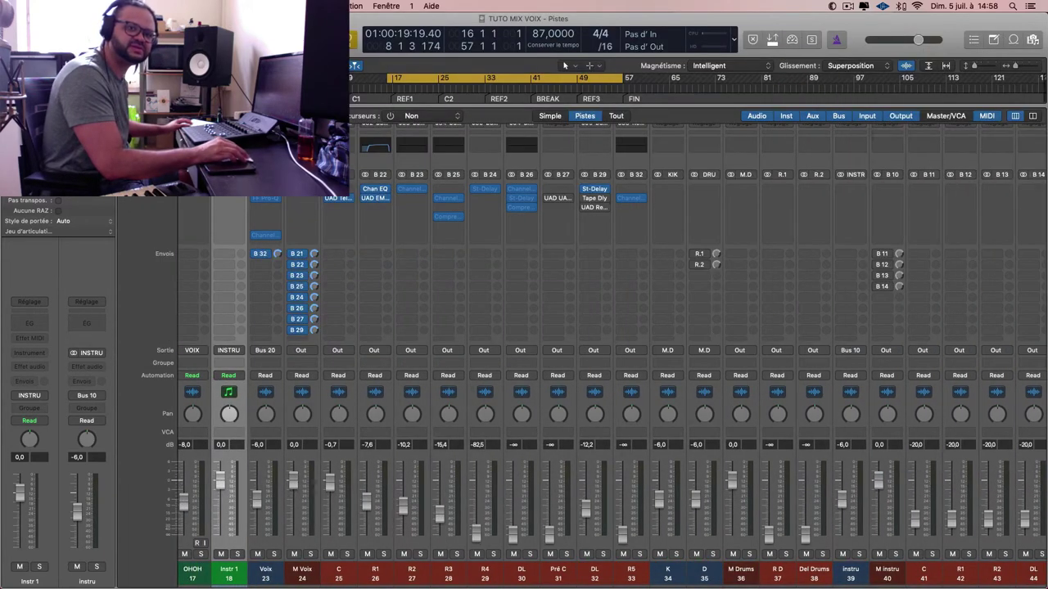
{"action": "key", "text": "x"}
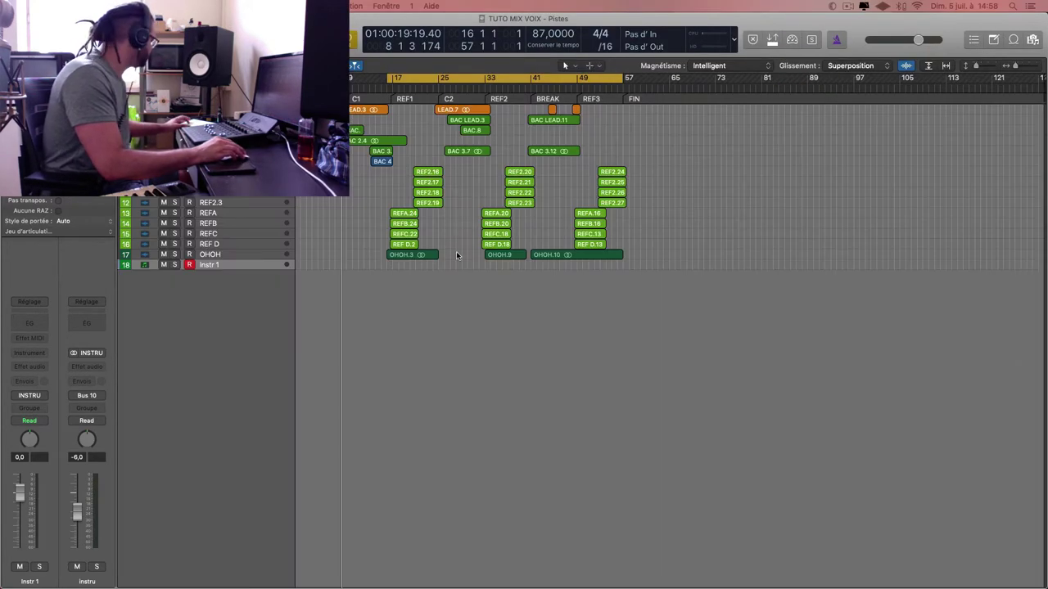
- Load EXS24 (Sampler) in stereo on the Instr 1 track and move its window clear of the track list
{"action": "left_click", "coordinate": [480, 336]}
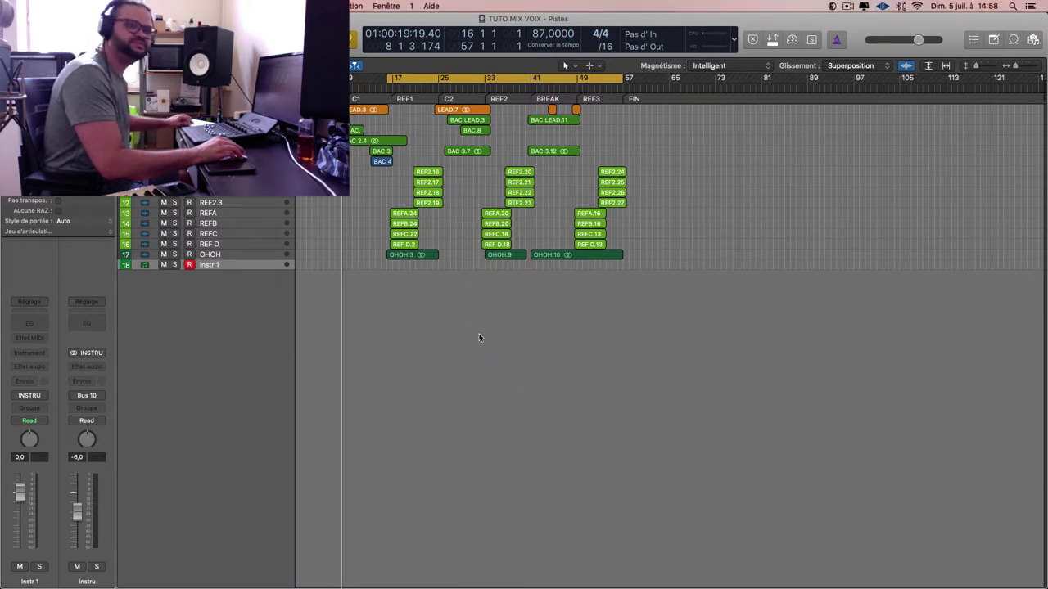
{"action": "left_click", "coordinate": [480, 336]}
{"action": "key", "text": "space"}
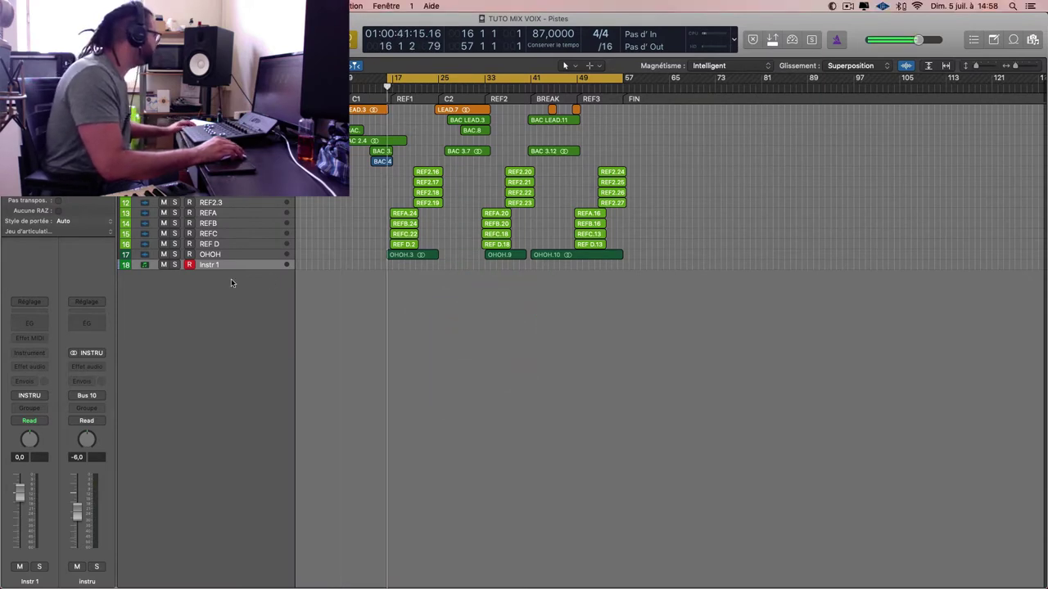
{"action": "left_click", "coordinate": [42, 356]}
{"action": "mouse_move", "coordinate": [66, 397]}
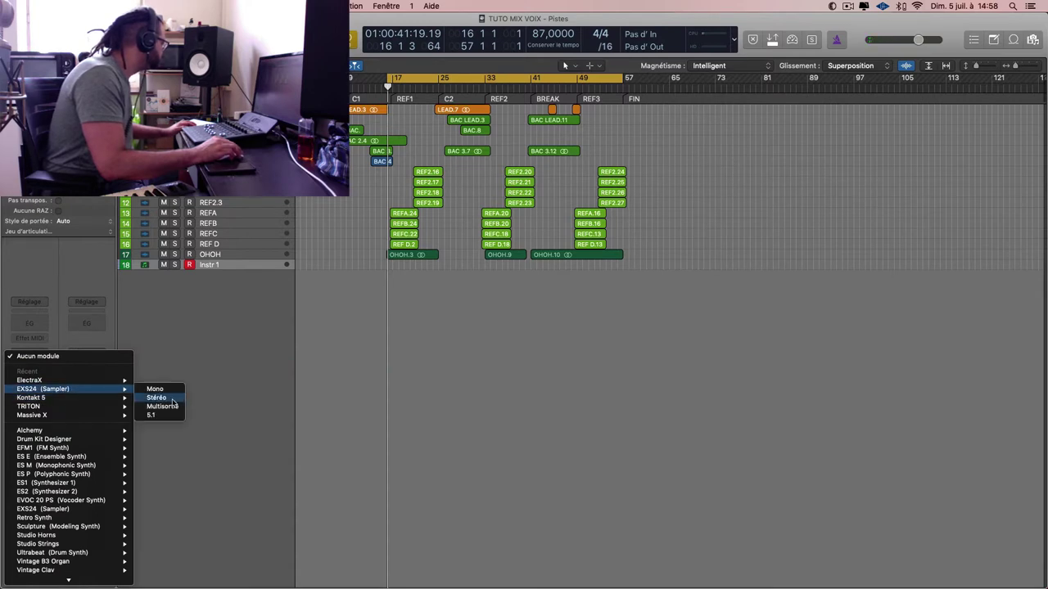
{"action": "left_click", "coordinate": [172, 399]}
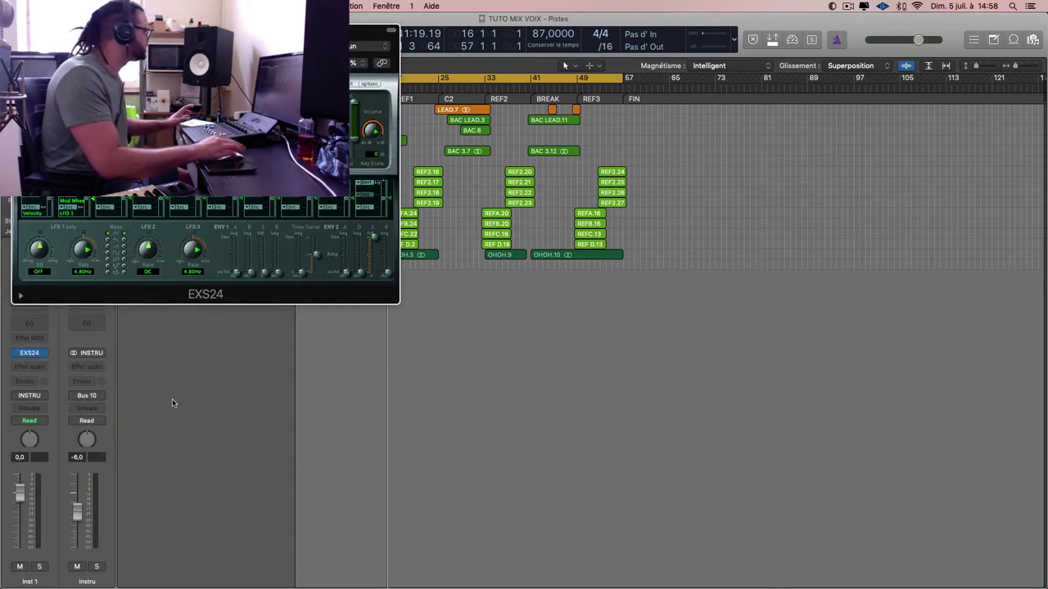
{"action": "left_click_drag", "start_coordinate": [233, 31], "coordinate": [790, 58]}
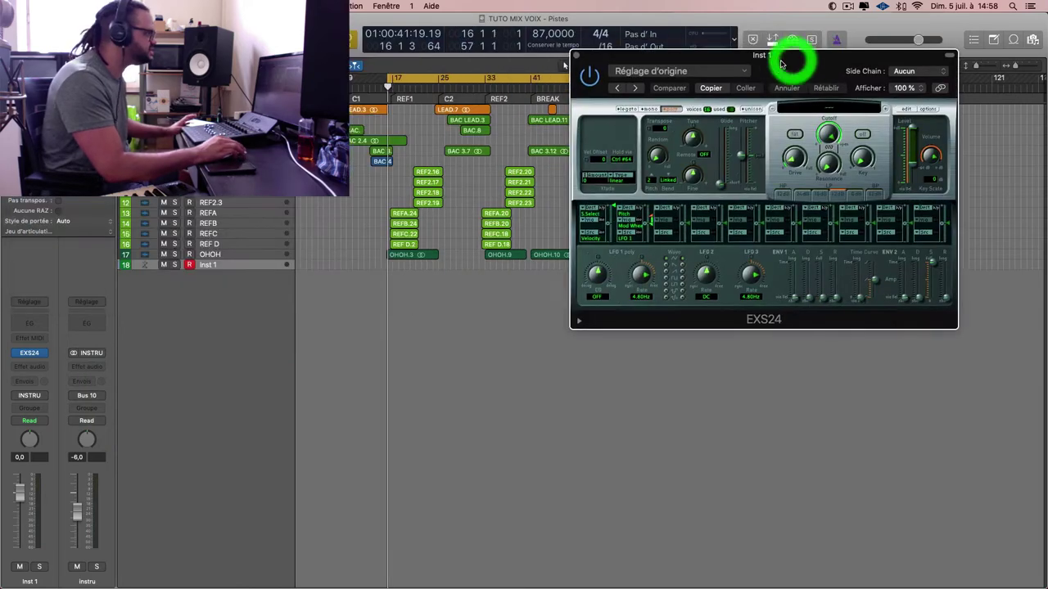
- Load the Classical Piano instrument from the Factory sounds in EXS24
{"action": "left_click", "coordinate": [835, 109]}
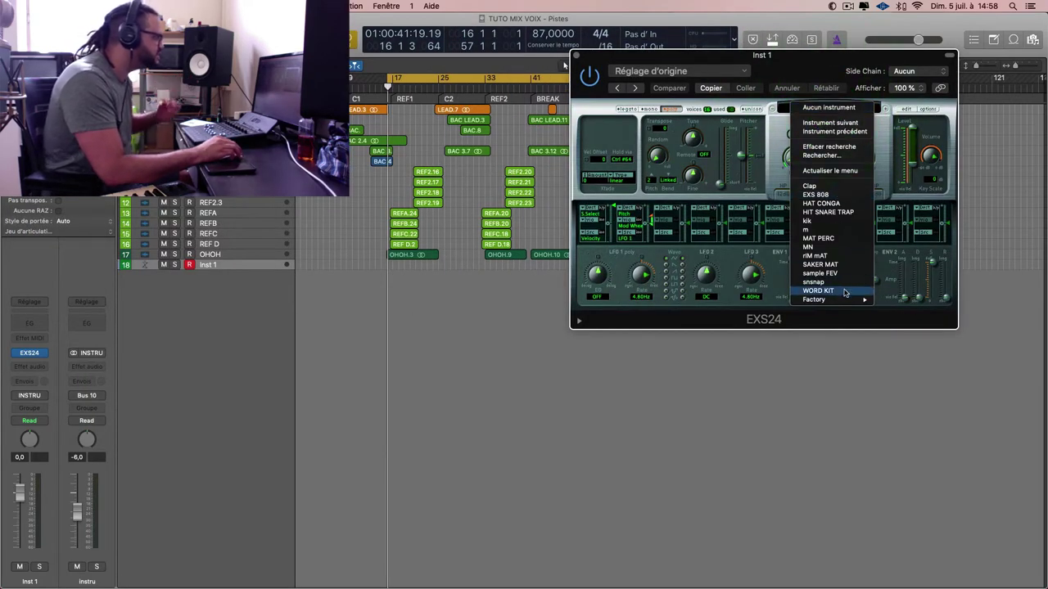
{"action": "mouse_move", "coordinate": [847, 302]}
{"action": "mouse_move", "coordinate": [923, 302]}
{"action": "left_click", "coordinate": [818, 299]}
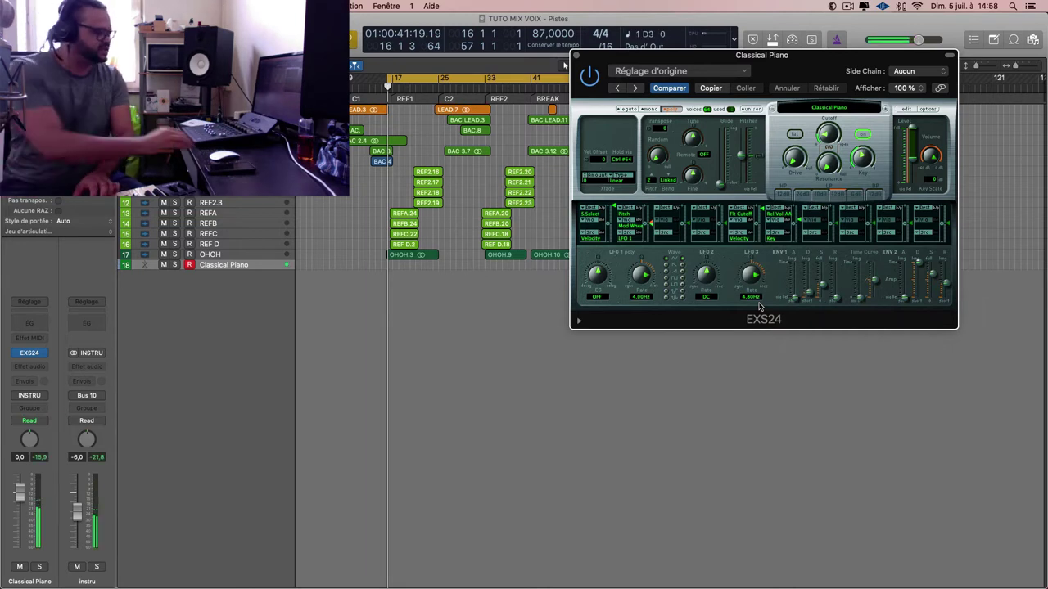
- Move the EXS24 window clear of the transport controls and turn on low latency mode
{"action": "left_click_drag", "start_coordinate": [843, 61], "coordinate": [843, 79]}
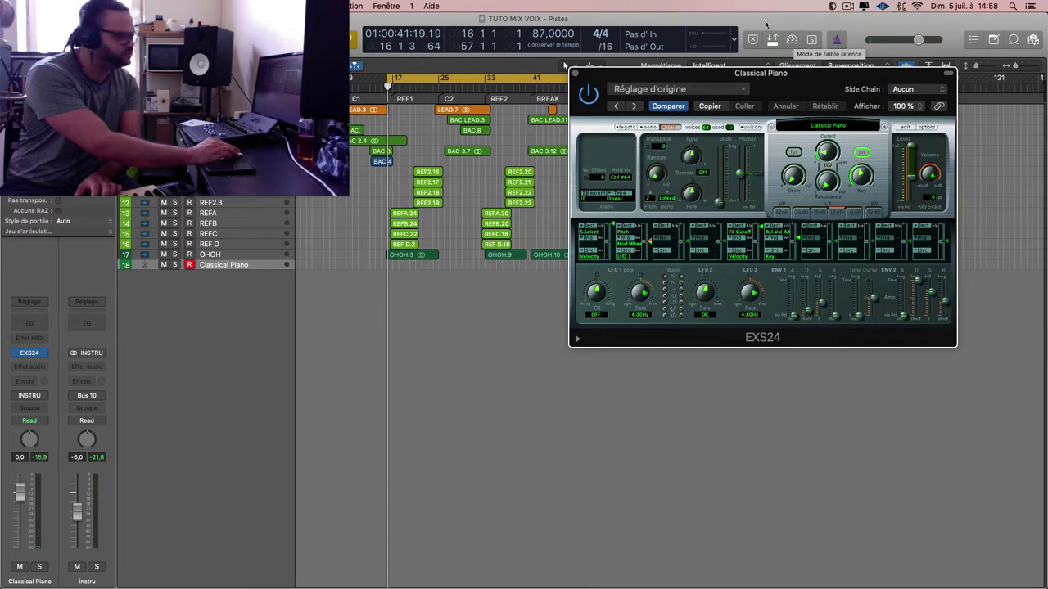
{"action": "left_click", "coordinate": [791, 39]}
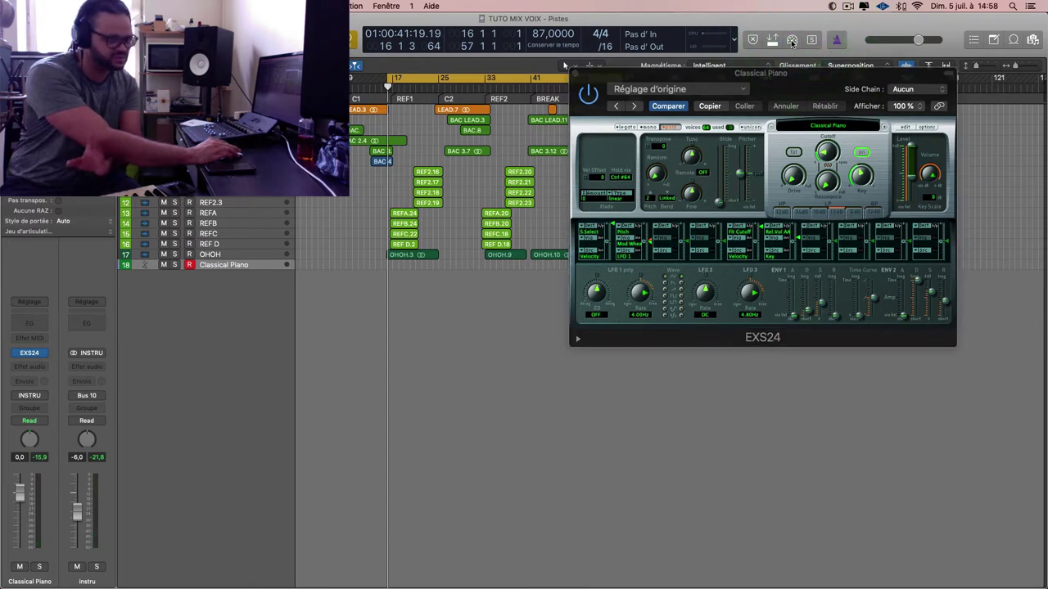
{"action": "left_click", "coordinate": [792, 39]}
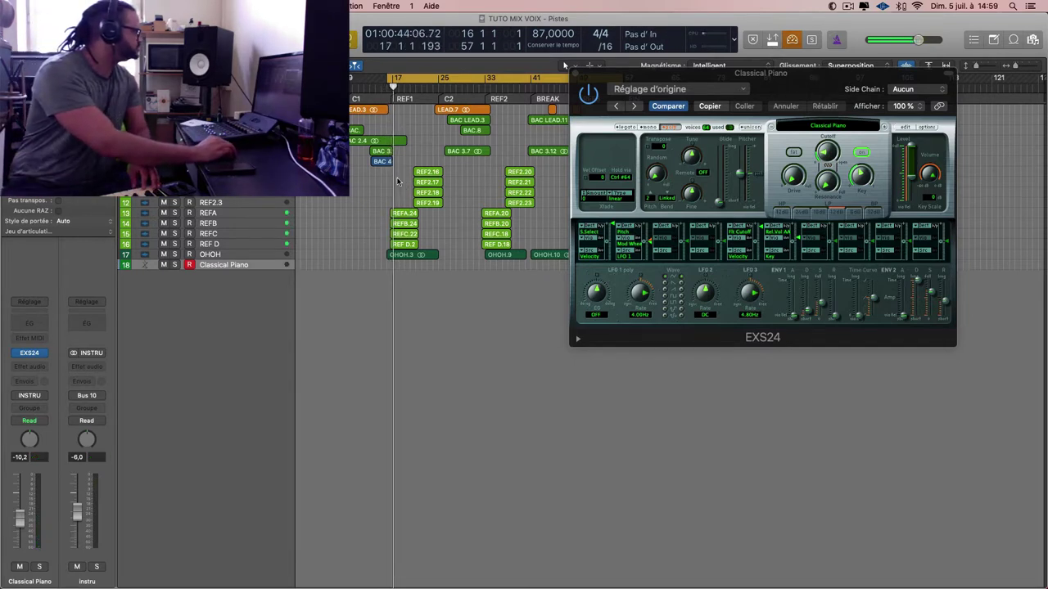
- Loop the selected REFA–REF D and REF2 regions of the REF1 section and play them back to rehearse the piano
{"action": "left_click_drag", "start_coordinate": [441, 178], "coordinate": [390, 245]}
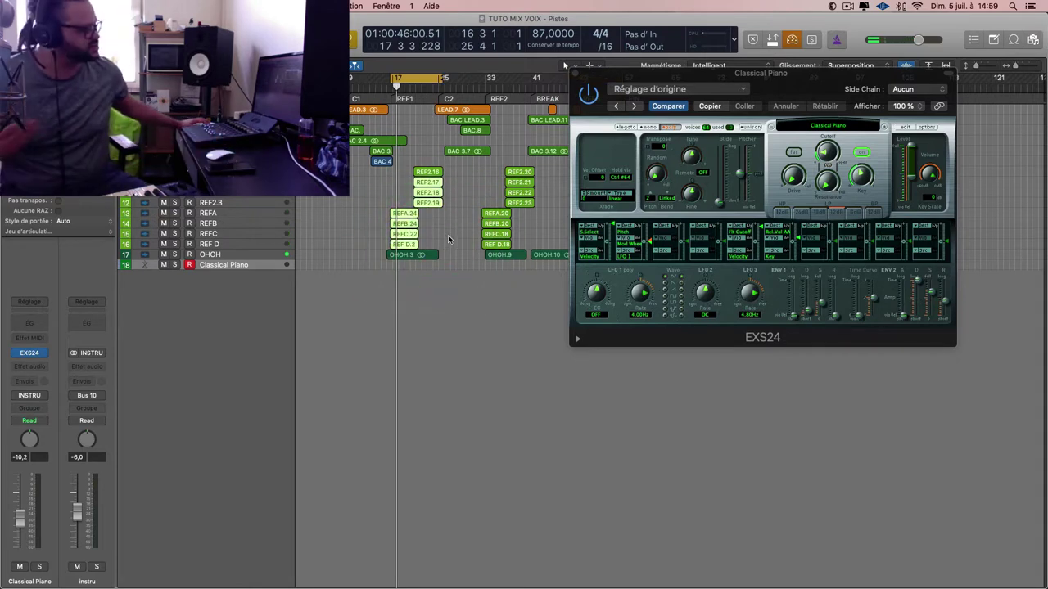
{"action": "key", "text": "space"}
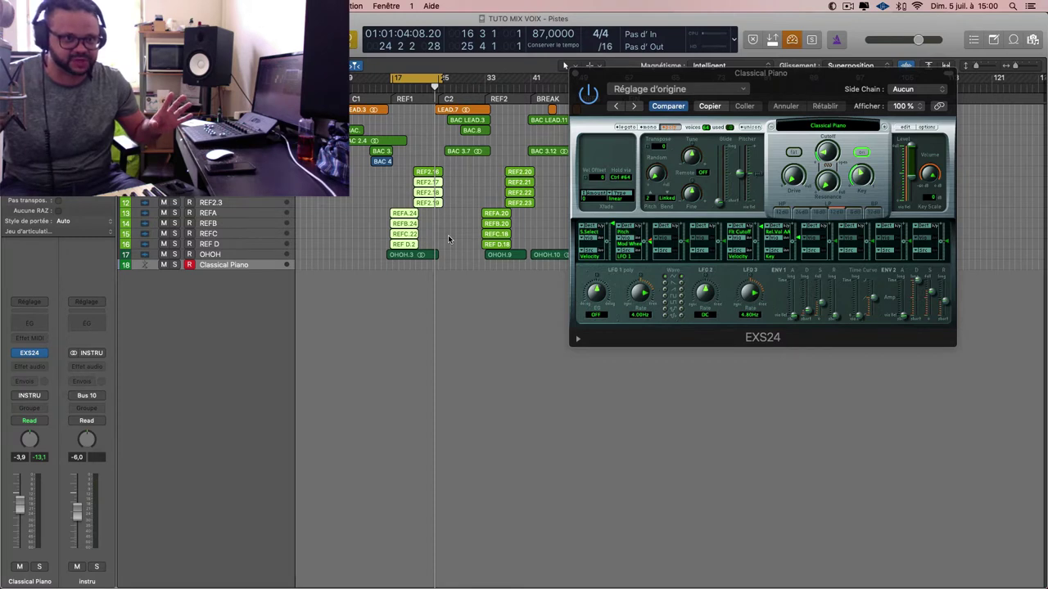
{"action": "key", "text": "space"}
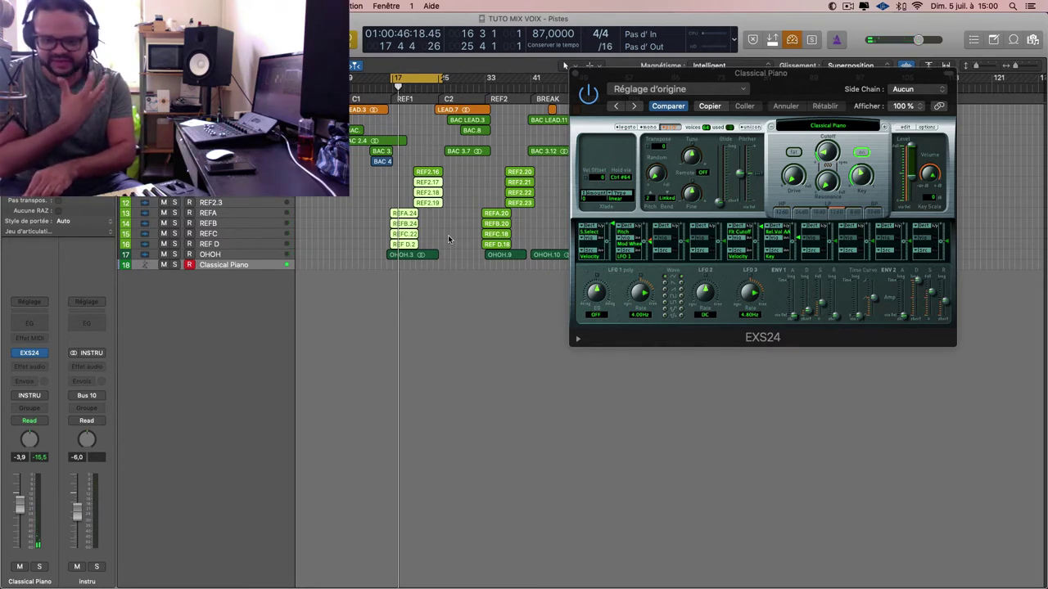
{"action": "key", "text": "space"}
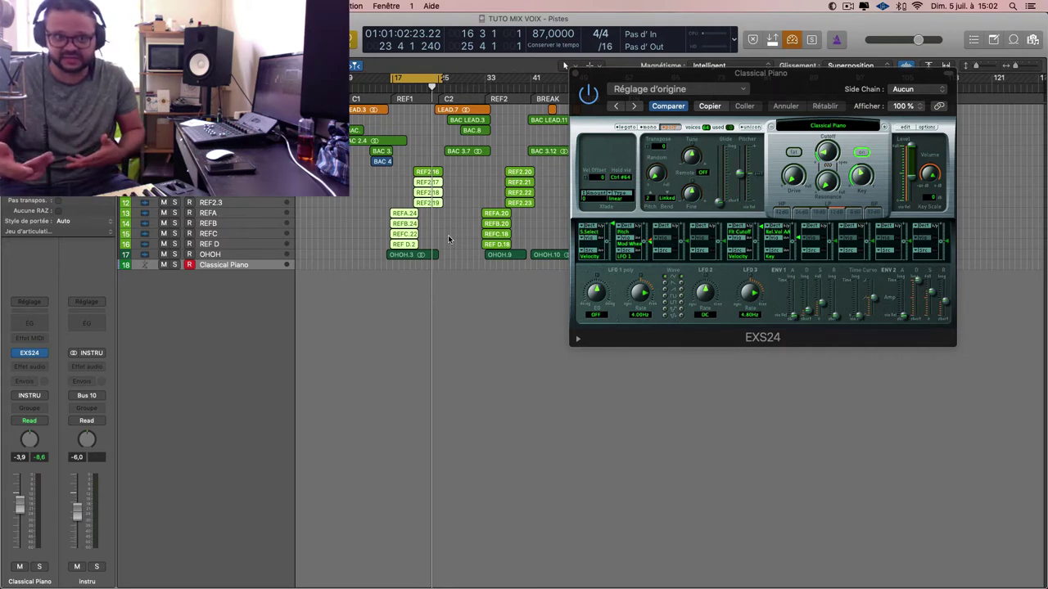
{"action": "key", "text": "space"}
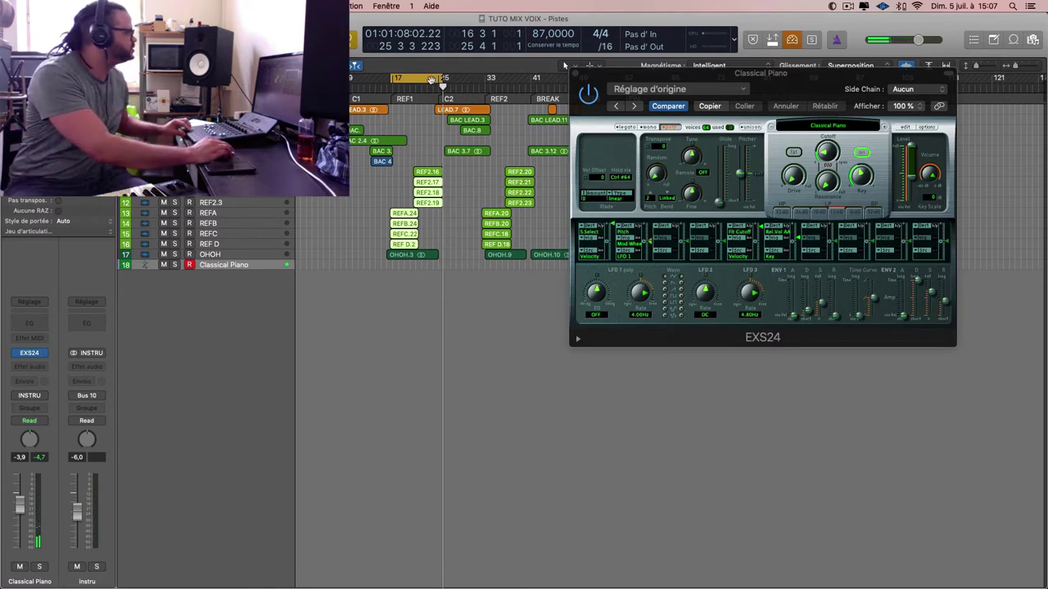
- Close the EXS24 window and set the cycle range from bar 25 to bar 33, over the C2 section
{"action": "left_click_drag", "start_coordinate": [431, 79], "coordinate": [491, 86]}
{"action": "key", "text": "super+Right"}
{"action": "key", "text": "super+Right"}
{"action": "key", "text": "super+Right"}
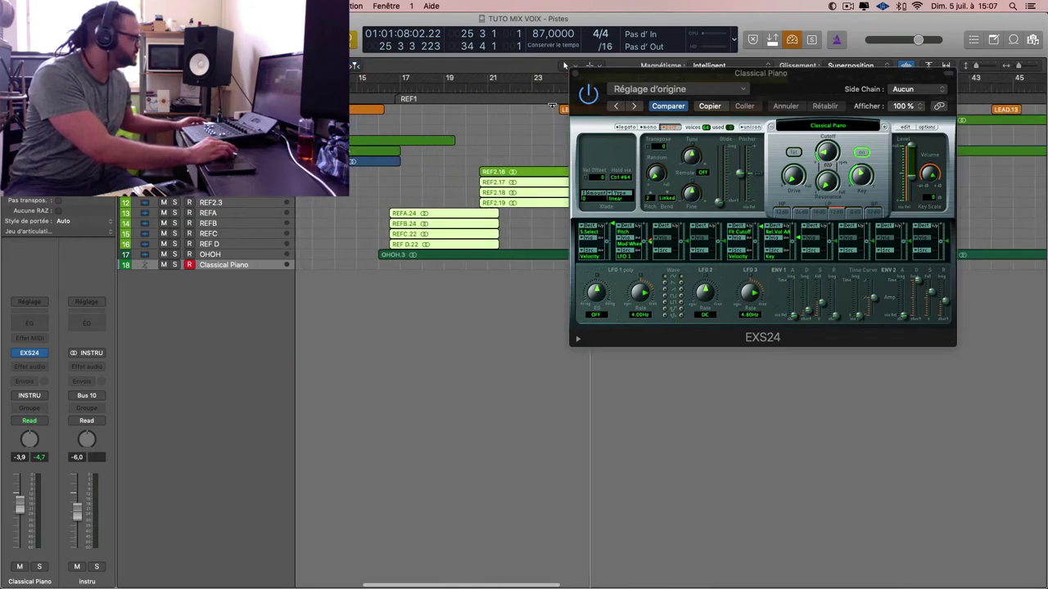
{"action": "left_click", "coordinate": [578, 72]}
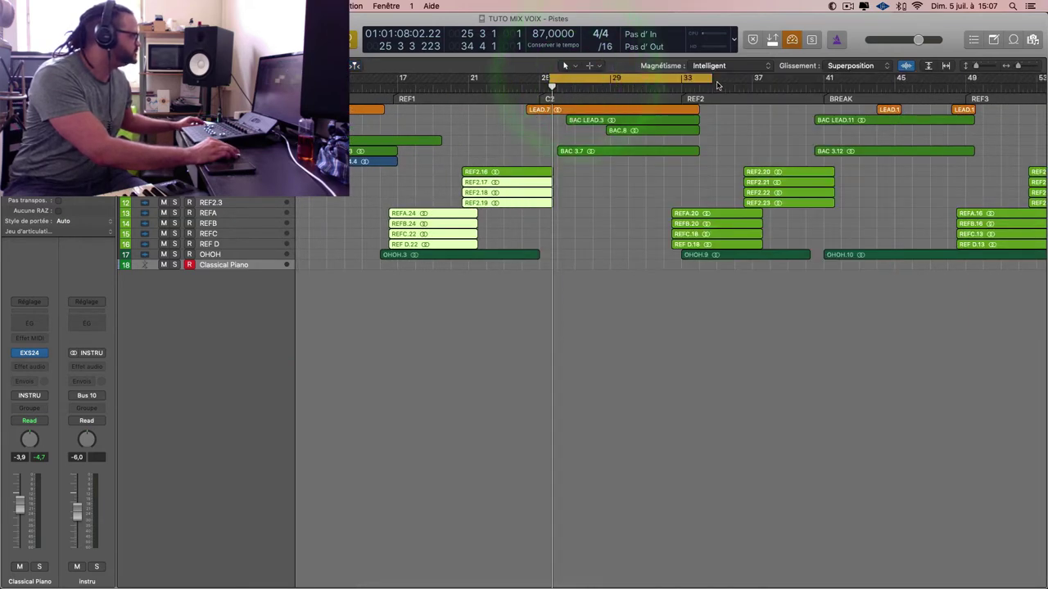
{"action": "left_click_drag", "start_coordinate": [711, 79], "coordinate": [669, 87]}
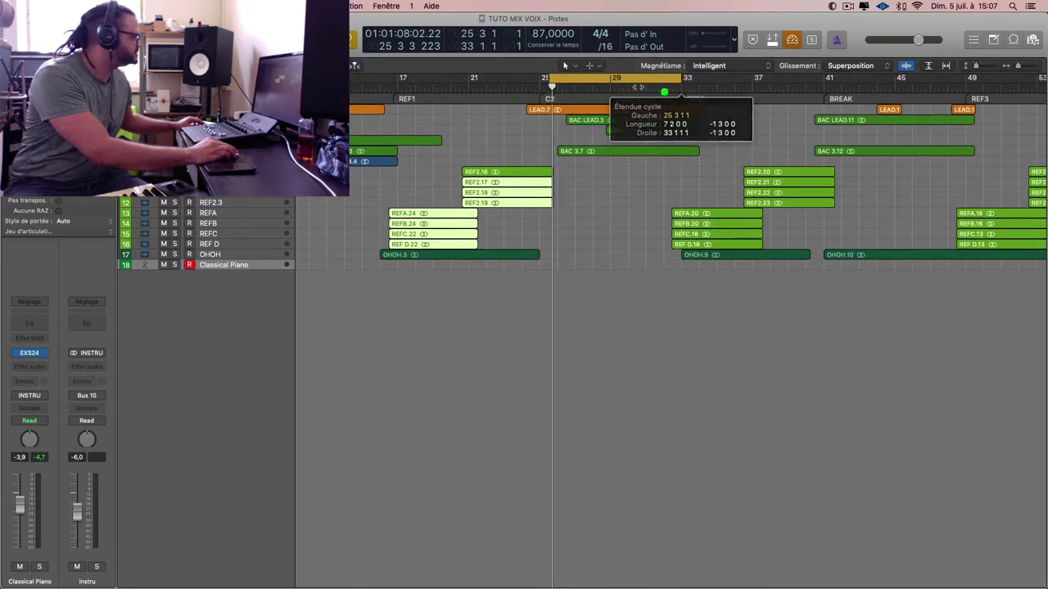
{"action": "mouse_move", "coordinate": [553, 79]}
{"action": "left_mouse_down"}
{"action": "mouse_move", "coordinate": [544, 80]}
{"action": "mouse_move", "coordinate": [554, 79]}
{"action": "left_mouse_up"}
{"action": "left_click", "coordinate": [656, 129], "text": "ctrl+alt"}
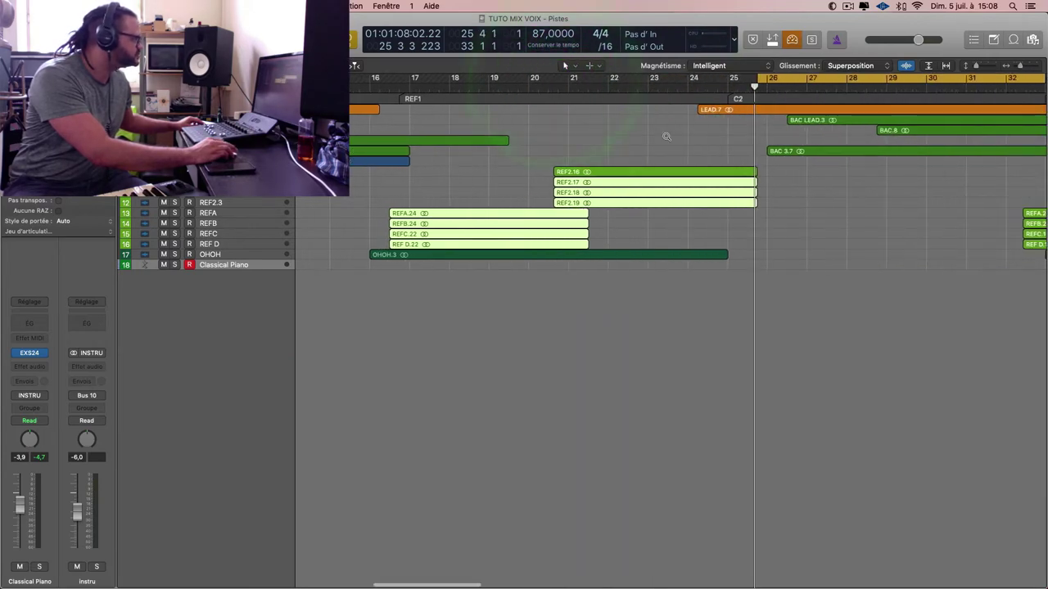
{"action": "left_click_drag", "start_coordinate": [760, 79], "coordinate": [728, 82]}
{"action": "left_click", "coordinate": [728, 82], "text": "ctrl+alt"}
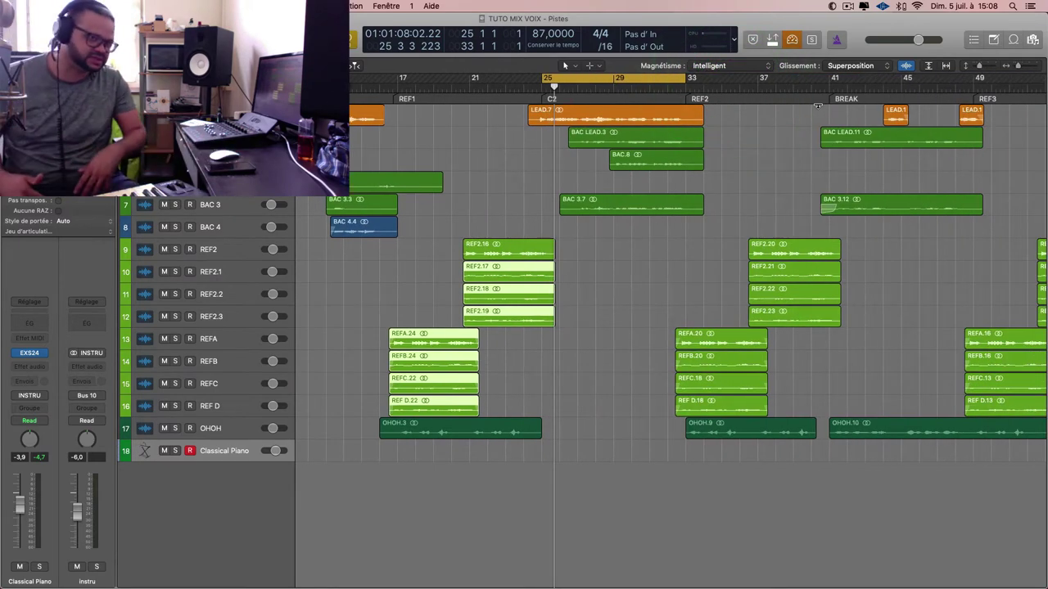
- Rehearse over the cycled section and record a four-bar part on the Classical Piano track from bar 25 to bar 29
{"action": "key", "text": "space"}
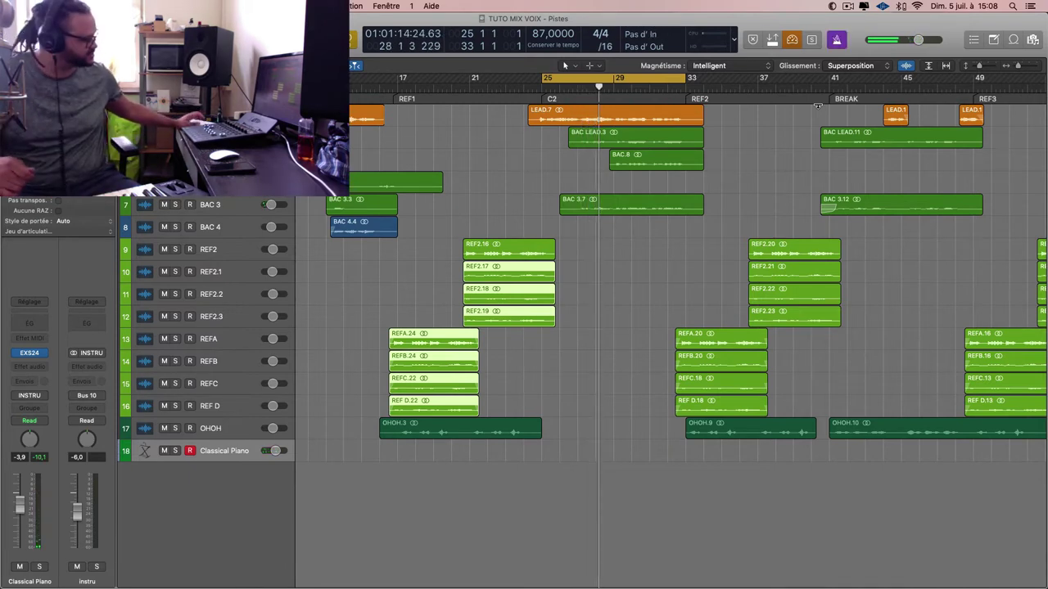
{"action": "key", "text": "space"}
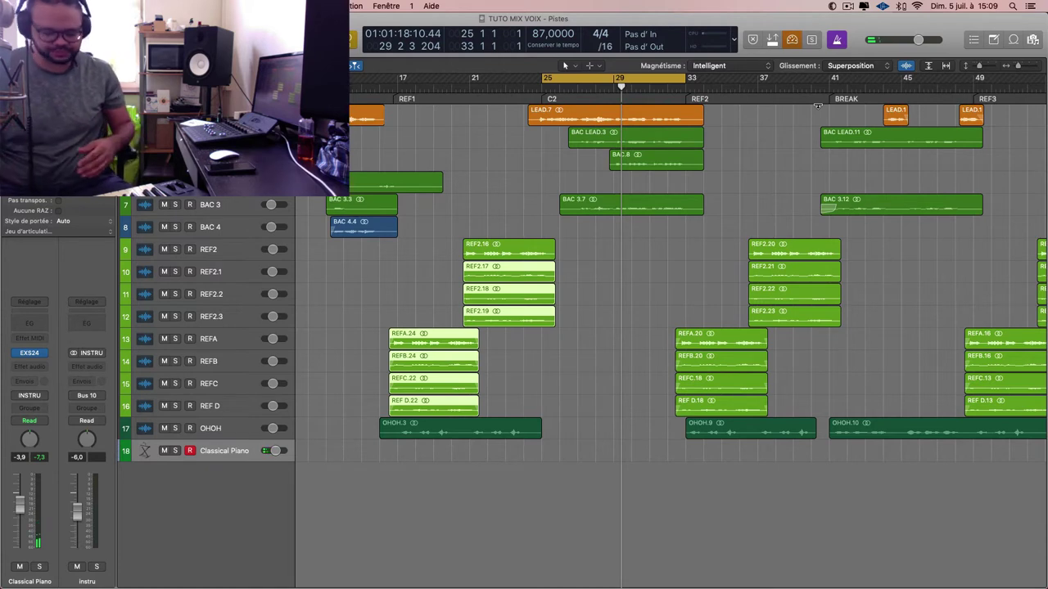
{"action": "key", "text": "Return"}
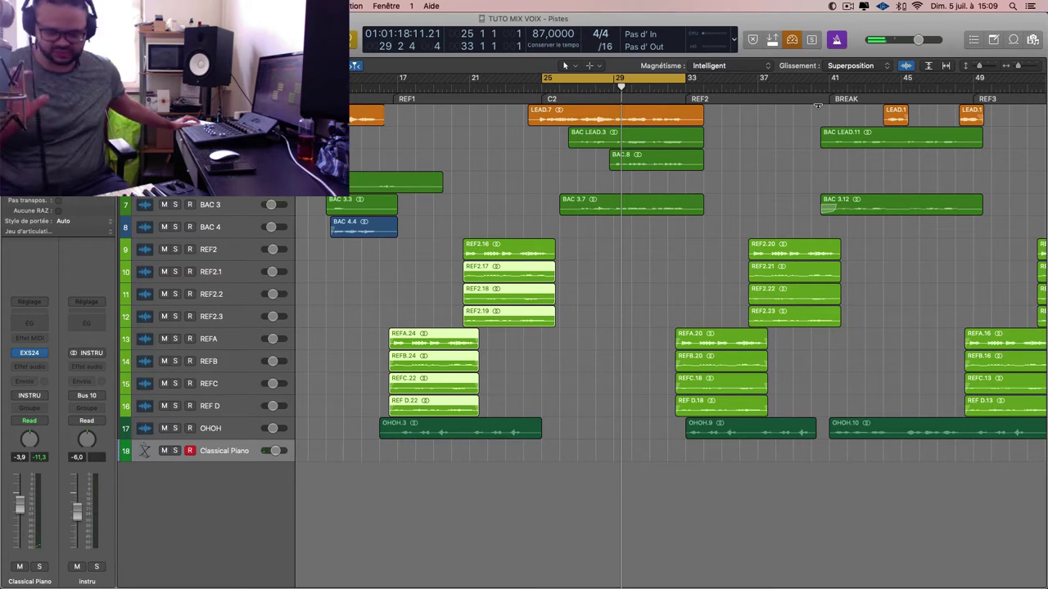
{"action": "key", "text": "space"}
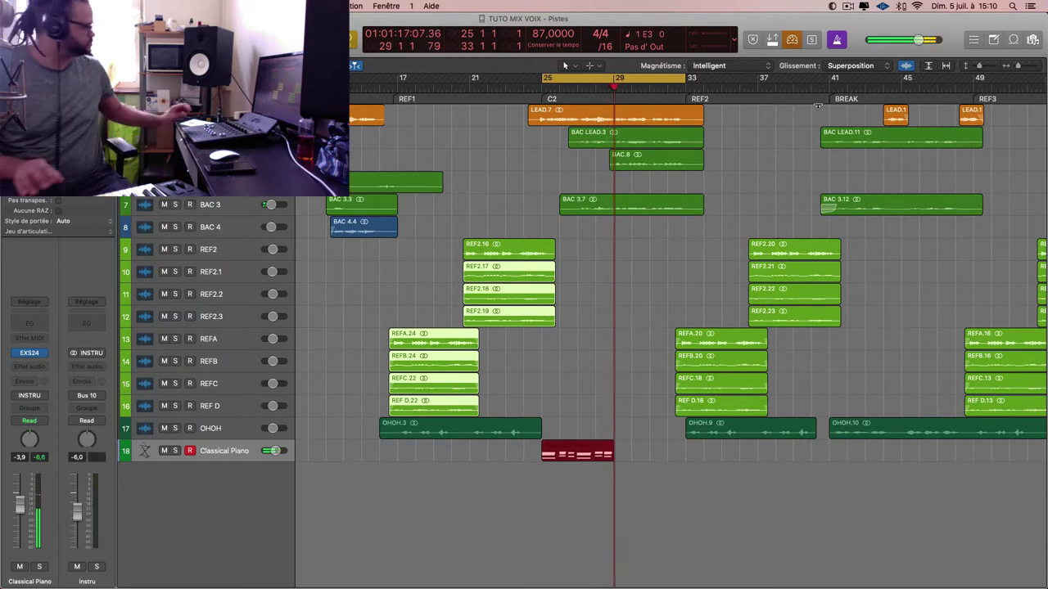
{"action": "key", "text": "space"}
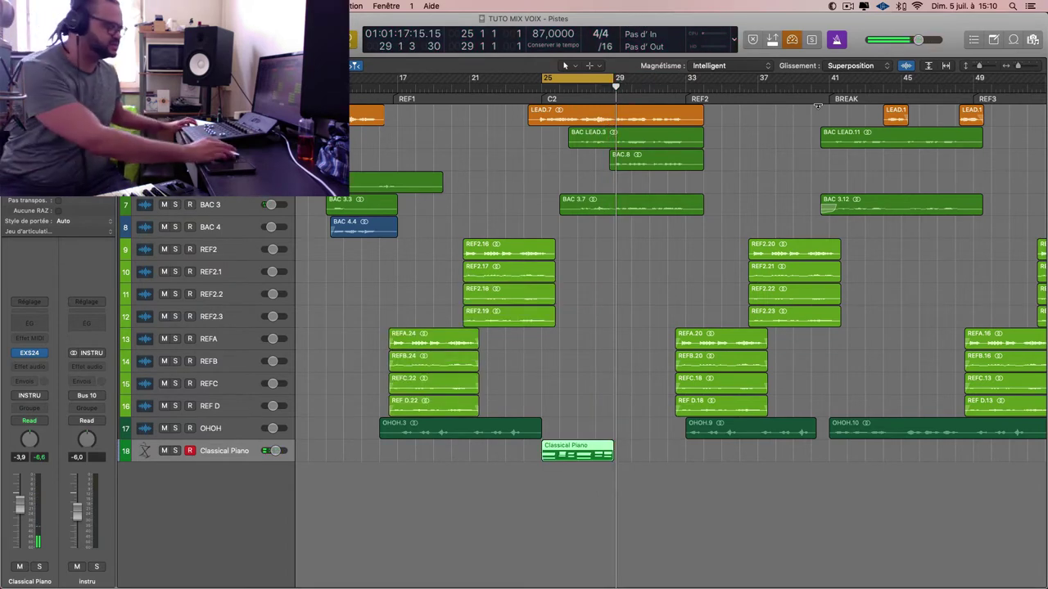
- Cycle the recorded Classical Piano region from bar 25 to bar 29 and play it back
{"action": "left_click", "coordinate": [590, 455]}
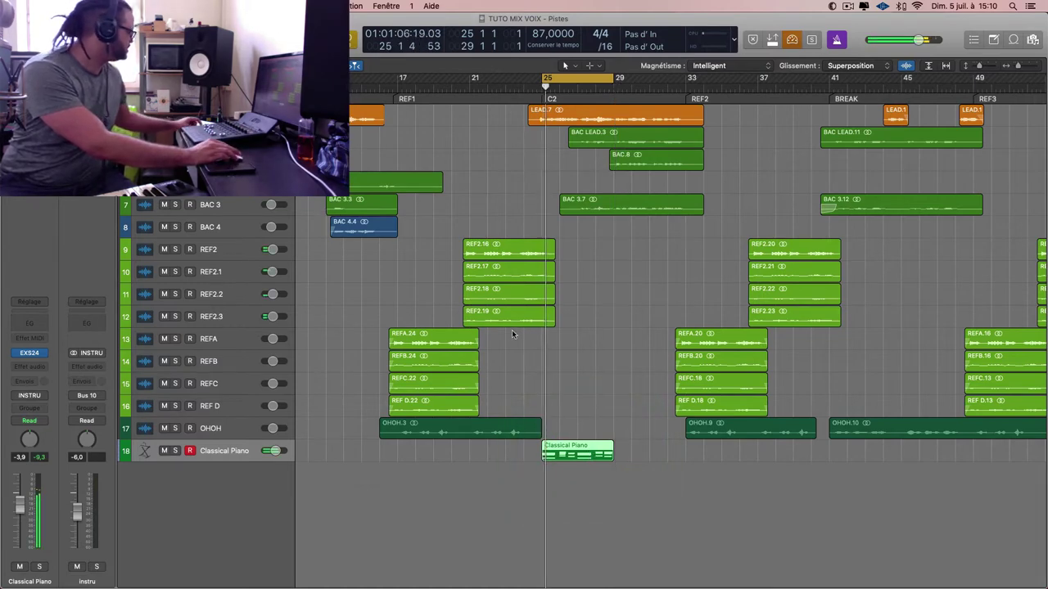
{"action": "key", "text": "super+Right"}
{"action": "key", "text": "super+Up"}
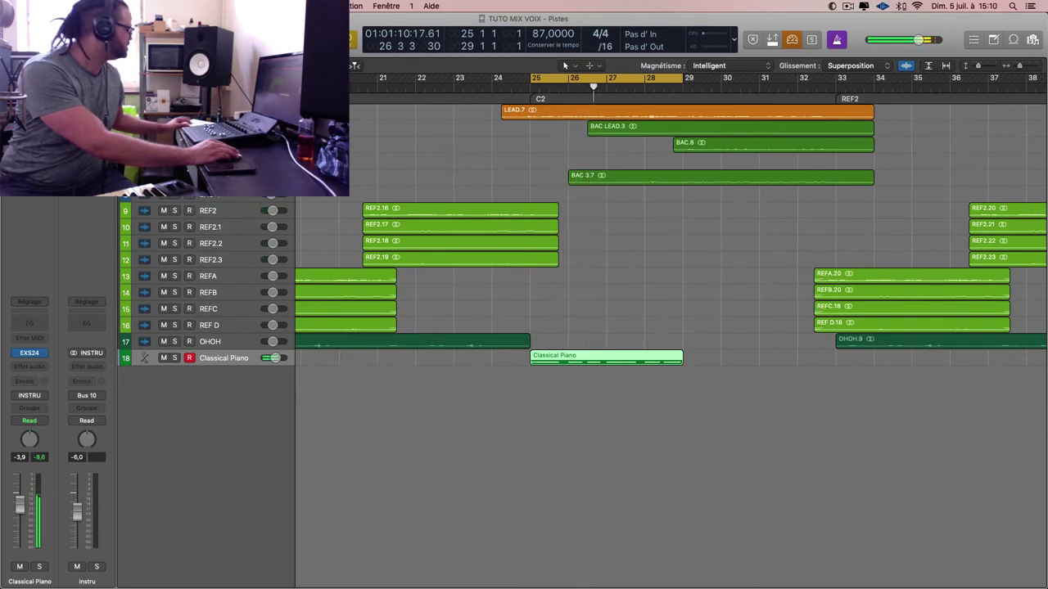
{"action": "key", "text": "x"}
{"action": "key", "text": "x"}
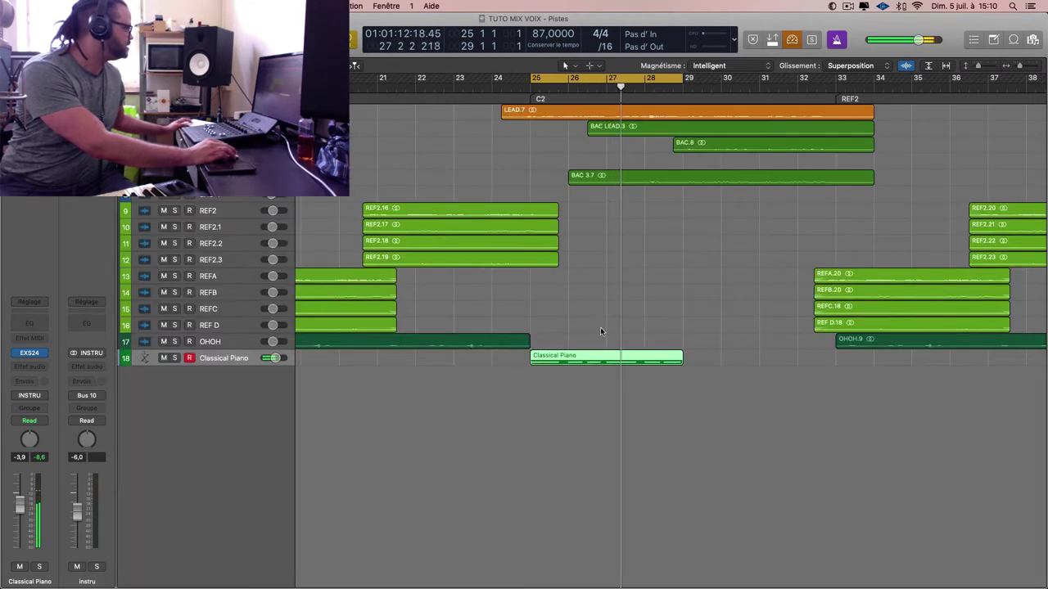
- Copy the Classical Piano region directly after the original, starting at bar 29
{"action": "key", "text": "super+Left"}
{"action": "key", "text": "super+Left"}
{"action": "left_click_drag", "start_coordinate": [655, 357], "coordinate": [705, 354]}
{"action": "key", "text": "super+Left"}
- Create a second instrument track below Classical Piano and set the cycle range from bar 25 to bar 33
{"action": "double_click", "coordinate": [245, 368]}
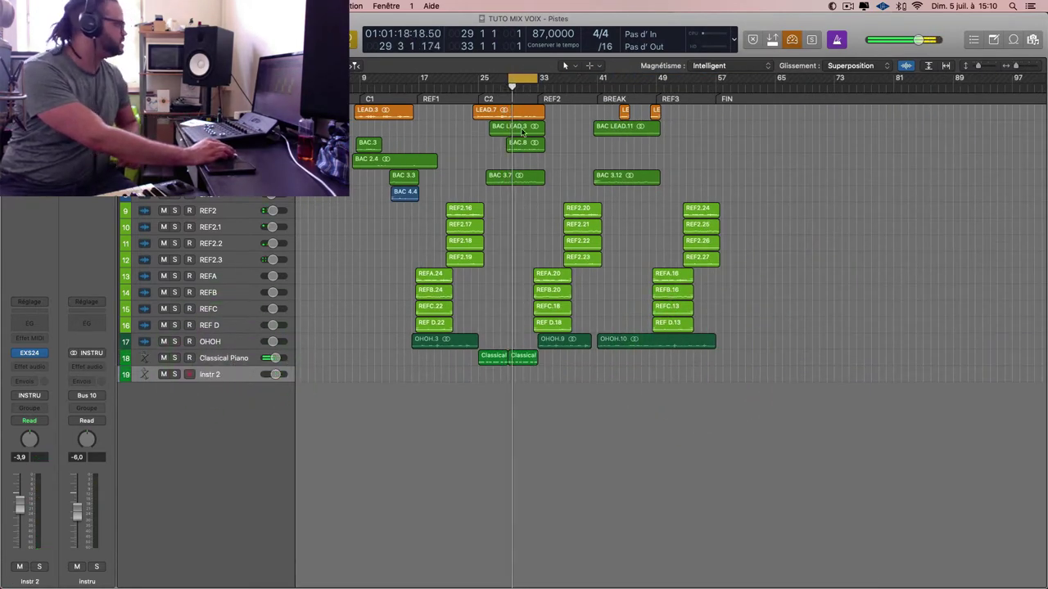
{"action": "left_click_drag", "start_coordinate": [483, 82], "coordinate": [536, 85]}
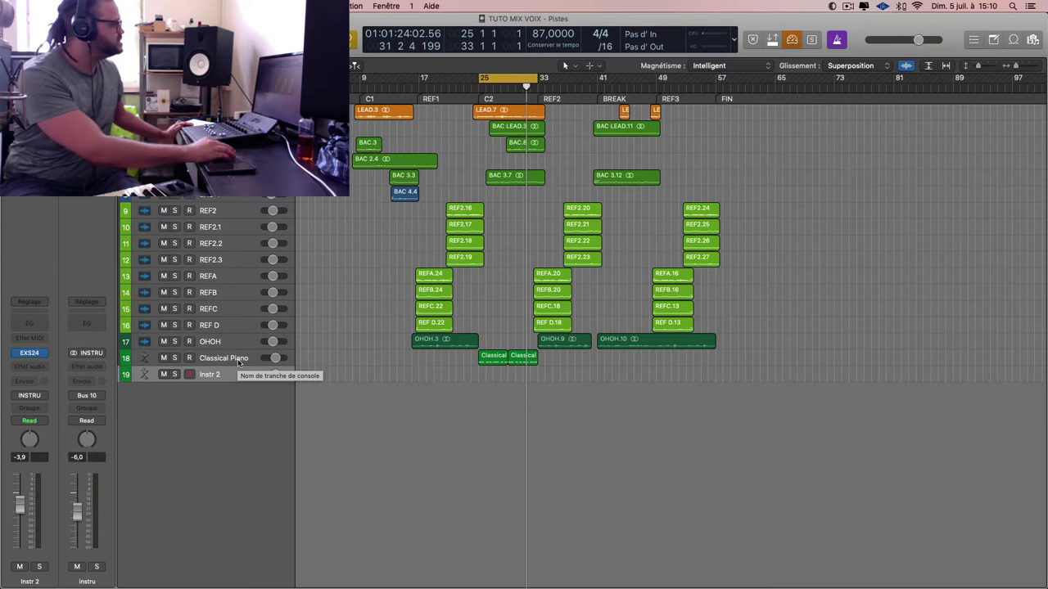
- Copy the Classical Piano regions to fill the song from bar 9 to bar 57 and cycle that range
{"action": "left_click_drag", "start_coordinate": [624, 393], "coordinate": [552, 360]}
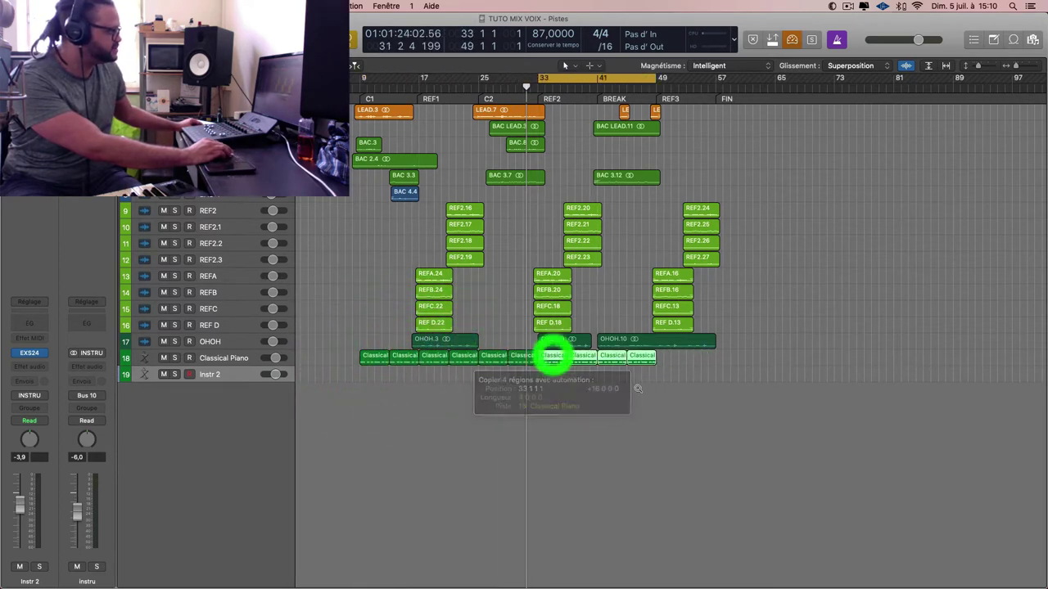
{"action": "left_click_drag", "start_coordinate": [650, 381], "coordinate": [672, 360]}
{"action": "left_click_drag", "start_coordinate": [674, 370], "coordinate": [368, 363]}
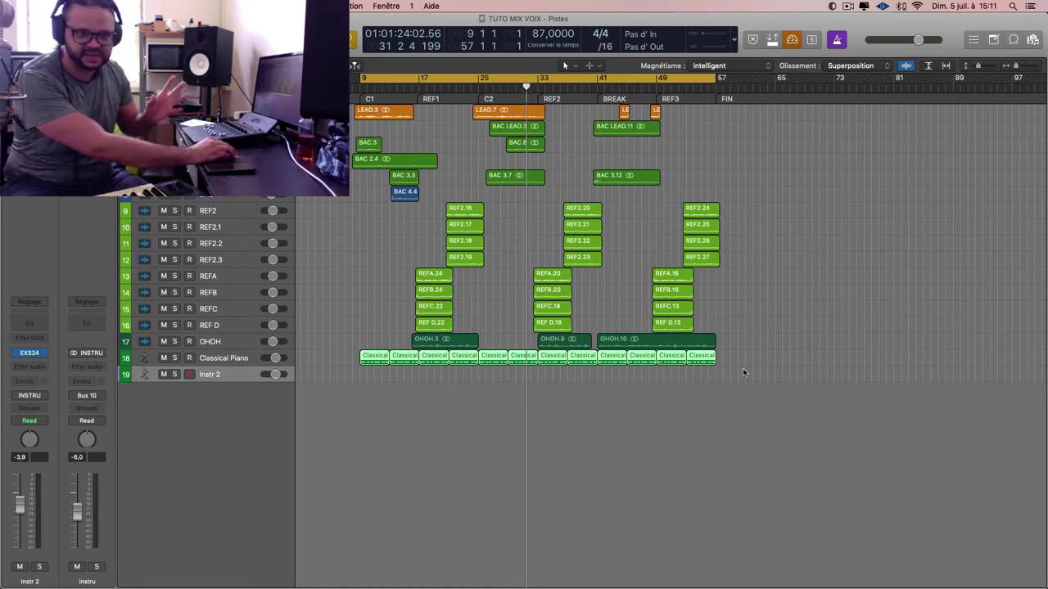
{"action": "left_click_drag", "start_coordinate": [747, 368], "coordinate": [376, 363]}
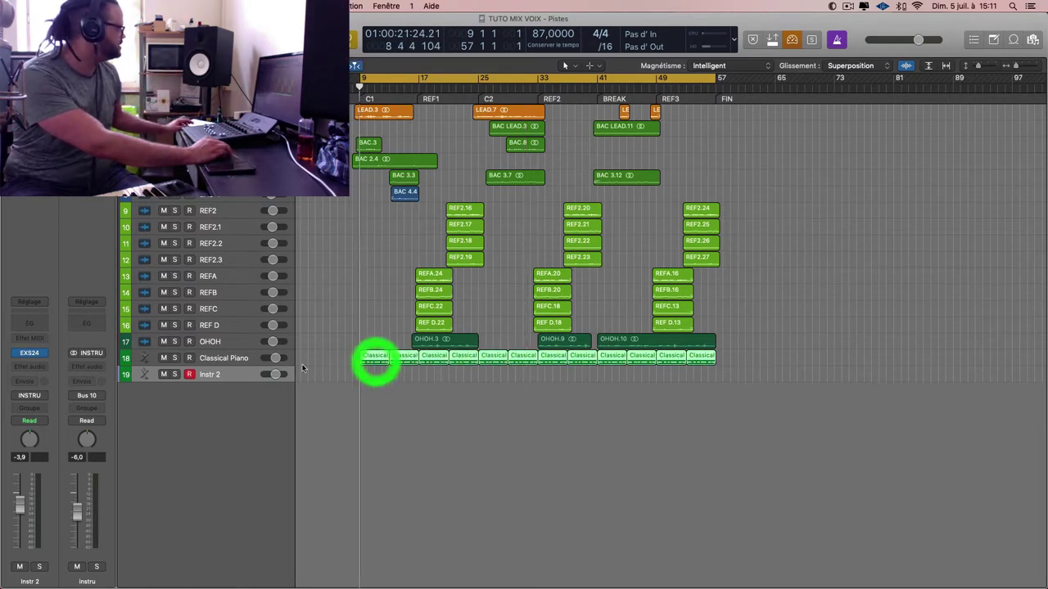
- Play the arrangement from bar 9 and lower the LEAD channel's volume to about -6.4 dB in the mixer
{"action": "key", "text": "space"}
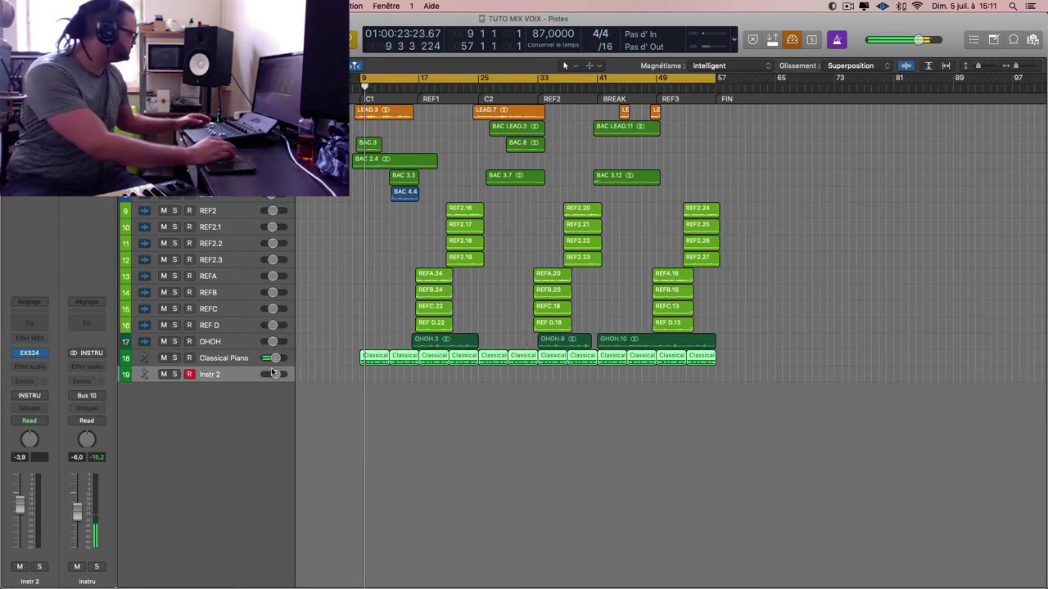
{"action": "left_click", "coordinate": [227, 357]}
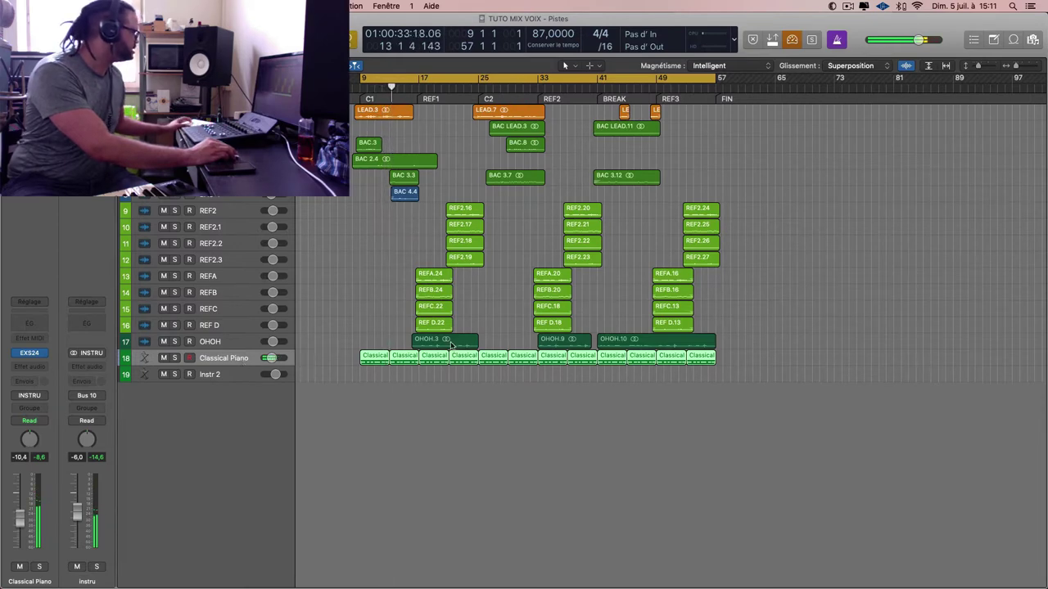
{"action": "key", "text": "x"}
{"action": "scroll", "coordinate": [299, 488], "scroll_direction": "left", "scroll_amount": 10}
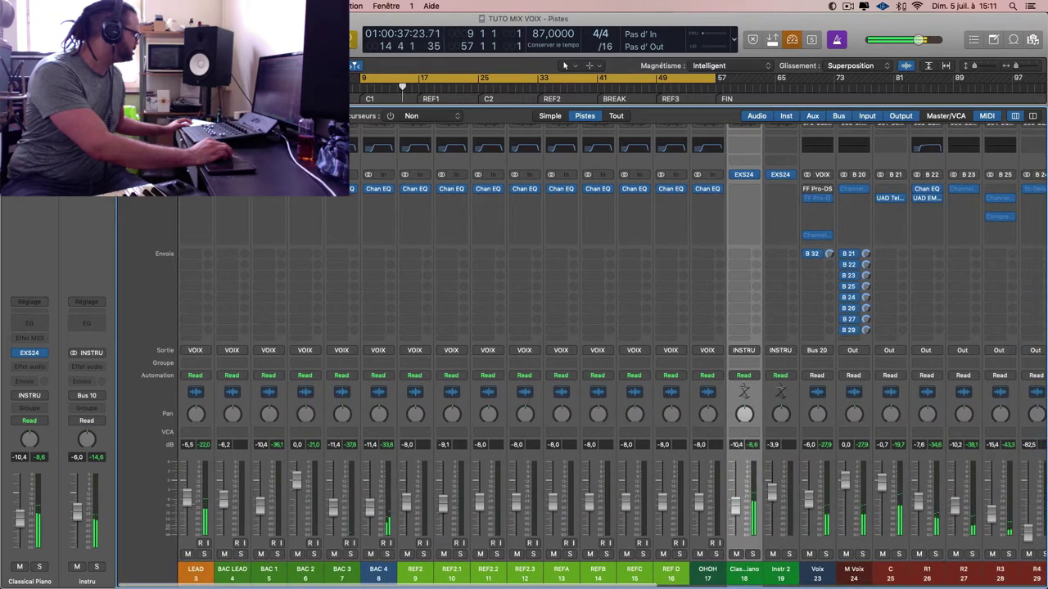
{"action": "left_click_drag", "start_coordinate": [187, 496], "coordinate": [194, 508]}
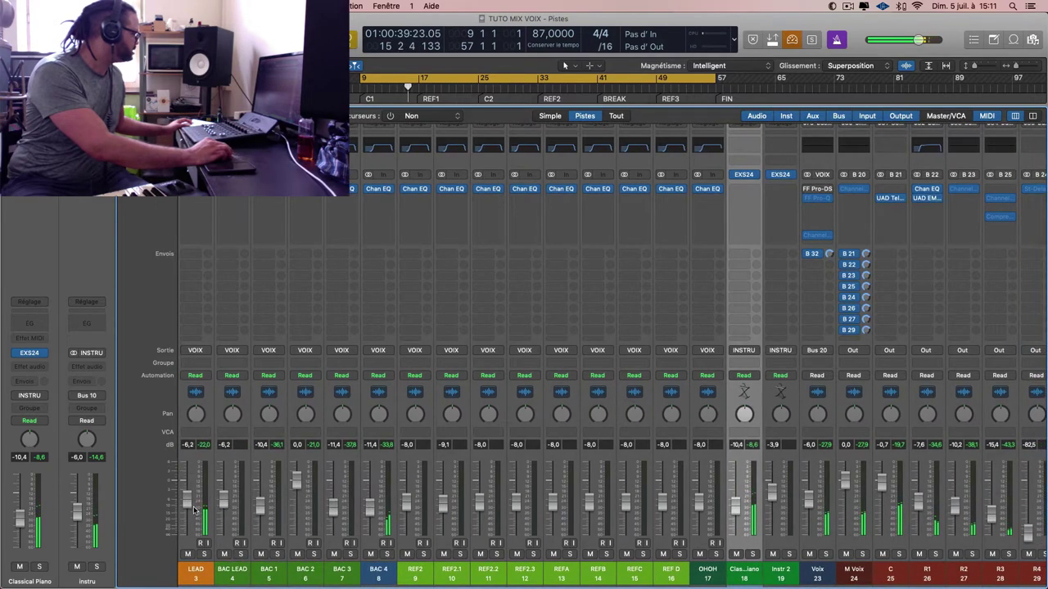
{"action": "key", "text": "x"}
- Load the factory orchestral Harp into the EXS24 sampler on the Instr 2 track
{"action": "left_click", "coordinate": [237, 374]}
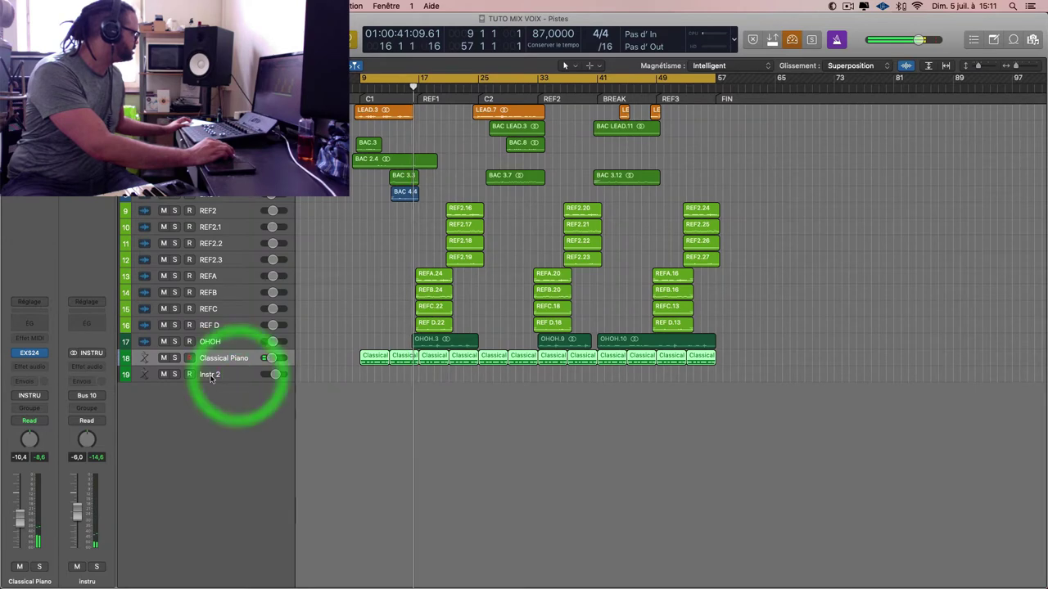
{"action": "left_click", "coordinate": [31, 354]}
{"action": "left_click_drag", "start_coordinate": [280, 56], "coordinate": [451, 89]}
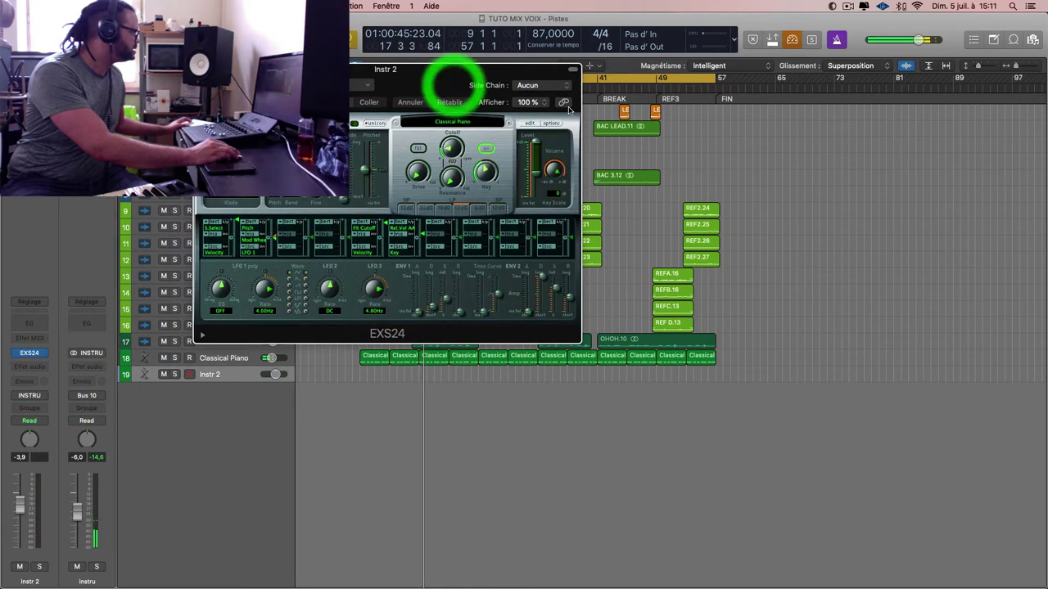
{"action": "left_click", "coordinate": [565, 101]}
{"action": "left_click", "coordinate": [451, 120]}
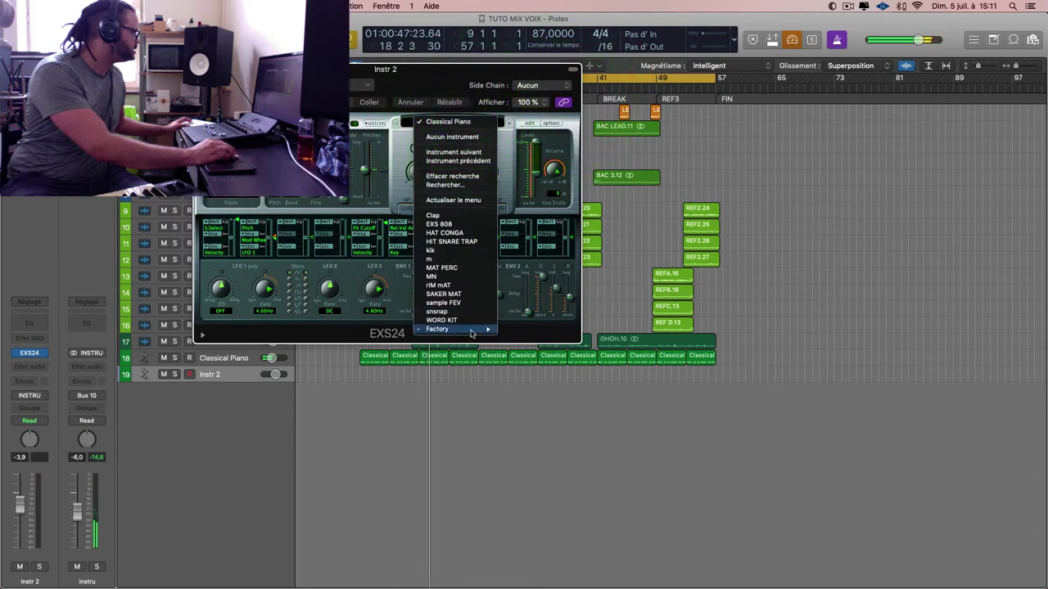
{"action": "mouse_move", "coordinate": [454, 329]}
{"action": "mouse_move", "coordinate": [565, 401]}
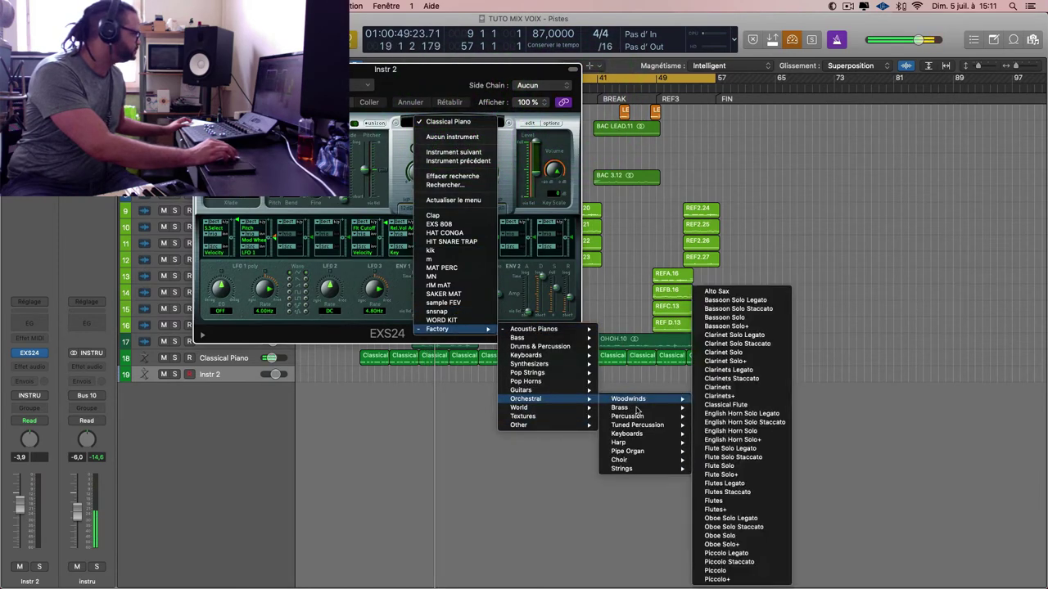
{"action": "mouse_move", "coordinate": [654, 429]}
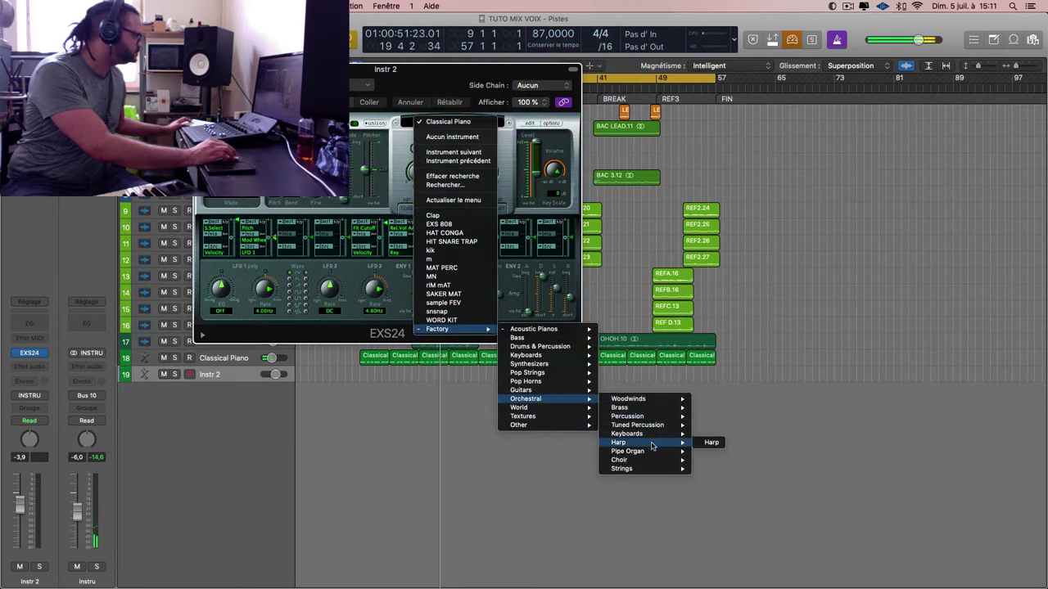
{"action": "left_click", "coordinate": [710, 442]}
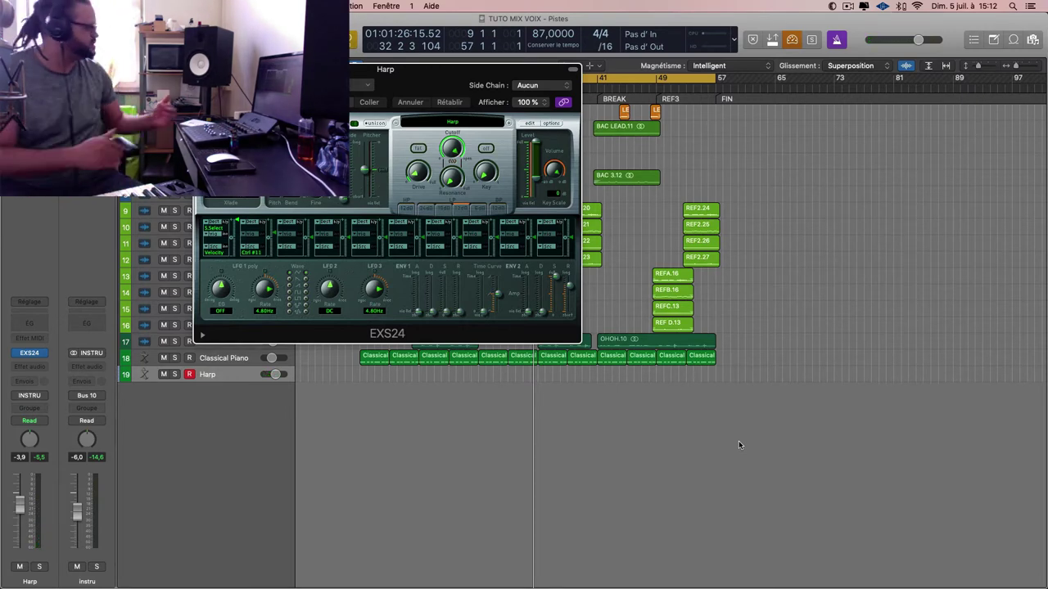
{"action": "key", "text": "super+w"}
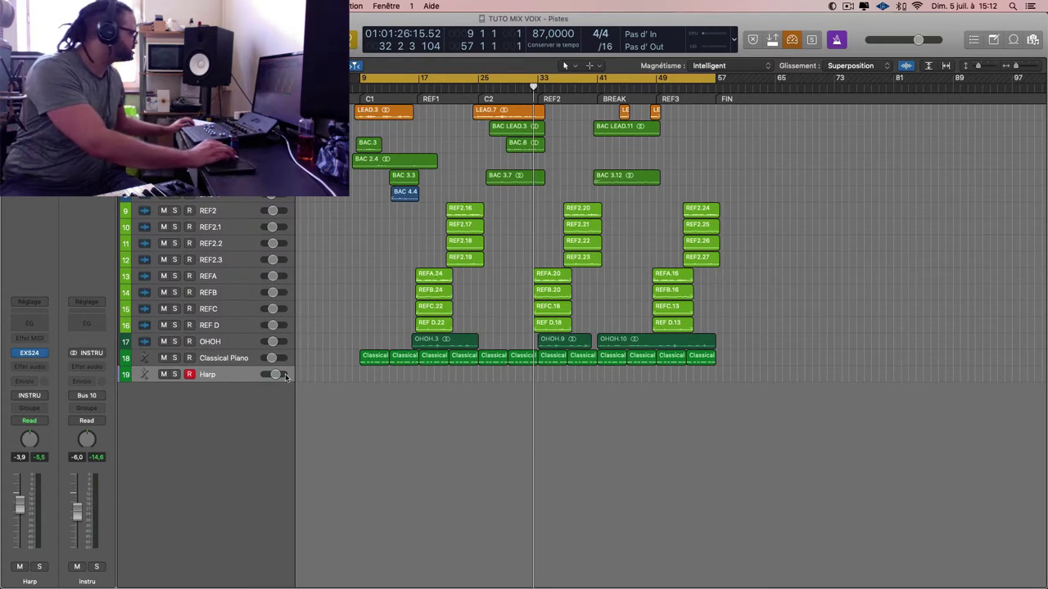
- Solo the Harp track and record an eight-bar part from bar 9 to bar 17, cycling that range
{"action": "left_click", "coordinate": [176, 376]}
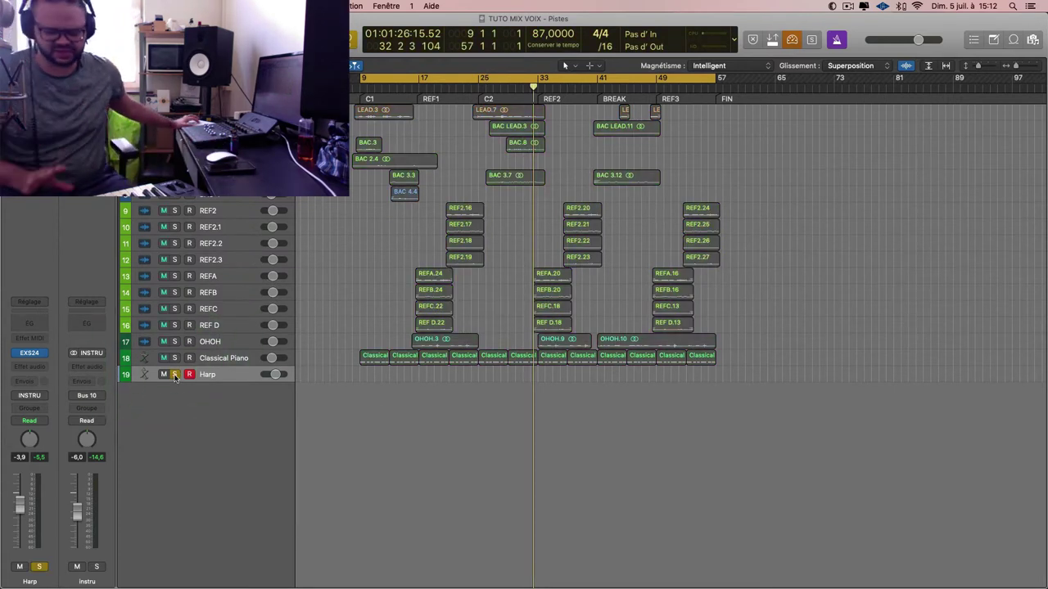
{"action": "key", "text": "space"}
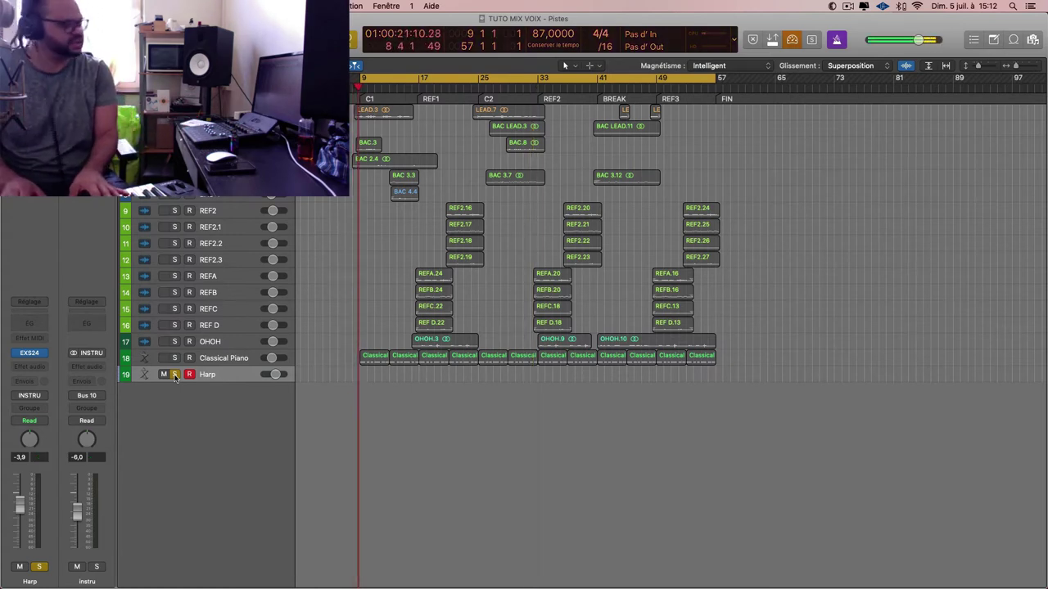
{"action": "key", "text": "r"}
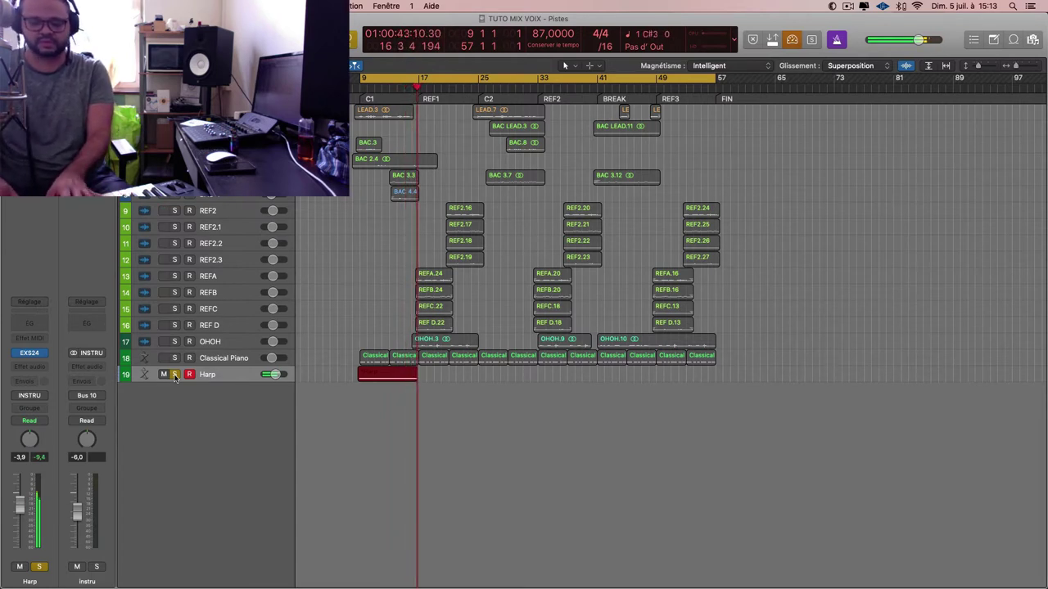
{"action": "key", "text": "space"}
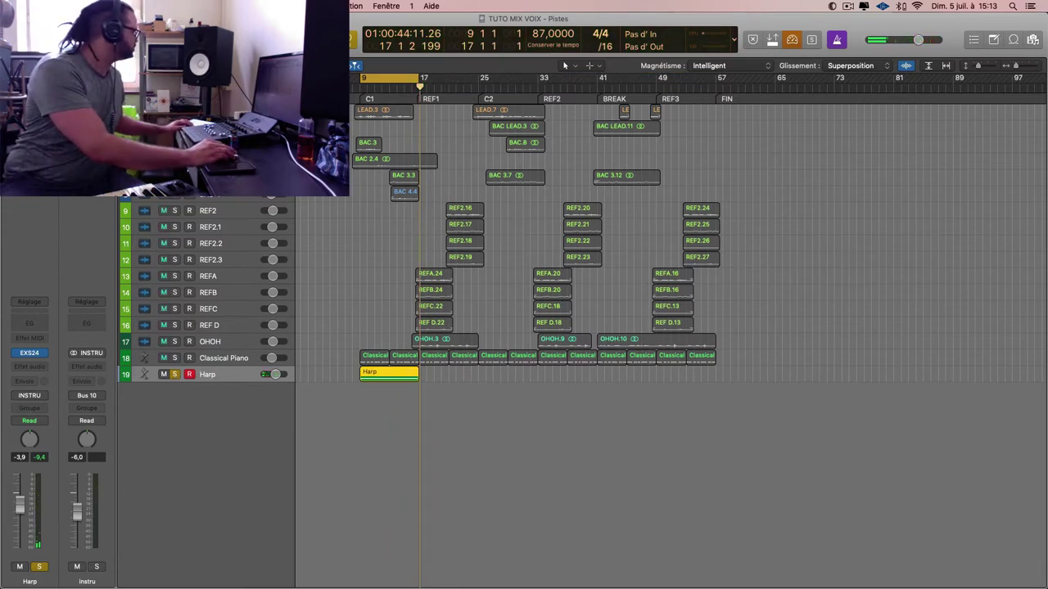
- Add a Channel EQ to the Harp track and load the "eq coupe" preset
{"action": "left_click", "coordinate": [37, 326]}
{"action": "left_click", "coordinate": [360, 84]}
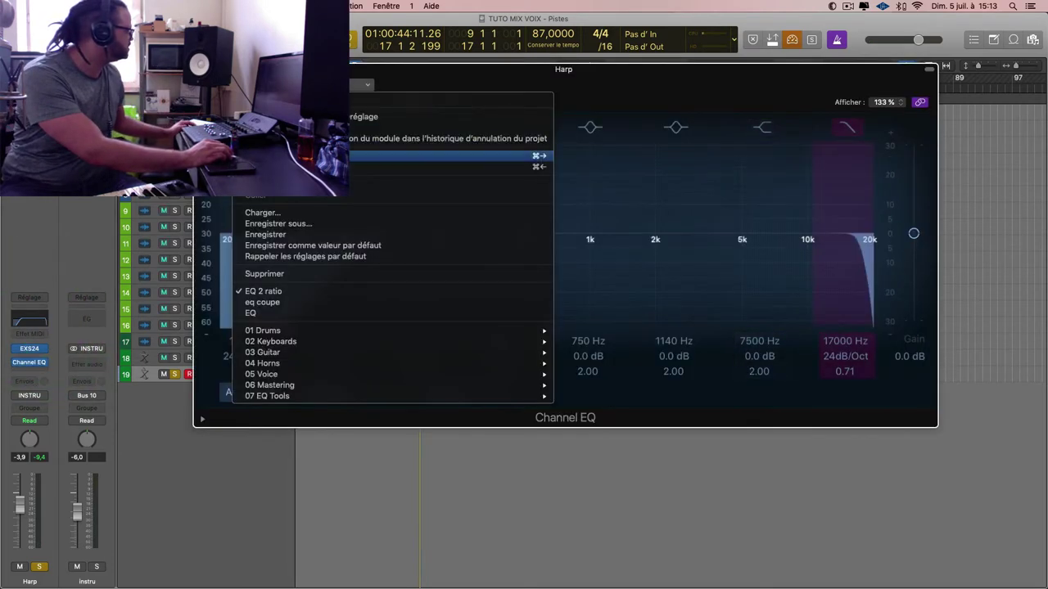
{"action": "left_click", "coordinate": [306, 300]}
{"action": "left_click_drag", "start_coordinate": [526, 87], "coordinate": [602, 86]}
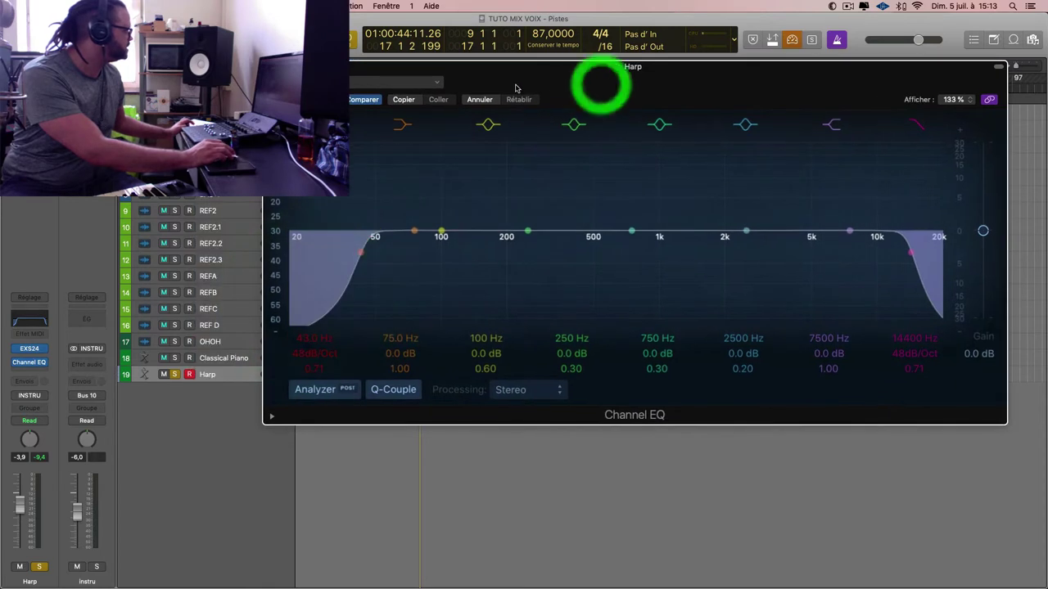
- During playback, set the Harp's low cut to 150 Hz and its low shelf to about -12.5 dB at 166 Hz
{"action": "key", "text": "space"}
{"action": "left_click", "coordinate": [503, 86]}
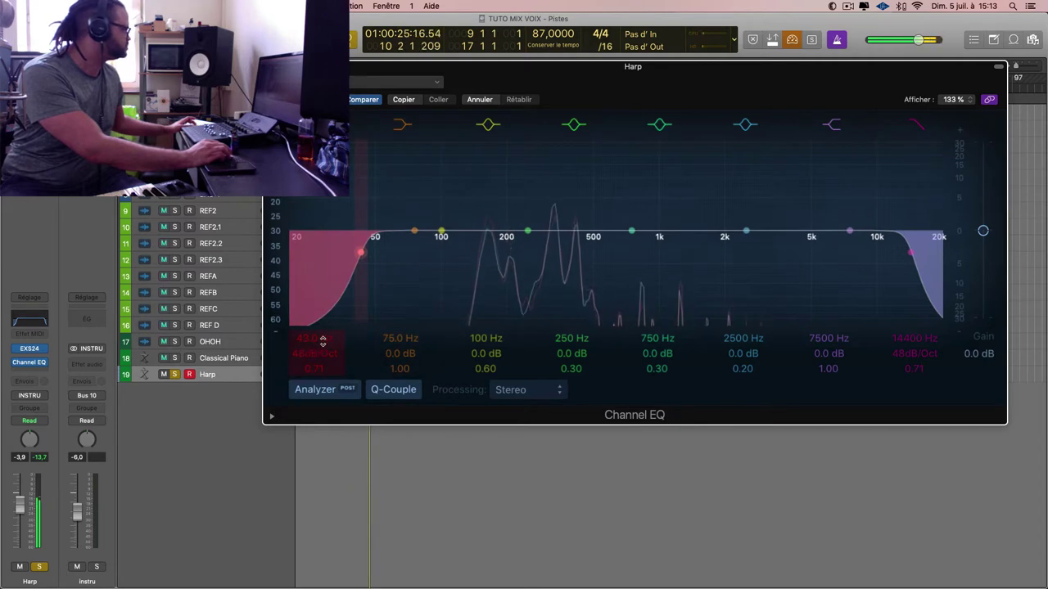
{"action": "left_click_drag", "start_coordinate": [365, 291], "coordinate": [477, 292]}
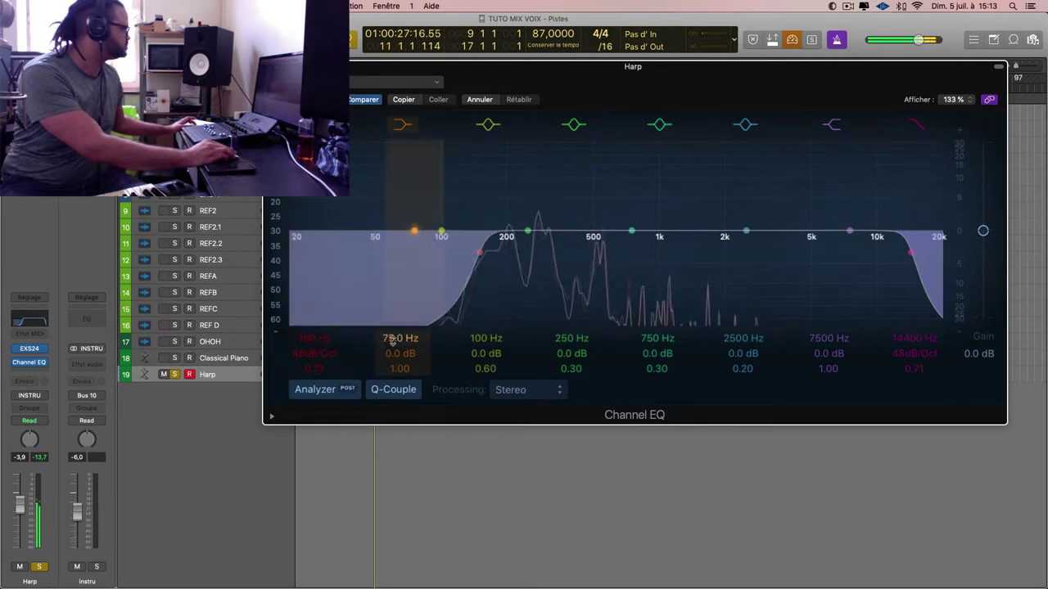
{"action": "mouse_move", "coordinate": [414, 231]}
{"action": "left_mouse_down"}
{"action": "mouse_move", "coordinate": [385, 230]}
{"action": "mouse_move", "coordinate": [386, 267]}
{"action": "mouse_move", "coordinate": [487, 268]}
{"action": "left_mouse_up"}
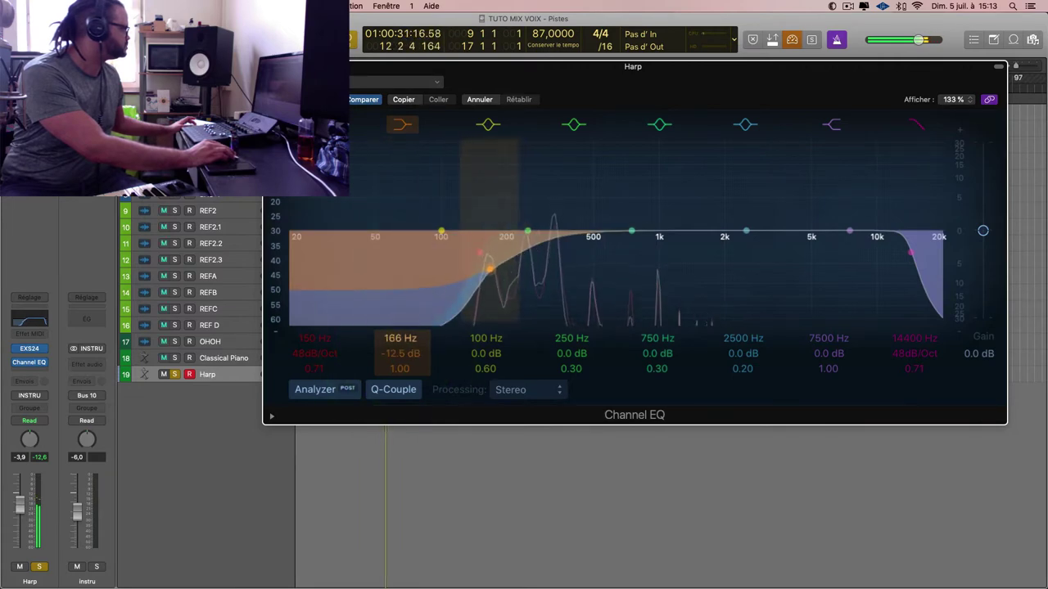
{"action": "key", "text": "super+w"}
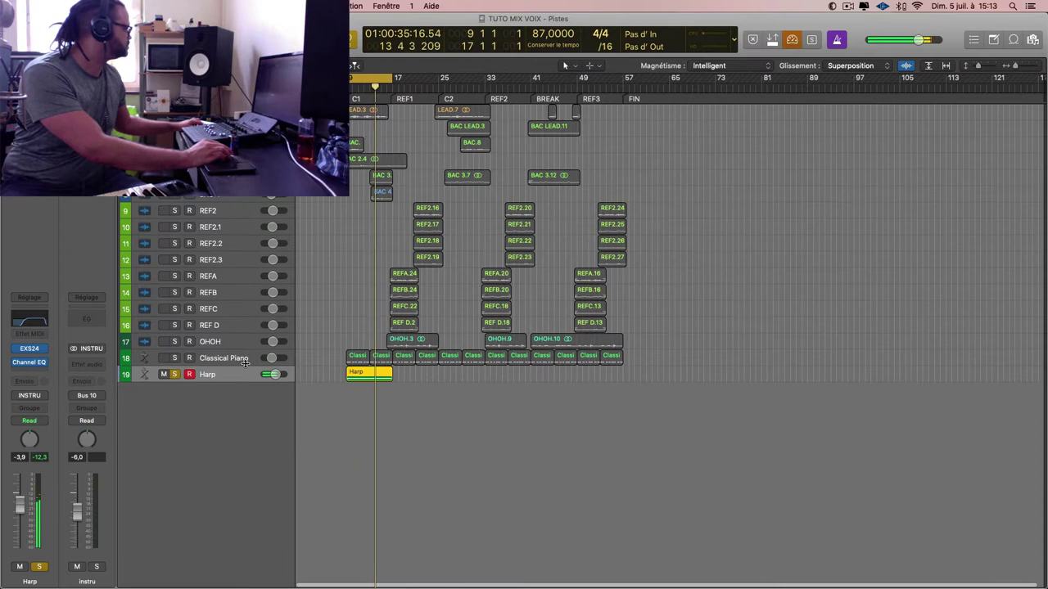
- With the Harp unsoloed, mute the Classical Piano track and bypass the Harp's Channel EQ
{"action": "left_click", "coordinate": [176, 374]}
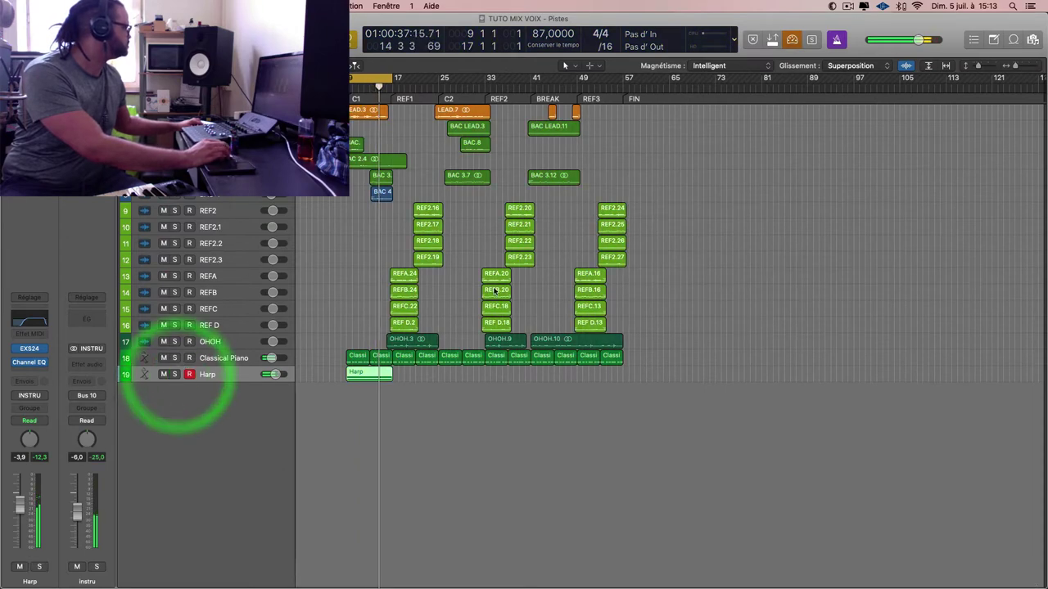
{"action": "key", "text": "super+Up"}
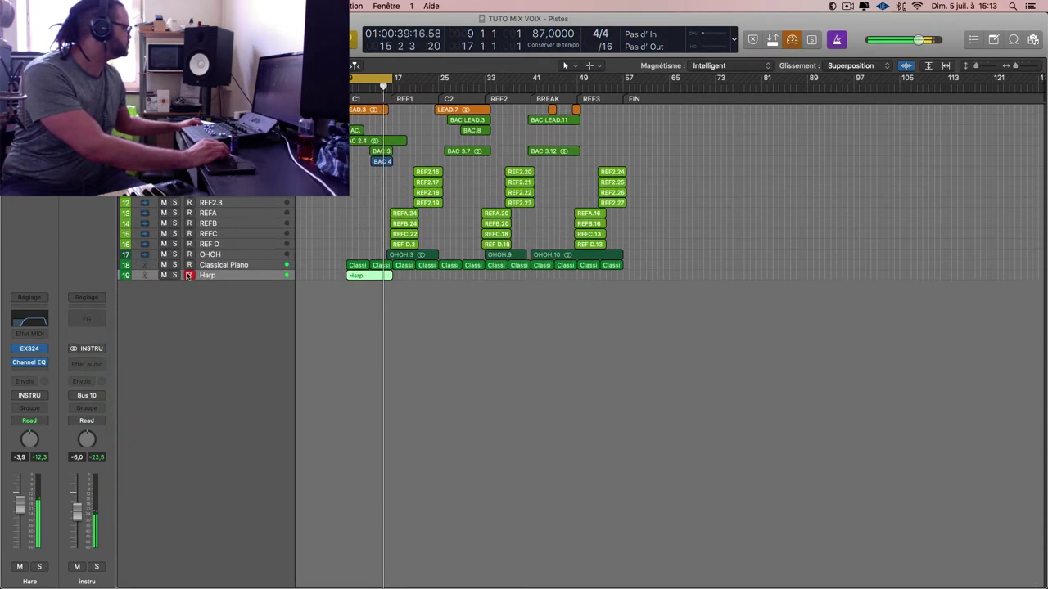
{"action": "left_click", "coordinate": [163, 265]}
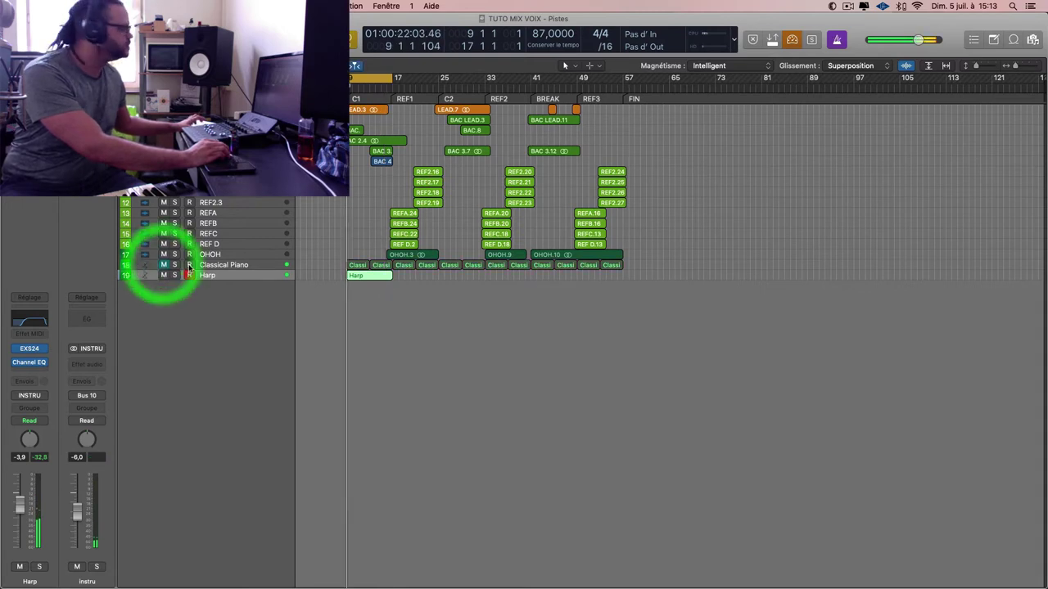
{"action": "left_click", "coordinate": [16, 363]}
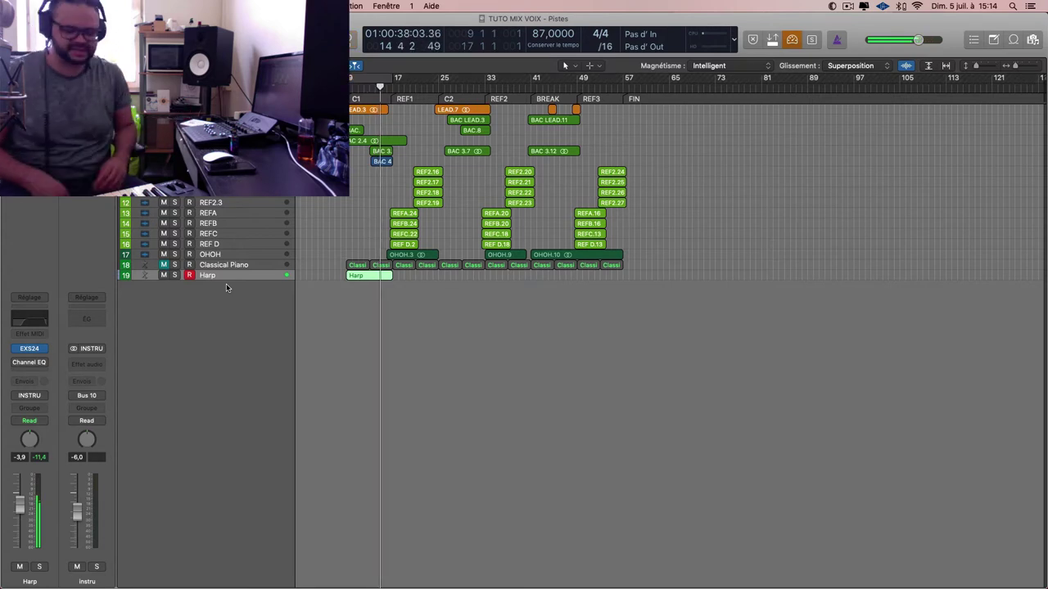
- Assign the REF2 through REF D mixer channels to new group 1
{"action": "key", "text": "x"}
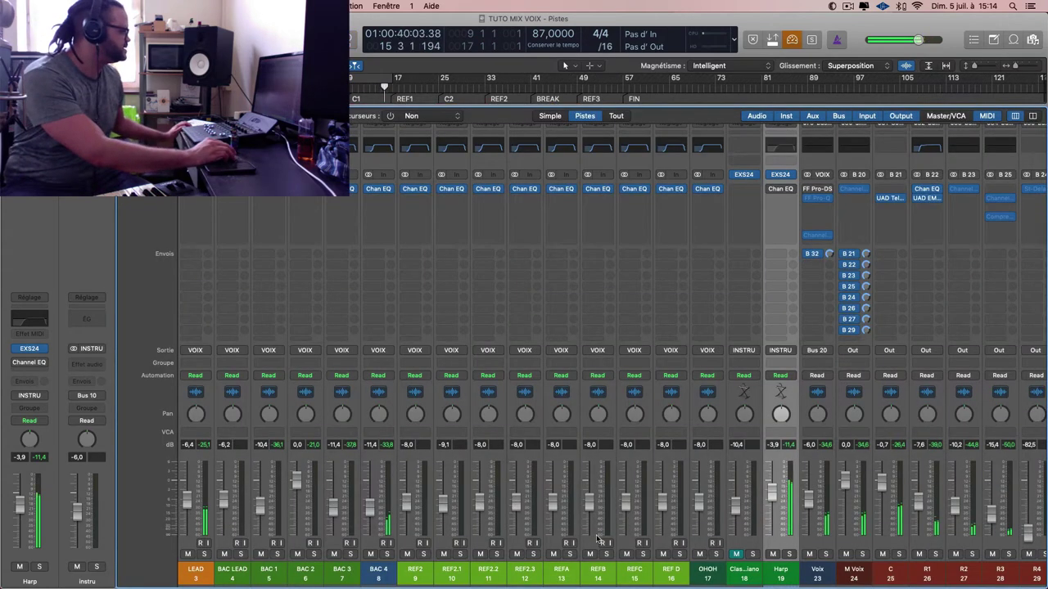
{"action": "left_click", "coordinate": [406, 564], "text": "shift"}
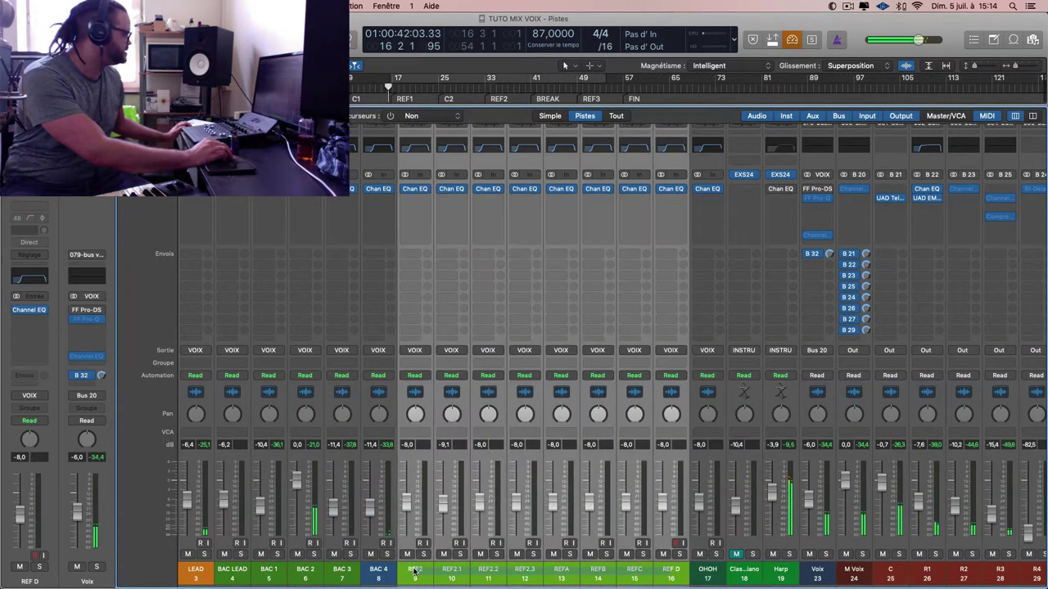
{"action": "left_click", "coordinate": [417, 363]}
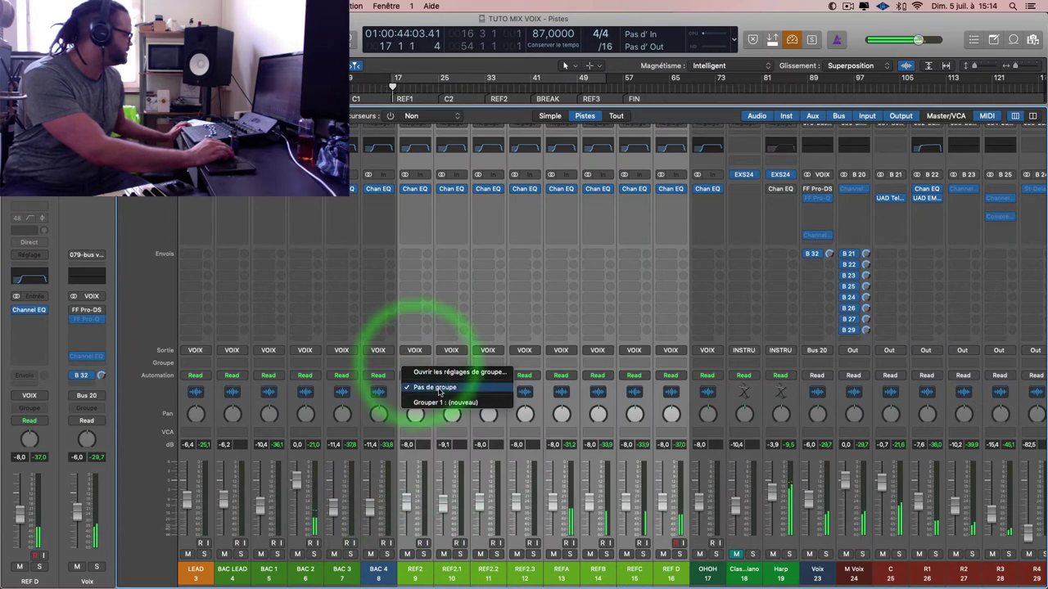
{"action": "left_click", "coordinate": [445, 402]}
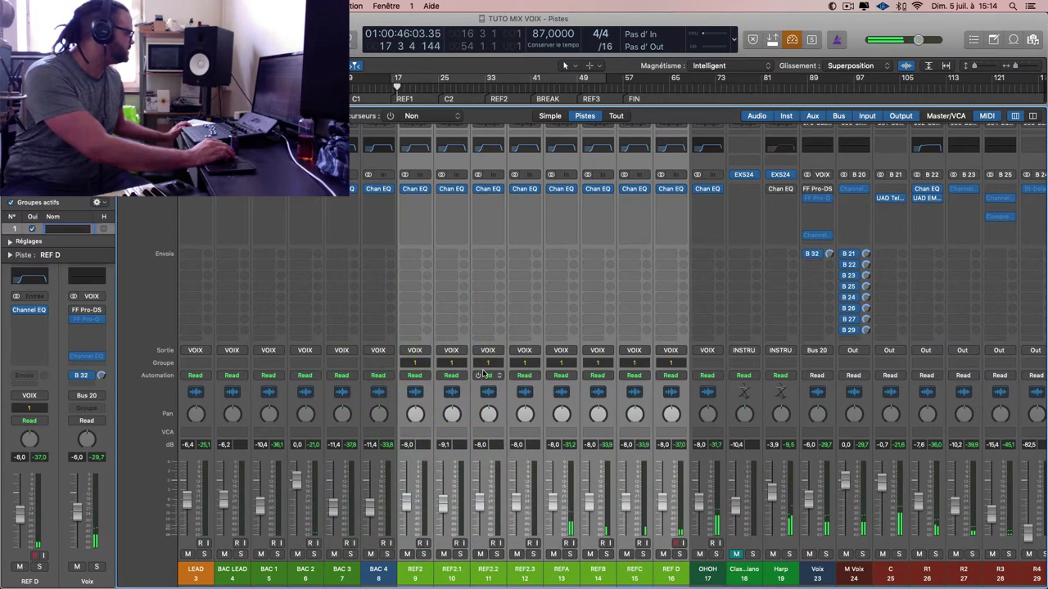
- Enable Solo linking in the settings of group 1
{"action": "scroll", "coordinate": [483, 373], "scroll_direction": "right", "scroll_amount": 5}
{"action": "left_click", "coordinate": [485, 571]}
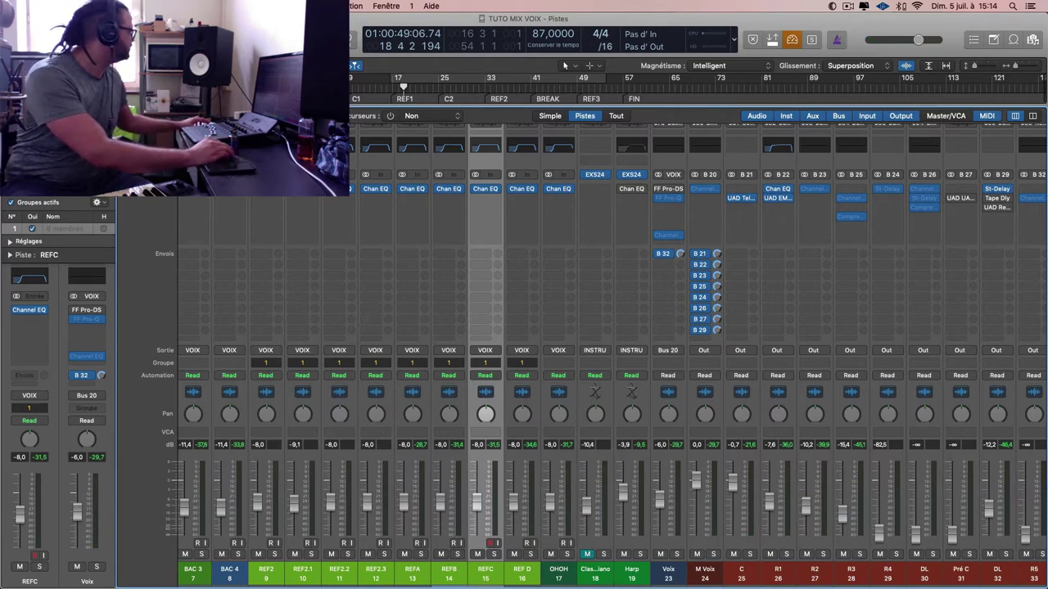
{"action": "left_click", "coordinate": [10, 243]}
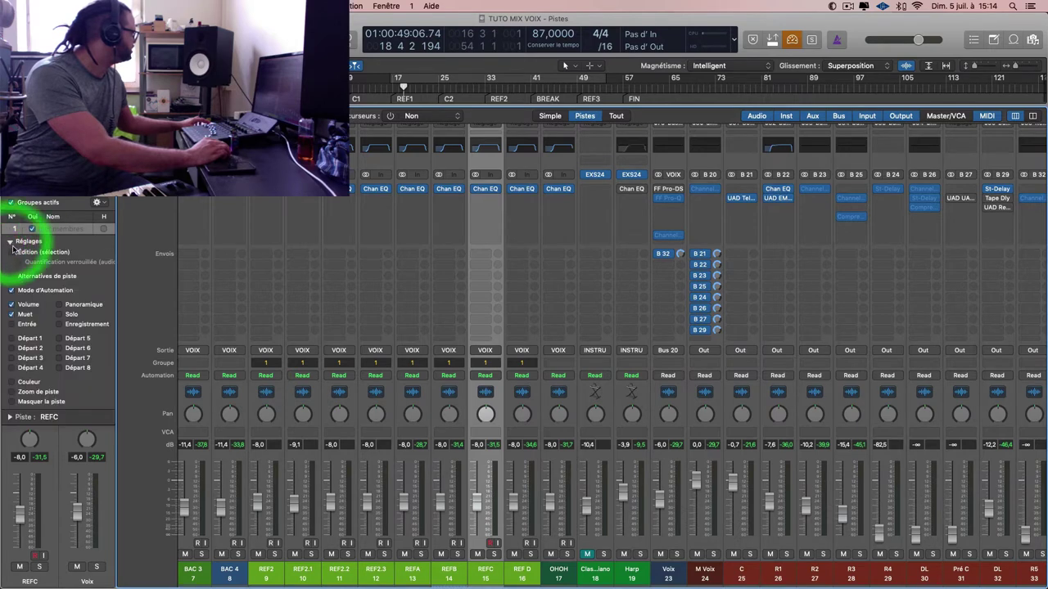
{"action": "left_click", "coordinate": [61, 315]}
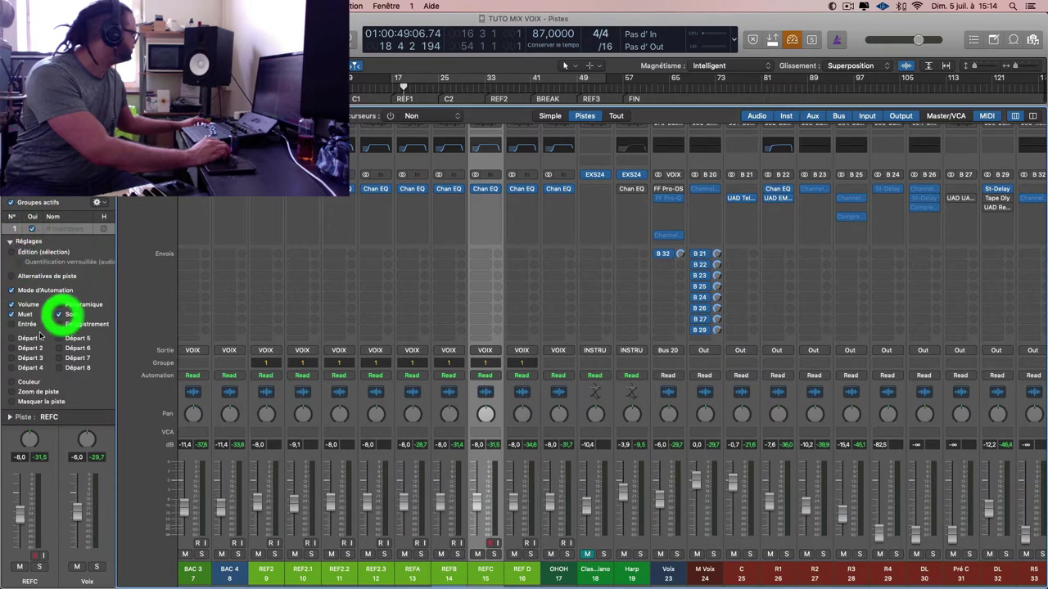
- Lower the linked group 1 faders, bringing REFC to -12.2 dB
{"action": "left_click", "coordinate": [10, 243]}
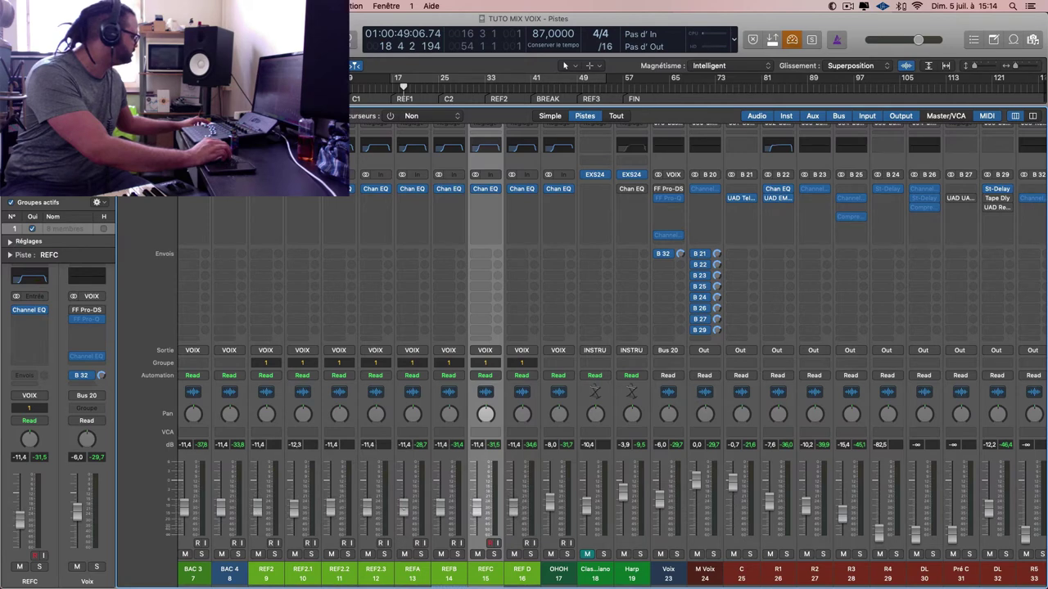
{"action": "left_click_drag", "start_coordinate": [403, 509], "coordinate": [404, 513]}
{"action": "key", "text": "x"}
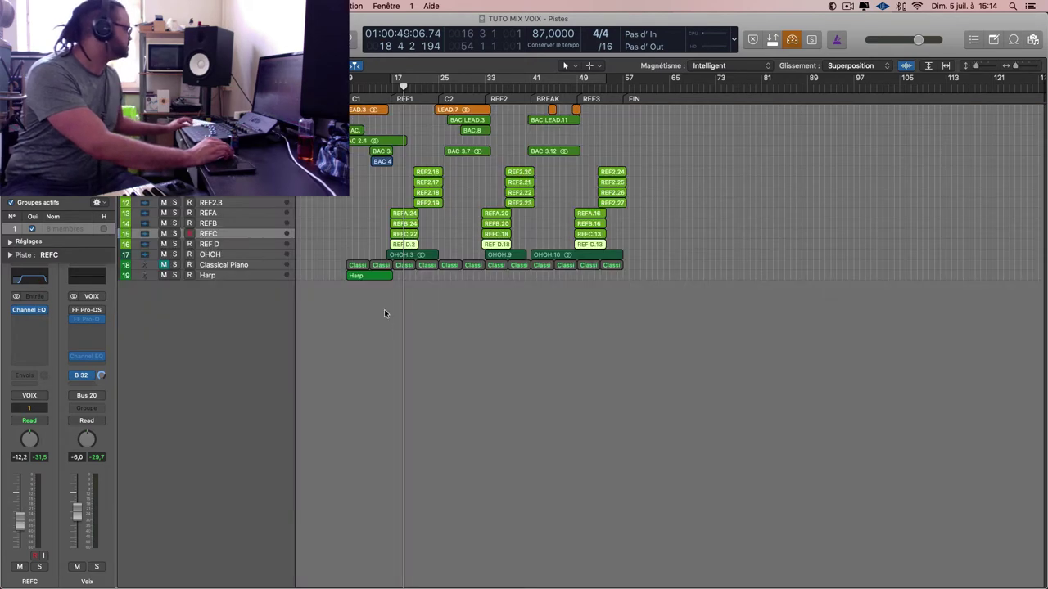
- Repeat the Harp region with 5 copies so it continues across the rest of the arrangement
{"action": "left_click", "coordinate": [378, 277]}
{"action": "key", "text": "super+r"}
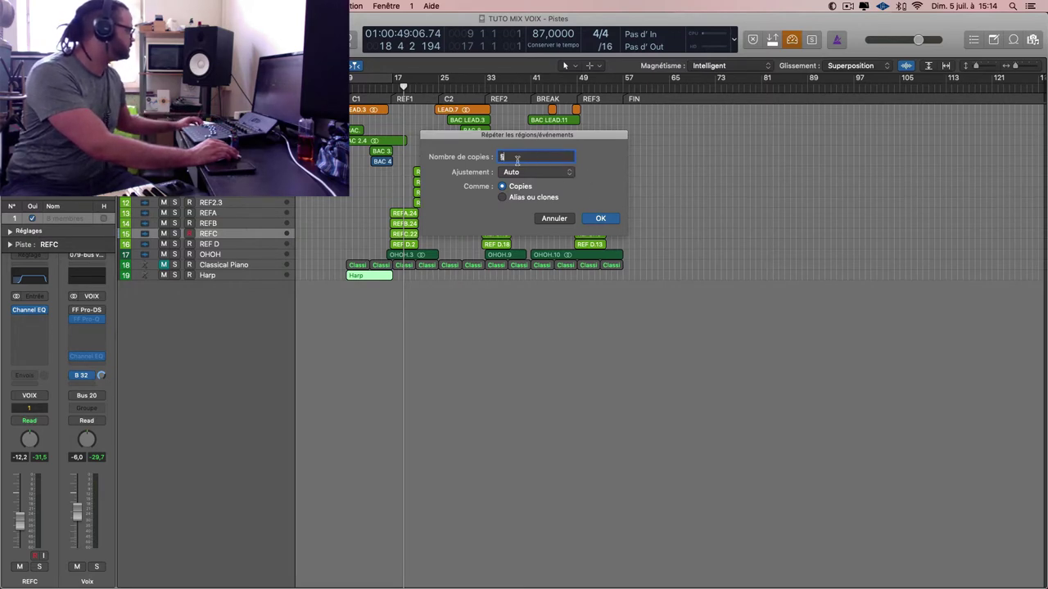
{"action": "left_click", "coordinate": [432, 157]}
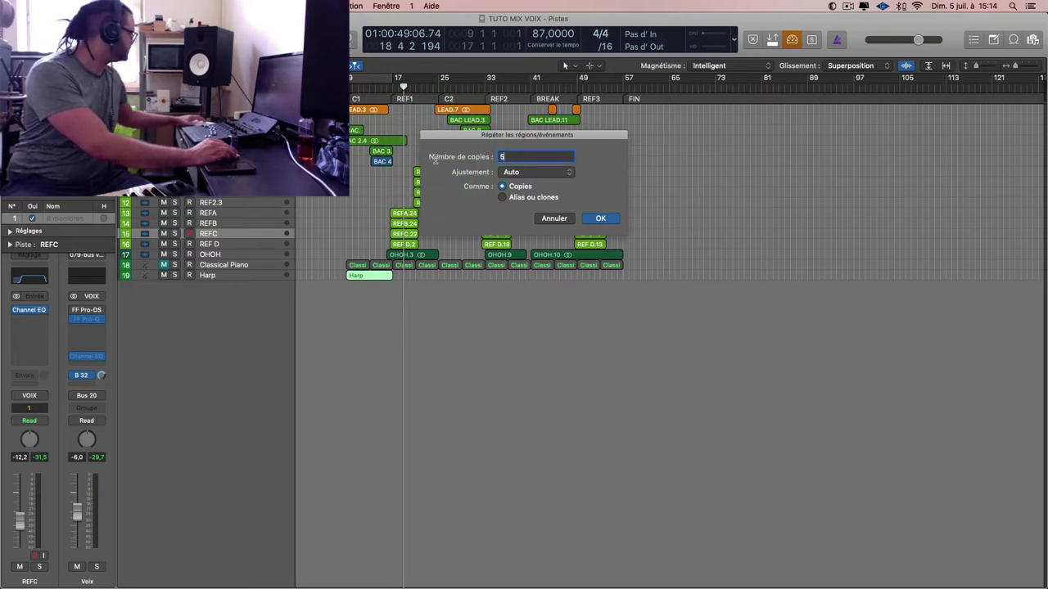
{"action": "key", "text": "Return"}
- Bounce all soloed Harp regions in place to a new track named HARP, muting the source and bypassing effect plug-ins
{"action": "left_click_drag", "start_coordinate": [701, 291], "coordinate": [344, 275]}
{"action": "key", "text": "space"}
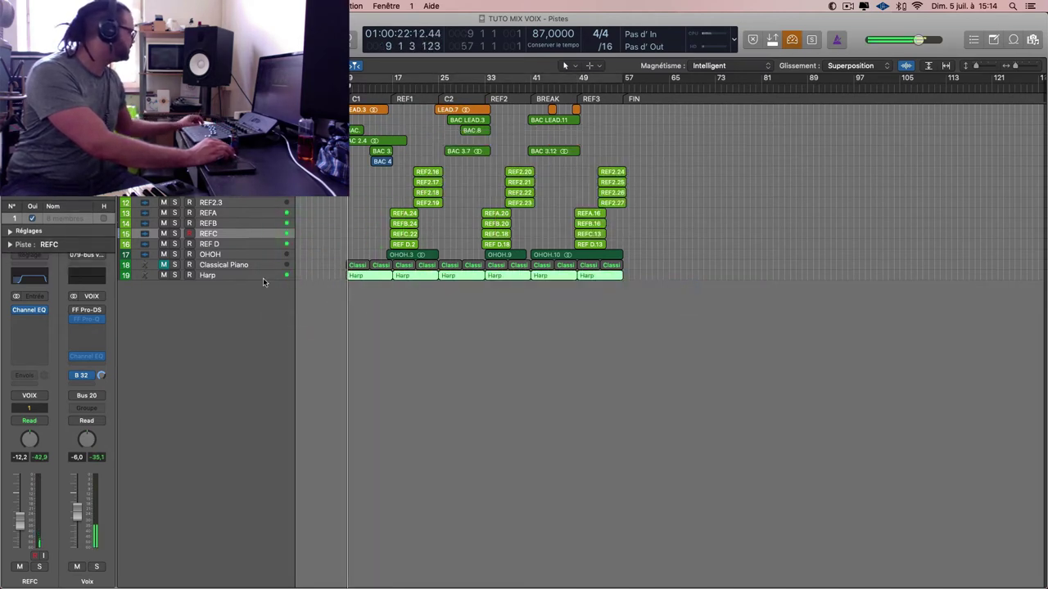
{"action": "left_click", "coordinate": [174, 275]}
{"action": "right_click", "coordinate": [614, 278]}
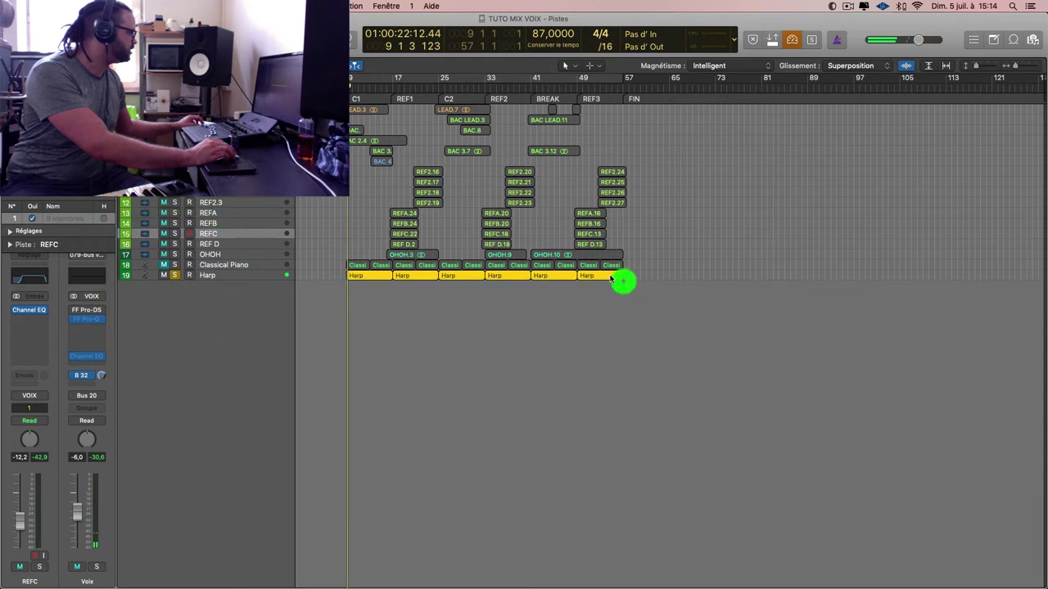
{"action": "left_click", "coordinate": [643, 281]}
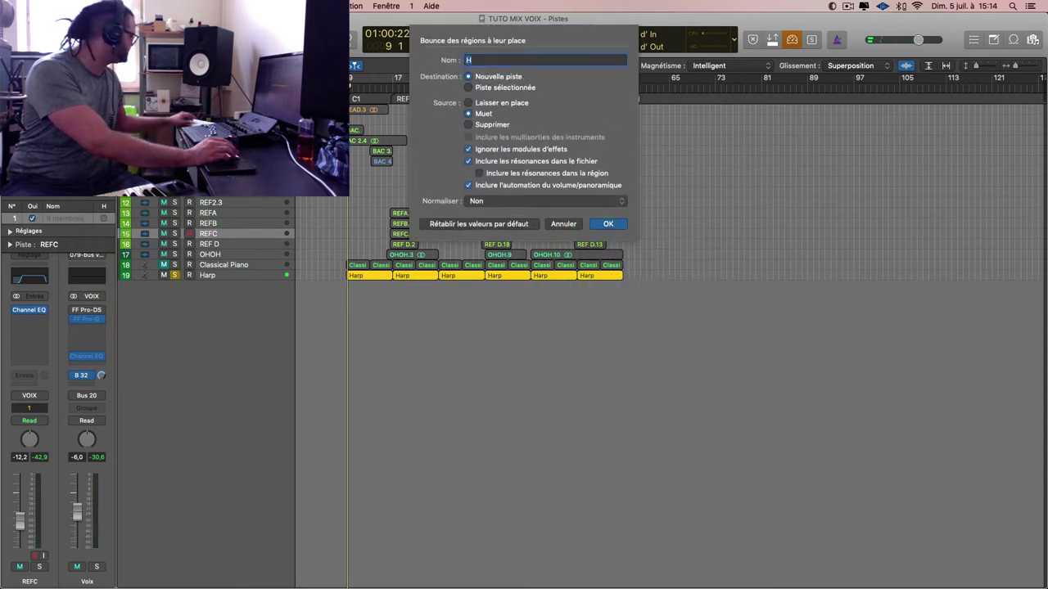
{"action": "type", "text": "H"}
{"action": "left_click", "coordinate": [506, 59]}
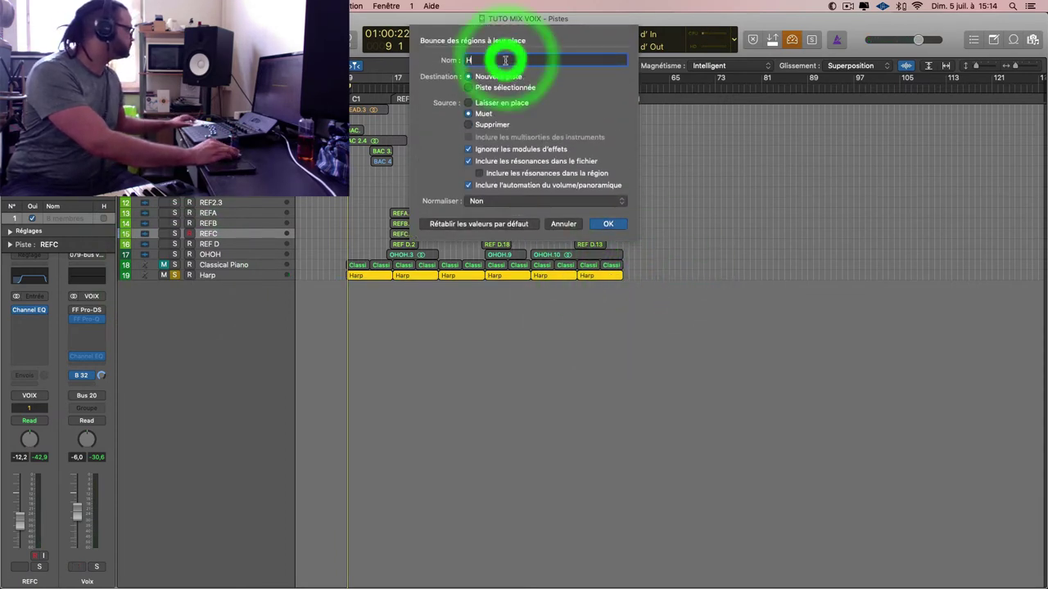
{"action": "type", "text": "ARP"}
{"action": "key", "text": "Return"}
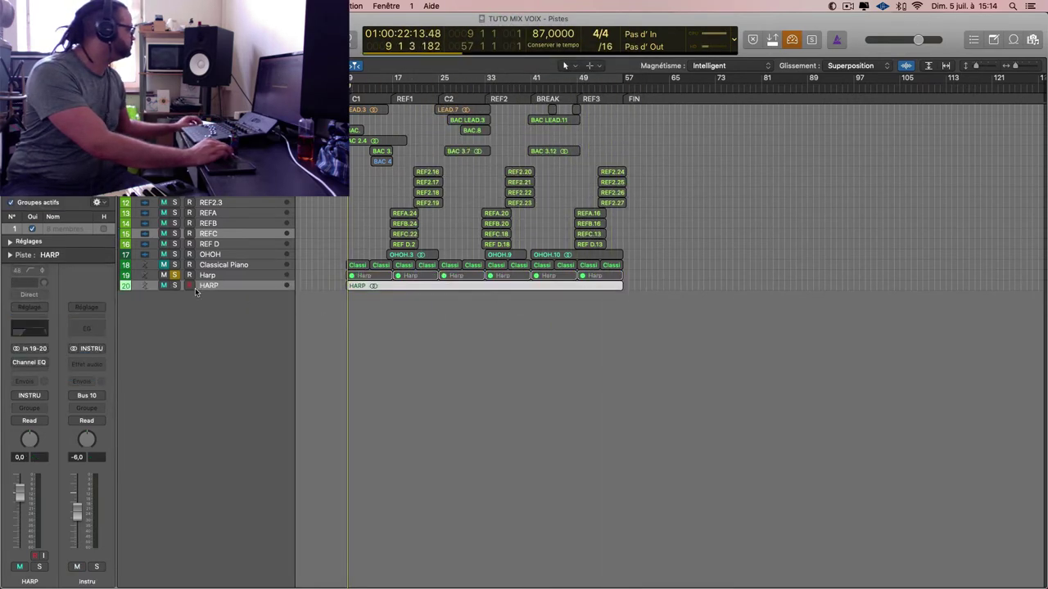
- Play the project with the bounced HARP track soloed and delete the muted regions on the original Harp track
{"action": "key", "text": "space"}
{"action": "left_click", "coordinate": [175, 285]}
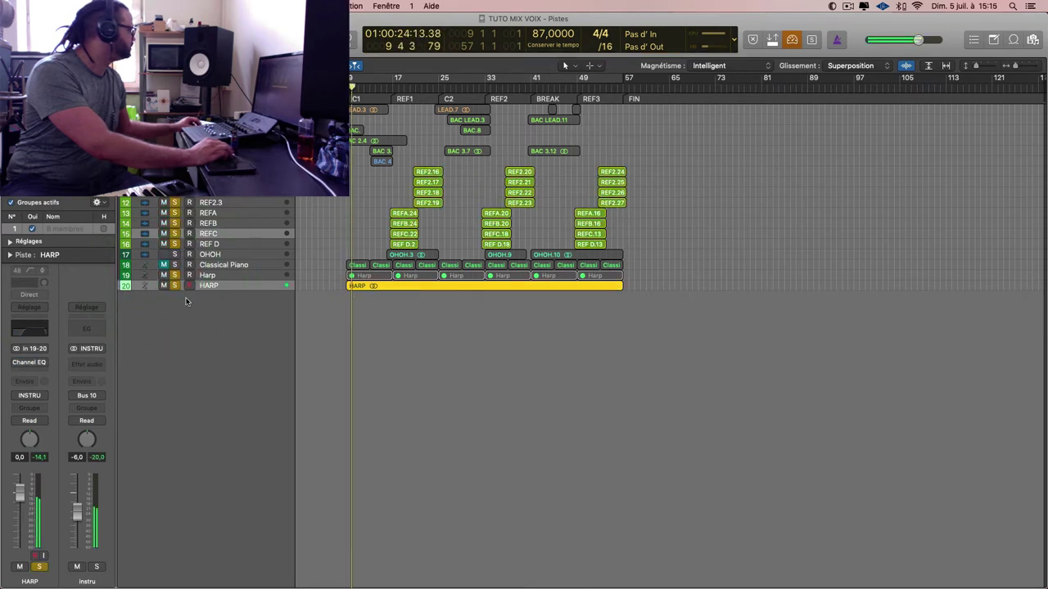
{"action": "left_click", "coordinate": [188, 275]}
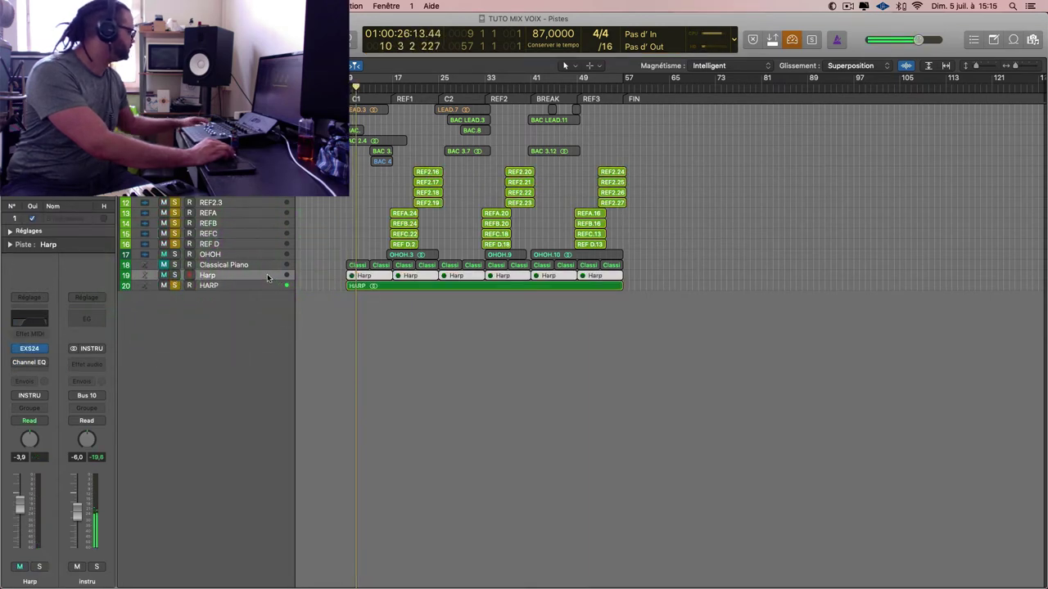
{"action": "left_click", "coordinate": [246, 273]}
{"action": "key", "text": "Delete"}
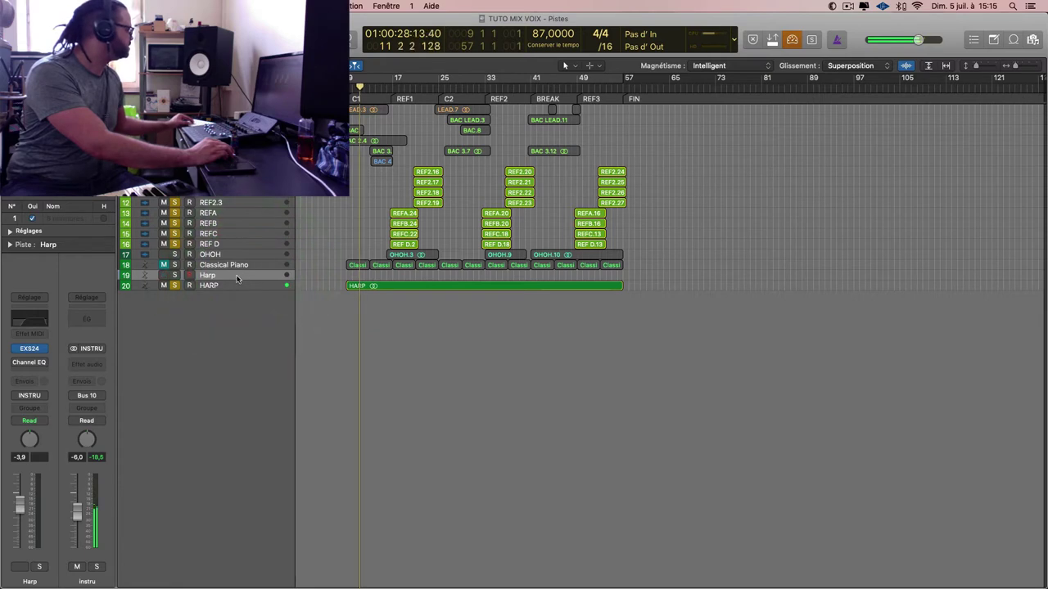
{"action": "left_click", "coordinate": [174, 275]}
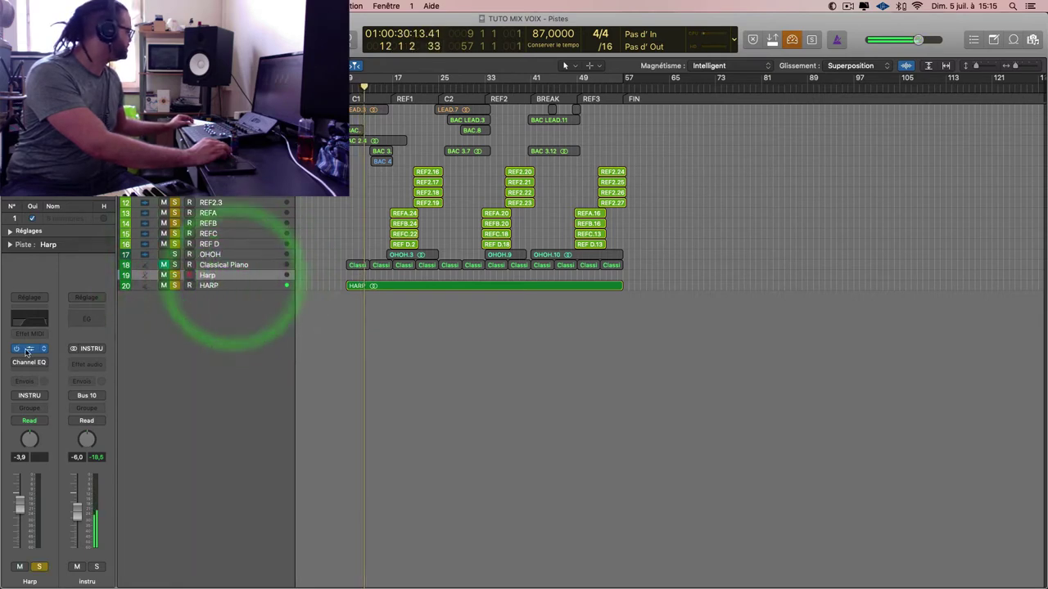
- Load the eq coupe preset in the bounced HARP track's Channel EQ and raise its low cut to 174 Hz during playback
{"action": "left_click", "coordinate": [245, 287]}
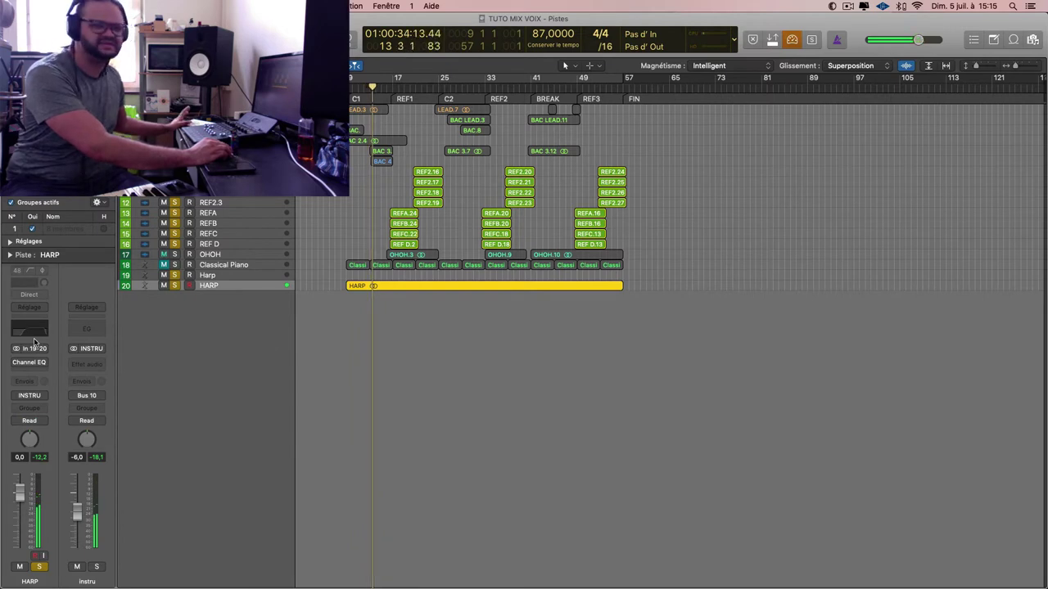
{"action": "left_click", "coordinate": [31, 363]}
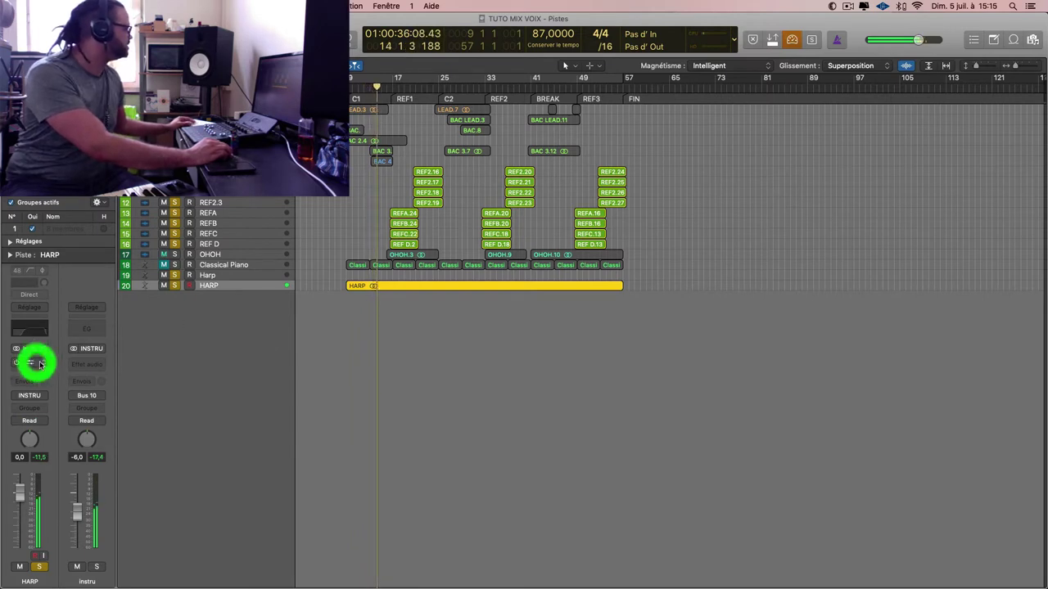
{"action": "left_click", "coordinate": [98, 43]}
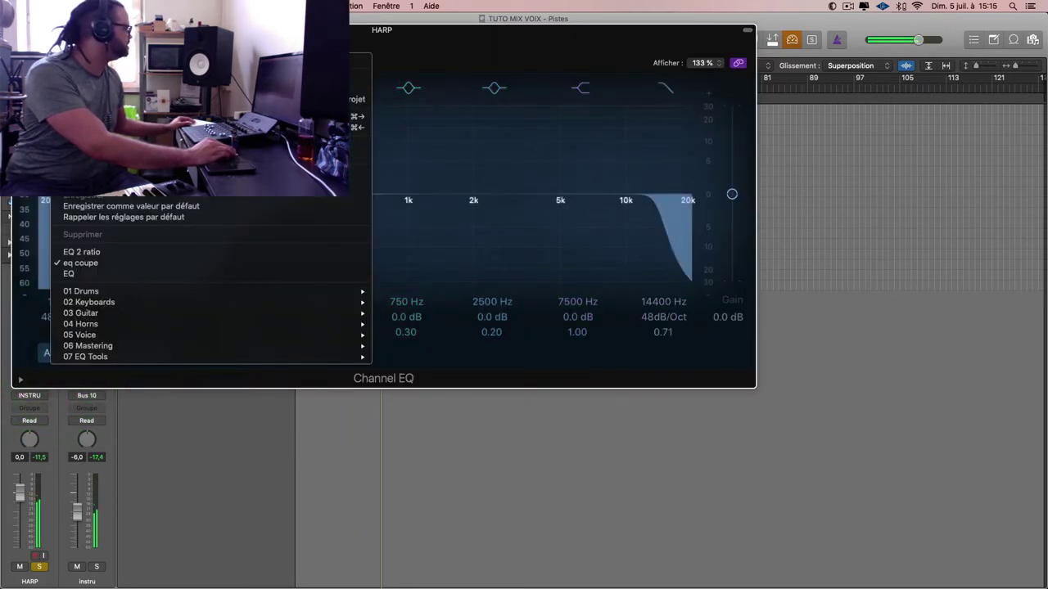
{"action": "left_click", "coordinate": [145, 267]}
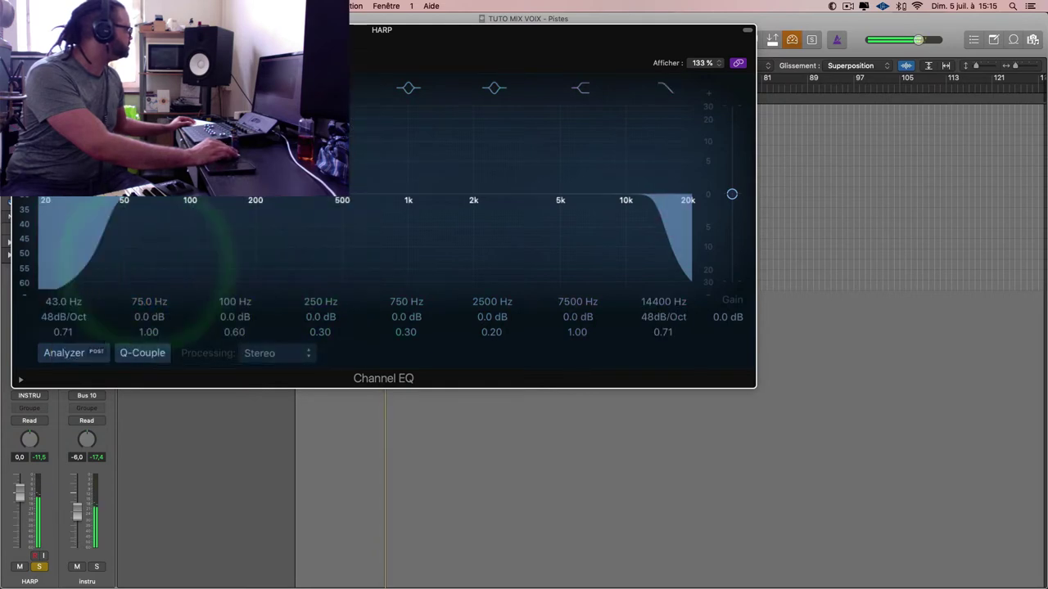
{"action": "left_click_drag", "start_coordinate": [73, 309], "coordinate": [73, 265]}
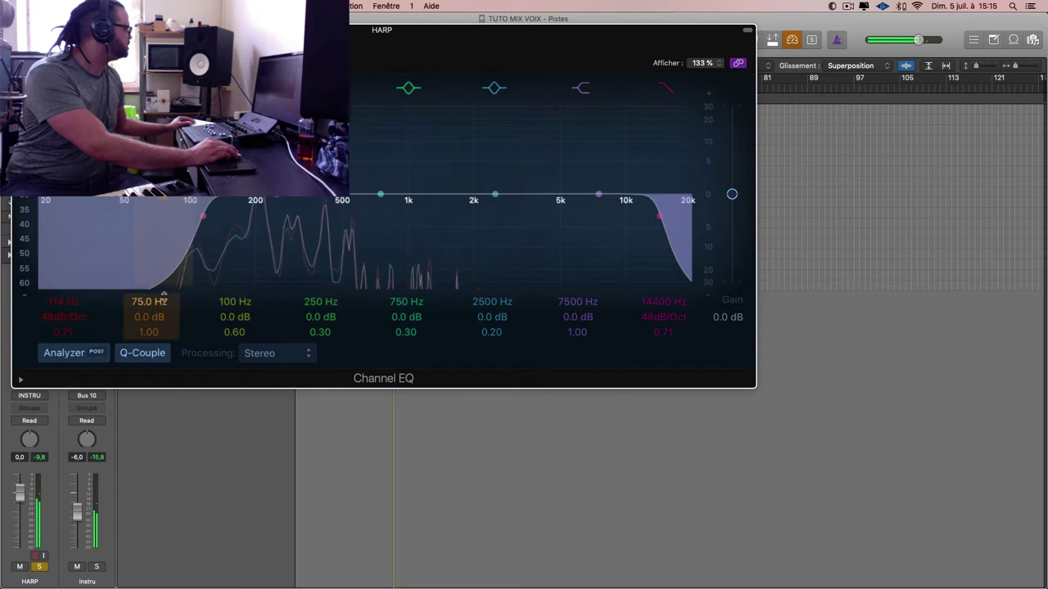
{"action": "left_click_drag", "start_coordinate": [91, 301], "coordinate": [91, 273]}
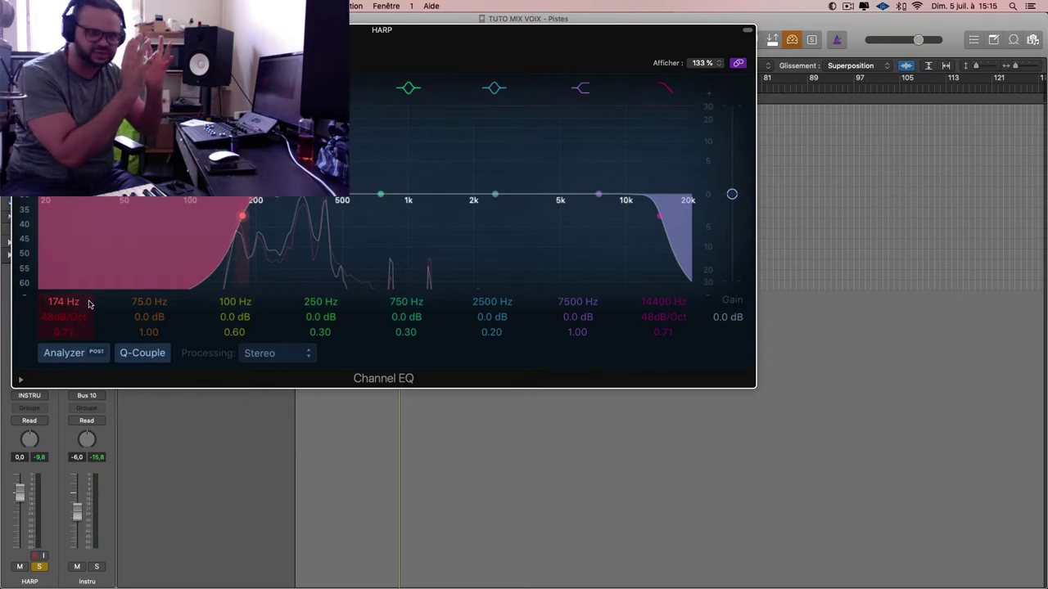
{"action": "key", "text": "space"}
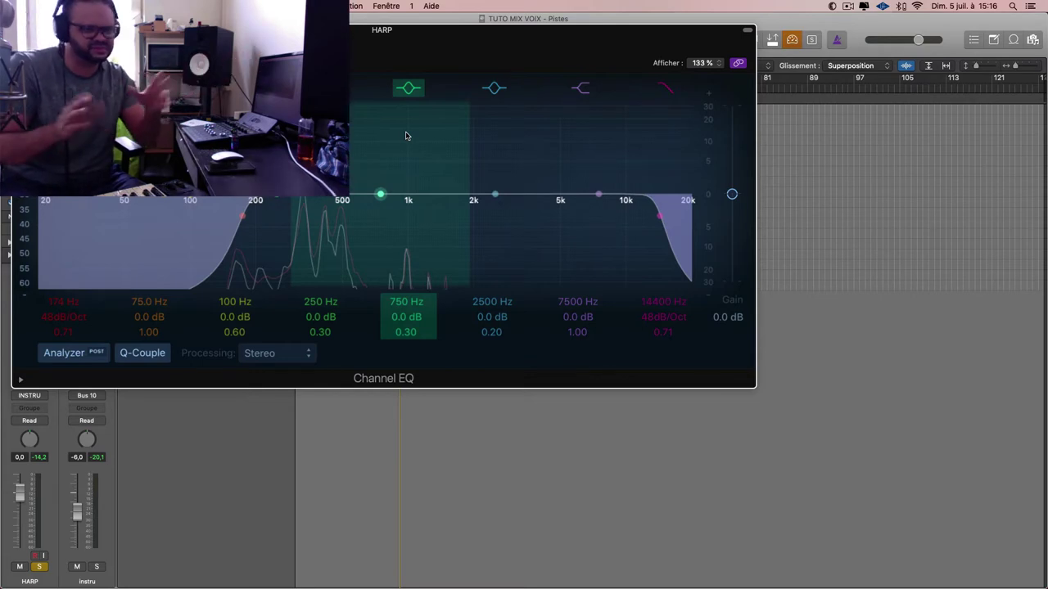
{"action": "key", "text": "space"}
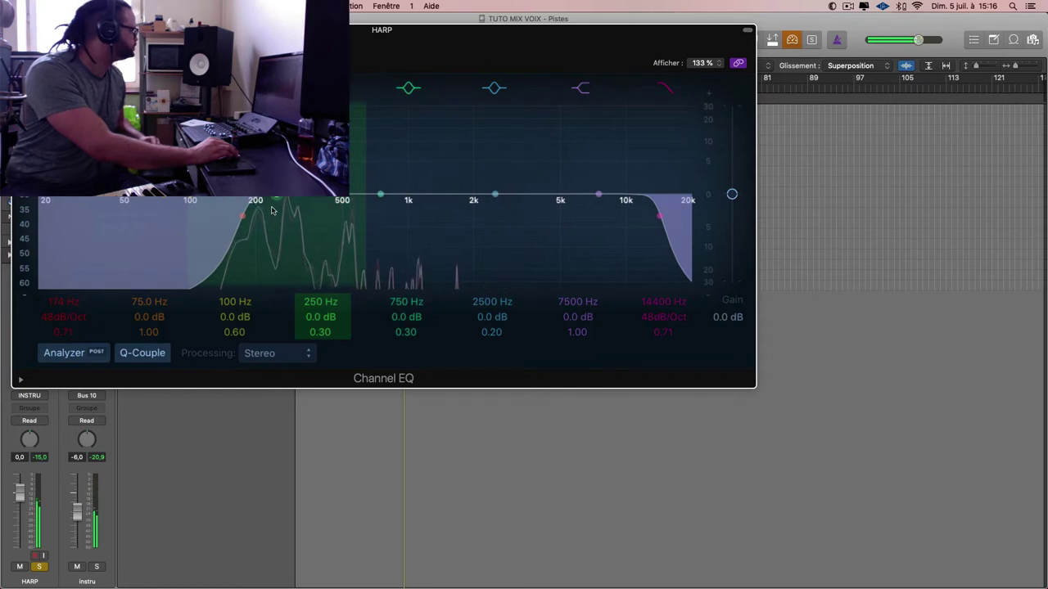
- Set the HARP track's volume to -8.0 dB and pan to -10, and lower its EQ low cut to 99 Hz
{"action": "left_click_drag", "start_coordinate": [68, 301], "coordinate": [22, 533]}
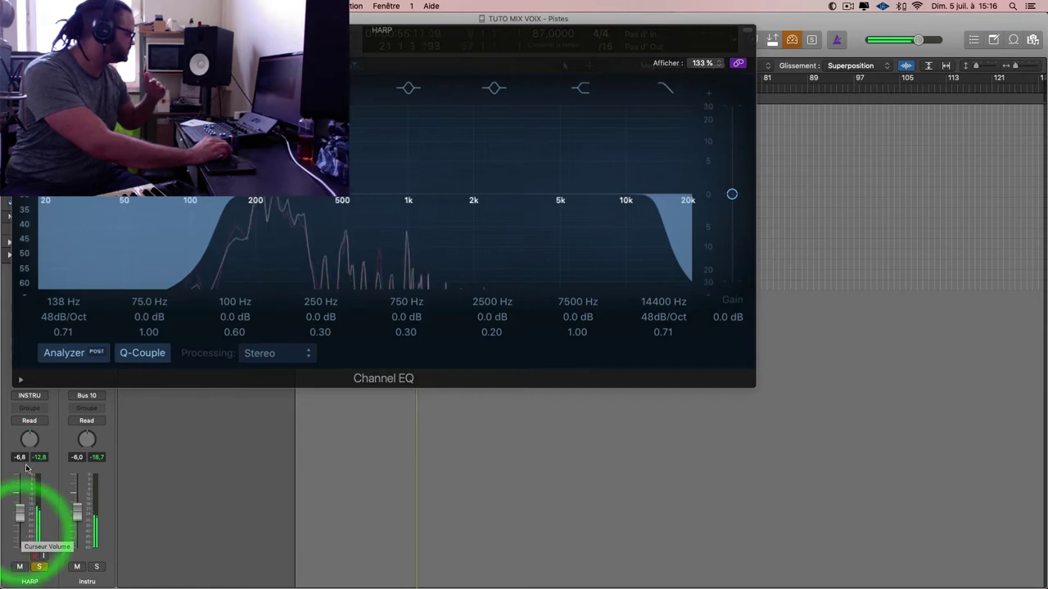
{"action": "left_click_drag", "start_coordinate": [30, 439], "coordinate": [29, 448]}
{"action": "left_click_drag", "start_coordinate": [19, 511], "coordinate": [20, 514]}
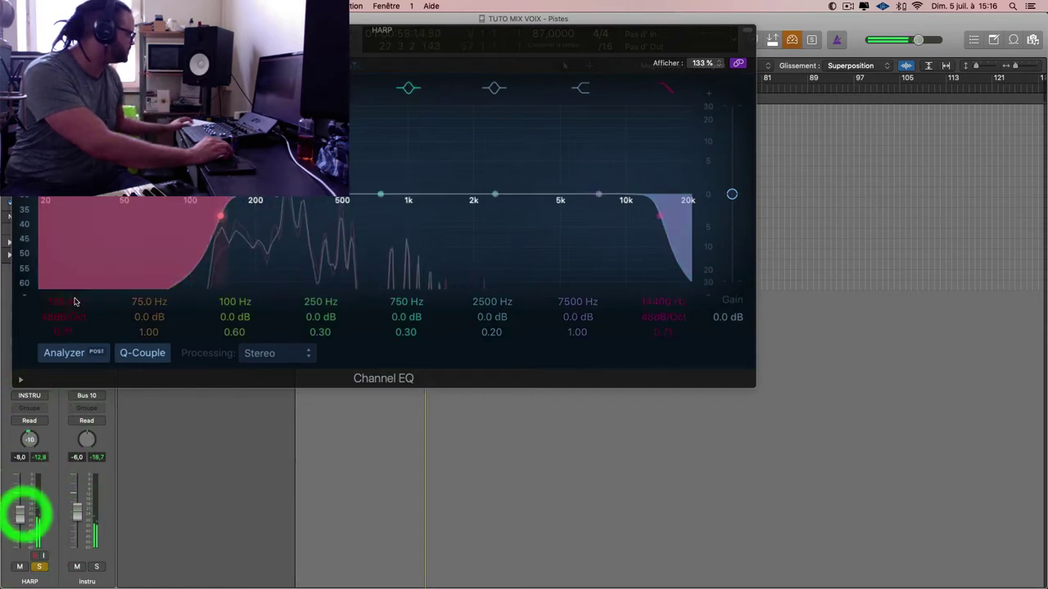
{"action": "left_click_drag", "start_coordinate": [220, 216], "coordinate": [189, 216]}
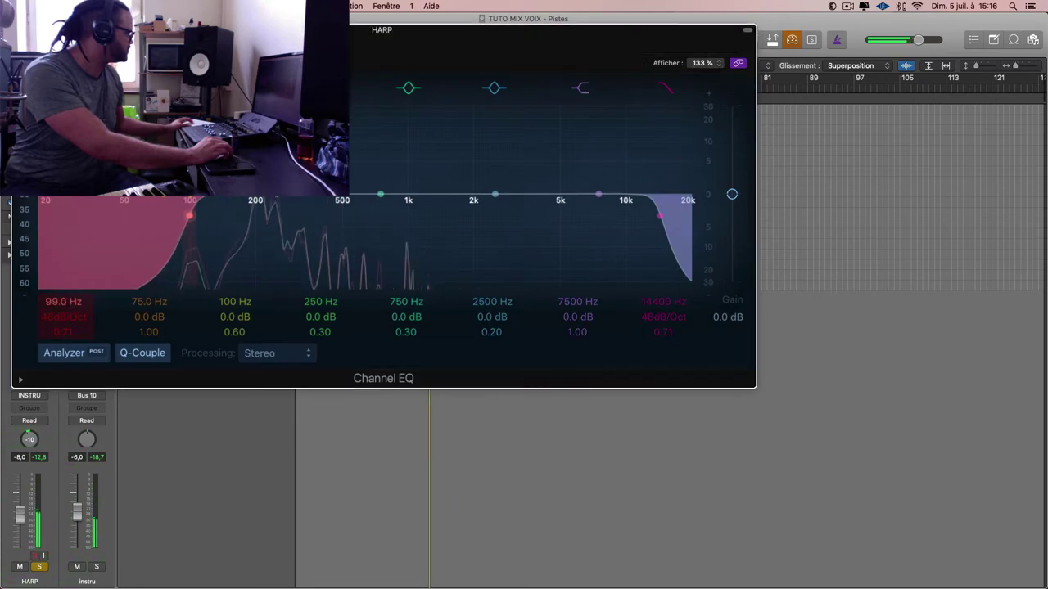
- Audition a +24 dB boost at 900 Hz on HARP's 750 Hz EQ band, settle on -3 dB at 950 Hz, and close the EQ
{"action": "left_click_drag", "start_coordinate": [380, 194], "coordinate": [402, 216]}
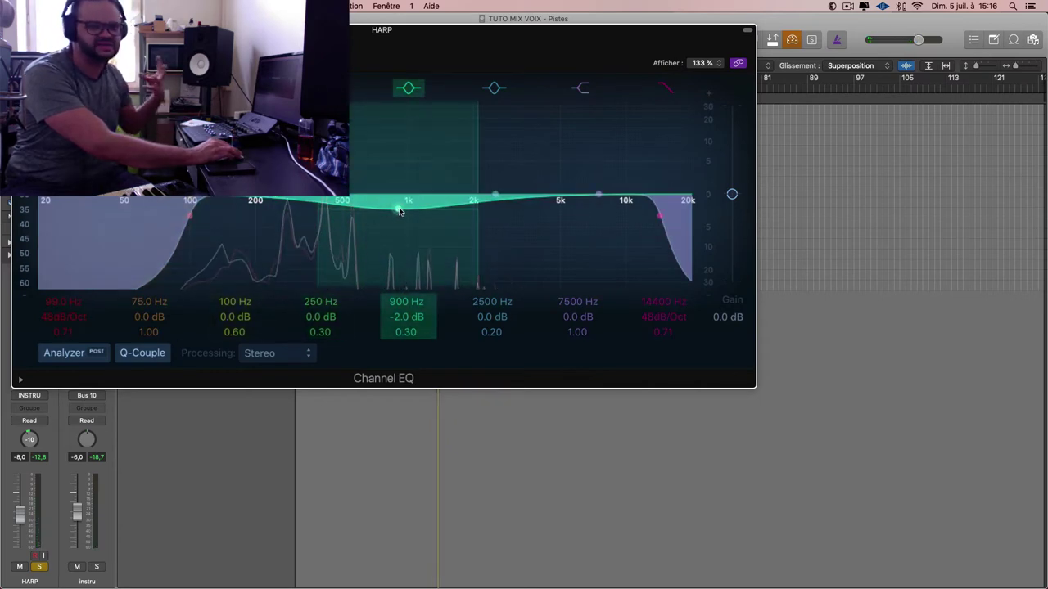
{"action": "left_click_drag", "start_coordinate": [399, 211], "coordinate": [400, 100]}
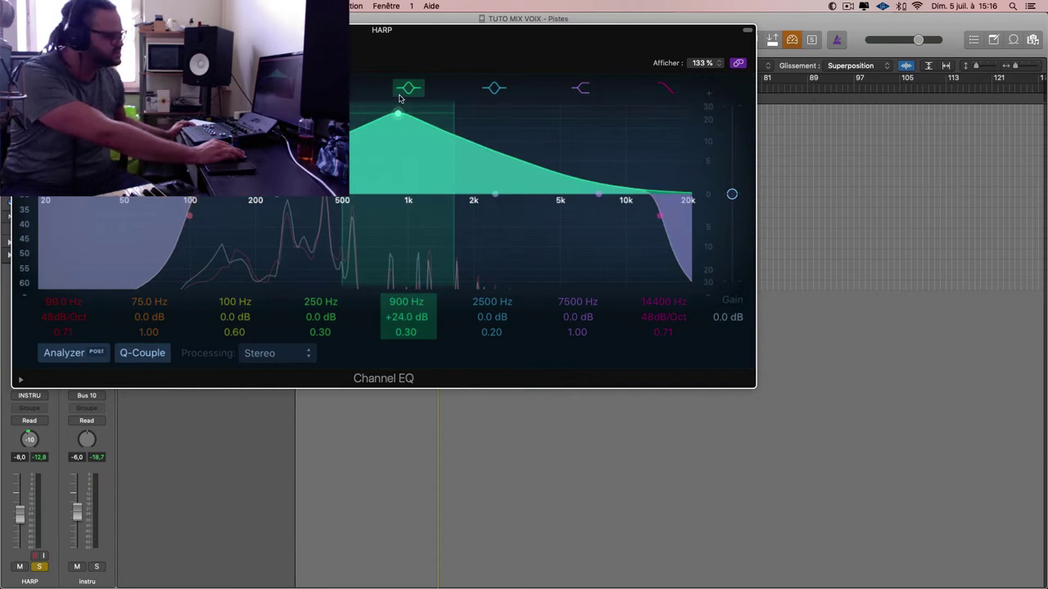
{"action": "left_click", "coordinate": [399, 99]}
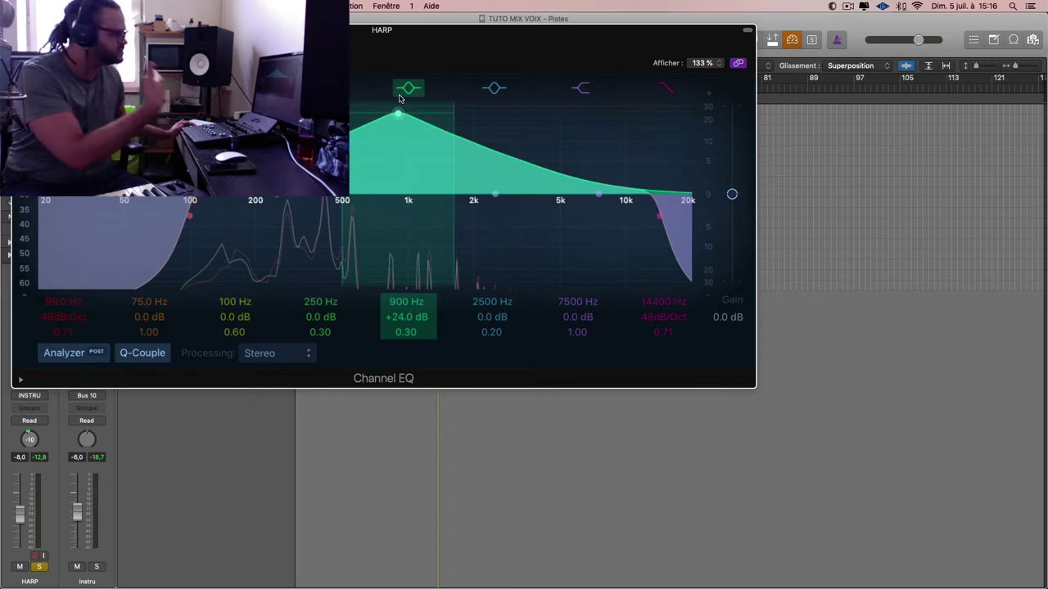
{"action": "key", "text": "space"}
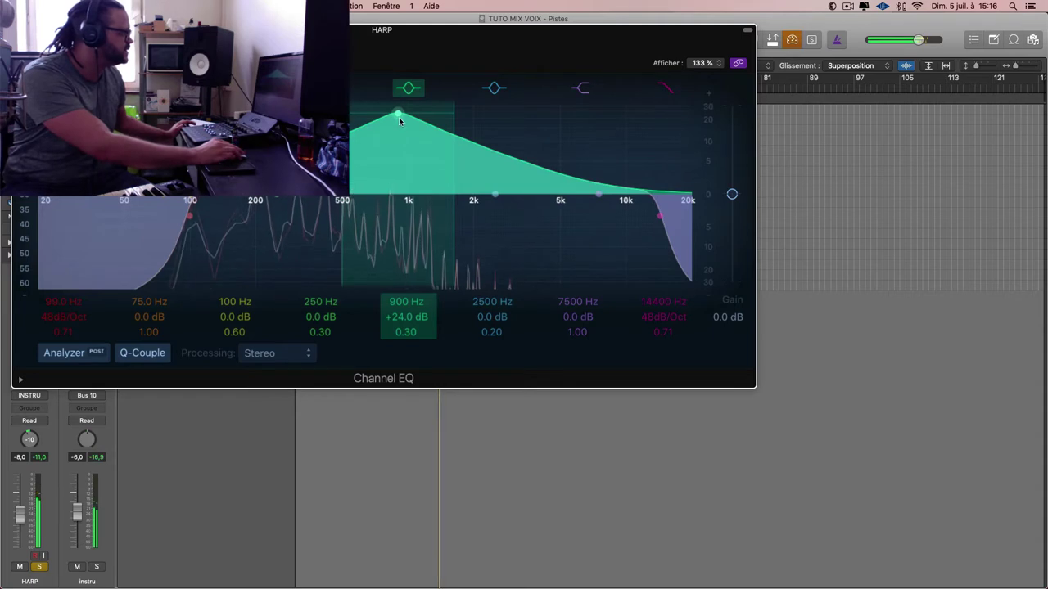
{"action": "left_click_drag", "start_coordinate": [399, 115], "coordinate": [403, 219]}
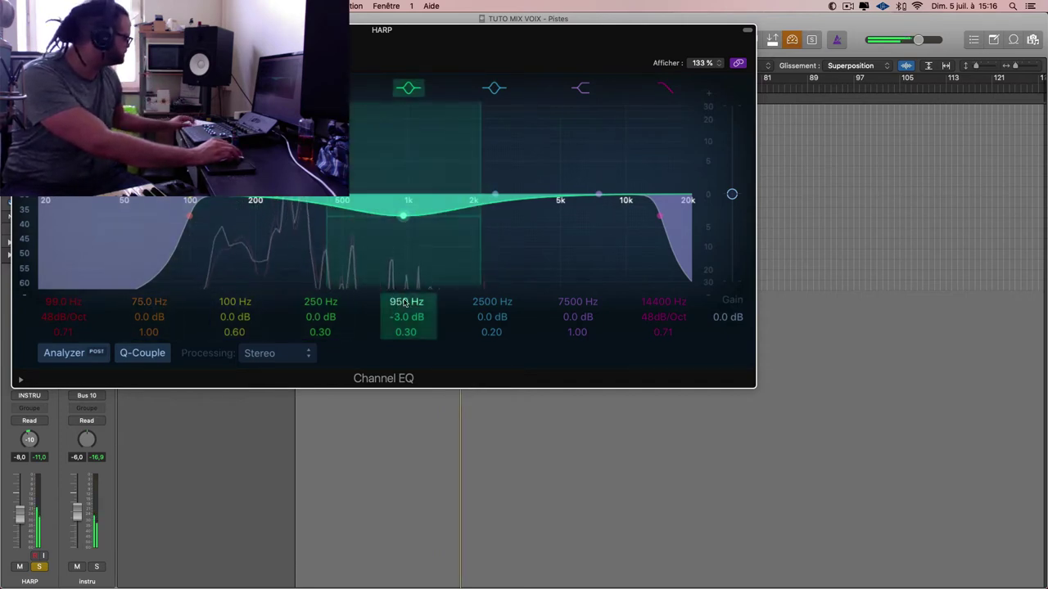
{"action": "key", "text": "super+w"}
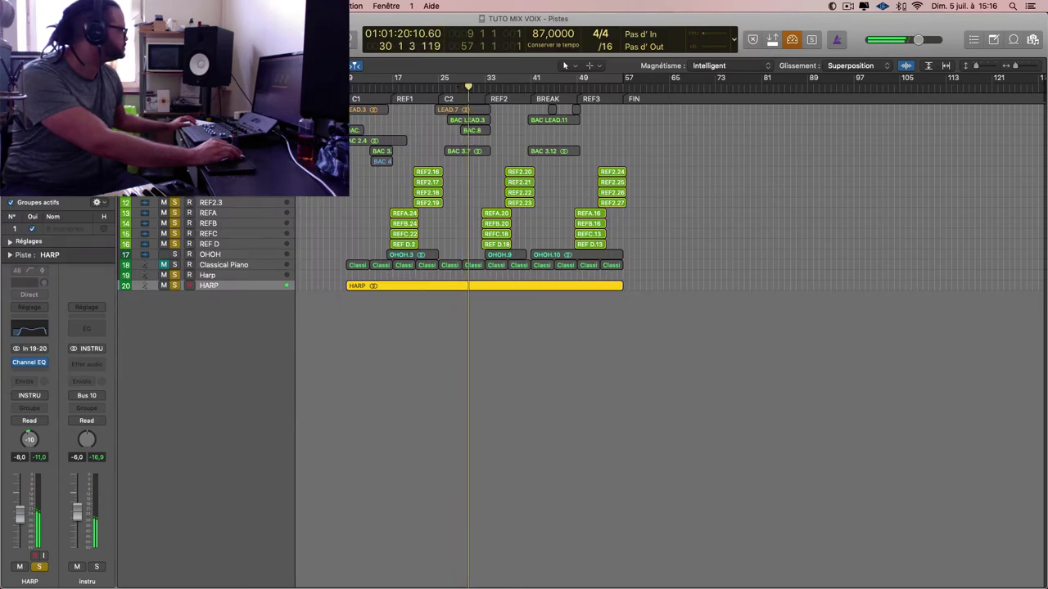
- With HARP unsoloed, balance the mix by setting HARP to -6.2 dB, grouped REF D to -12.8 dB and OHOH to -13.8 dB
{"action": "key", "text": "s"}
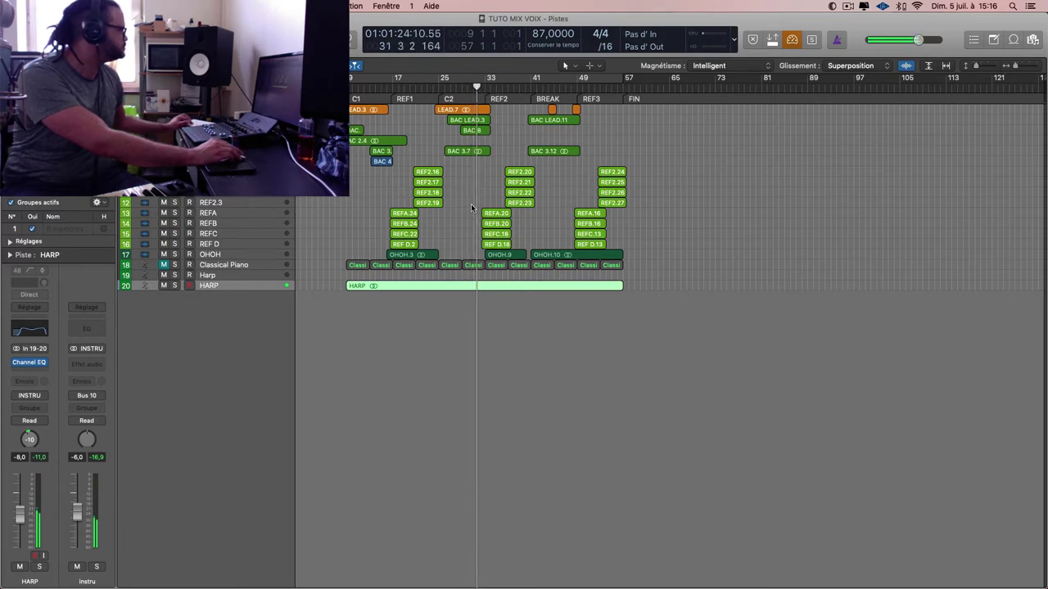
{"action": "key", "text": "x"}
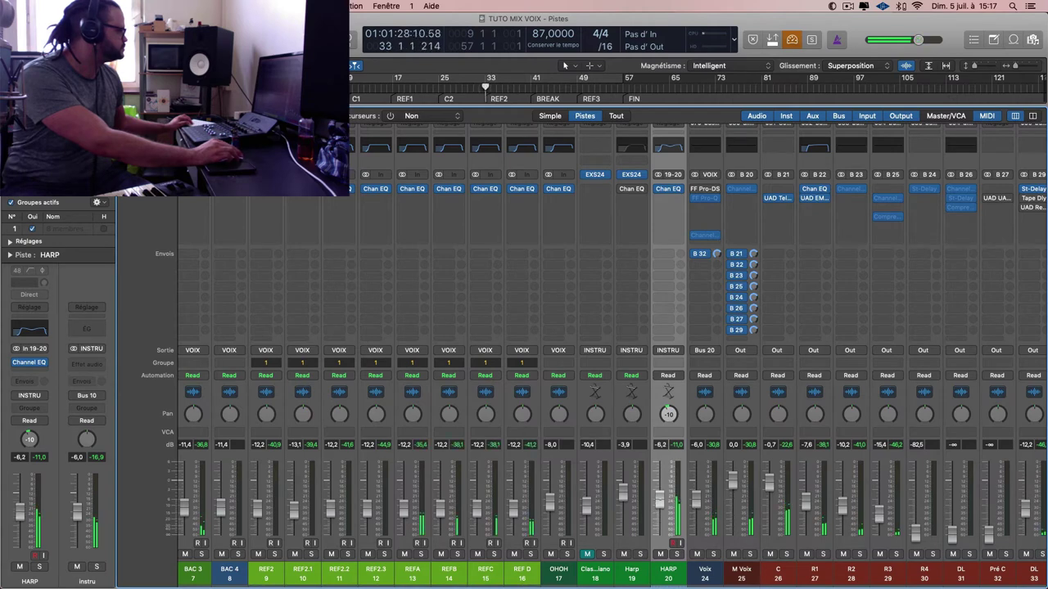
{"action": "left_click", "coordinate": [660, 501]}
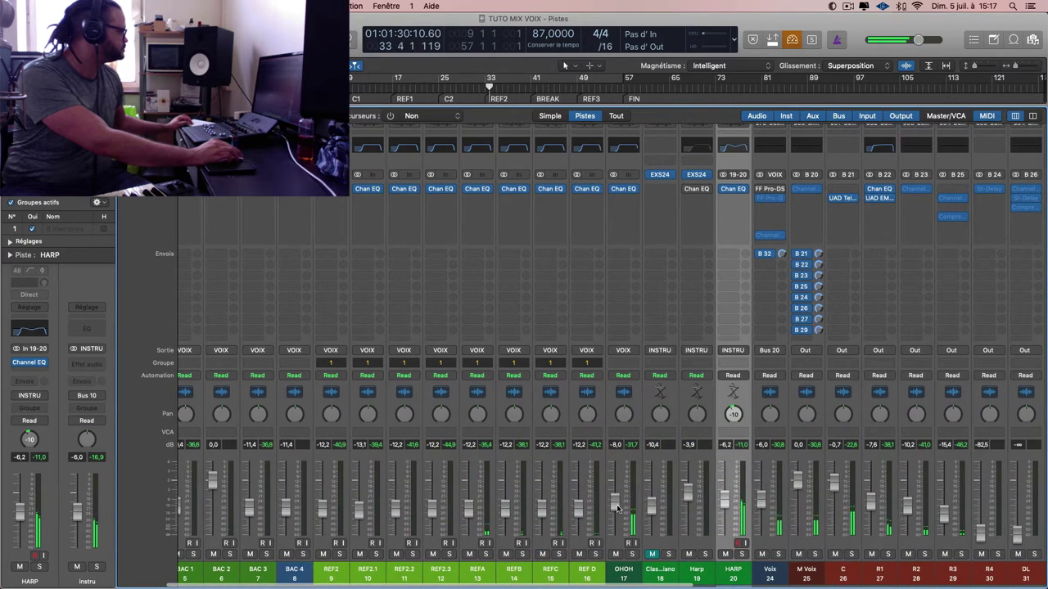
{"action": "mouse_move", "coordinate": [615, 500]}
{"action": "left_mouse_down"}
{"action": "mouse_move", "coordinate": [578, 509]}
{"action": "mouse_move", "coordinate": [615, 520]}
{"action": "left_mouse_up"}
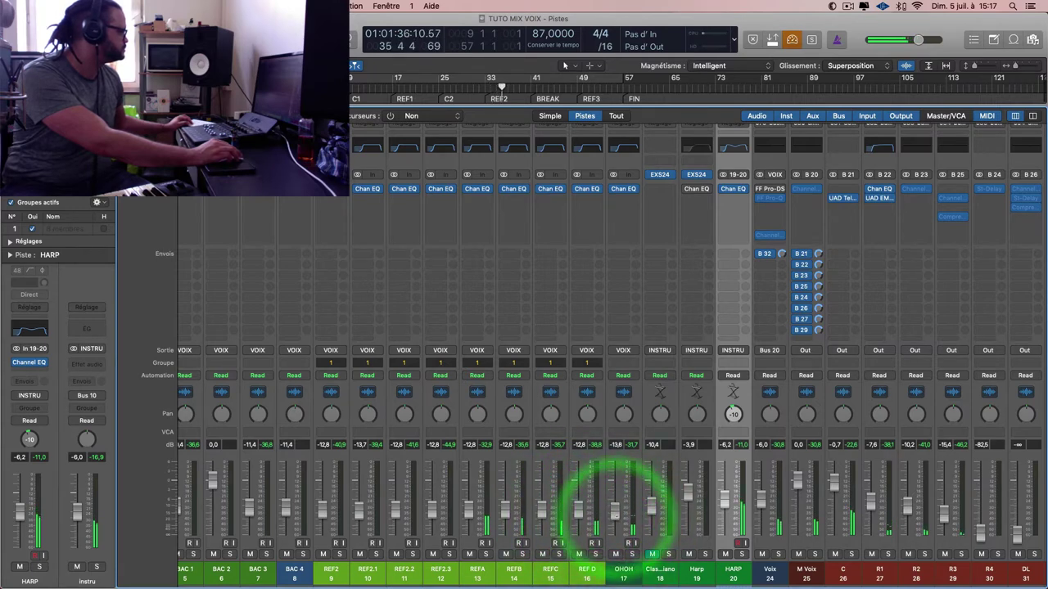
{"action": "scroll", "coordinate": [672, 537], "scroll_direction": "right", "scroll_amount": 5}
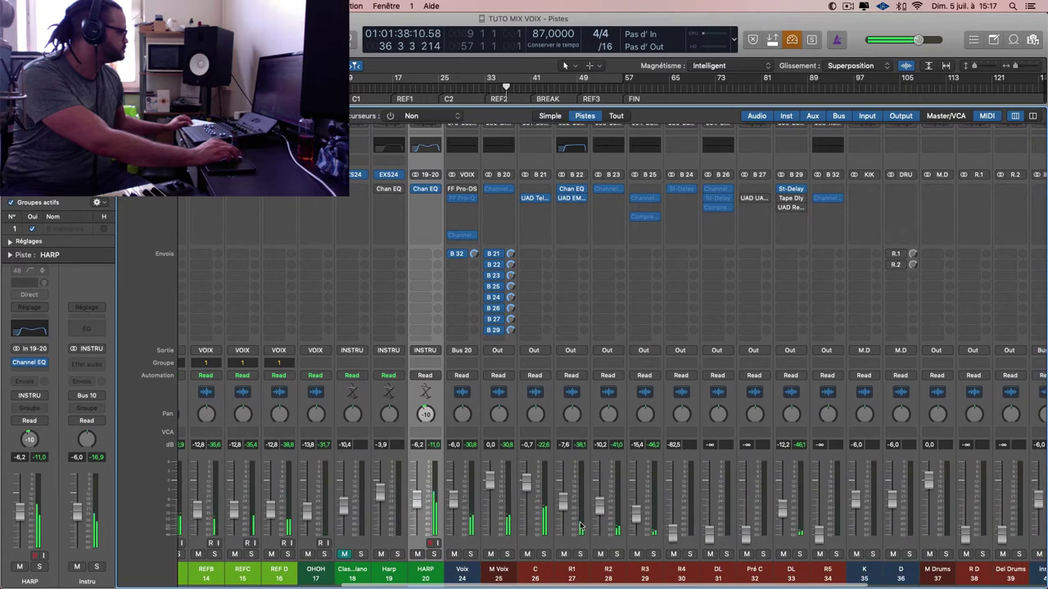
- Adjust the R1 return's fader level during playback and close the mixer
{"action": "left_click_drag", "start_coordinate": [576, 507], "coordinate": [564, 504]}
{"action": "left_click", "coordinate": [572, 501]}
{"action": "left_click", "coordinate": [565, 498]}
{"action": "key", "text": "x"}
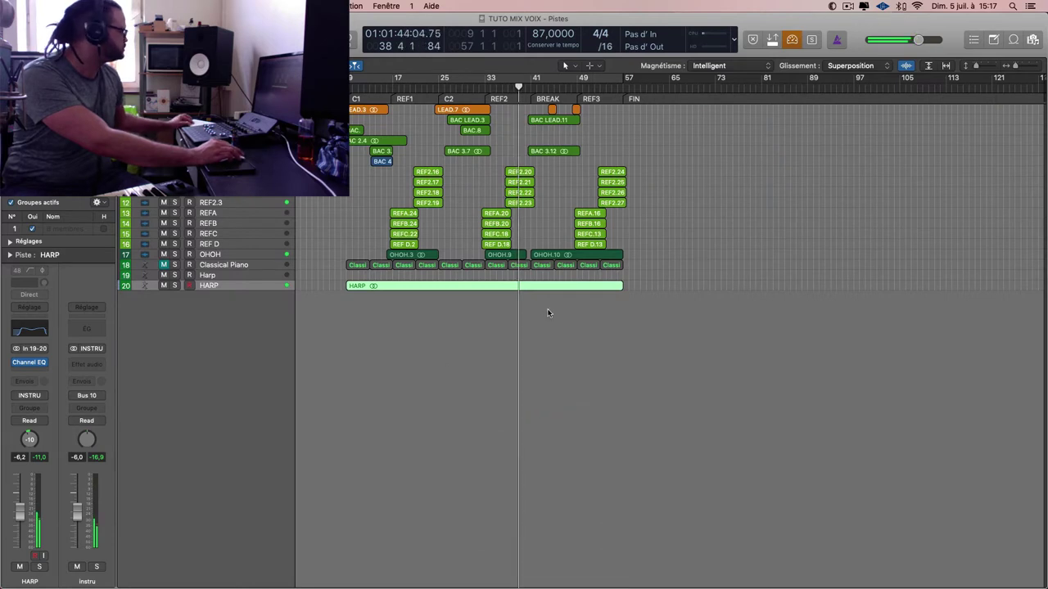
- Select the Harp instrument track and set the cycle range from bar 9 to bar 16 over section C1
{"action": "left_click", "coordinate": [250, 284]}
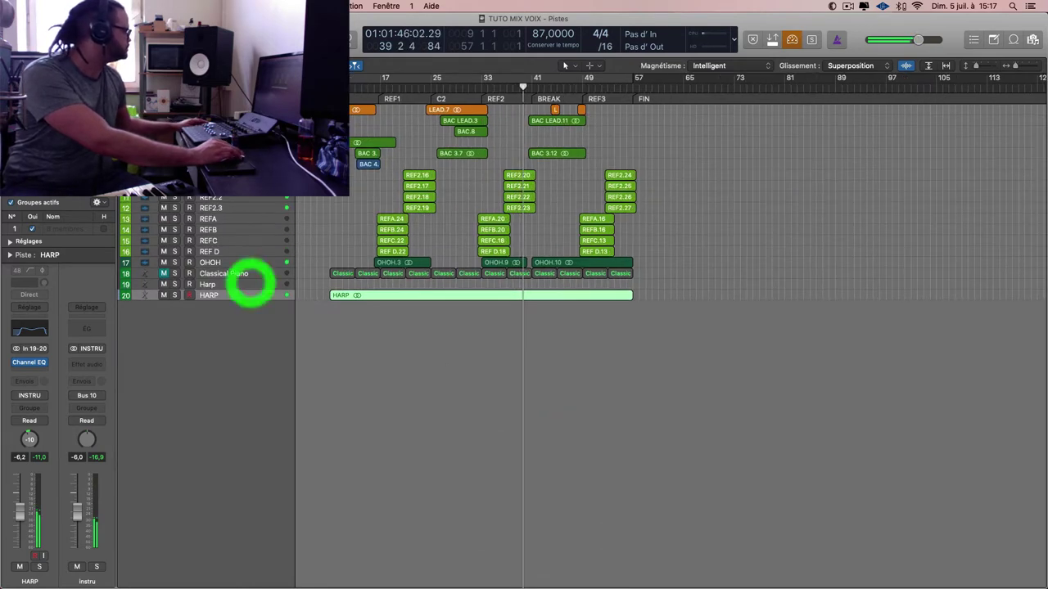
{"action": "left_click", "coordinate": [363, 82]}
{"action": "left_click_drag", "start_coordinate": [330, 82], "coordinate": [376, 82]}
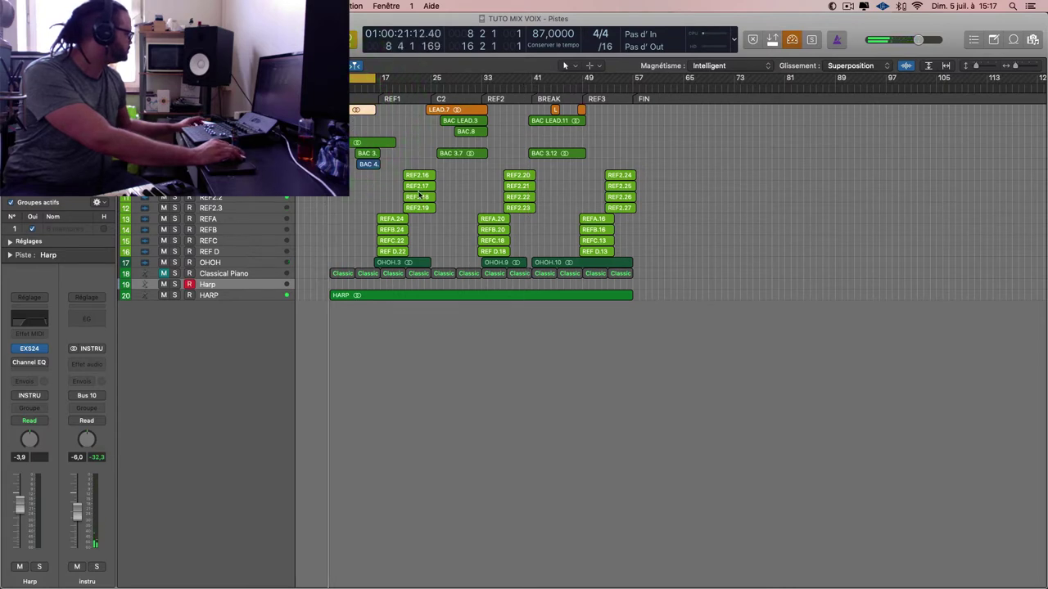
{"action": "scroll", "coordinate": [421, 196], "scroll_direction": "up", "scroll_amount": 1}
{"action": "scroll", "coordinate": [420, 197], "scroll_direction": "up", "scroll_amount": 3}
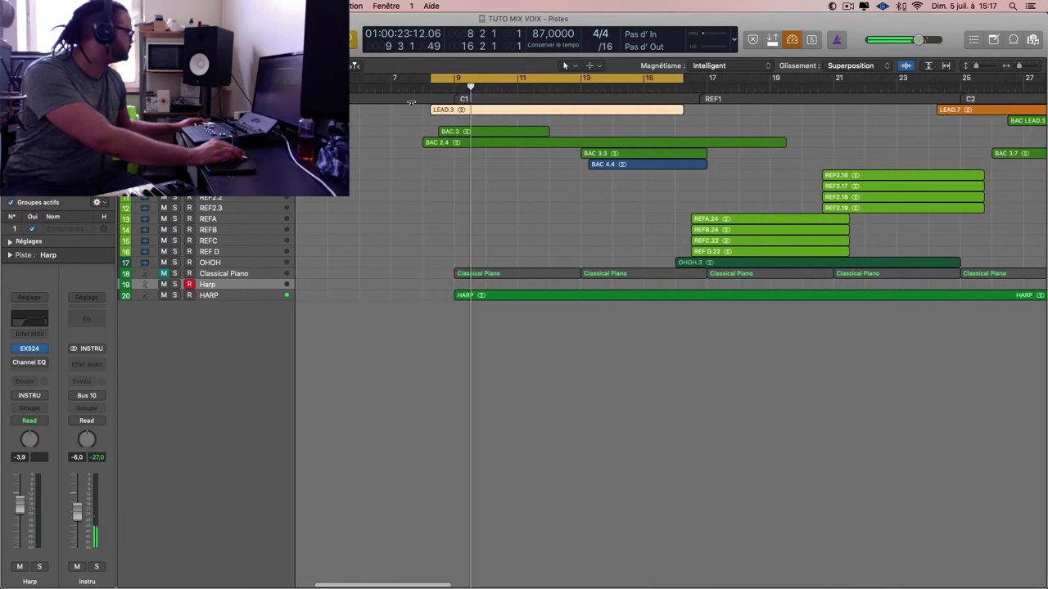
{"action": "left_click_drag", "start_coordinate": [443, 79], "coordinate": [456, 79]}
{"action": "left_click_drag", "start_coordinate": [683, 79], "coordinate": [646, 81]}
{"action": "left_click", "coordinate": [670, 169], "text": "ctrl+alt"}
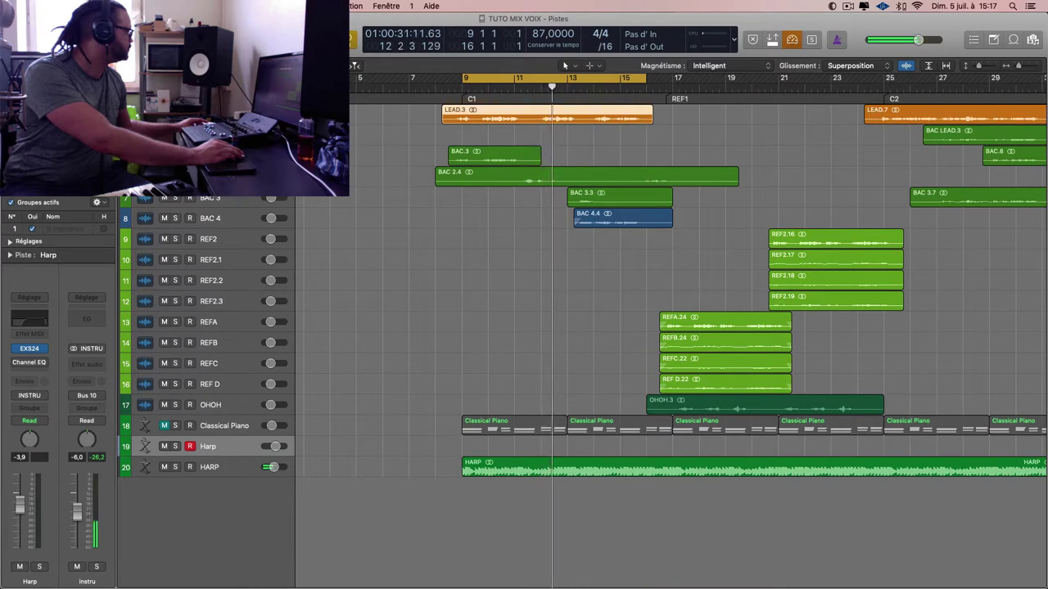
- Load the factory orchestral choir Classical Ensemble in the Harp track's EXS24 and accept the additional content download
{"action": "left_click", "coordinate": [237, 446]}
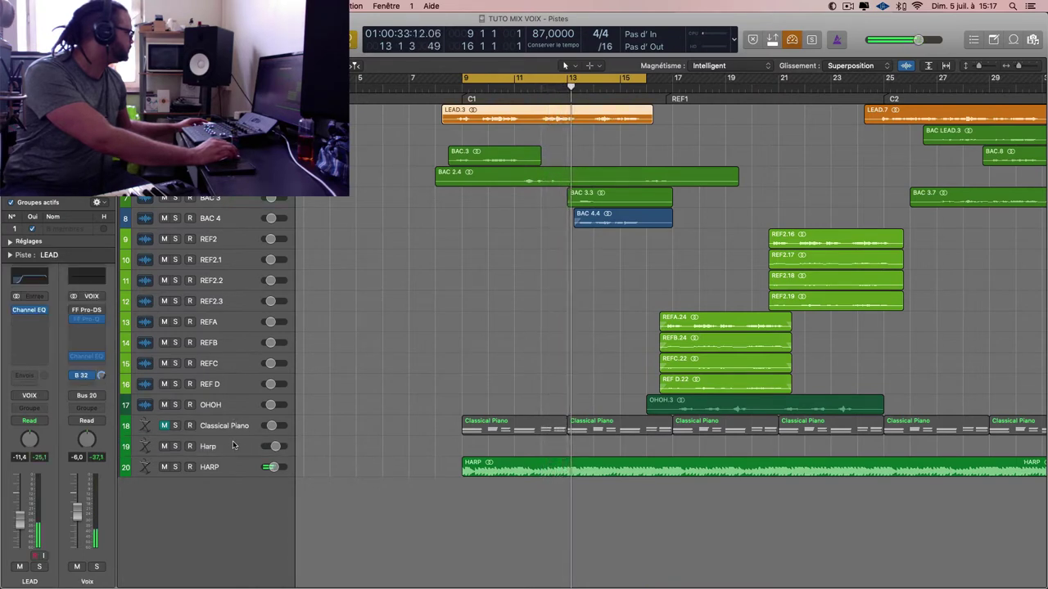
{"action": "left_click", "coordinate": [236, 446]}
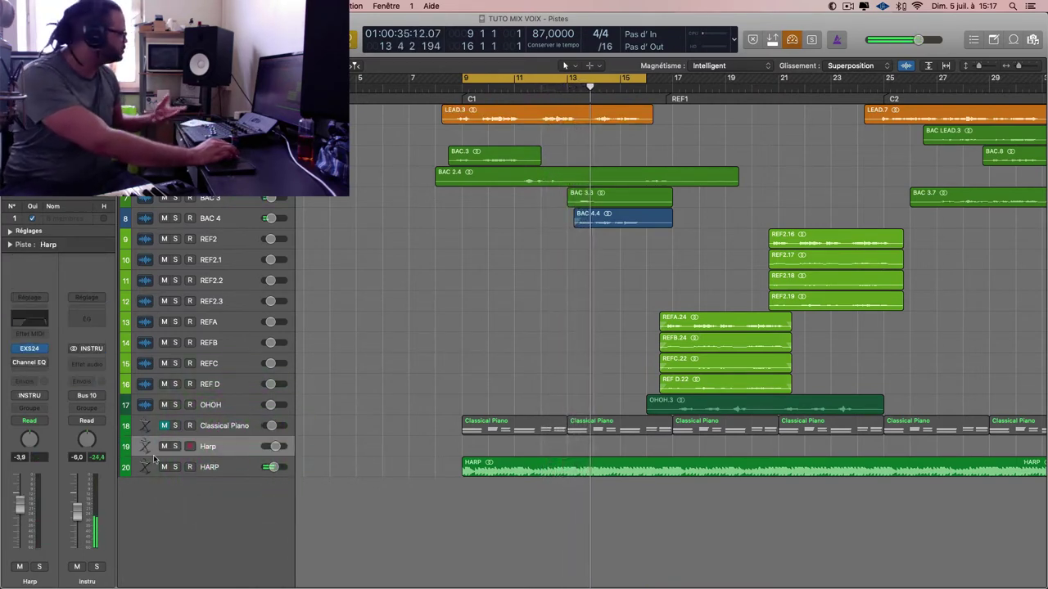
{"action": "left_click", "coordinate": [29, 348]}
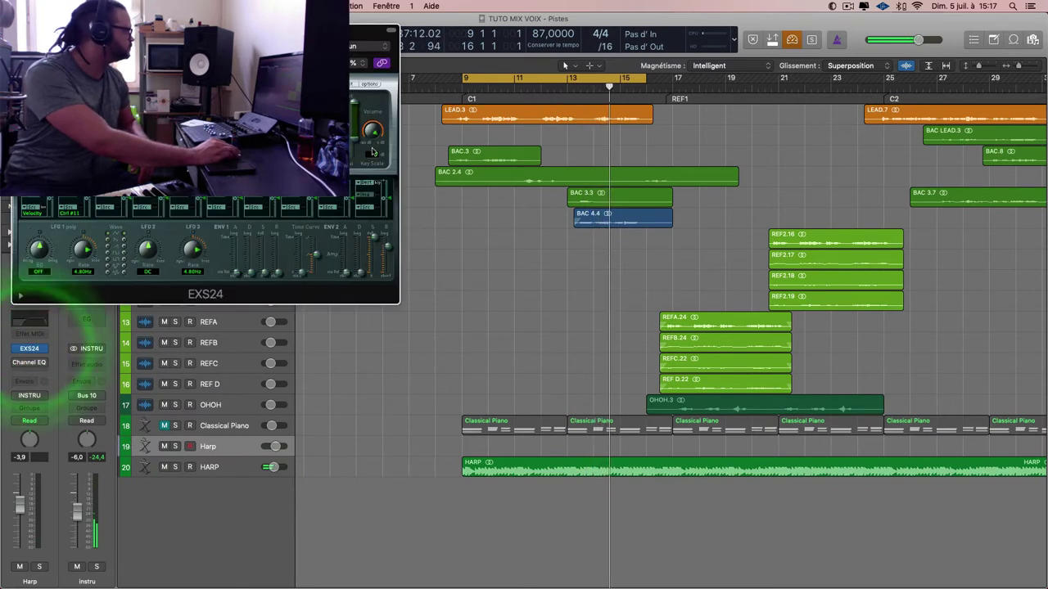
{"action": "left_click_drag", "start_coordinate": [357, 28], "coordinate": [676, 62]}
{"action": "left_click", "coordinate": [606, 117]}
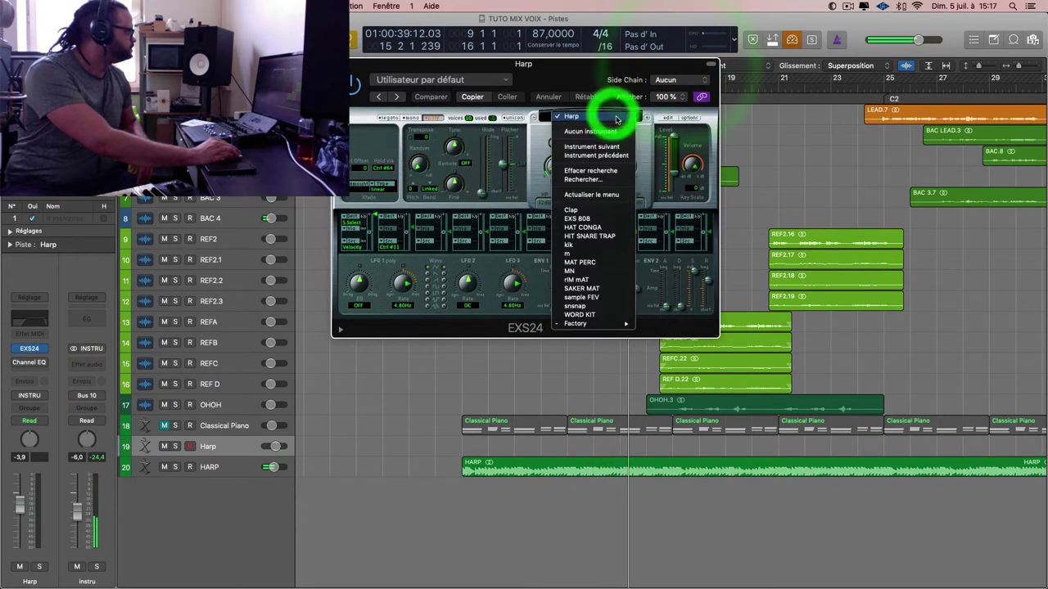
{"action": "mouse_move", "coordinate": [583, 323]}
{"action": "mouse_move", "coordinate": [667, 393]}
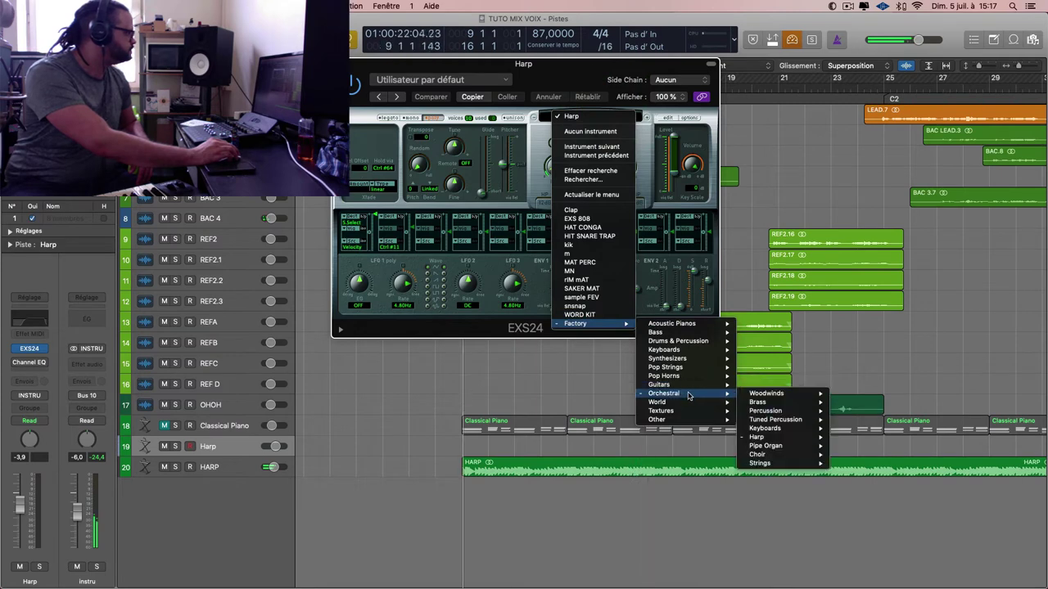
{"action": "mouse_move", "coordinate": [770, 393]}
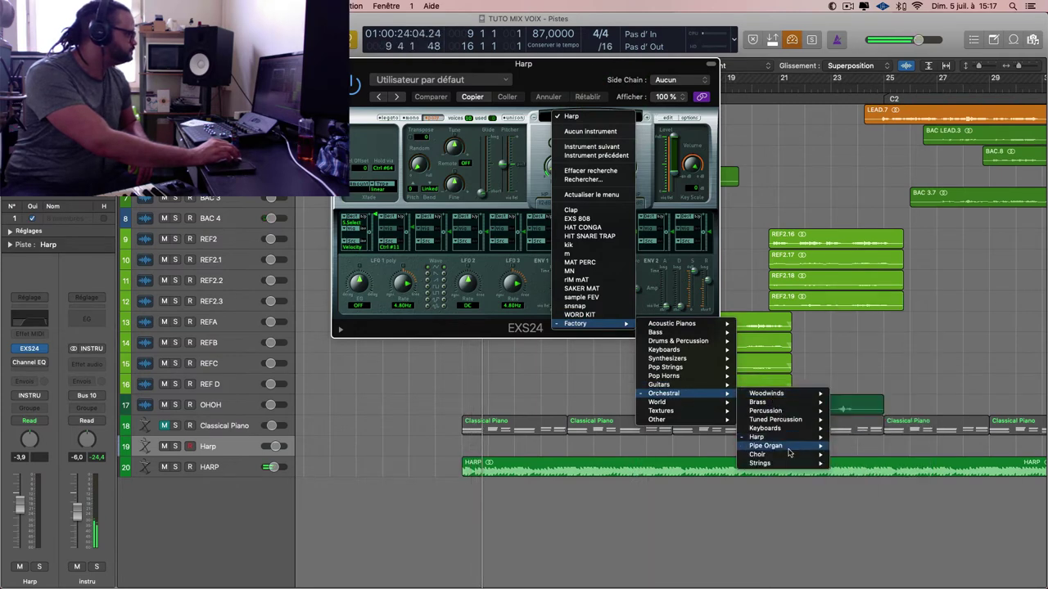
{"action": "mouse_move", "coordinate": [807, 454]}
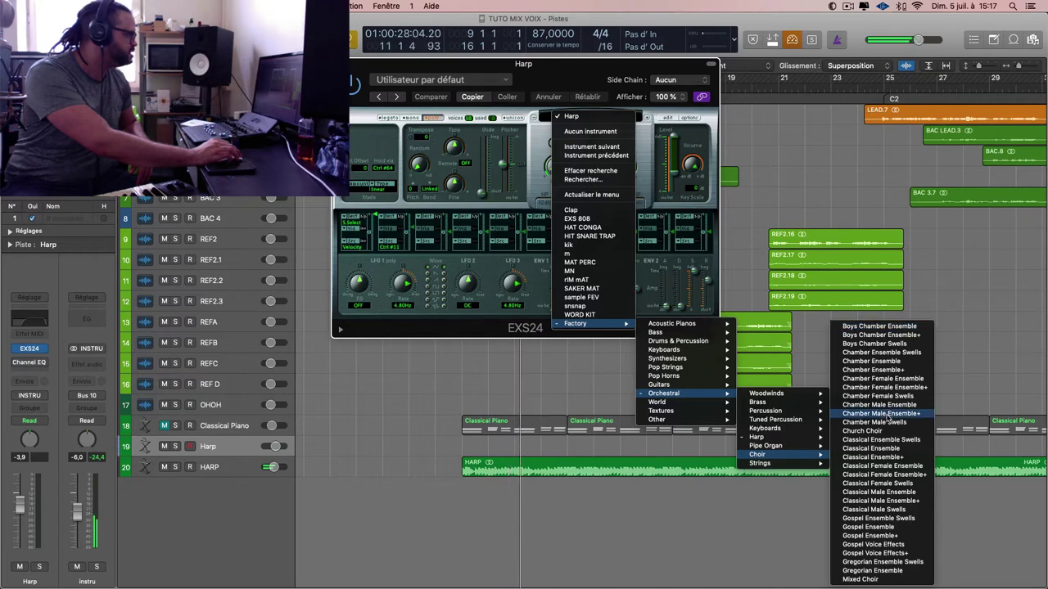
{"action": "left_click", "coordinate": [870, 457]}
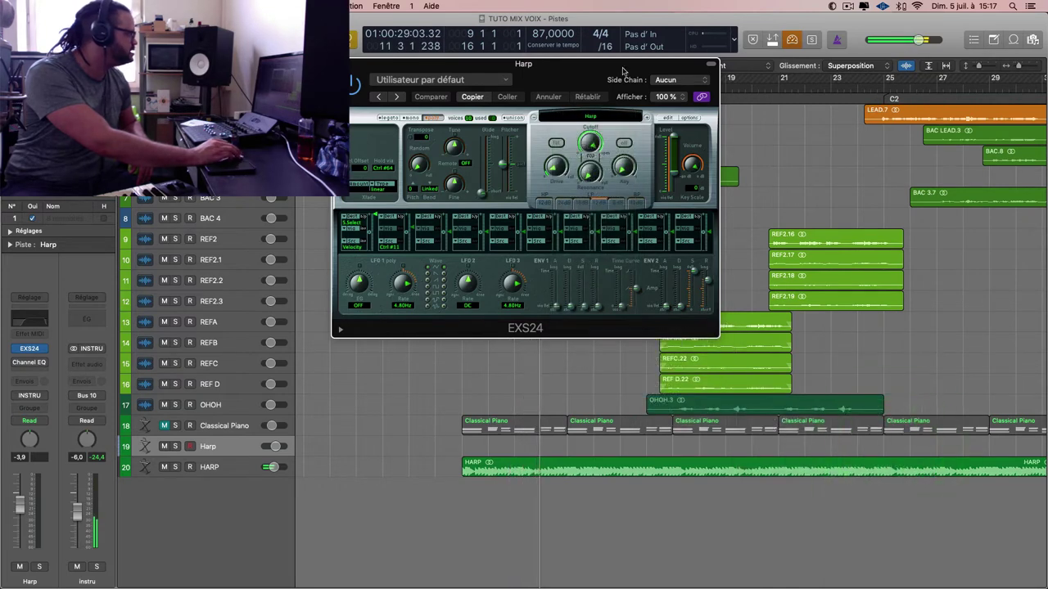
{"action": "left_click_drag", "start_coordinate": [618, 77], "coordinate": [827, 85]}
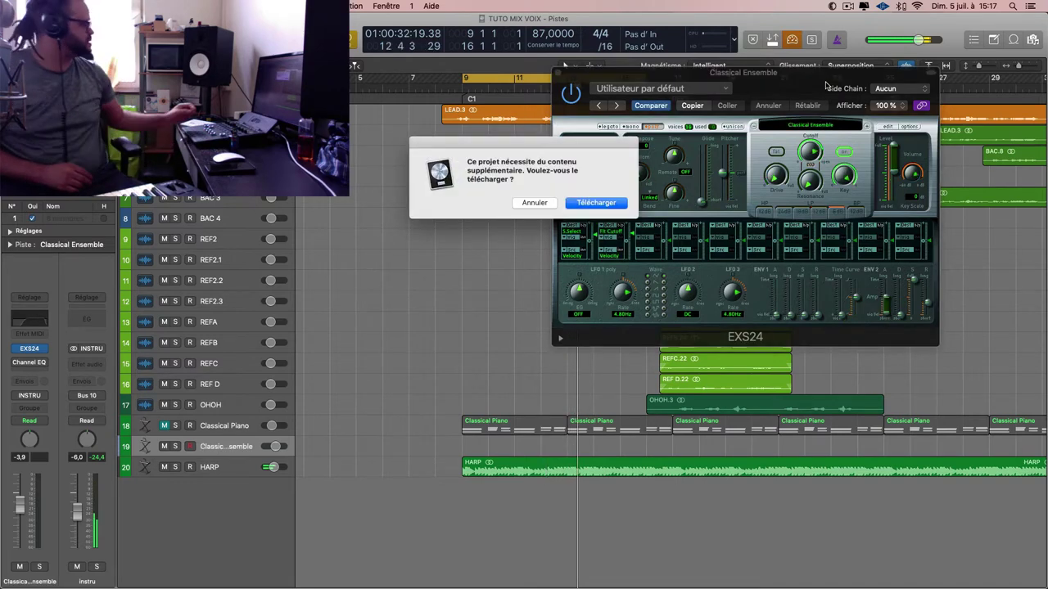
{"action": "key", "text": "Escape"}
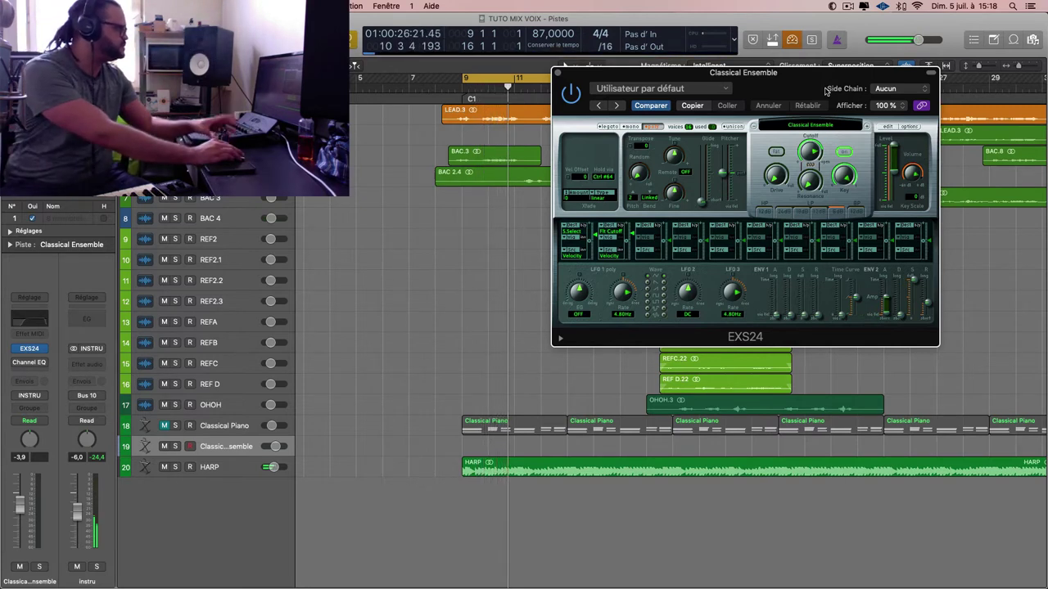
{"action": "left_click", "coordinate": [810, 125]}
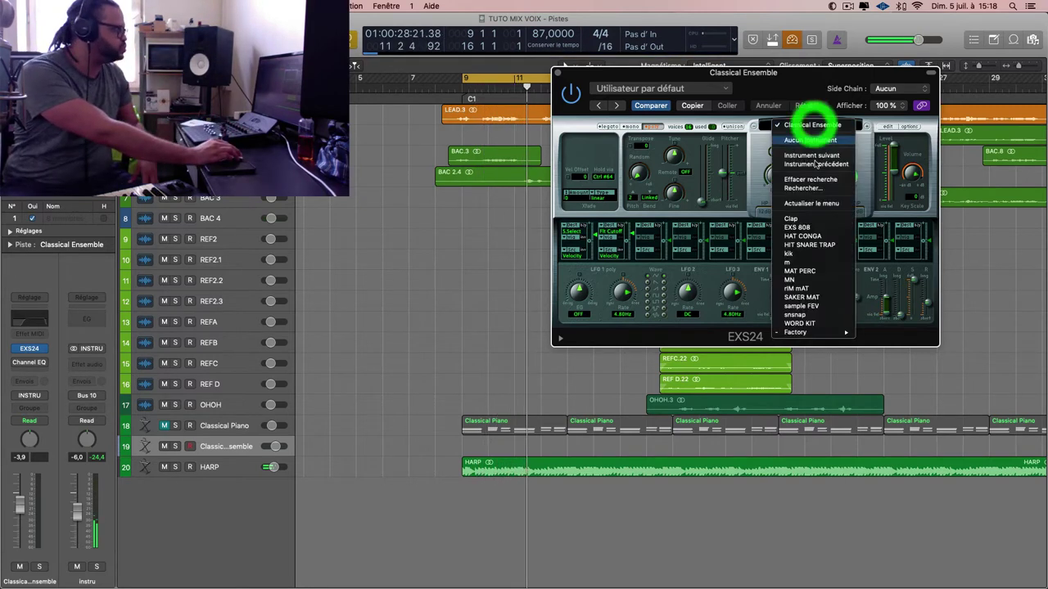
{"action": "mouse_move", "coordinate": [826, 332]}
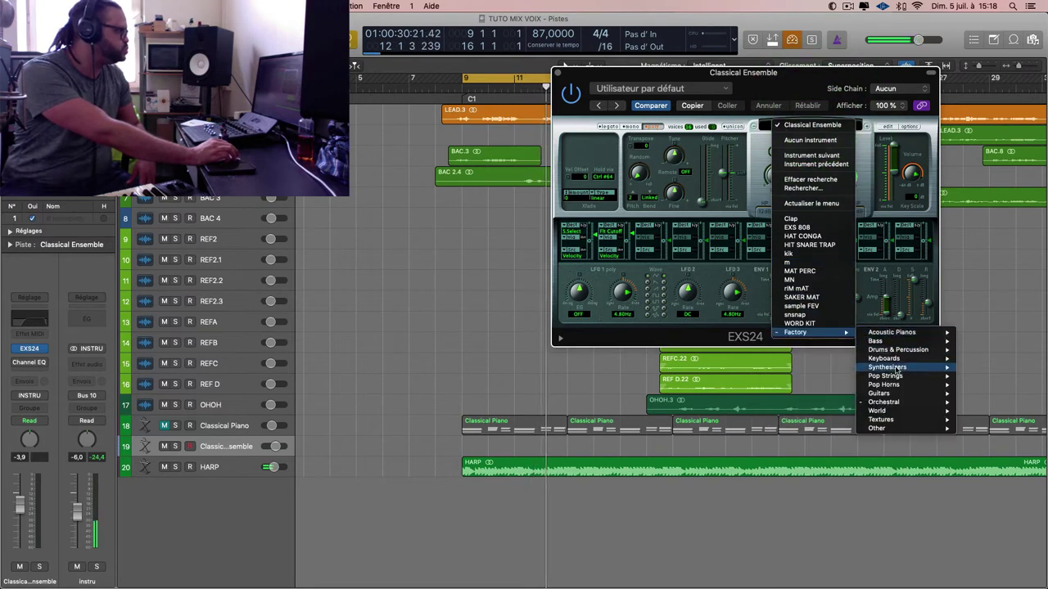
{"action": "left_click", "coordinate": [825, 94]}
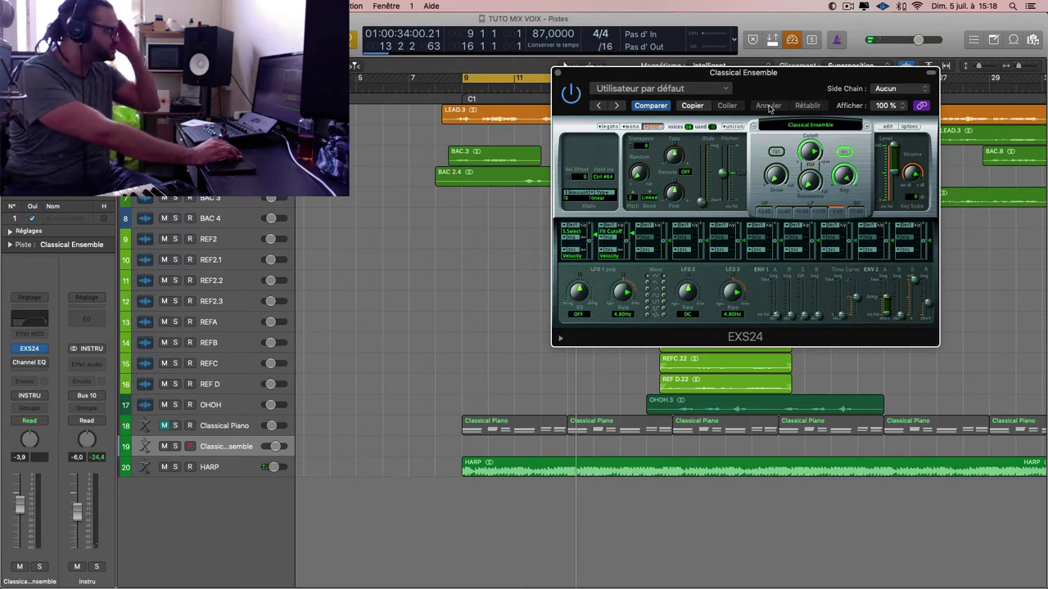
- Close the EXS24 window, set the cycle range to the HARP region's span from bar 9 to bar 57, and reselect the Classical Ensemble track
{"action": "left_click", "coordinate": [557, 72]}
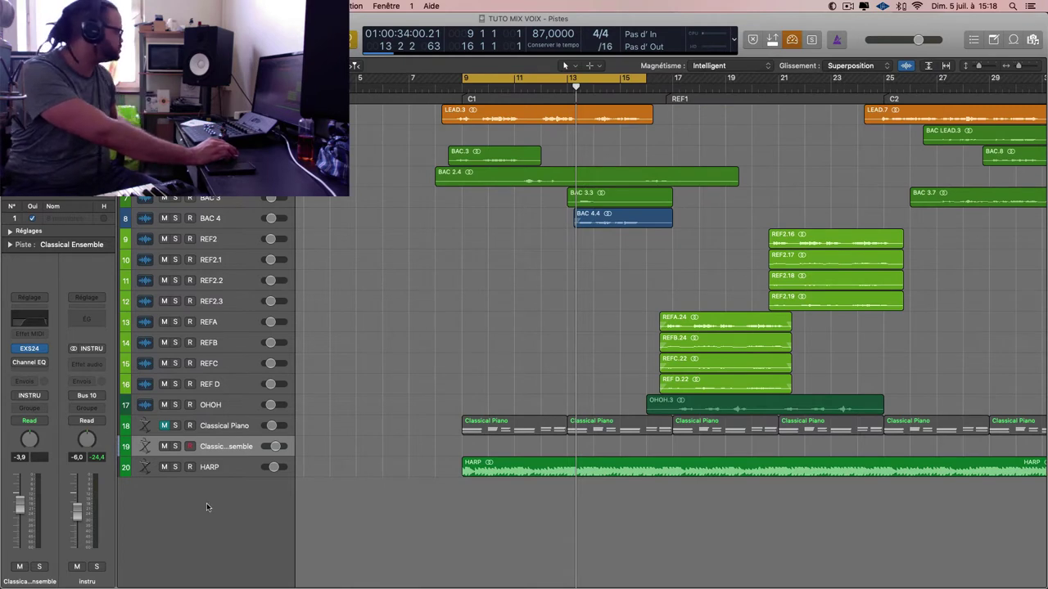
{"action": "left_click", "coordinate": [227, 468]}
{"action": "left_click", "coordinate": [228, 449]}
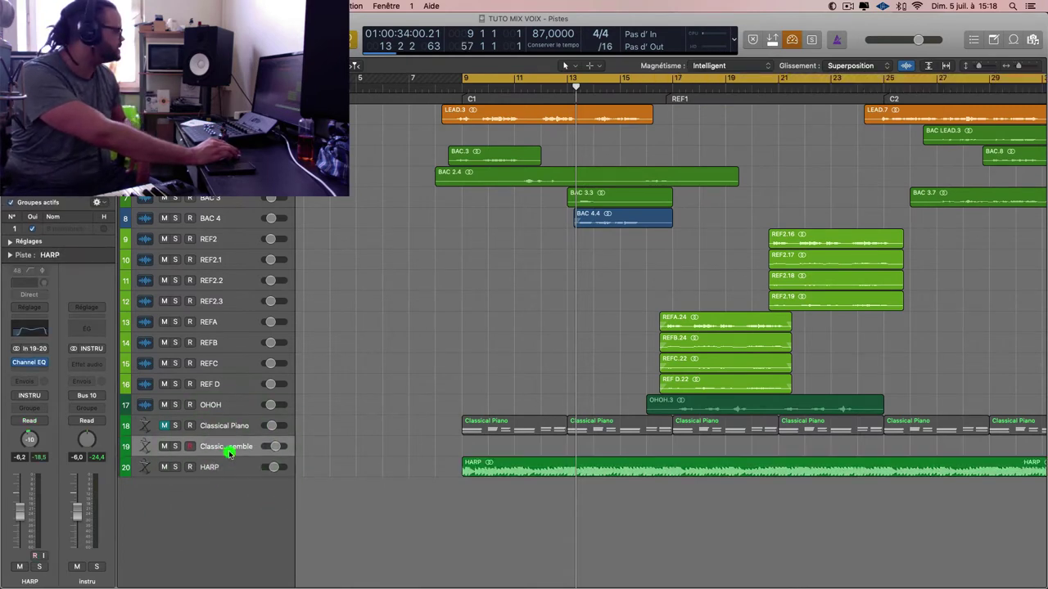
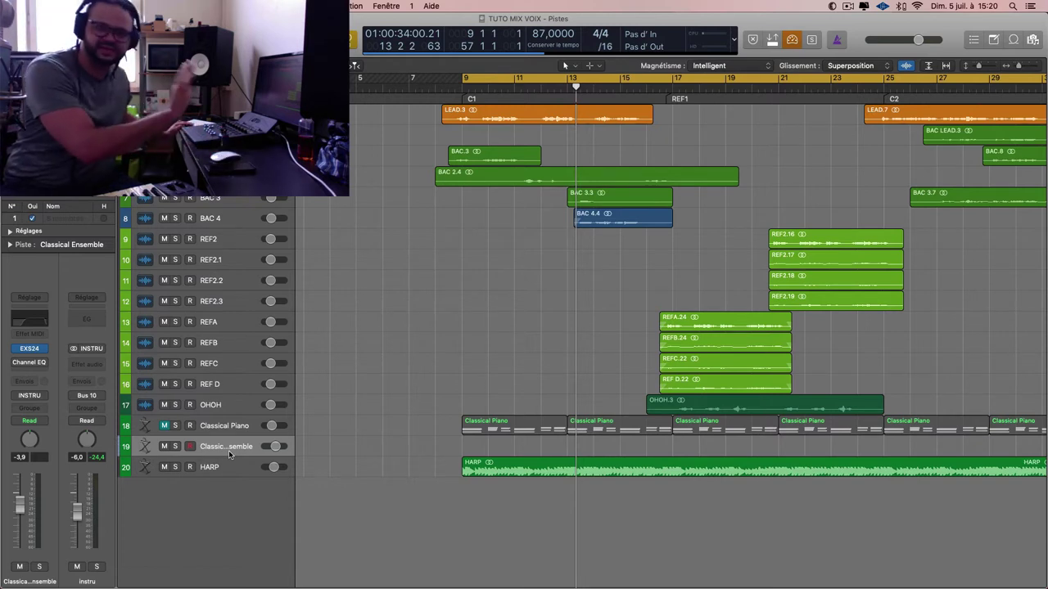
- Play the song from bar 9 to listen to the HARP part against the vocals
{"action": "key", "text": "space"}
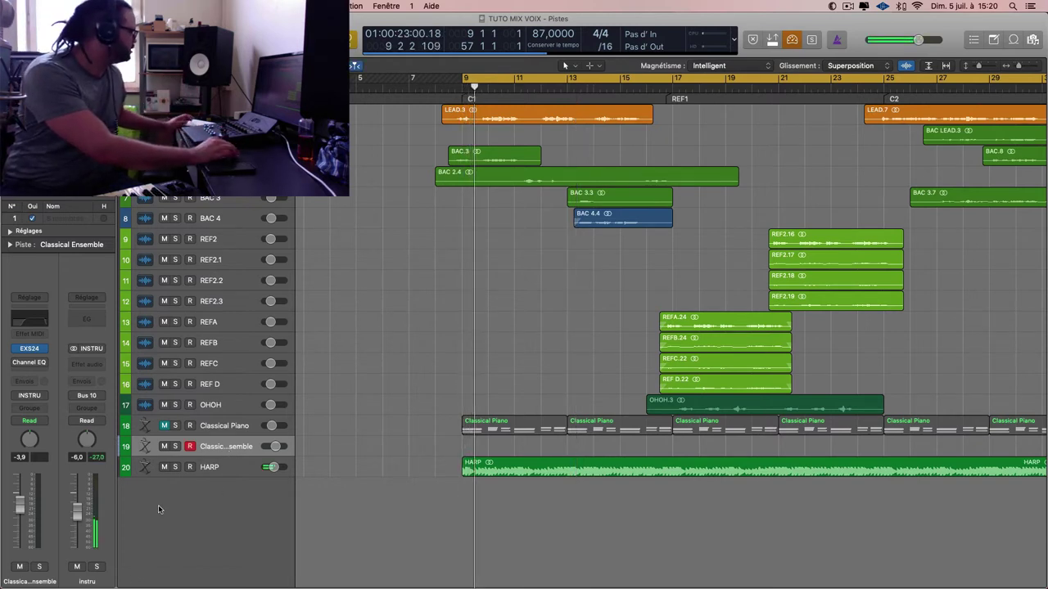
{"action": "left_click", "coordinate": [270, 467]}
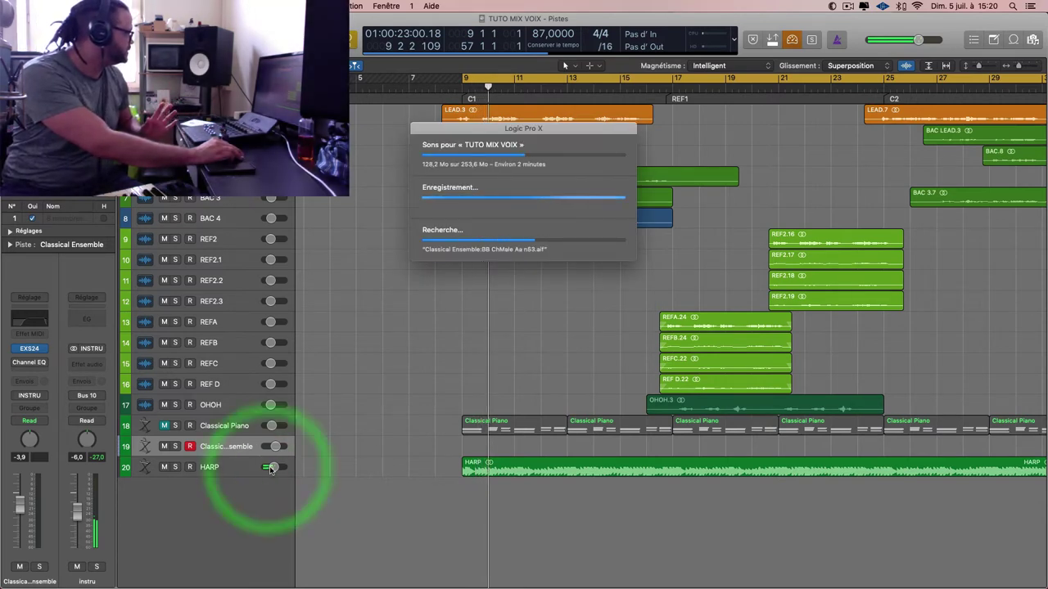
{"action": "left_click", "coordinate": [270, 467]}
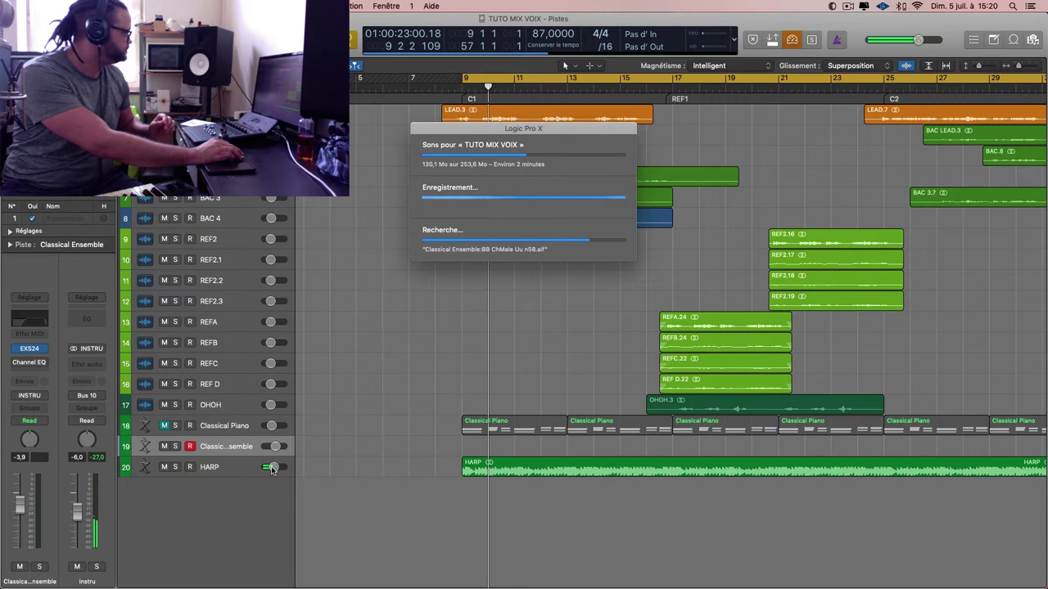
{"action": "left_click", "coordinate": [272, 468]}
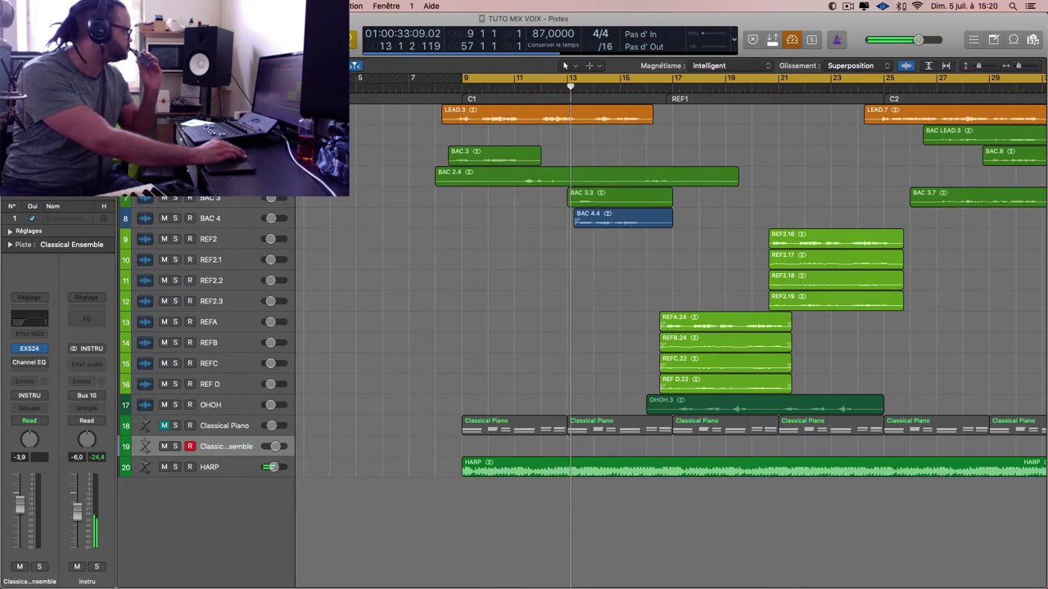
{"action": "left_click", "coordinate": [270, 218]}
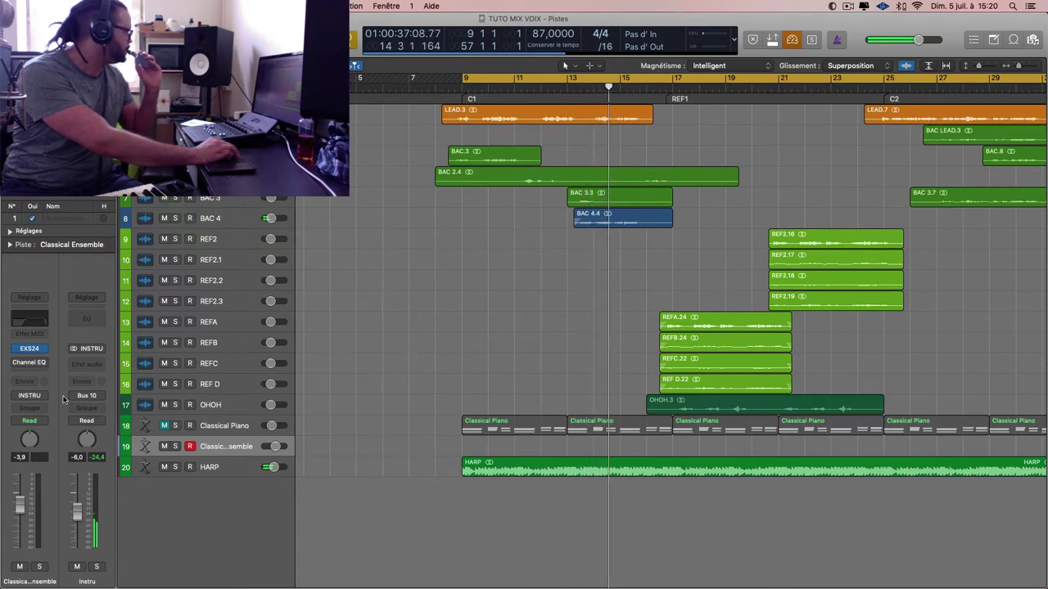
- Unload the Classical Ensemble instrument from track 19's EXS24 and close the sampler window
{"action": "left_click", "coordinate": [28, 347]}
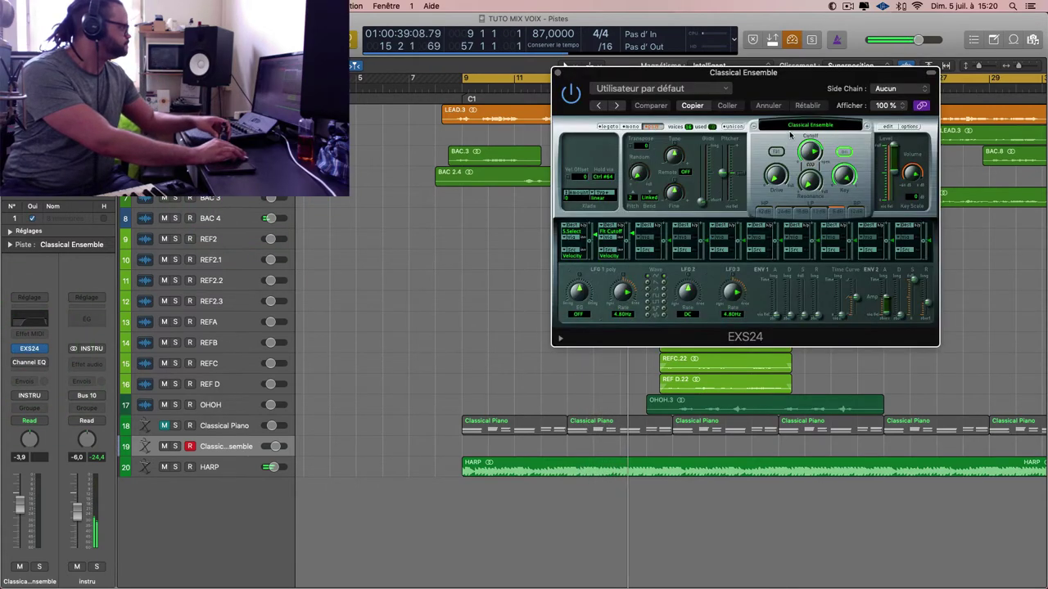
{"action": "left_click", "coordinate": [807, 124]}
{"action": "left_click", "coordinate": [809, 144]}
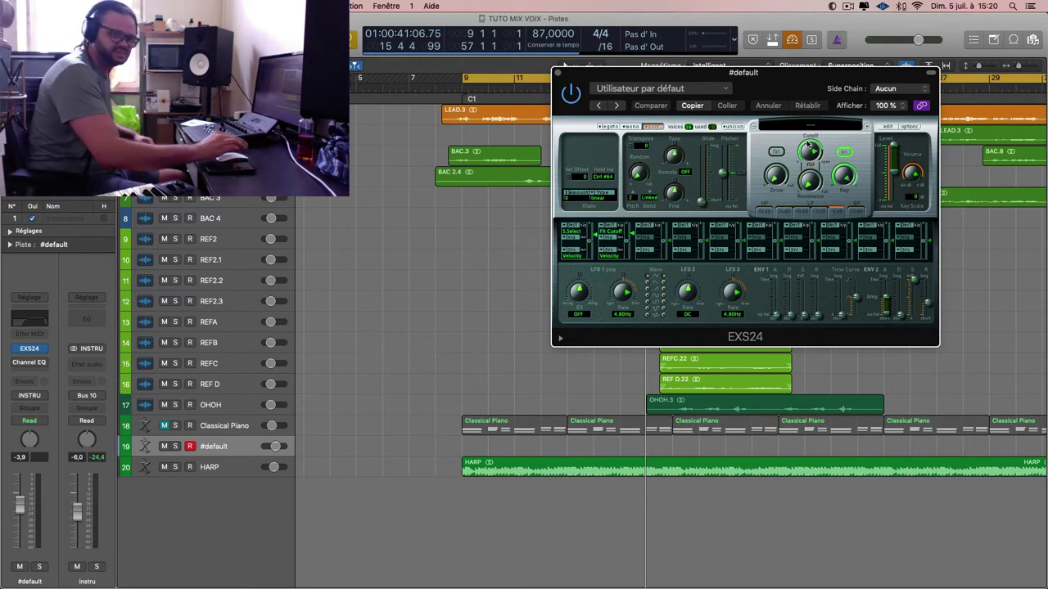
{"action": "left_click_drag", "start_coordinate": [796, 78], "coordinate": [882, 79]}
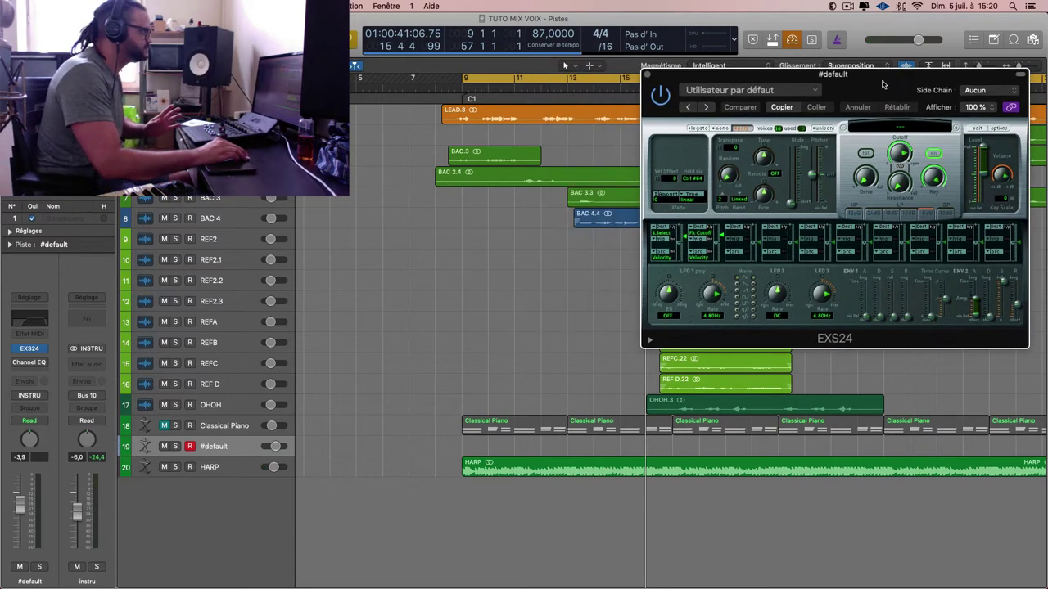
{"action": "left_click", "coordinate": [644, 73]}
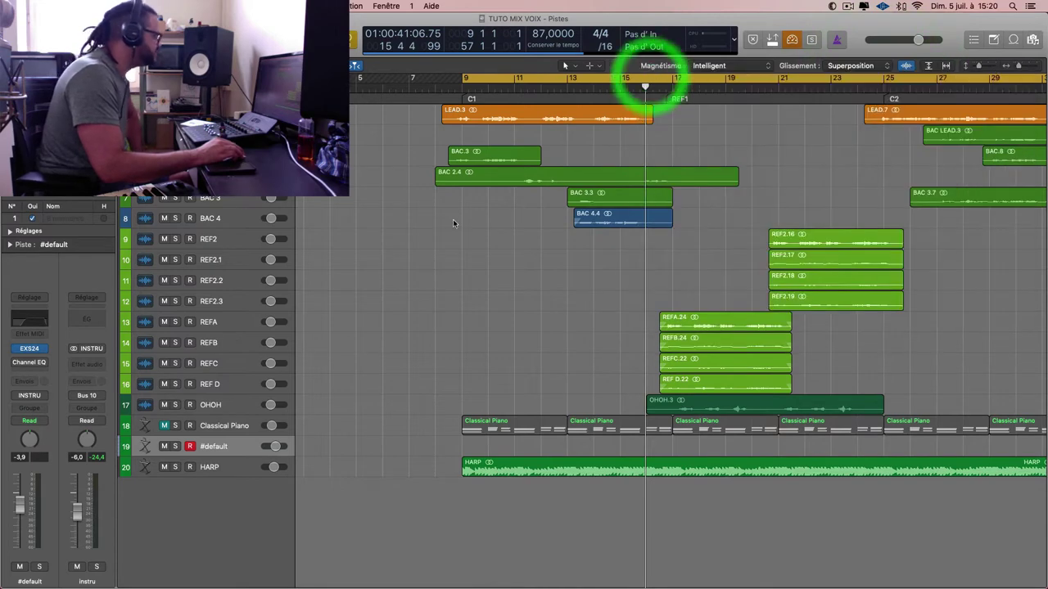
{"action": "left_click", "coordinate": [44, 350]}
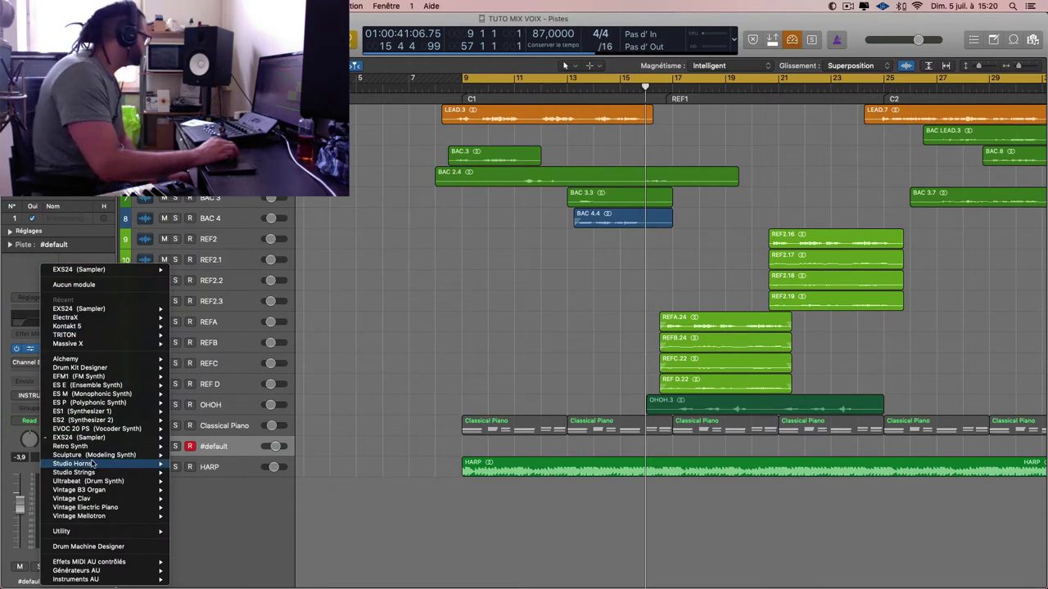
{"action": "mouse_move", "coordinate": [107, 442]}
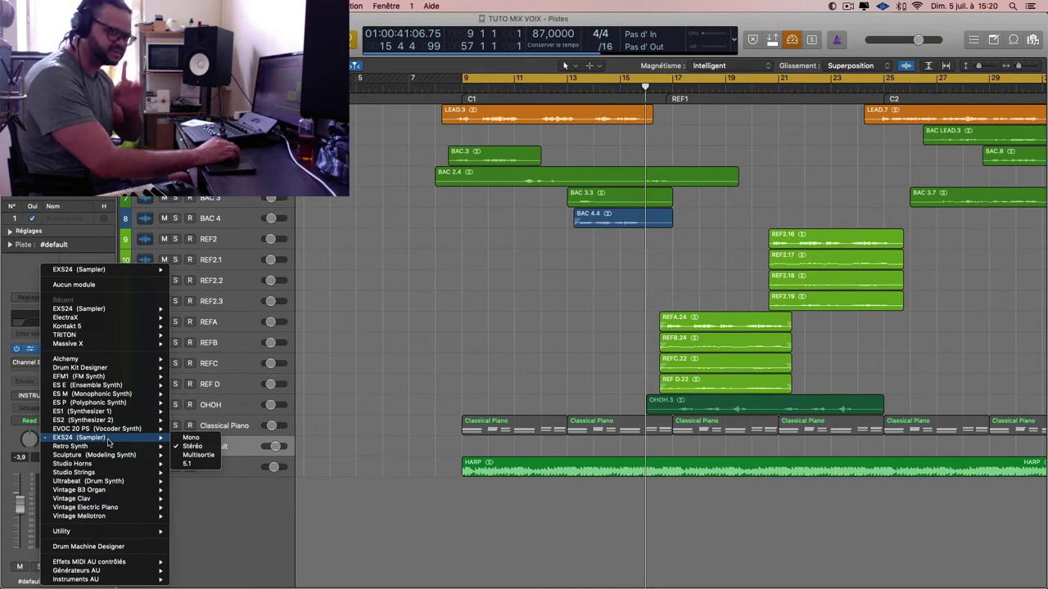
{"action": "left_click", "coordinate": [403, 301]}
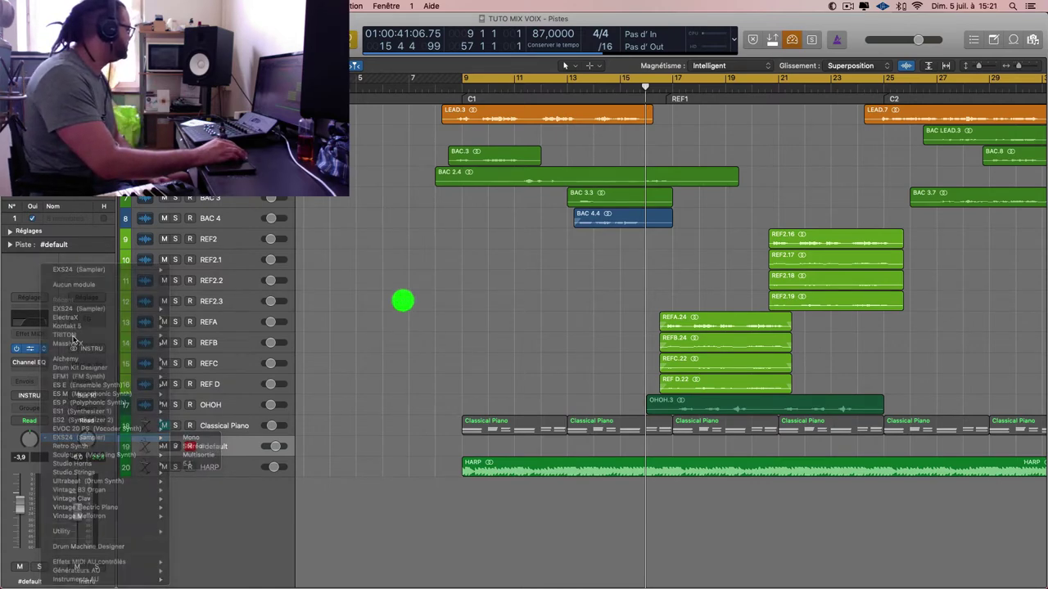
- Reopen the EXS24 on track 19 with no instrument loaded and open its instrument editor
{"action": "left_click", "coordinate": [34, 350]}
{"action": "left_click_drag", "start_coordinate": [863, 85], "coordinate": [713, 65]}
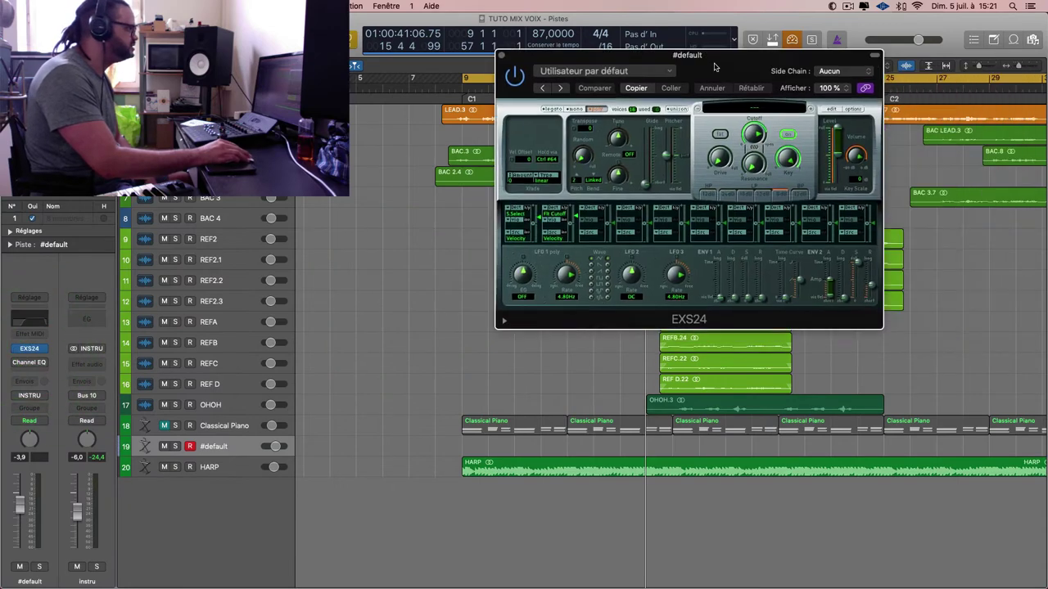
{"action": "left_click", "coordinate": [740, 107]}
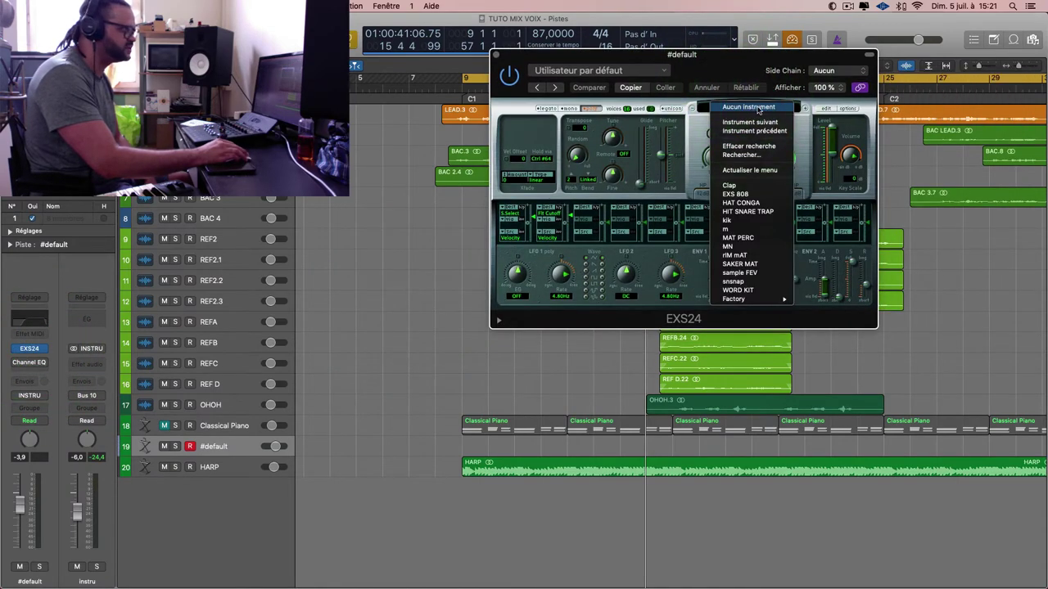
{"action": "left_click", "coordinate": [767, 107]}
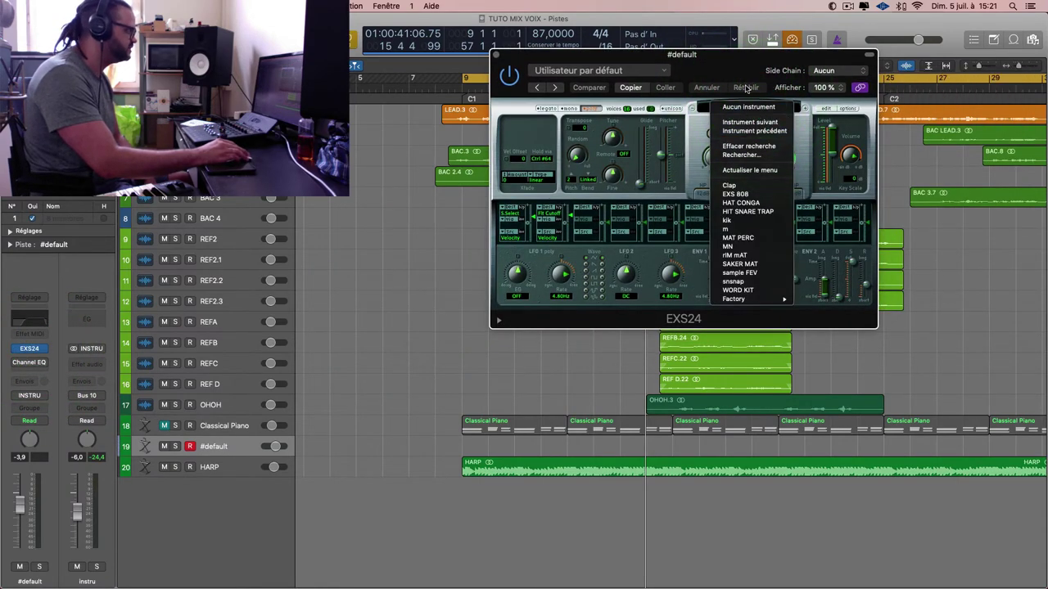
{"action": "left_click", "coordinate": [779, 132]}
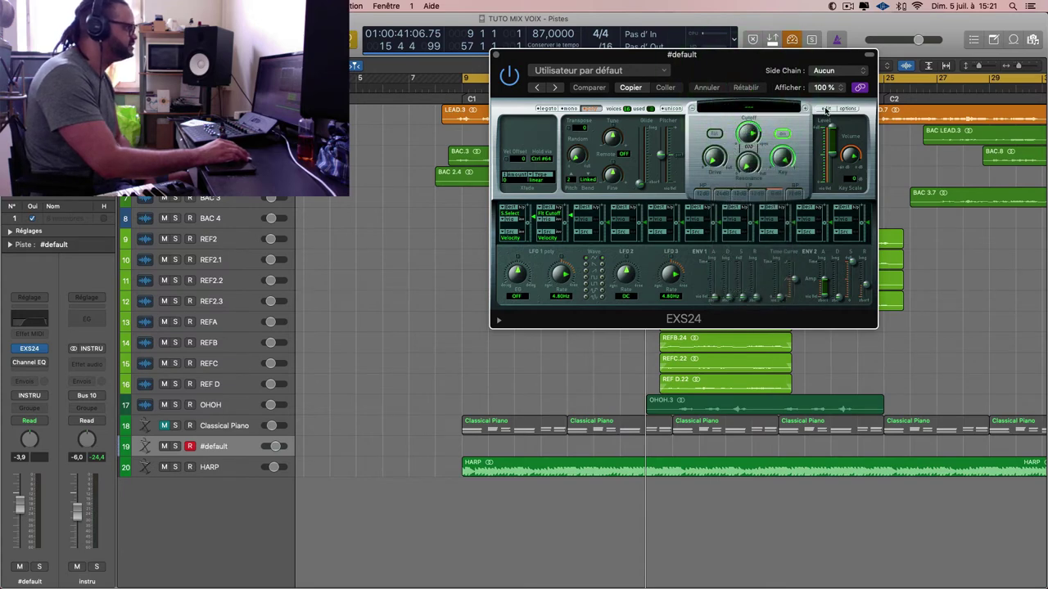
{"action": "left_click", "coordinate": [822, 112]}
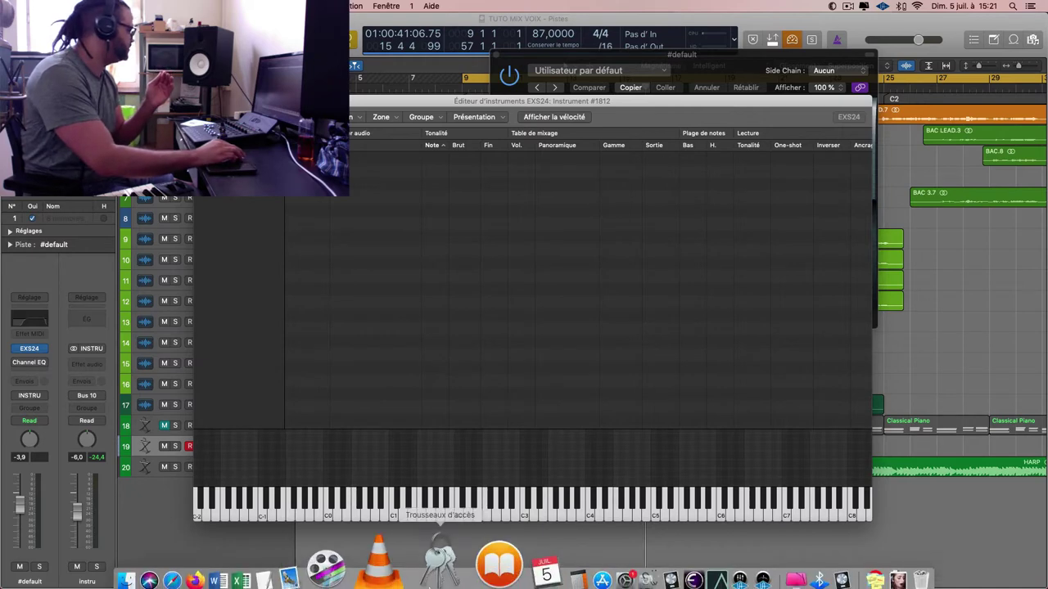
- Switch to the Finder and open the samples &kits folder inside SAMPLES on Disque A
{"action": "left_click", "coordinate": [189, 580]}
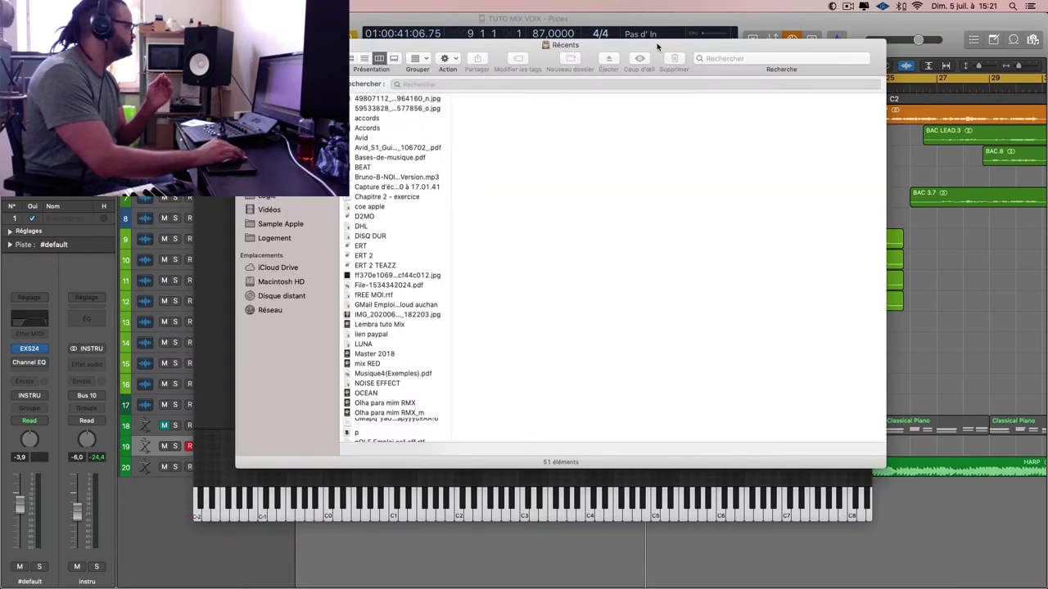
{"action": "left_click_drag", "start_coordinate": [656, 46], "coordinate": [771, 47]}
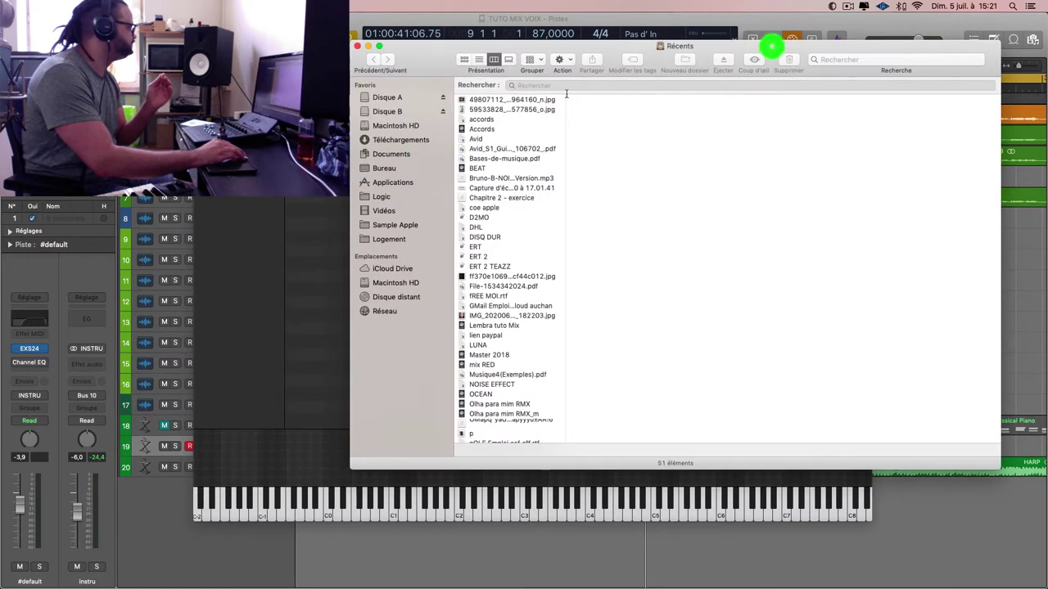
{"action": "left_click", "coordinate": [413, 98]}
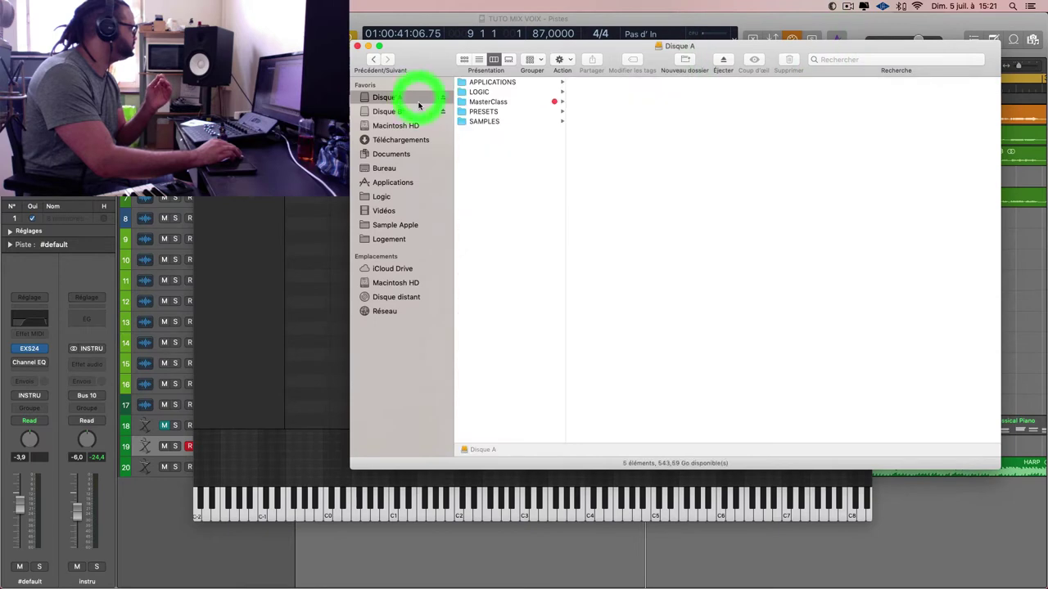
{"action": "left_click", "coordinate": [483, 121]}
{"action": "left_click", "coordinate": [630, 86]}
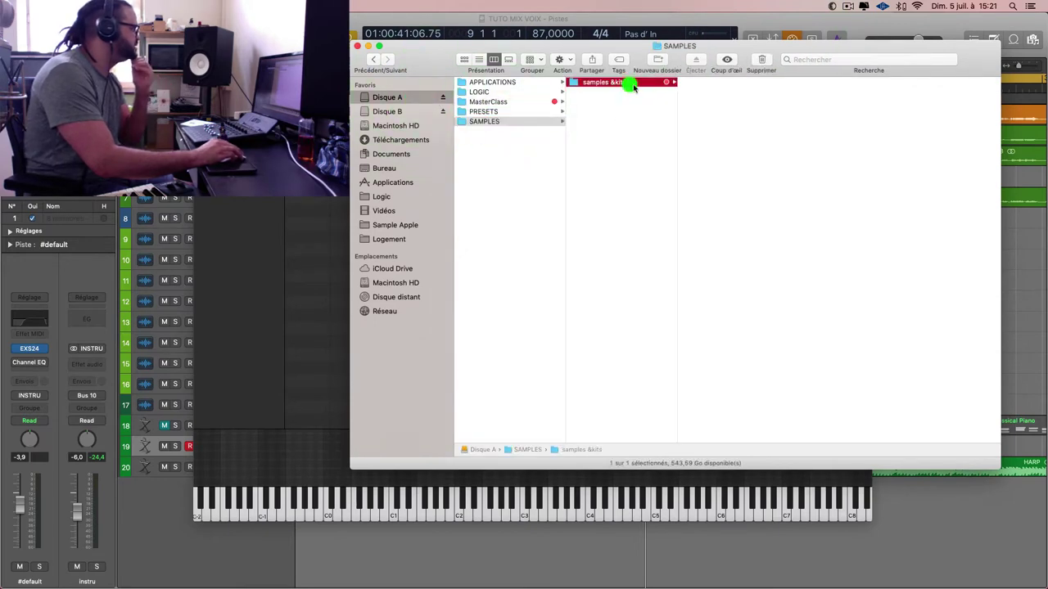
{"action": "left_click_drag", "start_coordinate": [816, 45], "coordinate": [889, 51]}
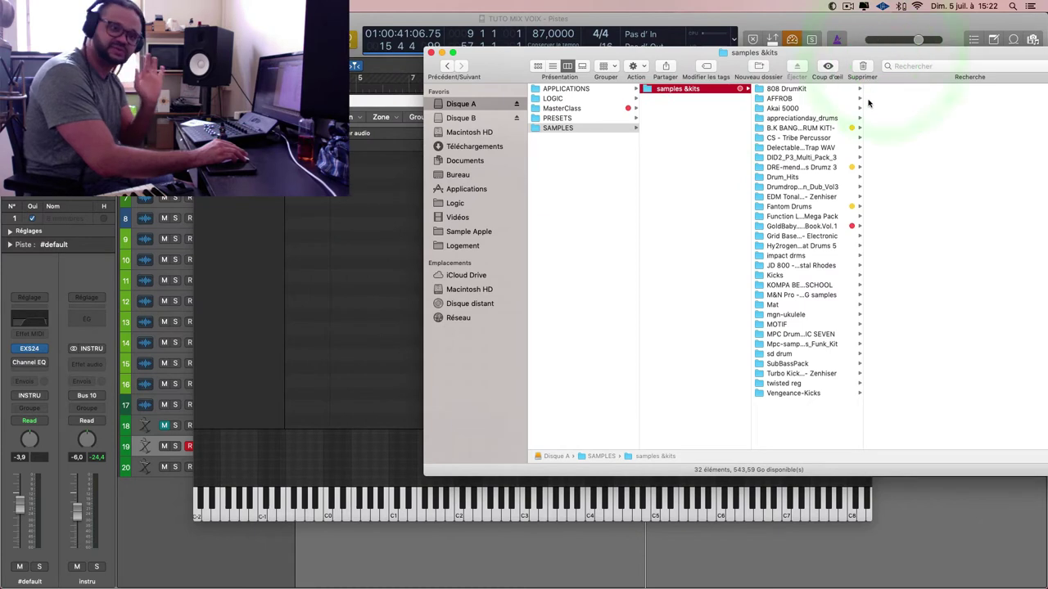
- Look through the drum kit folders and open the CLAPZ folder of the B.K BANGERZ! HEY HATERZ! drum kit
{"action": "left_click", "coordinate": [822, 89]}
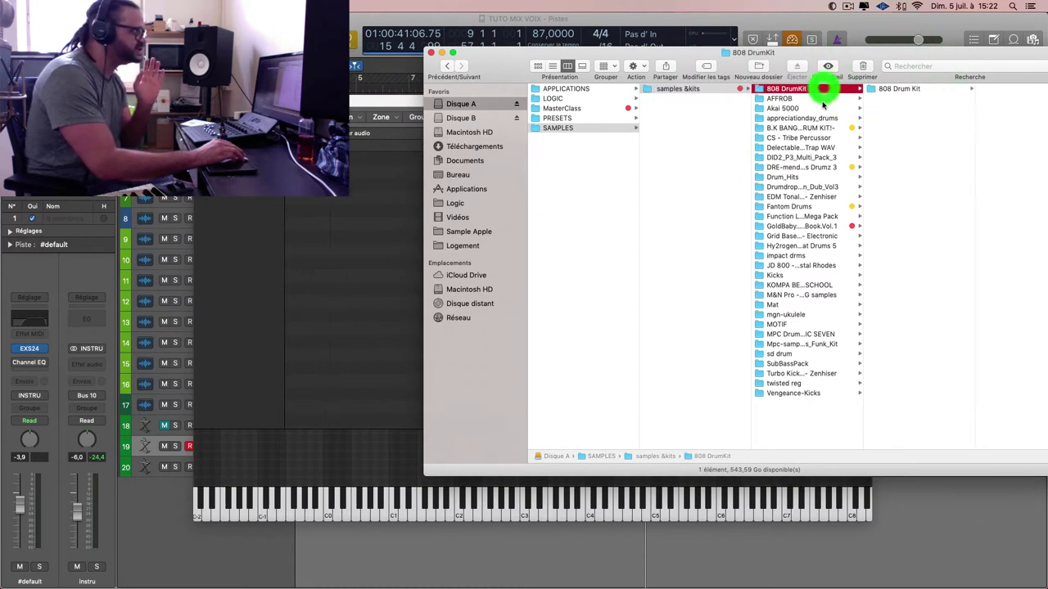
{"action": "left_click", "coordinate": [822, 113]}
{"action": "left_click", "coordinate": [818, 137]}
{"action": "left_click", "coordinate": [818, 147]}
{"action": "left_click", "coordinate": [836, 128]}
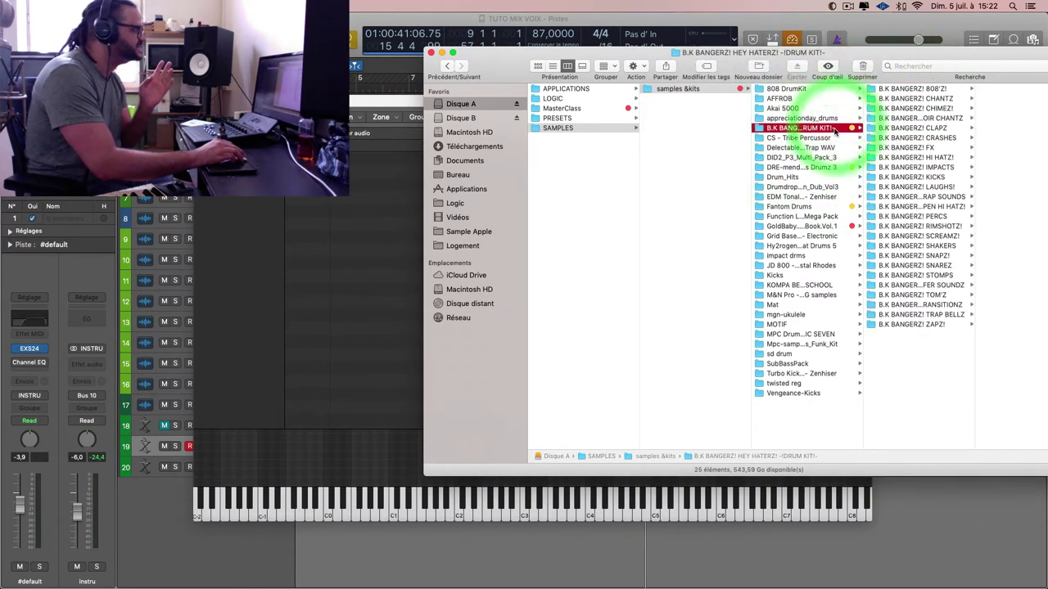
{"action": "left_click", "coordinate": [925, 88]}
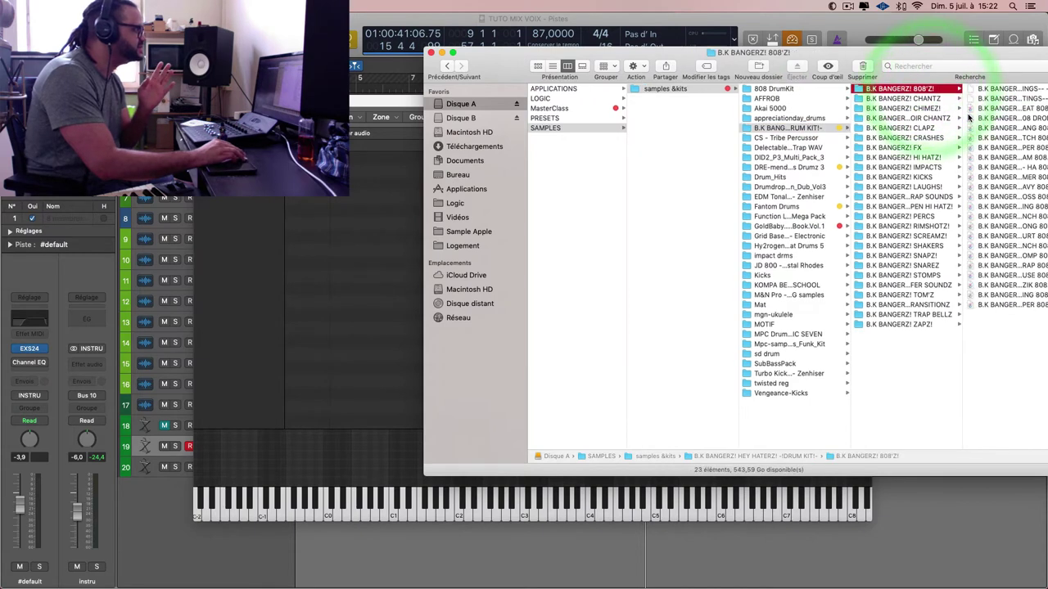
{"action": "left_click", "coordinate": [818, 119]}
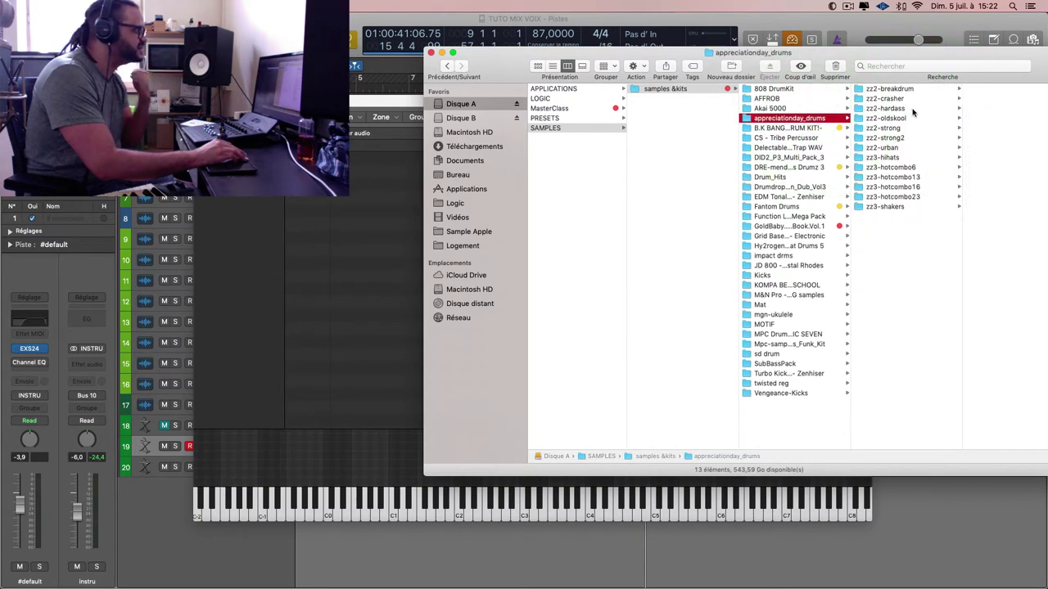
{"action": "left_click", "coordinate": [823, 128]}
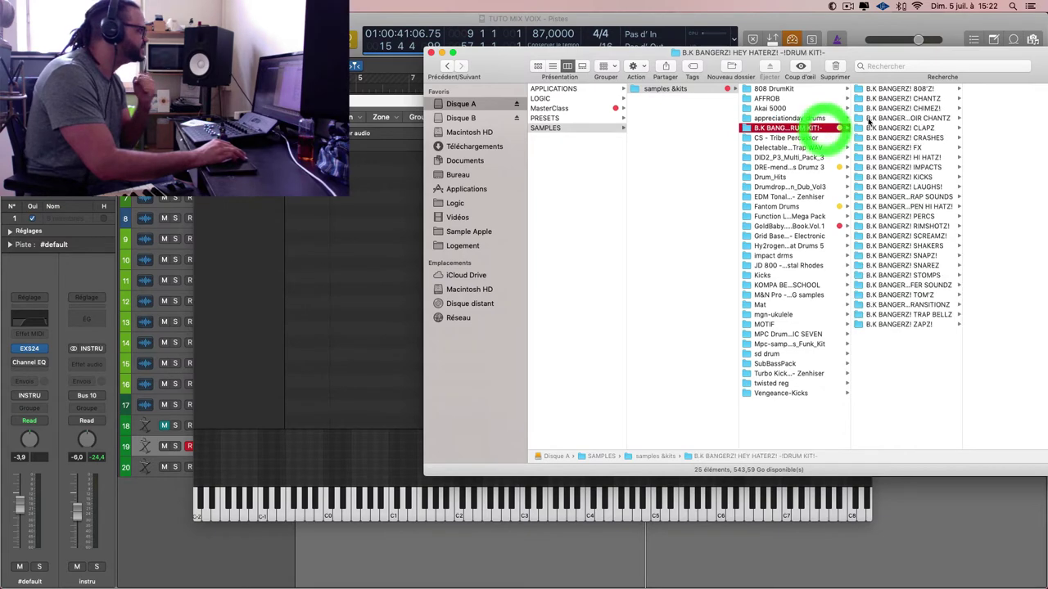
{"action": "left_click", "coordinate": [931, 130]}
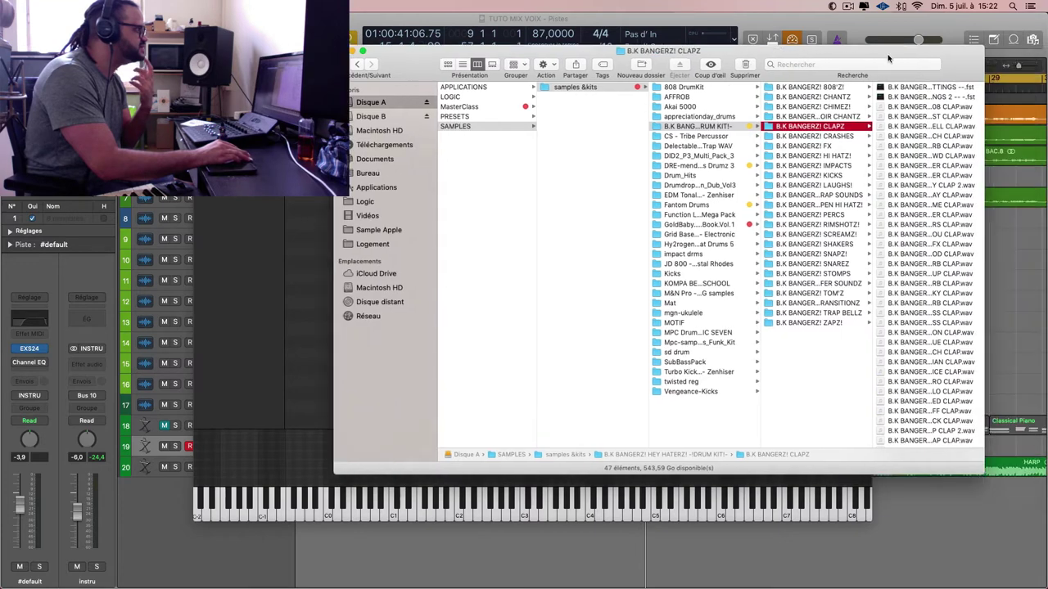
- Preview the B.K BANGERZ - BITCH CLAP.wav and CLEAN REVERB CLAP.wav samples
{"action": "left_click", "coordinate": [889, 136]}
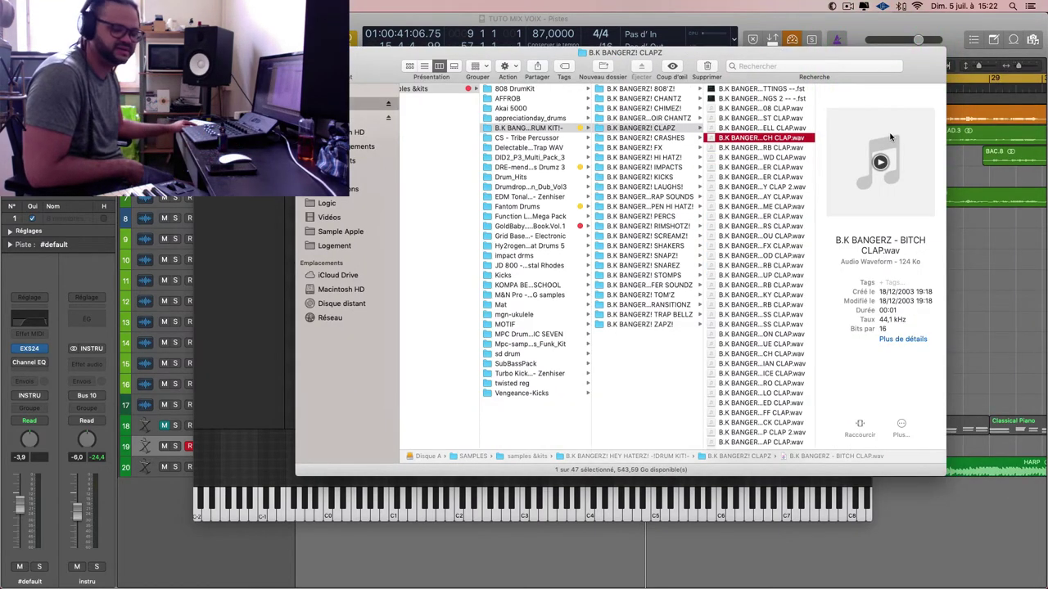
{"action": "key", "text": "space"}
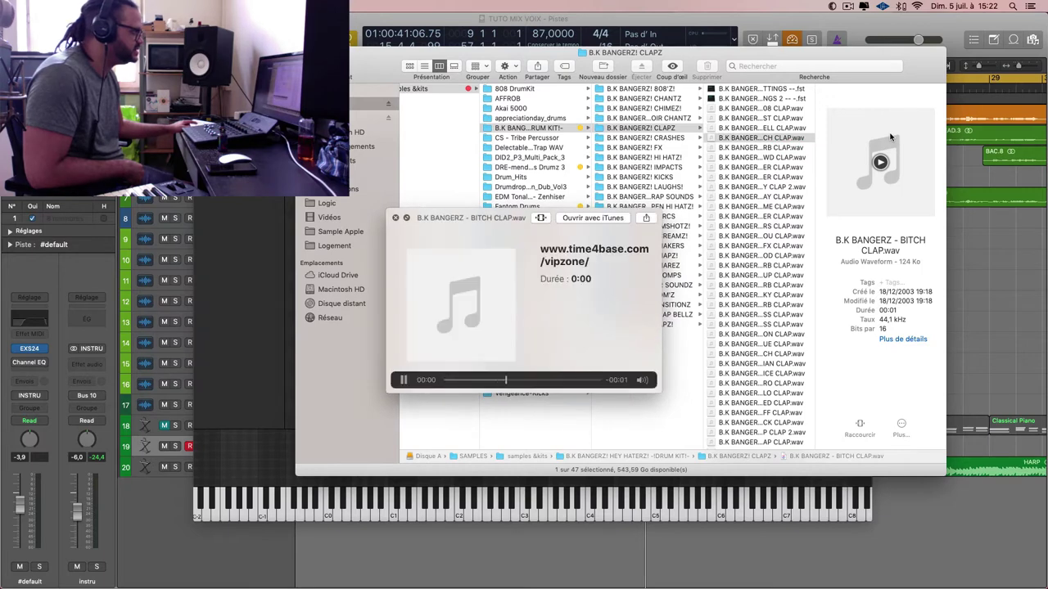
{"action": "key", "text": "space"}
{"action": "left_click", "coordinate": [763, 147]}
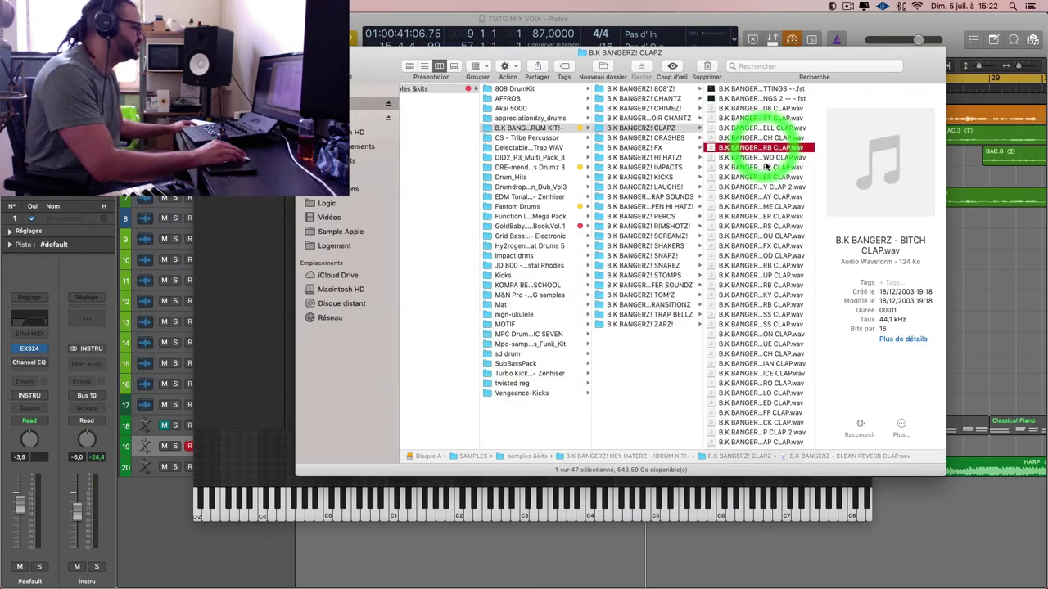
{"action": "key", "text": "space"}
{"action": "key", "text": "space"}
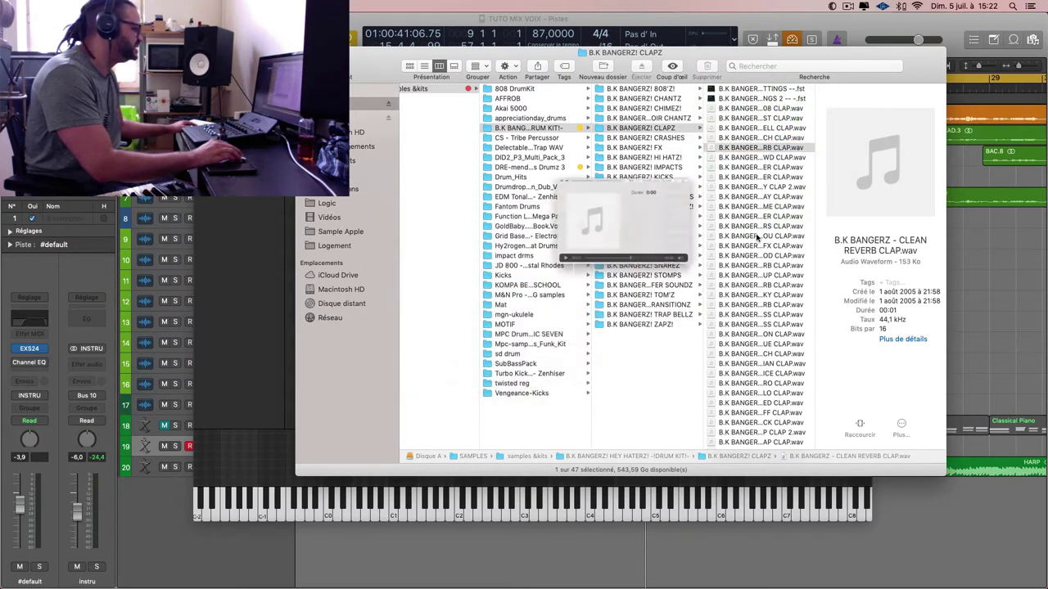
- Preview the B.K BANGERZ - DELAY CLAP 2.wav and GOOD CLAP.wav samples
{"action": "left_click", "coordinate": [765, 186]}
{"action": "key", "text": "space"}
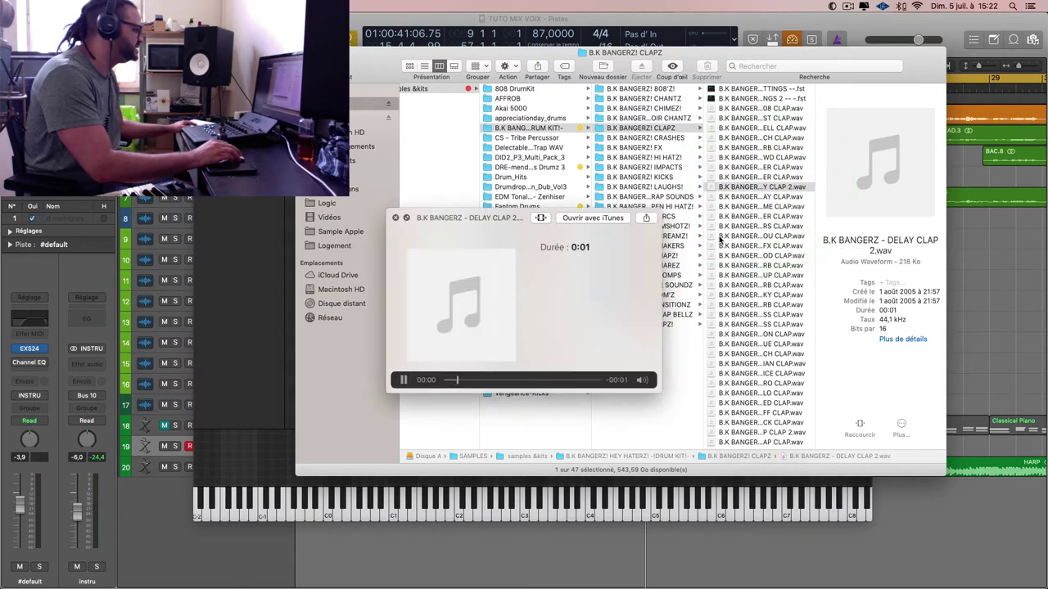
{"action": "key", "text": "space"}
{"action": "left_click", "coordinate": [766, 256]}
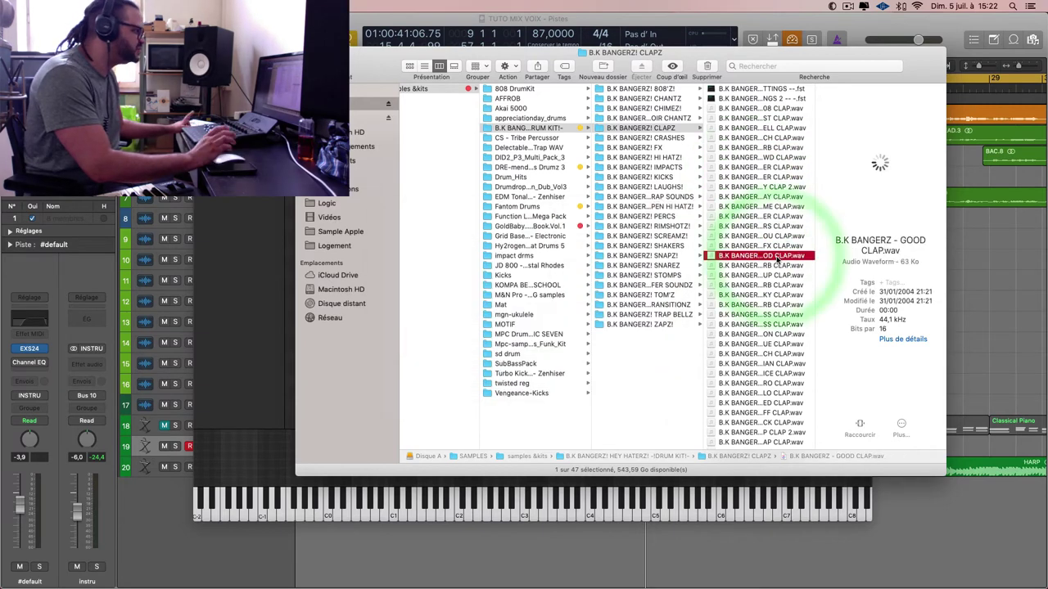
{"action": "key", "text": "space"}
{"action": "key", "text": "space"}
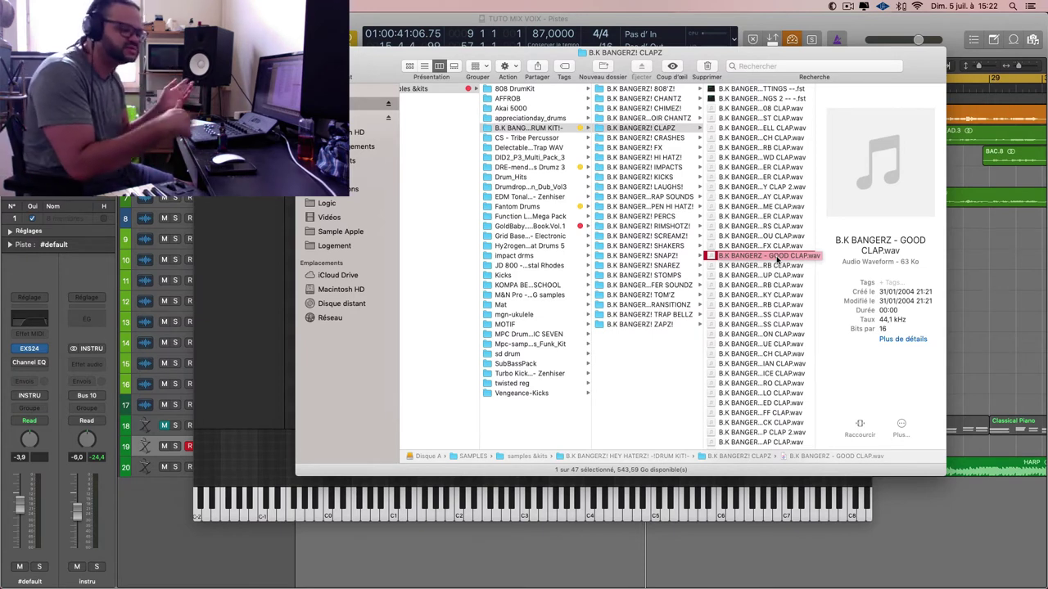
{"action": "key", "text": "space"}
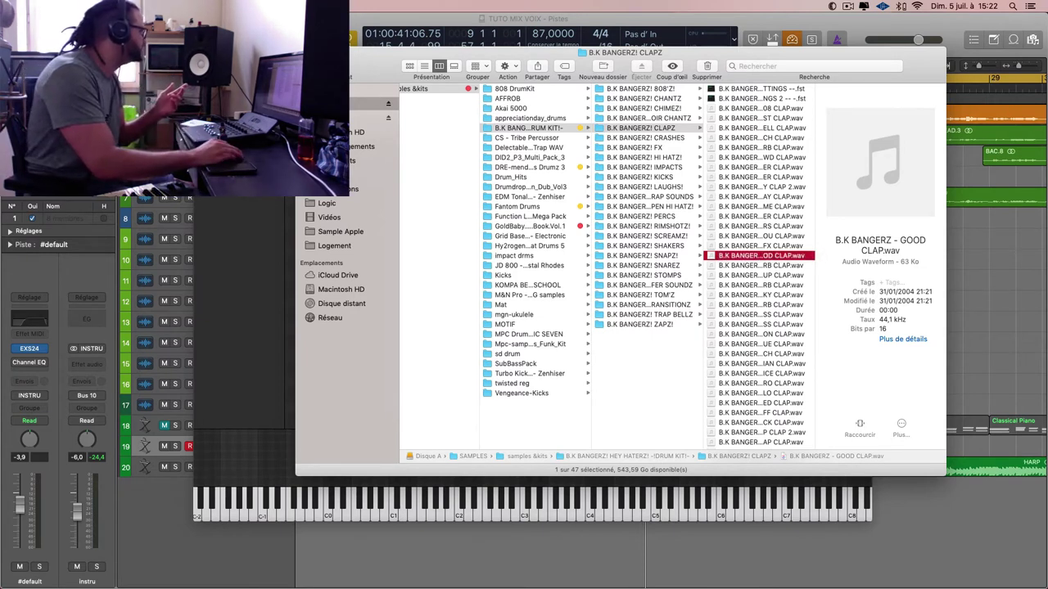
- Switch back to Logic Pro X and enter the account password to authorize installing the downloaded instruments and sounds
{"action": "key", "text": "super+Tab"}
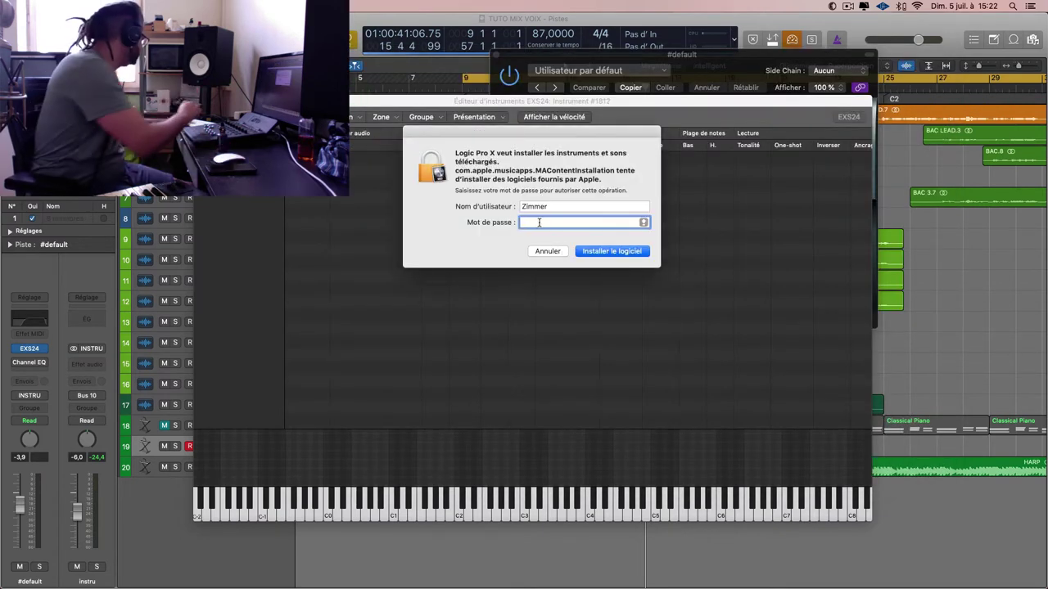
{"action": "type", "text": "•••"}
{"action": "key", "text": "Return"}
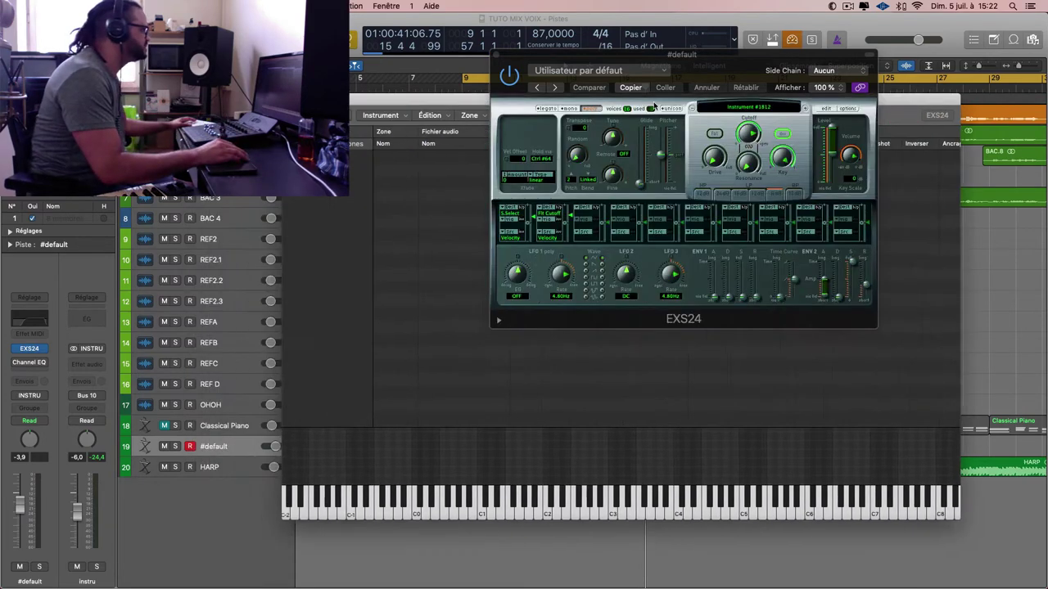
{"action": "left_click", "coordinate": [655, 103]}
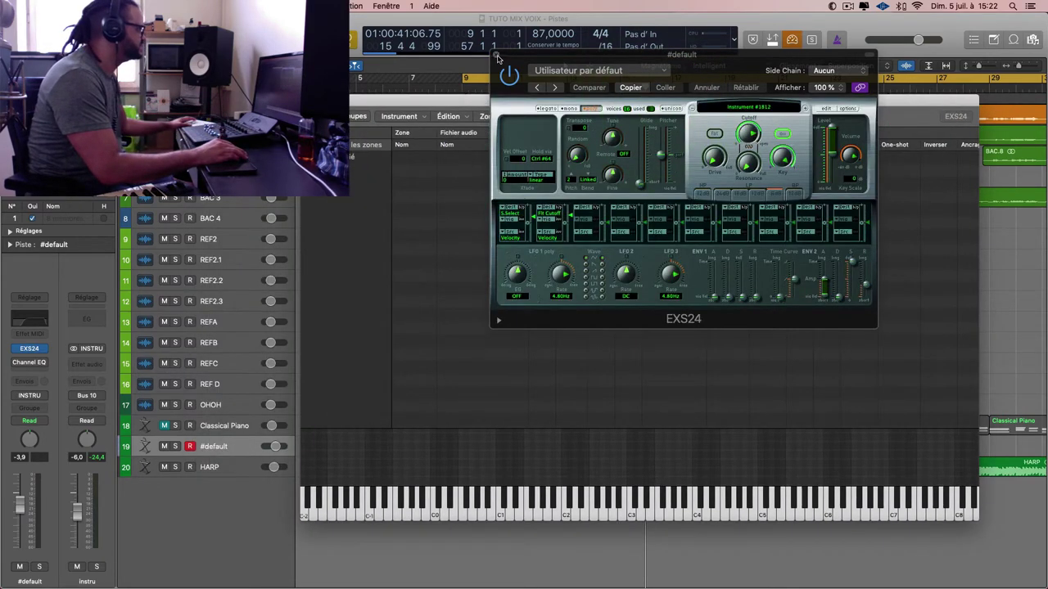
{"action": "left_click_drag", "start_coordinate": [740, 67], "coordinate": [761, 93]}
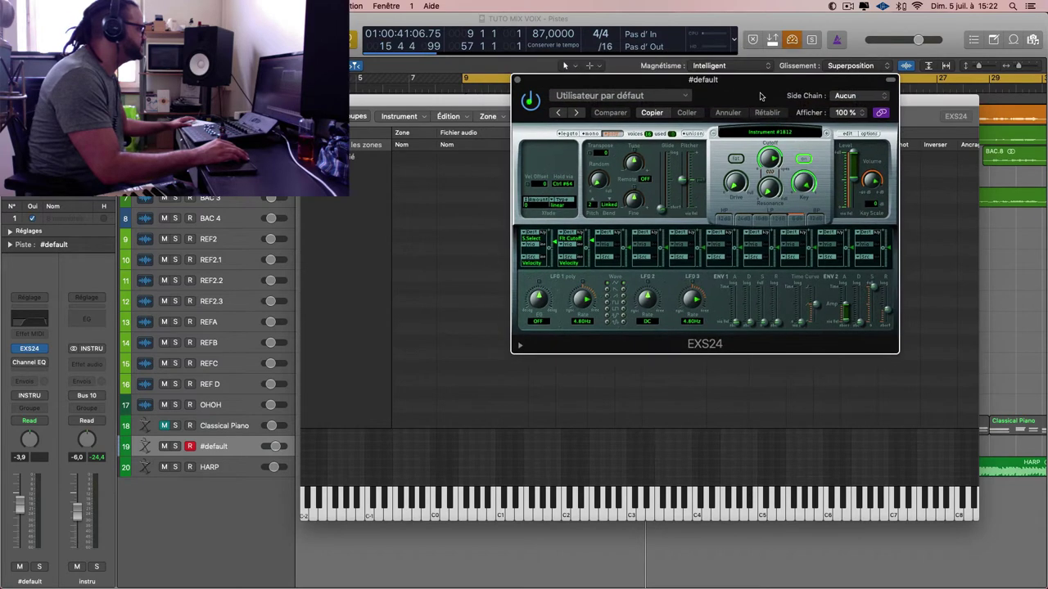
{"action": "left_click", "coordinate": [923, 211]}
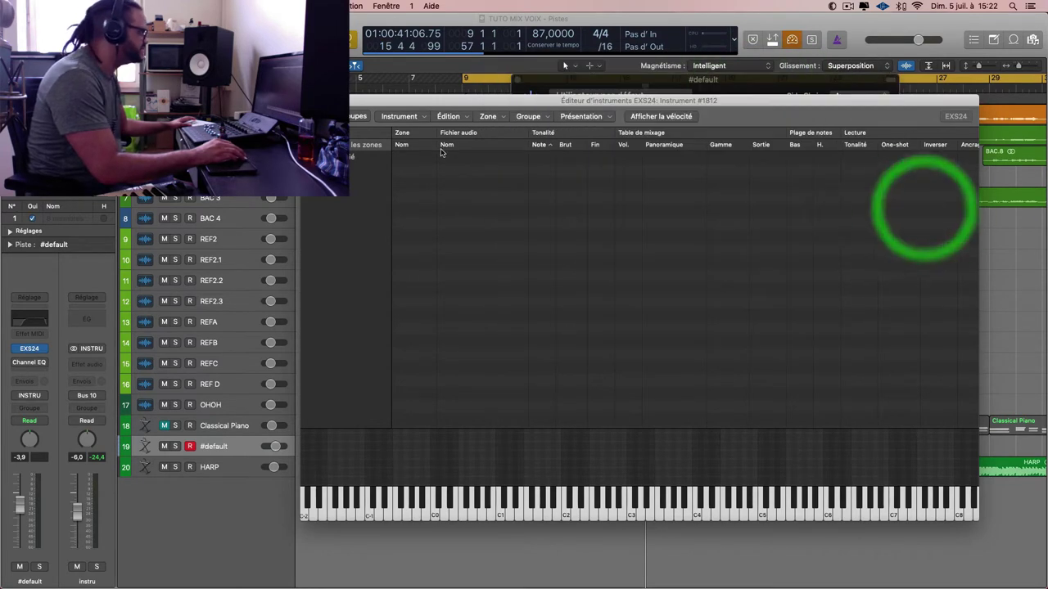
{"action": "left_click", "coordinate": [449, 116]}
{"action": "left_click", "coordinate": [489, 117]}
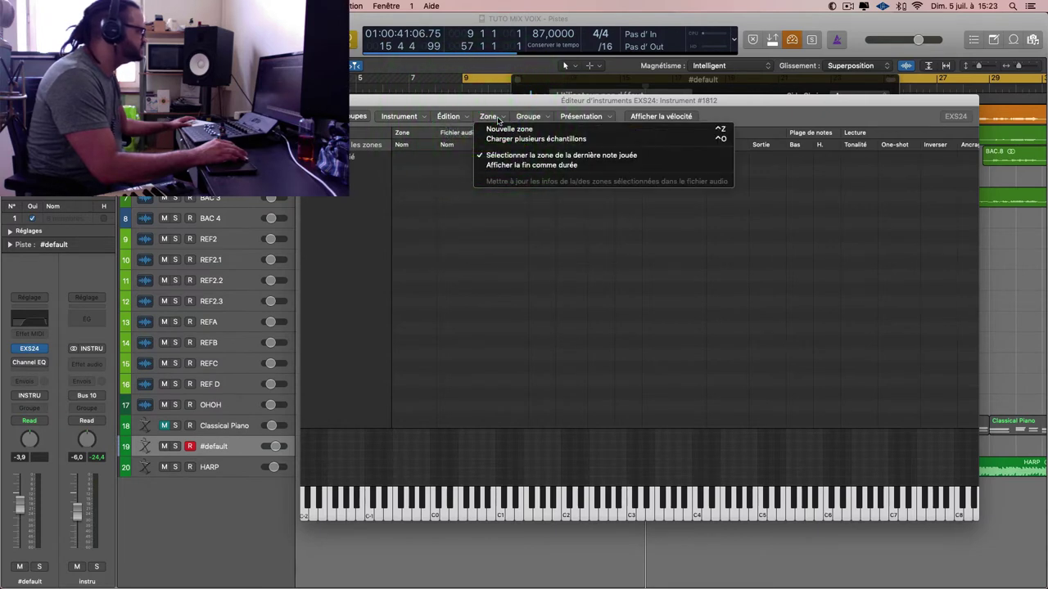
{"action": "left_click", "coordinate": [537, 139]}
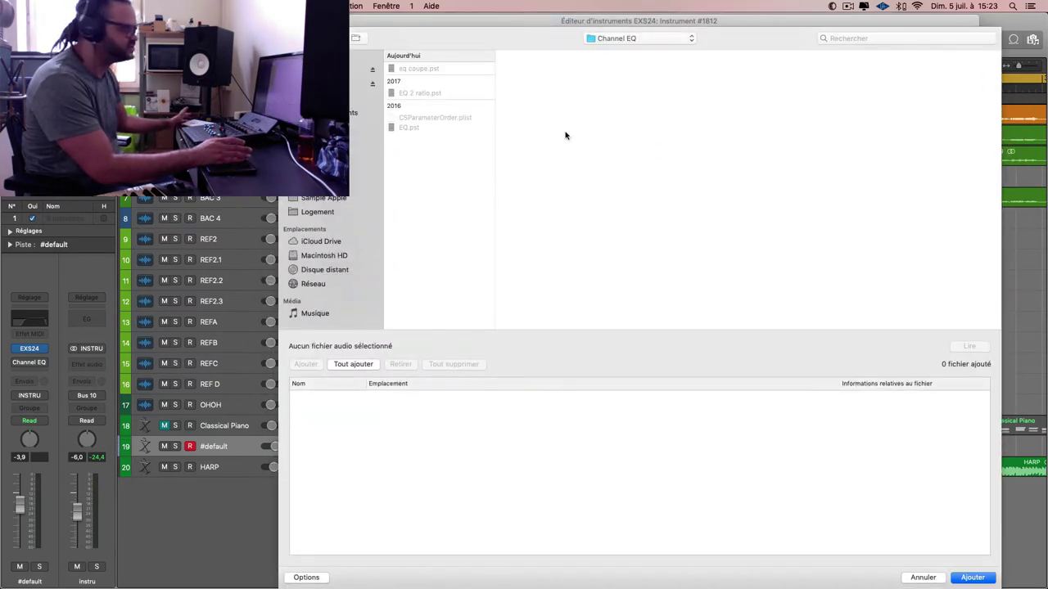
{"action": "key", "text": "Escape"}
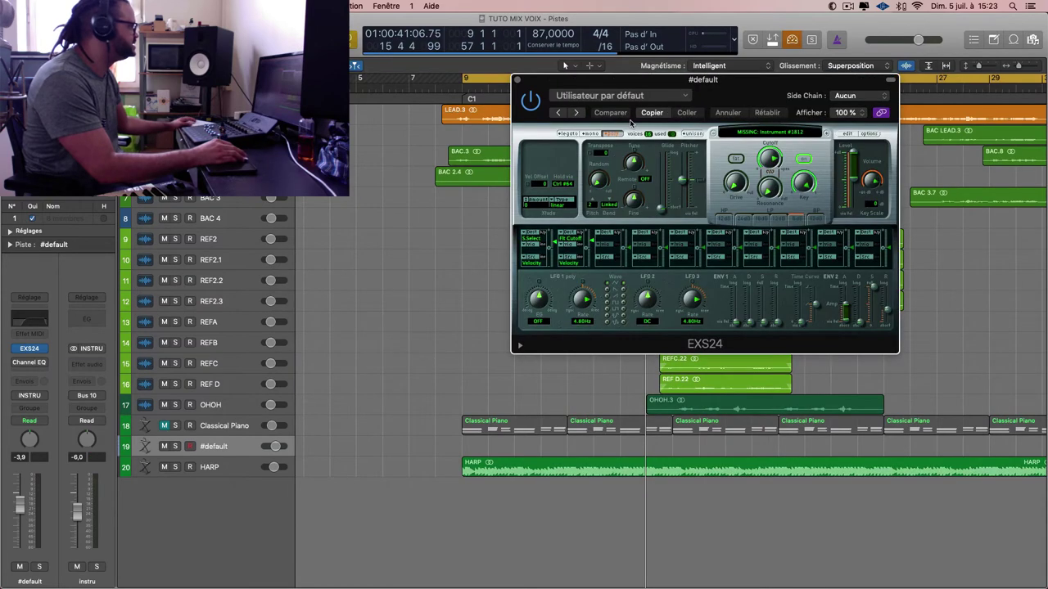
- Open a new instrument in the EXS24 instrument editor and start loading multiple samples into it
{"action": "left_click_drag", "start_coordinate": [745, 90], "coordinate": [673, 84]}
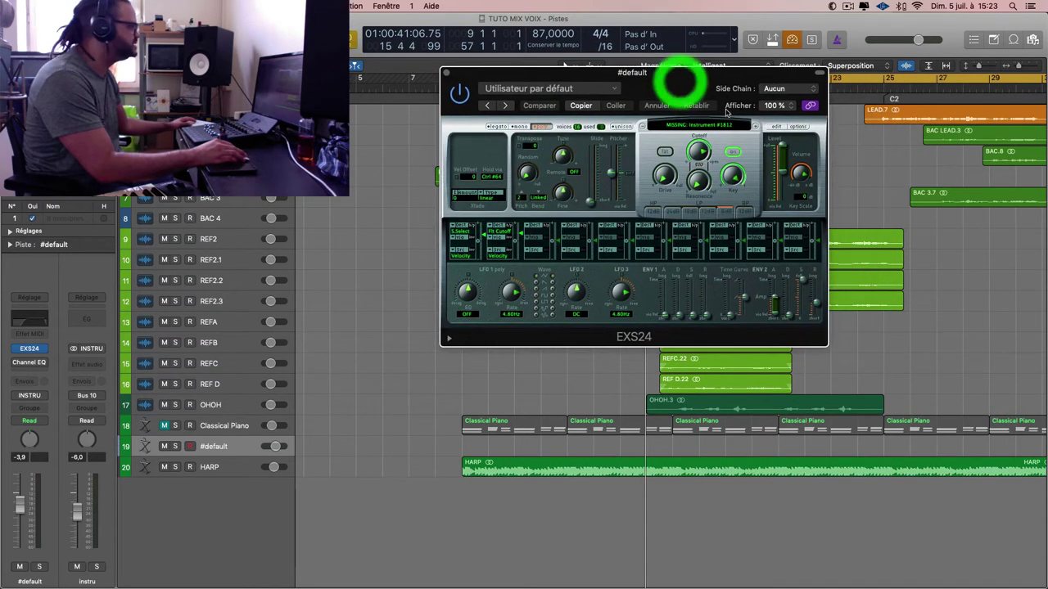
{"action": "left_click", "coordinate": [713, 125]}
{"action": "left_click", "coordinate": [775, 127]}
{"action": "left_click", "coordinate": [775, 127]}
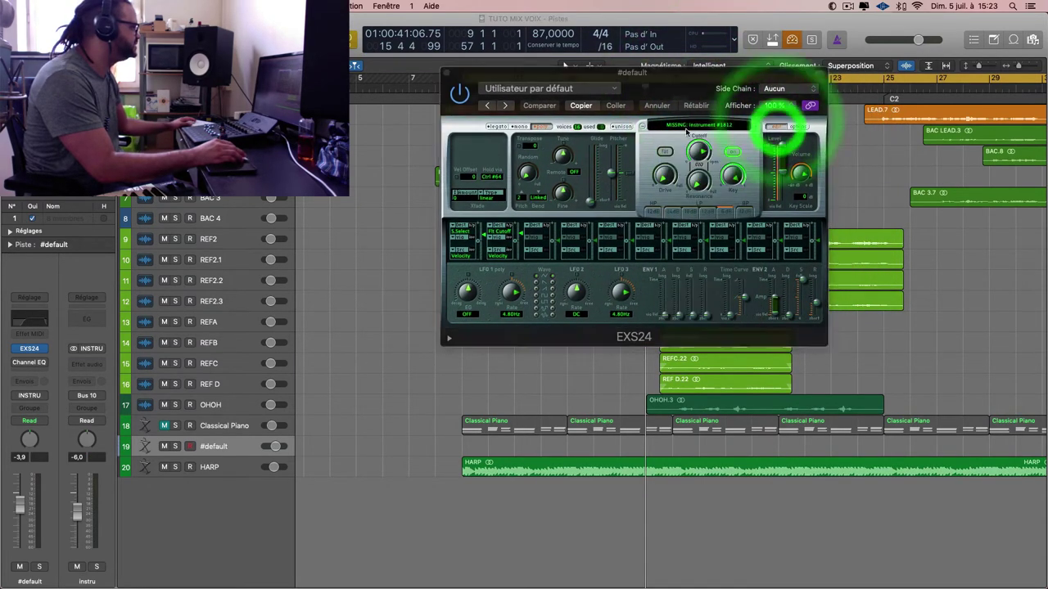
{"action": "left_click", "coordinate": [488, 116]}
{"action": "left_click", "coordinate": [533, 139]}
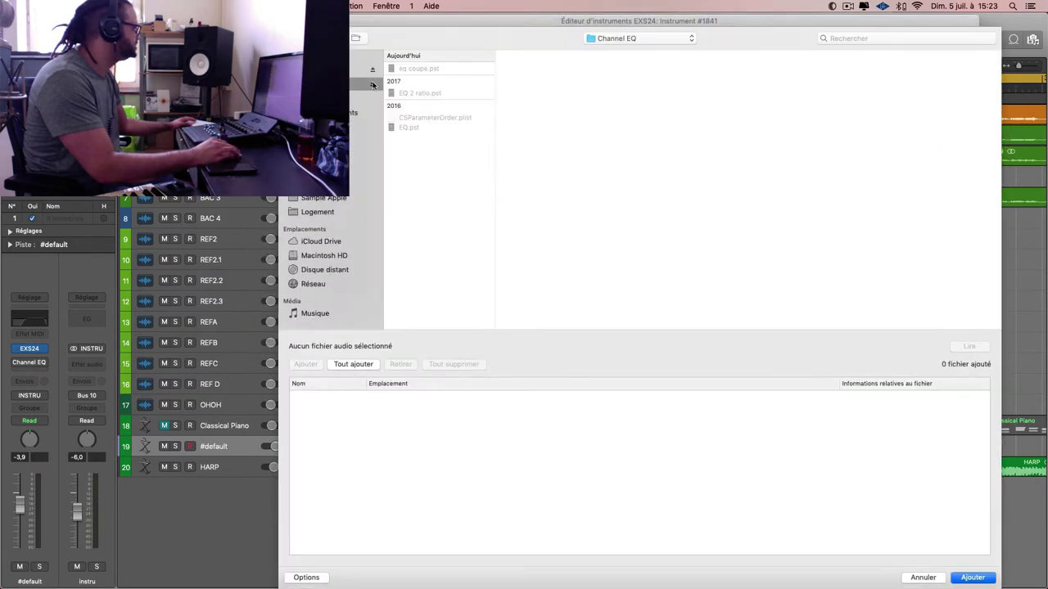
- Browse Disque A to the SAMPLES / samples &kits folder and open the M&N Pro samples folder
{"action": "left_click", "coordinate": [369, 84]}
{"action": "left_click", "coordinate": [364, 66]}
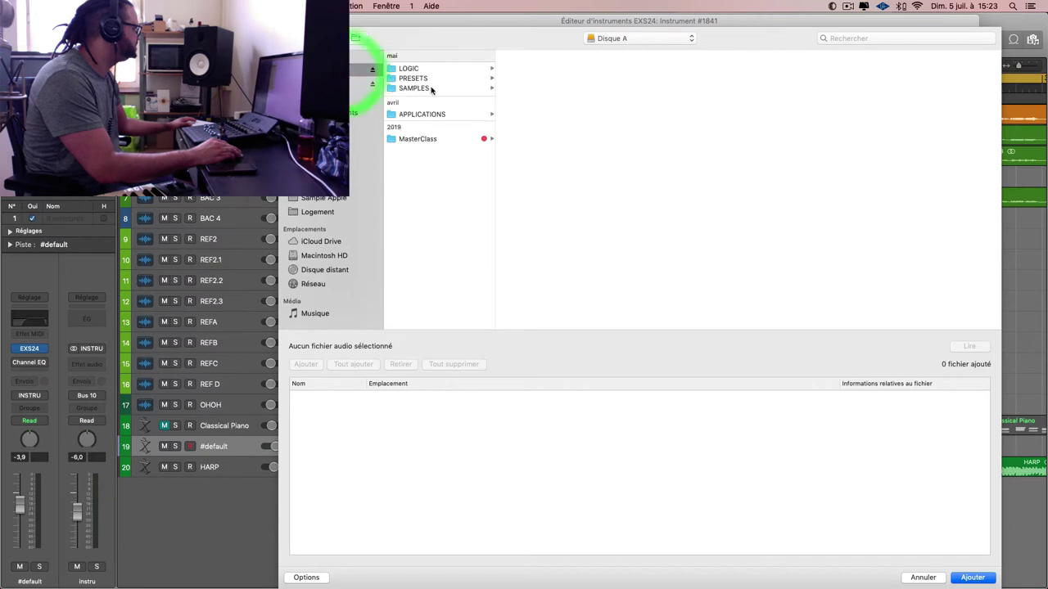
{"action": "left_click", "coordinate": [413, 87]}
{"action": "left_click", "coordinate": [554, 67]}
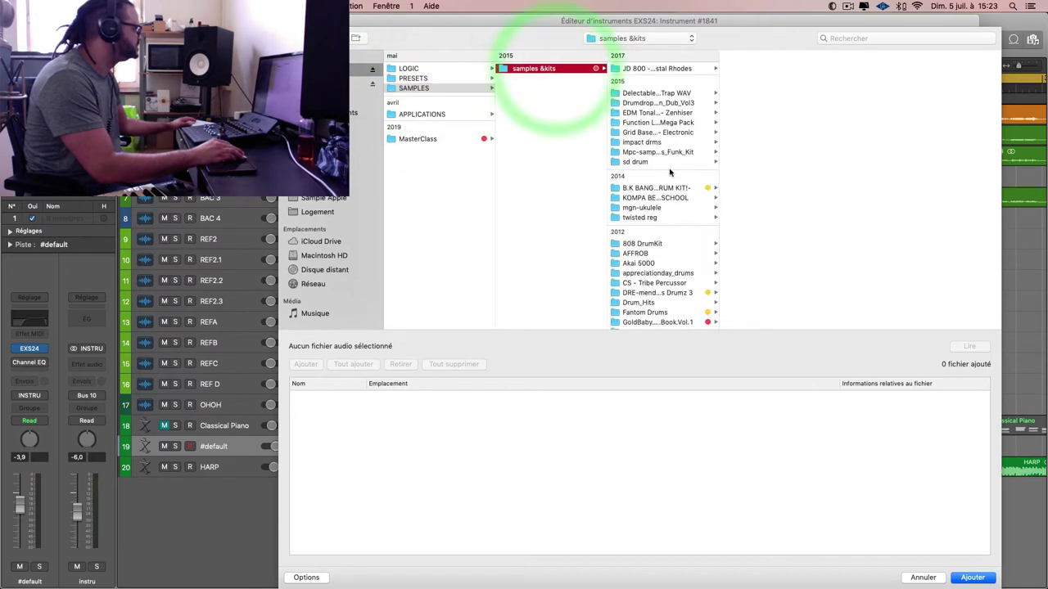
{"action": "scroll", "coordinate": [678, 237], "scroll_direction": "down", "scroll_amount": 5}
{"action": "scroll", "coordinate": [677, 241], "scroll_direction": "down", "scroll_amount": 1}
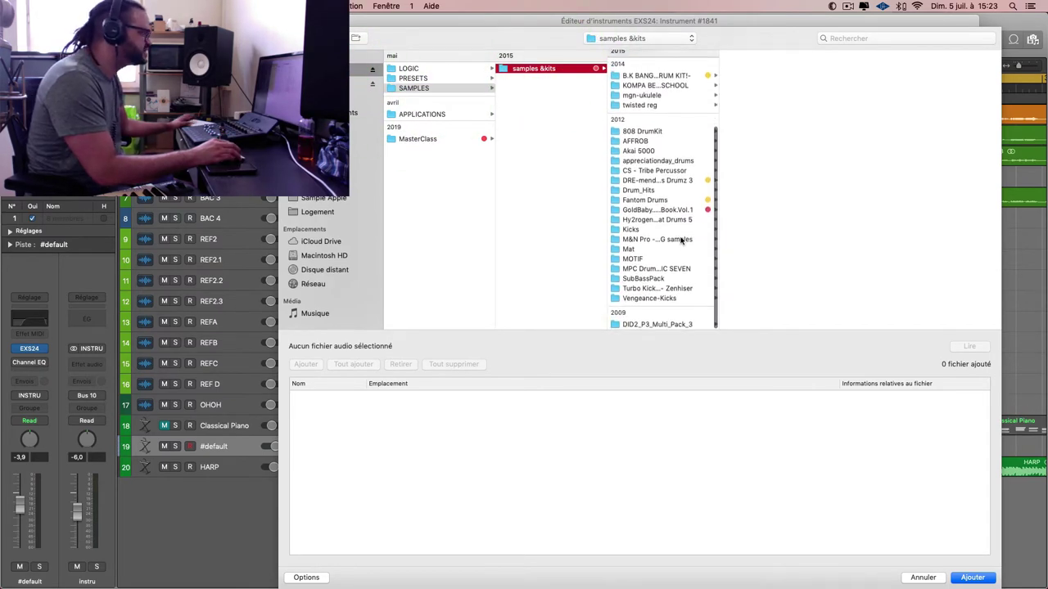
{"action": "left_click", "coordinate": [684, 240]}
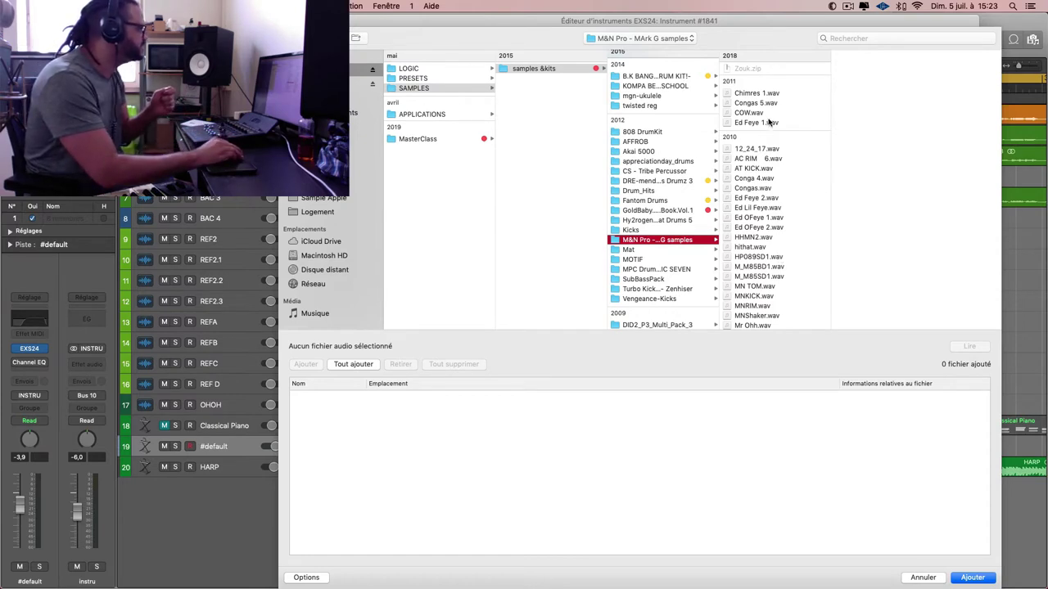
- Add all the folder's WAV samples to the instrument as contiguous zones, each 1 note wide, starting at C1
{"action": "left_click_drag", "start_coordinate": [786, 96], "coordinate": [789, 334]}
{"action": "left_click_drag", "start_coordinate": [789, 334], "coordinate": [789, 334]}
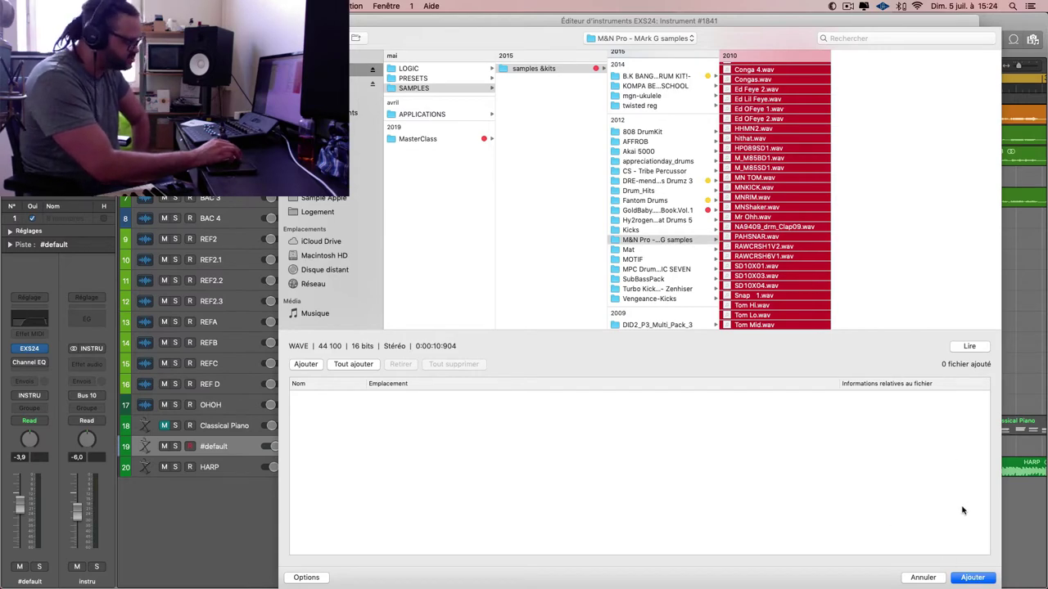
{"action": "left_click", "coordinate": [971, 578]}
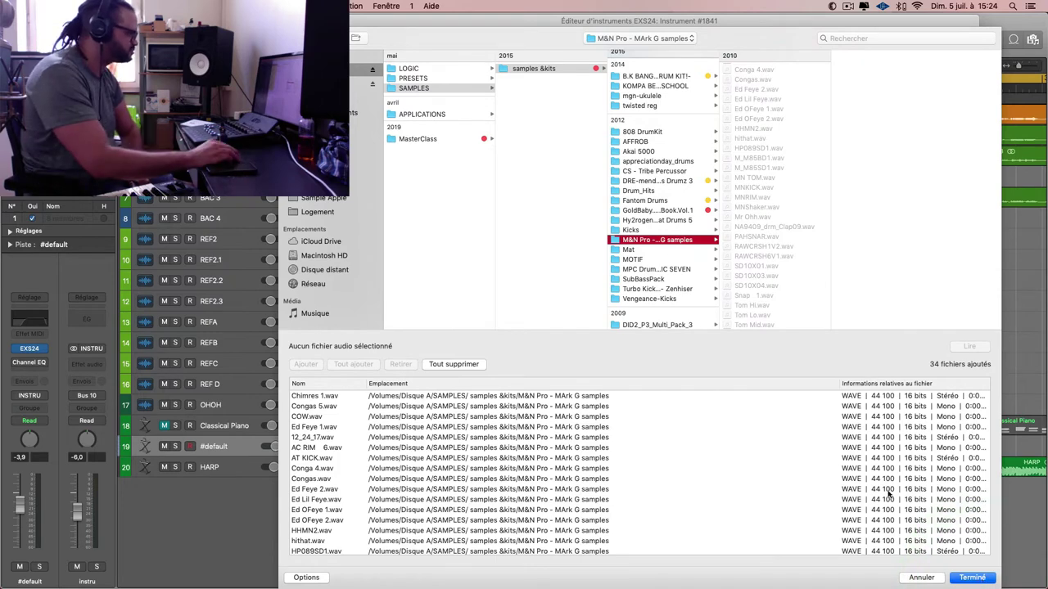
{"action": "scroll", "coordinate": [888, 491], "scroll_direction": "down", "scroll_amount": 5}
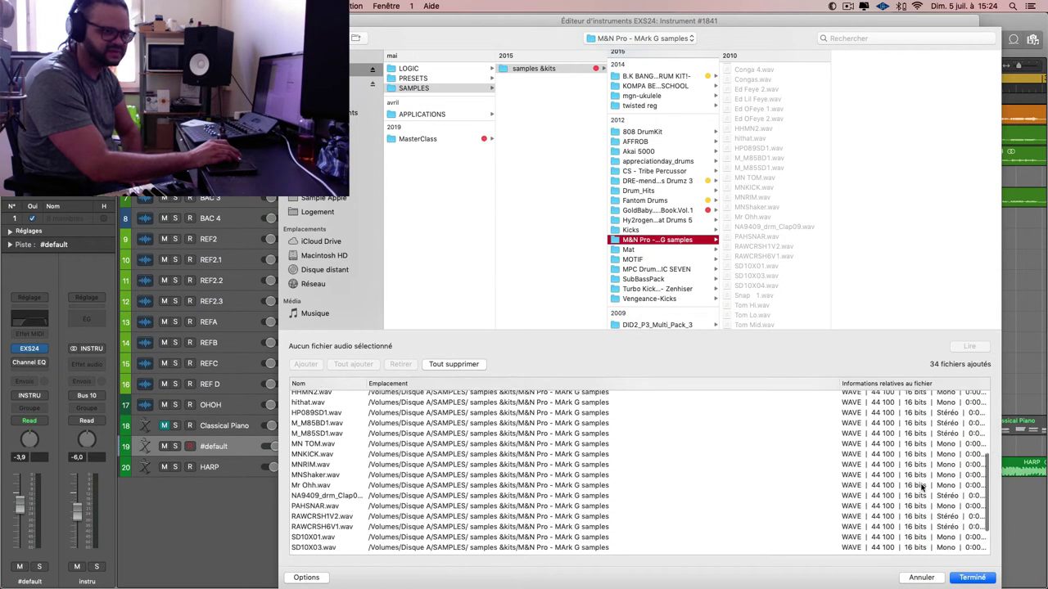
{"action": "scroll", "coordinate": [920, 487], "scroll_direction": "down", "scroll_amount": 3}
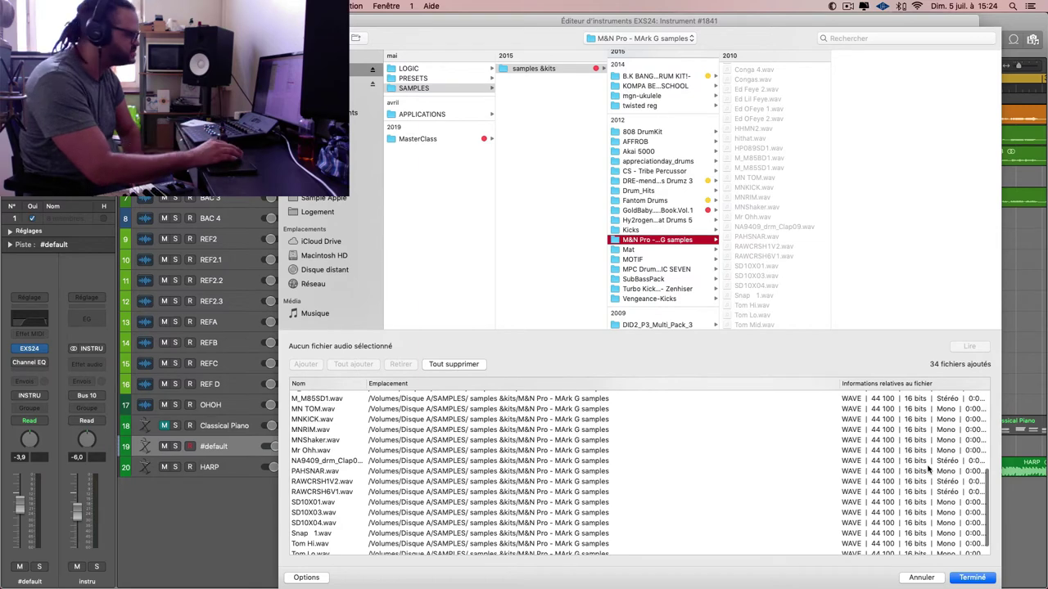
{"action": "scroll", "coordinate": [929, 469], "scroll_direction": "down", "scroll_amount": 1}
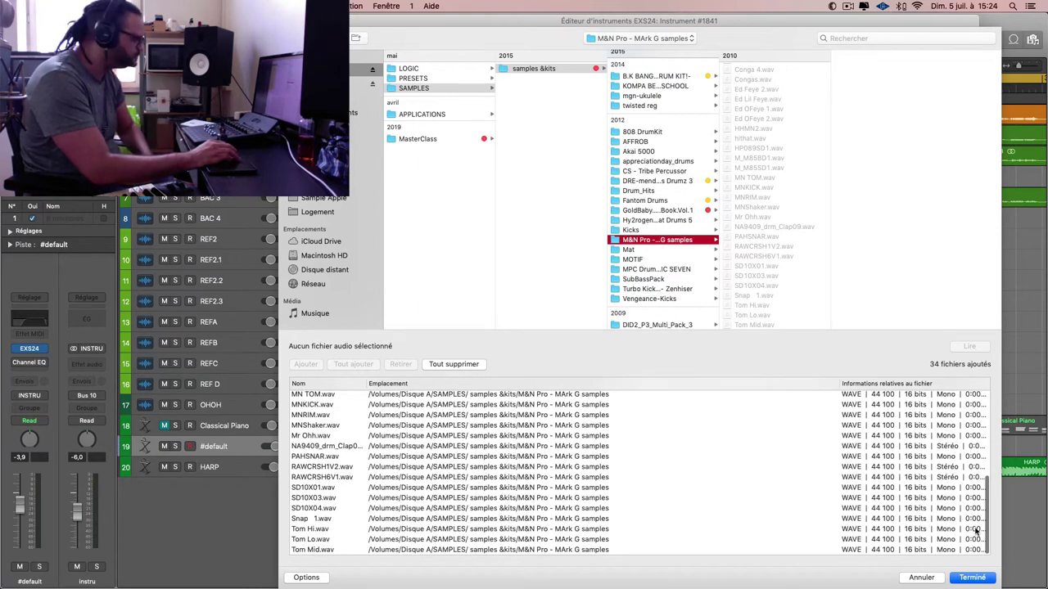
{"action": "left_click", "coordinate": [972, 578]}
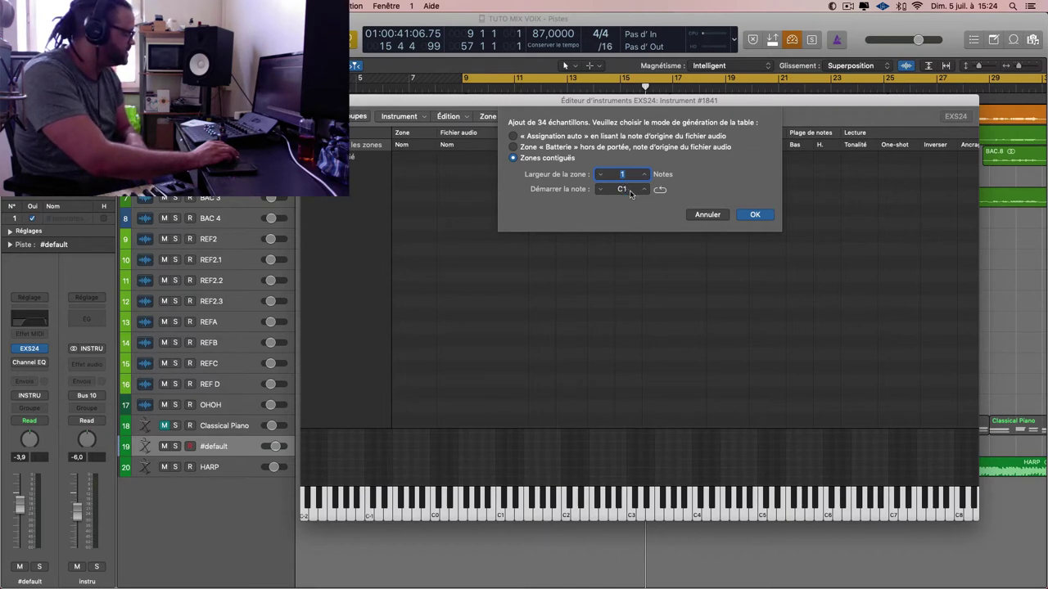
{"action": "left_click", "coordinate": [754, 215]}
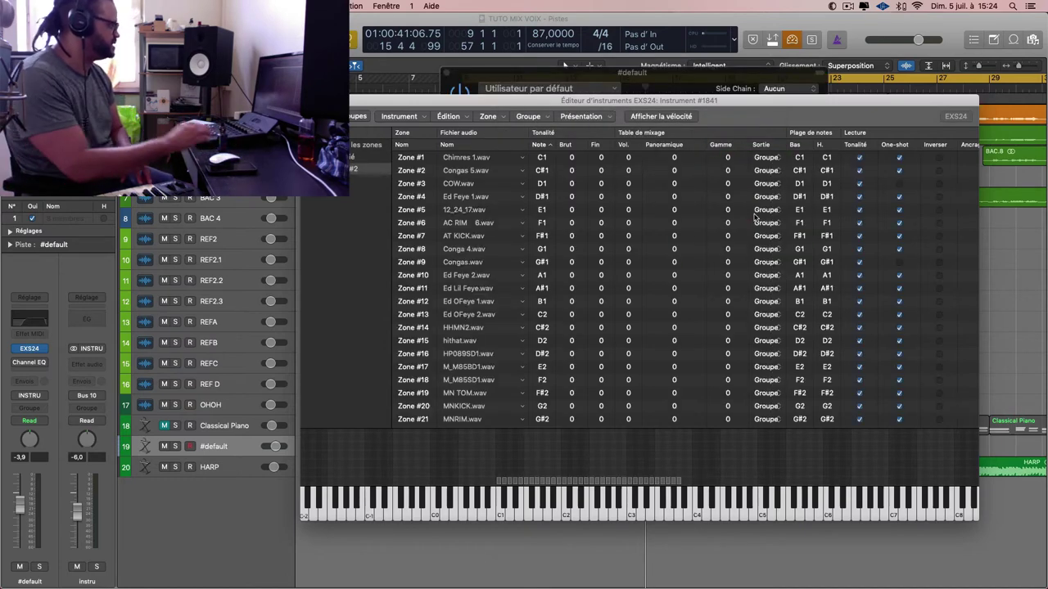
- Audition the samples mapped to C1, C#1 and D1 on the editor's keyboard
{"action": "left_click", "coordinate": [500, 515]}
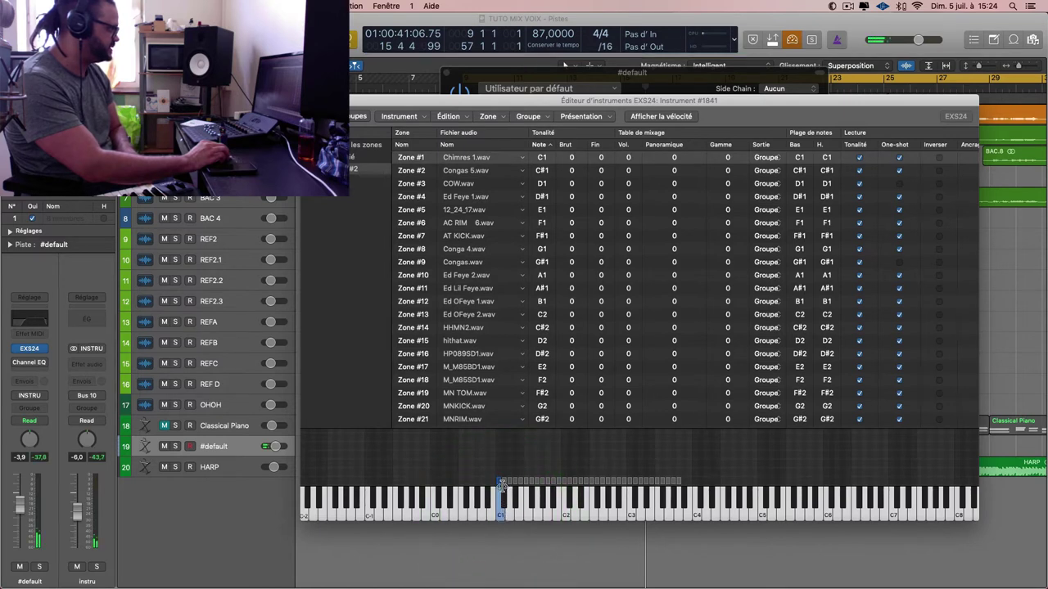
{"action": "left_click", "coordinate": [506, 496]}
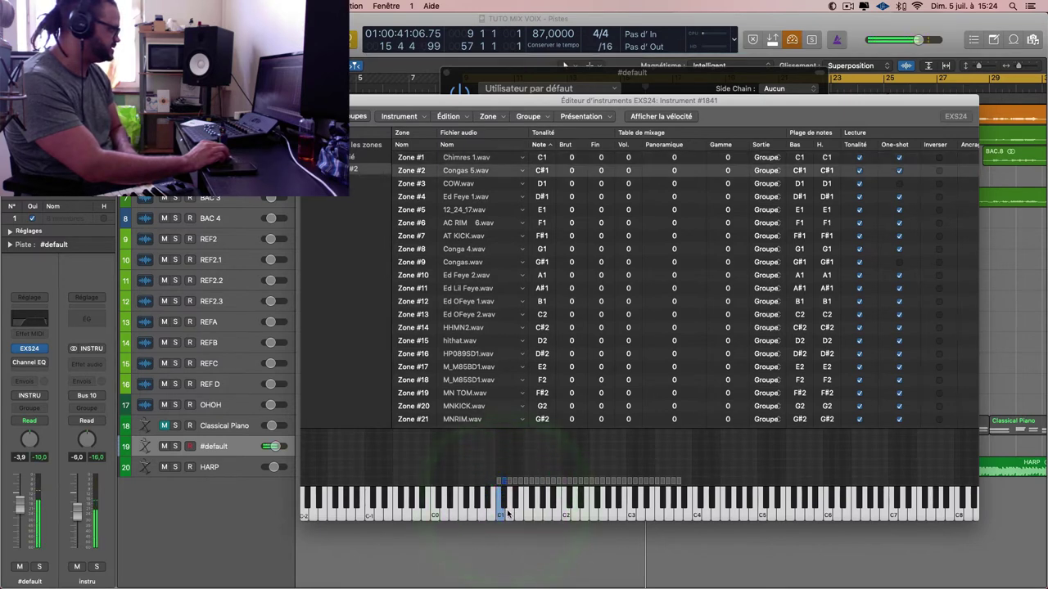
{"action": "left_click", "coordinate": [511, 508]}
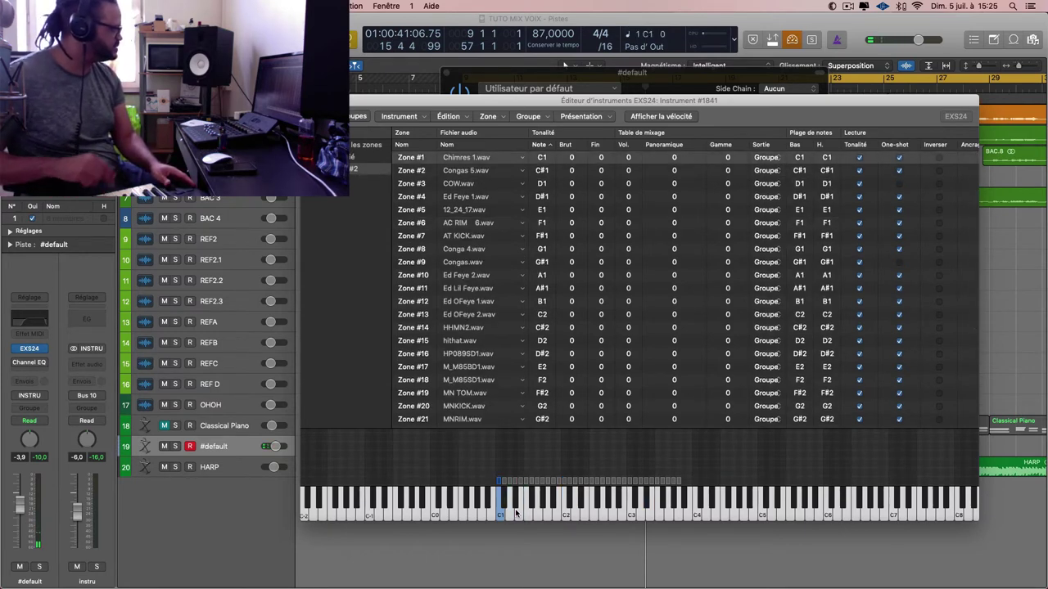
- Save the sampler instrument as MPRO in the project's Sampler Instruments folder and close the instrument editor
{"action": "left_click", "coordinate": [307, 101]}
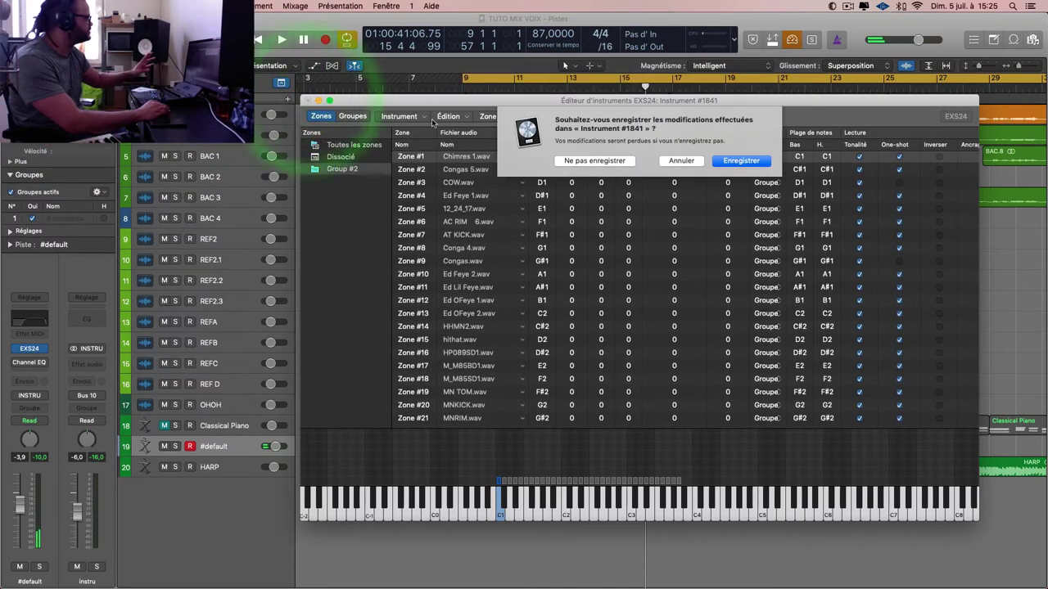
{"action": "left_click", "coordinate": [747, 162]}
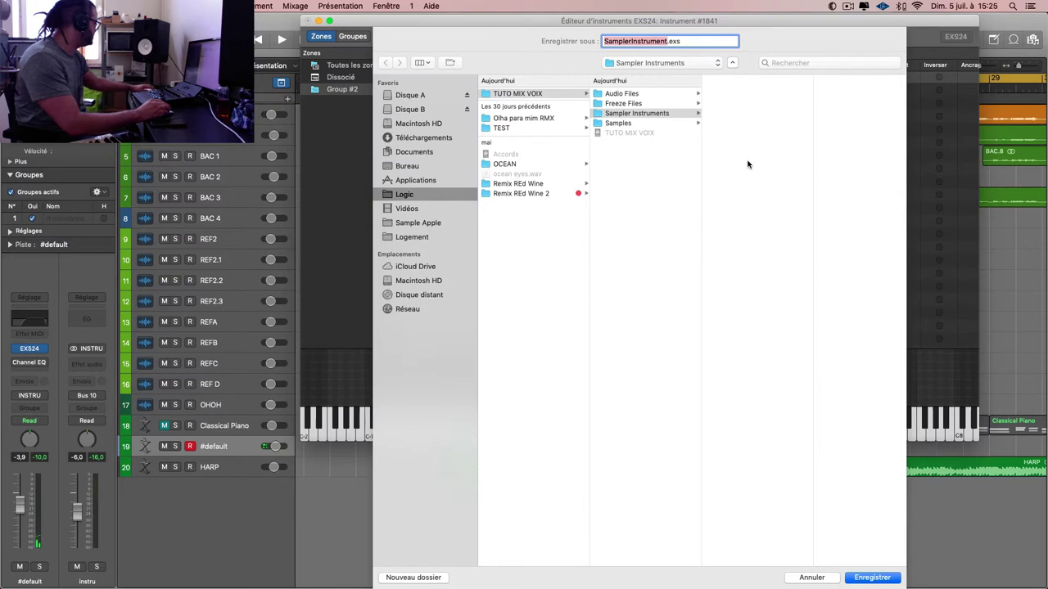
{"action": "type", "text": "M"}
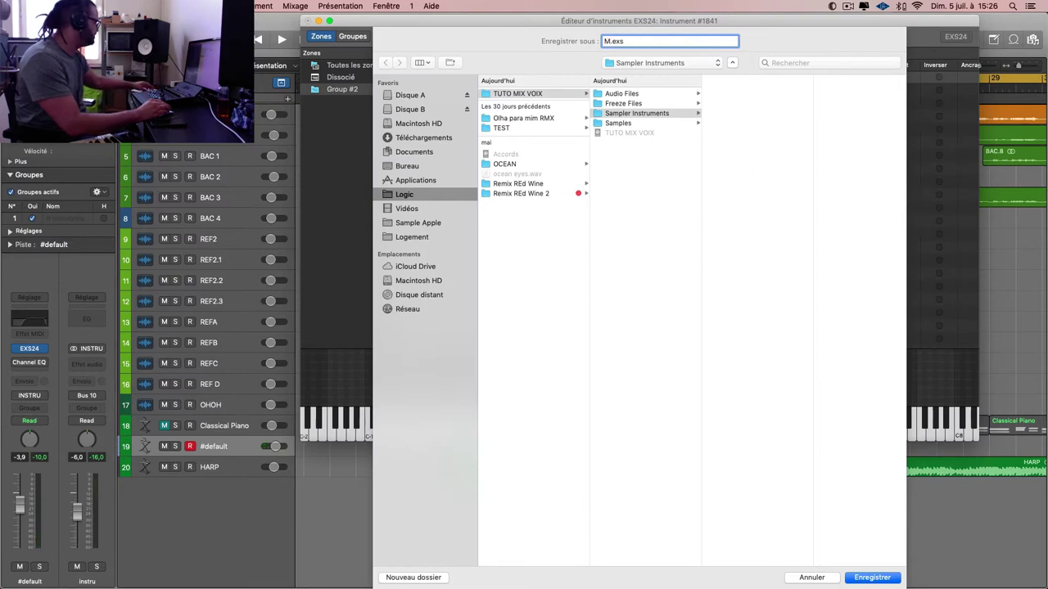
{"action": "type", "text": "PRO"}
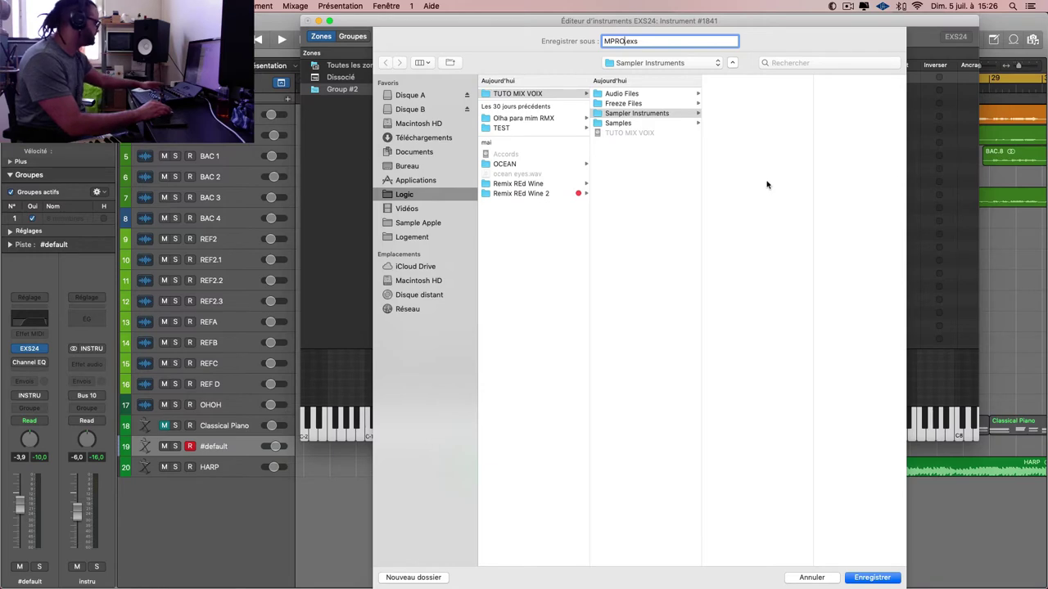
{"action": "key", "text": "Return"}
{"action": "key", "text": "super+w"}
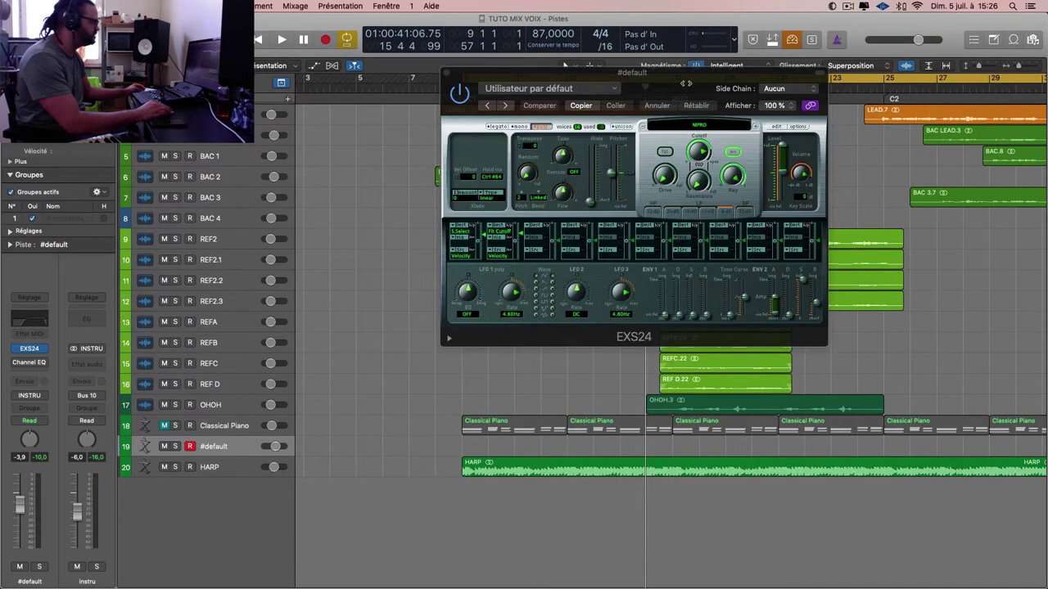
{"action": "left_click", "coordinate": [701, 127]}
{"action": "left_click", "coordinate": [776, 121]}
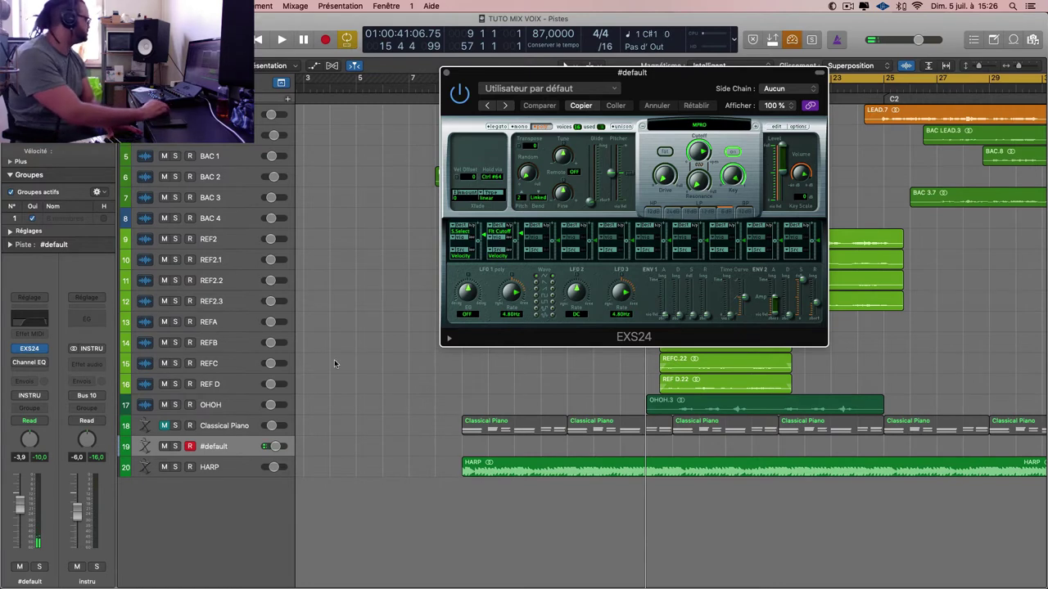
- Raise the #default track's volume to 0.5 dB and insert an Overdrive with 6.50 dB drive and 20000 Hz tone
{"action": "left_click_drag", "start_coordinate": [20, 505], "coordinate": [22, 489]}
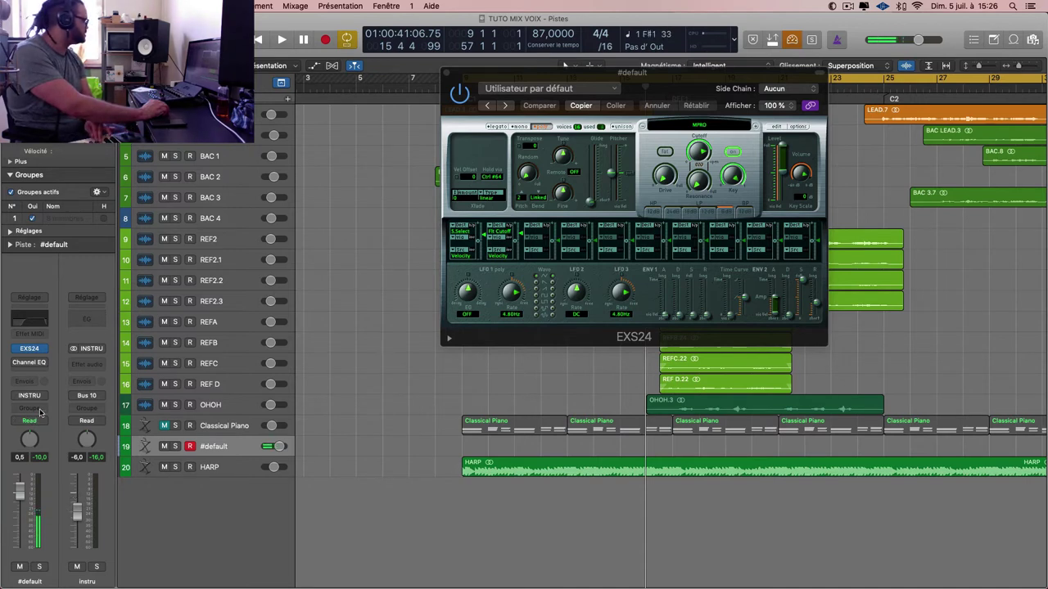
{"action": "left_click", "coordinate": [43, 366]}
{"action": "mouse_move", "coordinate": [54, 420]}
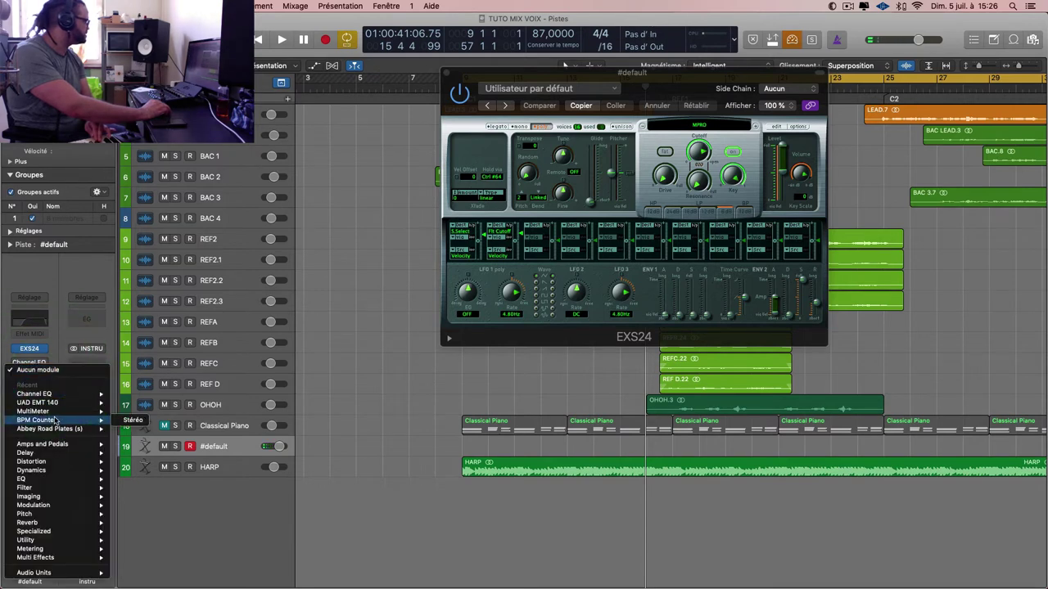
{"action": "mouse_move", "coordinate": [56, 471]}
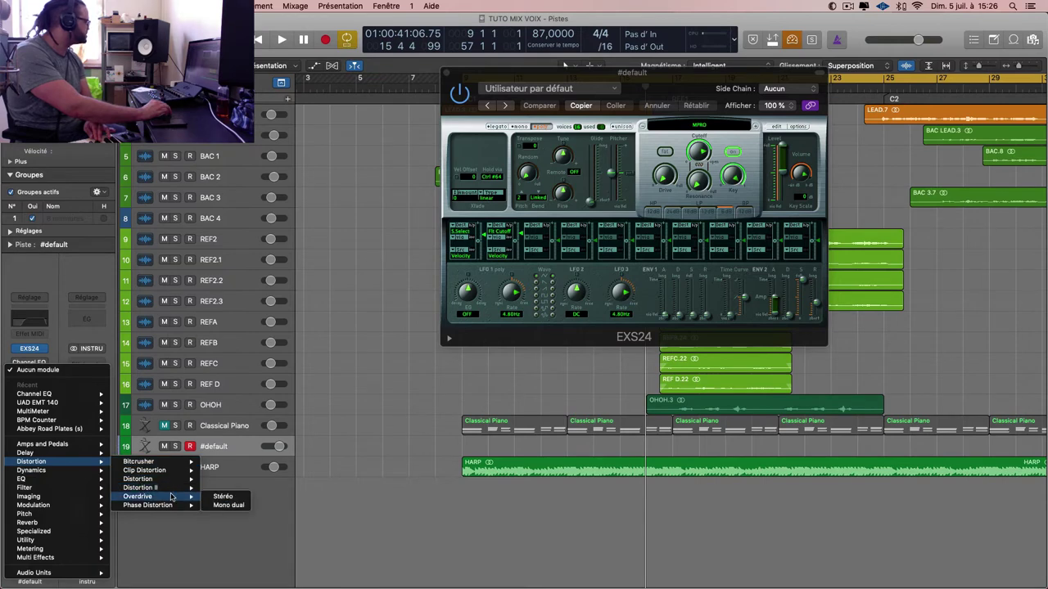
{"action": "left_click", "coordinate": [171, 497]}
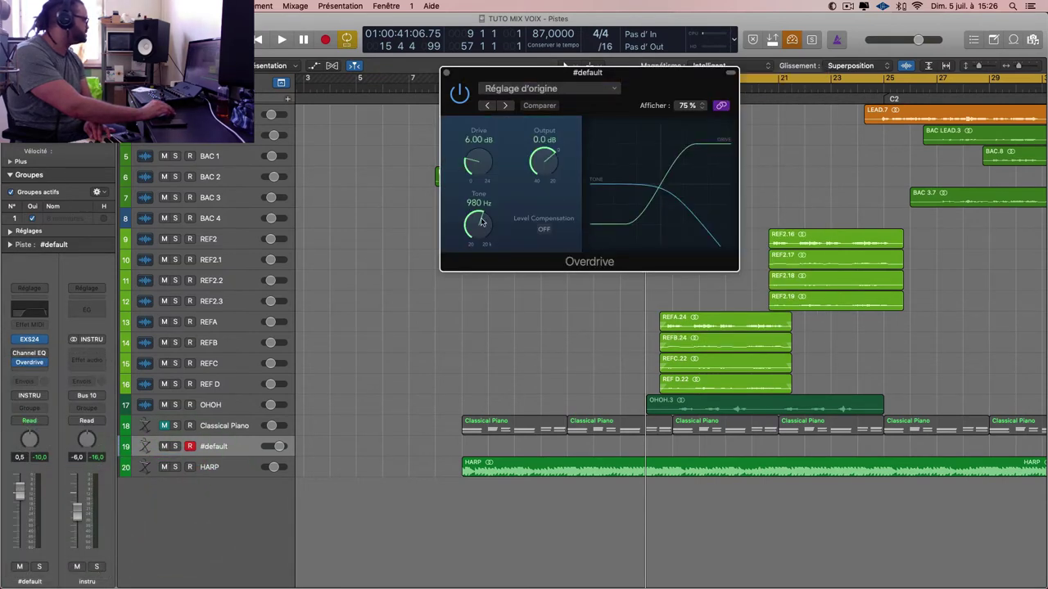
{"action": "left_click_drag", "start_coordinate": [481, 221], "coordinate": [480, 200]}
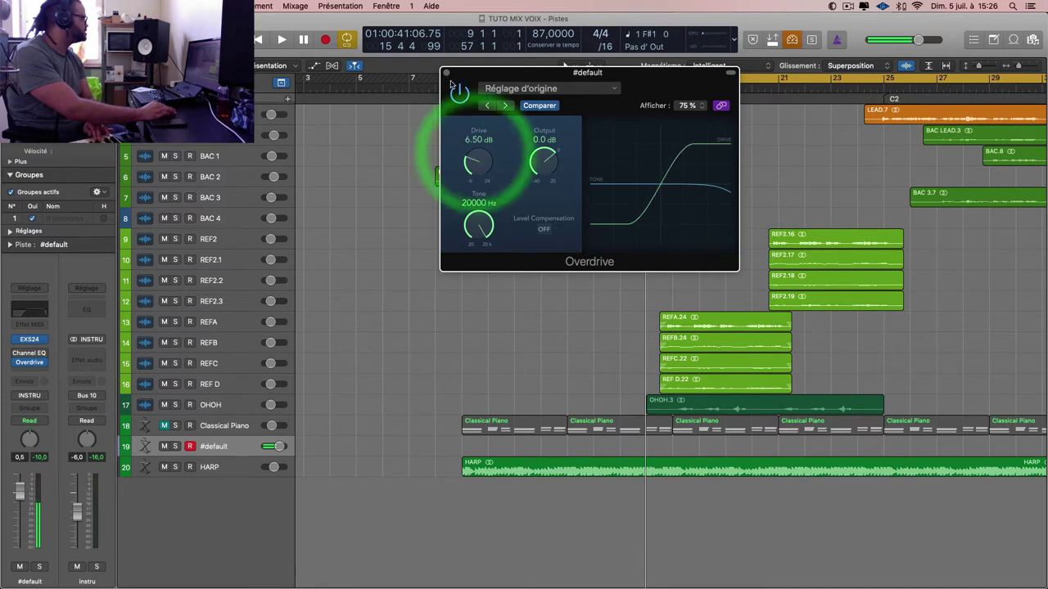
{"action": "left_click", "coordinate": [447, 72]}
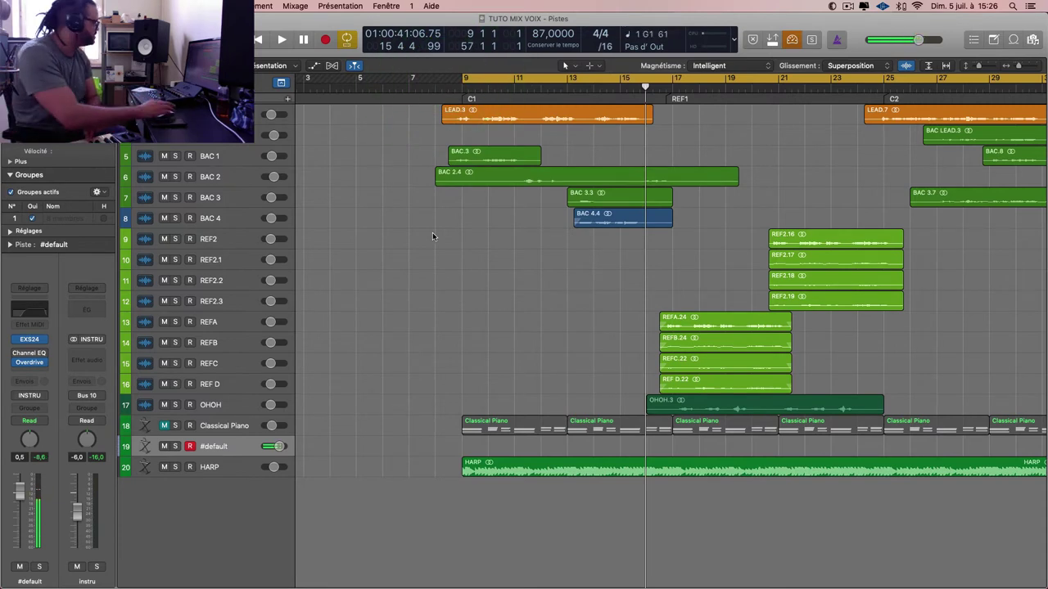
- Lower the #default track's volume to -2.2 dB and play the project to check the drums against the vocals
{"action": "scroll", "coordinate": [432, 236], "scroll_direction": "down", "scroll_amount": 1}
{"action": "left_click_drag", "start_coordinate": [14, 508], "coordinate": [16, 513]}
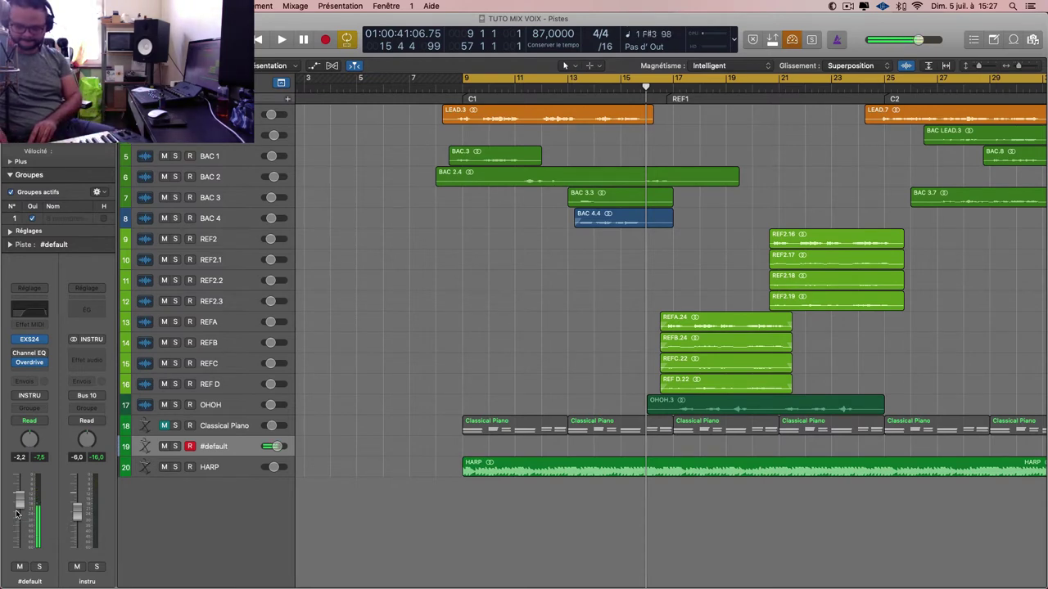
{"action": "key", "text": "space"}
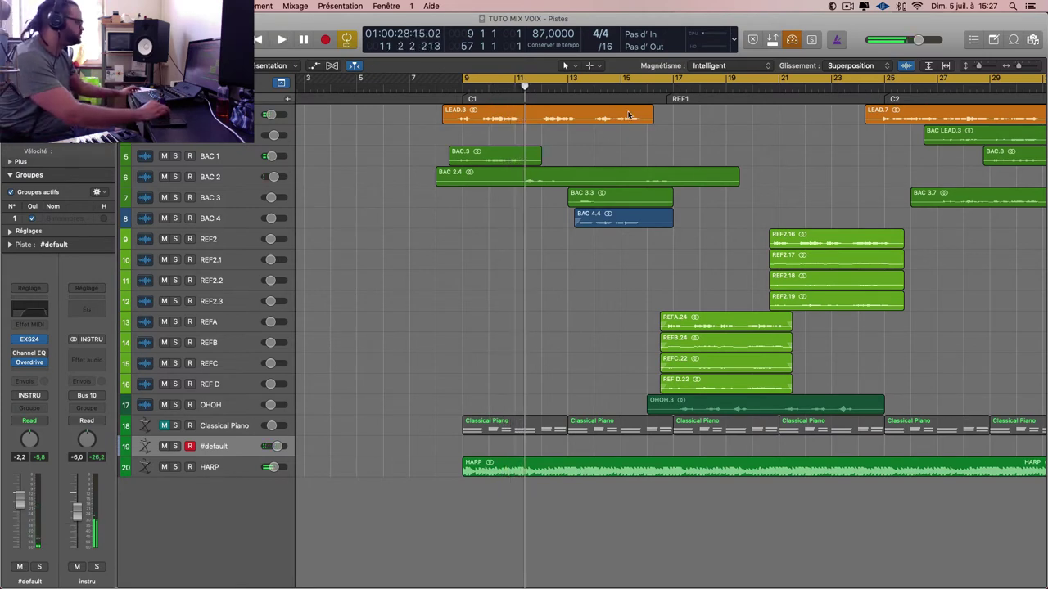
- Set the cycle range to the LEAD.3 region and record a drum part on the #default track over the playback
{"action": "left_click_drag", "start_coordinate": [626, 115], "coordinate": [652, 95]}
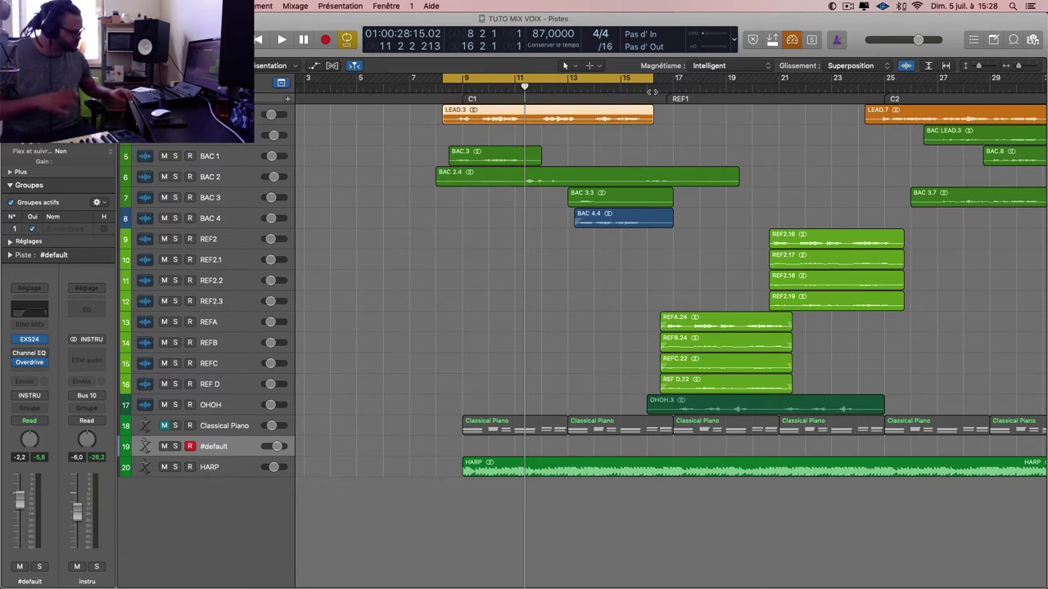
{"action": "key", "text": "space"}
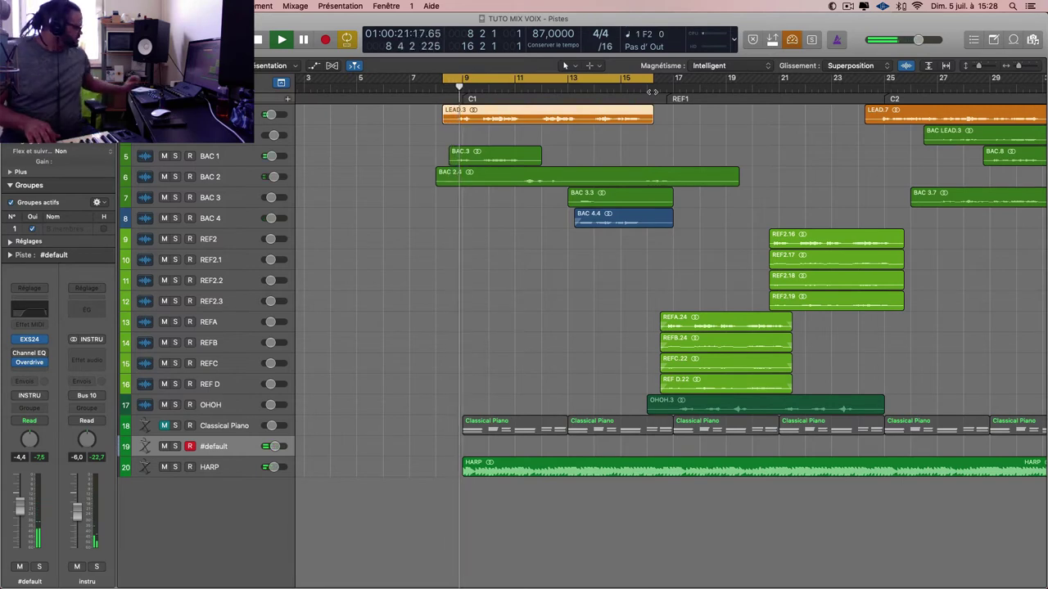
{"action": "key", "text": "r"}
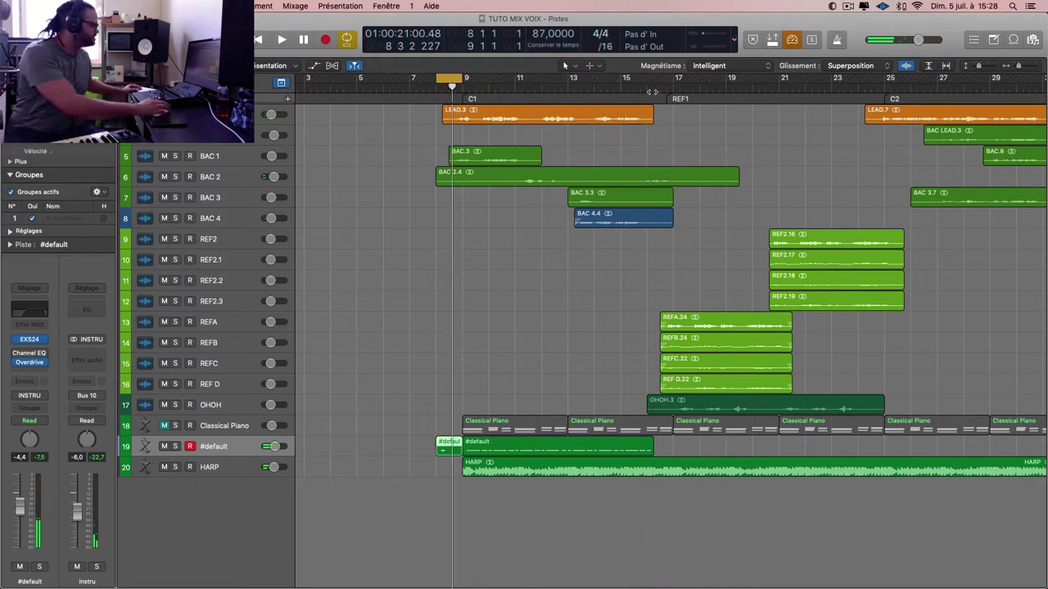
- Delete the short #default region before bar 9 and duplicate the #default track with its settings as a new instrument track
{"action": "left_click", "coordinate": [544, 450]}
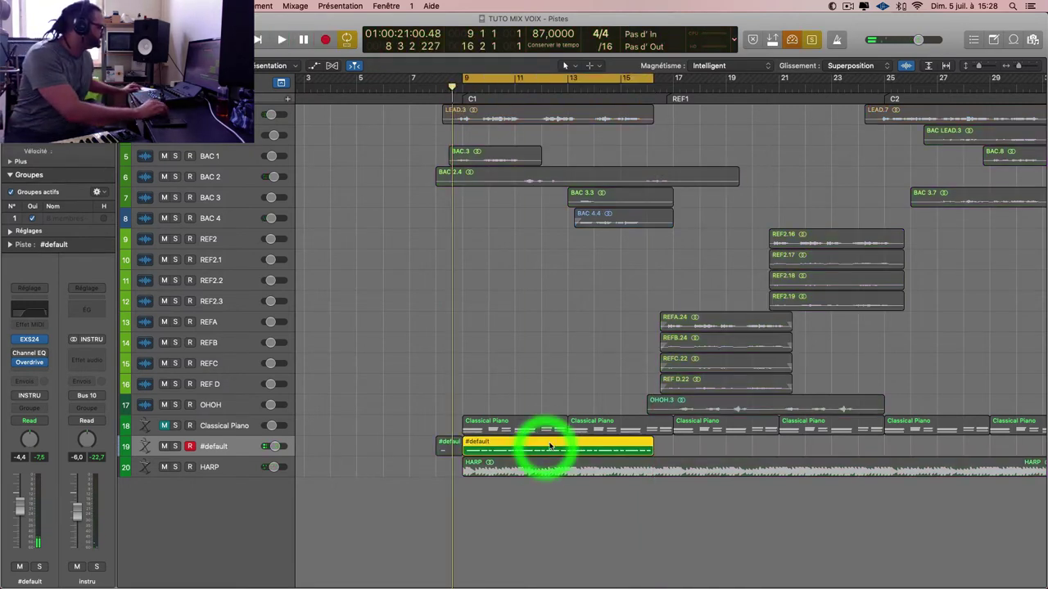
{"action": "left_click", "coordinate": [449, 442]}
{"action": "left_click", "coordinate": [515, 443]}
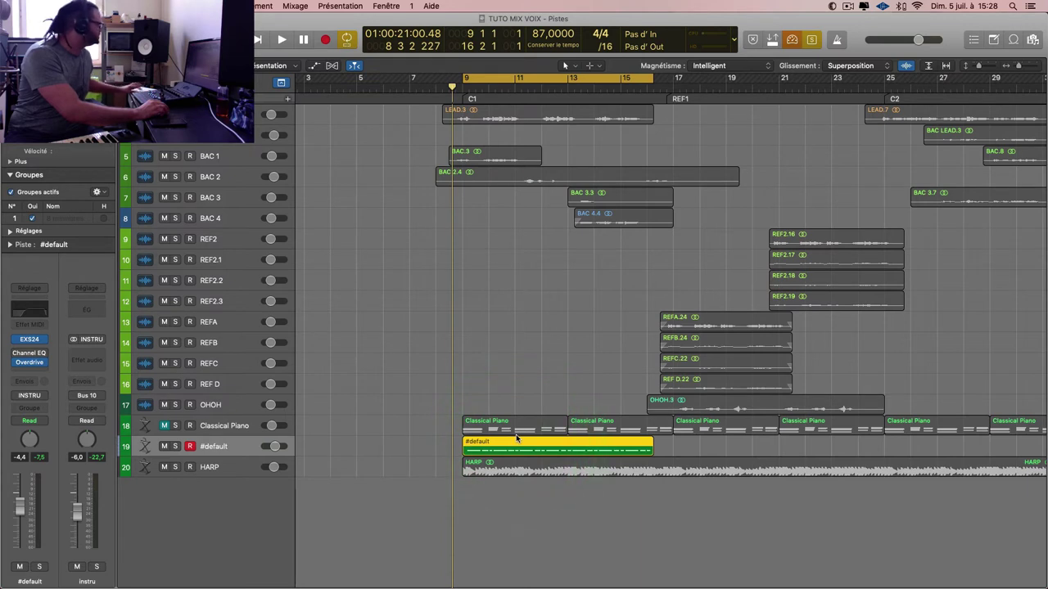
{"action": "key", "text": "space"}
{"action": "key", "text": "super+d"}
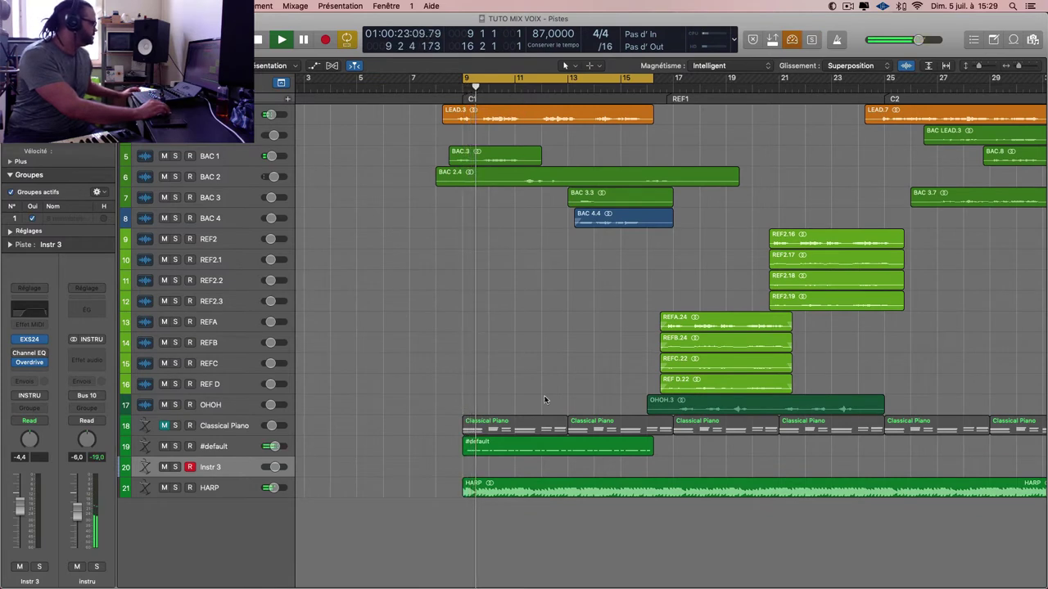
- Open the #default region's notes in the piano roll and bring up the fixed velocity (Vélocité corrigée) MIDI transform
{"action": "left_click", "coordinate": [585, 444]}
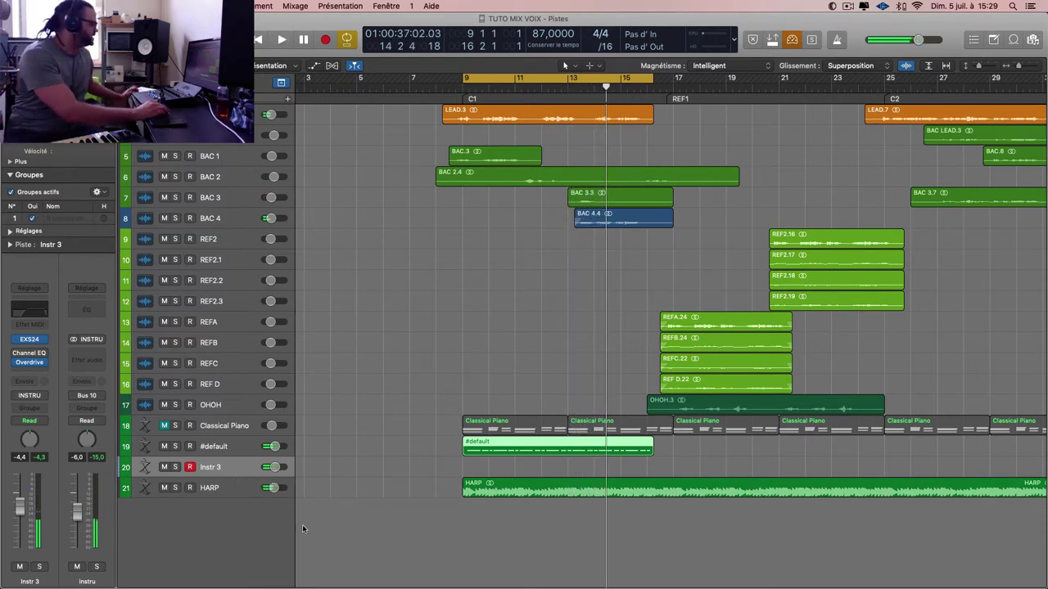
{"action": "double_click", "coordinate": [562, 451]}
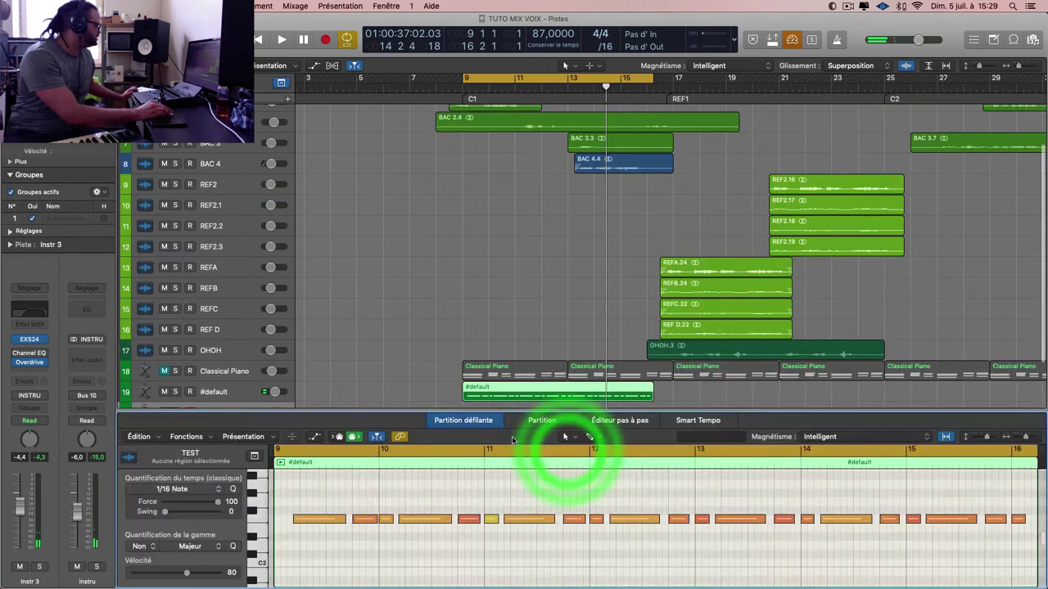
{"action": "left_click", "coordinate": [188, 436]}
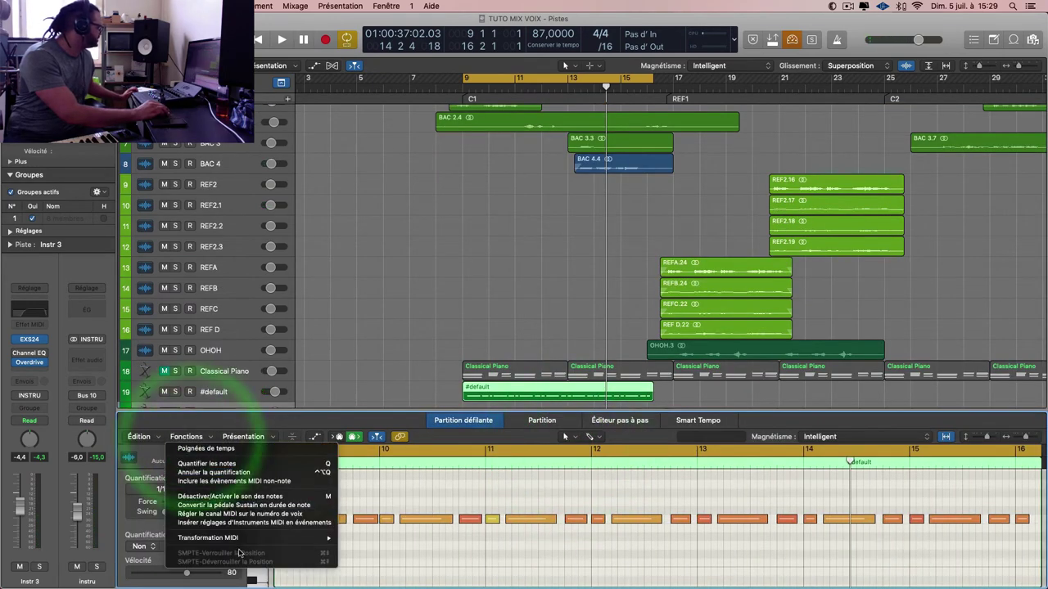
{"action": "mouse_move", "coordinate": [262, 536]}
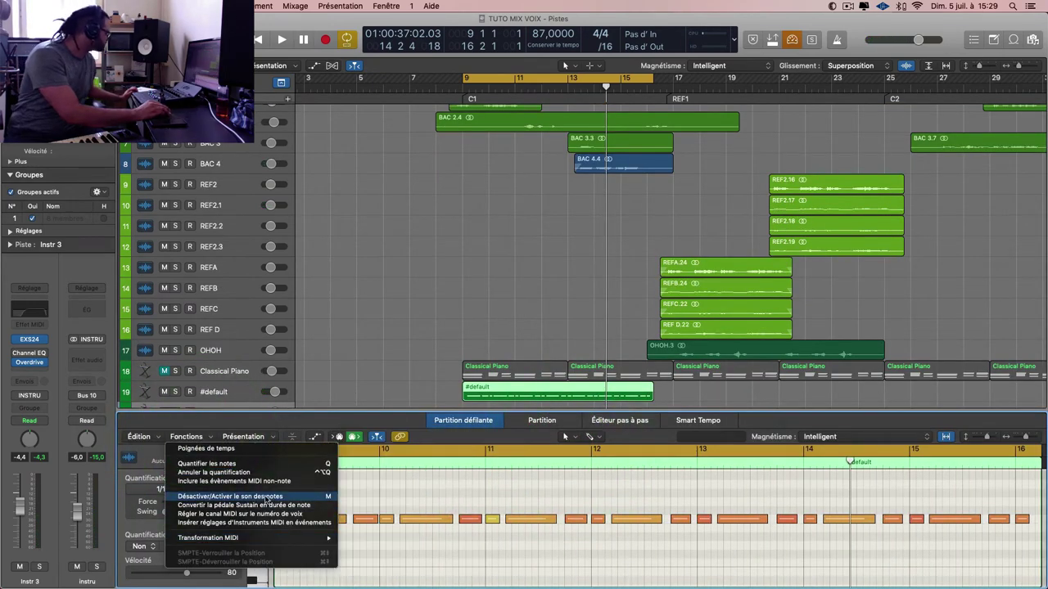
{"action": "left_click", "coordinate": [276, 429]}
{"action": "left_click", "coordinate": [146, 437]}
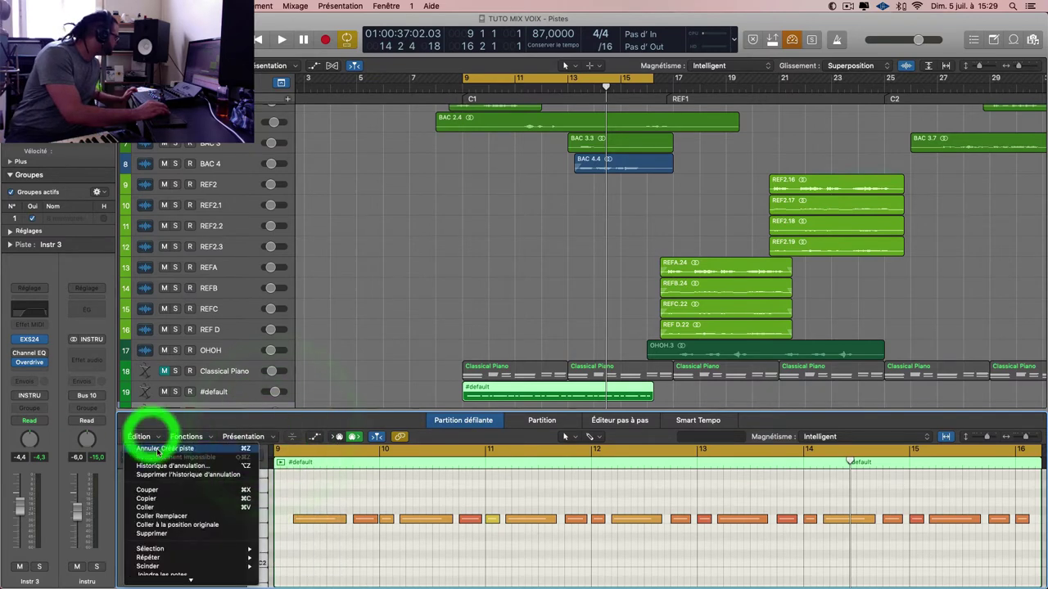
{"action": "left_click", "coordinate": [284, 399]}
{"action": "left_click", "coordinate": [185, 437]}
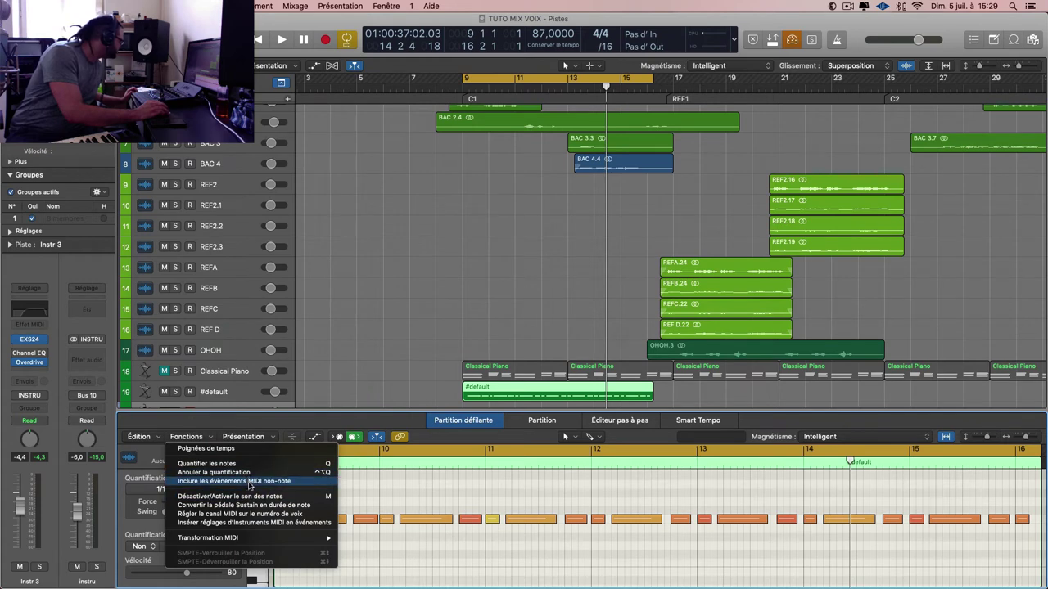
{"action": "mouse_move", "coordinate": [326, 538]}
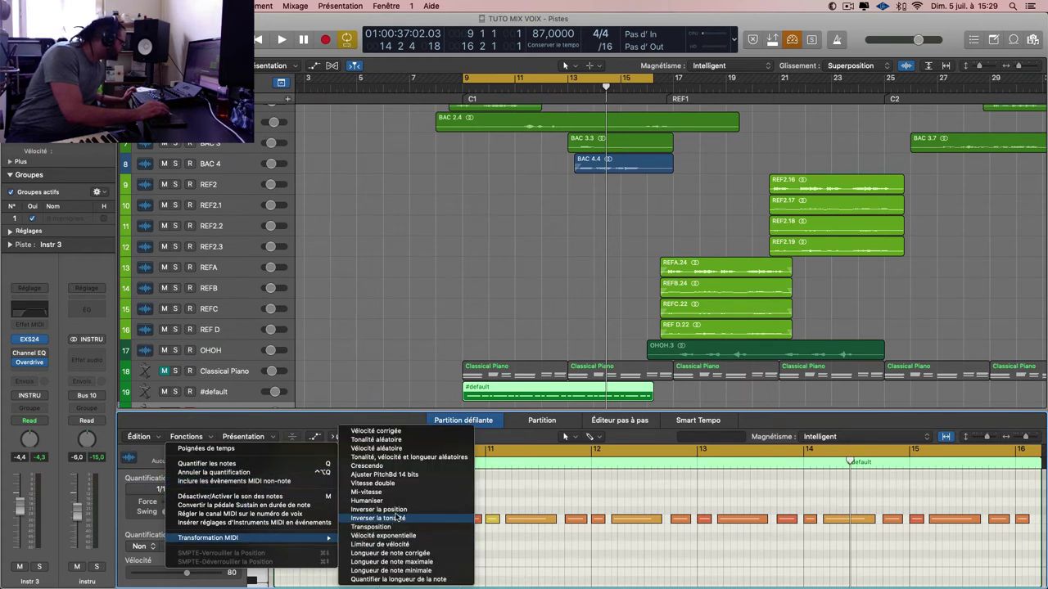
{"action": "left_click", "coordinate": [391, 431]}
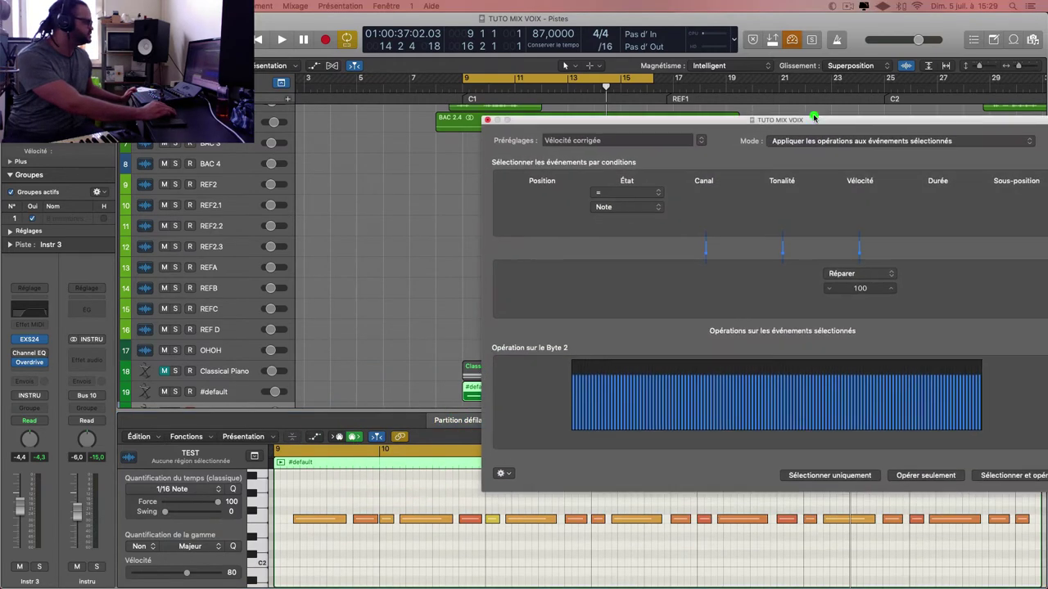
- Select all notes of the #default region and apply the transform to fix their velocity at 100
{"action": "left_click", "coordinate": [814, 118]}
{"action": "left_click", "coordinate": [769, 513]}
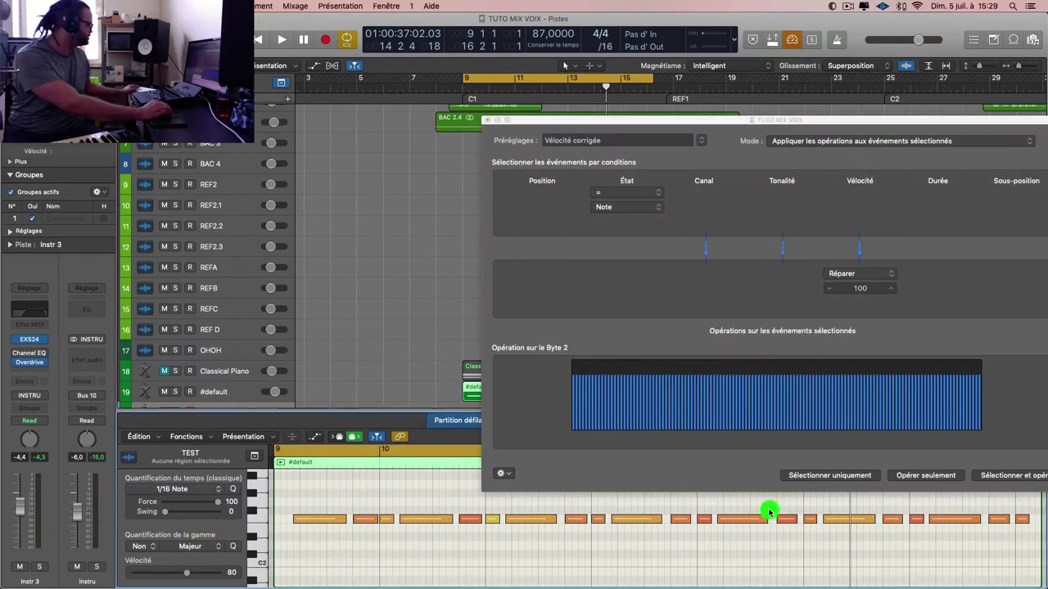
{"action": "key", "text": "super+a"}
{"action": "left_click", "coordinate": [1017, 478]}
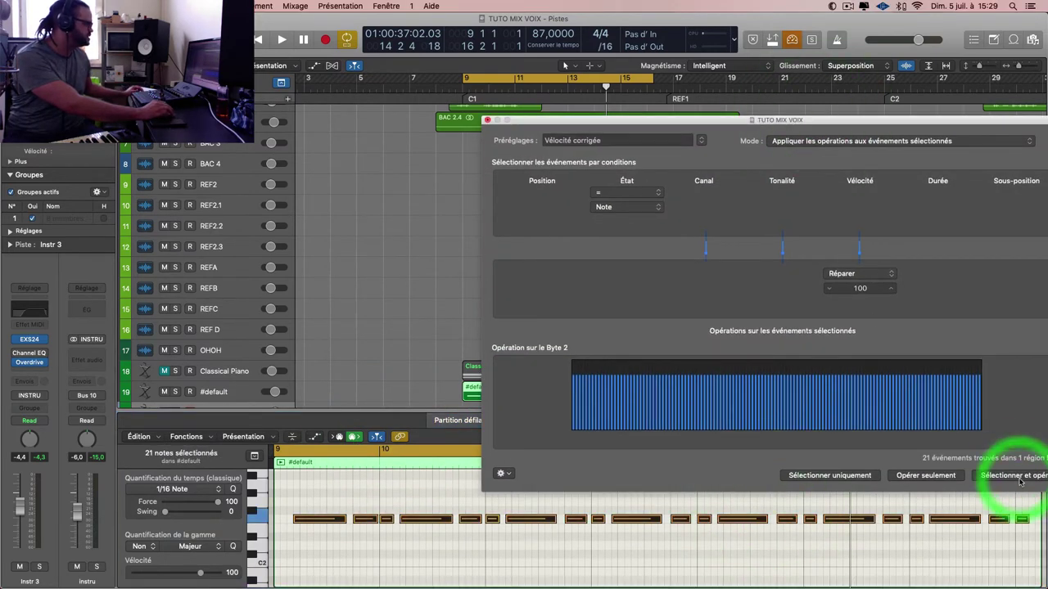
- Lower the selected notes' velocity to 50, close the transform window and play the cycle to hear it
{"action": "left_click_drag", "start_coordinate": [202, 579], "coordinate": [190, 576]}
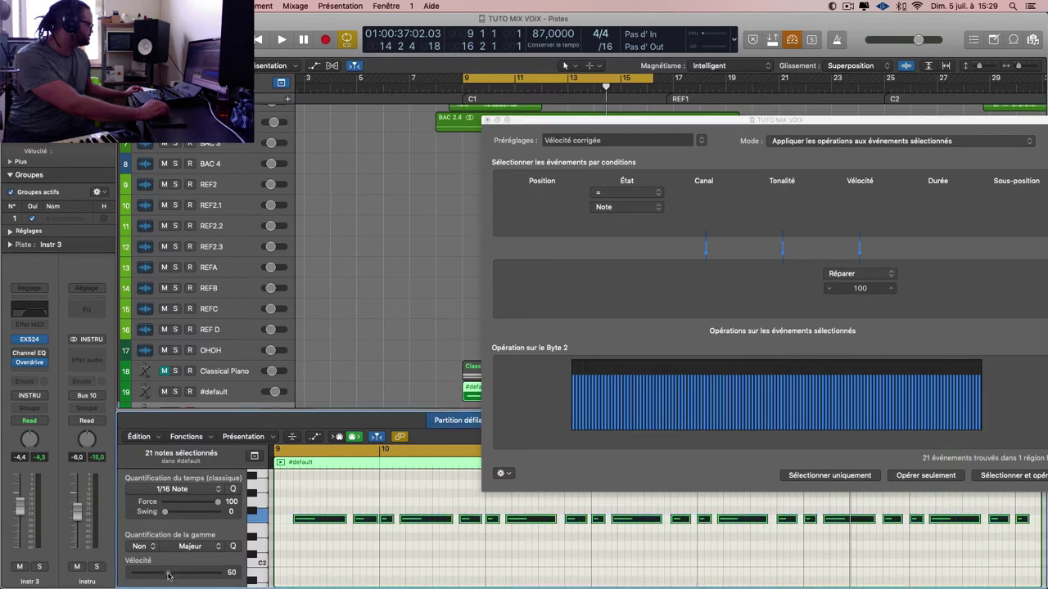
{"action": "left_click", "coordinate": [167, 575]}
{"action": "key", "text": "super+w"}
{"action": "key", "text": "space"}
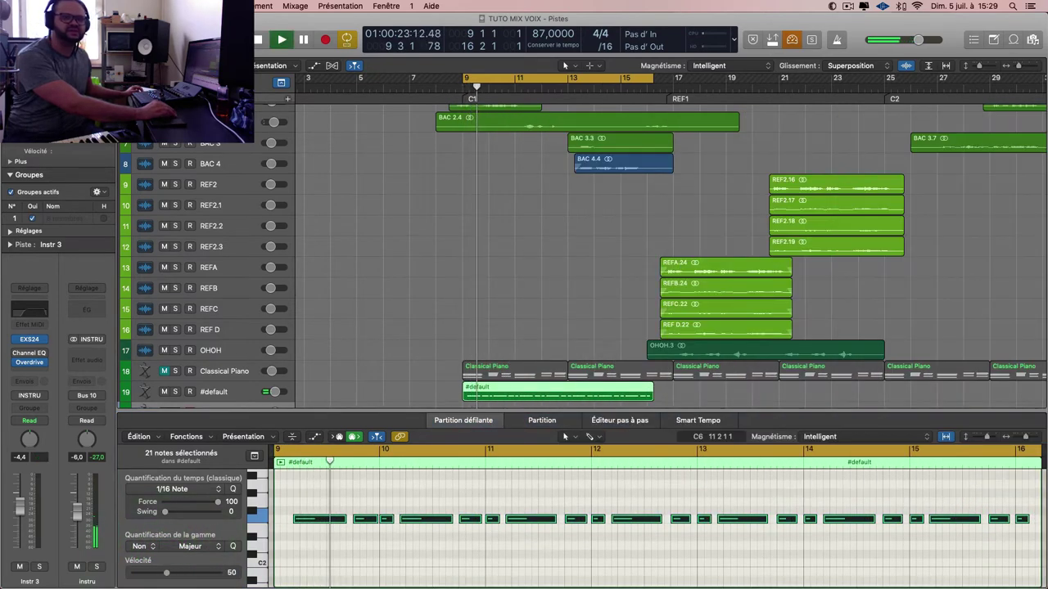
{"action": "left_click", "coordinate": [570, 388]}
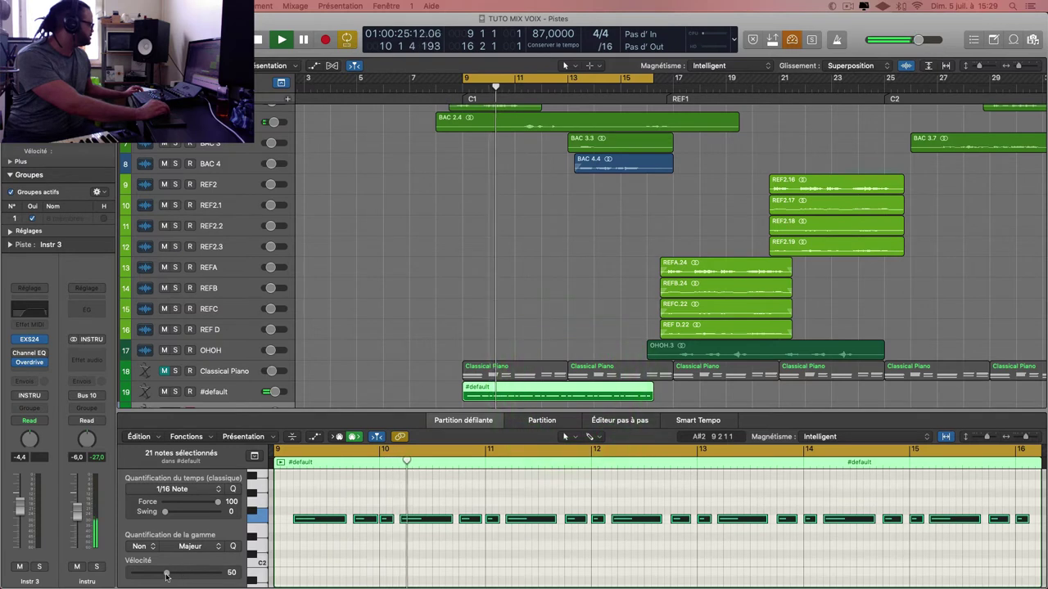
- Set the velocity of the selected #default notes to 90 and close the piano roll
{"action": "left_click_drag", "start_coordinate": [166, 576], "coordinate": [196, 577]}
{"action": "key", "text": "super+Left"}
{"action": "key", "text": "super+Left"}
{"action": "key", "text": "super+Left"}
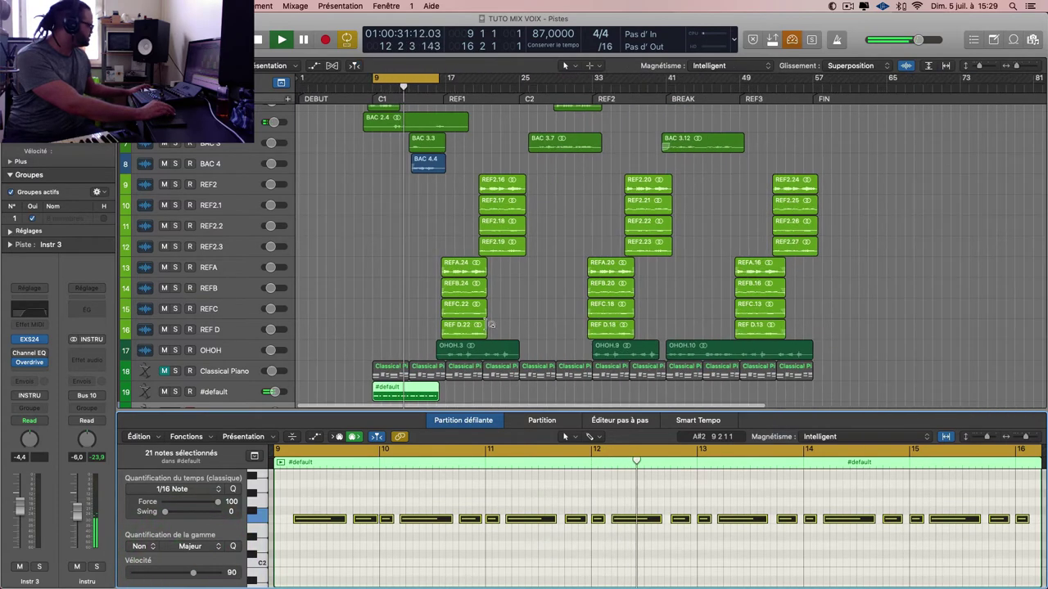
{"action": "key", "text": "p"}
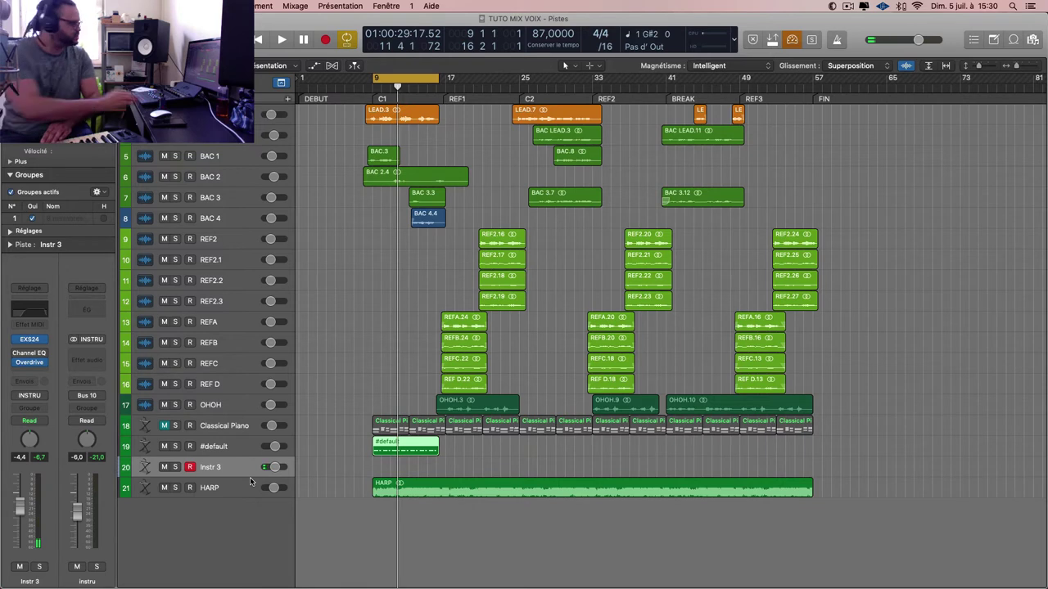
- Open the Overdrive on Instr 3 and raise the track's volume to 3.5 dB
{"action": "left_click", "coordinate": [34, 366]}
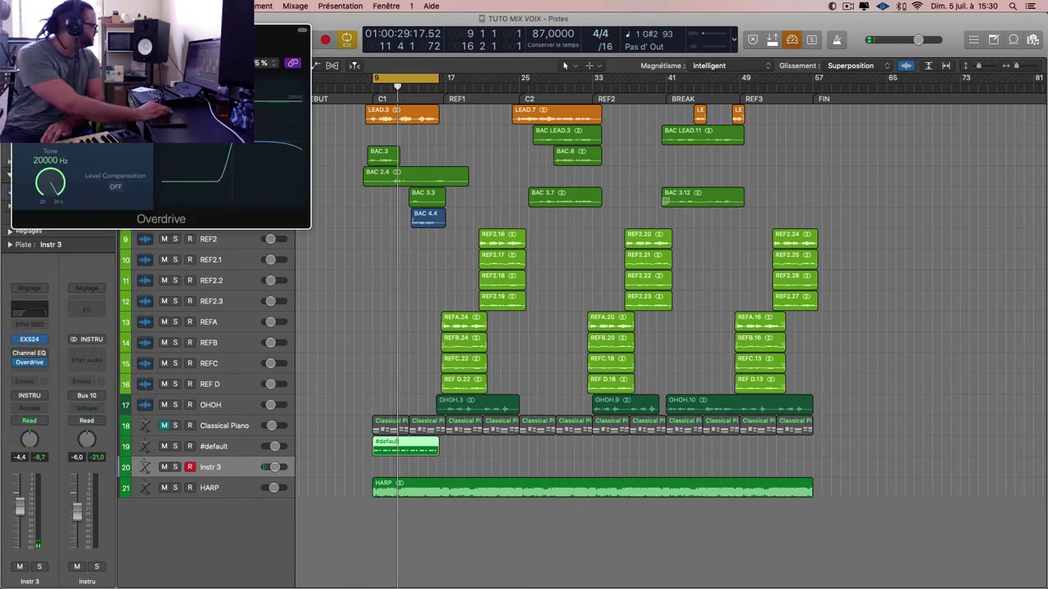
{"action": "left_click_drag", "start_coordinate": [29, 499], "coordinate": [24, 460]}
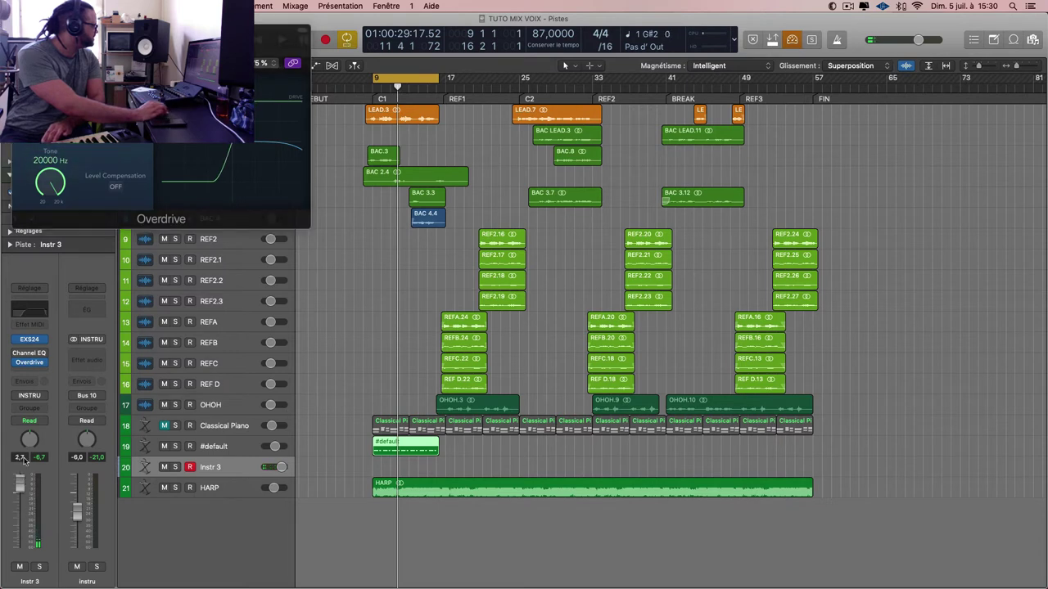
{"action": "left_click", "coordinate": [24, 486]}
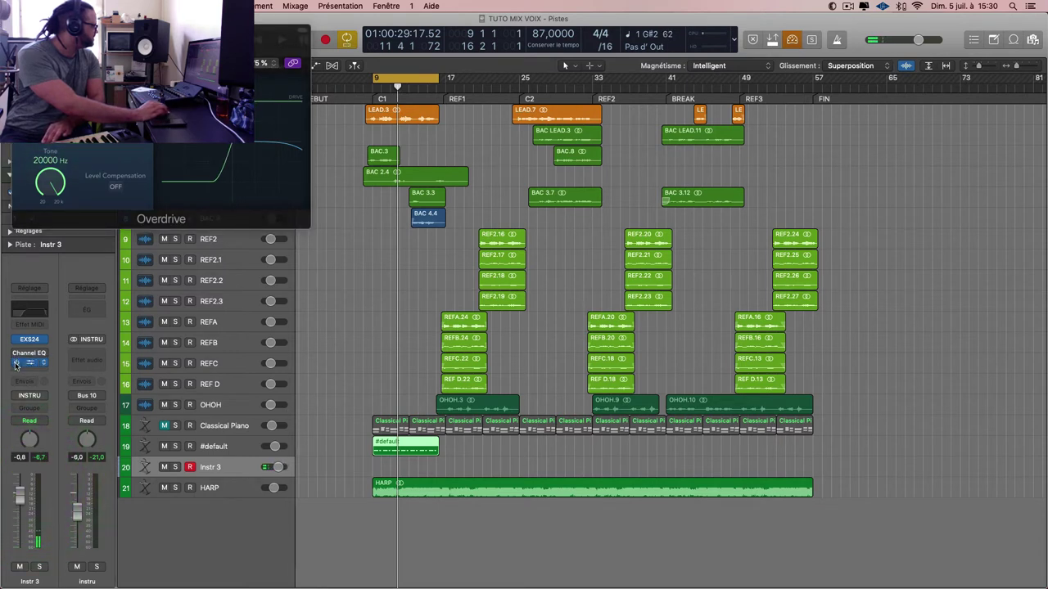
{"action": "left_click", "coordinate": [27, 366]}
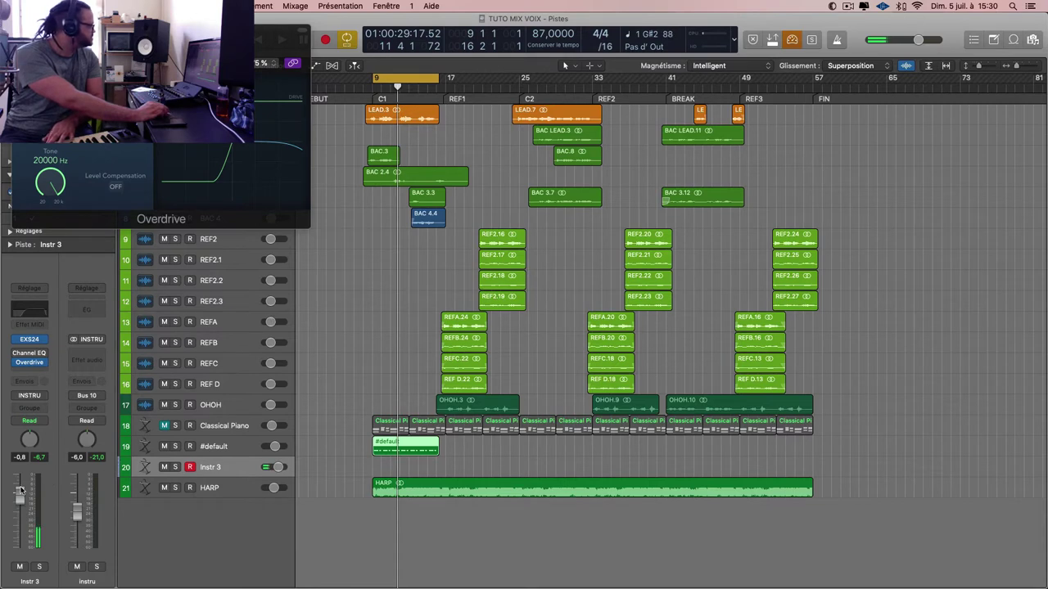
{"action": "left_click", "coordinate": [27, 453]}
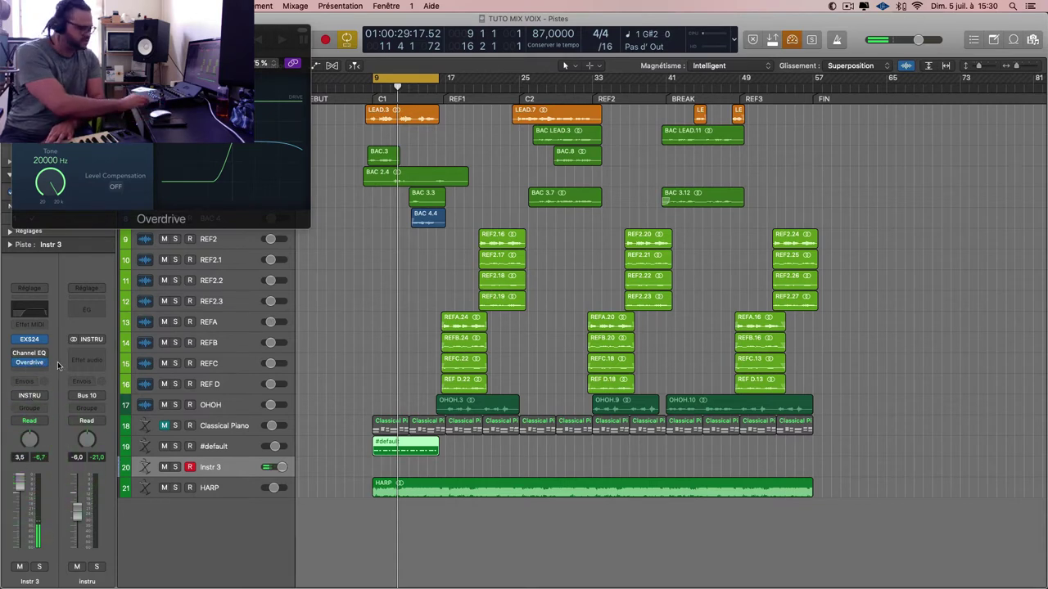
- Play the cycle and record a second drum part on the Instr 3 track, stopping after the pass loops
{"action": "key", "text": "Return"}
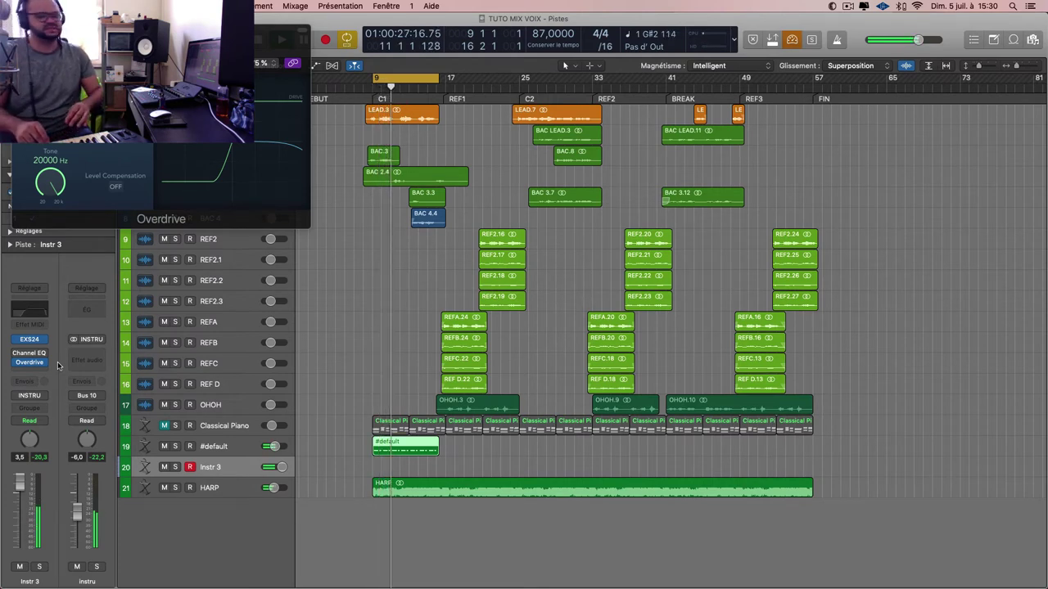
{"action": "key", "text": "r"}
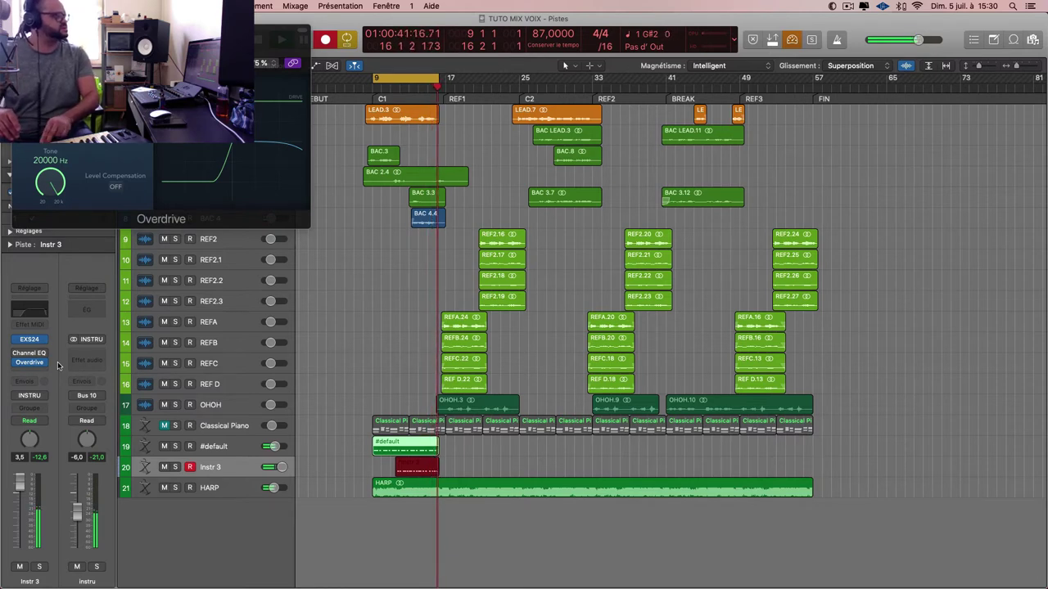
{"action": "key", "text": "space"}
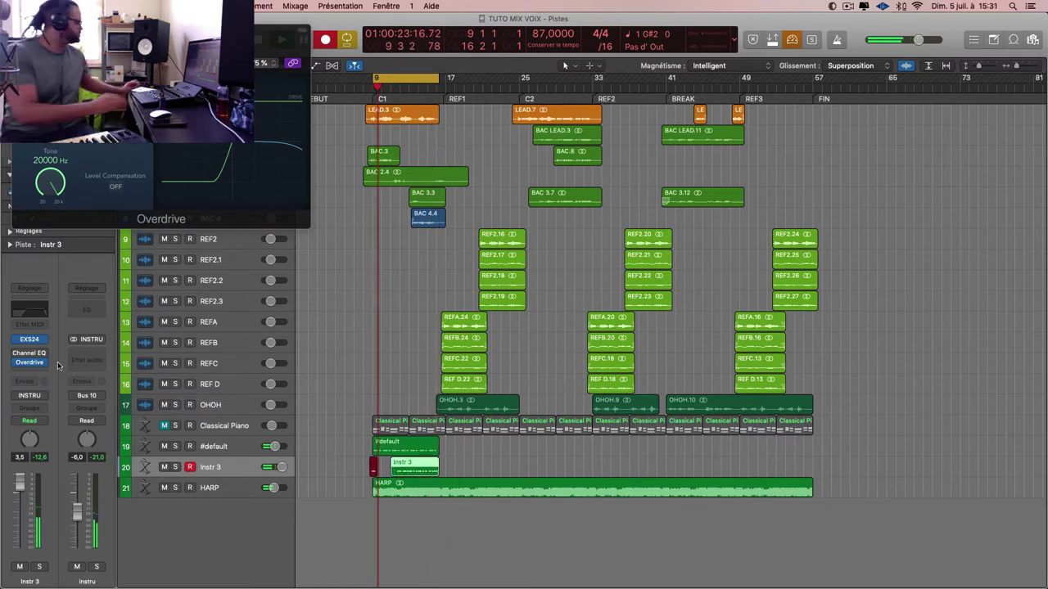
{"action": "key", "text": "space"}
- Try to cut the long Instr 3 region to start at bar 13 and place a copy at bar 9
{"action": "key", "text": "super+Right"}
{"action": "key", "text": "super+Right"}
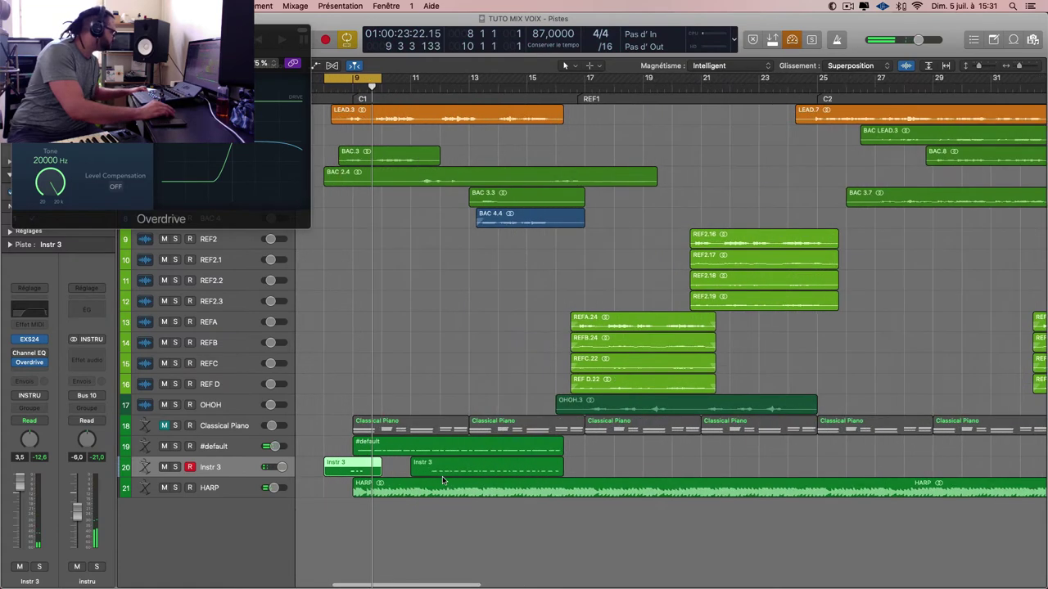
{"action": "left_click", "coordinate": [471, 471]}
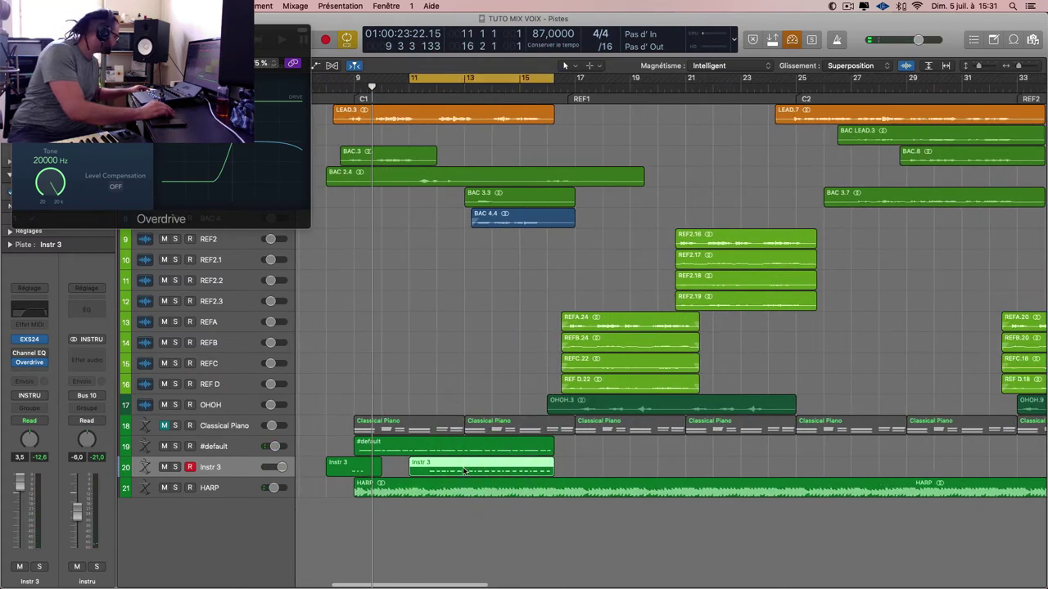
{"action": "left_click_drag", "start_coordinate": [462, 469], "coordinate": [329, 472]}
{"action": "left_click", "coordinate": [533, 460]}
{"action": "left_click", "coordinate": [461, 467]}
{"action": "left_click_drag", "start_coordinate": [480, 465], "coordinate": [374, 469]}
{"action": "key", "text": "z"}
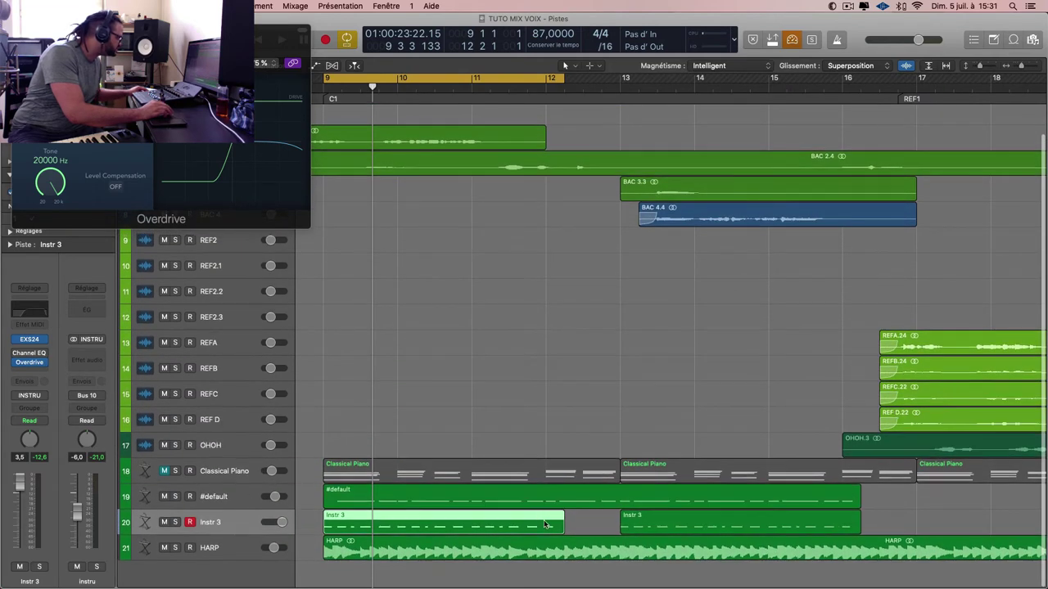
- Undo the copy and cut edits on the Instr 3 regions and deselect everything
{"action": "key", "text": "super+z"}
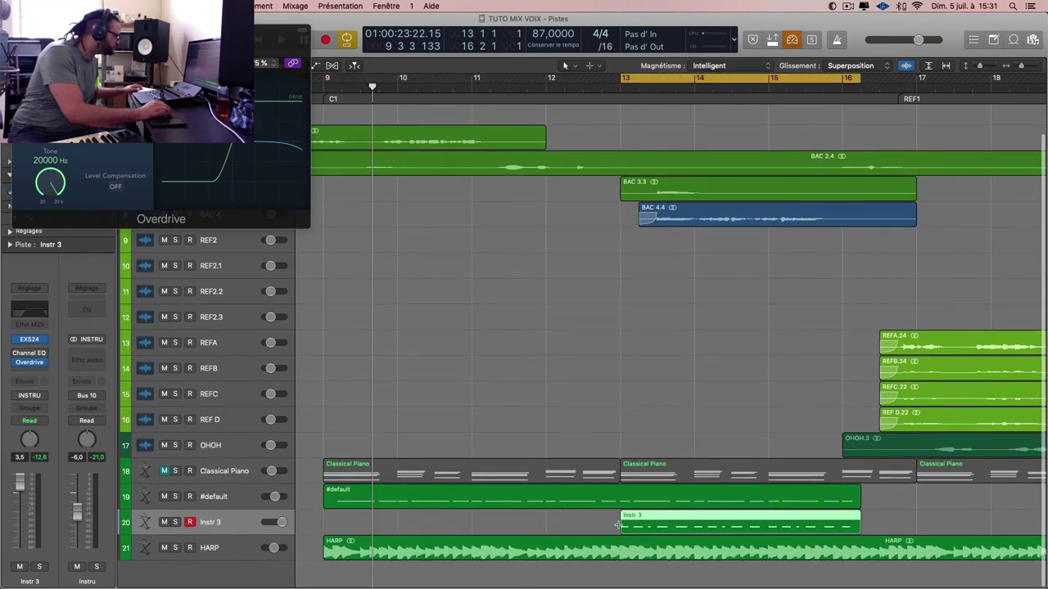
{"action": "key", "text": "super+z"}
{"action": "key", "text": "super+z"}
{"action": "key", "text": "super+z"}
{"action": "left_click", "coordinate": [659, 419]}
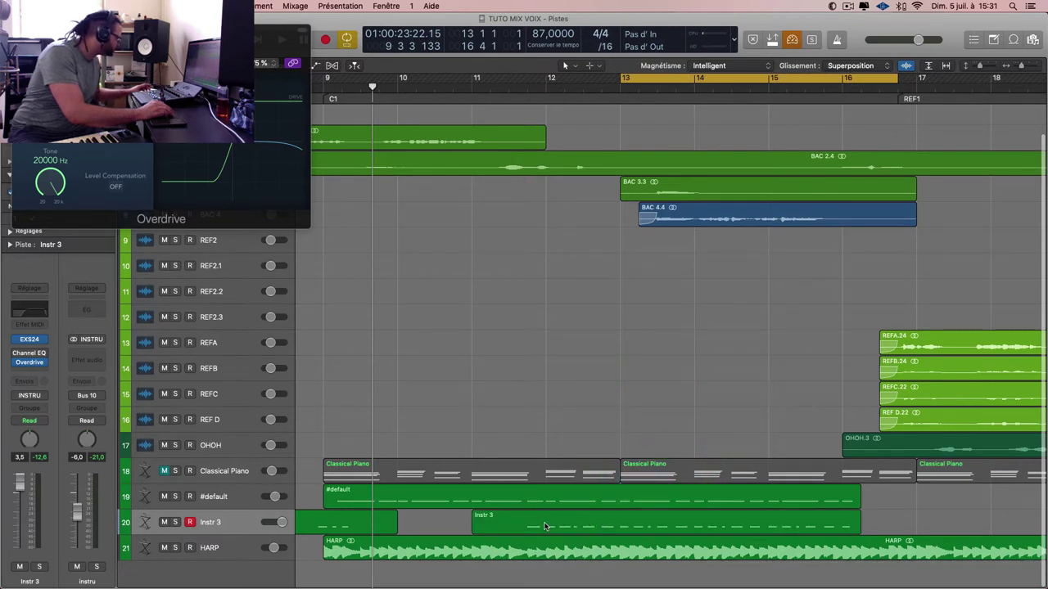
- Split the long Instr 3 region at bar 12 and delete the Instr 3 material before that bar
{"action": "left_click_drag", "start_coordinate": [544, 524], "coordinate": [889, 519]}
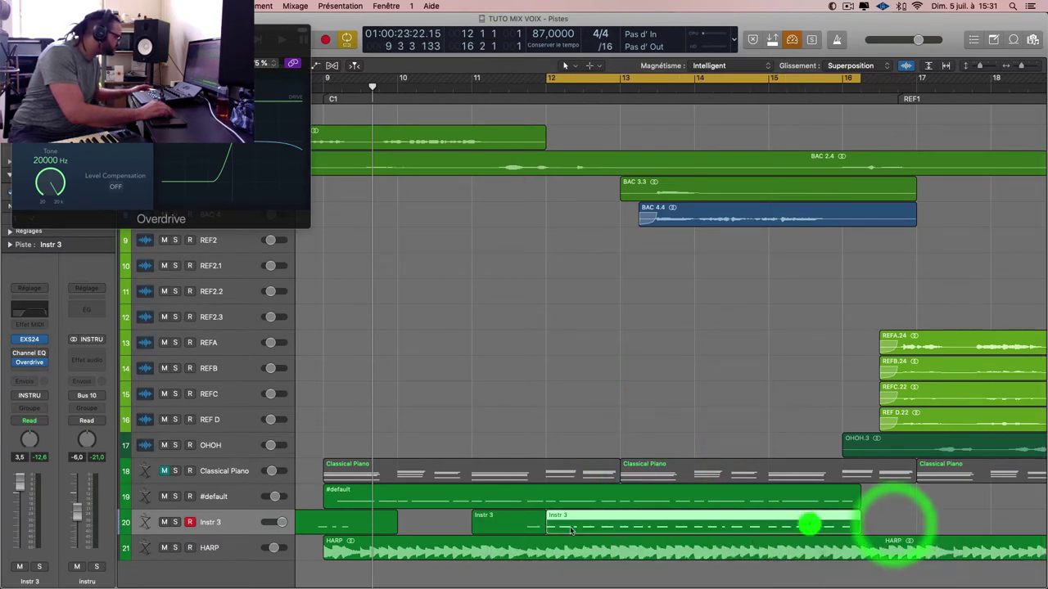
{"action": "left_click_drag", "start_coordinate": [807, 518], "coordinate": [499, 523]}
{"action": "left_click", "coordinate": [367, 521]}
{"action": "key", "text": "Delete"}
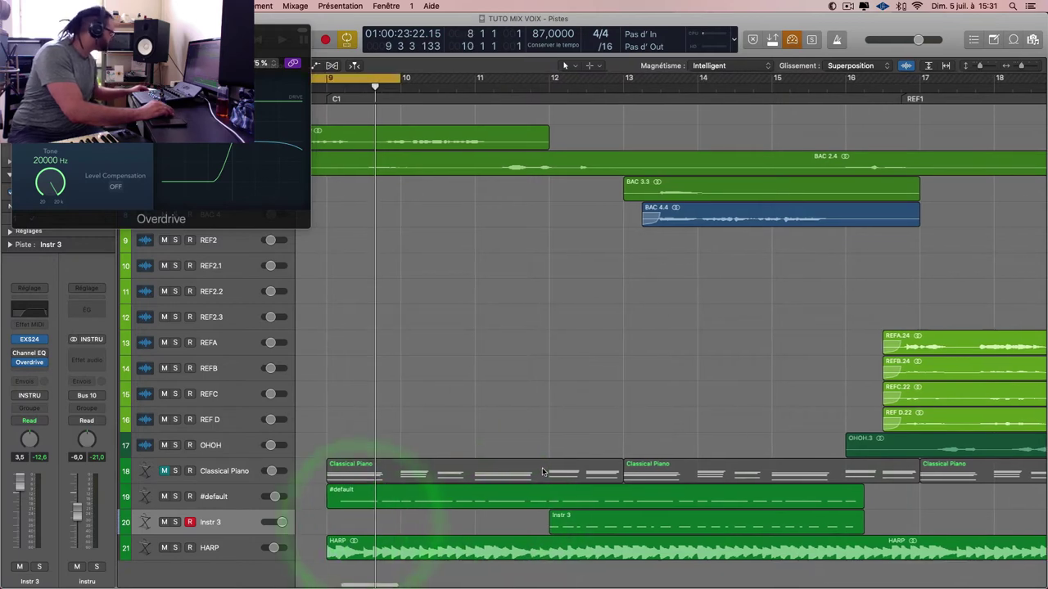
- Set the cycle range from bar 13 to bar 17
{"action": "scroll", "coordinate": [429, 327], "scroll_direction": "down", "scroll_amount": 5}
{"action": "scroll", "coordinate": [497, 306], "scroll_direction": "left", "scroll_amount": 1}
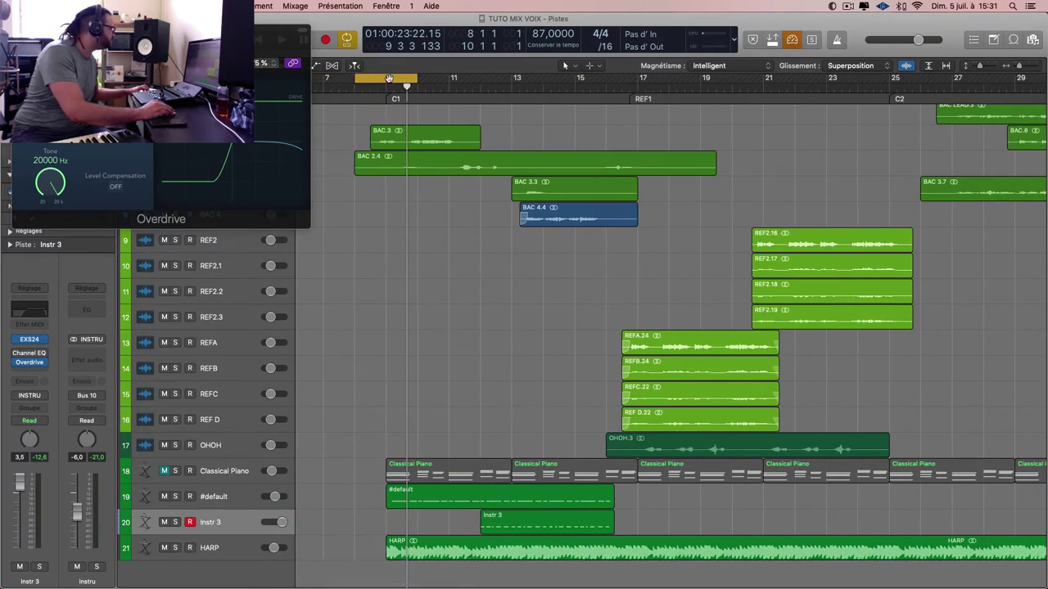
{"action": "left_click_drag", "start_coordinate": [388, 78], "coordinate": [631, 86]}
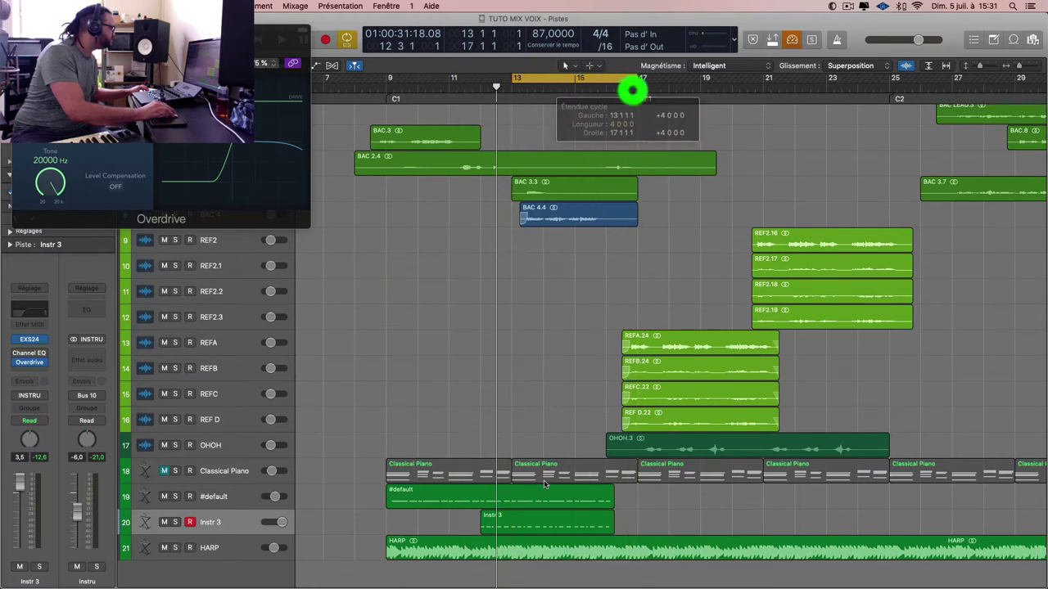
- Remove the part of the Instr 3 region before bar 13 and extend the cycle range's end to bar 17
{"action": "left_click_drag", "start_coordinate": [514, 524], "coordinate": [458, 515]}
{"action": "left_click", "coordinate": [495, 524]}
{"action": "mouse_move", "coordinate": [541, 531]}
{"action": "left_mouse_down"}
{"action": "mouse_move", "coordinate": [429, 529]}
{"action": "mouse_move", "coordinate": [554, 528]}
{"action": "left_mouse_up"}
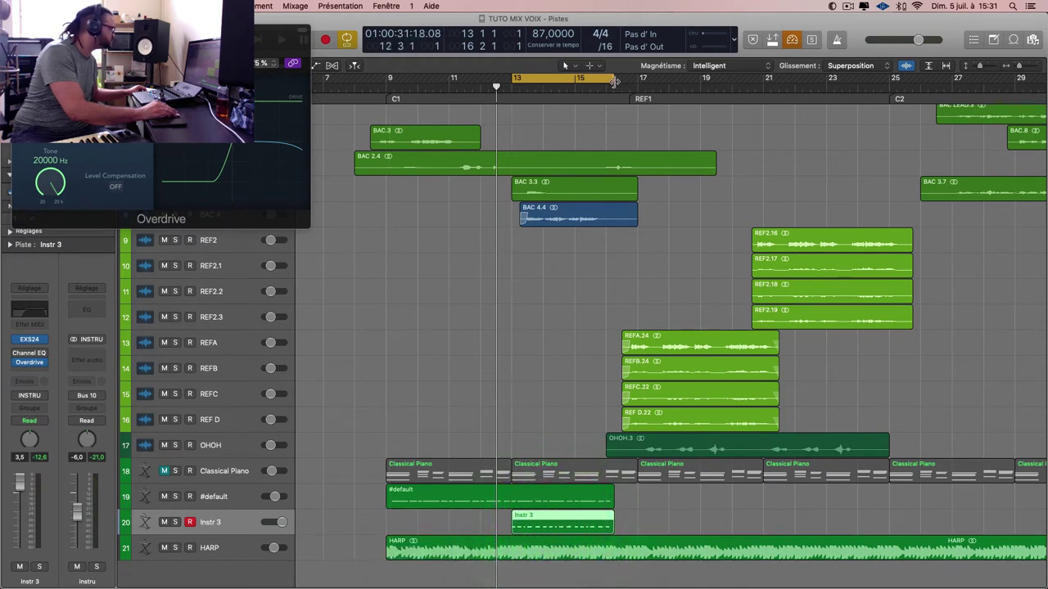
{"action": "left_click_drag", "start_coordinate": [614, 81], "coordinate": [635, 82]}
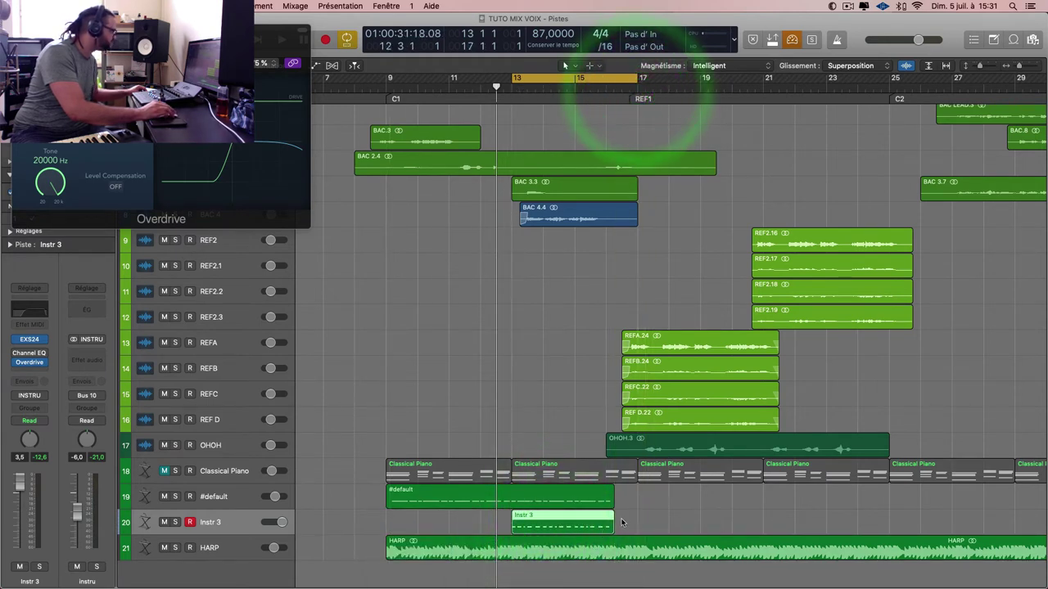
{"action": "left_click", "coordinate": [612, 499]}
{"action": "left_click_drag", "start_coordinate": [612, 500], "coordinate": [635, 503]}
{"action": "left_click_drag", "start_coordinate": [513, 500], "coordinate": [643, 502]}
{"action": "key", "text": "Delete"}
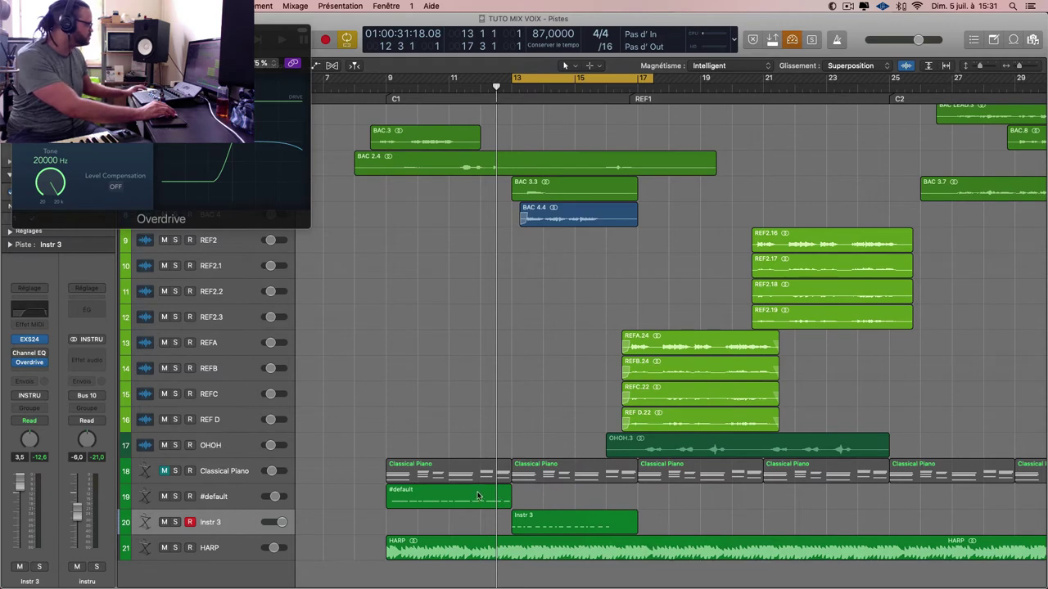
{"action": "left_click_drag", "start_coordinate": [478, 496], "coordinate": [598, 495]}
{"action": "left_click", "coordinate": [603, 524]}
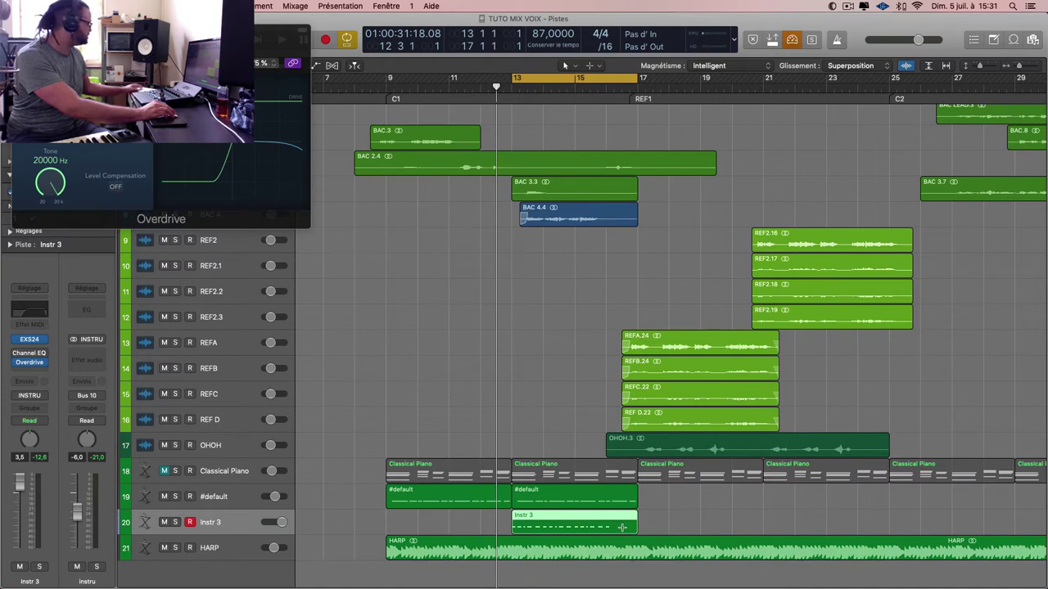
{"action": "key", "text": "Up"}
{"action": "key", "text": "super+z"}
{"action": "key", "text": "super+z"}
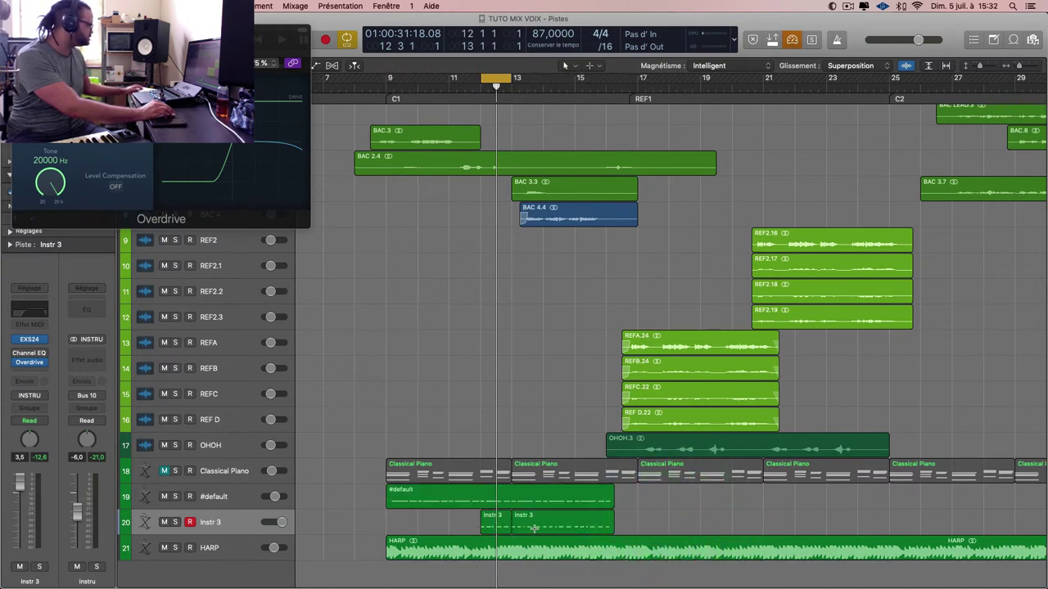
{"action": "key", "text": "super+z"}
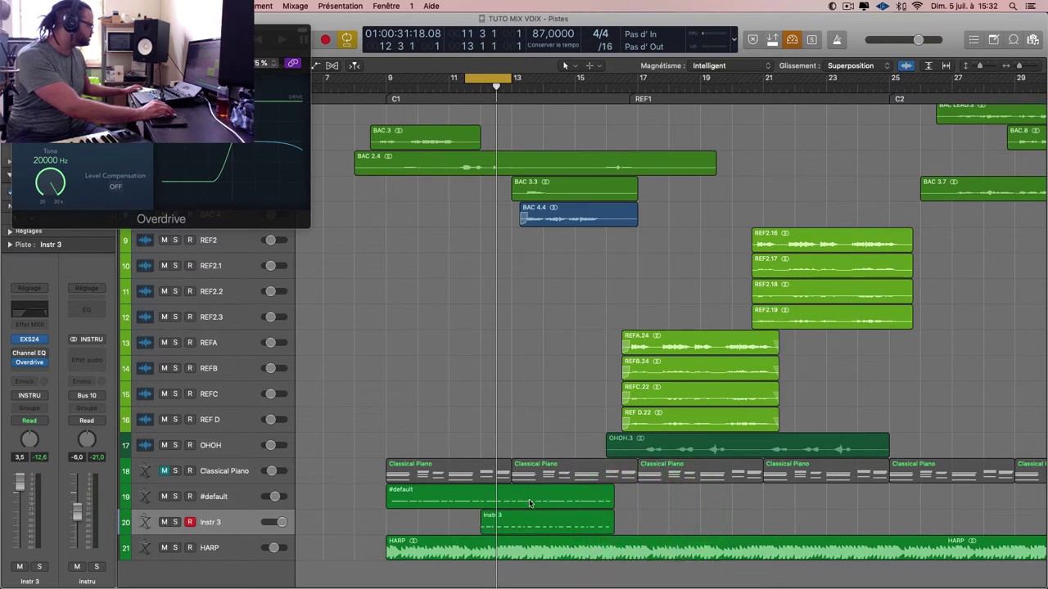
- Trim the #default region so it ends at bar 13 and place a copy of it at bar 13
{"action": "key", "text": "space"}
{"action": "left_click_drag", "start_coordinate": [510, 499], "coordinate": [692, 500]}
{"action": "key", "text": "Delete"}
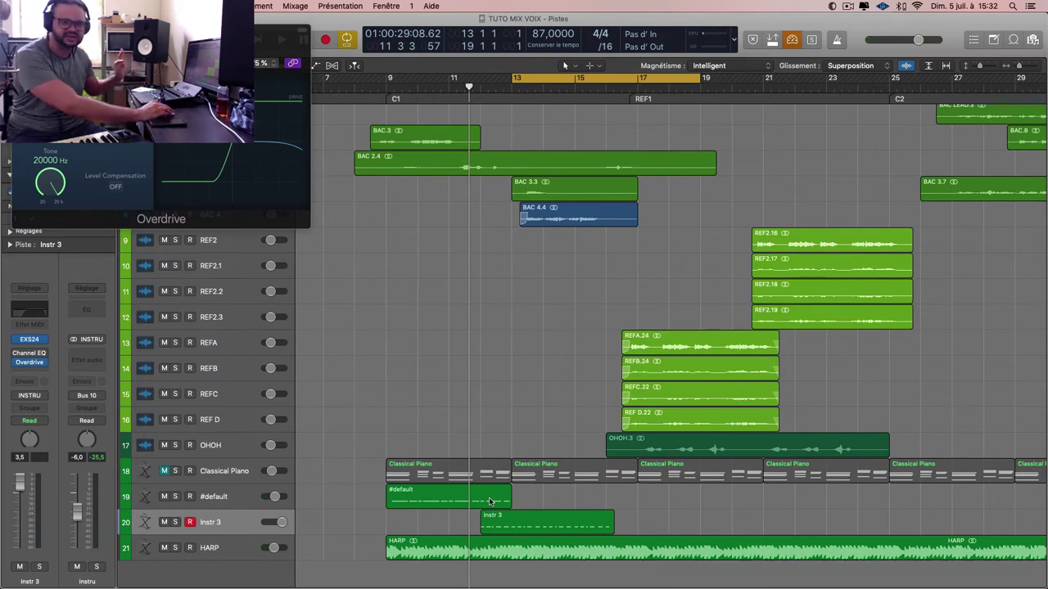
{"action": "left_click_drag", "start_coordinate": [484, 501], "coordinate": [603, 500]}
{"action": "key", "text": "super+Left"}
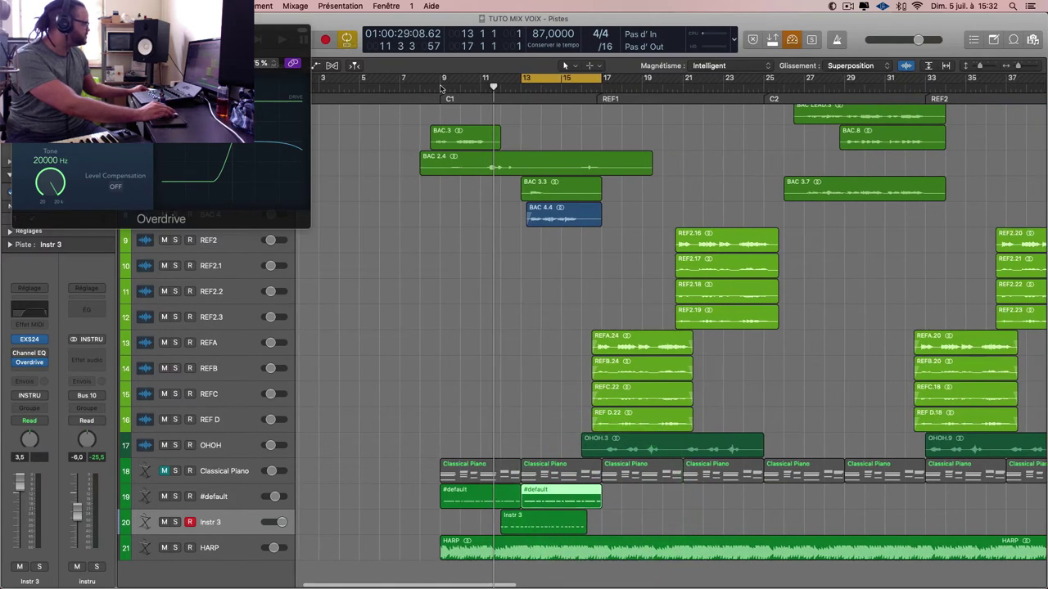
- Move the playhead to bar 16 and set the cycle range to bars 9 to 17 over both #default regions
{"action": "left_click_drag", "start_coordinate": [440, 85], "coordinate": [538, 91]}
{"action": "key", "text": "super+Right"}
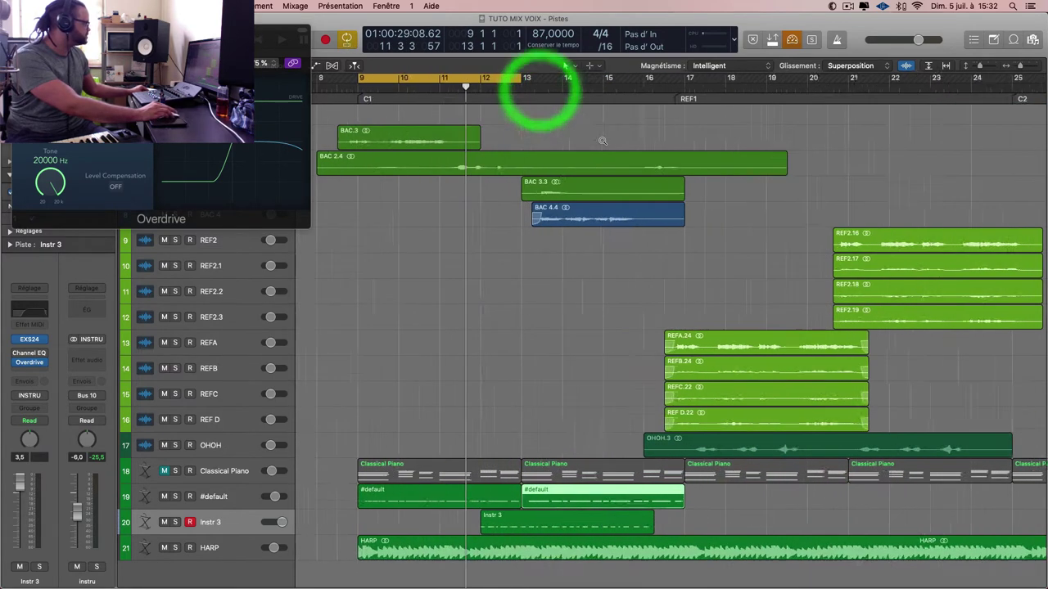
{"action": "scroll", "coordinate": [548, 96], "scroll_direction": "left", "scroll_amount": 3}
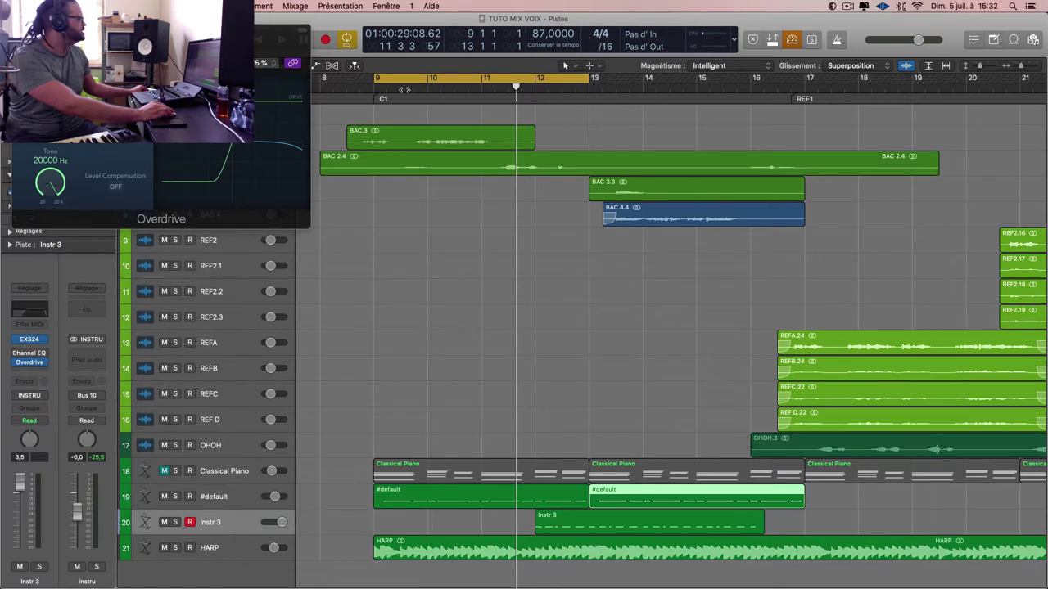
{"action": "left_click_drag", "start_coordinate": [403, 89], "coordinate": [778, 88]}
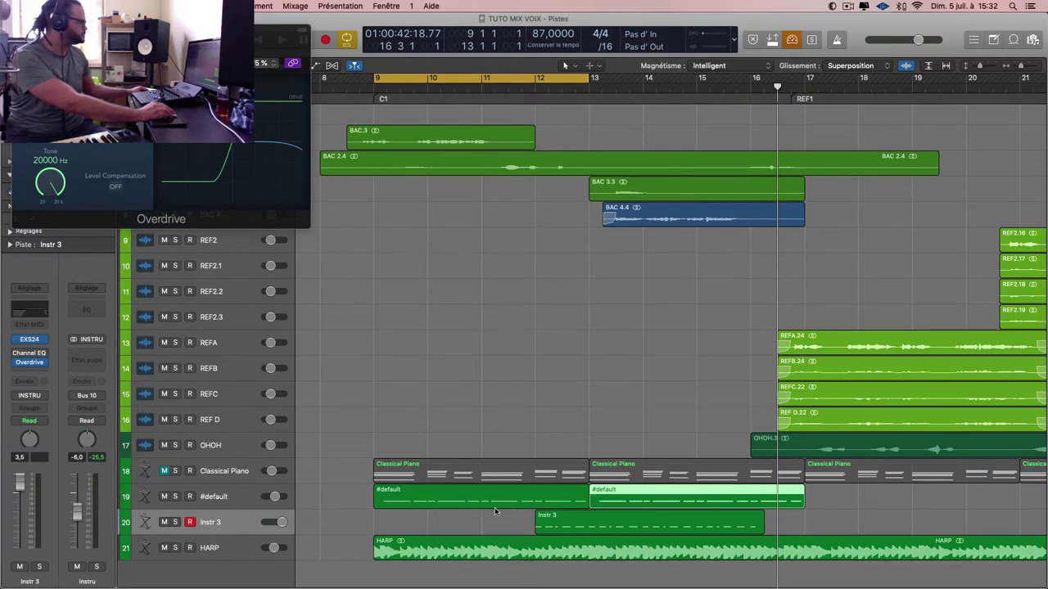
{"action": "left_click_drag", "start_coordinate": [355, 493], "coordinate": [762, 524]}
{"action": "key", "text": "super+u"}
{"action": "left_click", "coordinate": [748, 496]}
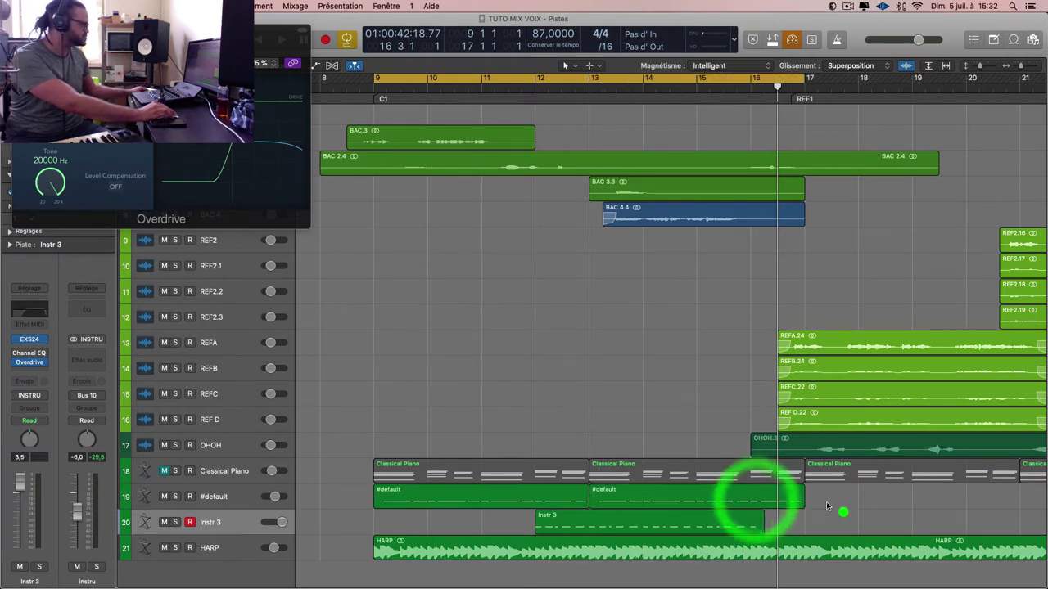
{"action": "left_click", "coordinate": [842, 510]}
- Move the first bar of the Instr 3 region to bar 16 and glue the pieces into one region spanning bars 13 to 17
{"action": "left_click", "coordinate": [607, 525]}
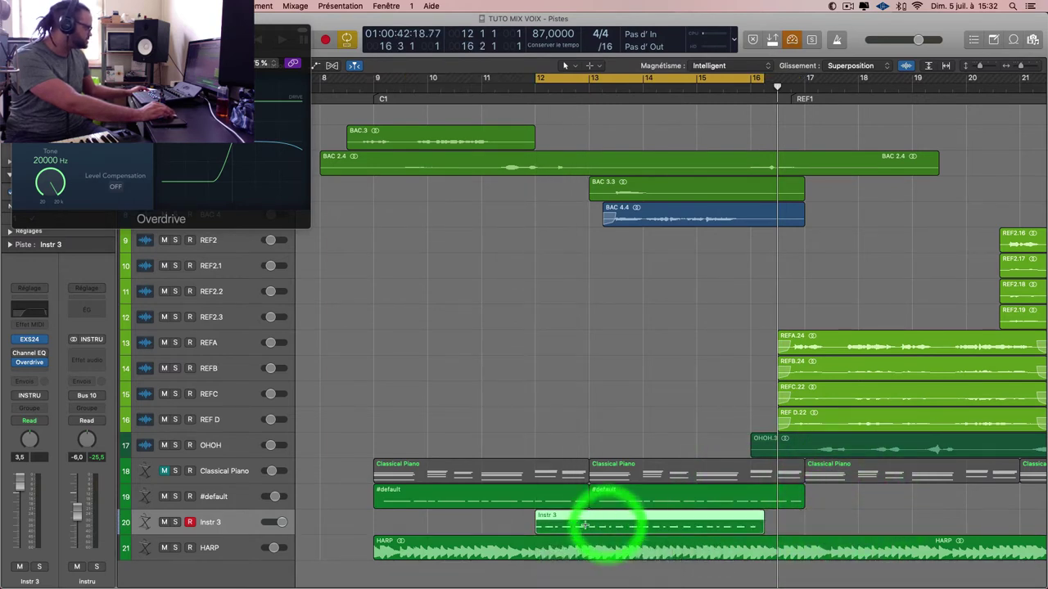
{"action": "left_click_drag", "start_coordinate": [561, 525], "coordinate": [766, 529]}
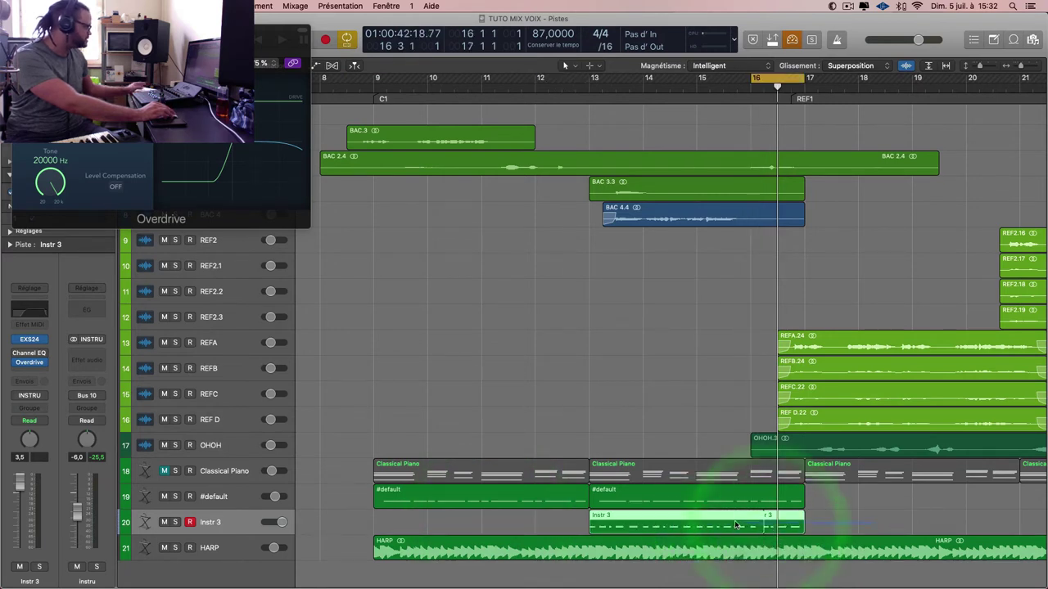
{"action": "right_click", "coordinate": [625, 525]}
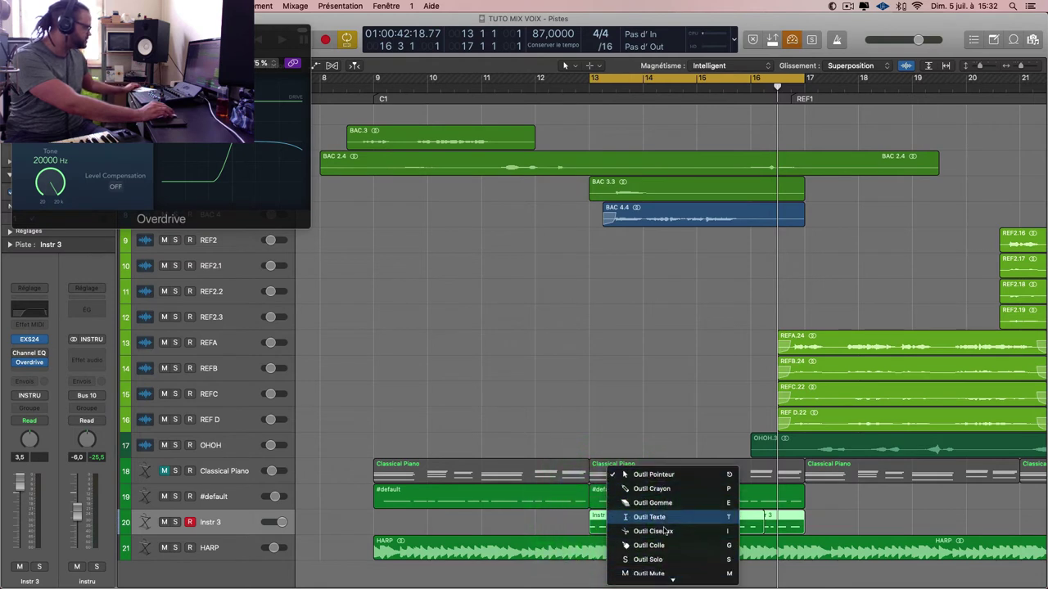
{"action": "left_click", "coordinate": [650, 447]}
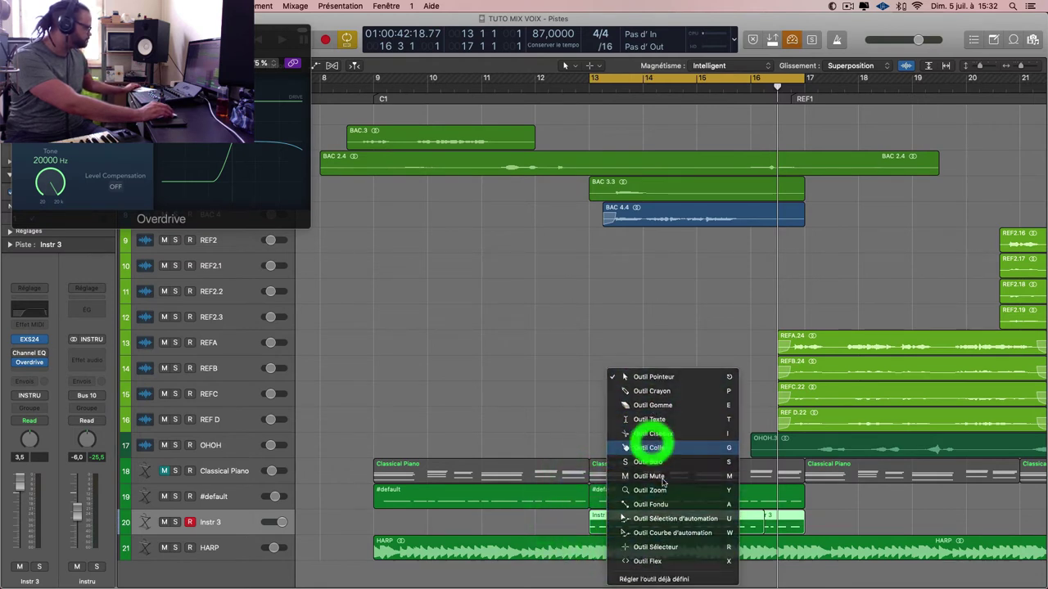
{"action": "left_click", "coordinate": [673, 520]}
{"action": "right_click", "coordinate": [708, 516]}
{"action": "left_click", "coordinate": [720, 518]}
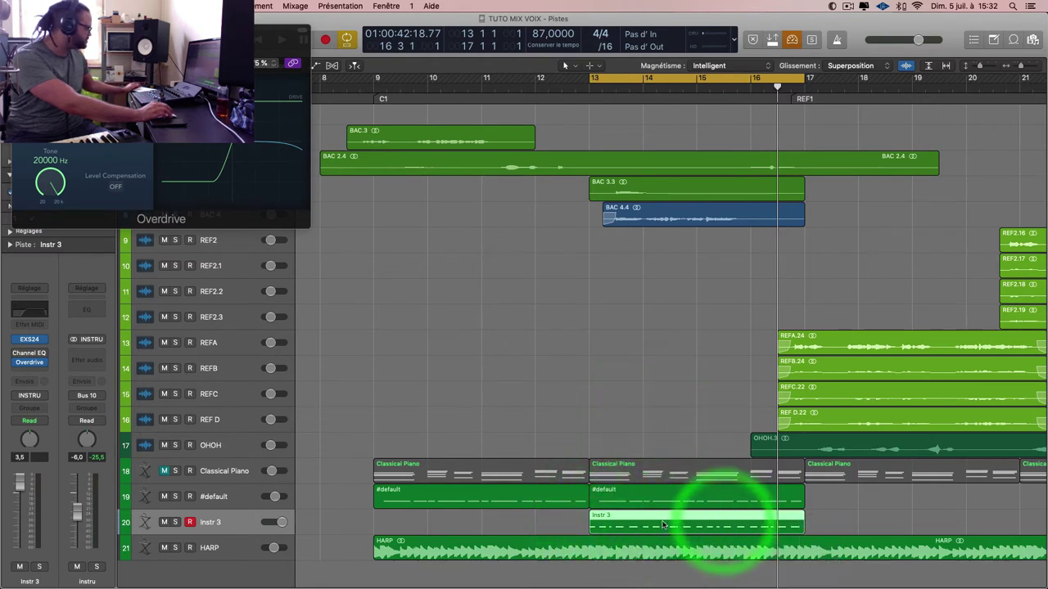
- Copy the Instr 3 region to bar 9 and set the cycle to bars 9 to 17 around the #default and Instr 3 regions
{"action": "left_click_drag", "start_coordinate": [565, 526], "coordinate": [428, 519]}
{"action": "key", "text": "super+Left"}
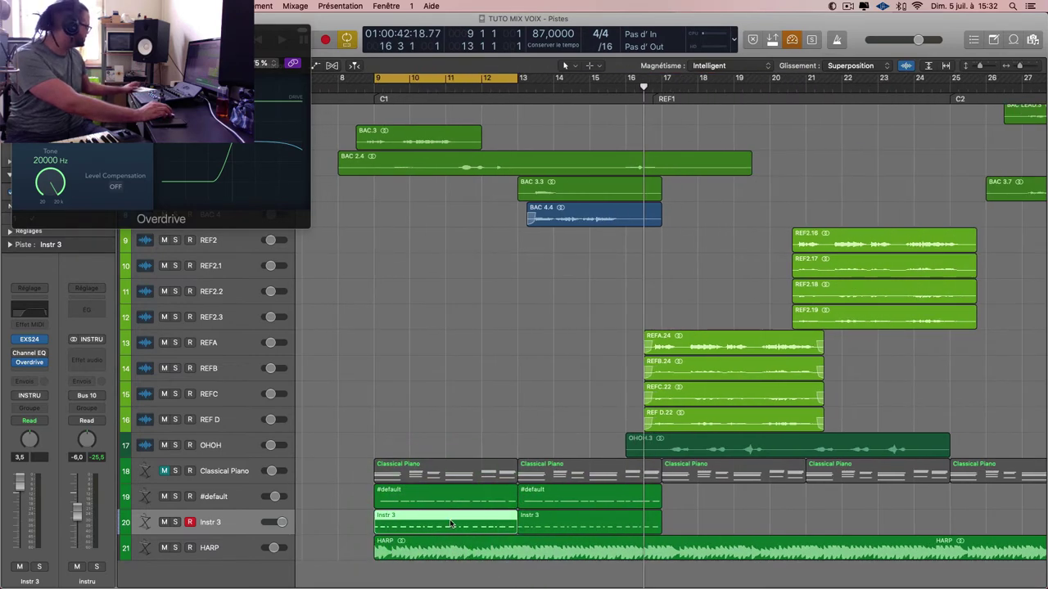
{"action": "right_click", "coordinate": [451, 522]}
{"action": "left_click", "coordinate": [485, 522]}
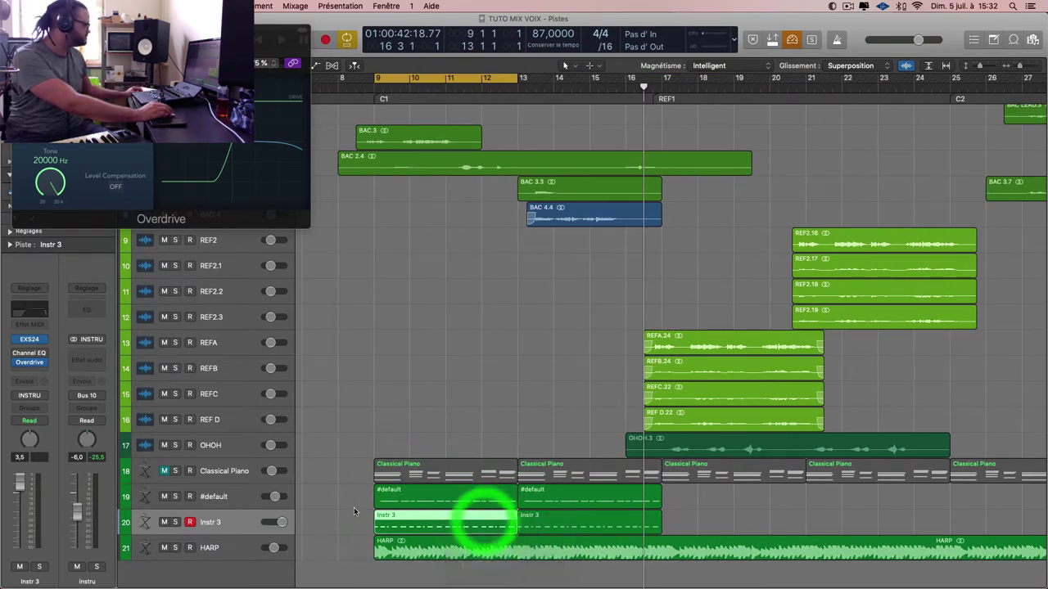
{"action": "left_click", "coordinate": [645, 516]}
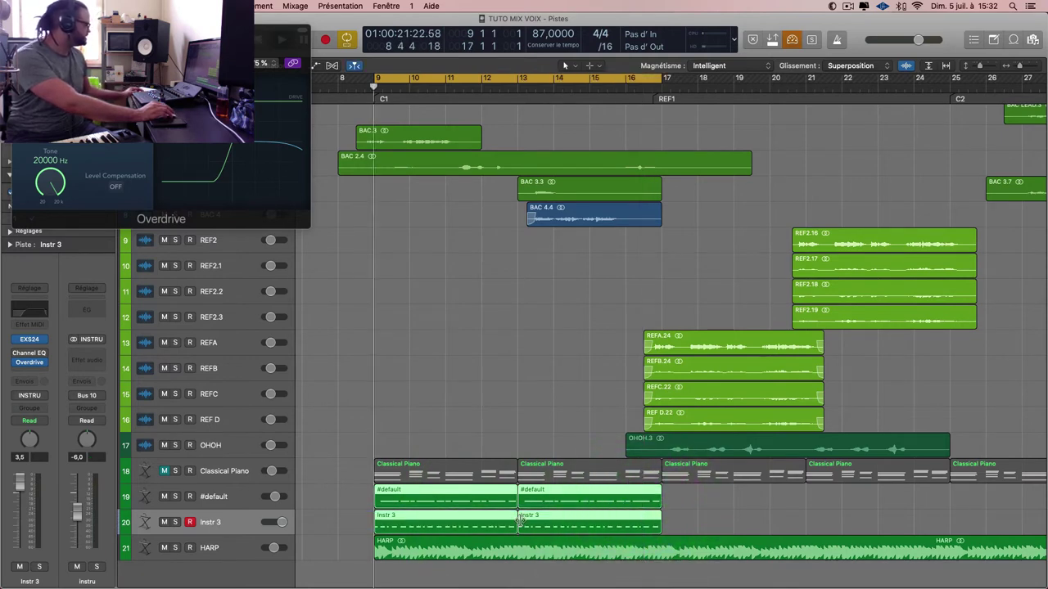
- Play the cycle with the #default track muted and the Instr 3 track soloed
{"action": "key", "text": "space"}
{"action": "left_click", "coordinate": [231, 521]}
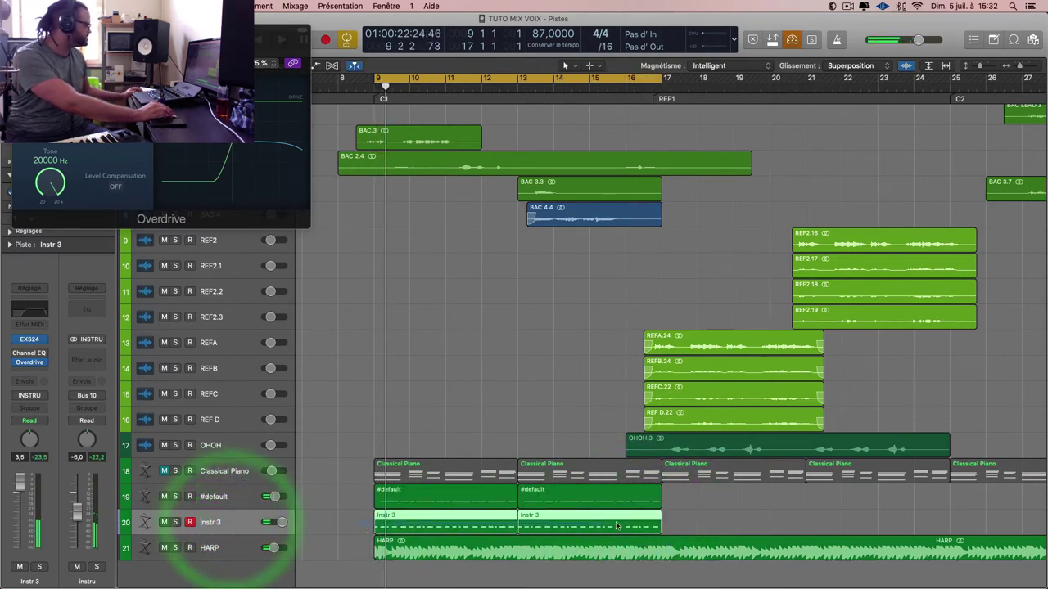
{"action": "left_click", "coordinate": [657, 523]}
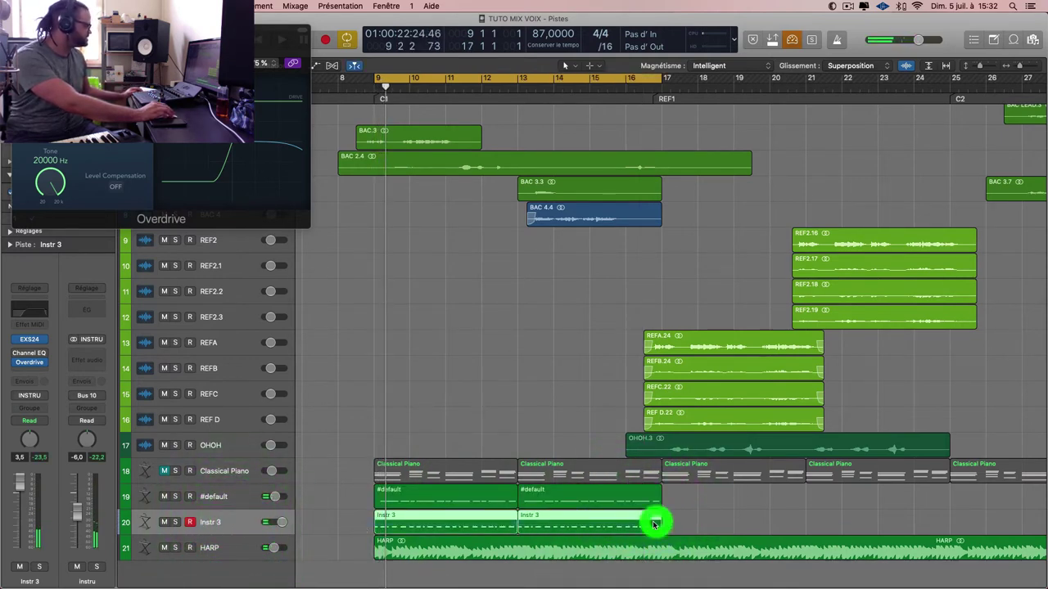
{"action": "left_click", "coordinate": [165, 497]}
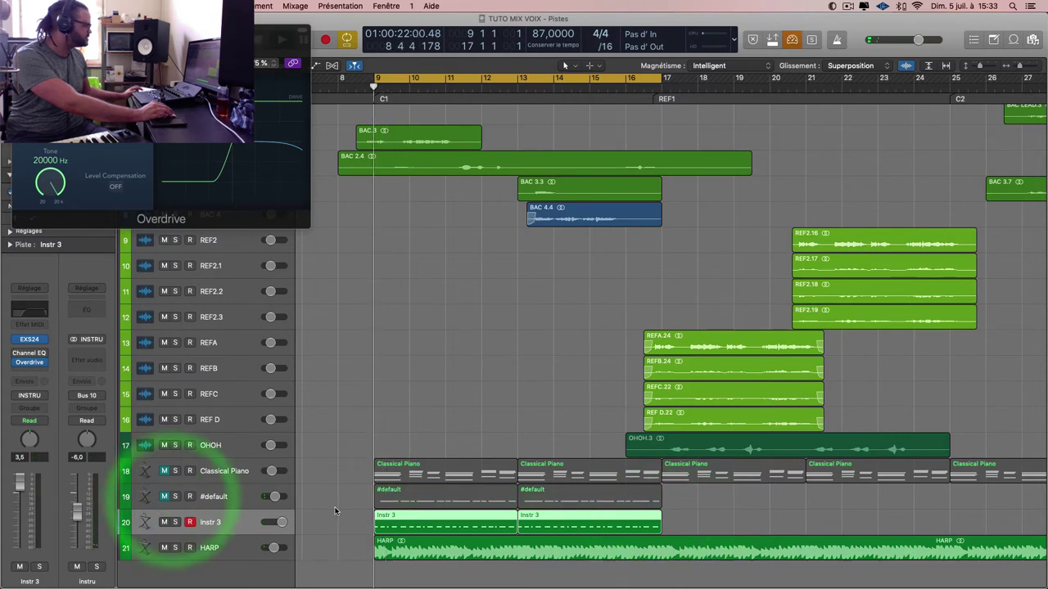
{"action": "left_click", "coordinate": [174, 522]}
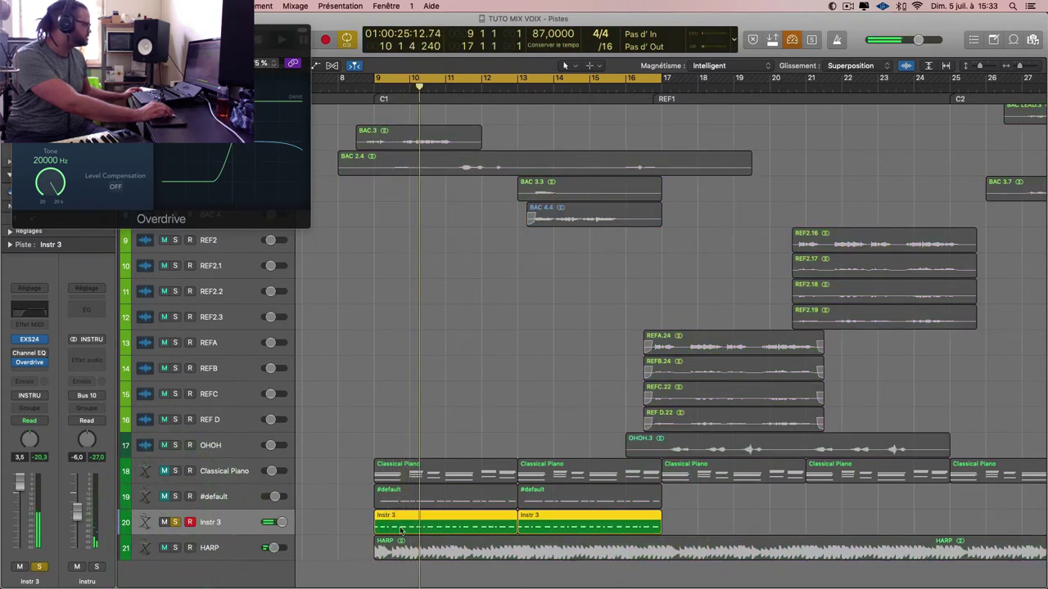
- Compare Instr 3 with Overdrive bypassed and active, and view its notes in the piano roll
{"action": "left_click", "coordinate": [18, 364]}
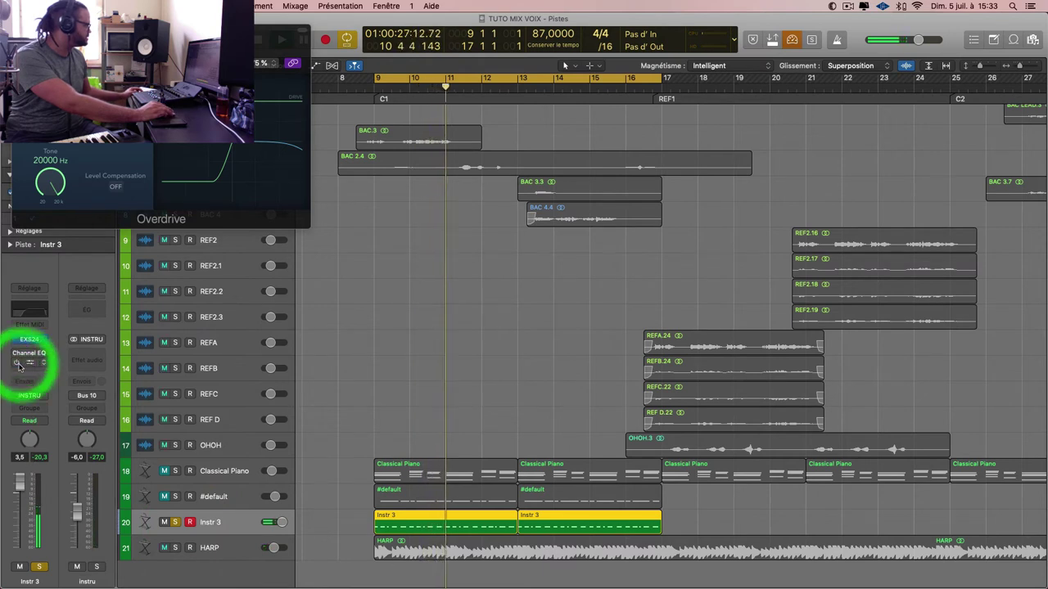
{"action": "left_click", "coordinate": [18, 363]}
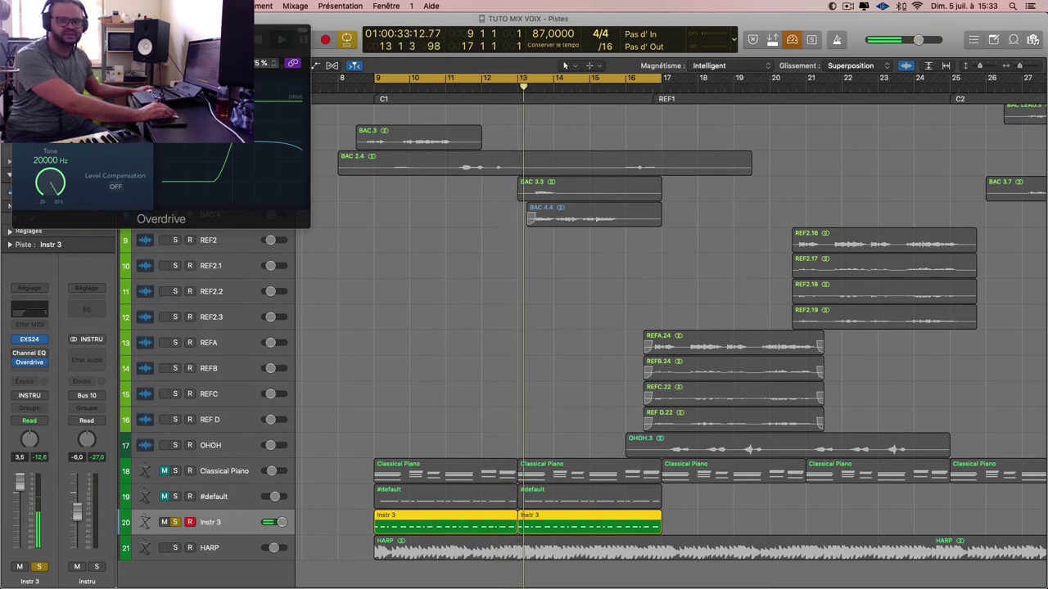
{"action": "double_click", "coordinate": [588, 518]}
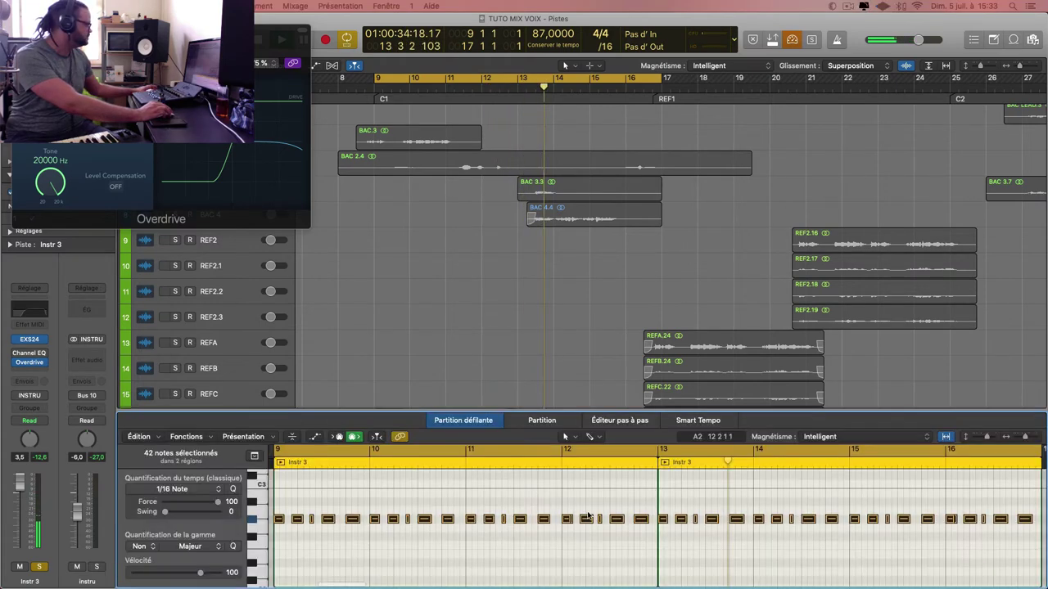
{"action": "key", "text": "e"}
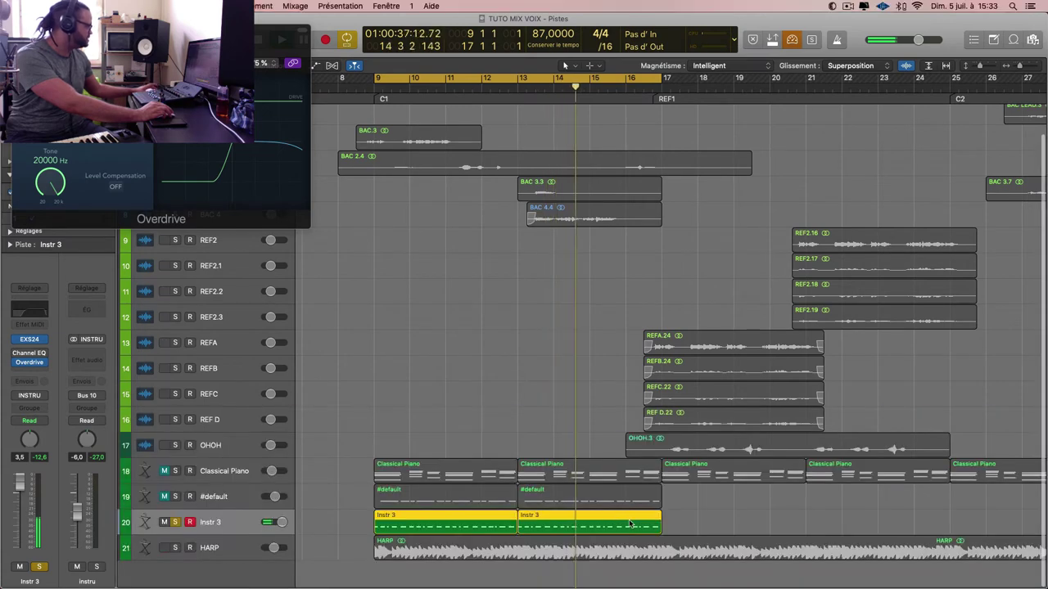
- Bounce the Instr 3 regions in place to a new track named RIM, ignoring effects and muting the originals, and solo RIM instead of Instr 3
{"action": "right_click", "coordinate": [630, 525]}
{"action": "left_click", "coordinate": [682, 393]}
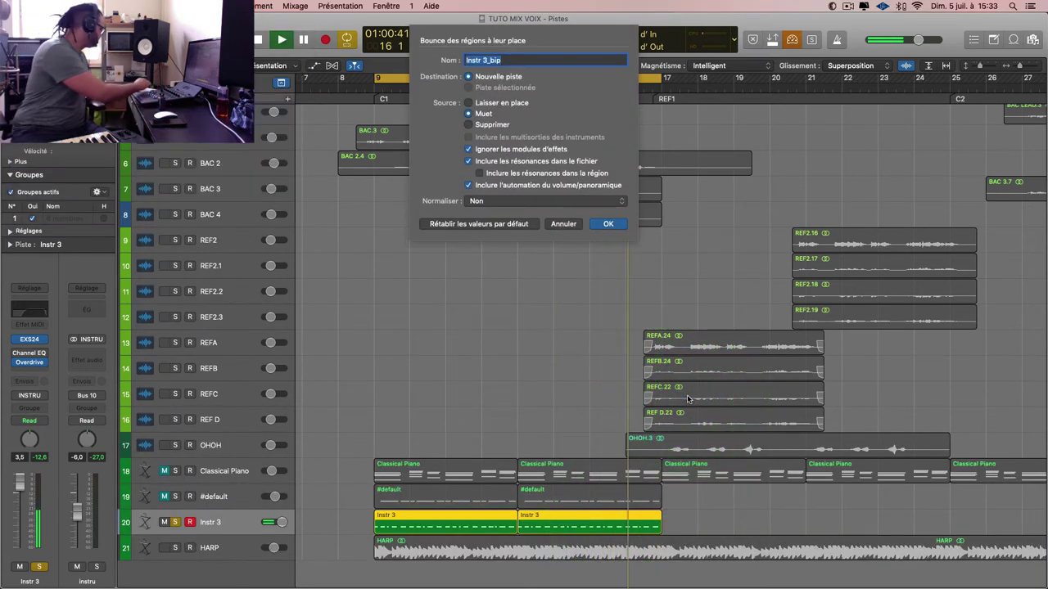
{"action": "key", "text": "Return"}
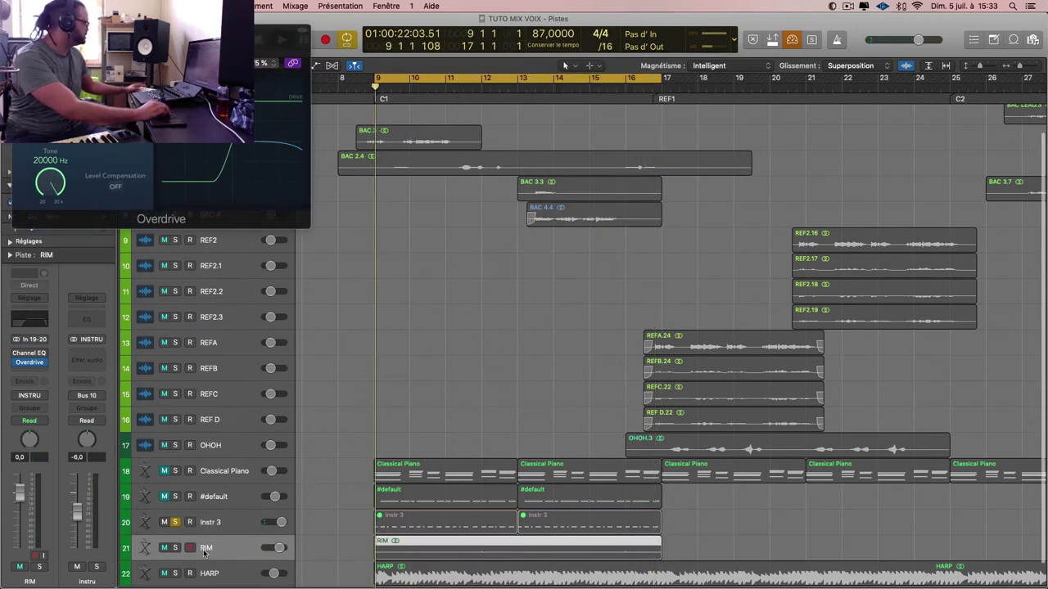
{"action": "left_click", "coordinate": [174, 548]}
{"action": "left_click", "coordinate": [174, 522]}
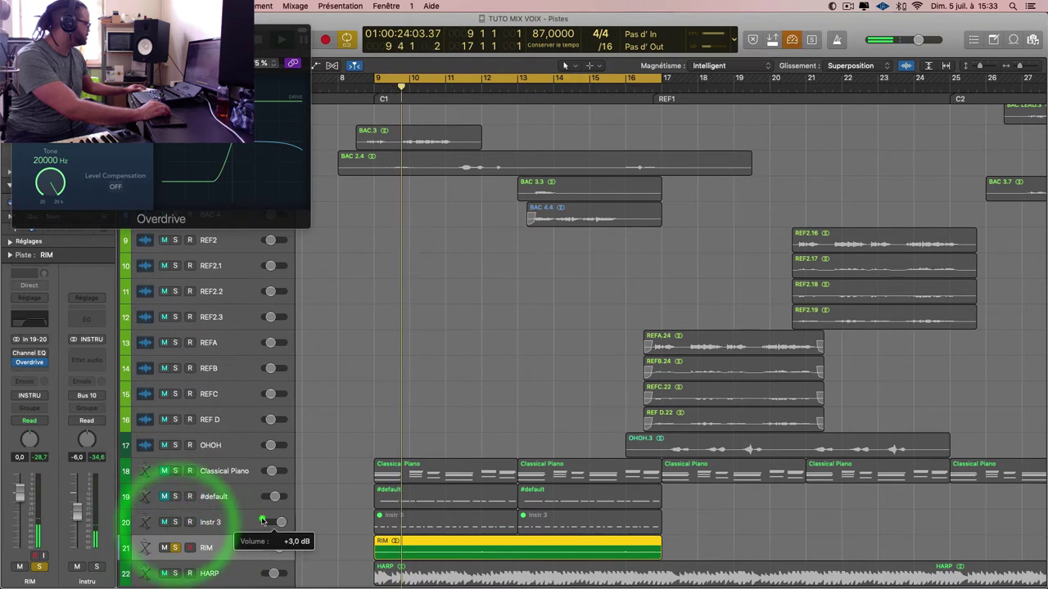
- Reset the Instr 3 track volume to 0 dB and delete its muted original regions
{"action": "left_click", "coordinate": [246, 522]}
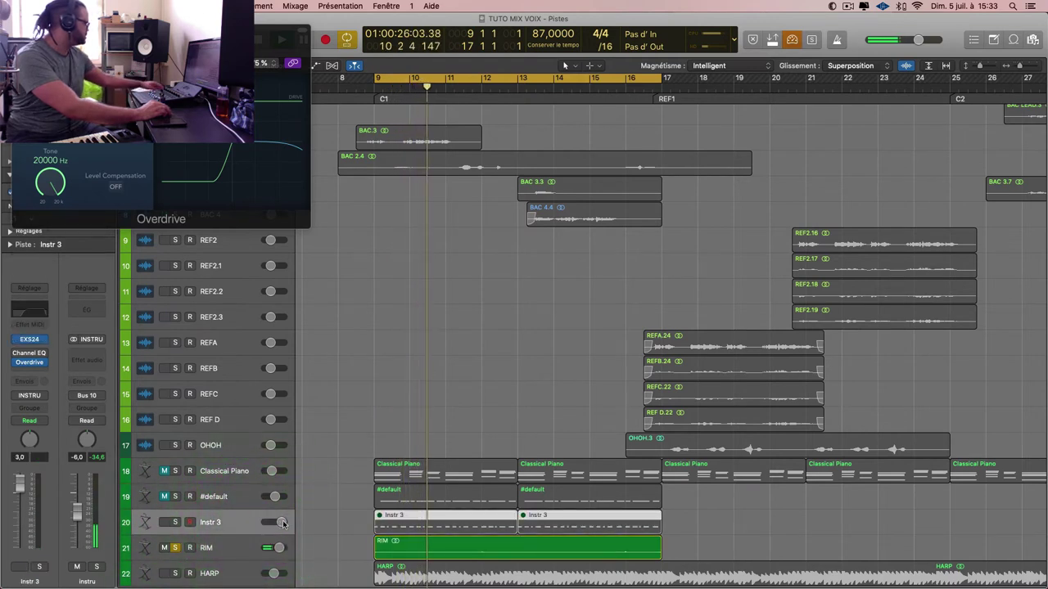
{"action": "left_click", "coordinate": [246, 524]}
{"action": "key", "text": "Delete"}
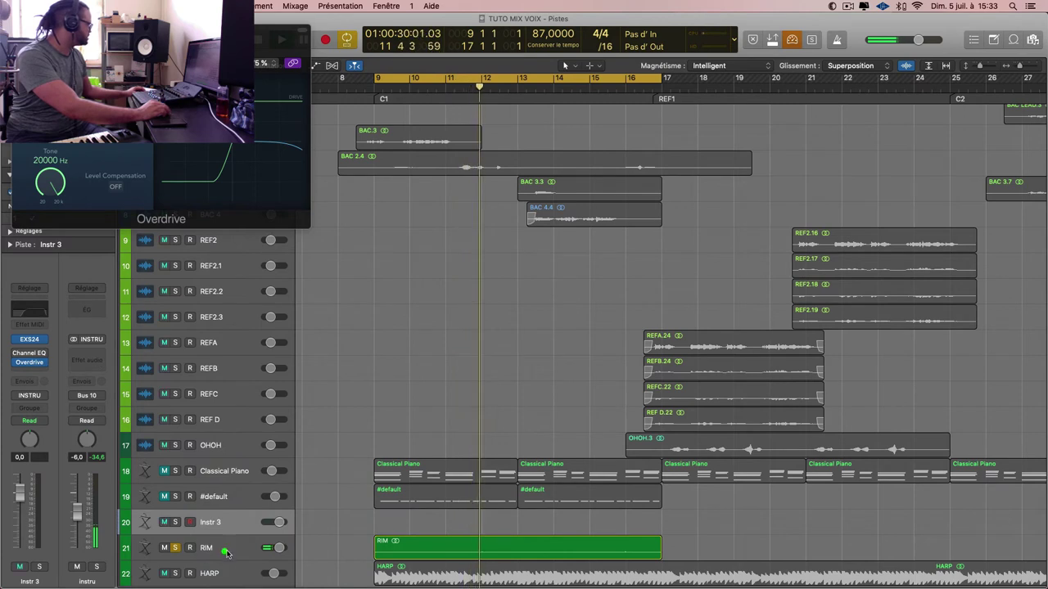
- Turn off the RIM track's solo and compare the mix with RIM muted and unmuted
{"action": "left_click", "coordinate": [218, 549]}
{"action": "left_click", "coordinate": [175, 547]}
{"action": "left_click", "coordinate": [164, 546]}
{"action": "left_click", "coordinate": [164, 547]}
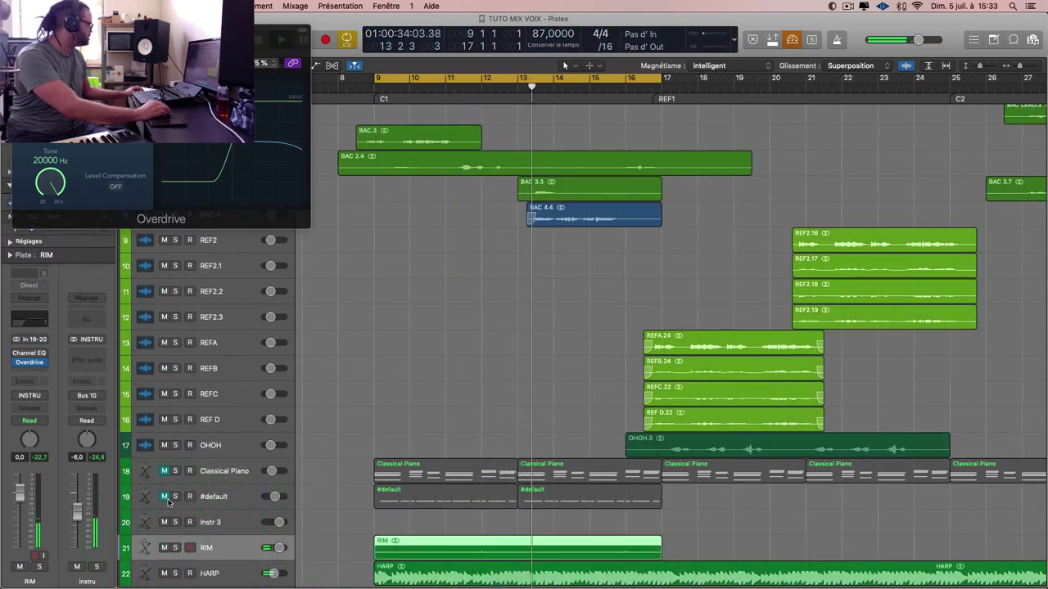
- Unmute the #default track in the mixer and lower its volume to -7.8 dB
{"action": "key", "text": "x"}
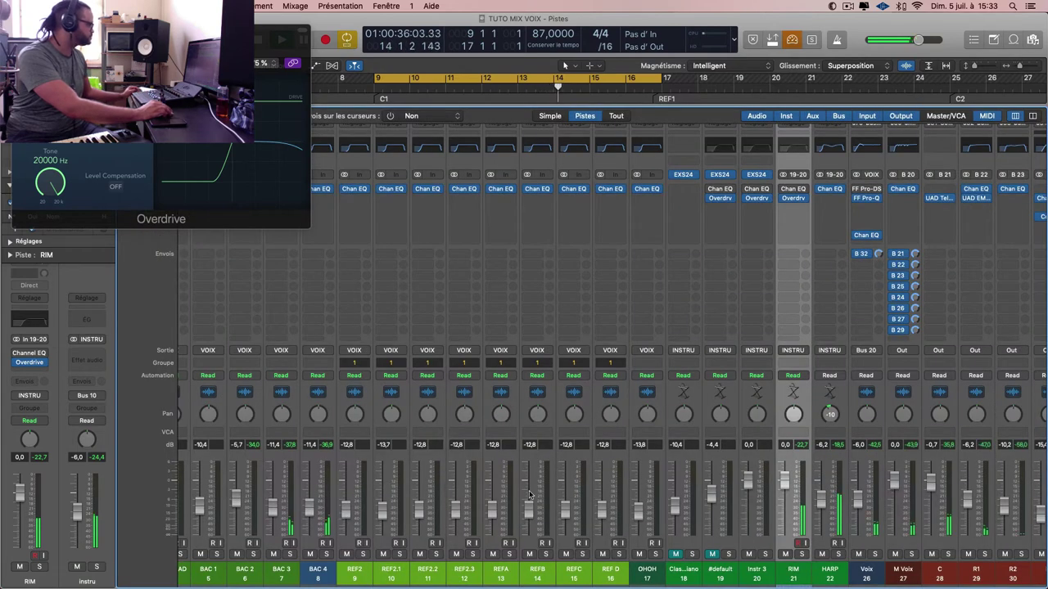
{"action": "left_click", "coordinate": [724, 554]}
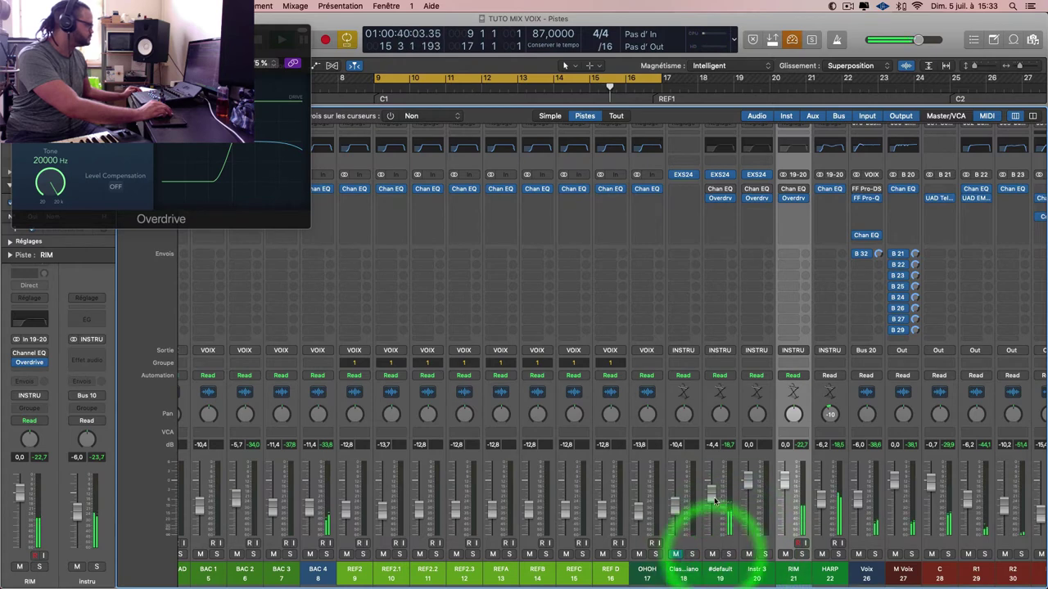
{"action": "left_click", "coordinate": [715, 508]}
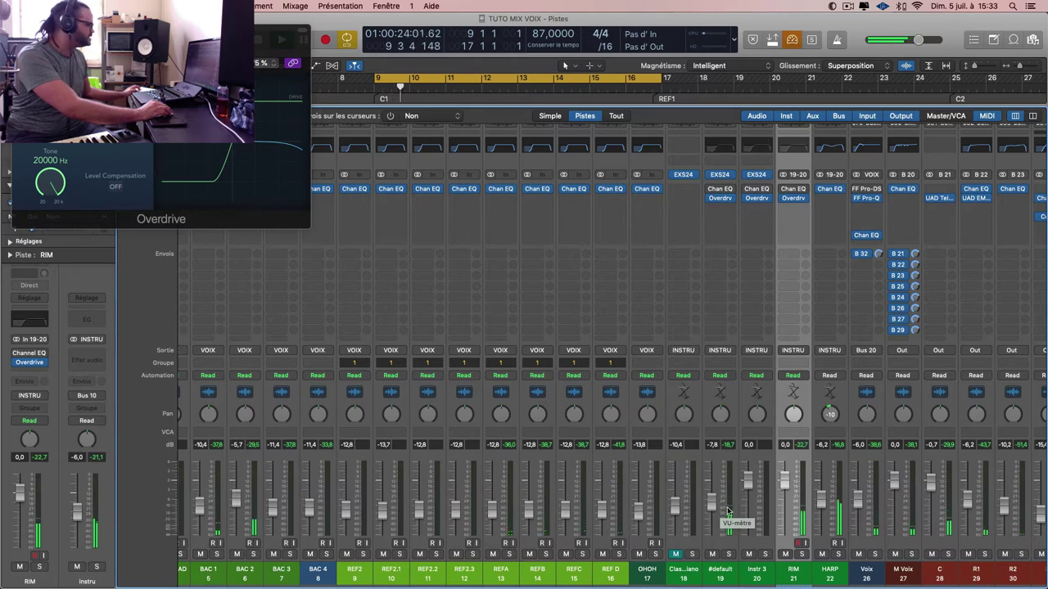
- Move the RIM track directly below #default and route the output of both tracks to Bus 2 (DRUMS)
{"action": "key", "text": "x"}
{"action": "left_click_drag", "start_coordinate": [209, 573], "coordinate": [257, 509]}
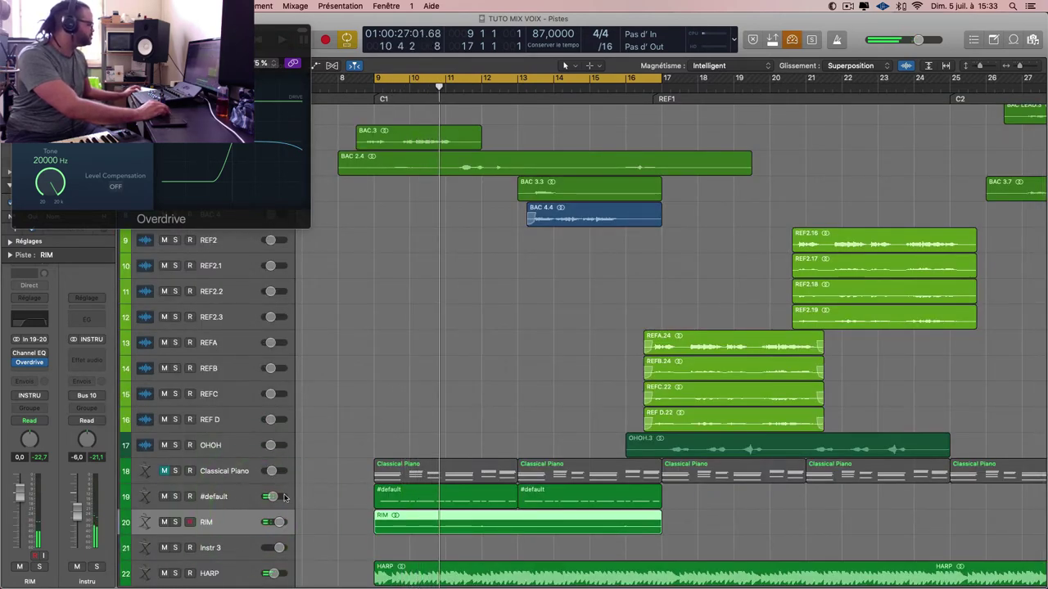
{"action": "key", "text": "x"}
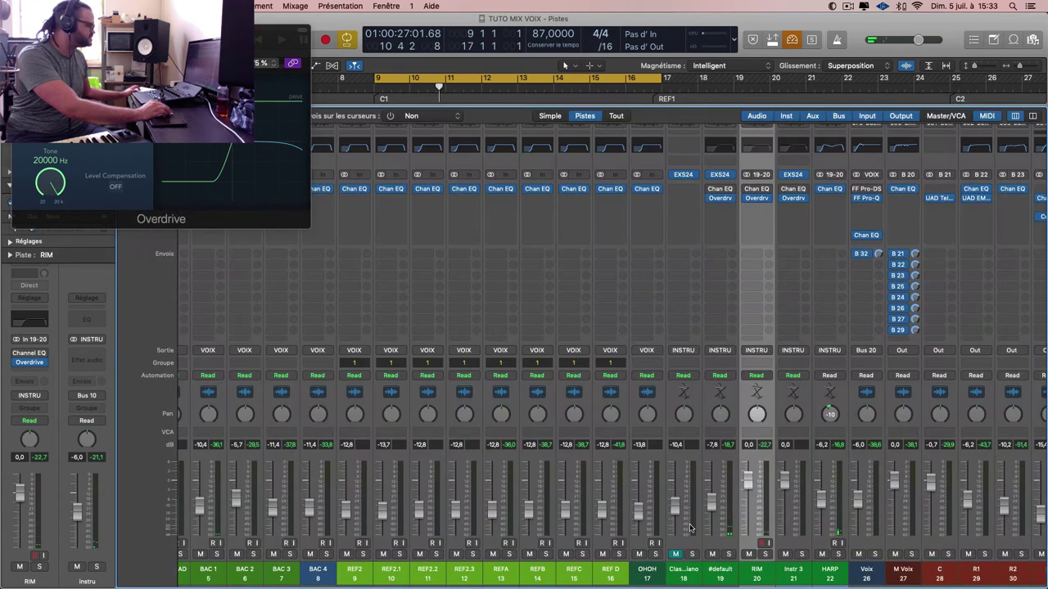
{"action": "left_click", "coordinate": [722, 573]}
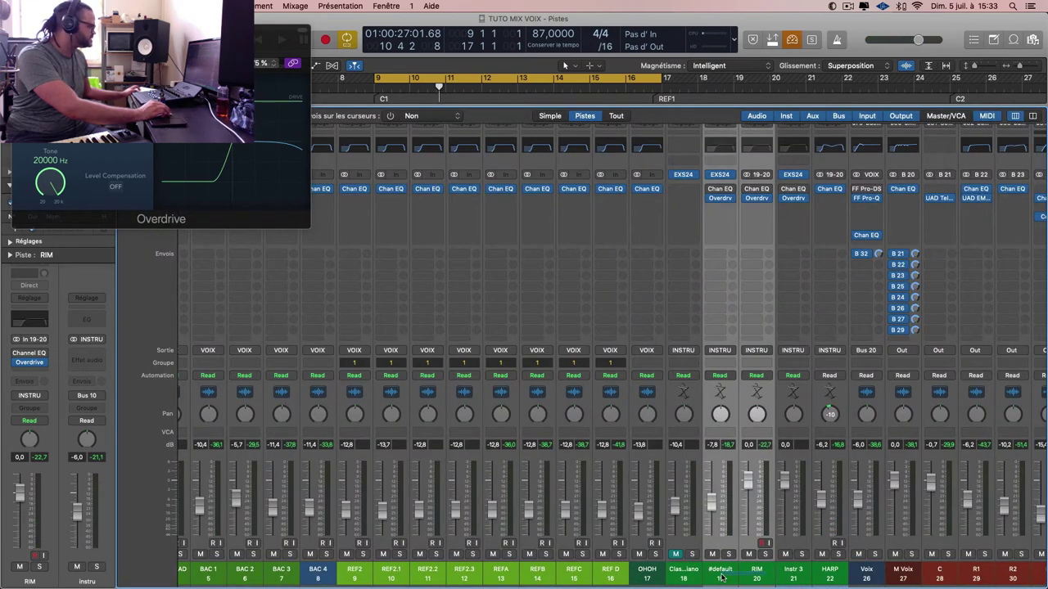
{"action": "left_click", "coordinate": [720, 350]}
{"action": "mouse_move", "coordinate": [752, 403]}
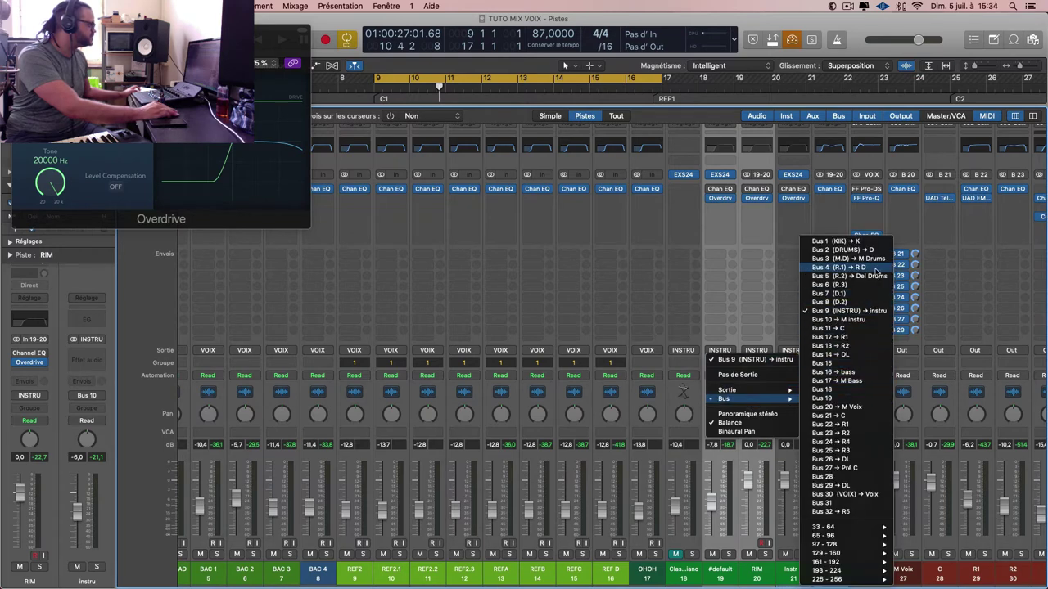
{"action": "left_click", "coordinate": [878, 256]}
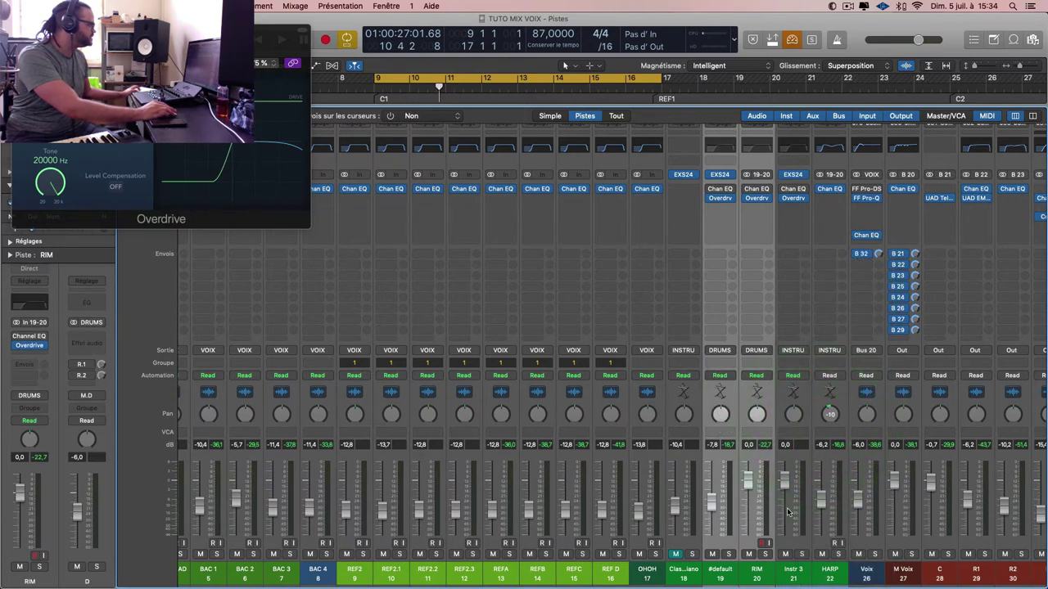
- Play the loop to hear the #default and RIM parts through the drum bus
{"action": "left_click", "coordinate": [692, 573]}
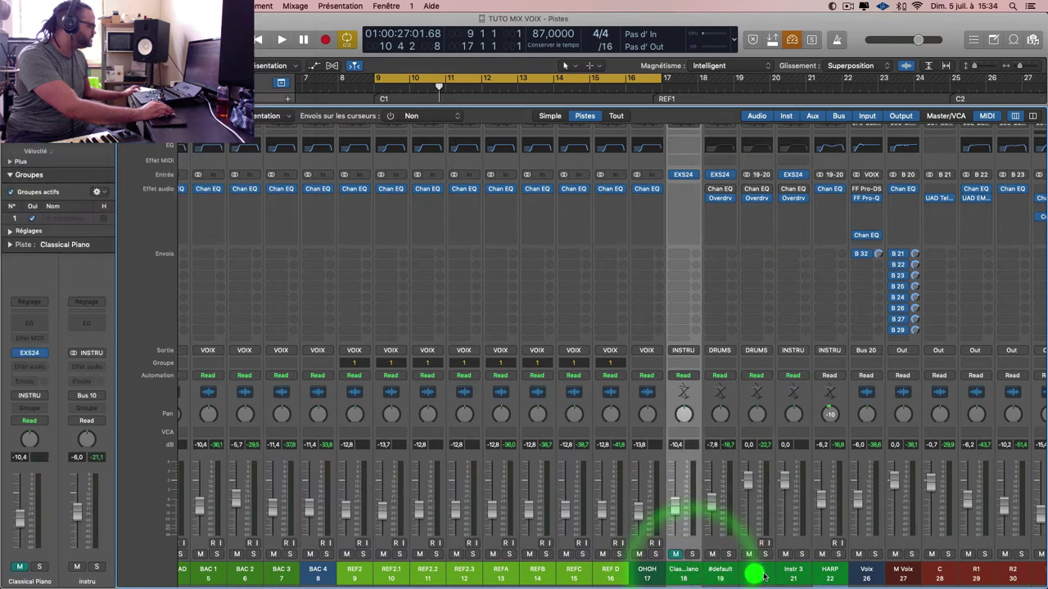
{"action": "left_click", "coordinate": [756, 573]}
{"action": "key", "text": "space"}
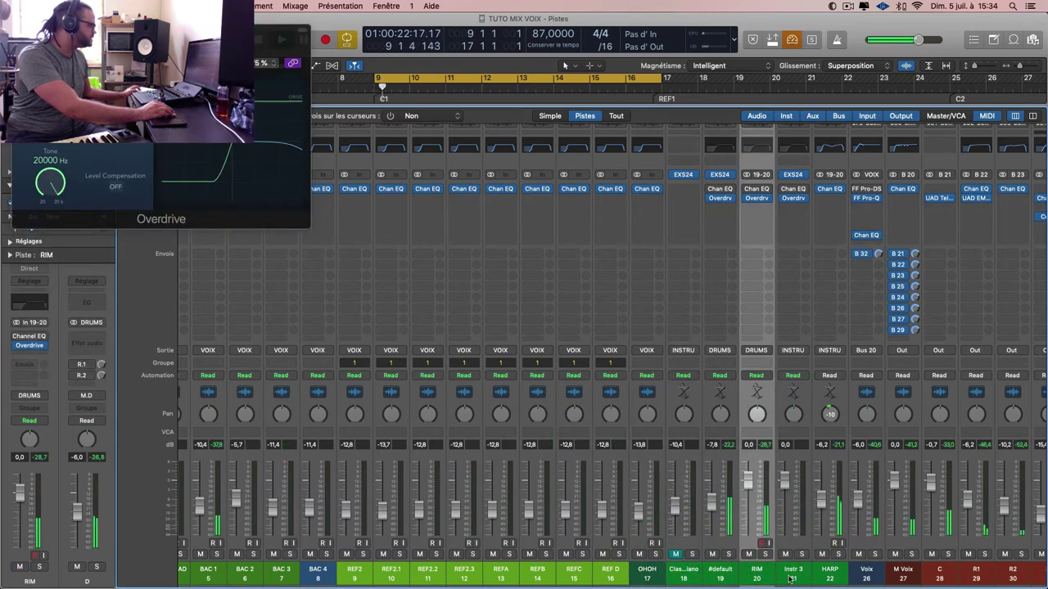
{"action": "key", "text": "x"}
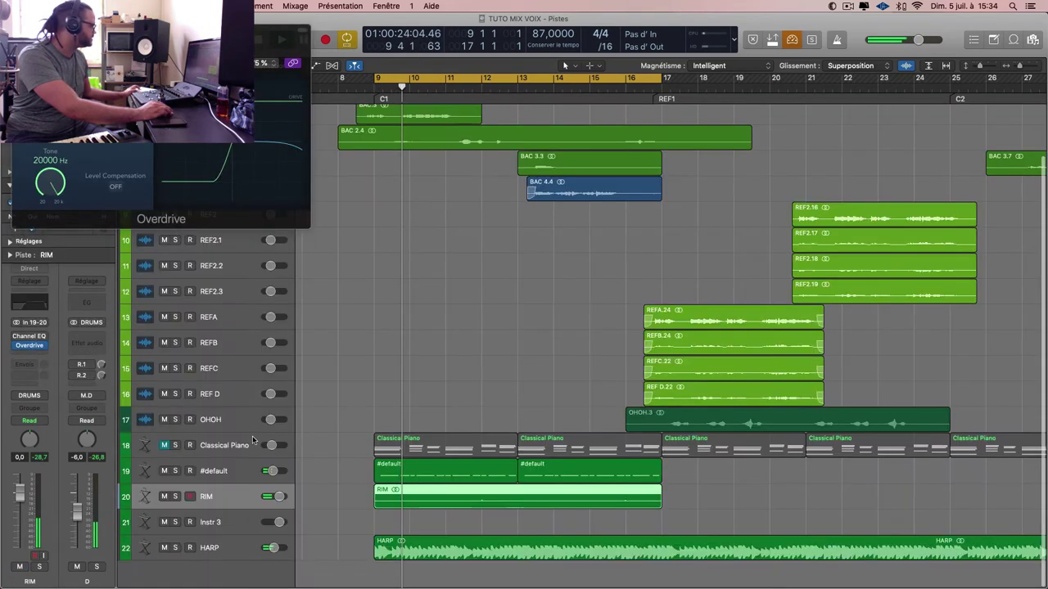
- Record a four-bar kick part on the Instr 3 track from bar 9 to bar 13
{"action": "left_click", "coordinate": [249, 517]}
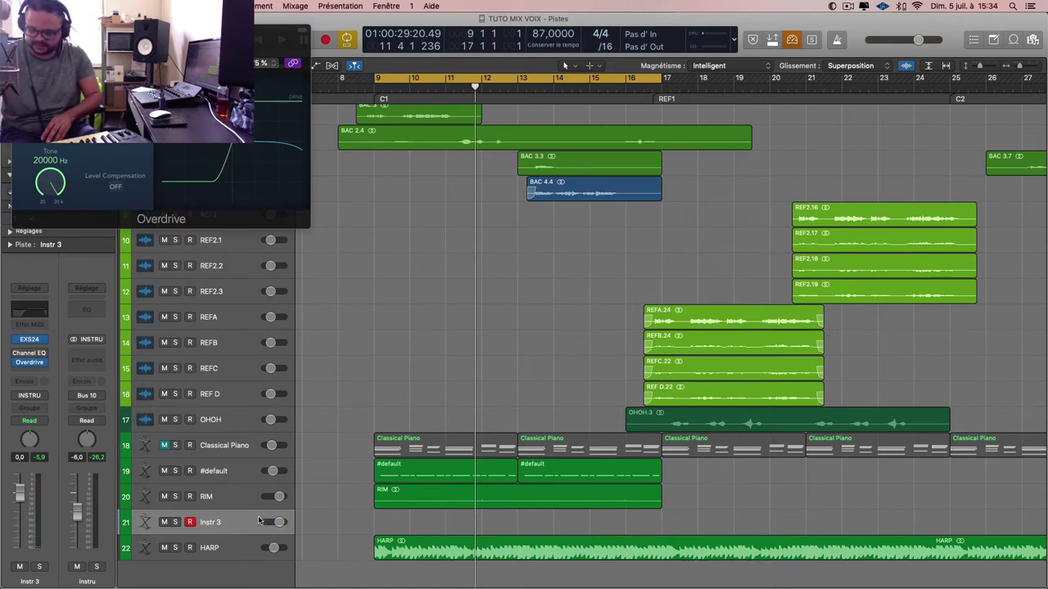
{"action": "key", "text": "space"}
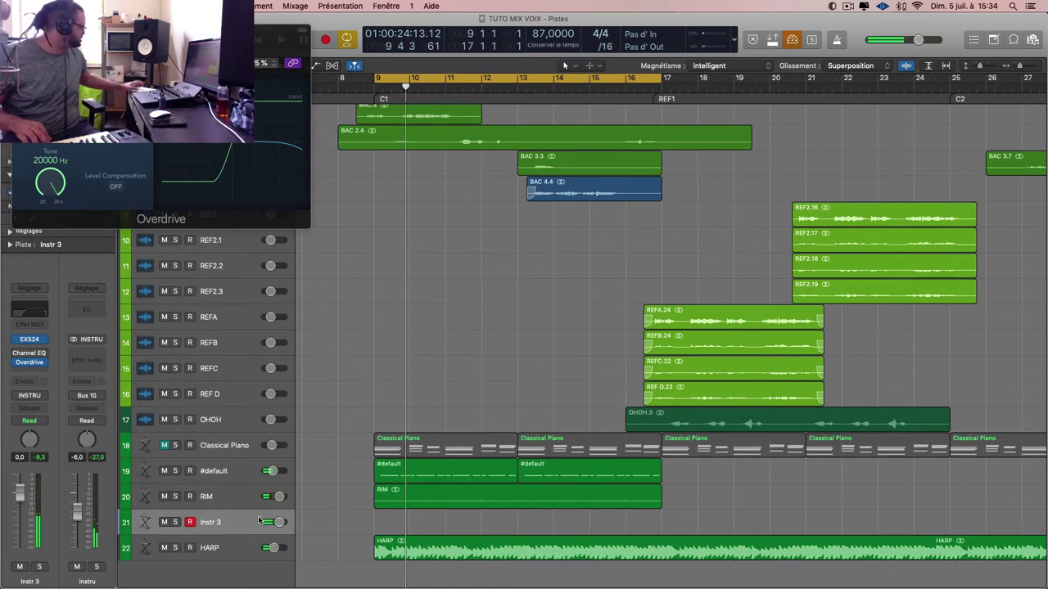
{"action": "key", "text": "r"}
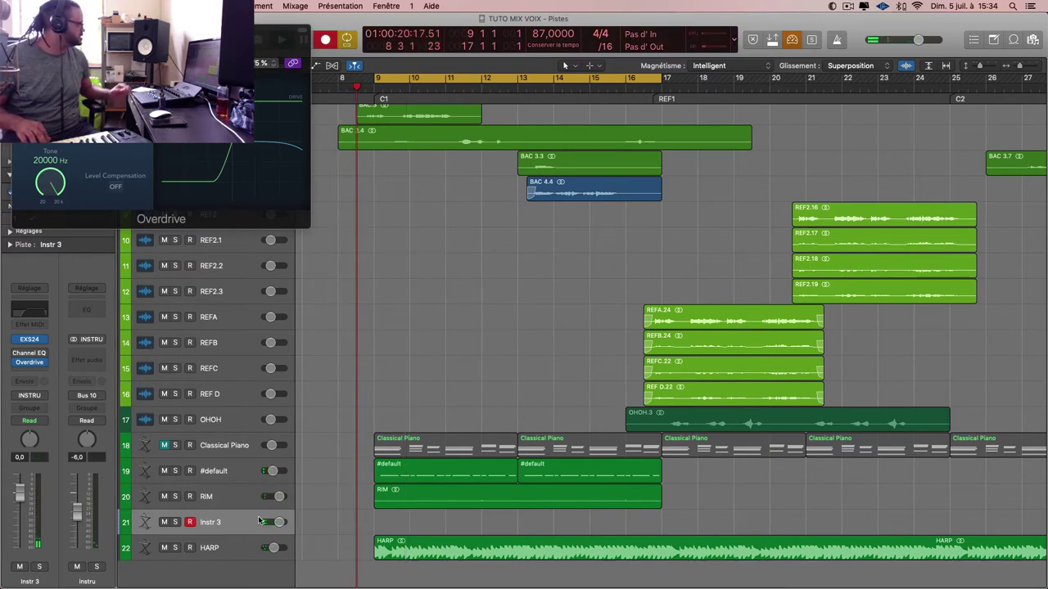
{"action": "key", "text": "k"}
{"action": "key", "text": "r"}
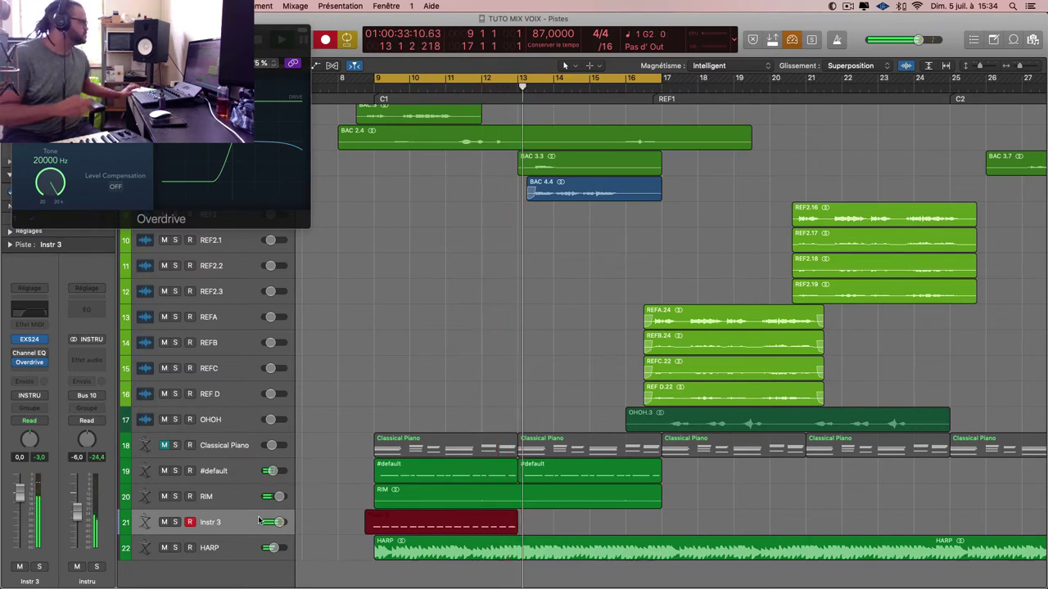
{"action": "key", "text": "space"}
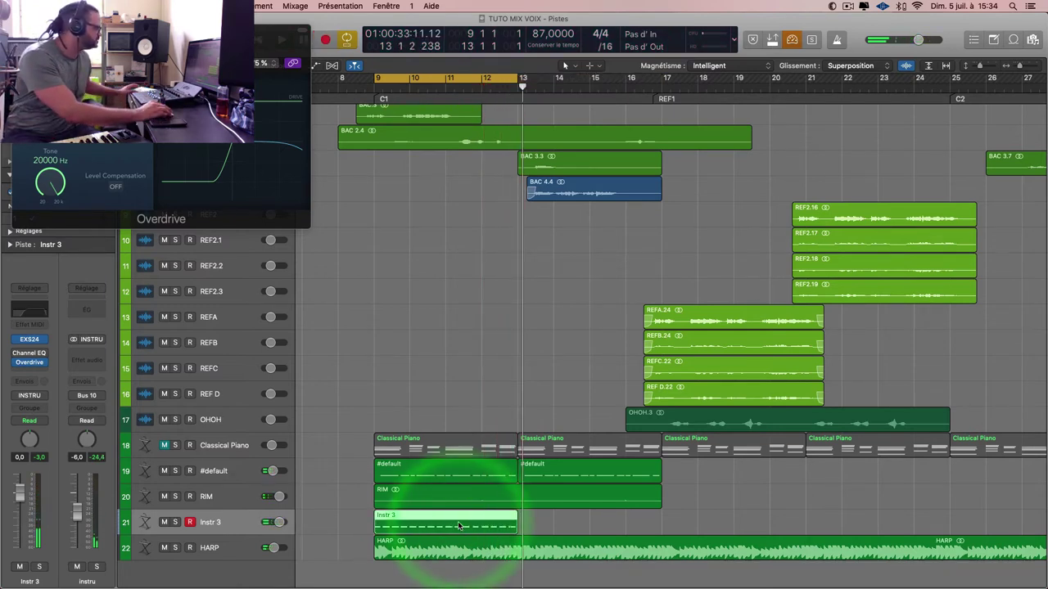
- Repeat the recorded Instr 3 region once so the part runs from bar 9 to bar 17, and select both regions
{"action": "key", "text": "super+r"}
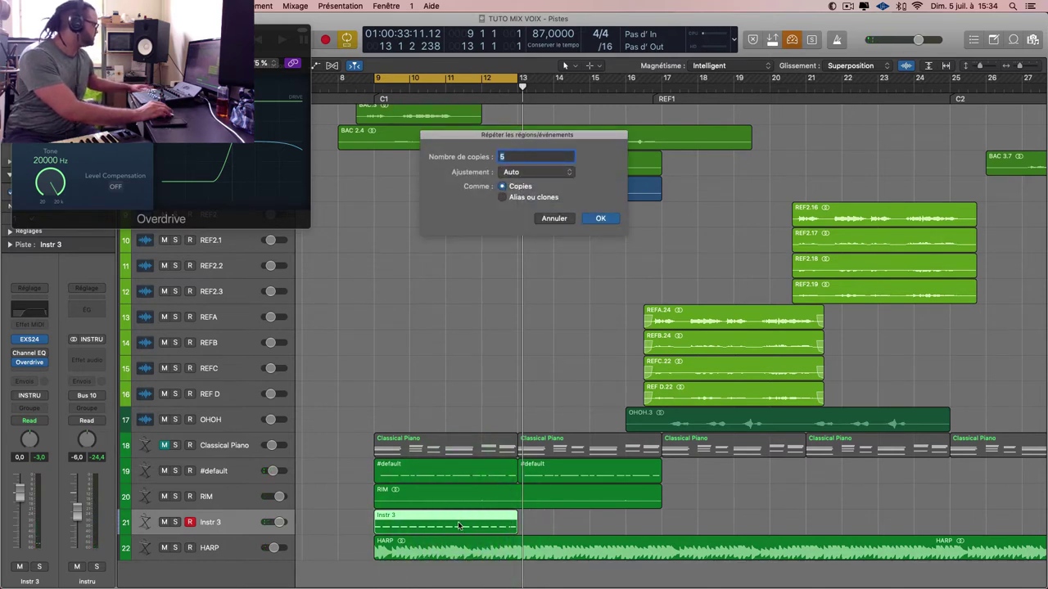
{"action": "key", "text": "Return"}
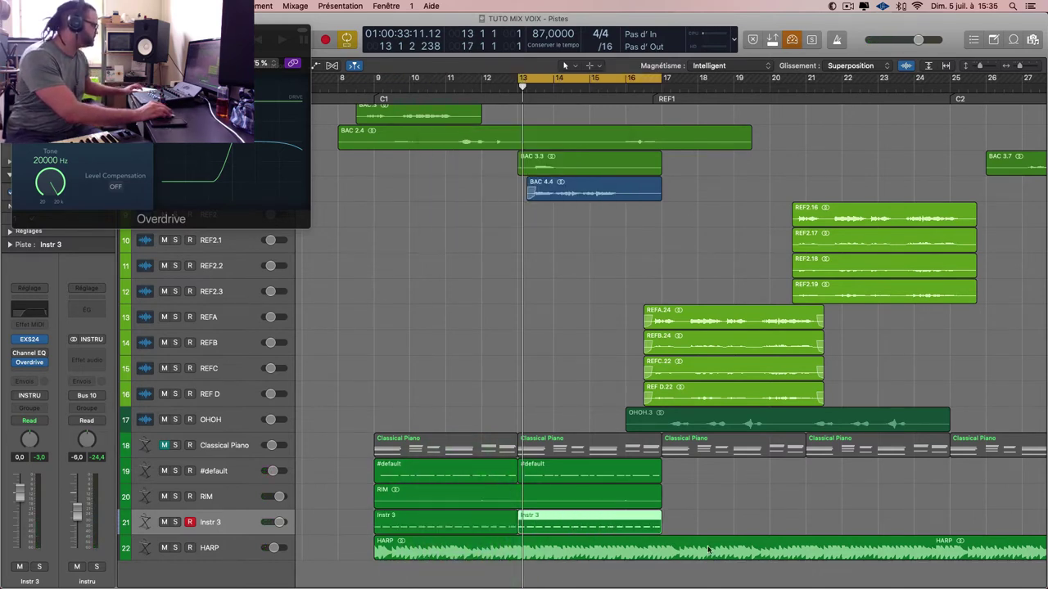
{"action": "left_click", "coordinate": [446, 524]}
- Listen to the loop with the new part, check the Overdrive effect on Instr 3 and close its window
{"action": "key", "text": "space"}
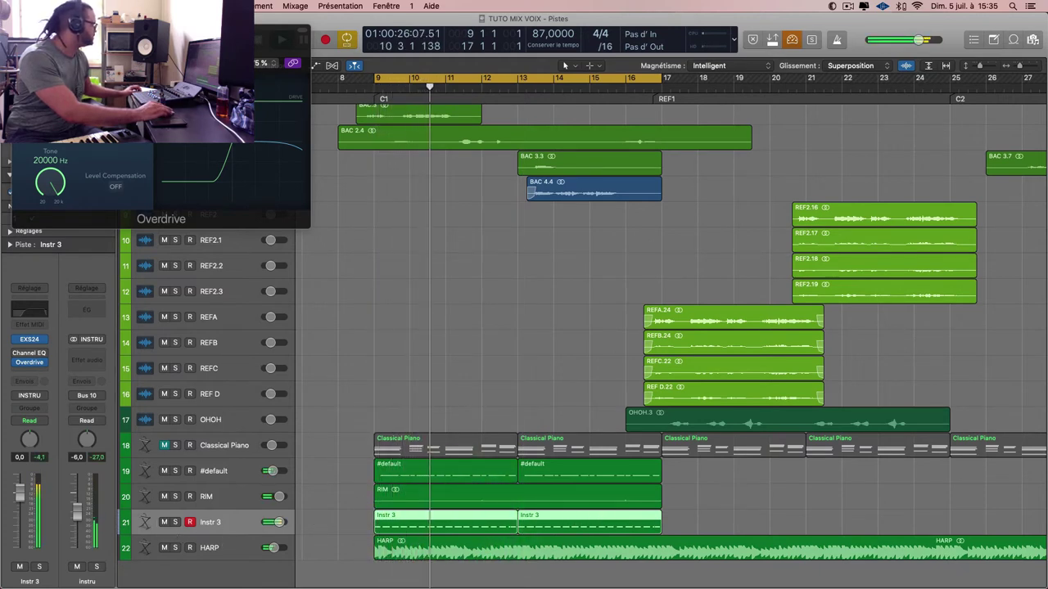
{"action": "key", "text": "super+w"}
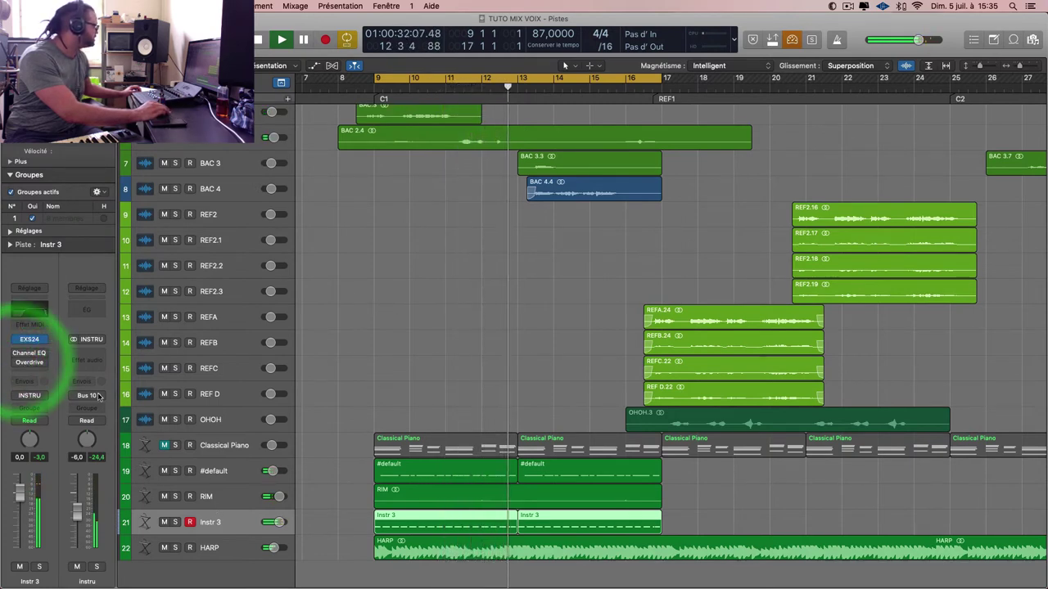
{"action": "left_click", "coordinate": [28, 362]}
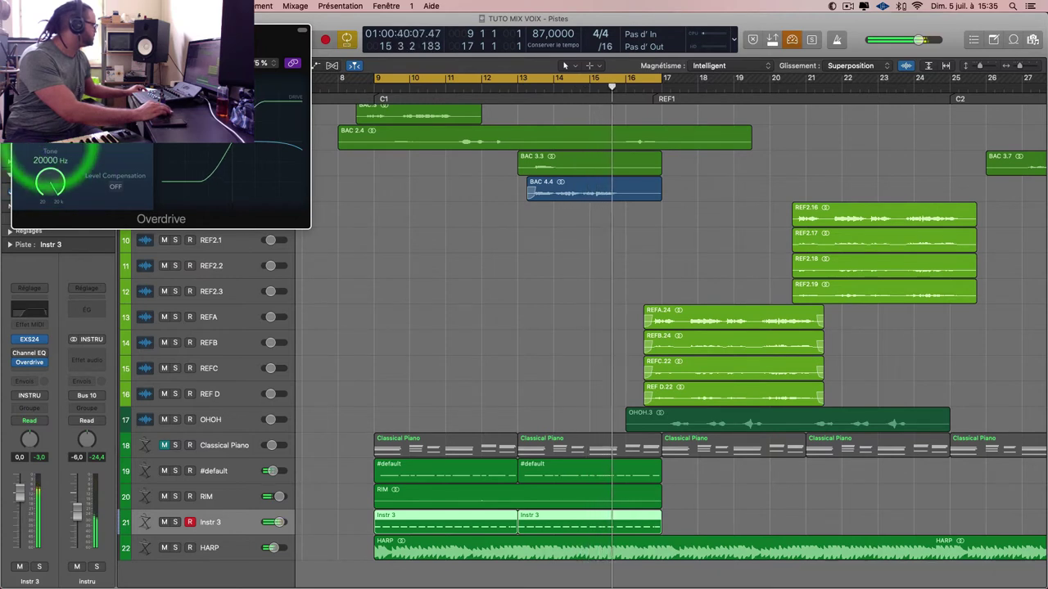
{"action": "key", "text": "super+w"}
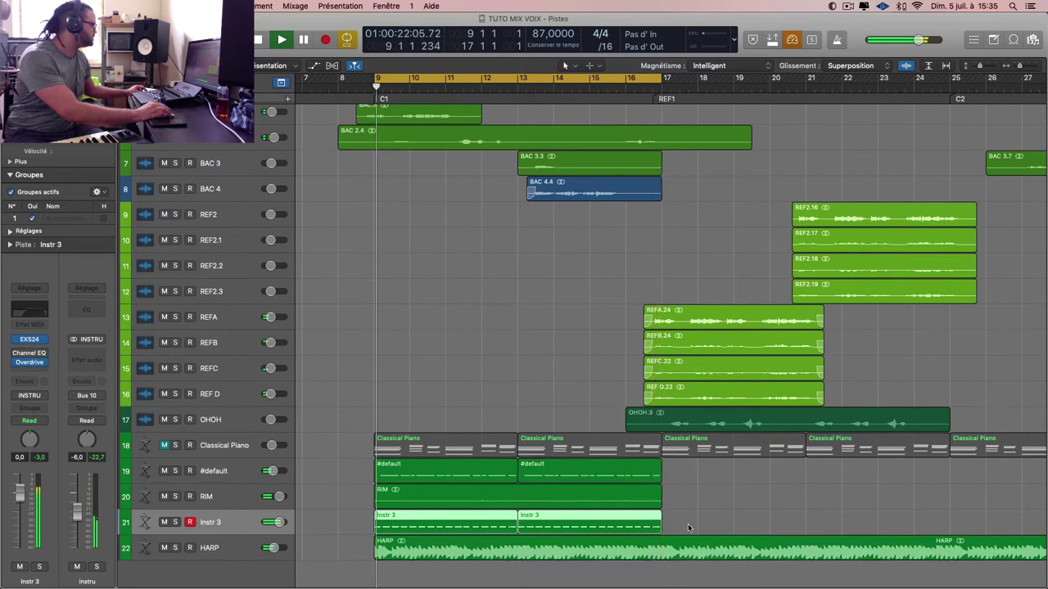
- Bounce the two Instr 3 regions in place to a new track named KIK and delete the muted originals
{"action": "right_click", "coordinate": [481, 522]}
{"action": "left_click", "coordinate": [565, 399]}
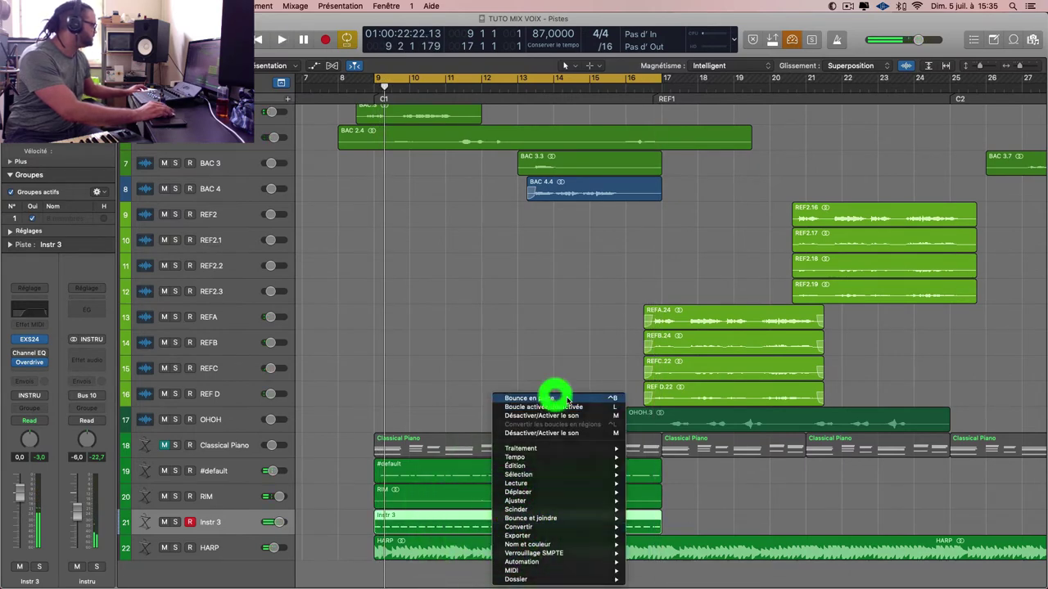
{"action": "type", "text": "KIK"}
{"action": "key", "text": "Return"}
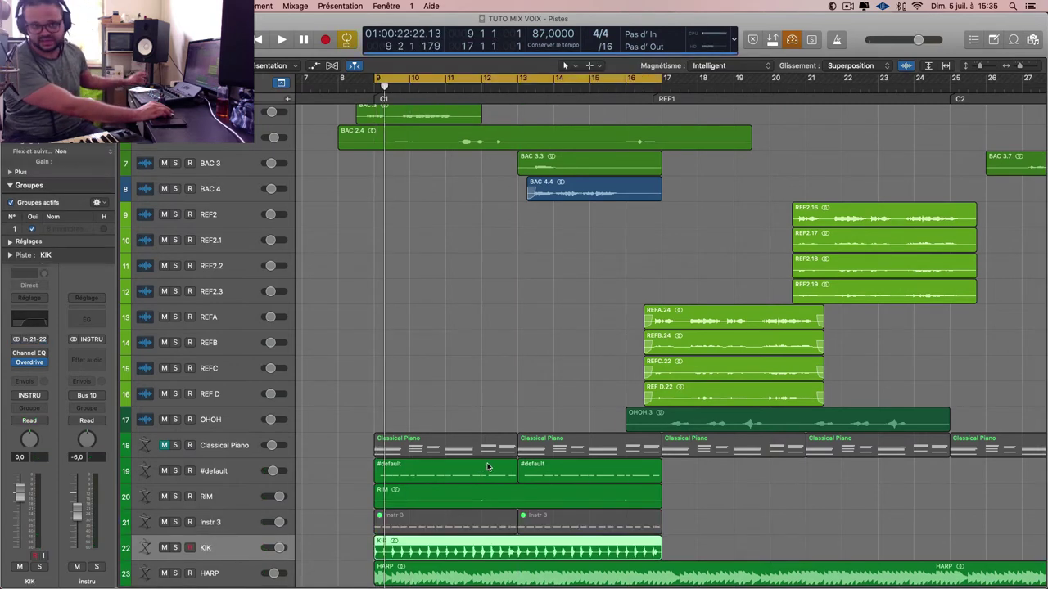
{"action": "left_click", "coordinate": [243, 521]}
{"action": "key", "text": "Delete"}
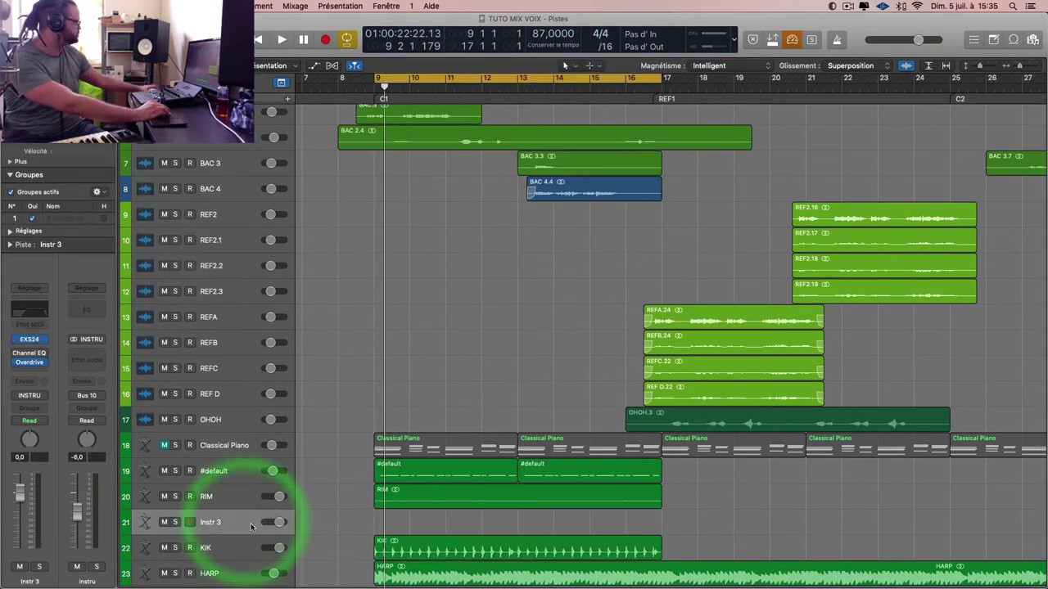
- Play the loop briefly with the bounced KIK track and bring up its channel strip in the mixer
{"action": "key", "text": "space"}
{"action": "left_click", "coordinate": [237, 550]}
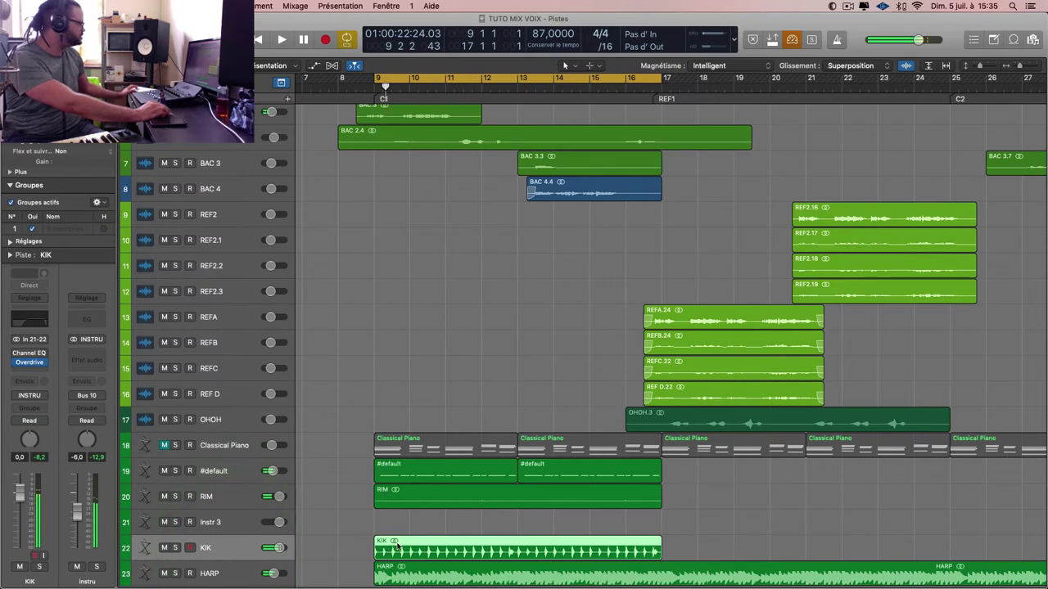
{"action": "key", "text": "x"}
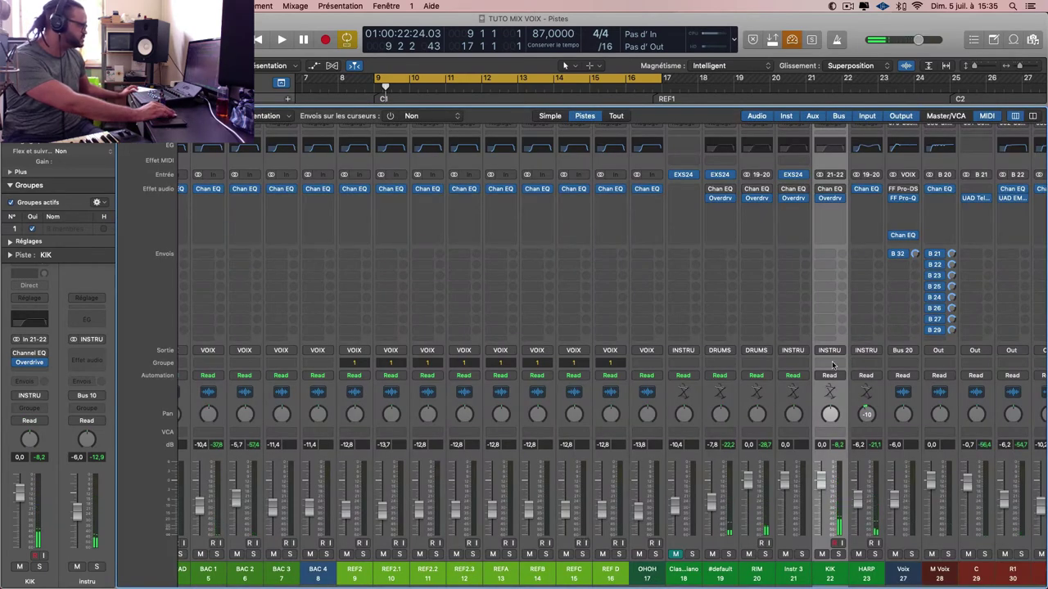
- Route the KIK track's output to Bus 2 (DRUMS)
{"action": "left_click", "coordinate": [835, 352]}
{"action": "mouse_move", "coordinate": [876, 398]}
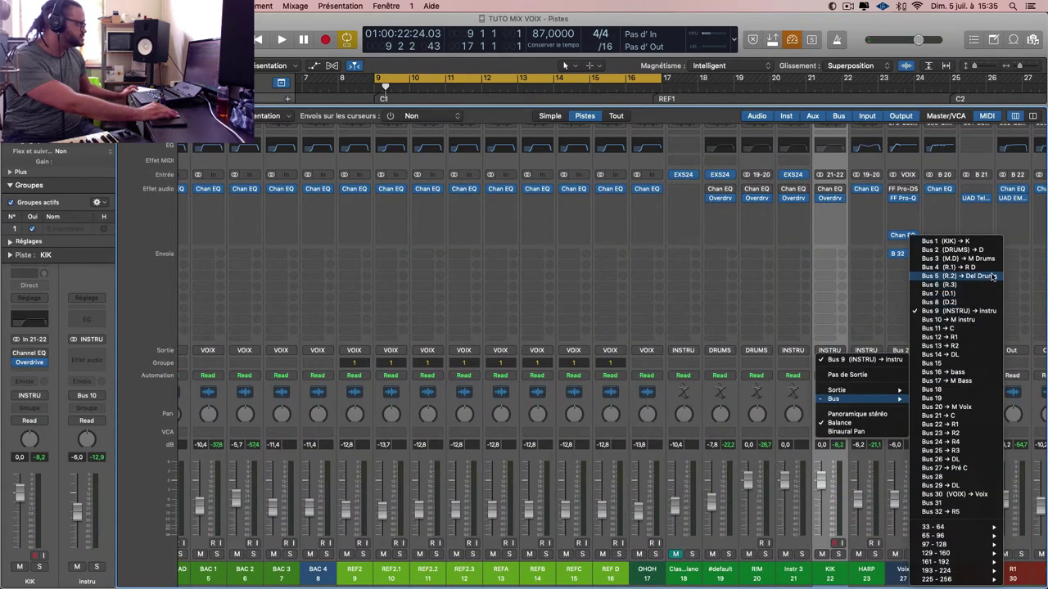
{"action": "left_click", "coordinate": [987, 250]}
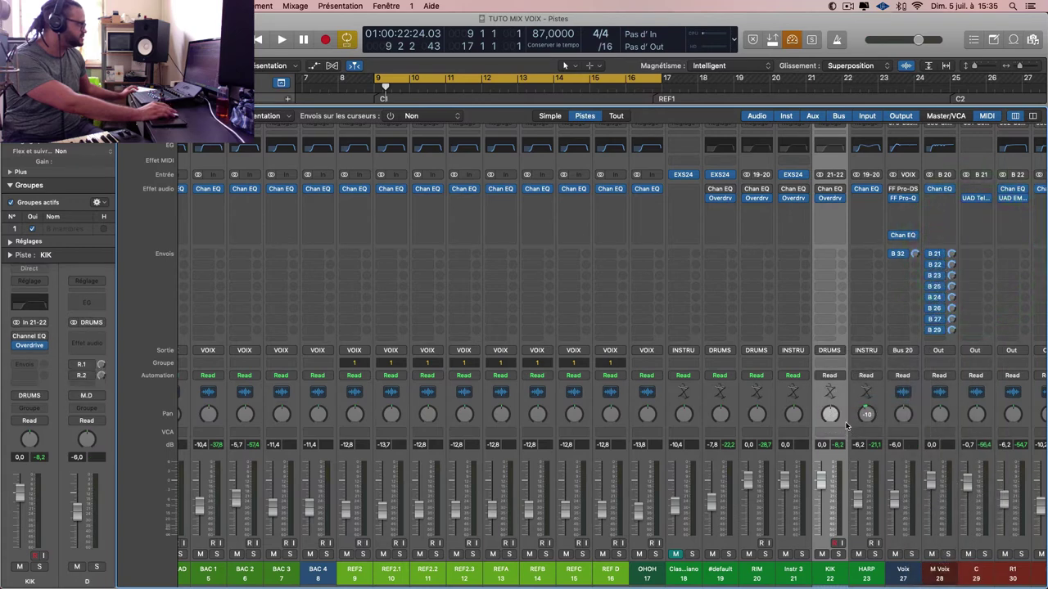
- Set the KIK track's output to Bus 1 (KIK) and move the track directly above #default
{"action": "left_click", "coordinate": [831, 350]}
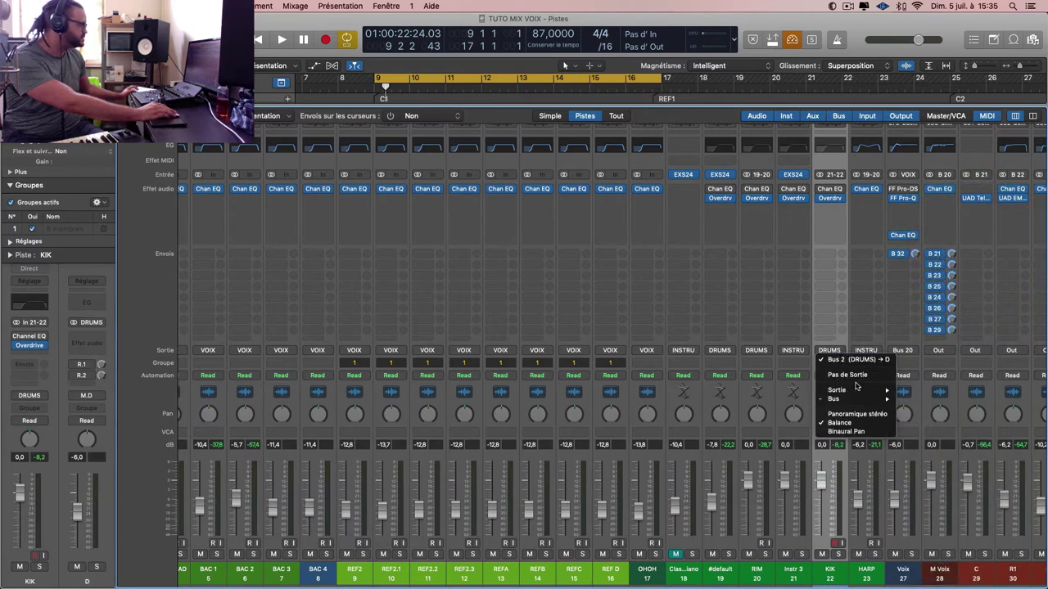
{"action": "mouse_move", "coordinate": [883, 400]}
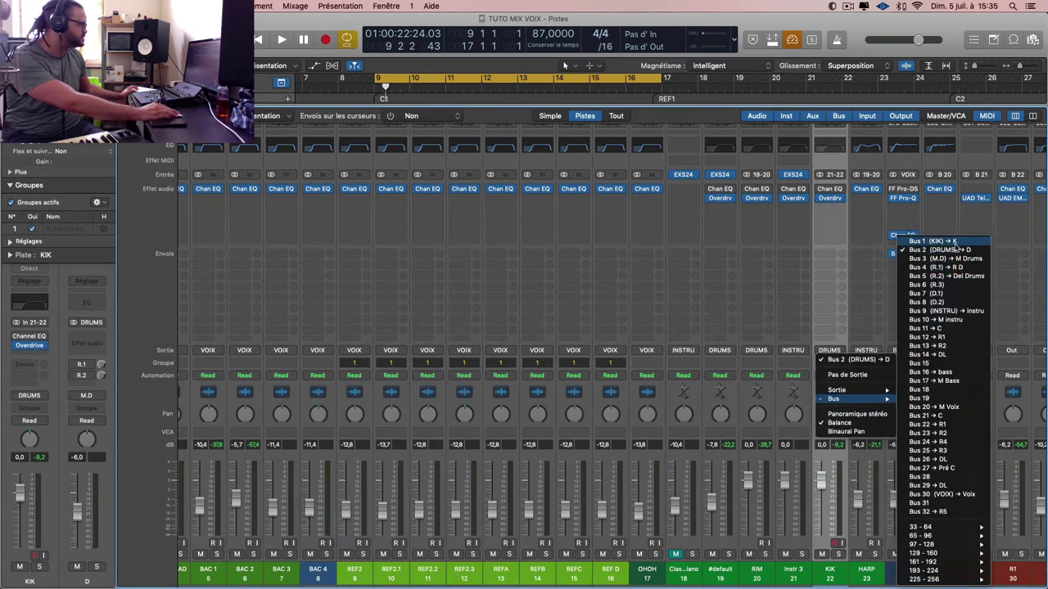
{"action": "left_click", "coordinate": [954, 243]}
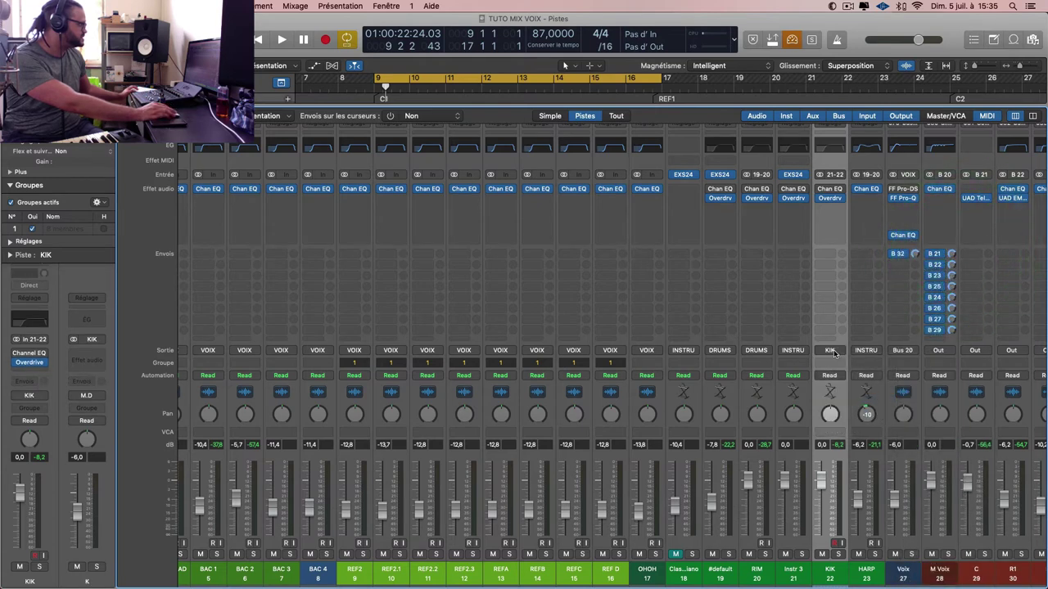
{"action": "key", "text": "x"}
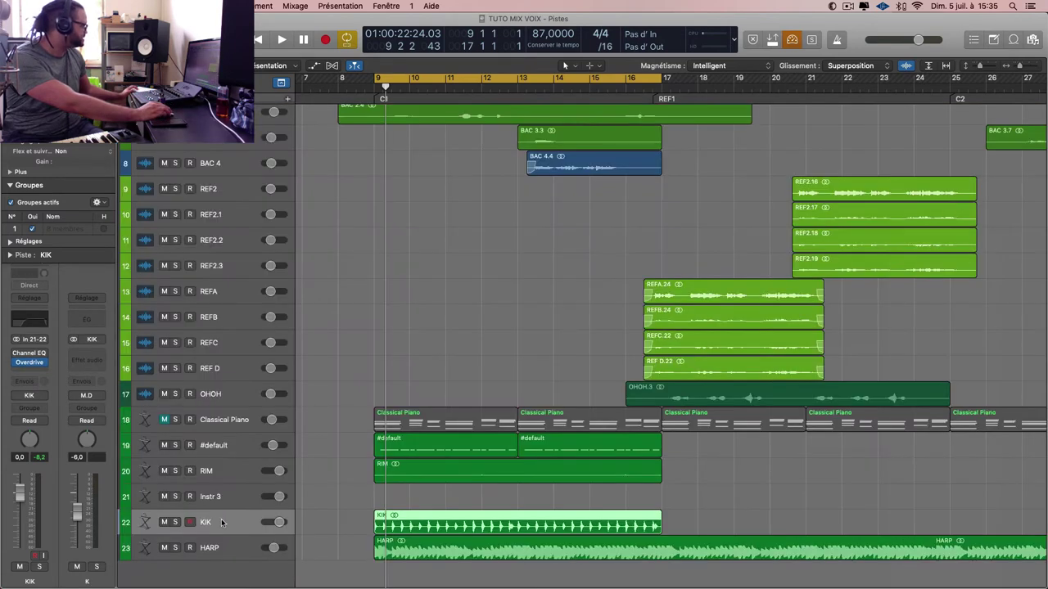
{"action": "left_click_drag", "start_coordinate": [221, 522], "coordinate": [245, 462]}
- Rename the #default track RIM2 while playing it soloed, and turn its solo off
{"action": "left_click", "coordinate": [236, 471]}
{"action": "left_click", "coordinate": [175, 471]}
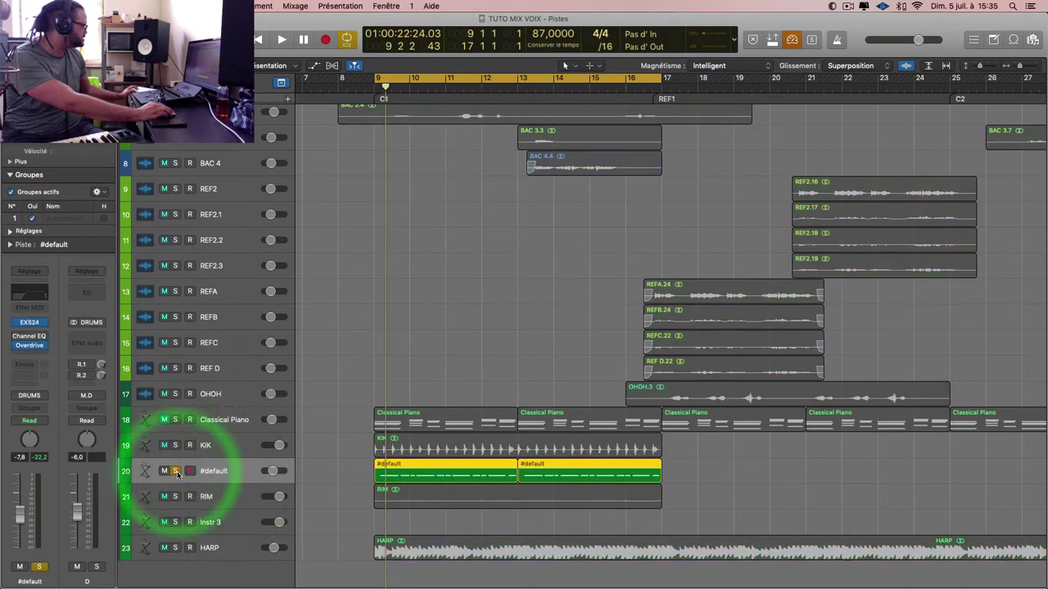
{"action": "key", "text": "space"}
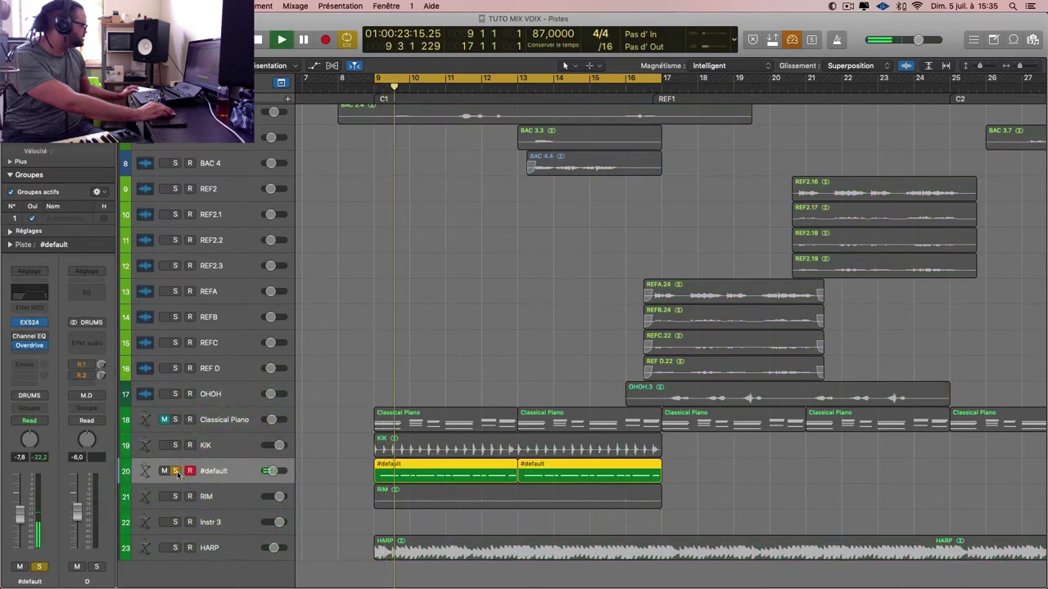
{"action": "double_click", "coordinate": [219, 472]}
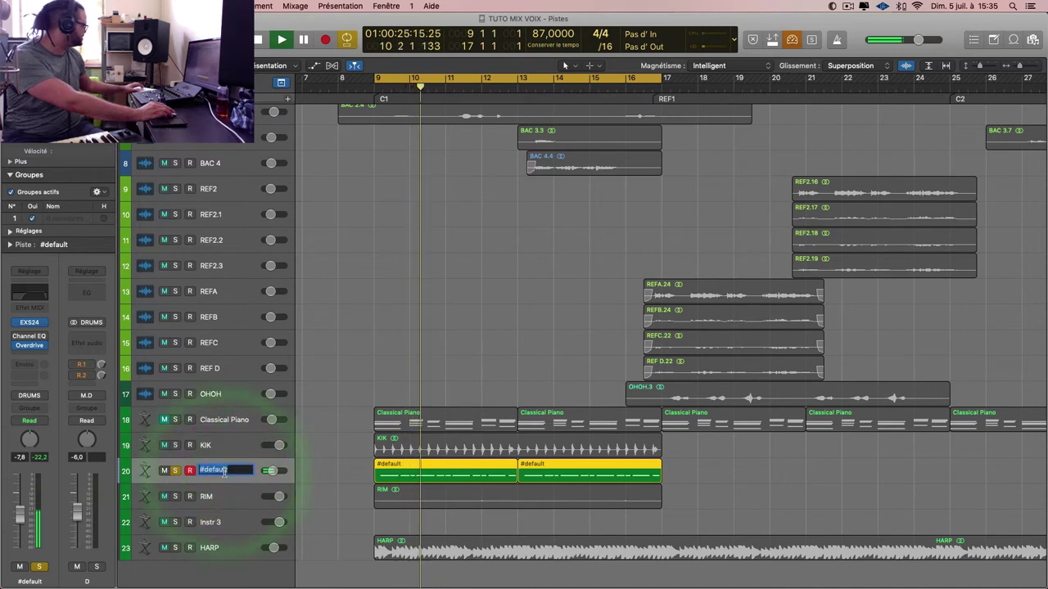
{"action": "type", "text": "RIM2"}
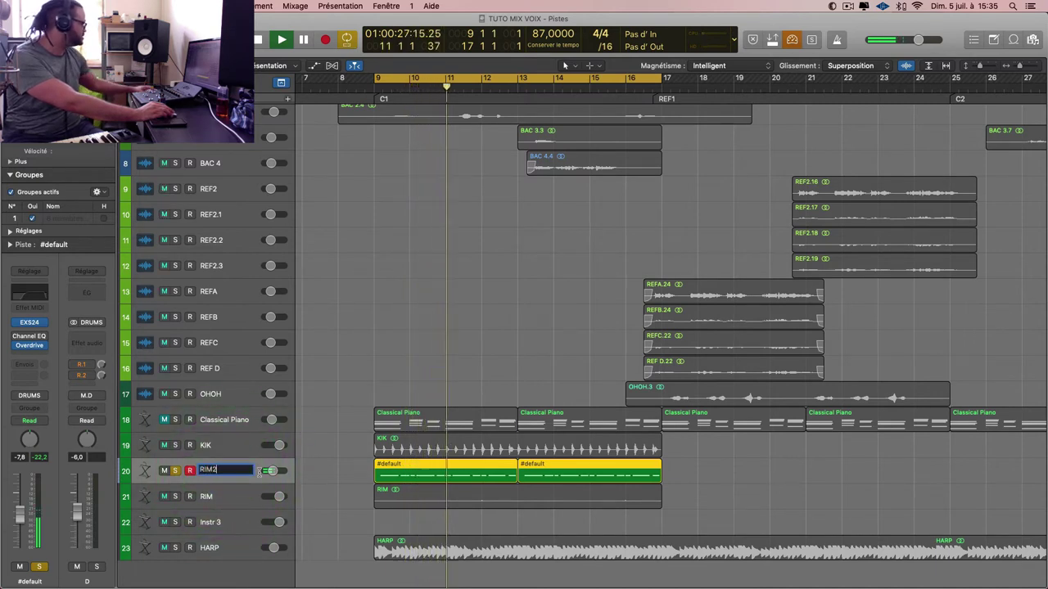
{"action": "key", "text": "Return"}
{"action": "left_click", "coordinate": [174, 471]}
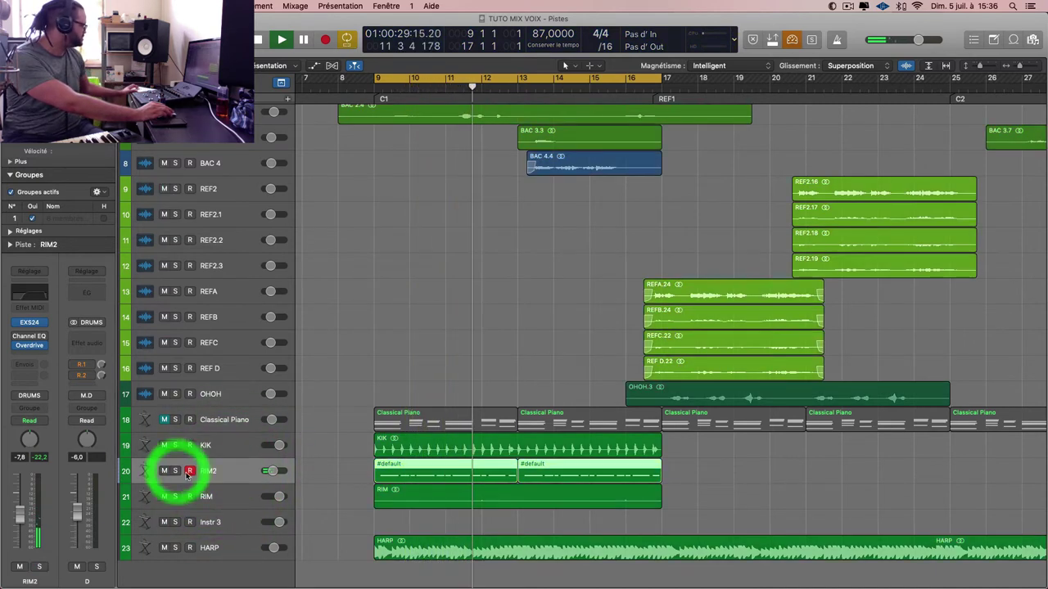
- Set the KIK track's volume to -4.5 dB and record a looped part on the Instr 3 track across bars 9 to 17
{"action": "left_click", "coordinate": [221, 446]}
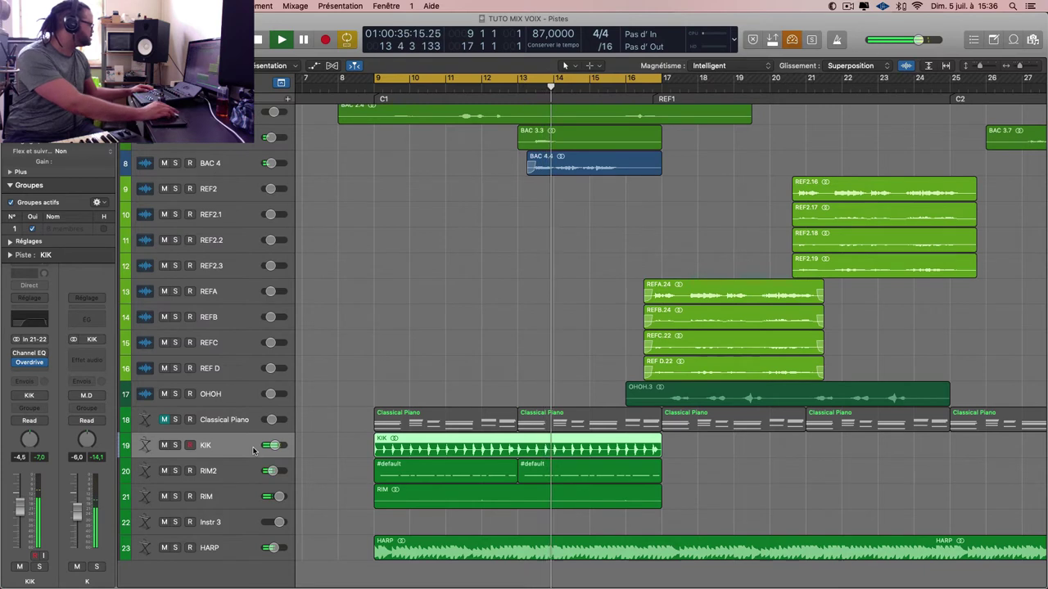
{"action": "left_click", "coordinate": [232, 521]}
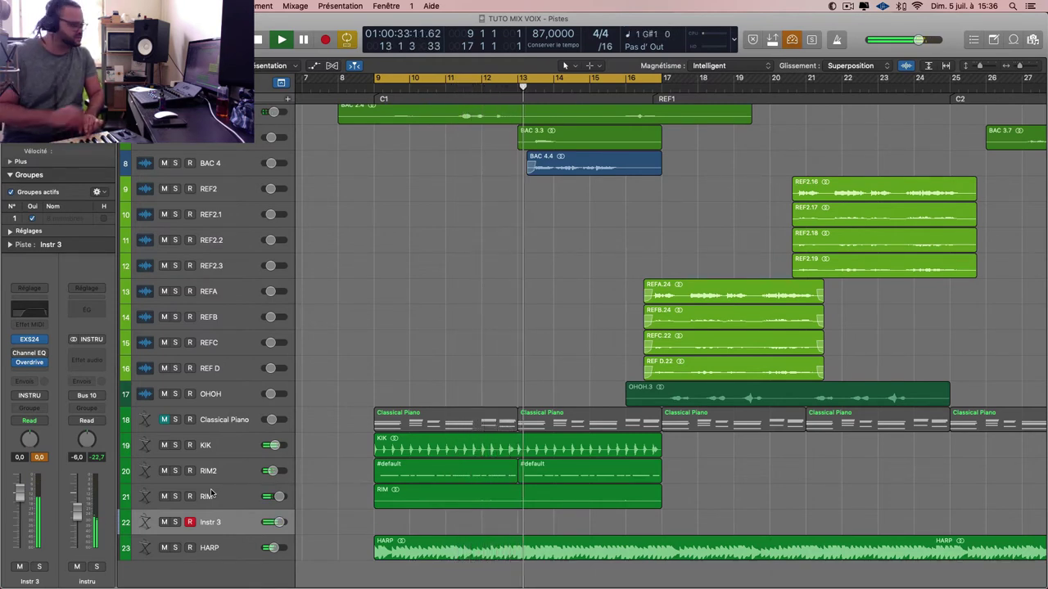
{"action": "left_click", "coordinate": [16, 363]}
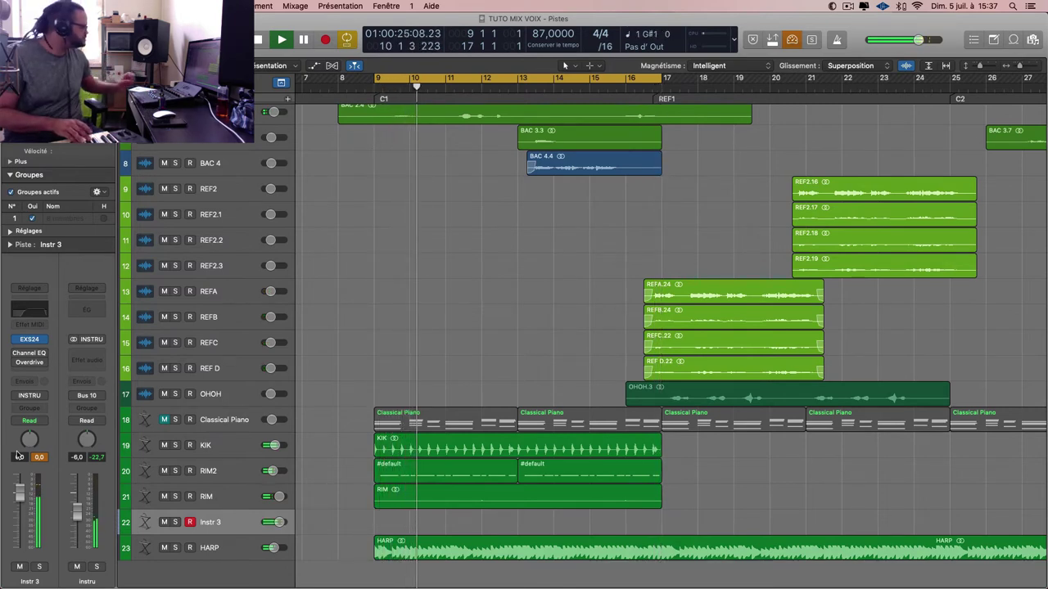
{"action": "key", "text": "r"}
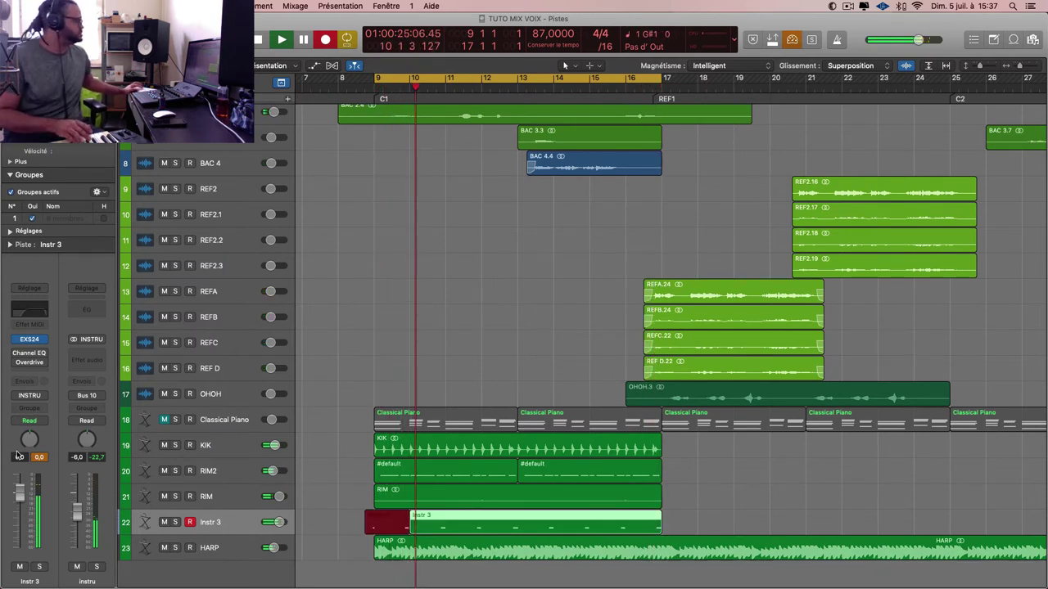
{"action": "key", "text": "space"}
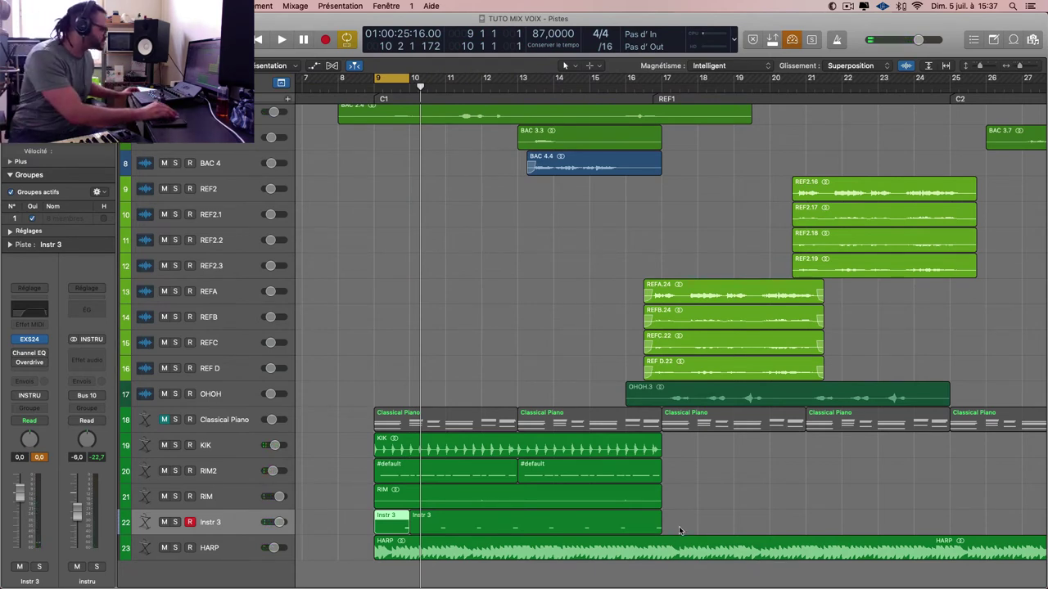
- Open both Instr 3 regions in the piano roll during playback and select all of their notes
{"action": "left_click", "coordinate": [379, 517]}
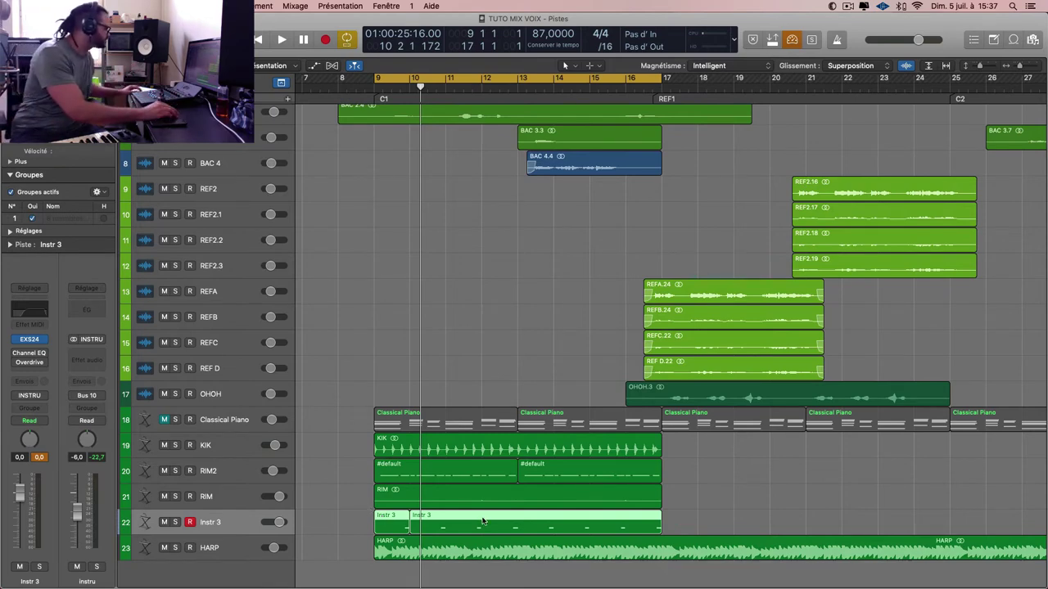
{"action": "key", "text": "space"}
{"action": "key", "text": "p"}
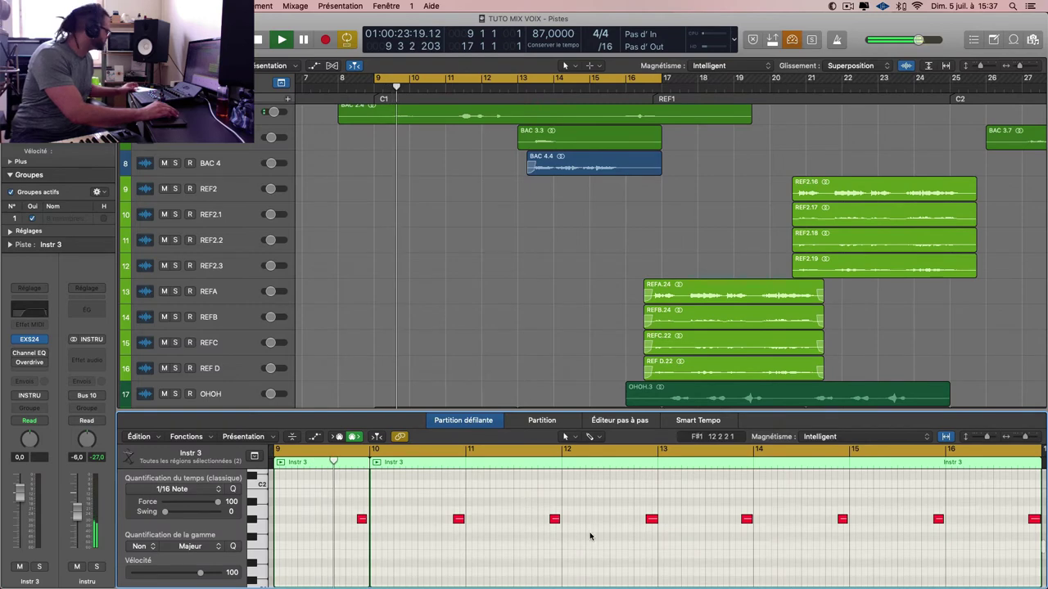
{"action": "key", "text": "super+a"}
{"action": "key", "text": "super+Left"}
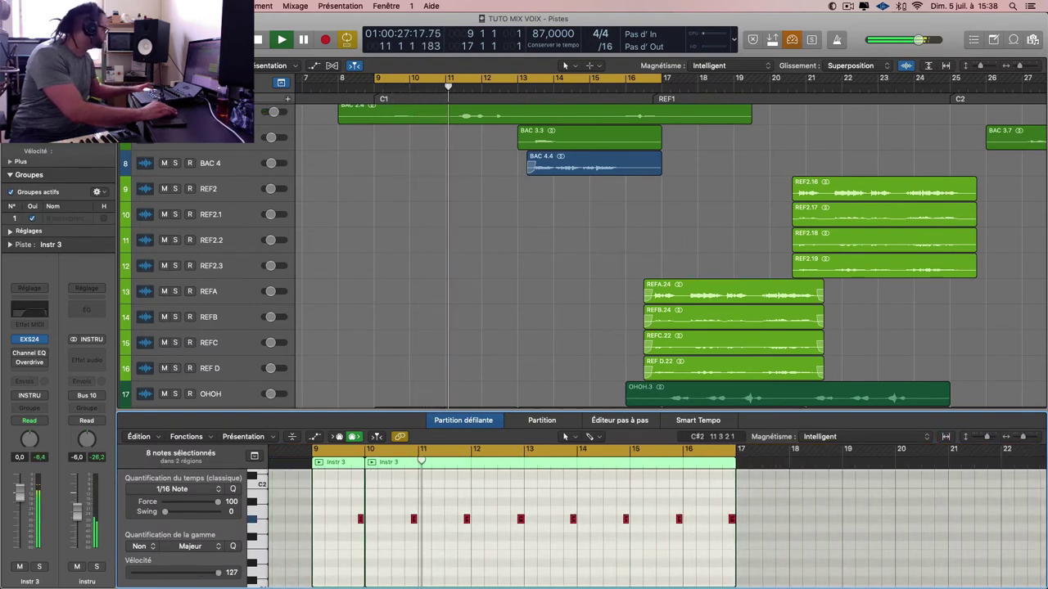
{"action": "key", "text": "p"}
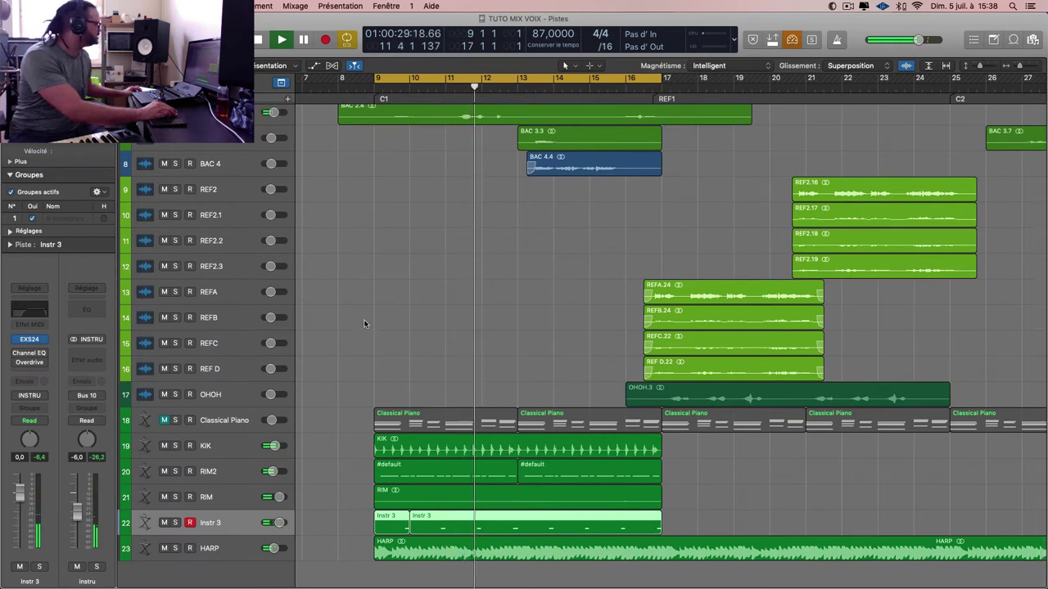
{"action": "key", "text": "p"}
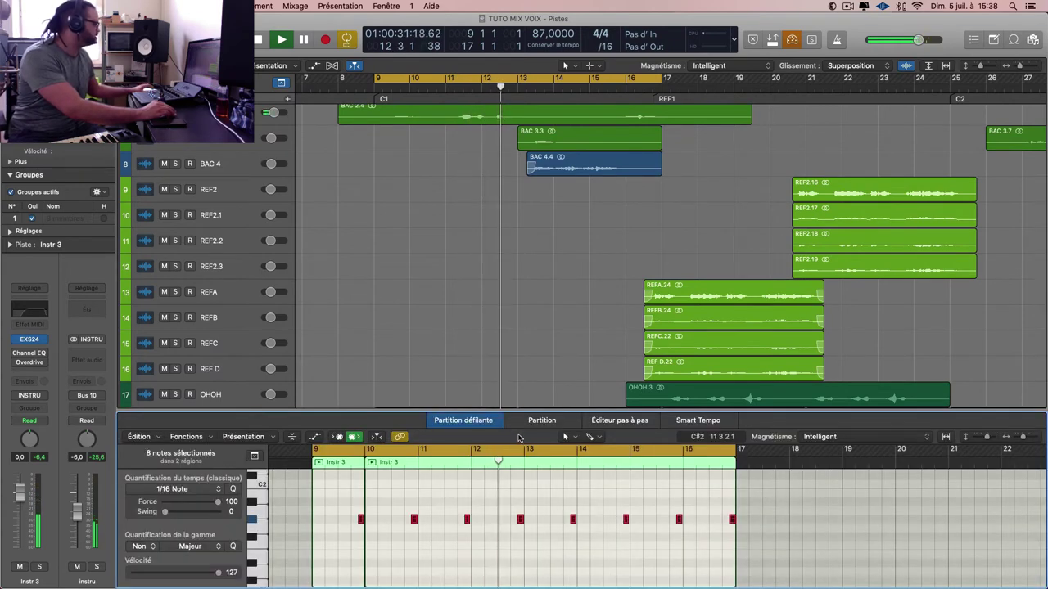
{"action": "key", "text": "p"}
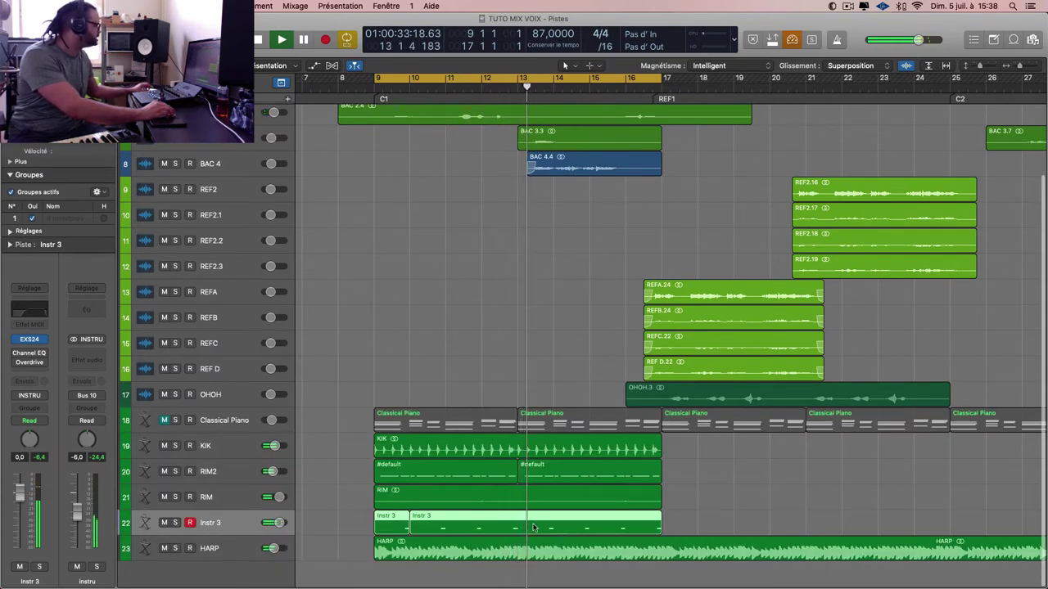
{"action": "key", "text": "p"}
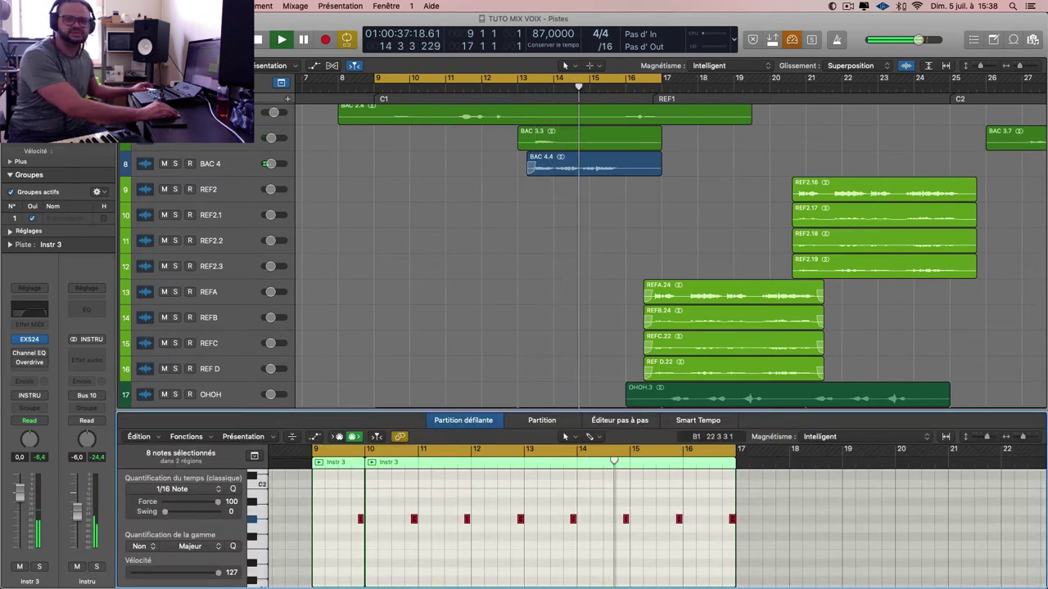
- Apply the MIDI transform preset Longueur de note corrigée with length 0 0 1 0 to the selected notes, and check the playback
{"action": "key", "text": "super+4"}
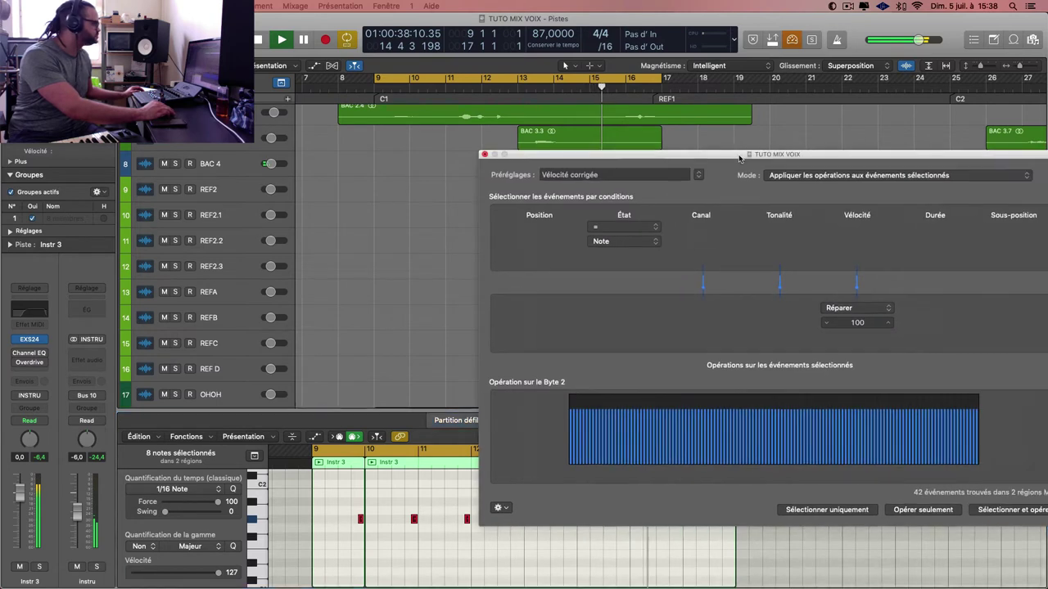
{"action": "left_click_drag", "start_coordinate": [739, 157], "coordinate": [680, 155]}
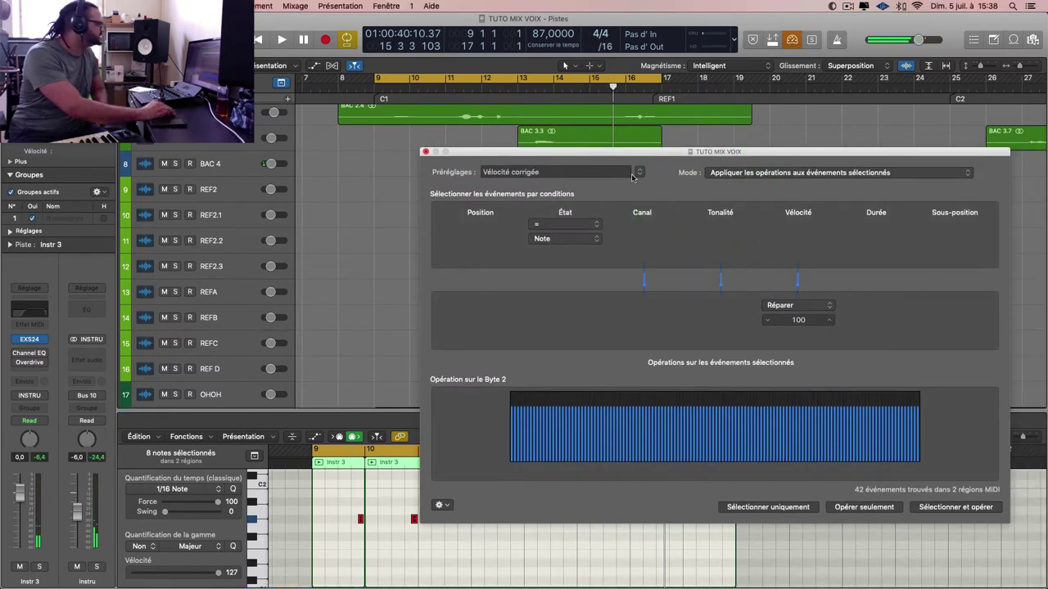
{"action": "left_click", "coordinate": [640, 173]}
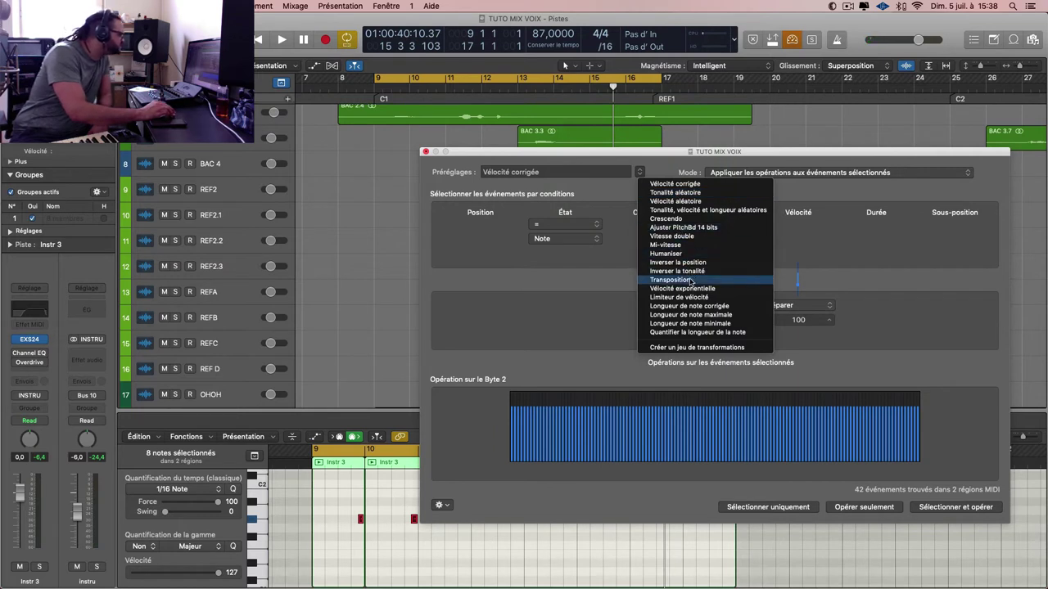
{"action": "left_click", "coordinate": [704, 307]}
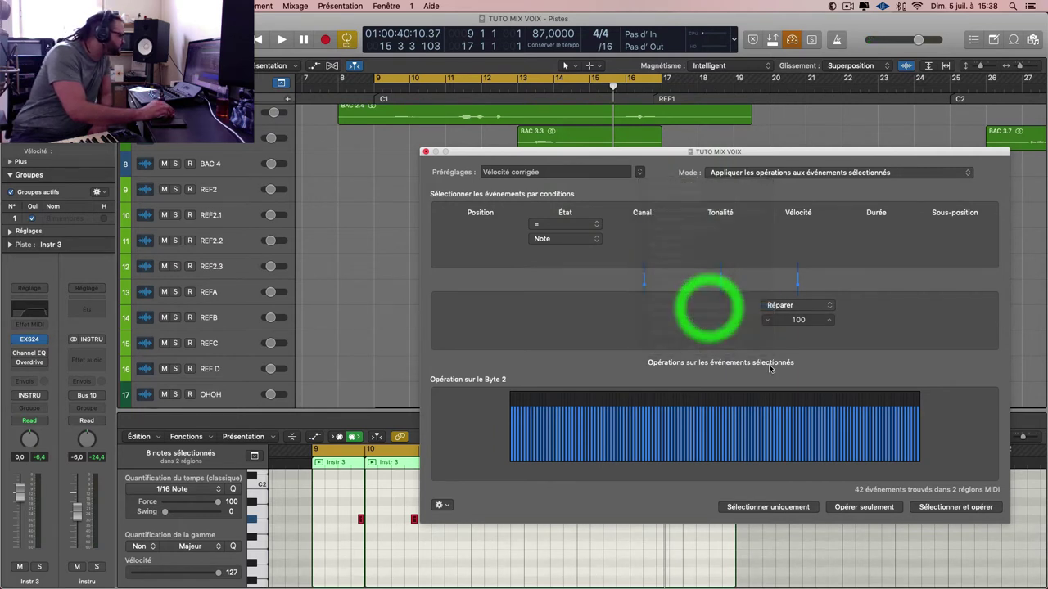
{"action": "left_click", "coordinate": [947, 412]}
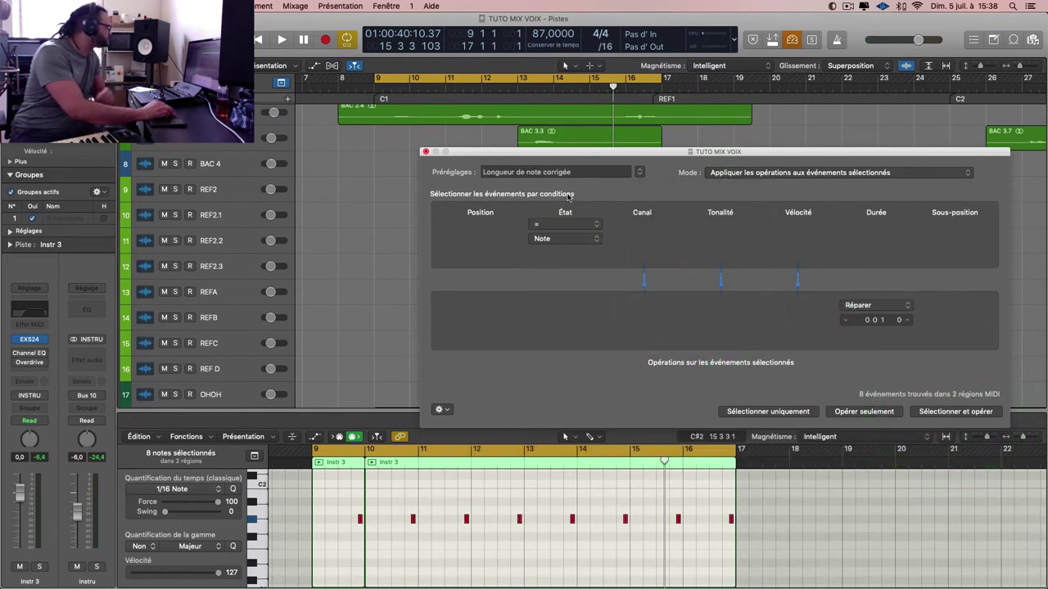
{"action": "left_click_drag", "start_coordinate": [530, 158], "coordinate": [1047, 159]}
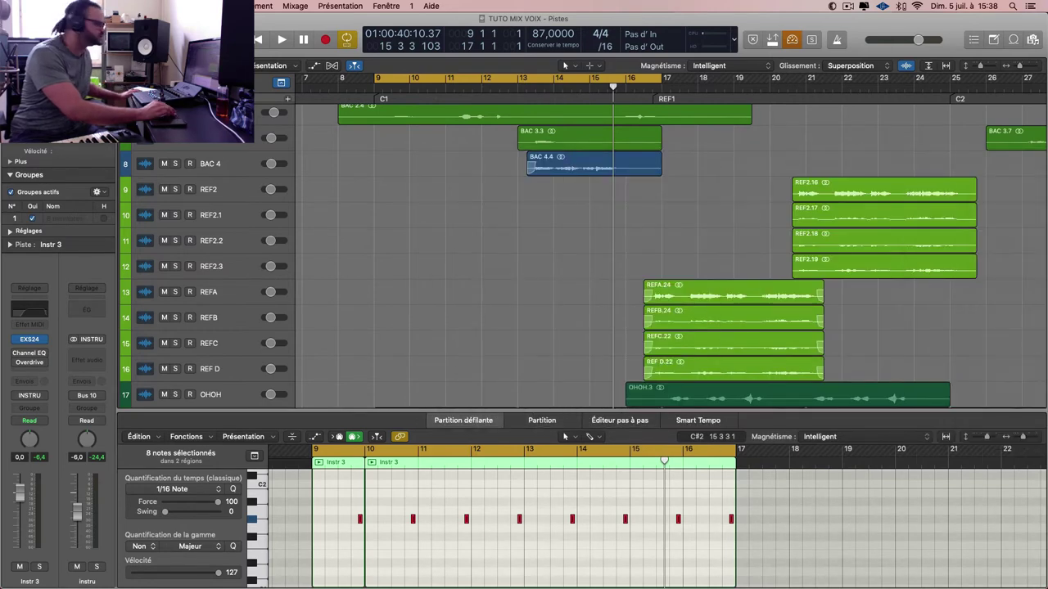
{"action": "left_click", "coordinate": [488, 341]}
{"action": "key", "text": "space"}
{"action": "key", "text": "e"}
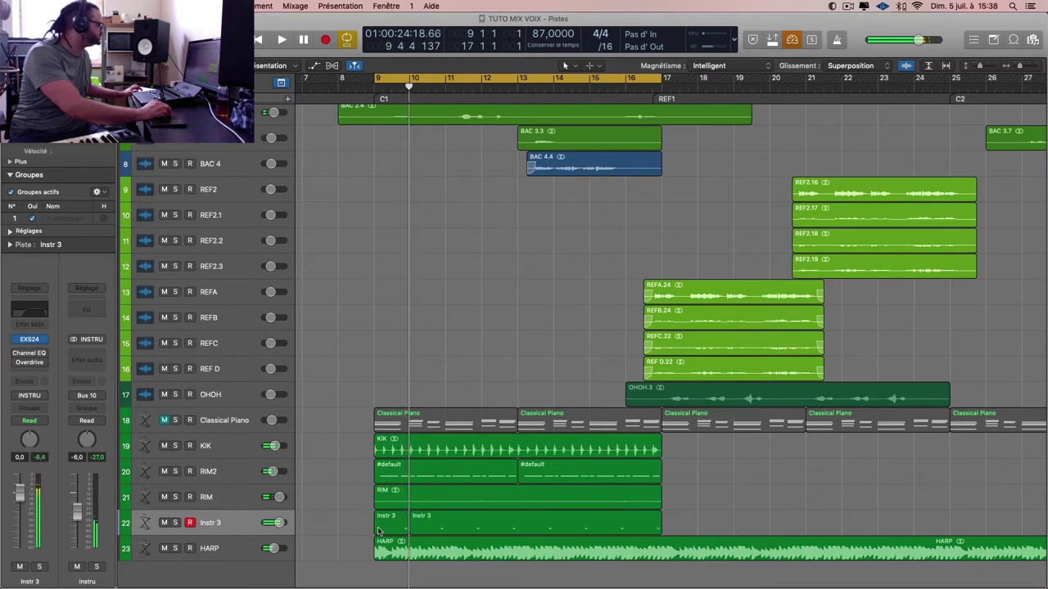
- Bounce the two Instr 3 regions in place to a new track named TOM, muting the source
{"action": "right_click", "coordinate": [612, 527]}
{"action": "left_click", "coordinate": [659, 399]}
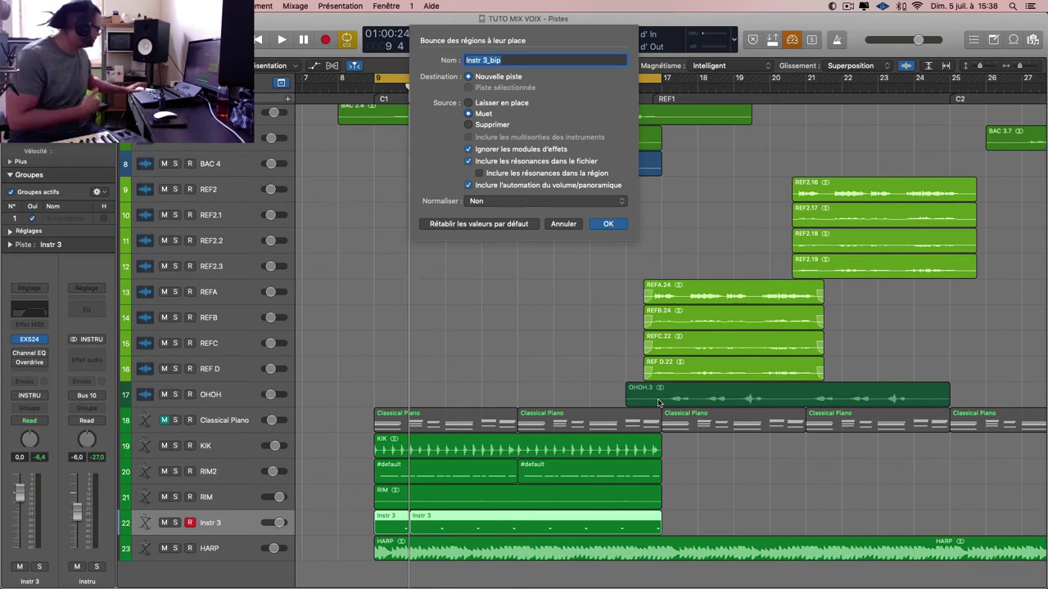
{"action": "type", "text": "TOM"}
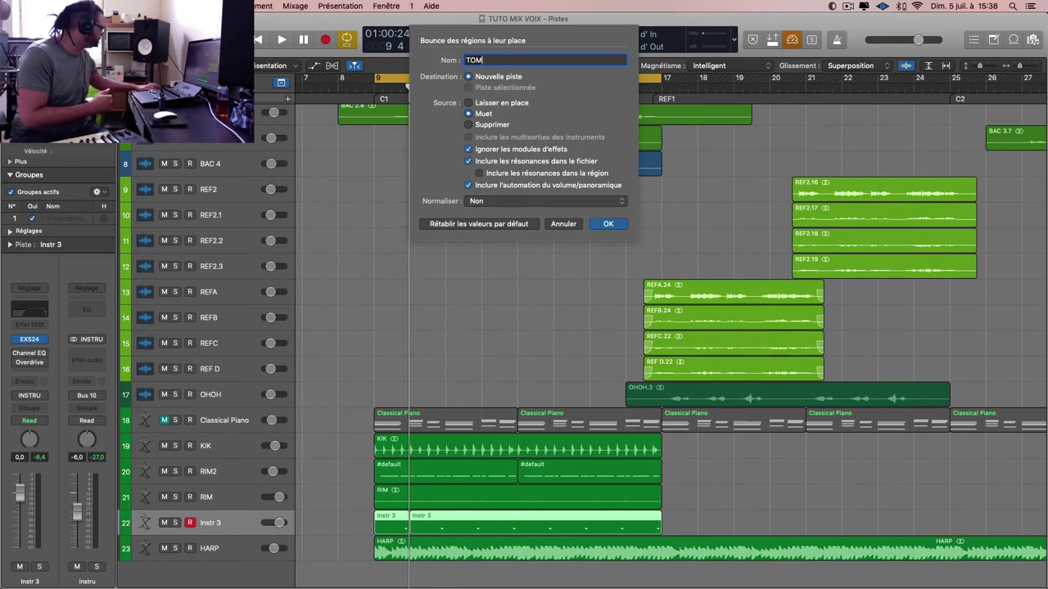
{"action": "key", "text": "Return"}
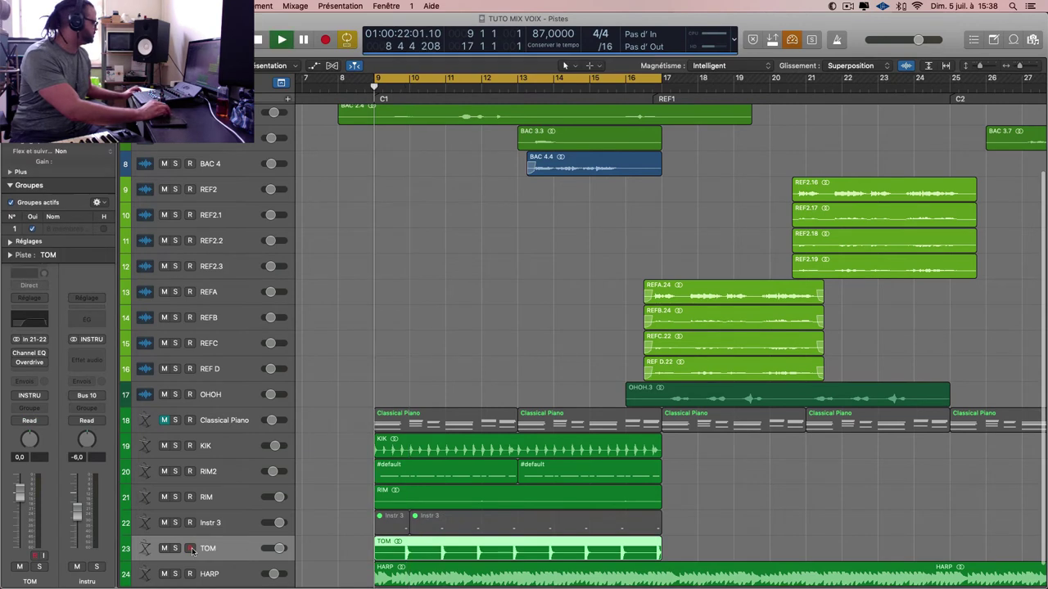
- Delete the muted Instr 3 regions and set the TOM track's volume to -10.3 dB and its pan to -11
{"action": "left_click", "coordinate": [232, 523]}
{"action": "key", "text": "Delete"}
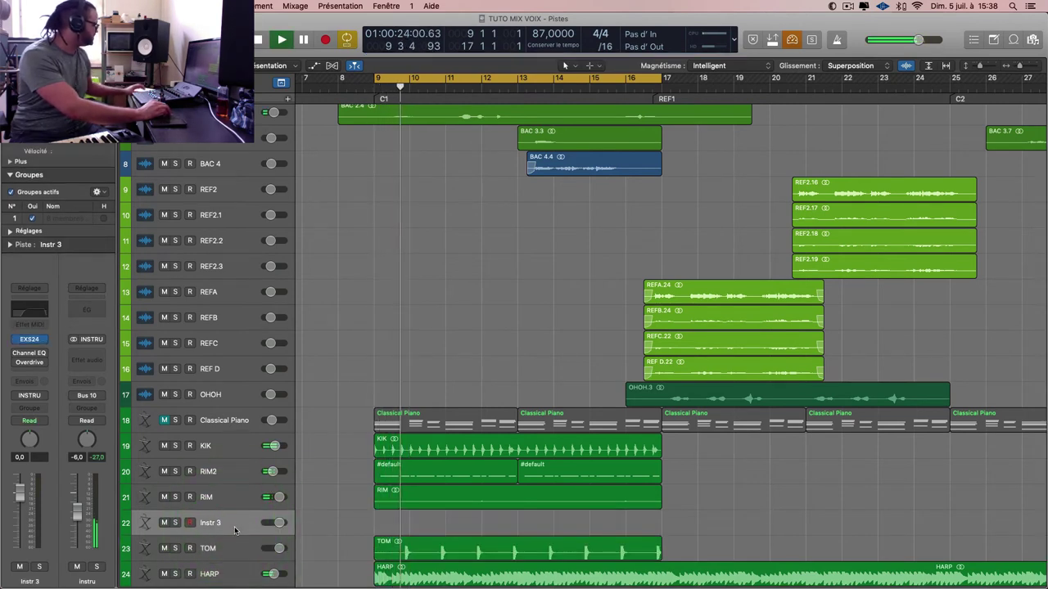
{"action": "left_click", "coordinate": [233, 544]}
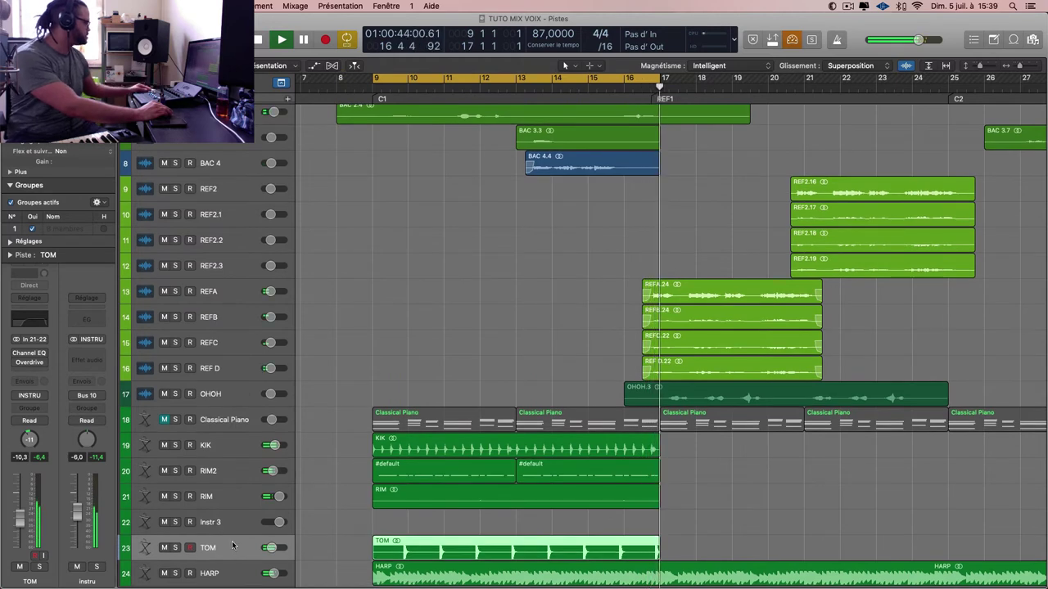
- Rehearse a new part on the Instr 3 track over the loop and record it from bar 9 to about bar 12
{"action": "left_click", "coordinate": [234, 523]}
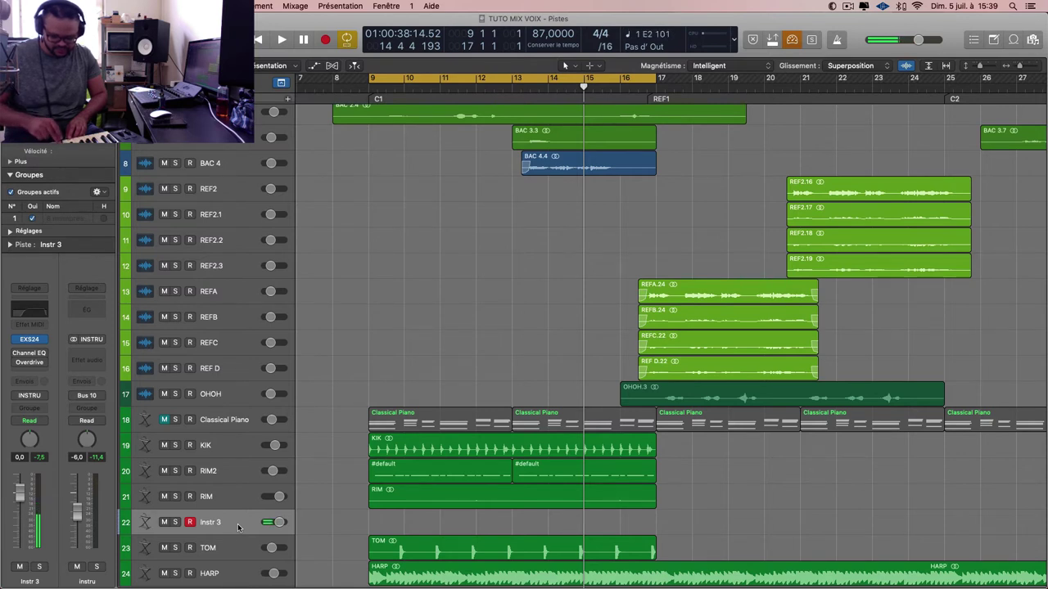
{"action": "key", "text": "space"}
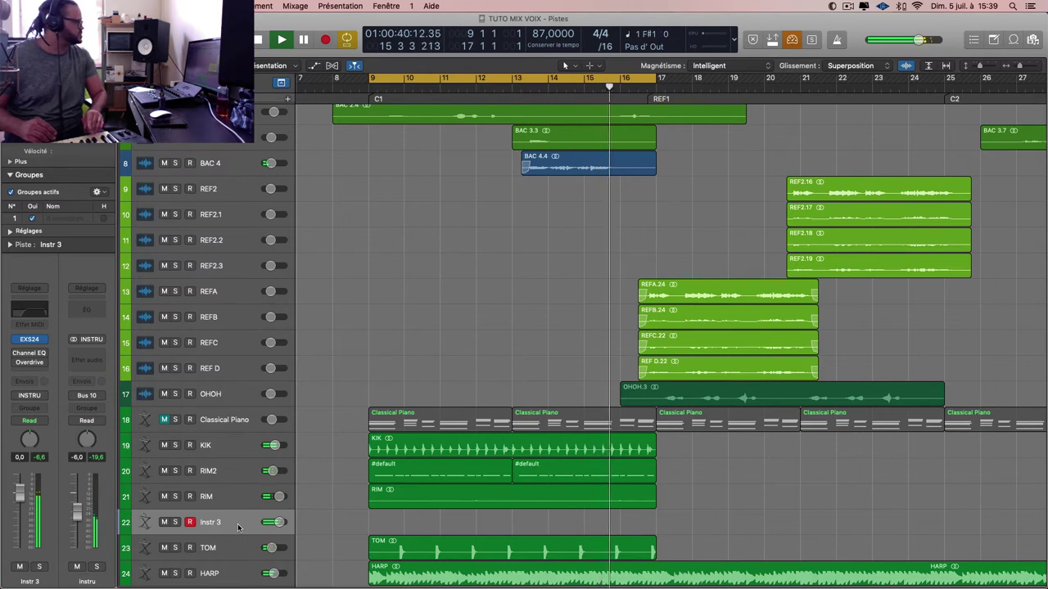
{"action": "key", "text": "space"}
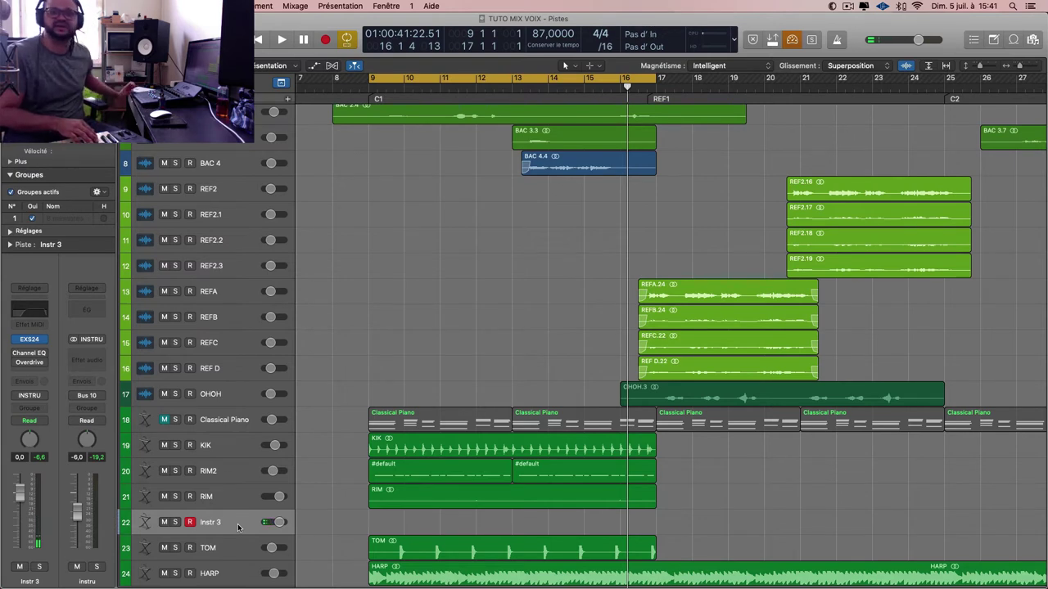
{"action": "key", "text": "space"}
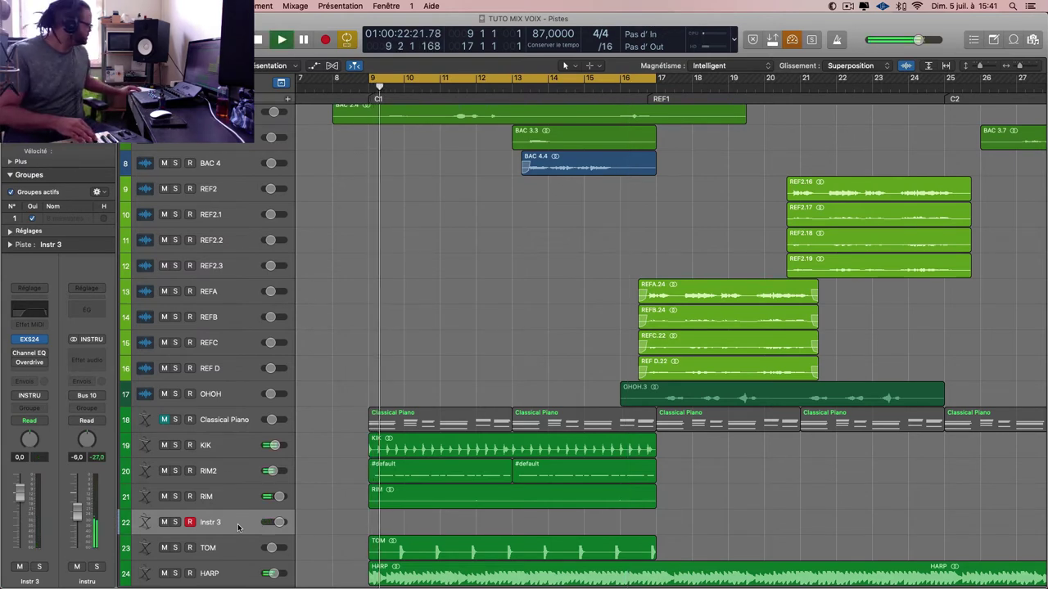
{"action": "key", "text": "r"}
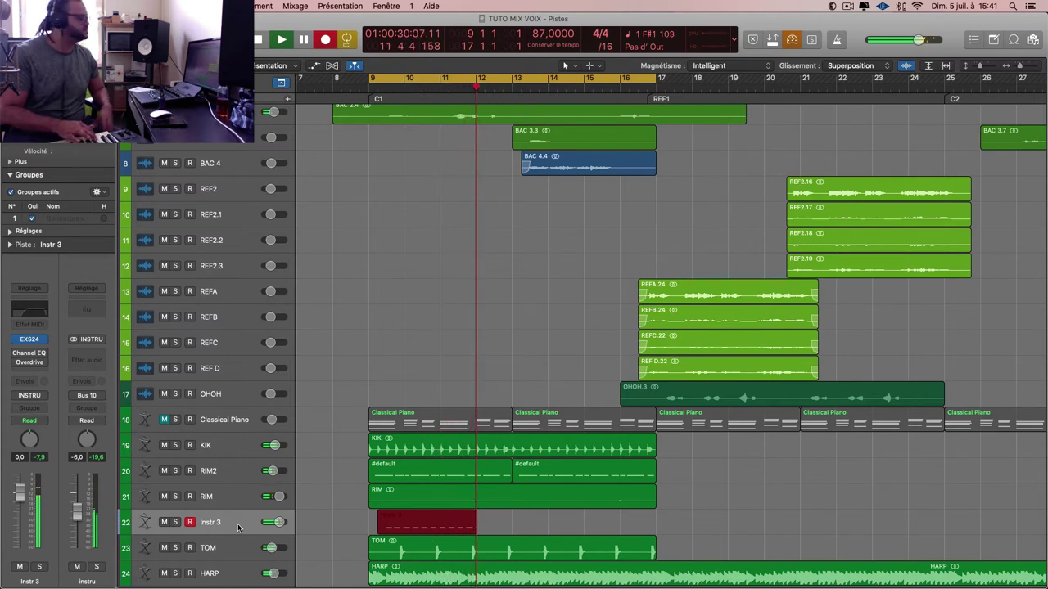
{"action": "key", "text": "space"}
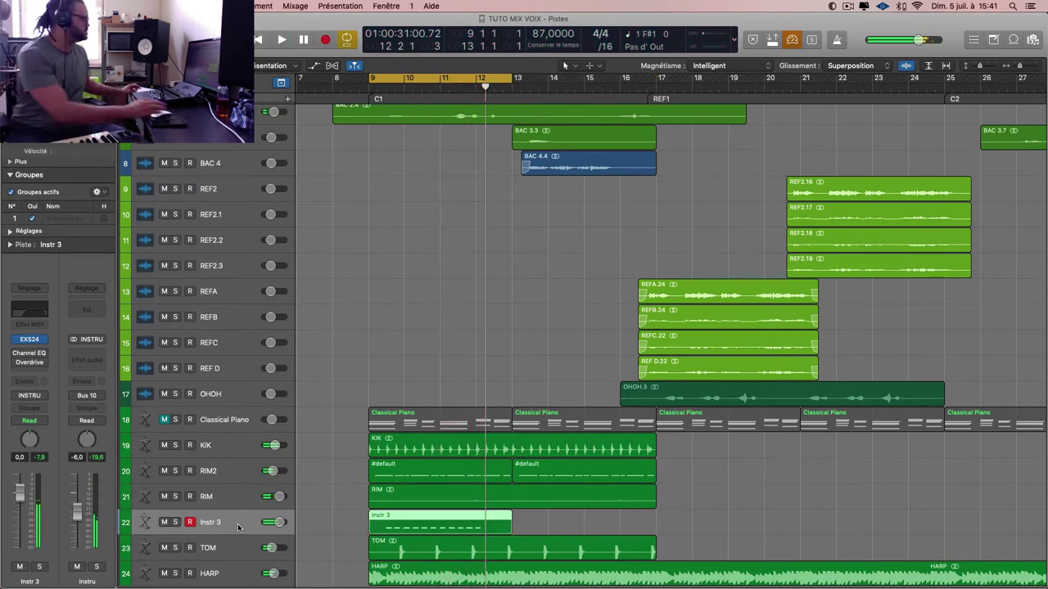
- Crop the newly recorded Instr 3 region to the range from 9 3 1 1 to 10 2 1 1
{"action": "left_click", "coordinate": [469, 522]}
{"action": "key", "text": "super+Down"}
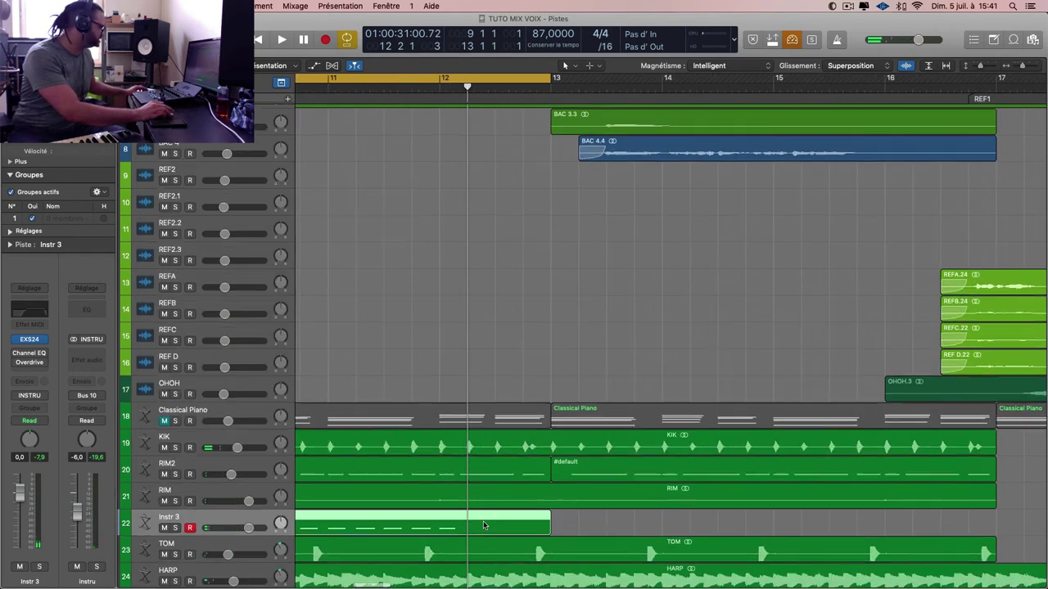
{"action": "key", "text": "super+Right"}
{"action": "key", "text": "super+Right"}
{"action": "key", "text": "super+Right"}
{"action": "key", "text": "space"}
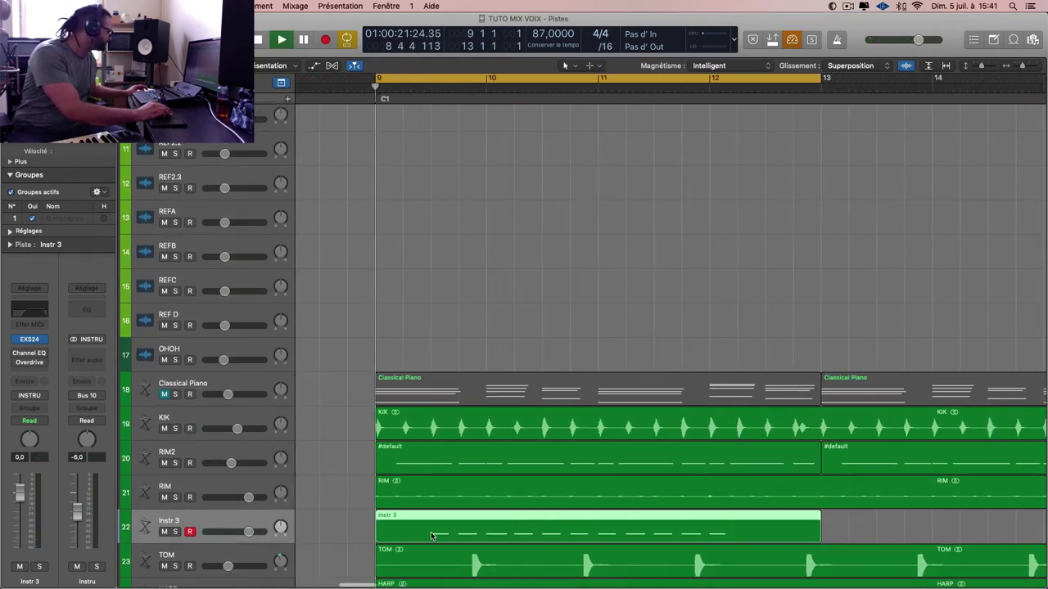
{"action": "left_click_drag", "start_coordinate": [428, 534], "coordinate": [541, 534]}
{"action": "key", "text": "z"}
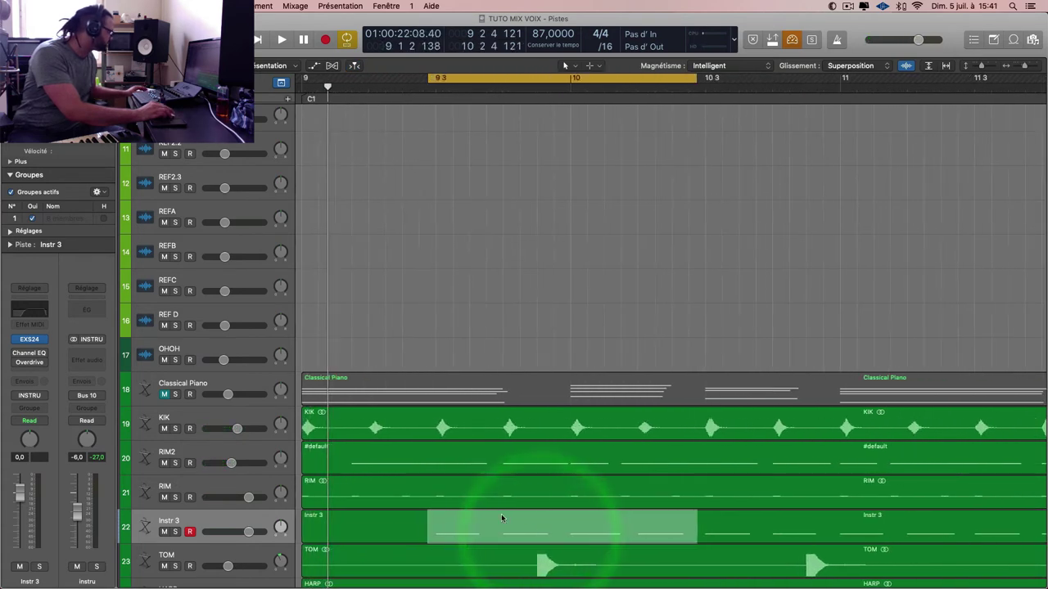
{"action": "left_click", "coordinate": [464, 327]}
{"action": "left_click_drag", "start_coordinate": [436, 530], "coordinate": [640, 538]}
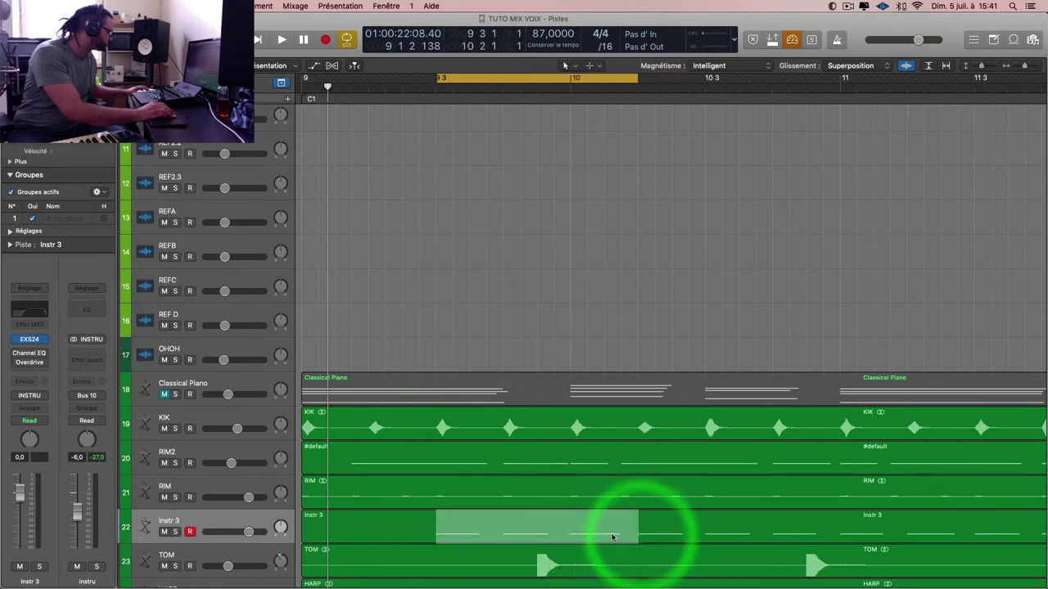
{"action": "key", "text": "ctrl+c"}
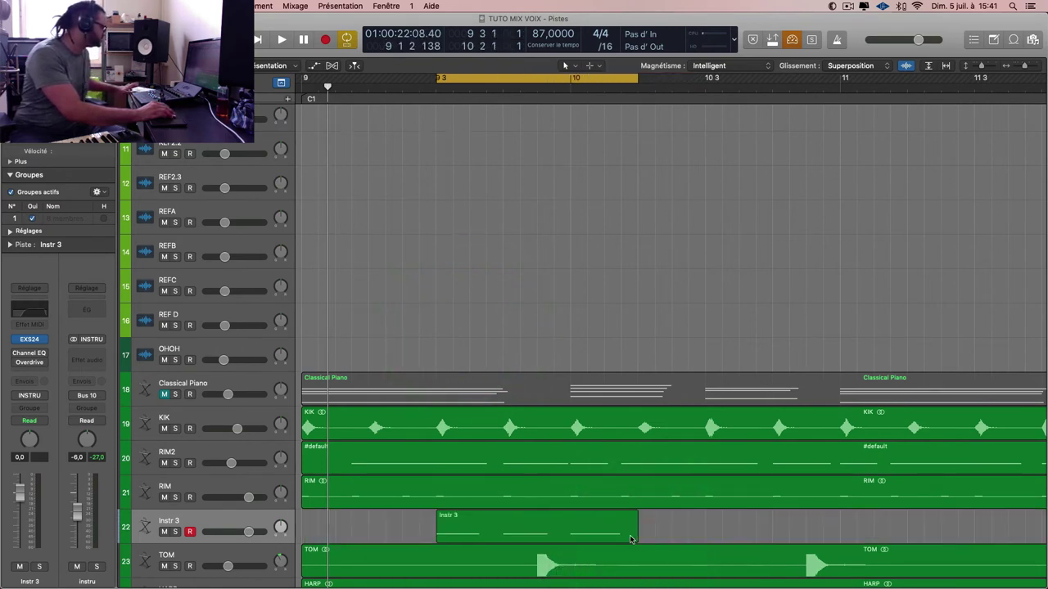
- Place a one-beat trim of the Instr 3 region at bar 9 and repeat it with 10 copies plus one more, up to bar 12
{"action": "key", "text": "super+Left"}
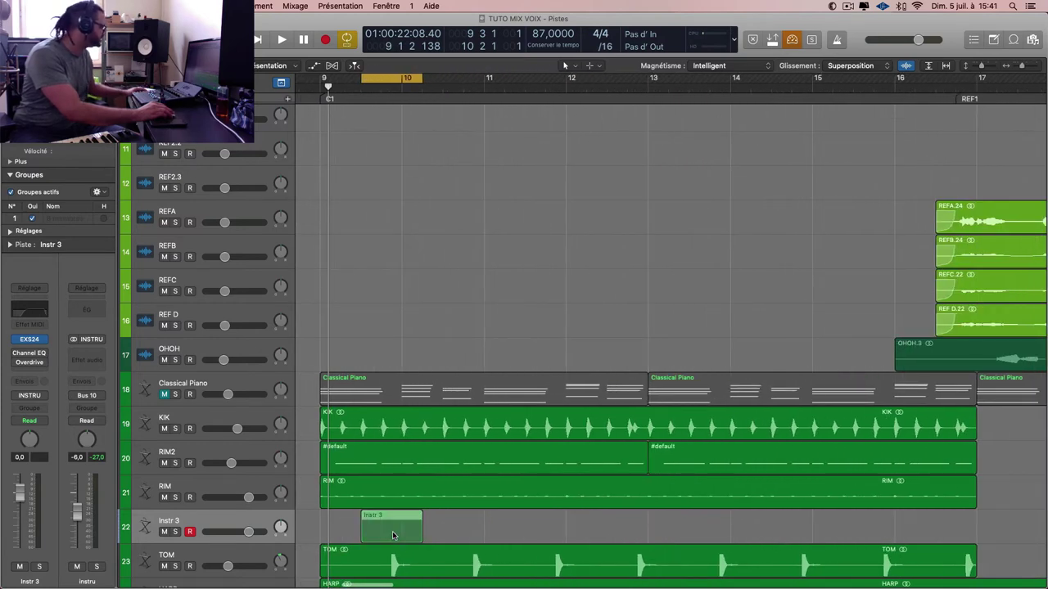
{"action": "left_click_drag", "start_coordinate": [392, 535], "coordinate": [334, 533]}
{"action": "key", "text": "super+r"}
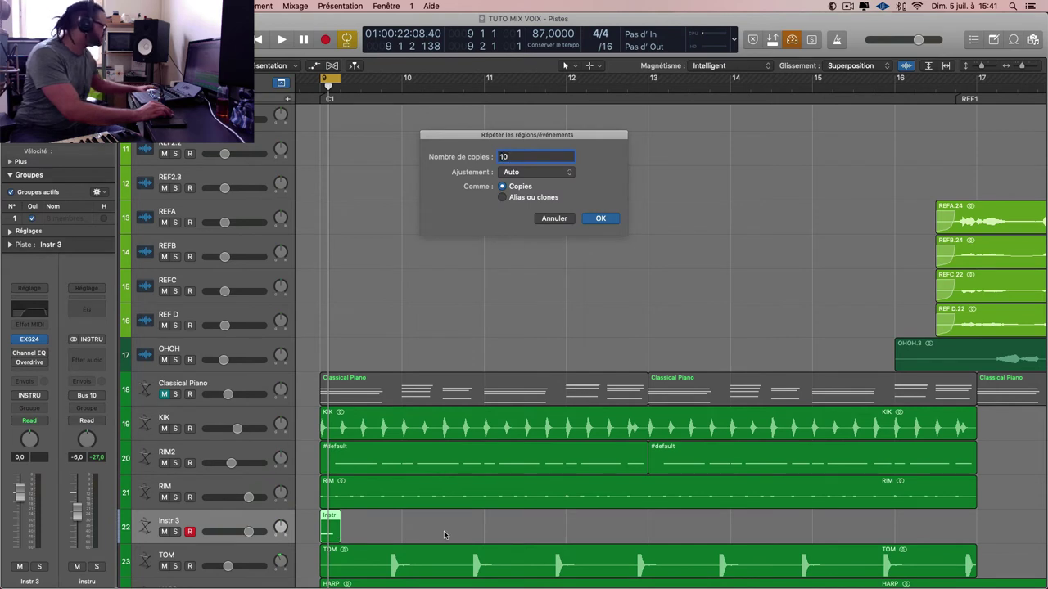
{"action": "key", "text": "Return"}
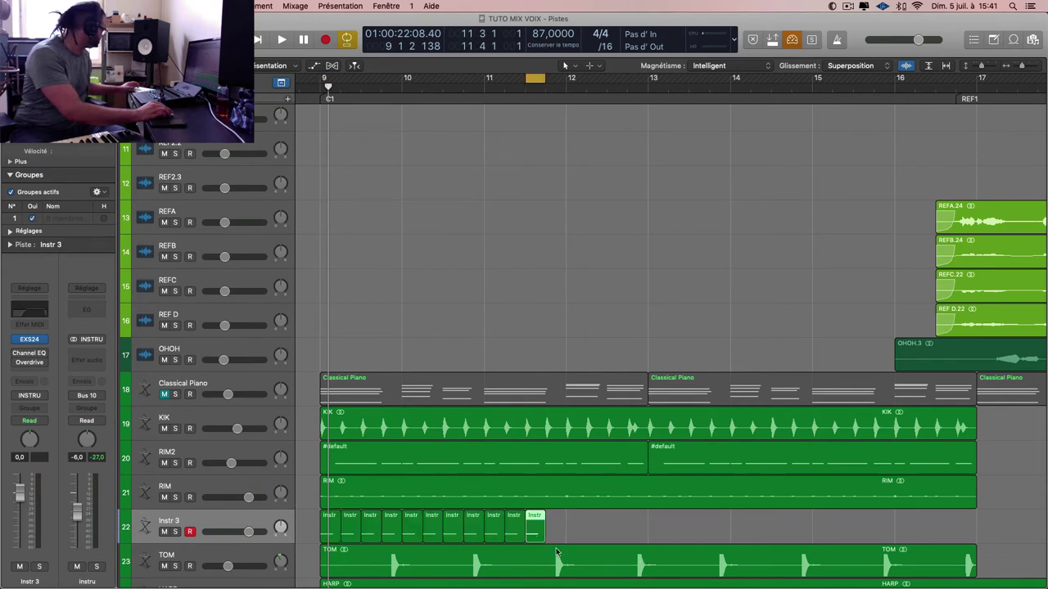
{"action": "key", "text": "super+r"}
{"action": "key", "text": "Return"}
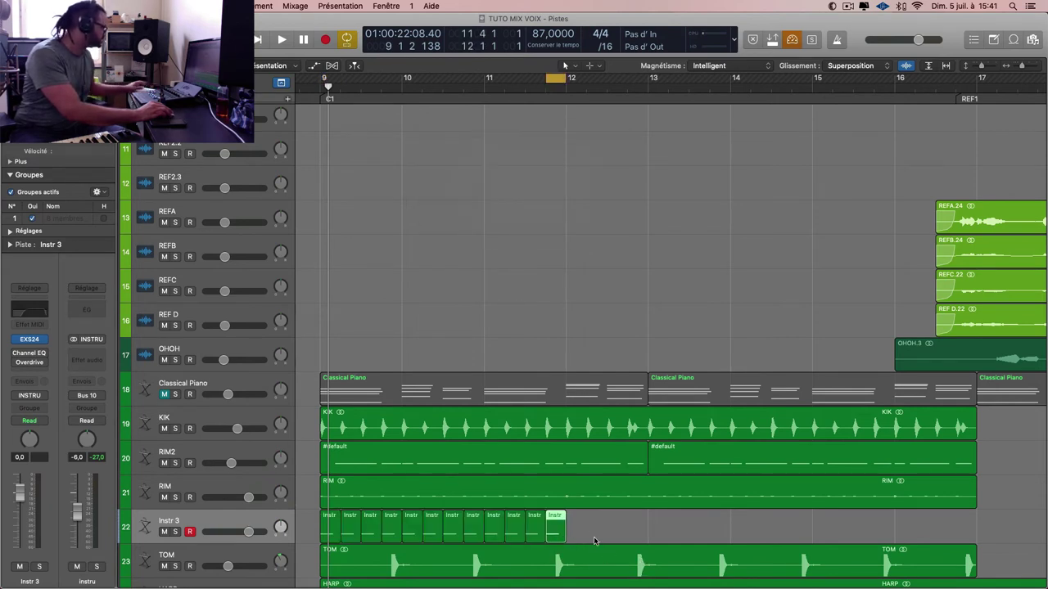
- Glue all the one-beat Instr 3 regions into a single region from bar 9 to bar 12, with the cycle range set around them
{"action": "left_click_drag", "start_coordinate": [596, 541], "coordinate": [343, 542]}
{"action": "key", "text": "super+u"}
{"action": "right_click", "coordinate": [288, 523]}
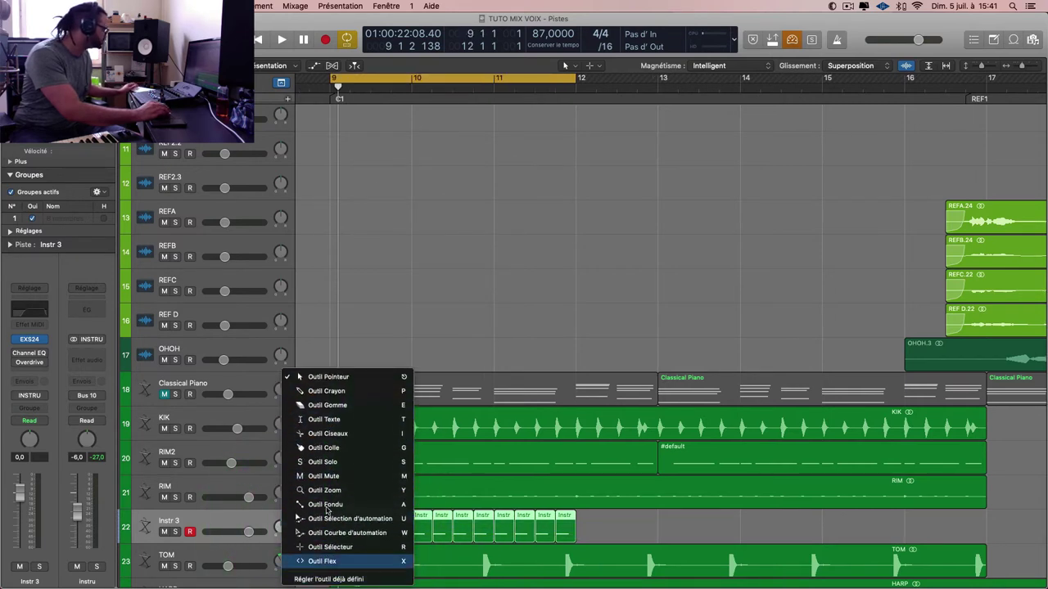
{"action": "left_click", "coordinate": [327, 447]}
{"action": "left_click", "coordinate": [451, 526]}
{"action": "right_click", "coordinate": [533, 526]}
{"action": "left_click", "coordinate": [456, 532]}
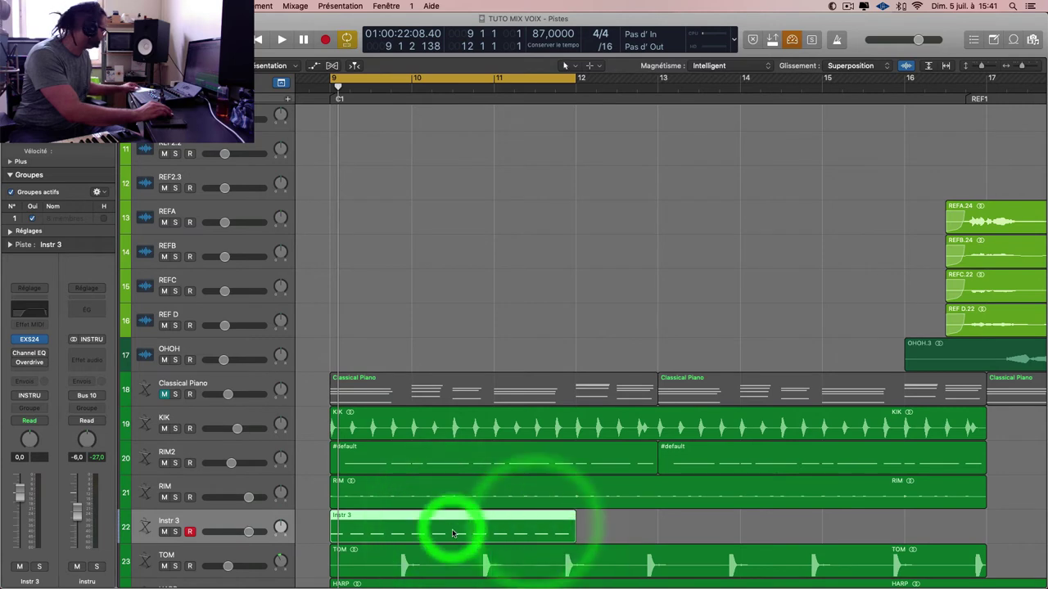
- Repeat the glued Instr 3 region once and delete the part of the copy beyond bar 13
{"action": "key", "text": "super+r"}
{"action": "key", "text": "Return"}
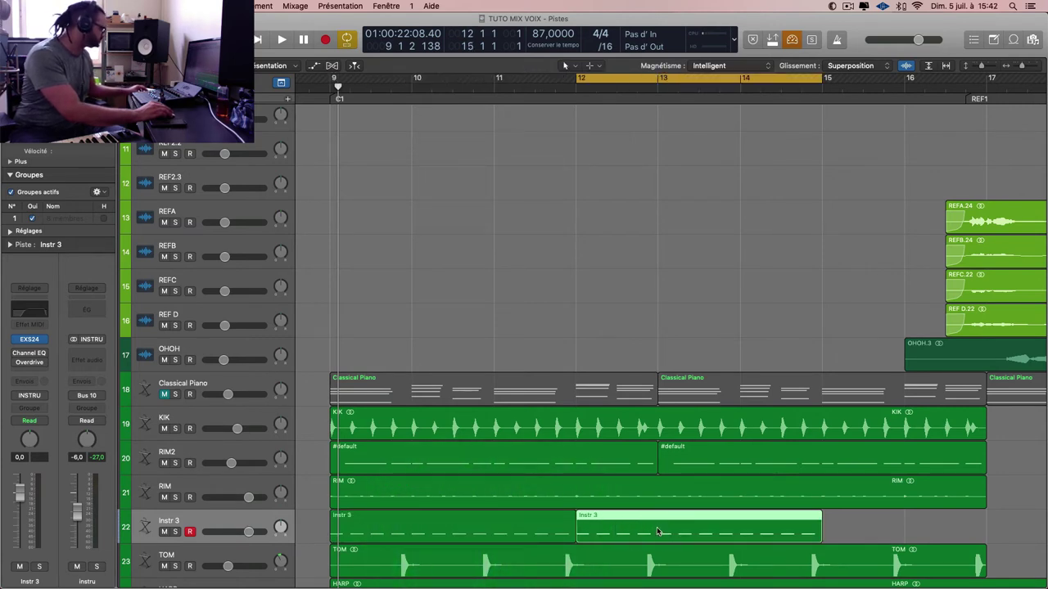
{"action": "left_click_drag", "start_coordinate": [656, 529], "coordinate": [889, 520]}
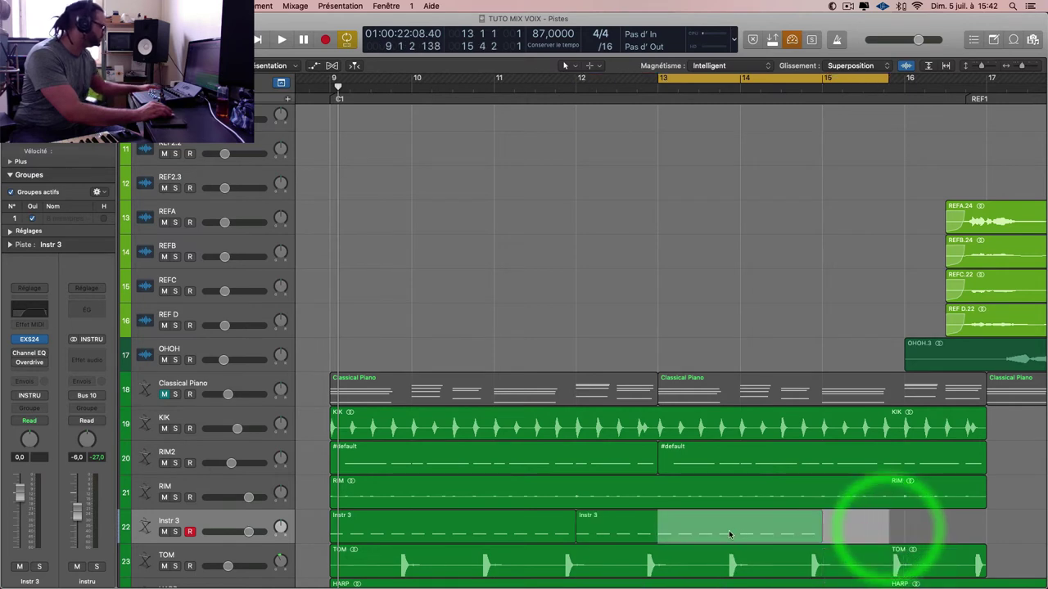
{"action": "key", "text": "Delete"}
- Glue the two Instr 3 regions into one four-bar region and copy it to bars 13 to 17
{"action": "left_click", "coordinate": [324, 530]}
{"action": "key", "text": "t"}
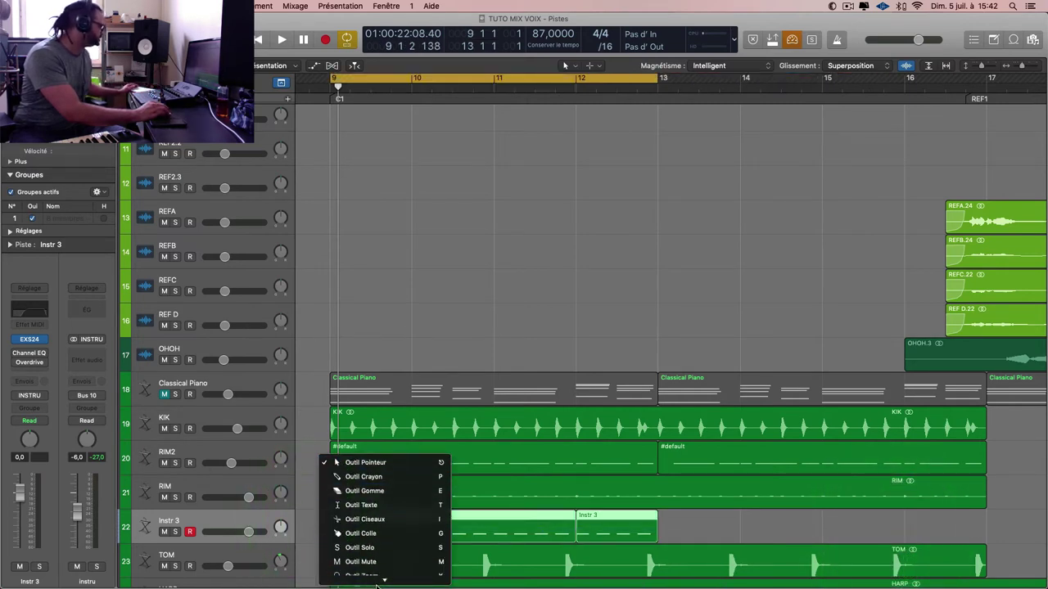
{"action": "left_click", "coordinate": [365, 478]}
{"action": "left_click", "coordinate": [562, 524]}
{"action": "key", "text": "t"}
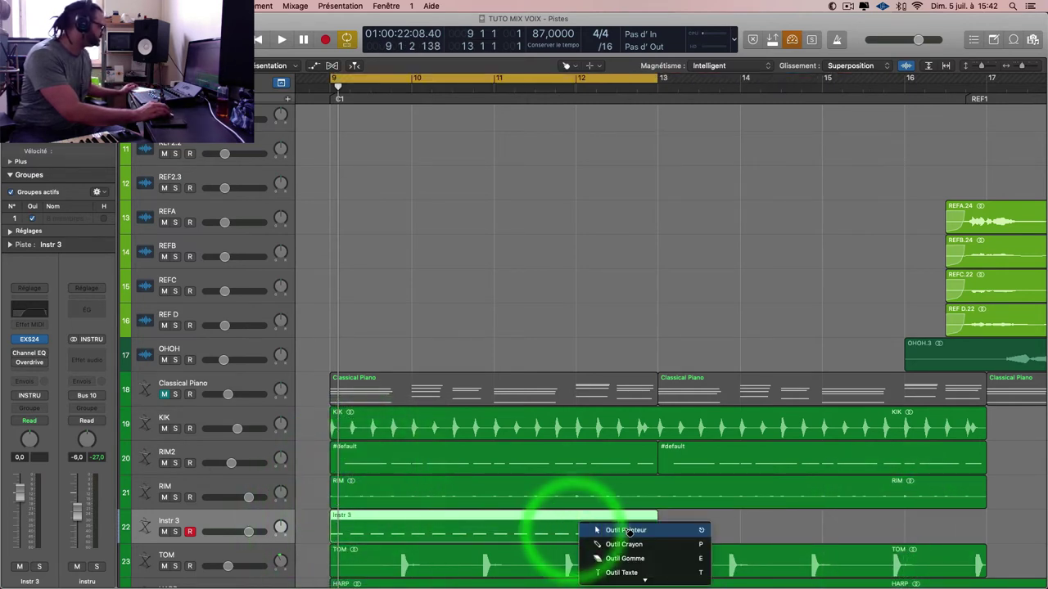
{"action": "left_click", "coordinate": [626, 524]}
{"action": "left_click_drag", "start_coordinate": [508, 529], "coordinate": [810, 522]}
{"action": "key", "text": "super+Left"}
{"action": "key", "text": "super+Left"}
{"action": "key", "text": "super+Left"}
- Try lowering the Instr 3 track's volume to -10.2 dB
{"action": "left_click", "coordinate": [248, 532]}
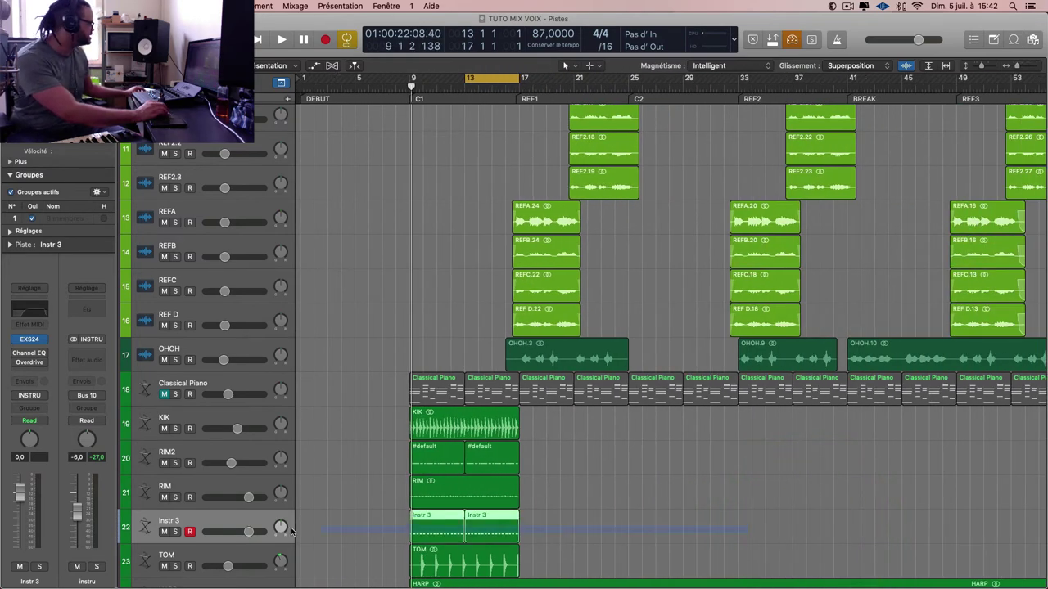
{"action": "left_click_drag", "start_coordinate": [248, 532], "coordinate": [204, 535]}
{"action": "scroll", "coordinate": [280, 473], "scroll_direction": "down", "scroll_amount": 2}
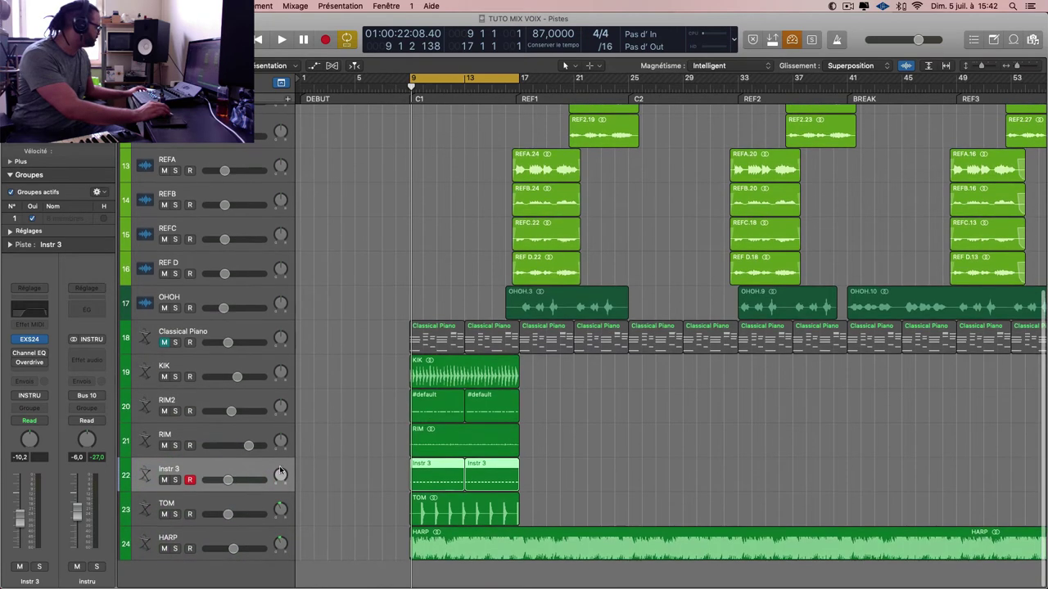
- Bounce the two Instr 3 regions in place to a new track named KIK 2, muting the source, and play the result over the loop
{"action": "left_click", "coordinate": [536, 480]}
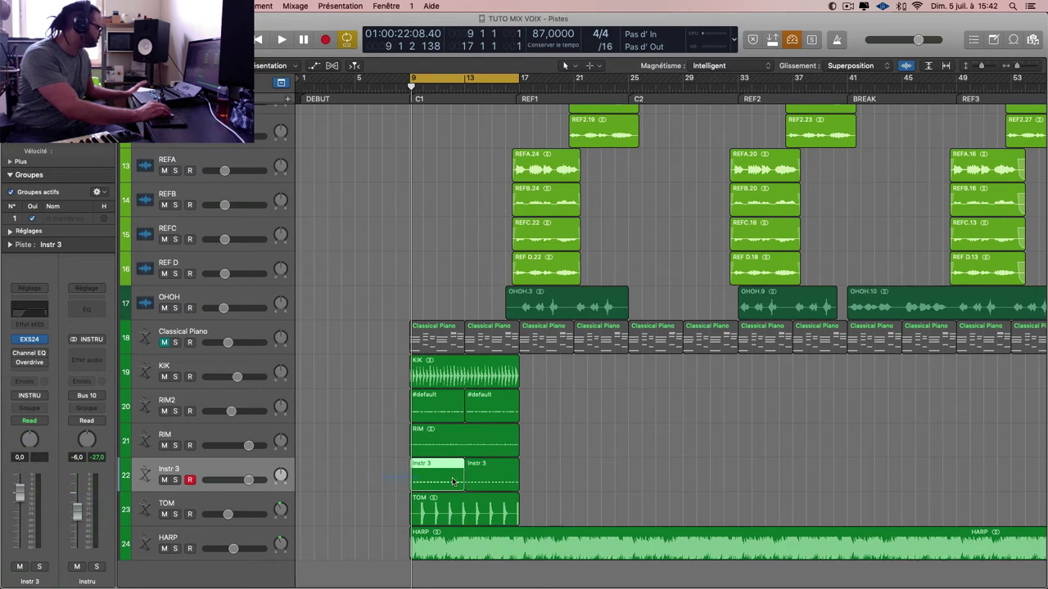
{"action": "right_click", "coordinate": [489, 479]}
{"action": "left_click", "coordinate": [557, 403]}
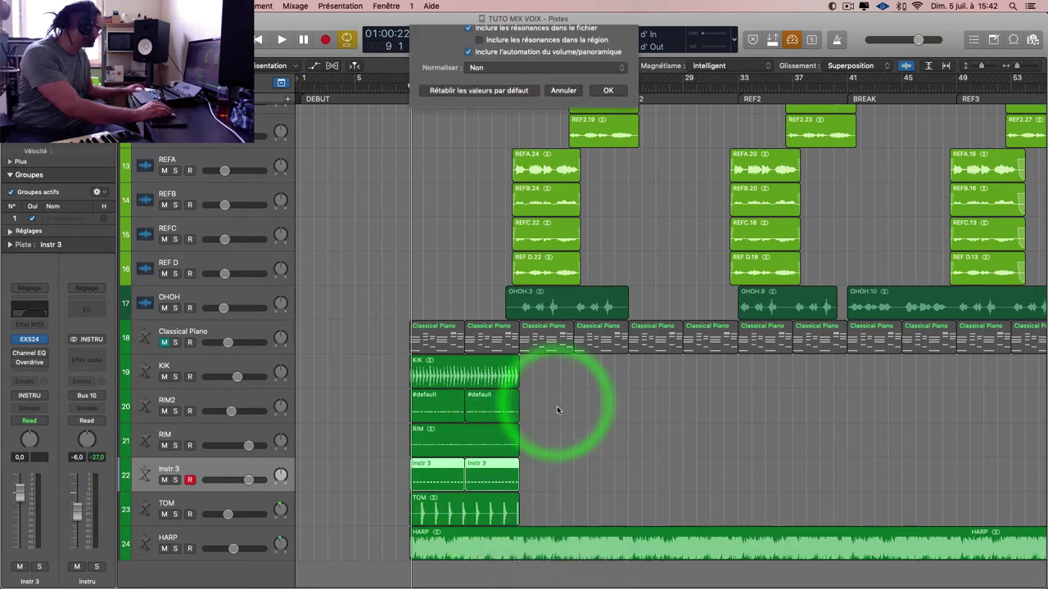
{"action": "type", "text": "KIK 2"}
{"action": "key", "text": "Return"}
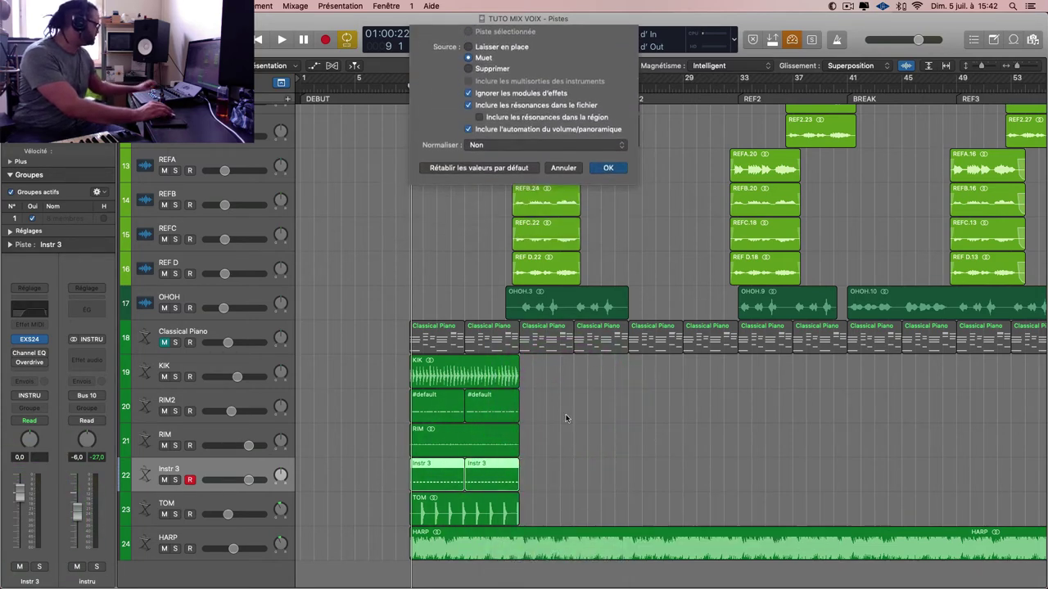
{"action": "key", "text": "super+u"}
{"action": "key", "text": "space"}
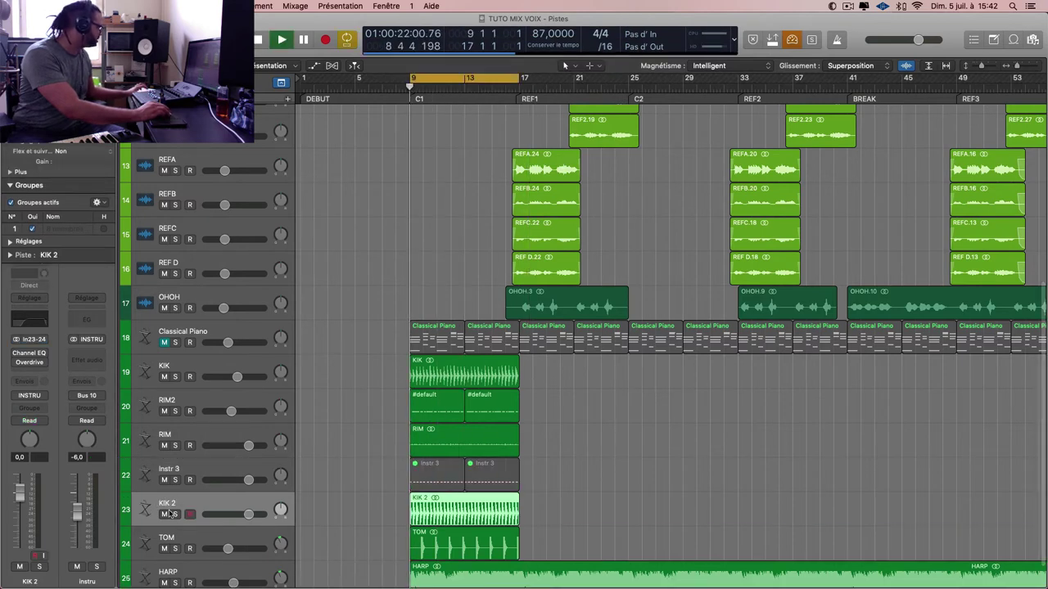
{"action": "scroll", "coordinate": [246, 516], "scroll_direction": "down", "scroll_amount": 1}
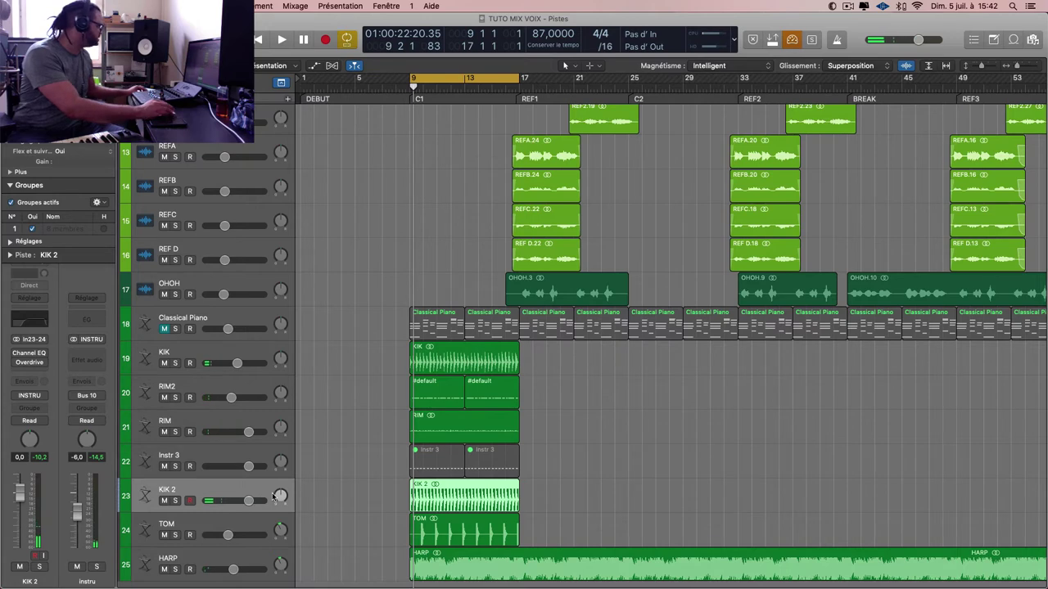
- Route the KIK 2 track's output to Bus 1 (KIK) and move the track directly below KIK
{"action": "key", "text": "x"}
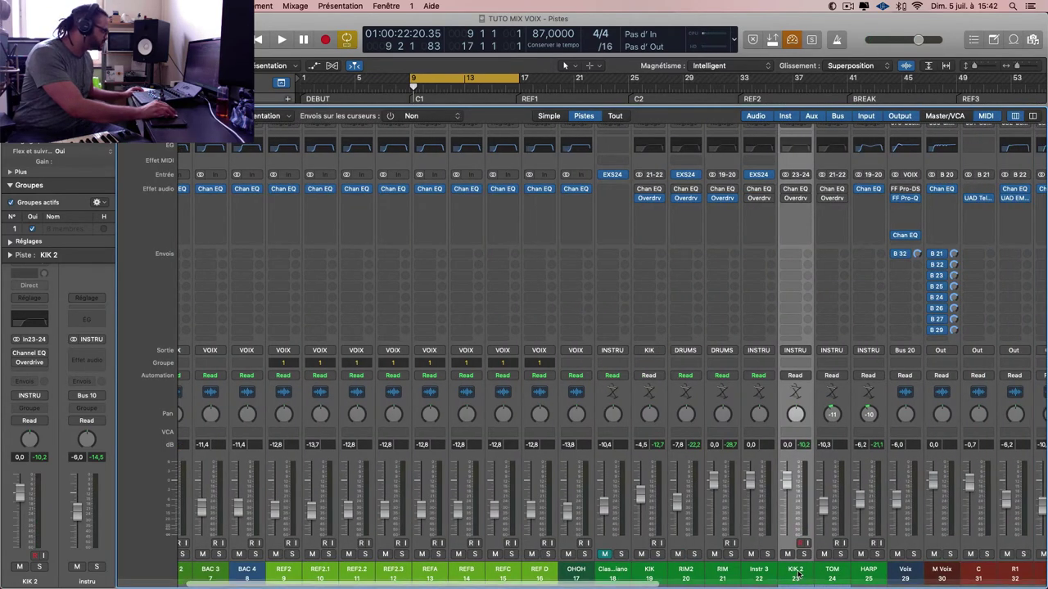
{"action": "left_click", "coordinate": [802, 353]}
{"action": "mouse_move", "coordinate": [851, 399]}
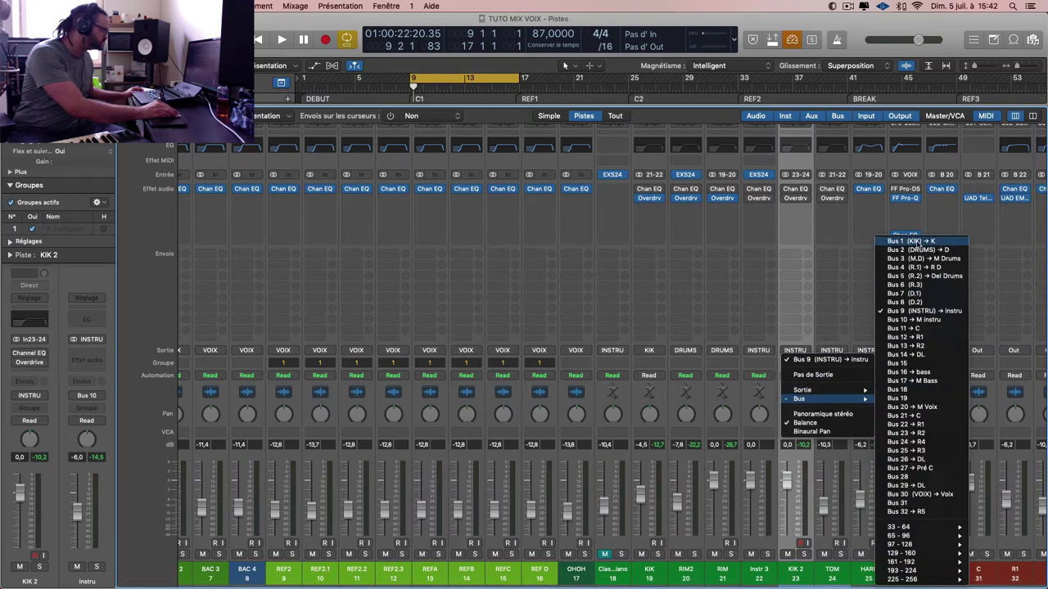
{"action": "left_click", "coordinate": [915, 241]}
{"action": "key", "text": "x"}
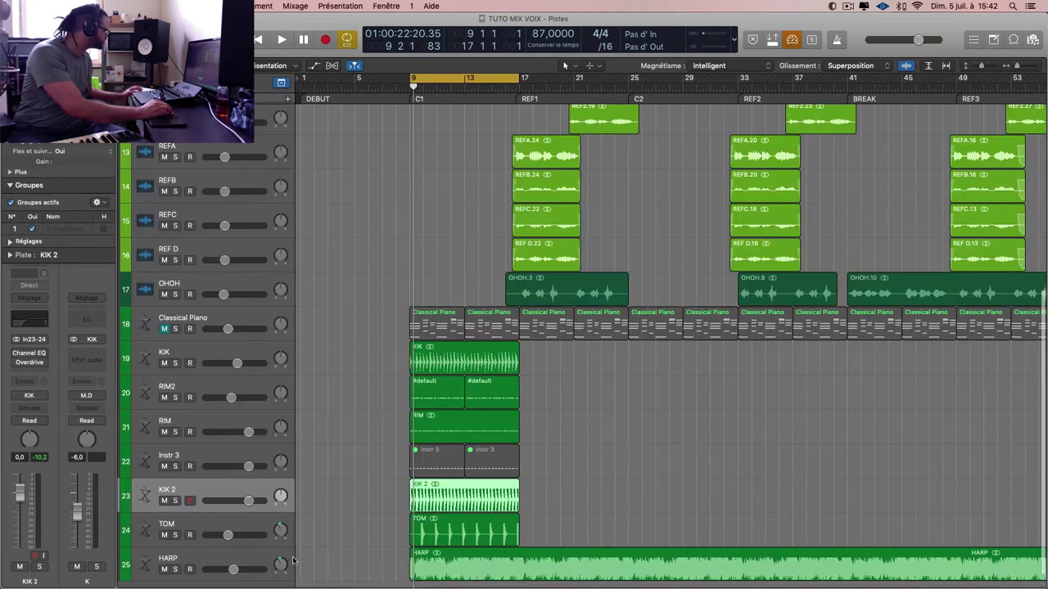
{"action": "left_click_drag", "start_coordinate": [256, 508], "coordinate": [275, 378]}
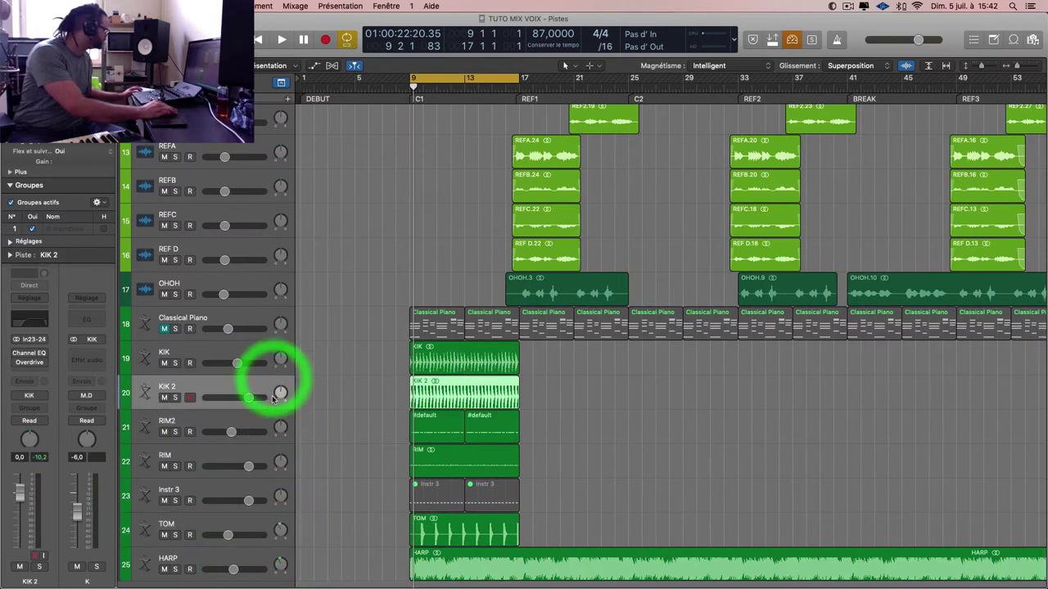
- Solo the KIK and KIK 2 tracks and set KIK 2's volume to -12.0 dB during playback
{"action": "left_click", "coordinate": [175, 363]}
{"action": "key", "text": "x"}
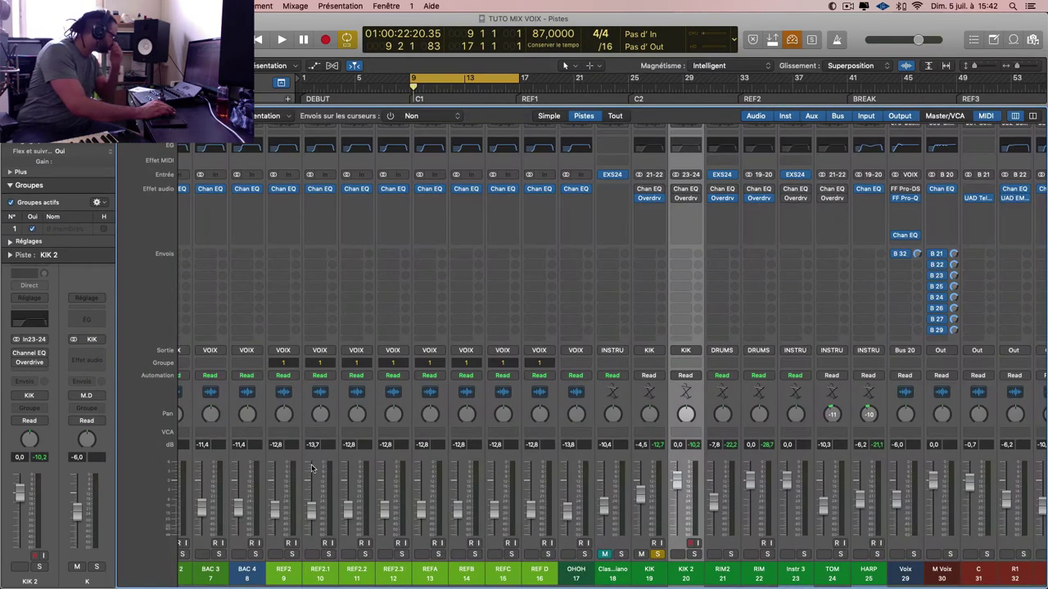
{"action": "left_click", "coordinate": [695, 555]}
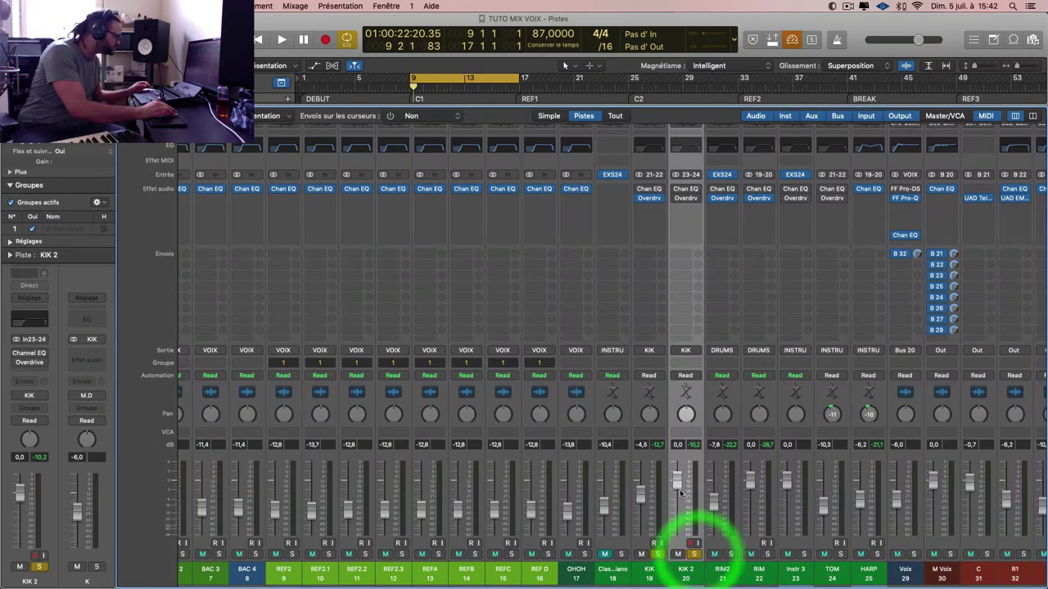
{"action": "key", "text": "space"}
{"action": "left_click_drag", "start_coordinate": [677, 507], "coordinate": [680, 511]}
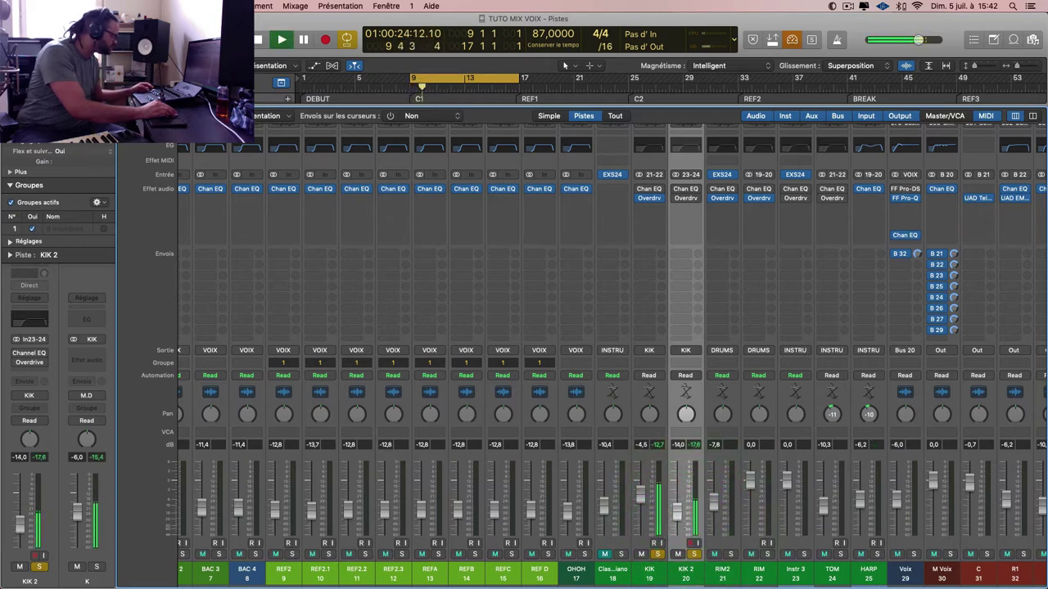
{"action": "left_click", "coordinate": [686, 524]}
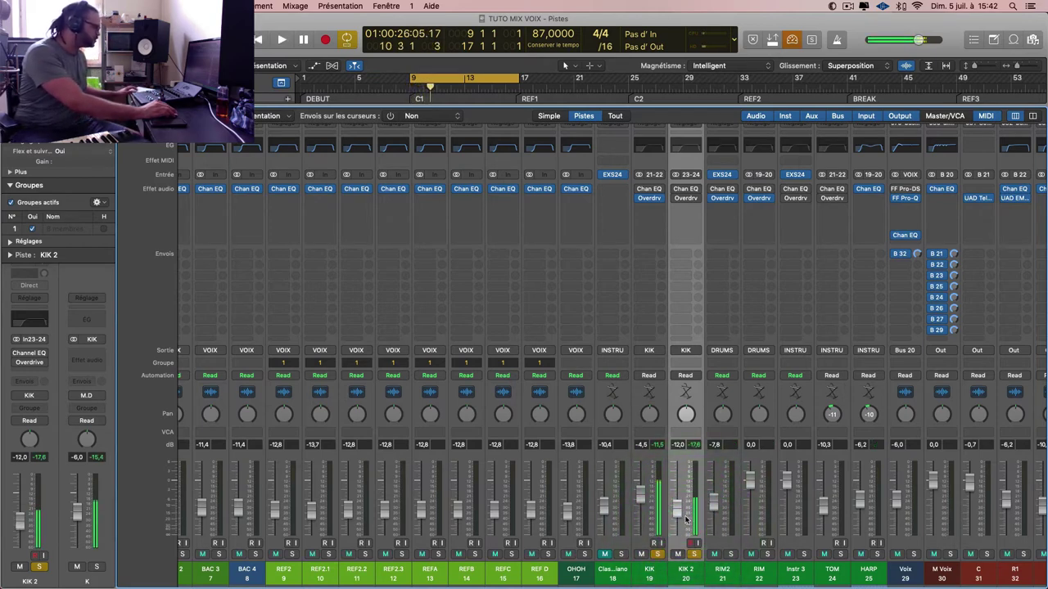
{"action": "key", "text": "x"}
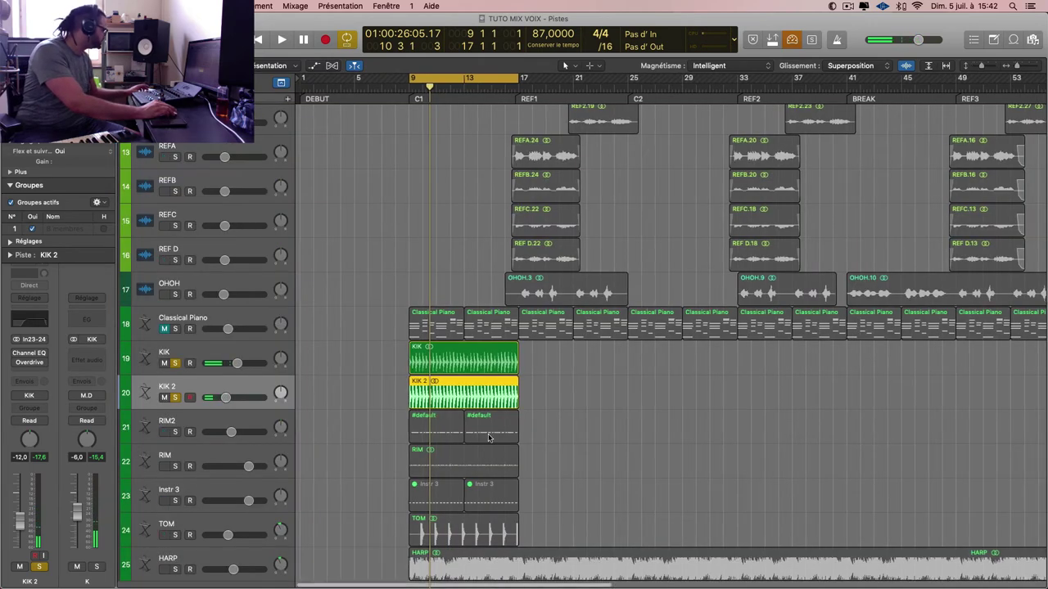
- Enable Flex in Monophonic mode on the KIK 2 track and quantize its region
{"action": "key", "text": "super+Right"}
{"action": "key", "text": "super+Right"}
{"action": "key", "text": "super+Right"}
{"action": "key", "text": "super+Right"}
{"action": "key", "text": "super+Right"}
{"action": "key", "text": "super+Right"}
{"action": "scroll", "coordinate": [503, 440], "scroll_direction": "left", "scroll_amount": 5}
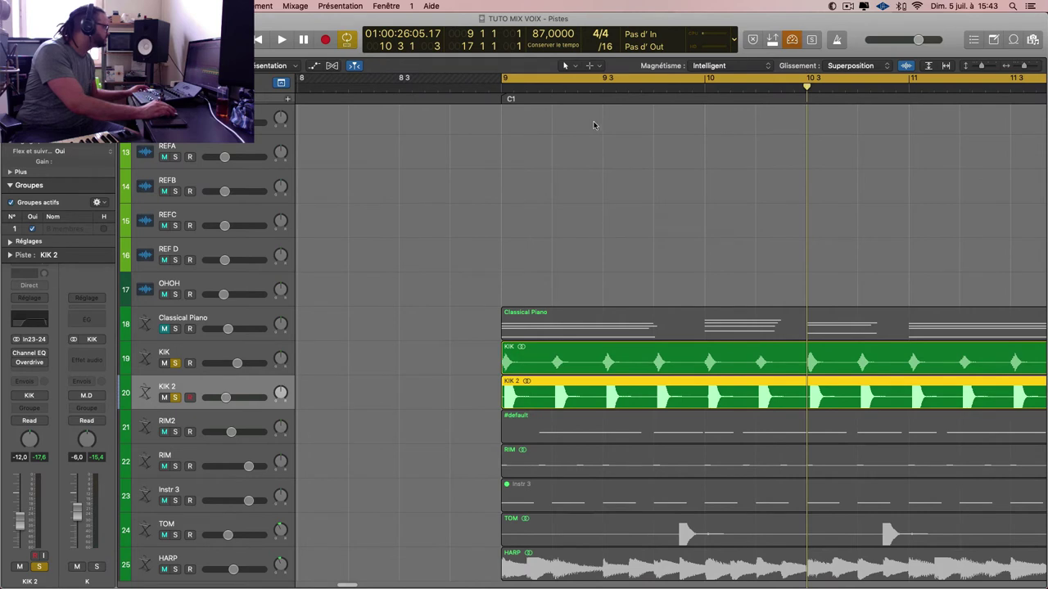
{"action": "left_click", "coordinate": [332, 65]}
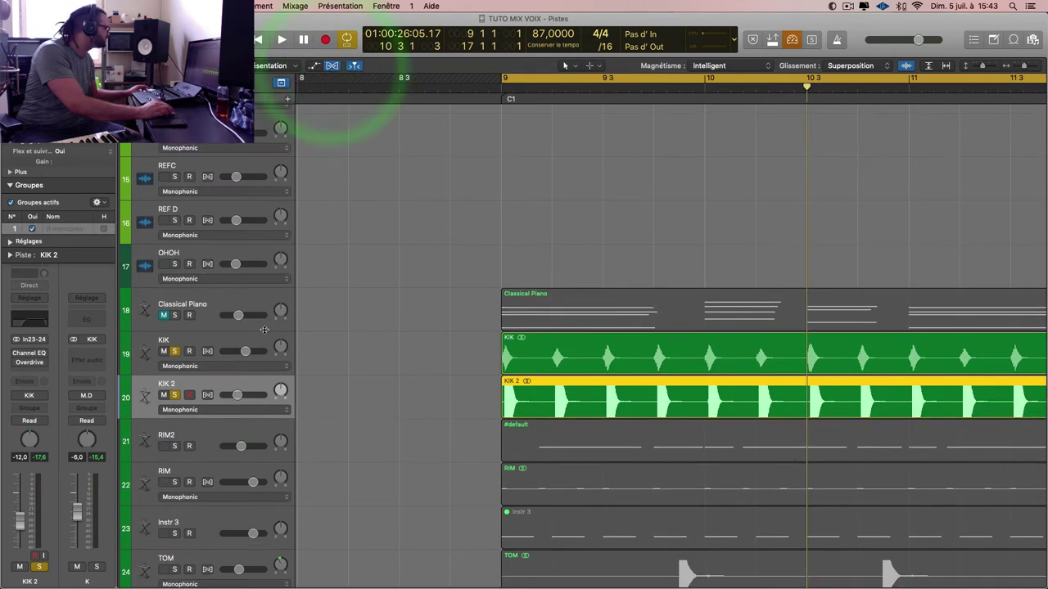
{"action": "left_click", "coordinate": [241, 413]}
{"action": "left_click", "coordinate": [240, 418]}
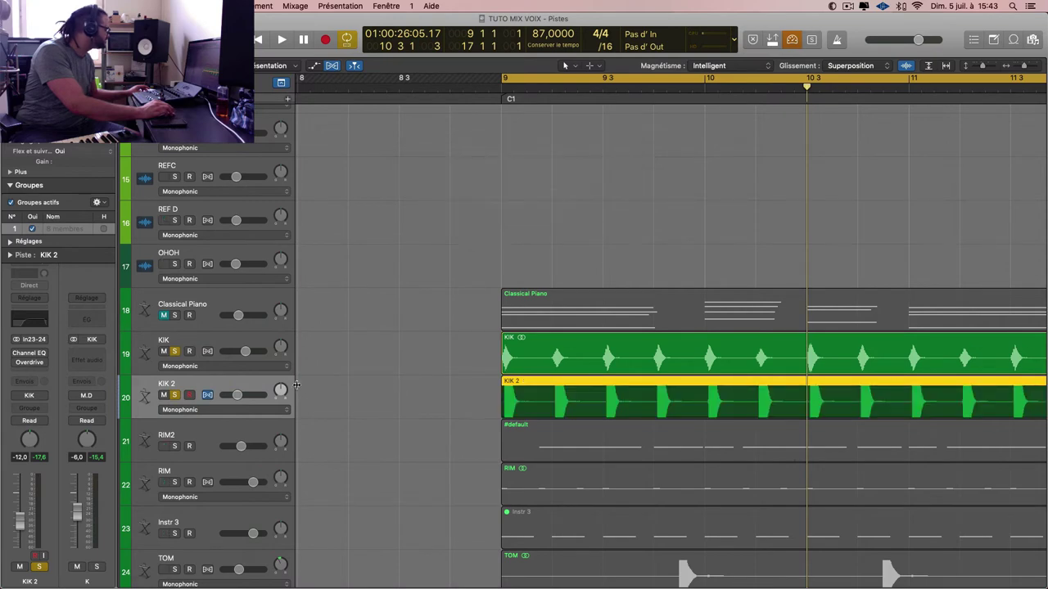
{"action": "left_click", "coordinate": [74, 108]}
{"action": "left_click", "coordinate": [73, 122]}
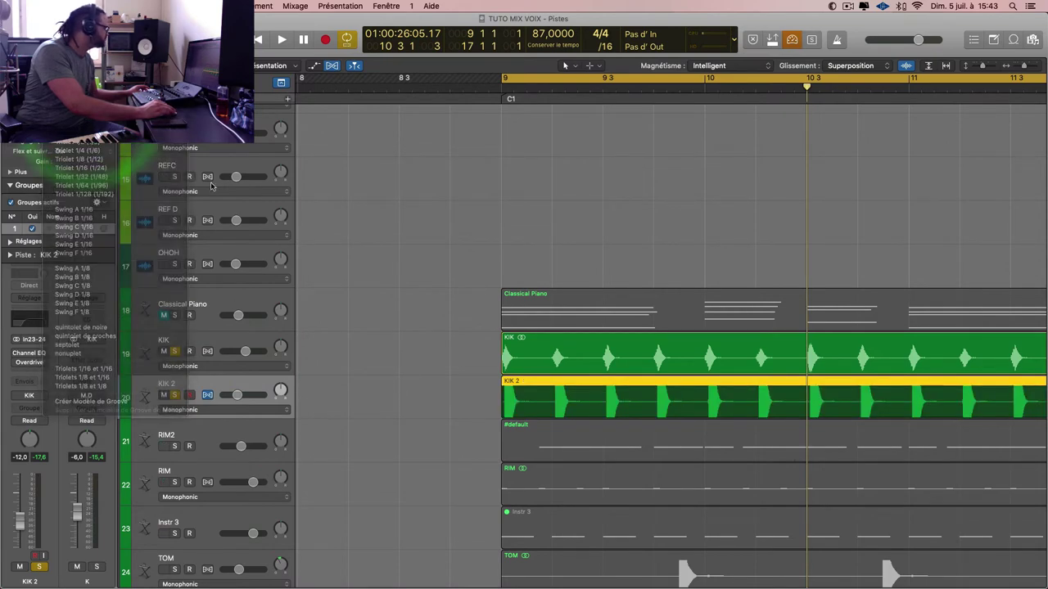
- Play the soloed kicks and balance them, setting KIK 2's volume to -5.6 dB and KIK's to -2.8 dB
{"action": "key", "text": "super+Left"}
{"action": "key", "text": "super+Left"}
{"action": "key", "text": "super+Left"}
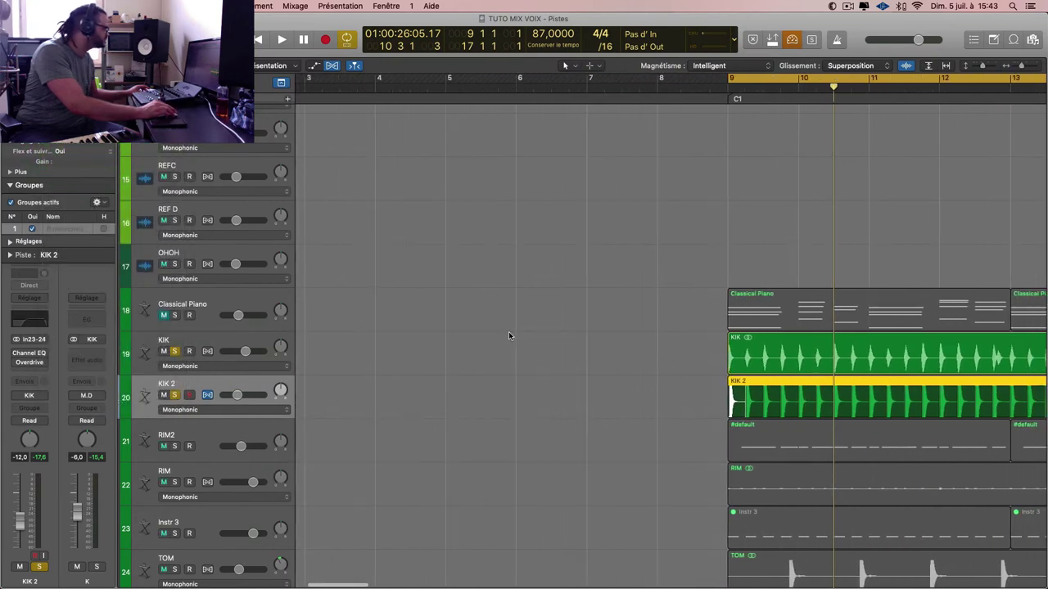
{"action": "key", "text": "space"}
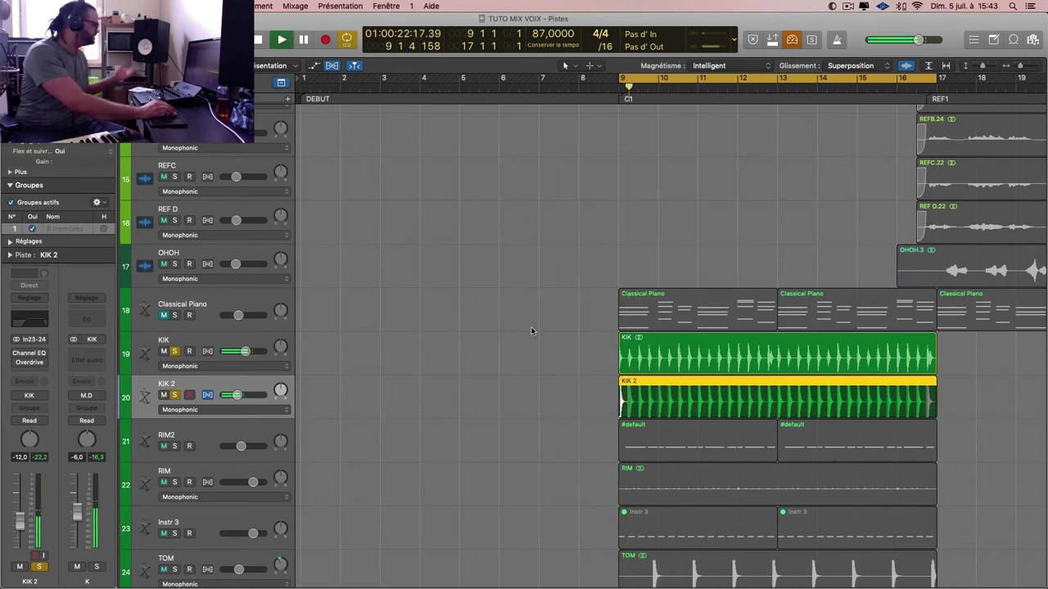
{"action": "key", "text": "x"}
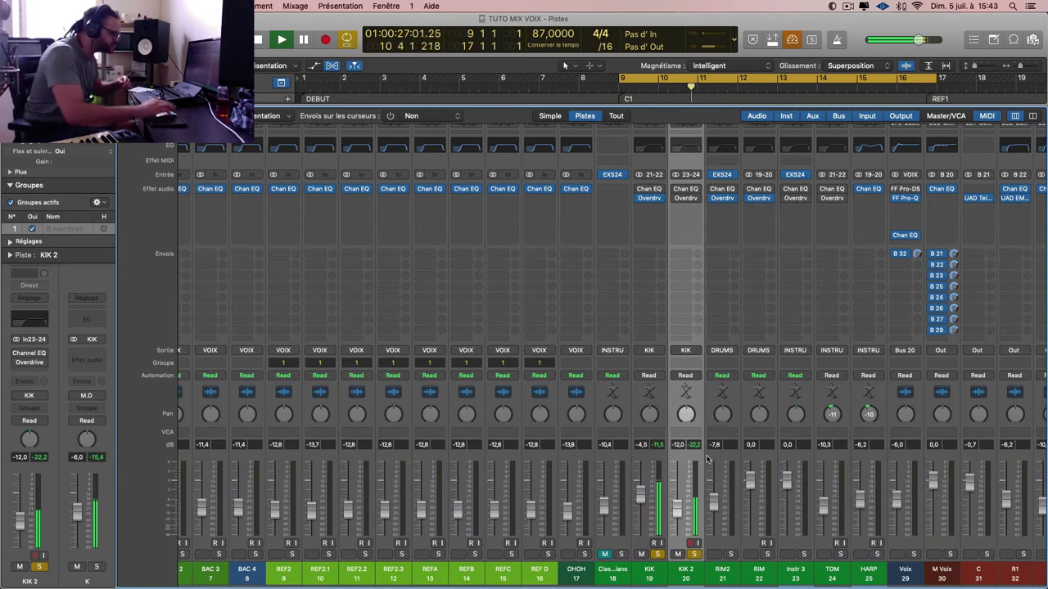
{"action": "left_click", "coordinate": [674, 504]}
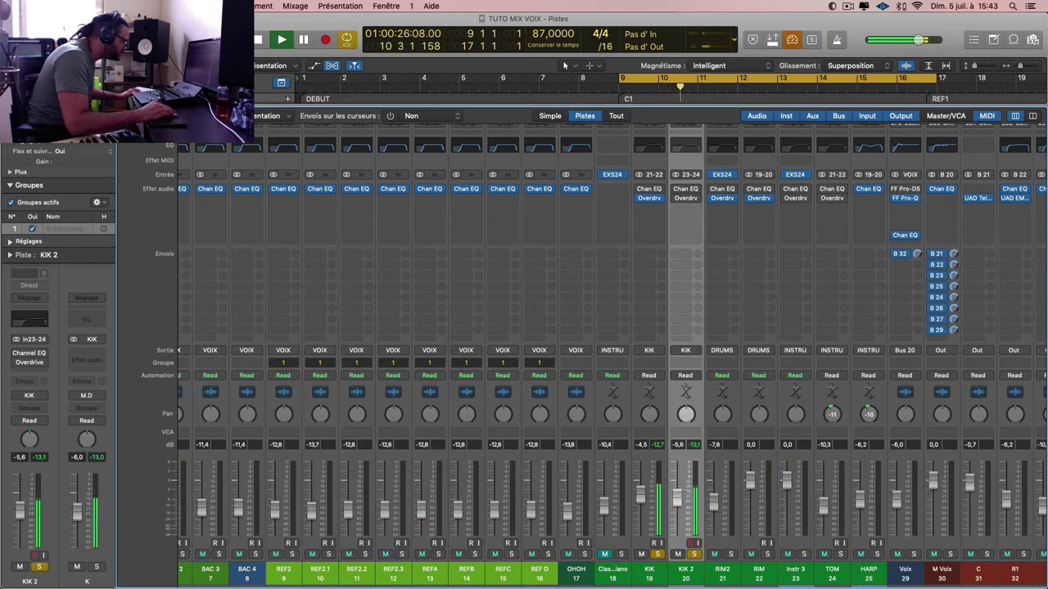
{"action": "left_click", "coordinate": [684, 489]}
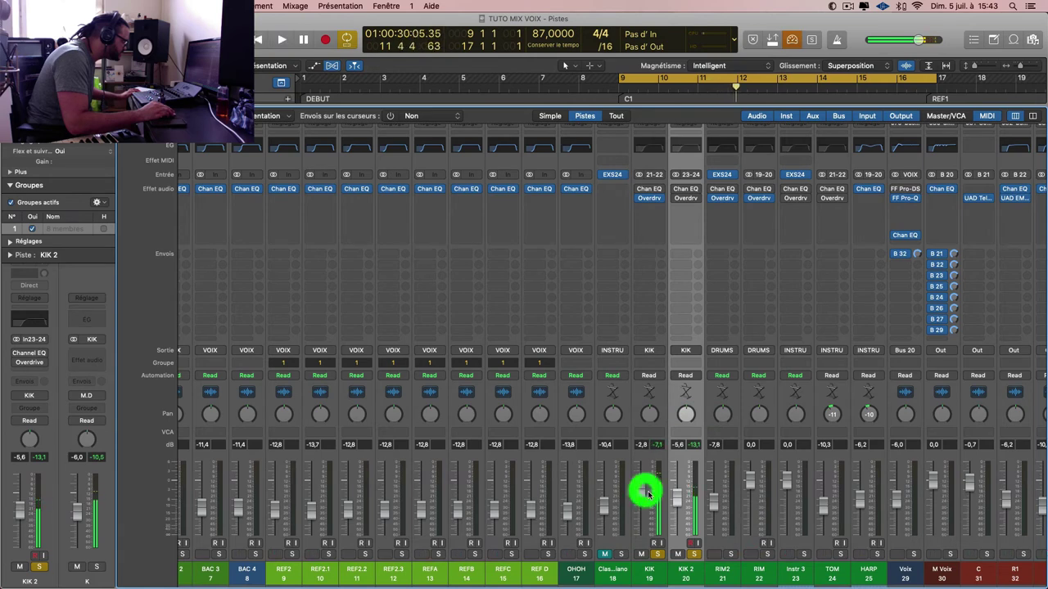
- Lower the KIK track's volume to -3.5 dB and unsolo both kick tracks
{"action": "left_click", "coordinate": [646, 491]}
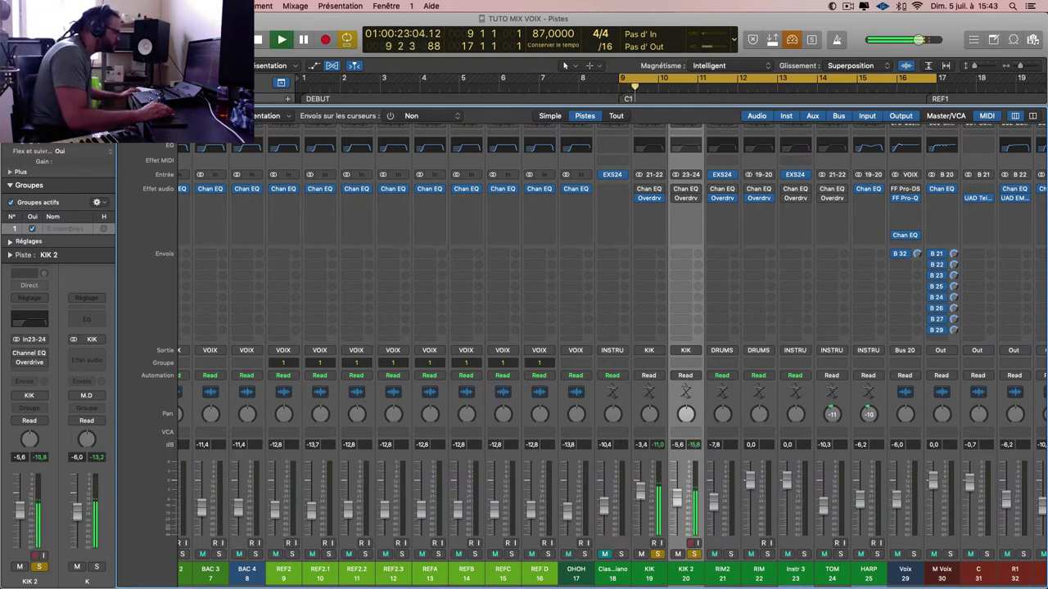
{"action": "left_click", "coordinate": [639, 498]}
{"action": "left_click", "coordinate": [694, 554]}
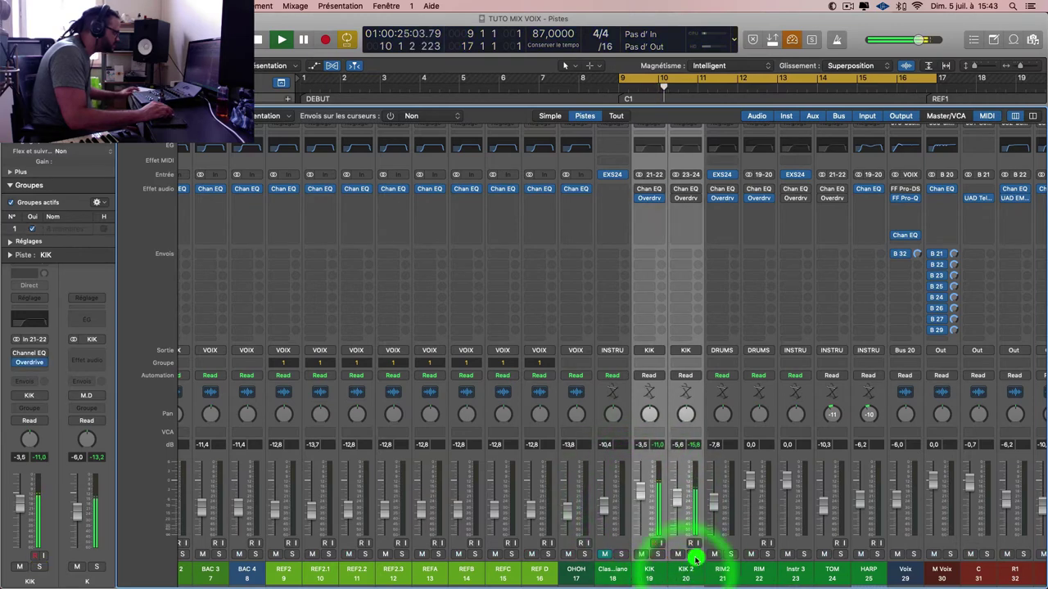
- Lower the kick tracks together in the full mix, bringing KIK to -8.6 dB and KIK 2 to -10.7 dB
{"action": "left_click", "coordinate": [657, 542]}
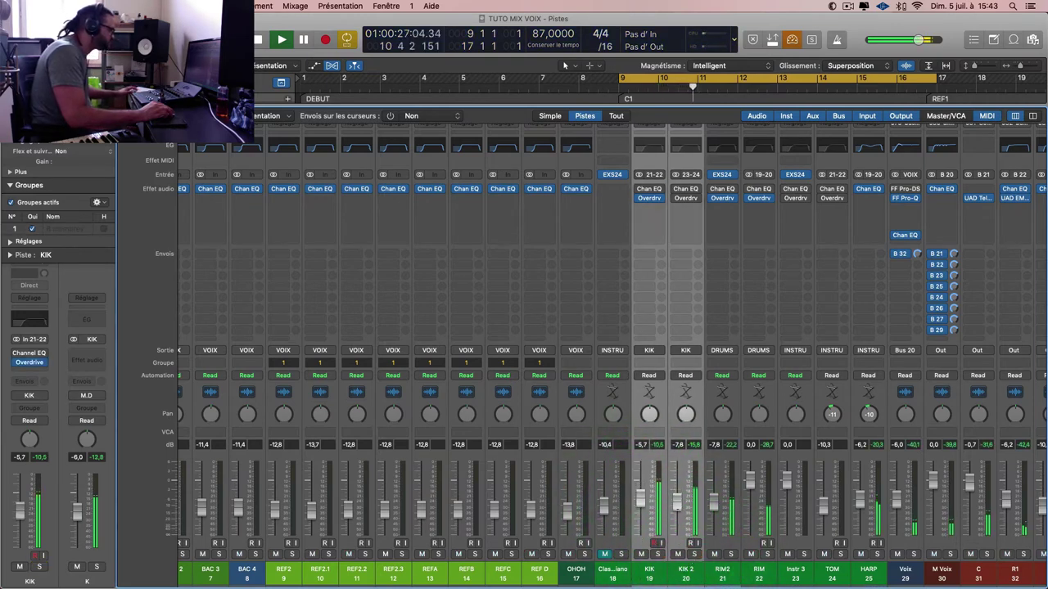
{"action": "left_click", "coordinate": [669, 354]}
{"action": "left_click", "coordinate": [652, 325]}
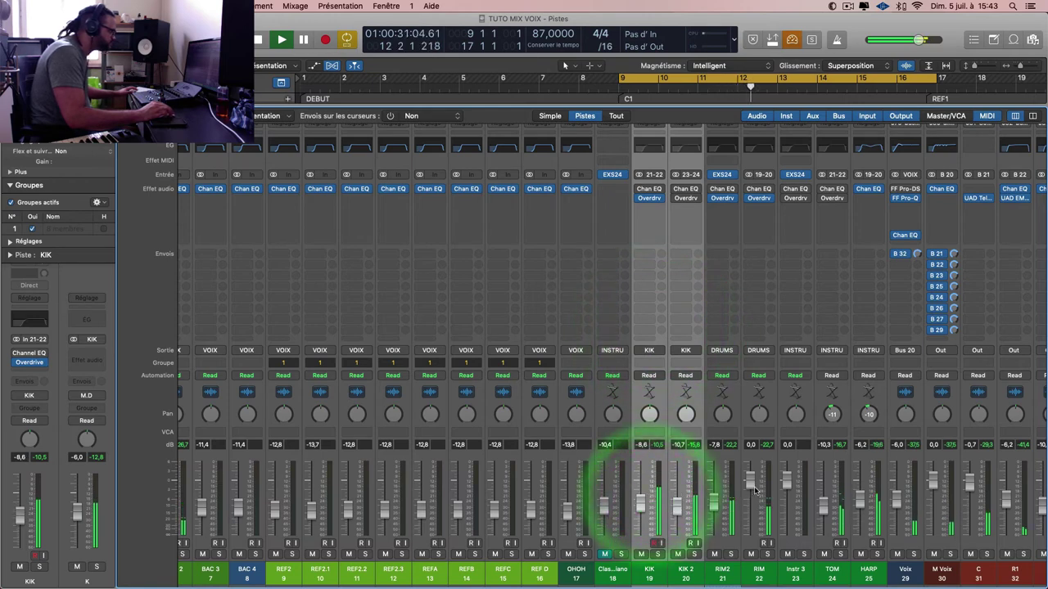
{"action": "key", "text": "x"}
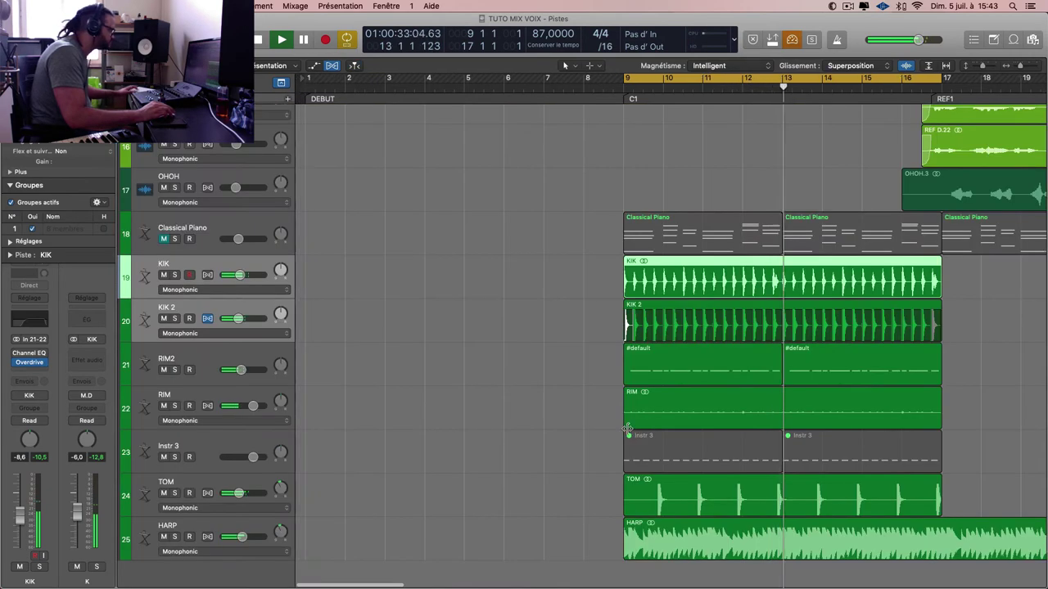
- Lower the HARP track's volume to -8.8 dB during playback
{"action": "key", "text": "super+Left"}
{"action": "key", "text": "super+Left"}
{"action": "key", "text": "super+Left"}
{"action": "key", "text": "super+Up"}
{"action": "key", "text": "super+Up"}
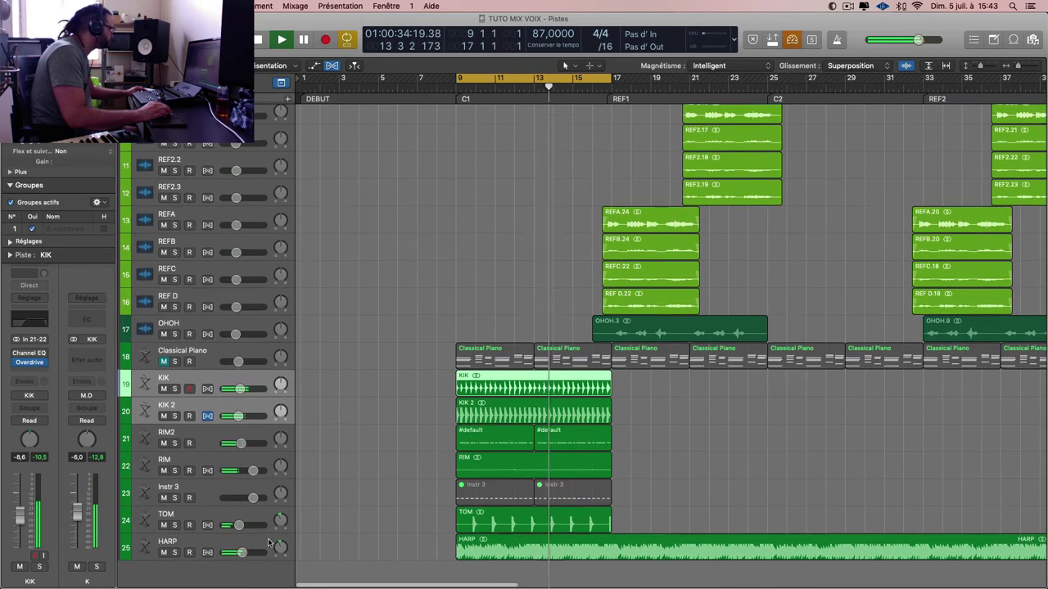
{"action": "left_click", "coordinate": [248, 552]}
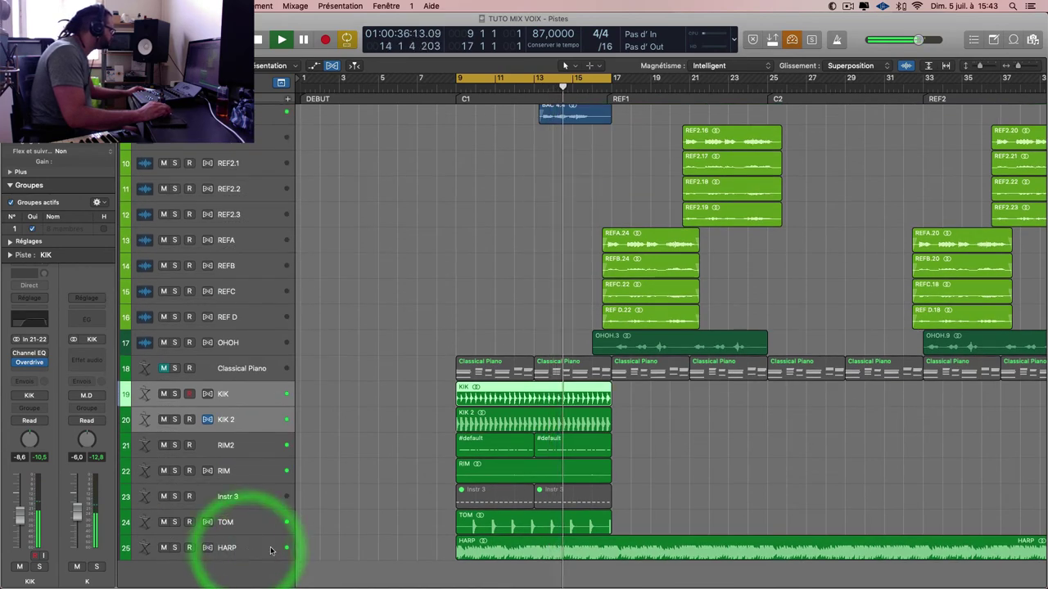
{"action": "key", "text": "super+Down"}
{"action": "key", "text": "super+Right"}
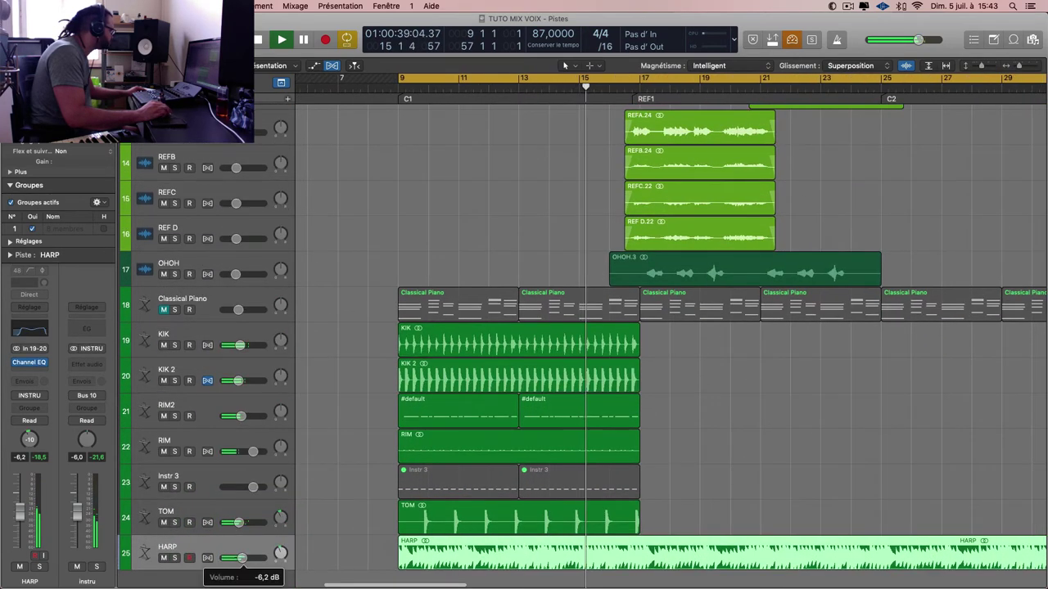
{"action": "left_click", "coordinate": [236, 556]}
- Mute the HARP track to hear the rest of the arrangement without it, and unmute it again
{"action": "key", "text": "super+Up"}
{"action": "key", "text": "super+Up"}
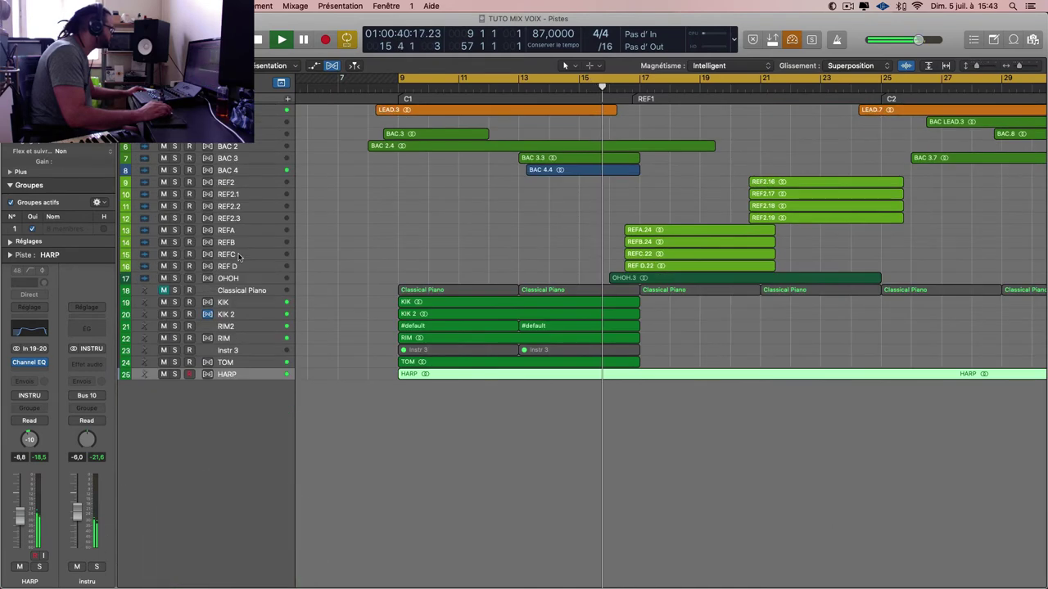
{"action": "left_click", "coordinate": [163, 374]}
{"action": "key", "text": "super+Down"}
{"action": "key", "text": "super+Down"}
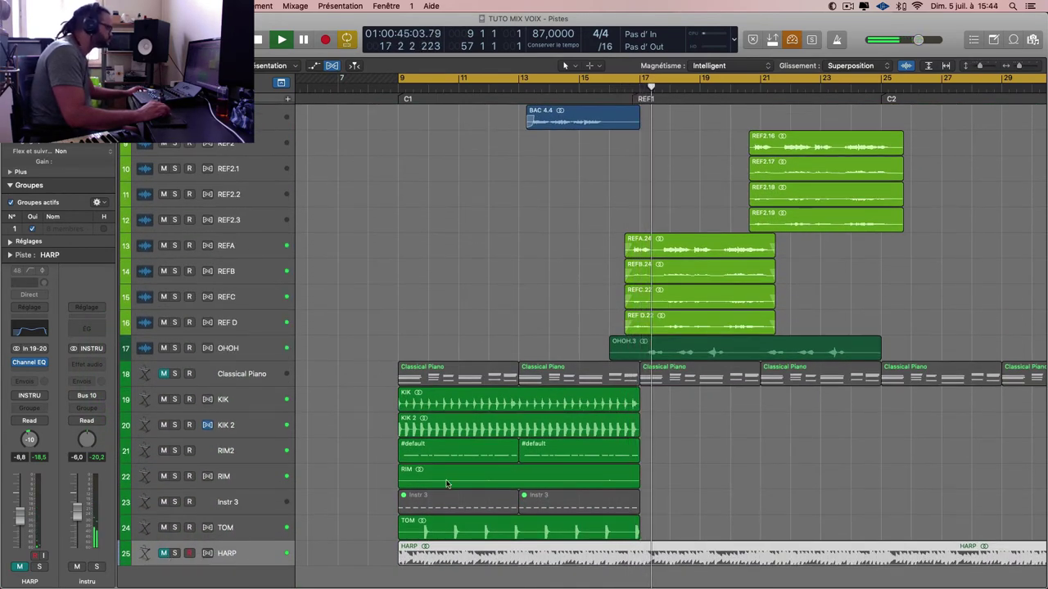
{"action": "left_click", "coordinate": [455, 402]}
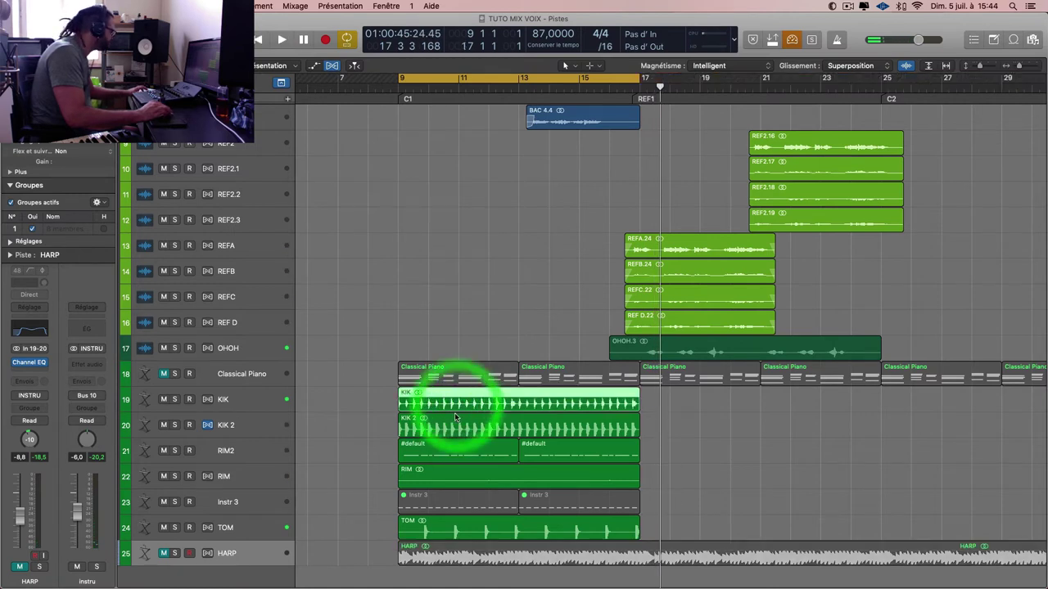
{"action": "left_click", "coordinate": [163, 554]}
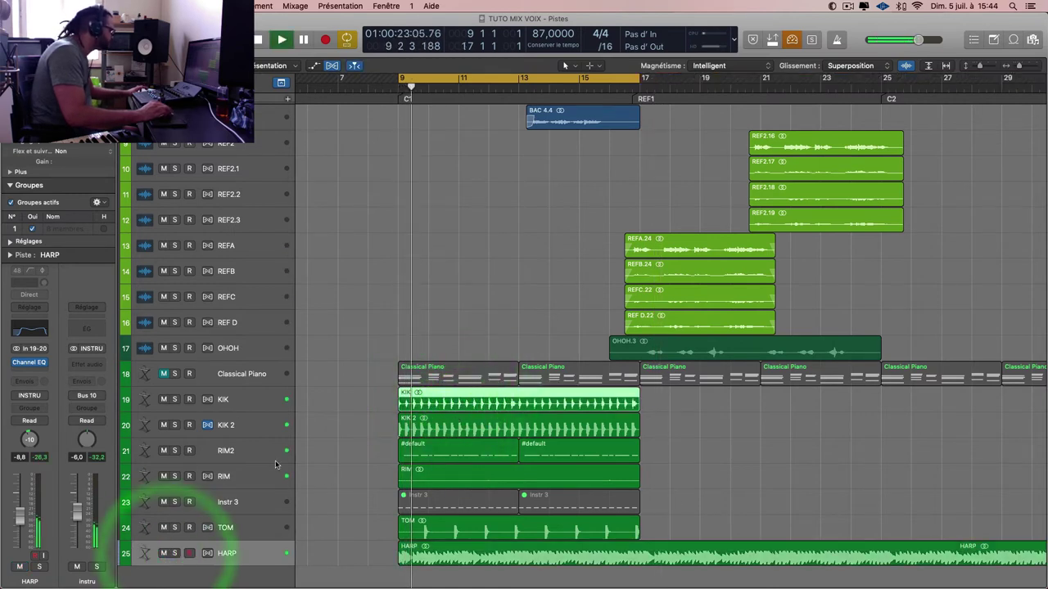
- Delete the muted Instr 3 regions and record a new Instr 3 performance over the cycle from bar 9 to bar 17
{"action": "left_click", "coordinate": [246, 502]}
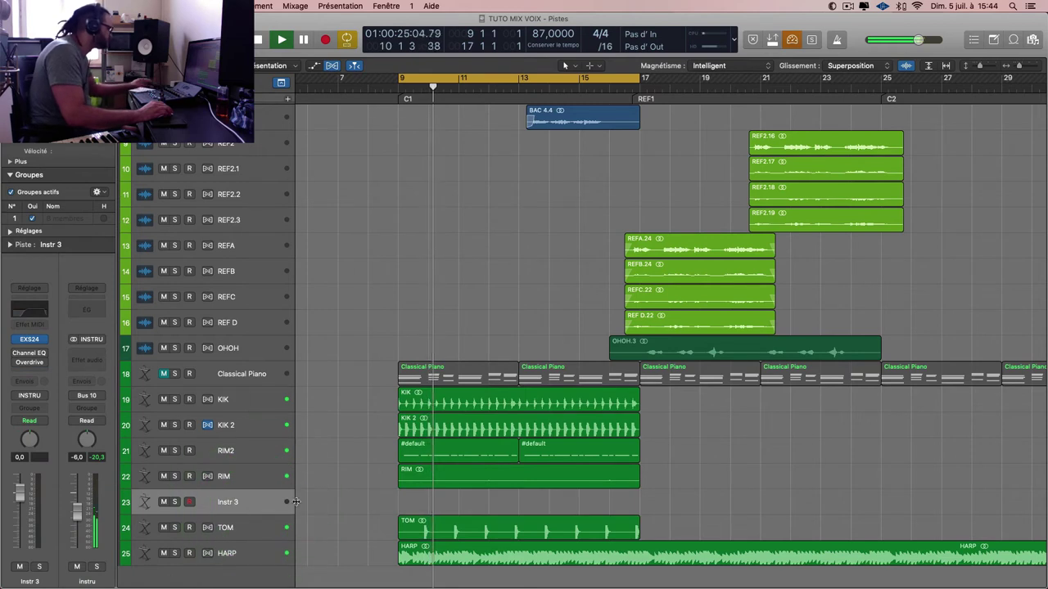
{"action": "key", "text": "Delete"}
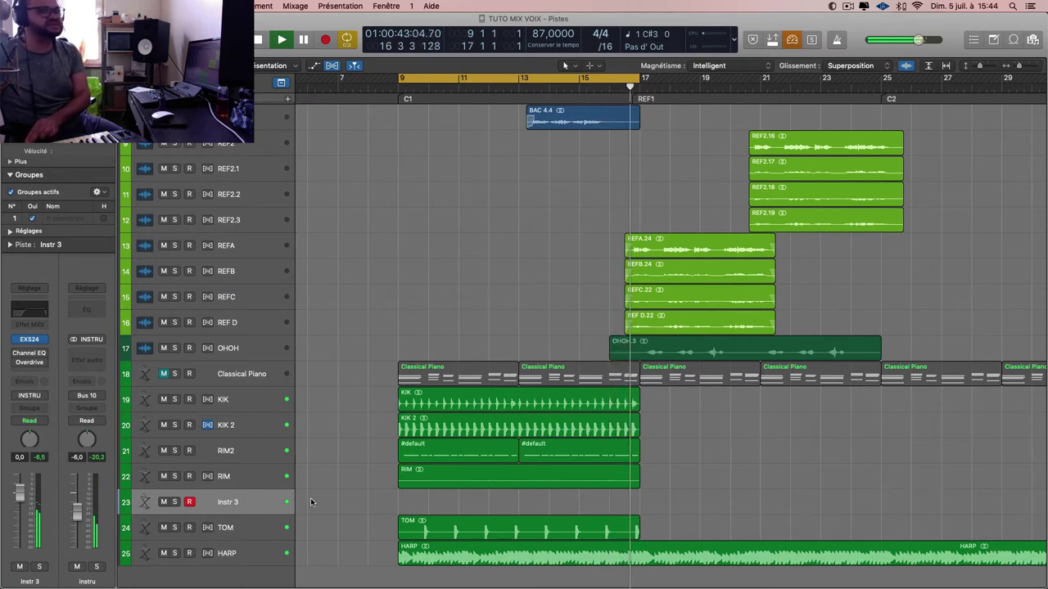
{"action": "key", "text": "r"}
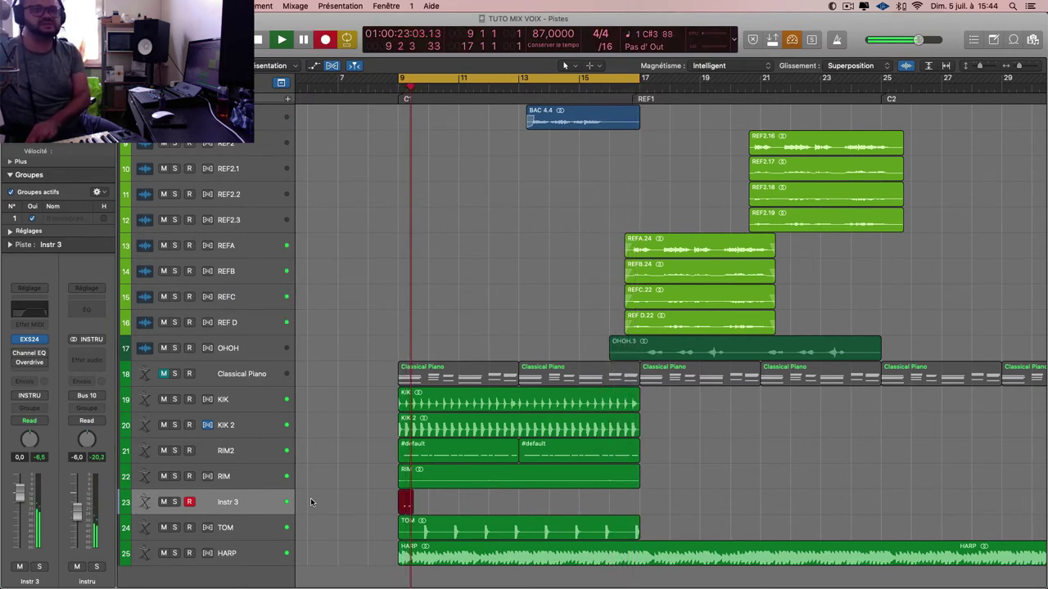
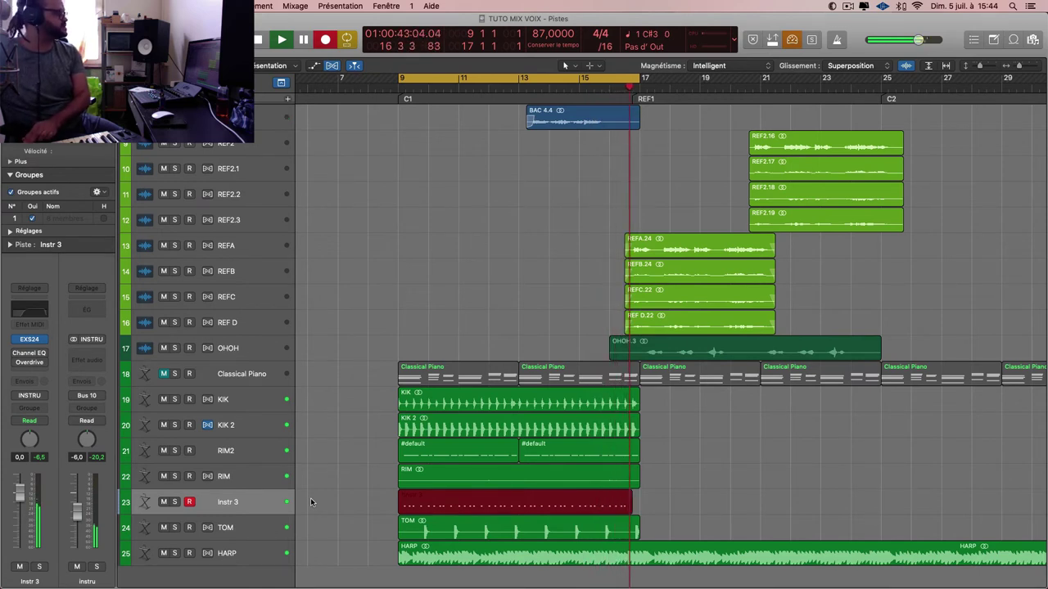
{"action": "key", "text": "space"}
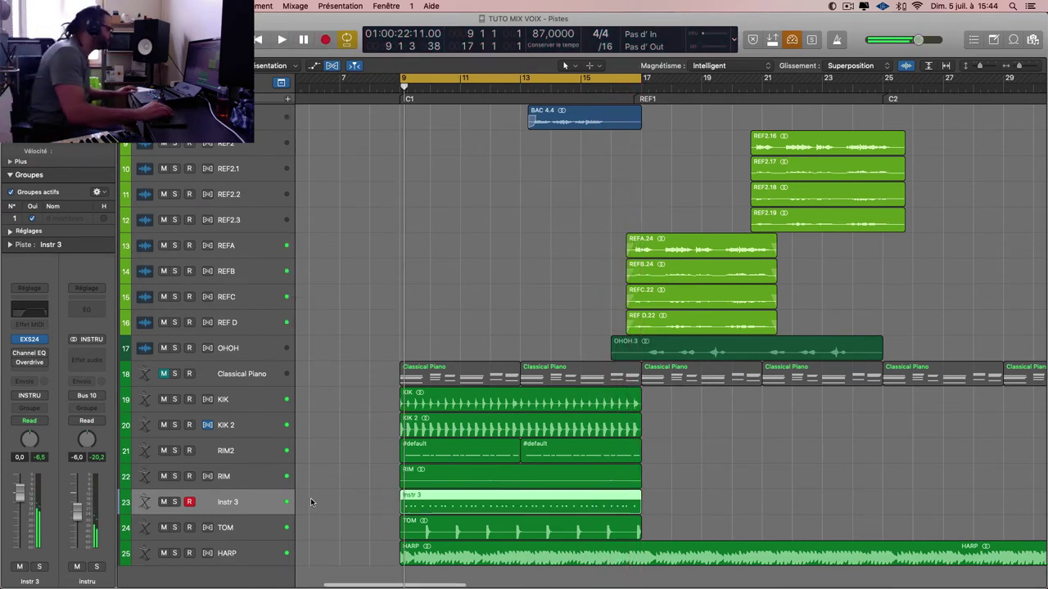
- Select all notes in the new Instr 3 region and apply the fixed note length transform with a duration of 0 0 1 0
{"action": "left_click", "coordinate": [234, 503]}
{"action": "key", "text": "space"}
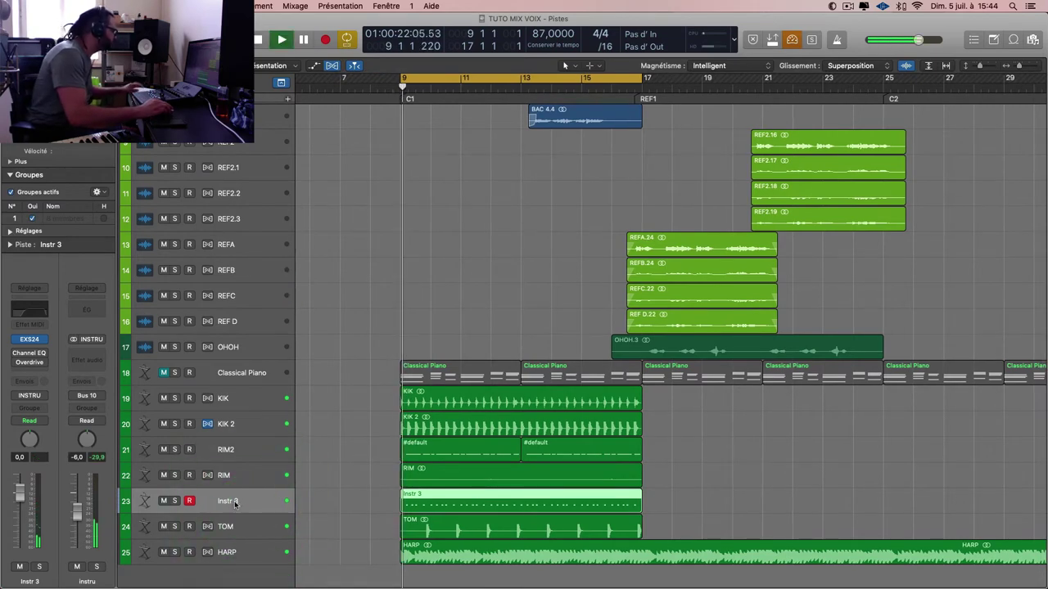
{"action": "double_click", "coordinate": [422, 503]}
{"action": "left_click", "coordinate": [477, 539]}
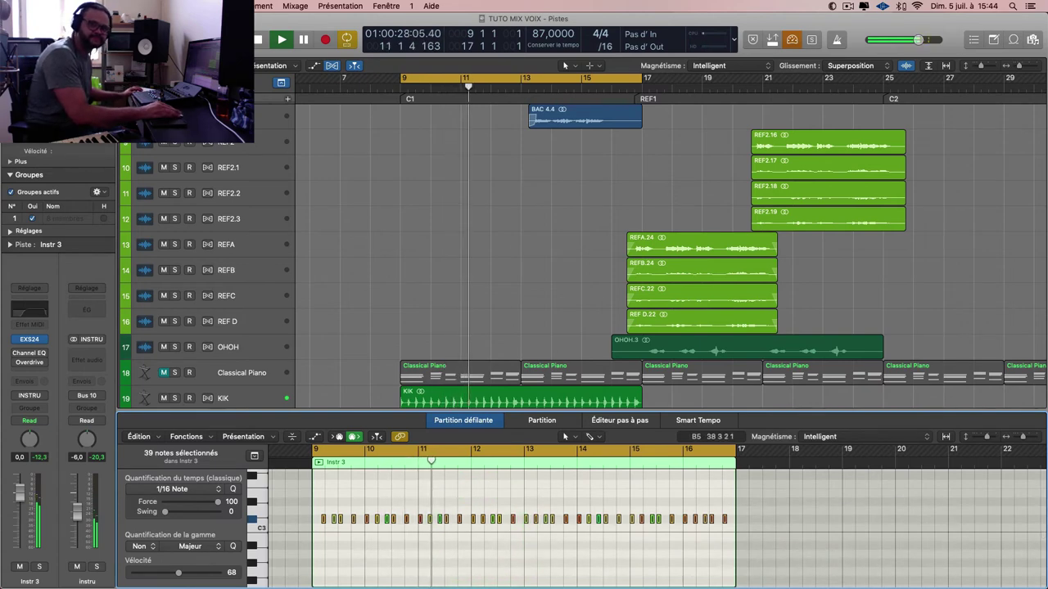
{"action": "key", "text": "super+4"}
{"action": "left_click", "coordinate": [486, 159]}
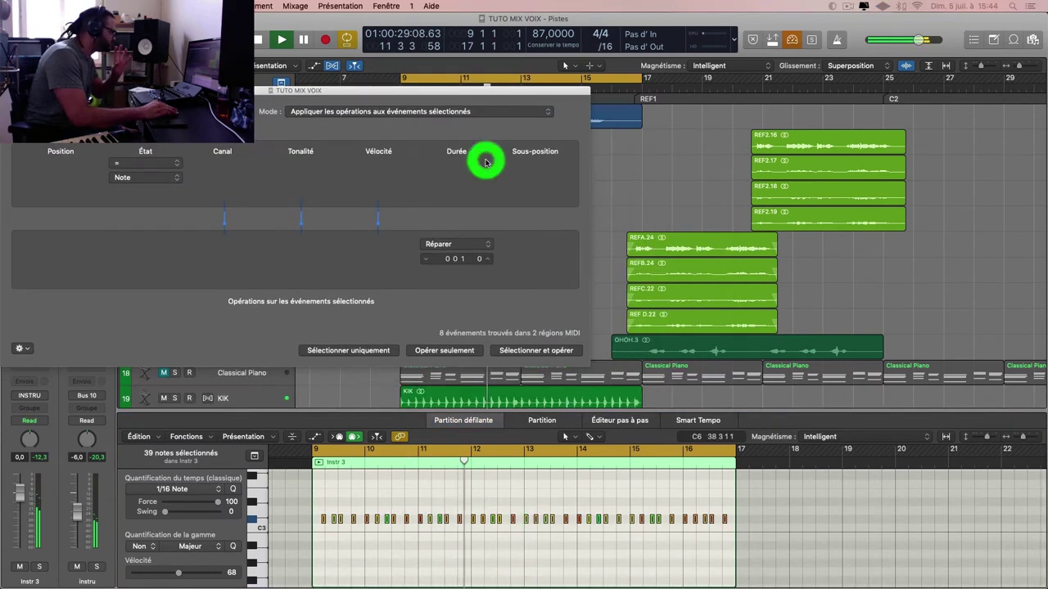
{"action": "left_click", "coordinate": [551, 350]}
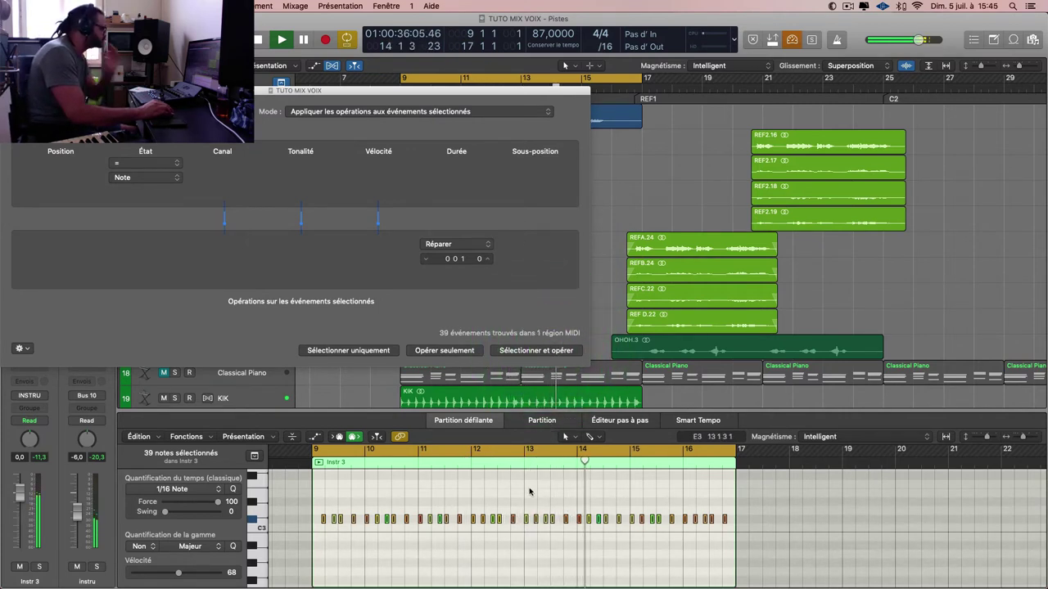
- Shorten all the selected Instr 3 notes together by pulling in their ends
{"action": "key", "text": "super+Right"}
{"action": "key", "text": "super+Right"}
{"action": "key", "text": "super+Right"}
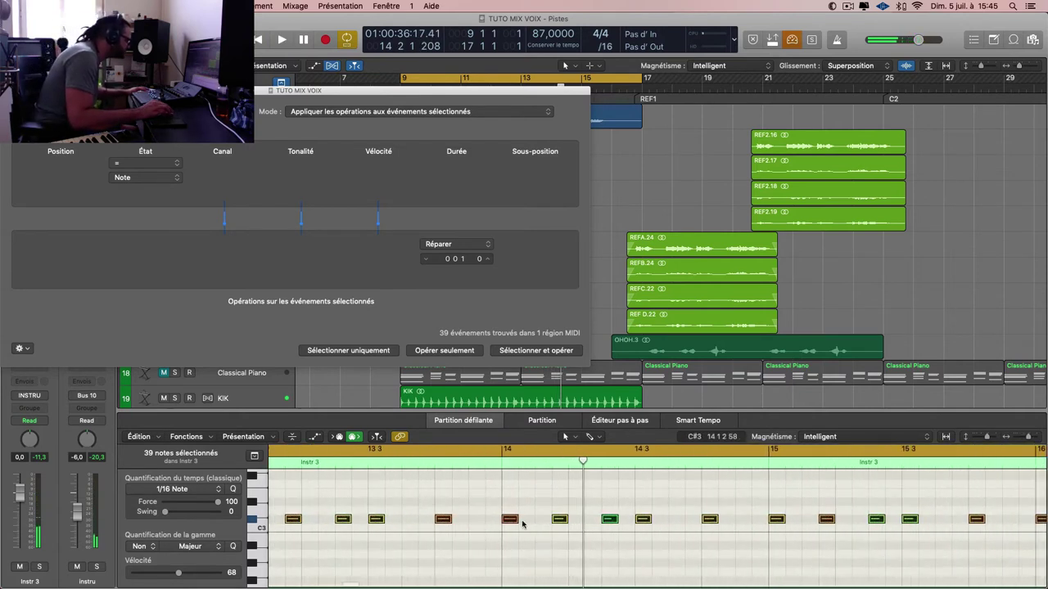
{"action": "left_click_drag", "start_coordinate": [514, 524], "coordinate": [509, 520]}
- Apply the fixed velocity transform to the selected Instr 3 notes with a value of 100
{"action": "left_click", "coordinate": [229, 113]}
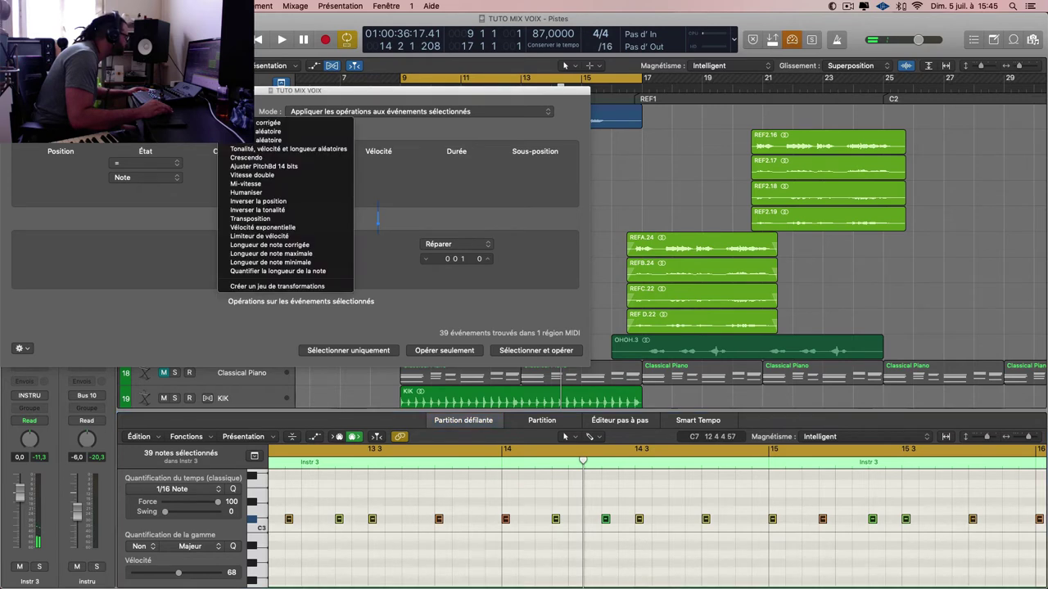
{"action": "left_click", "coordinate": [257, 133]}
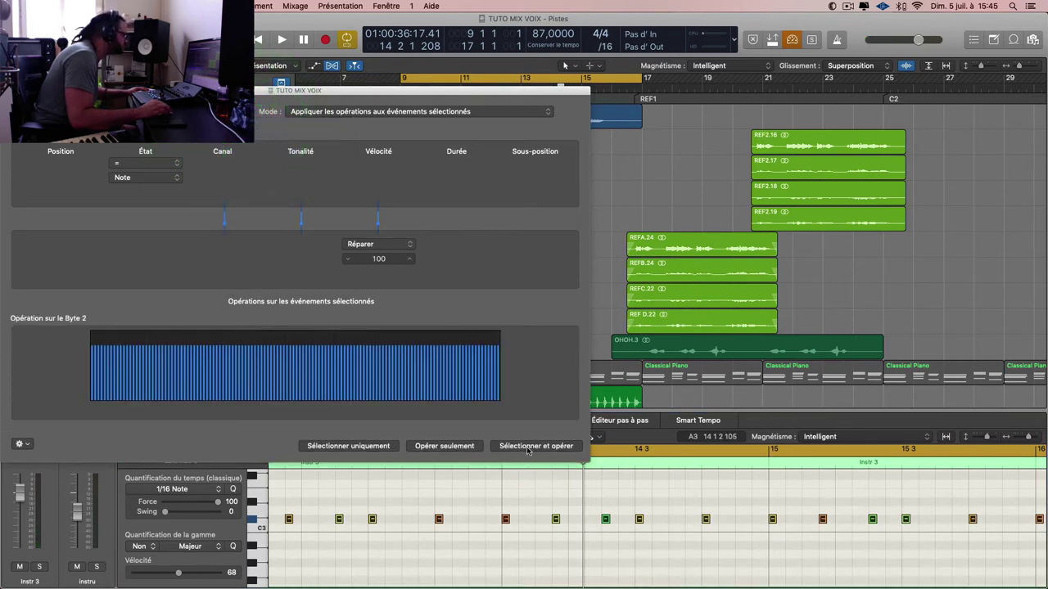
{"action": "left_click", "coordinate": [528, 447]}
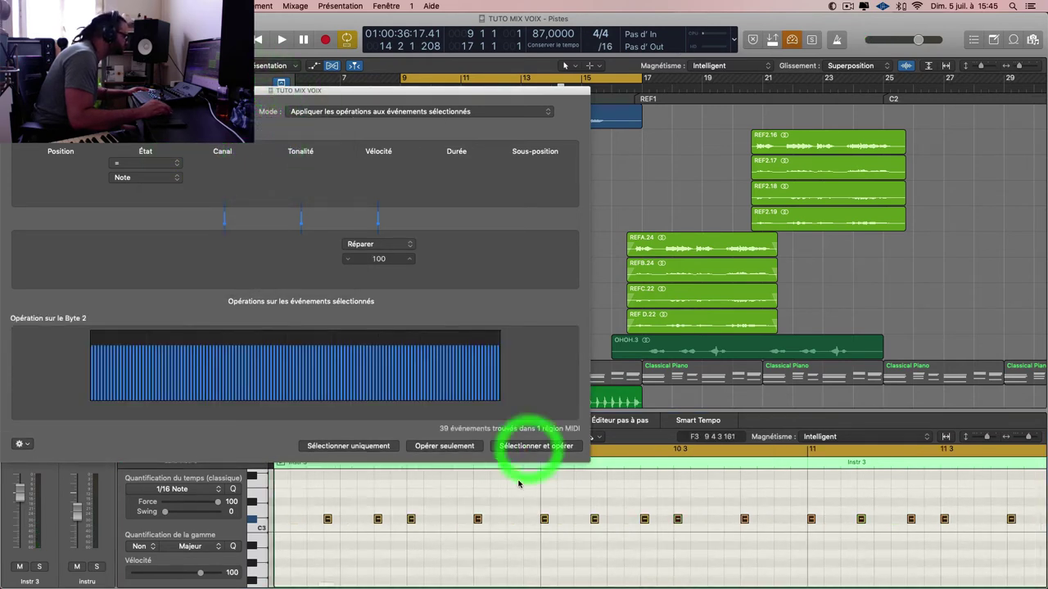
- Lower the velocity of all selected Instr 3 notes to 58 during playback, and close the transform window and note editor
{"action": "key", "text": "space"}
{"action": "left_click", "coordinate": [169, 572]}
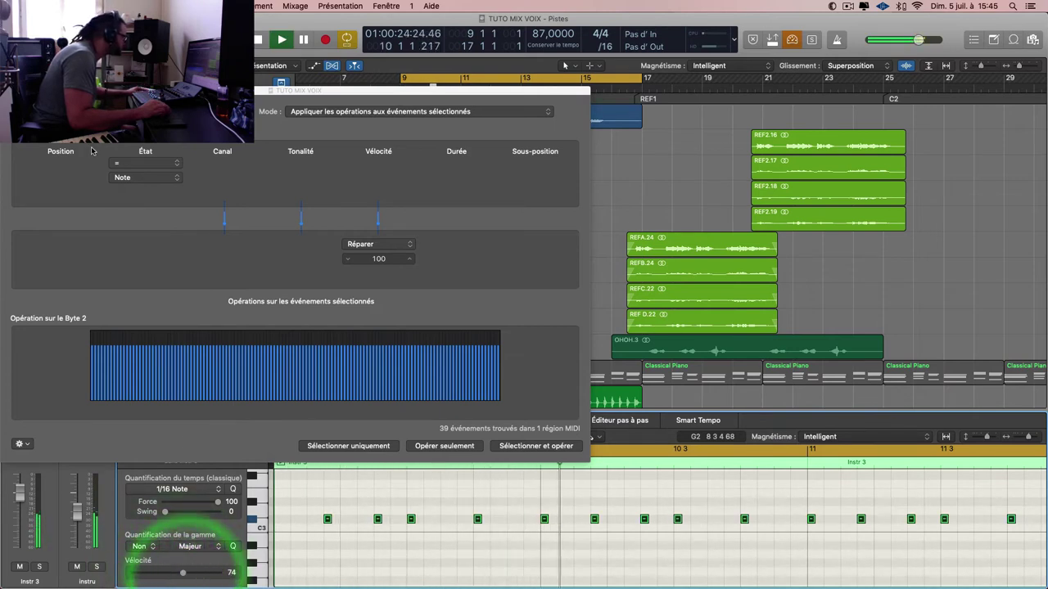
{"action": "left_click", "coordinate": [170, 573]}
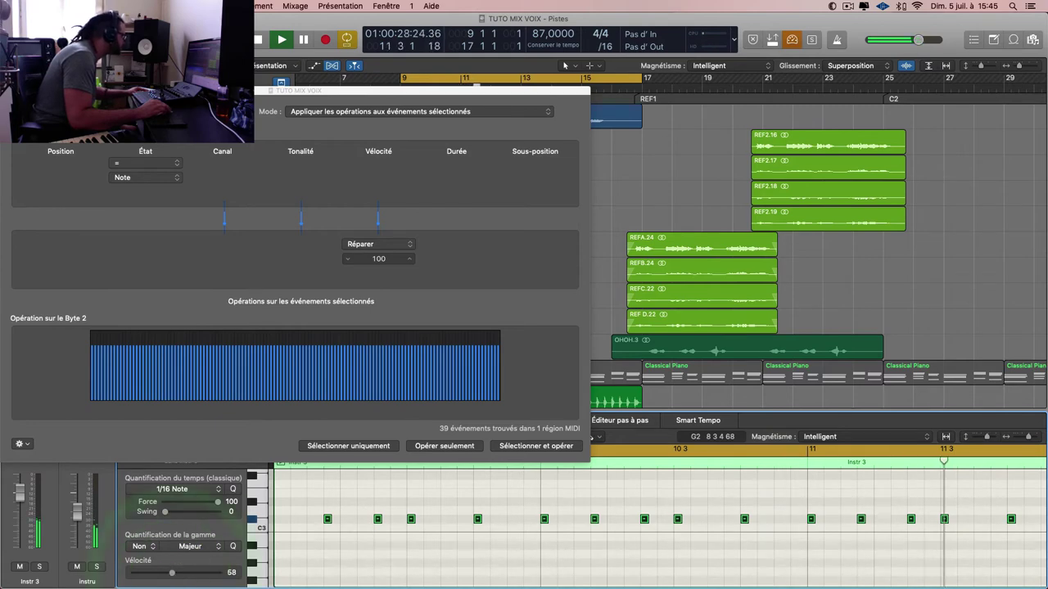
{"action": "key", "text": "super+w"}
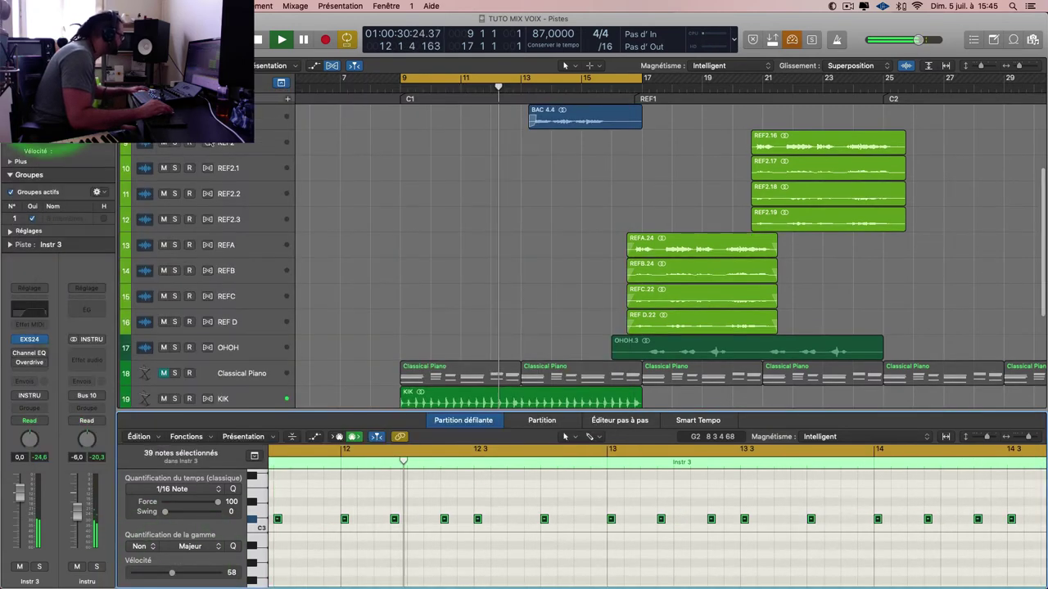
{"action": "key", "text": "e"}
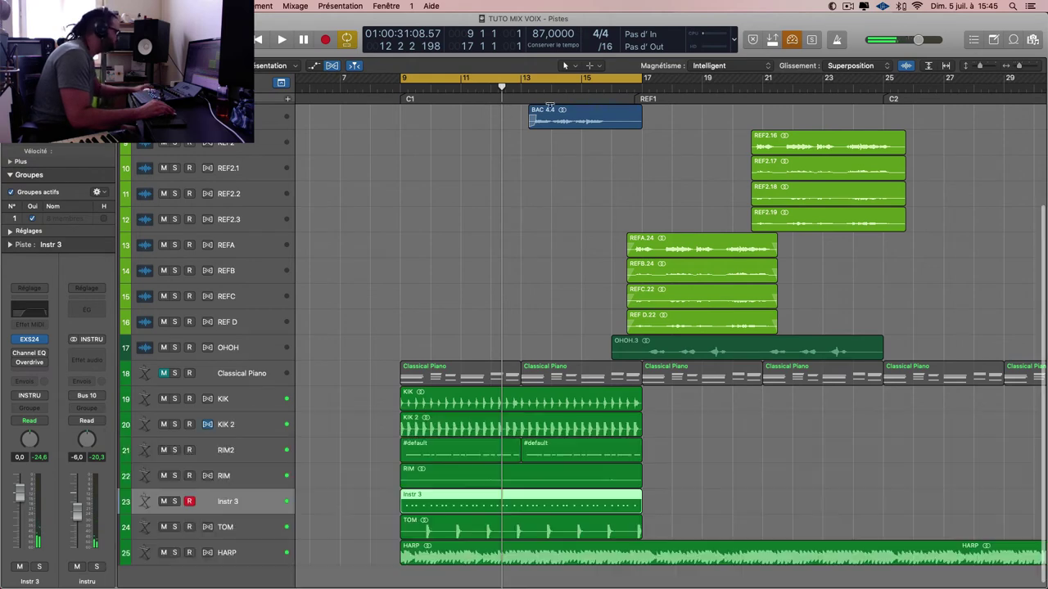
- Bounce the Instr 3 region in place to a new track named cHARLEY, muting the source region
{"action": "right_click", "coordinate": [459, 497]}
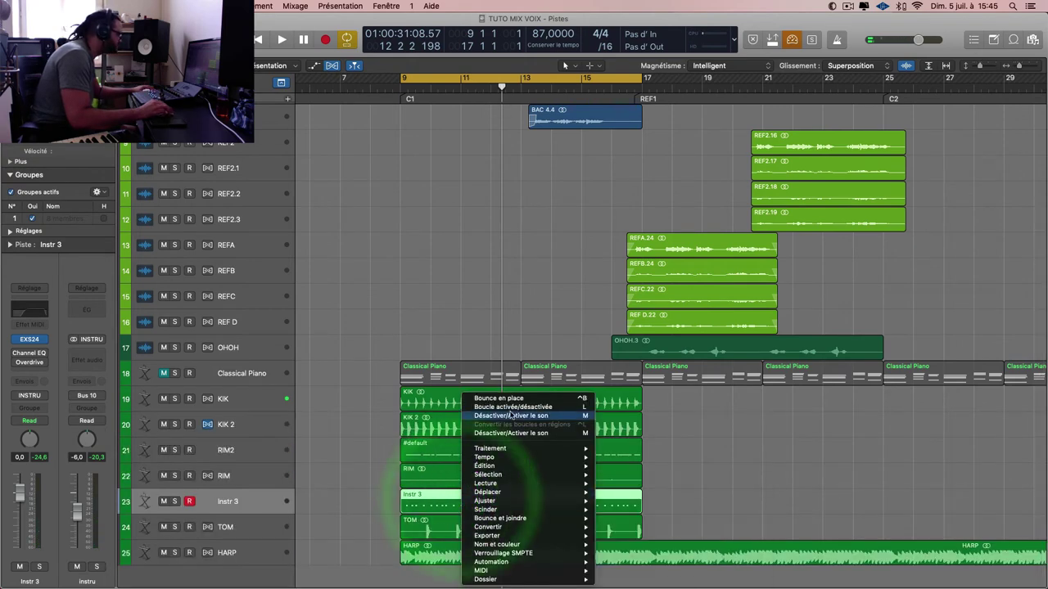
{"action": "left_click", "coordinate": [516, 403]}
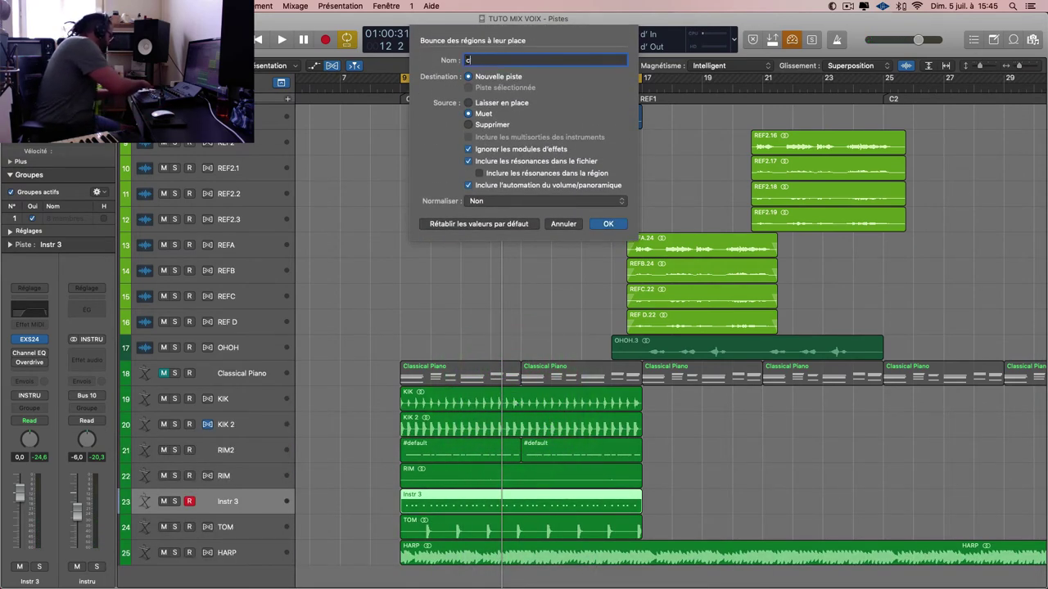
{"action": "type", "text": "cHARLEY"}
{"action": "key", "text": "Return"}
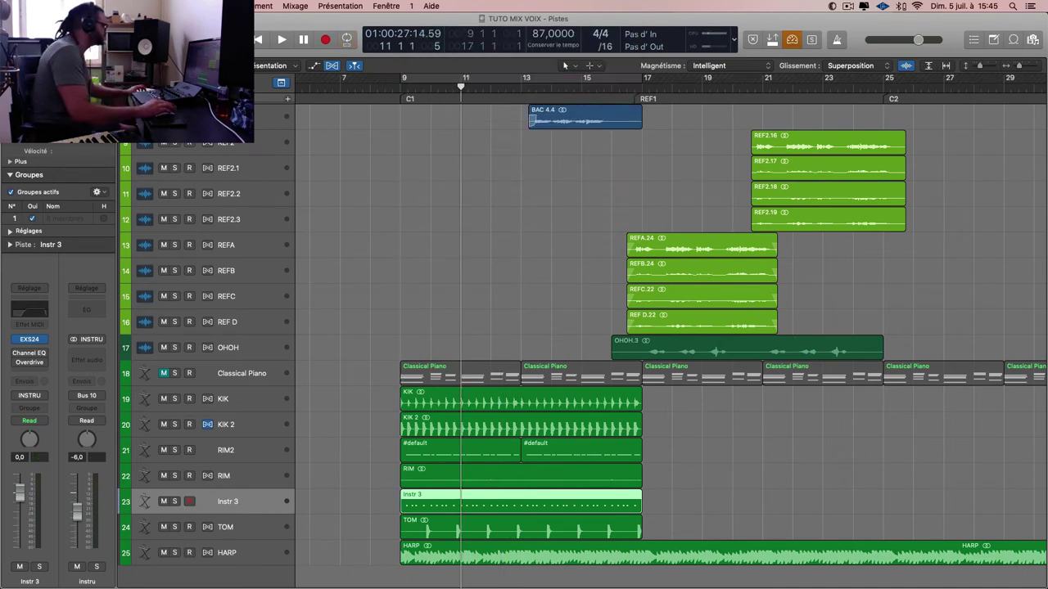
- Solo the cHARLEY track during playback and route its output to the DRUMS bus
{"action": "key", "text": "space"}
{"action": "scroll", "coordinate": [262, 491], "scroll_direction": "down", "scroll_amount": 1}
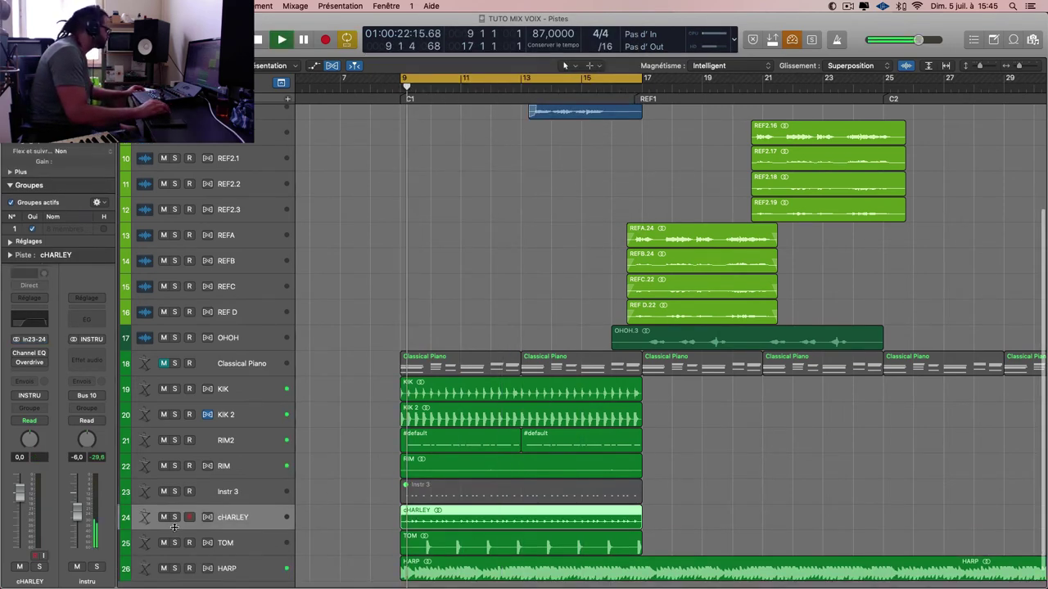
{"action": "left_click", "coordinate": [173, 517]}
{"action": "left_click", "coordinate": [29, 395]}
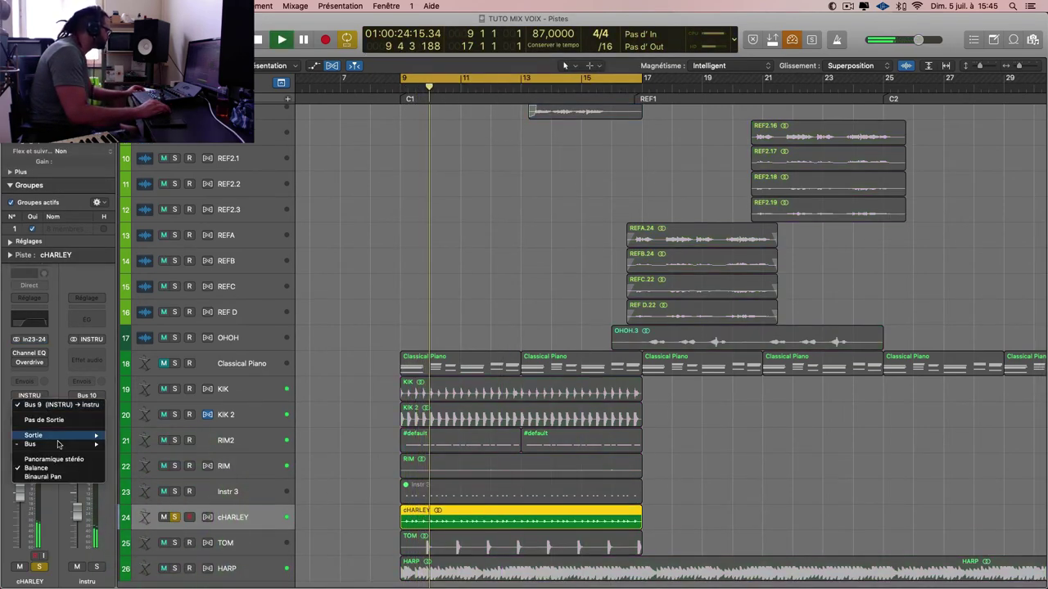
{"action": "mouse_move", "coordinate": [33, 444]}
{"action": "left_click", "coordinate": [163, 260]}
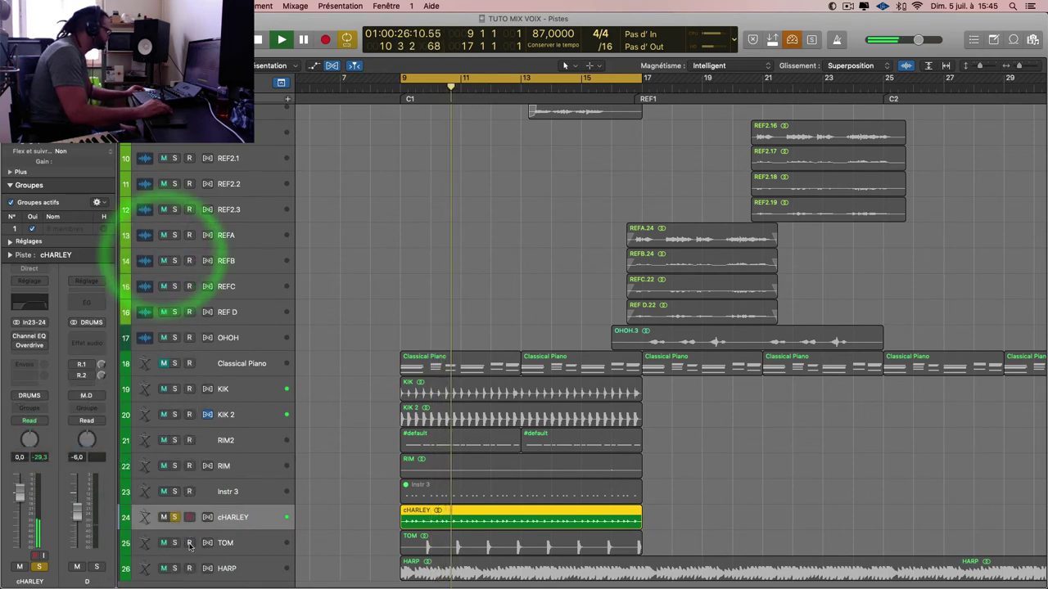
- Unsolo the cHARLEY track and delete the muted source region on the Instr 3 track
{"action": "left_click", "coordinate": [174, 517]}
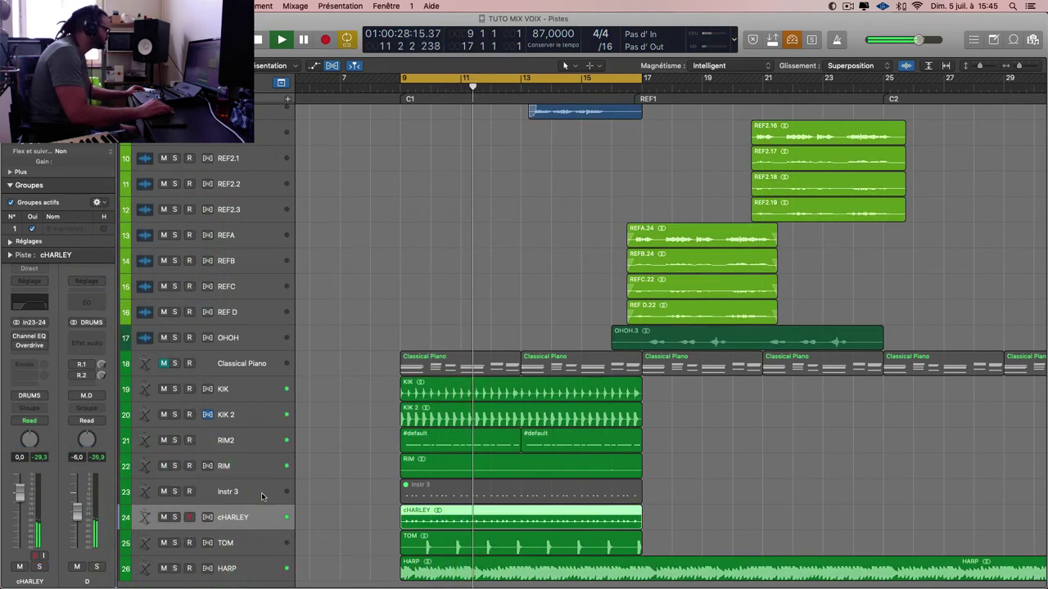
{"action": "left_click", "coordinate": [255, 492]}
{"action": "key", "text": "Delete"}
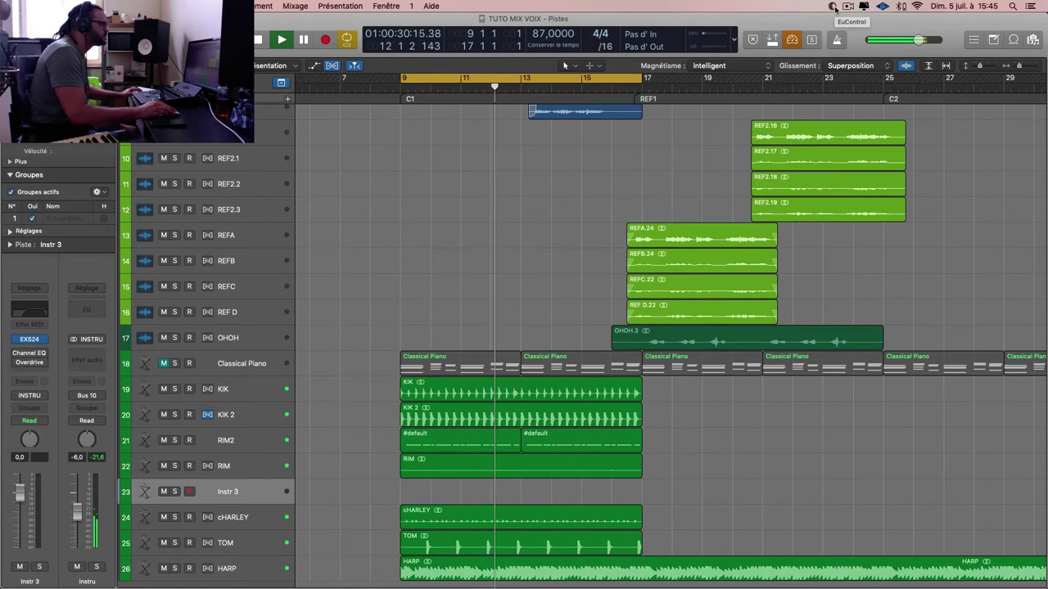
{"action": "left_click", "coordinate": [886, 8]}
{"action": "left_click", "coordinate": [864, 5]}
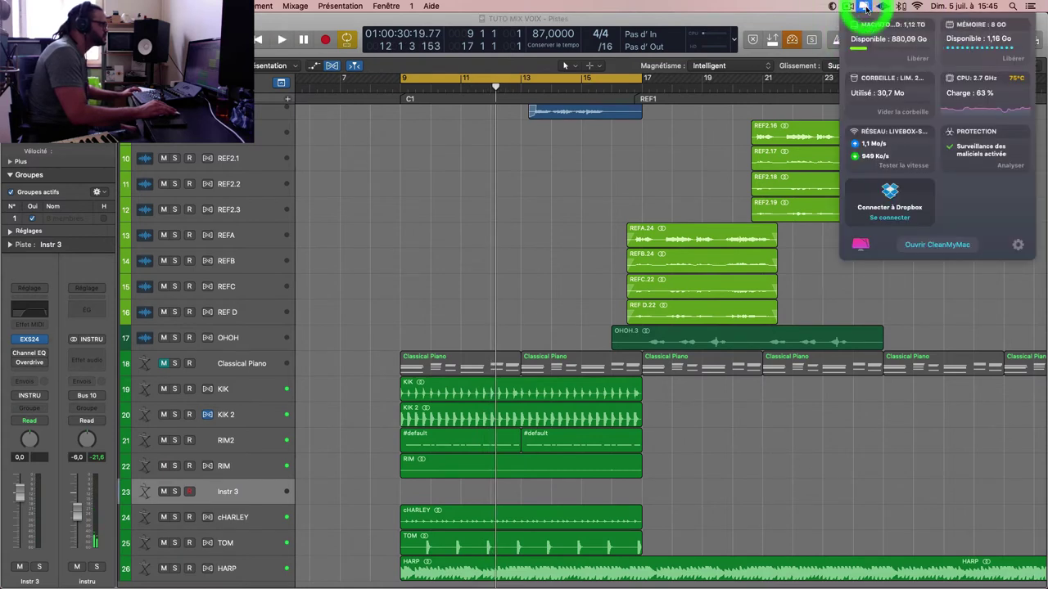
{"action": "left_click", "coordinate": [562, 283]}
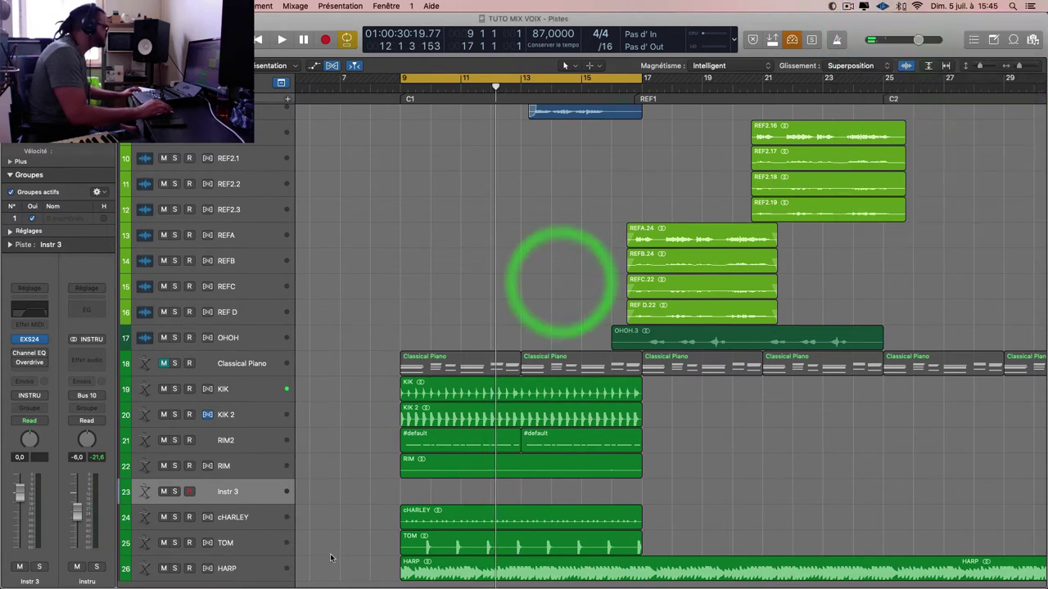
{"action": "left_click", "coordinate": [330, 509]}
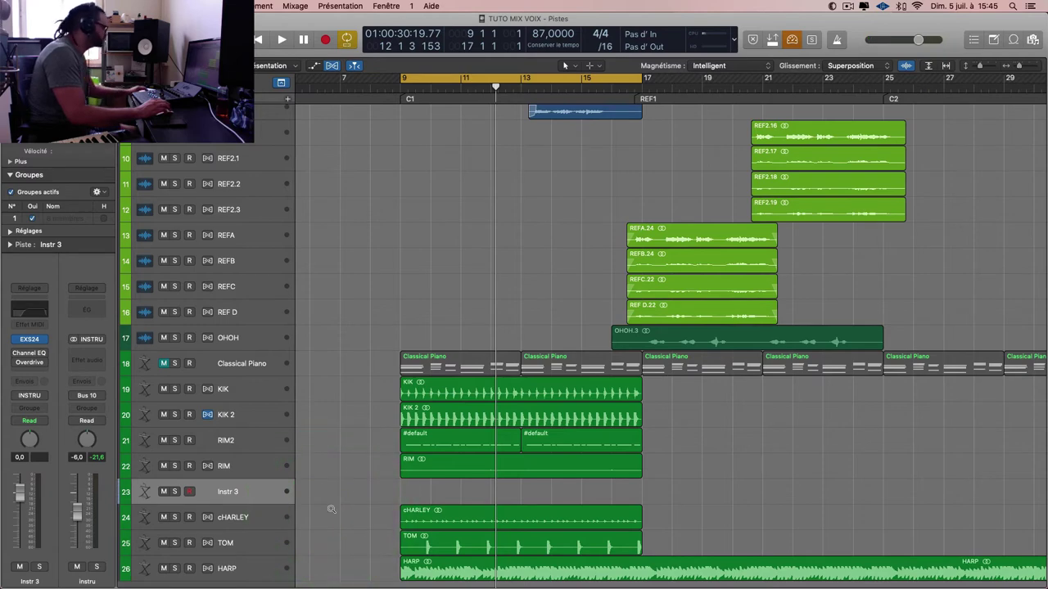
- Play back the looped C1 section to hear the drum parts together with the vocals
{"action": "key", "text": "super+Up"}
{"action": "key", "text": "super+Down"}
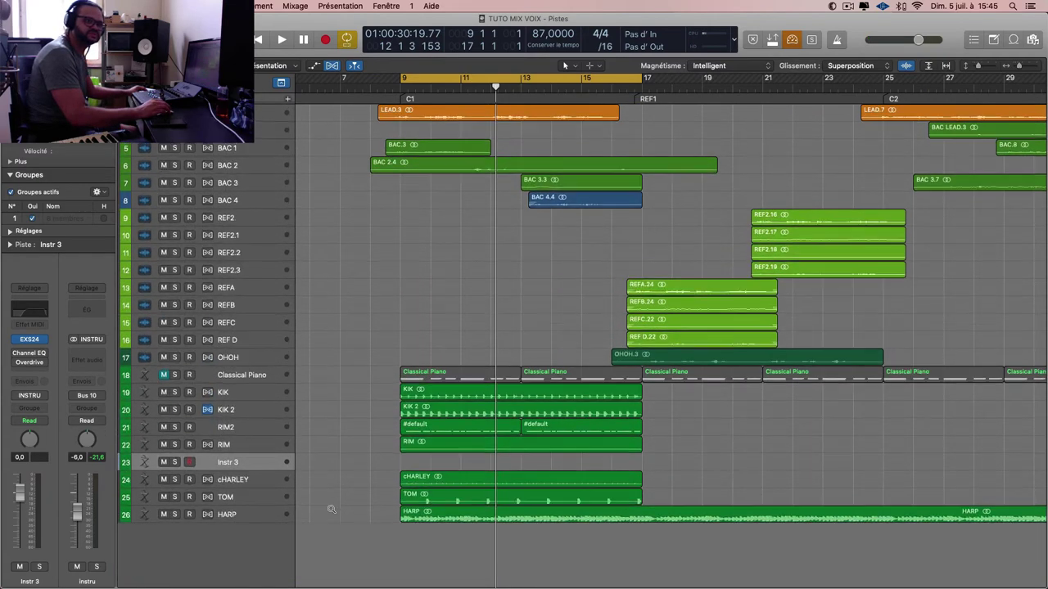
{"action": "key", "text": "space"}
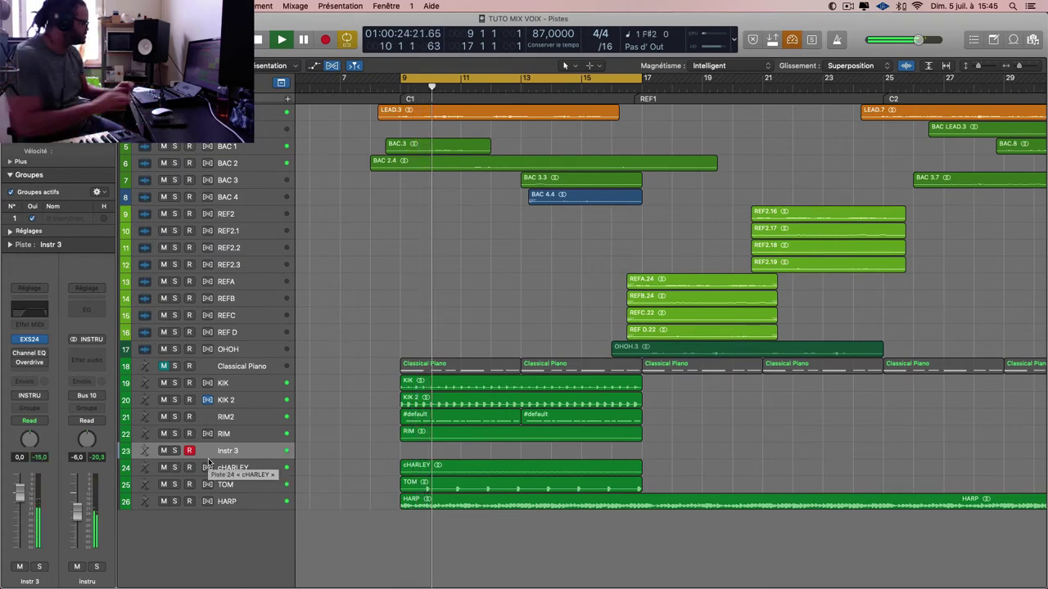
{"action": "key", "text": "space"}
- Insert the UAD Neve Preamp plug-in on the M Drums bus and move its window clear of the channel strips
{"action": "key", "text": "x"}
{"action": "scroll", "coordinate": [634, 331], "scroll_direction": "right", "scroll_amount": 10}
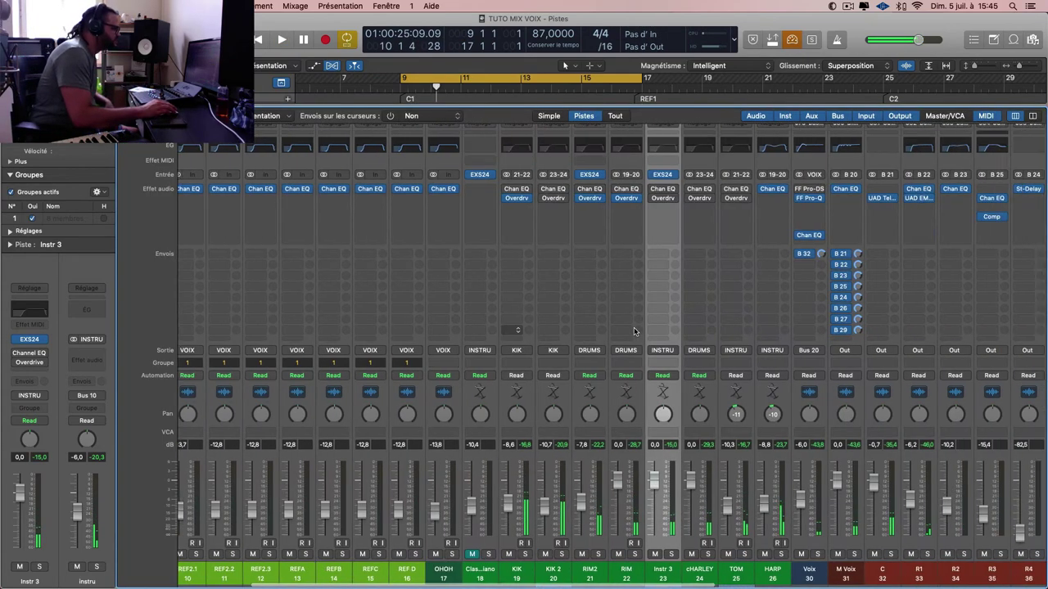
{"action": "scroll", "coordinate": [634, 331], "scroll_direction": "right", "scroll_amount": 1}
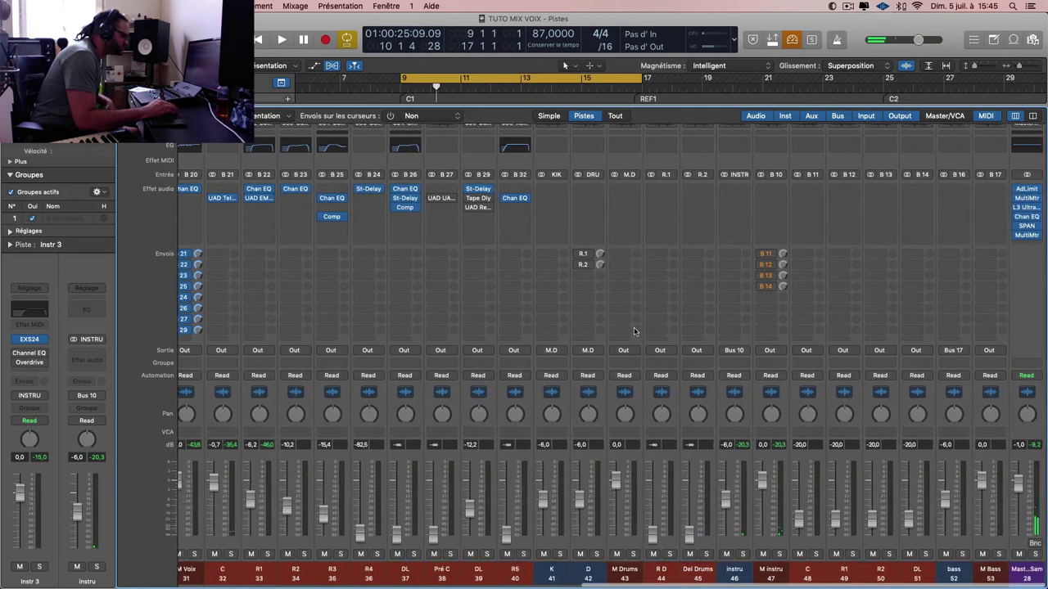
{"action": "scroll", "coordinate": [769, 343], "scroll_direction": "left", "scroll_amount": 3}
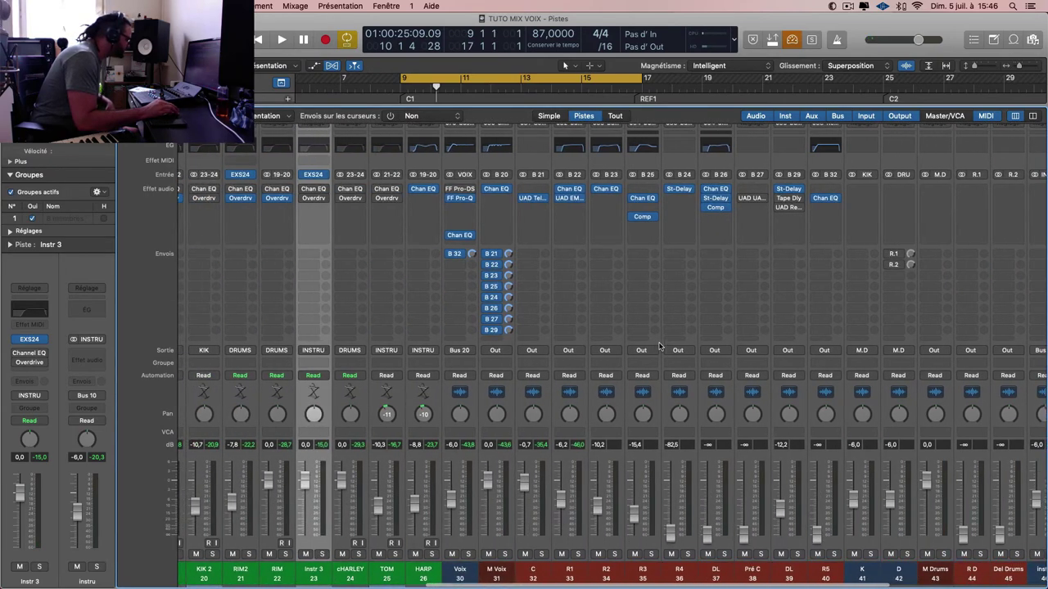
{"action": "scroll", "coordinate": [720, 311], "scroll_direction": "right", "scroll_amount": 1}
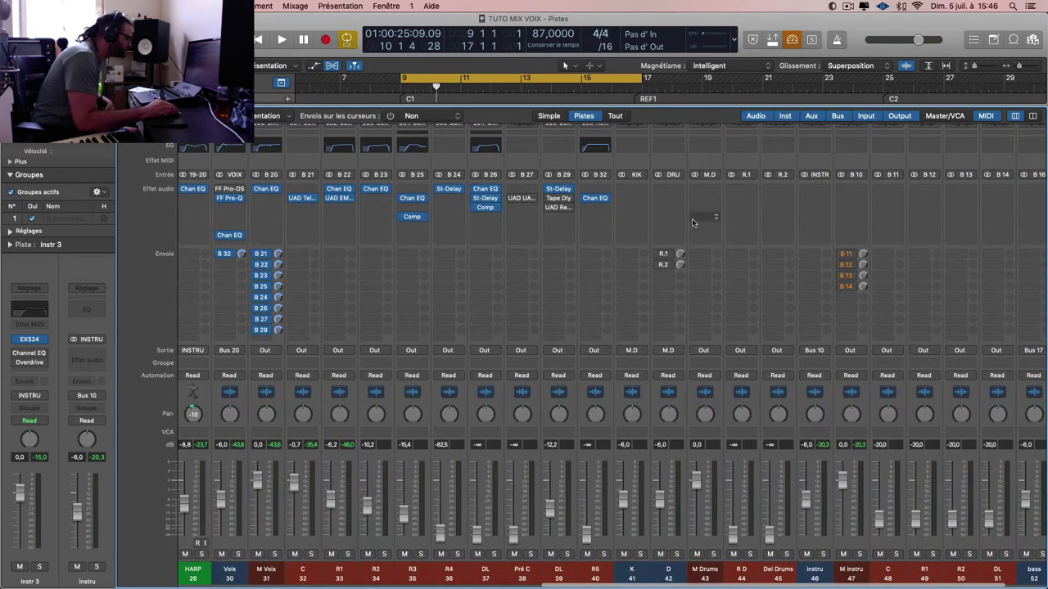
{"action": "left_click", "coordinate": [713, 191]}
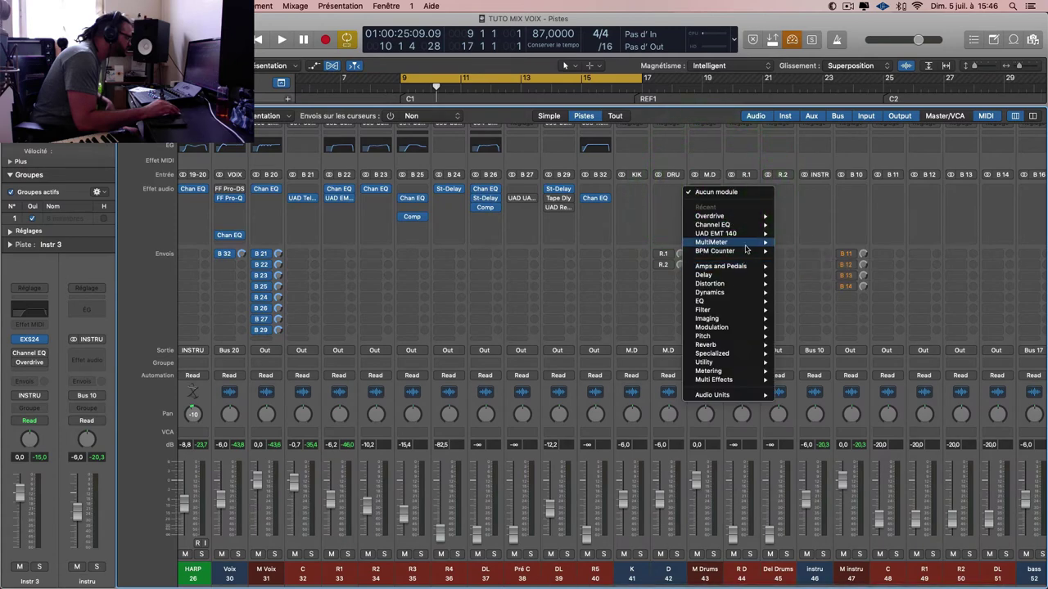
{"action": "mouse_move", "coordinate": [757, 397]}
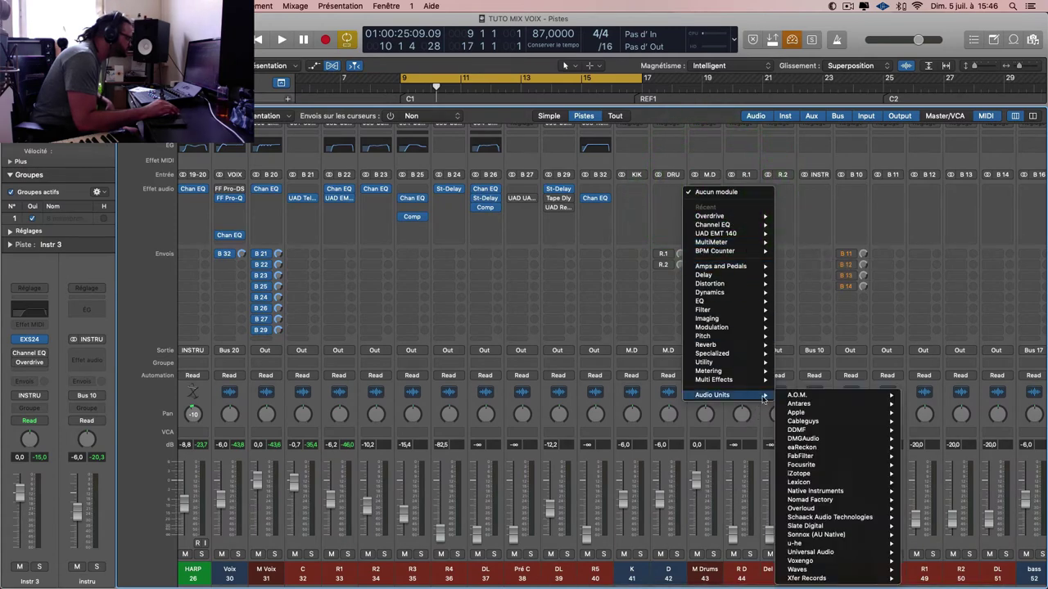
{"action": "mouse_move", "coordinate": [835, 555]}
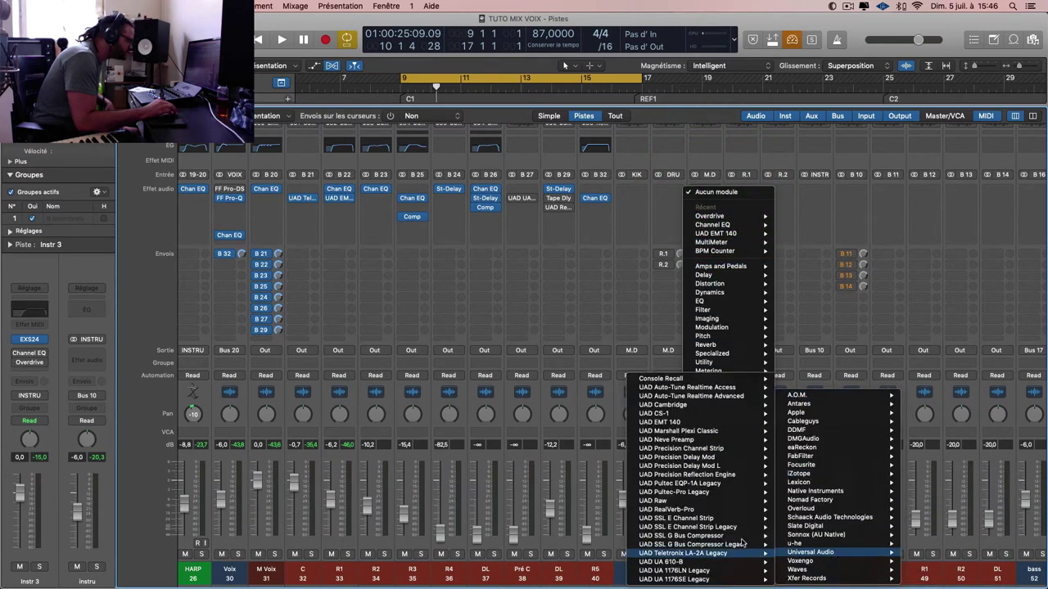
{"action": "left_click", "coordinate": [725, 439]}
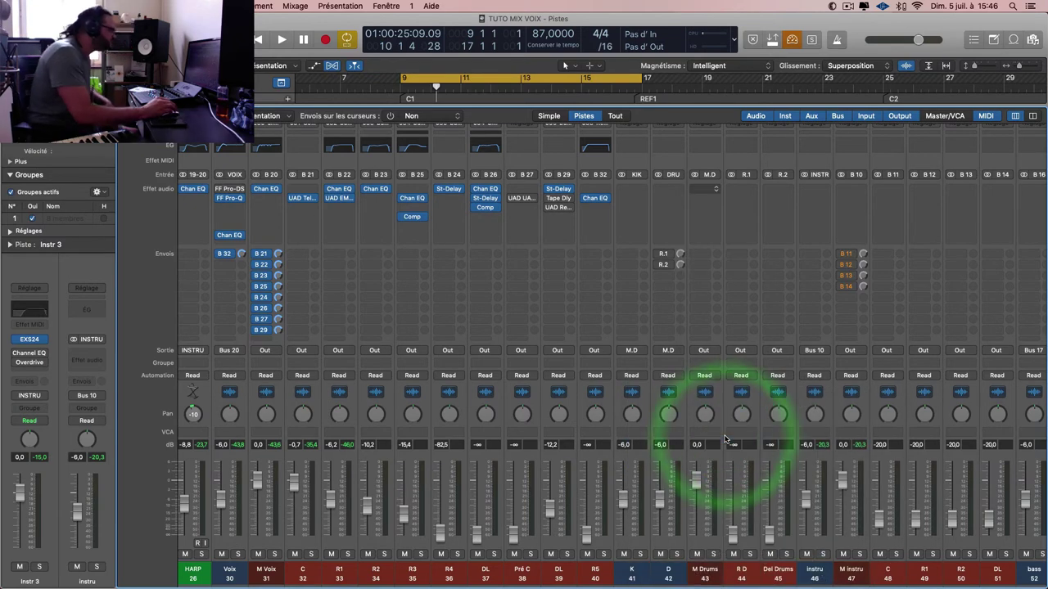
{"action": "left_click_drag", "start_coordinate": [254, 33], "coordinate": [767, 88]}
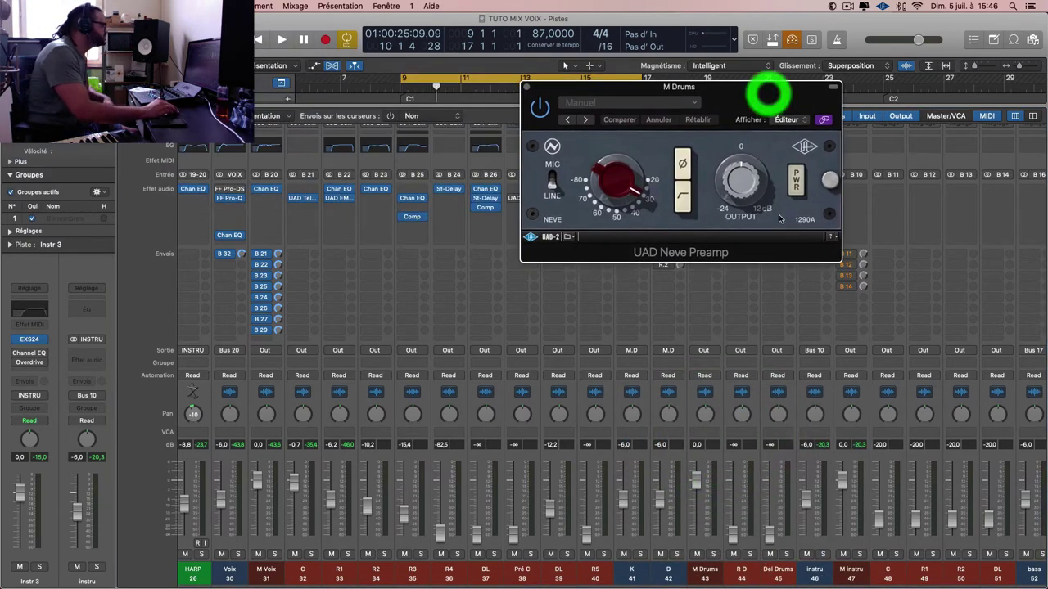
- Adjust the Neve Preamp's input gain on M Drums during playback, and set the K bus to -10.0 dB and the D bus to -6.2 dB
{"action": "key", "text": "space"}
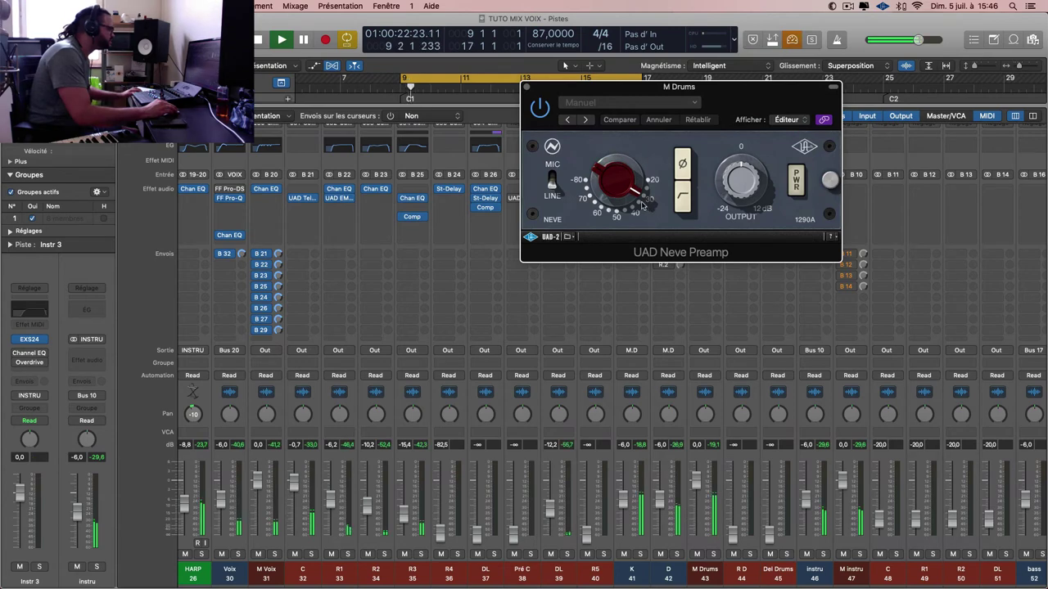
{"action": "mouse_move", "coordinate": [644, 205]}
{"action": "left_mouse_down"}
{"action": "mouse_move", "coordinate": [631, 177]}
{"action": "mouse_move", "coordinate": [643, 227]}
{"action": "mouse_move", "coordinate": [645, 183]}
{"action": "mouse_move", "coordinate": [651, 205]}
{"action": "left_mouse_up"}
{"action": "left_click_drag", "start_coordinate": [631, 498], "coordinate": [659, 491]}
{"action": "left_click_drag", "start_coordinate": [722, 92], "coordinate": [938, 107]}
{"action": "left_click", "coordinate": [866, 214]}
{"action": "mouse_move", "coordinate": [868, 217]}
{"action": "left_mouse_down"}
{"action": "mouse_move", "coordinate": [874, 207]}
{"action": "mouse_move", "coordinate": [852, 221]}
{"action": "mouse_move", "coordinate": [863, 205]}
{"action": "mouse_move", "coordinate": [856, 216]}
{"action": "left_mouse_up"}
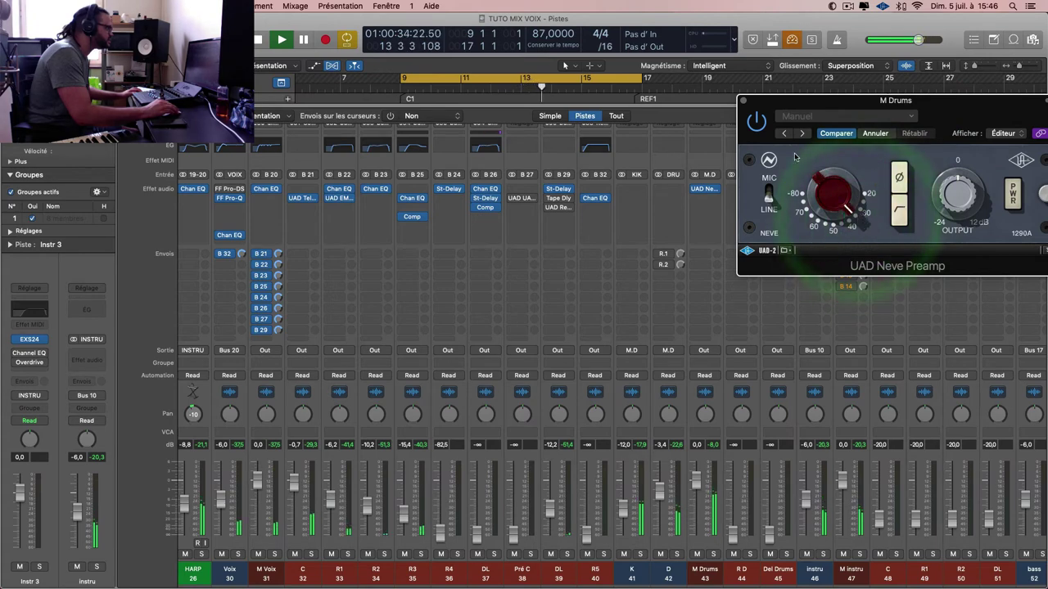
{"action": "left_click", "coordinate": [744, 101]}
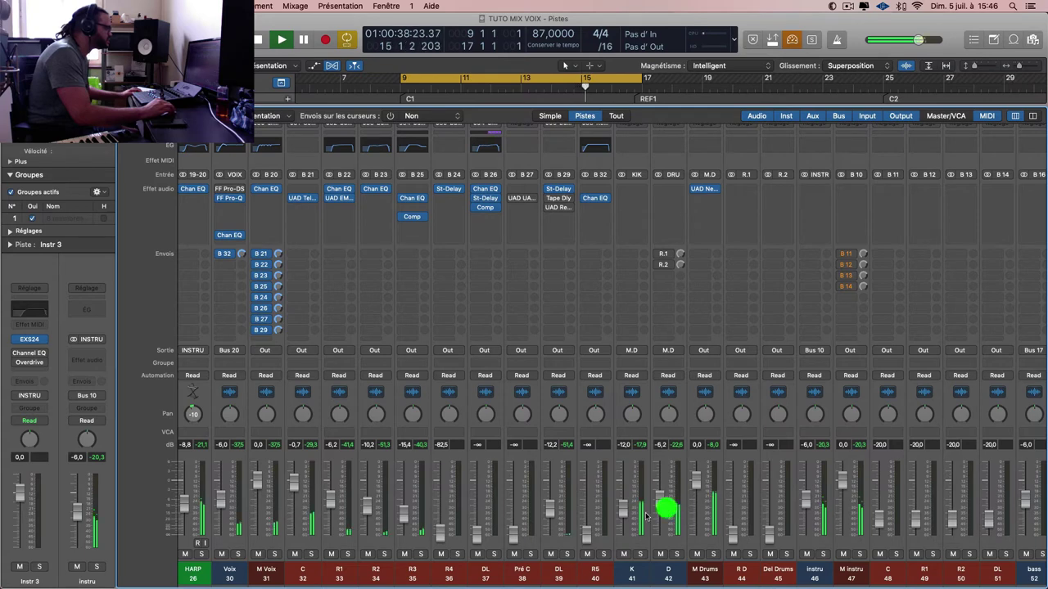
{"action": "left_click", "coordinate": [631, 509]}
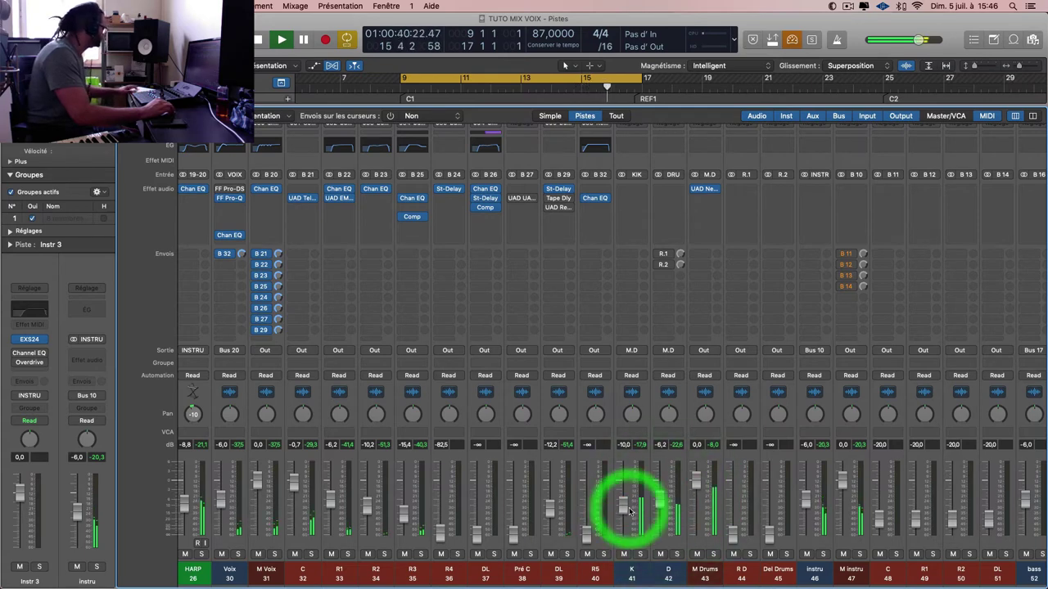
{"action": "key", "text": "x"}
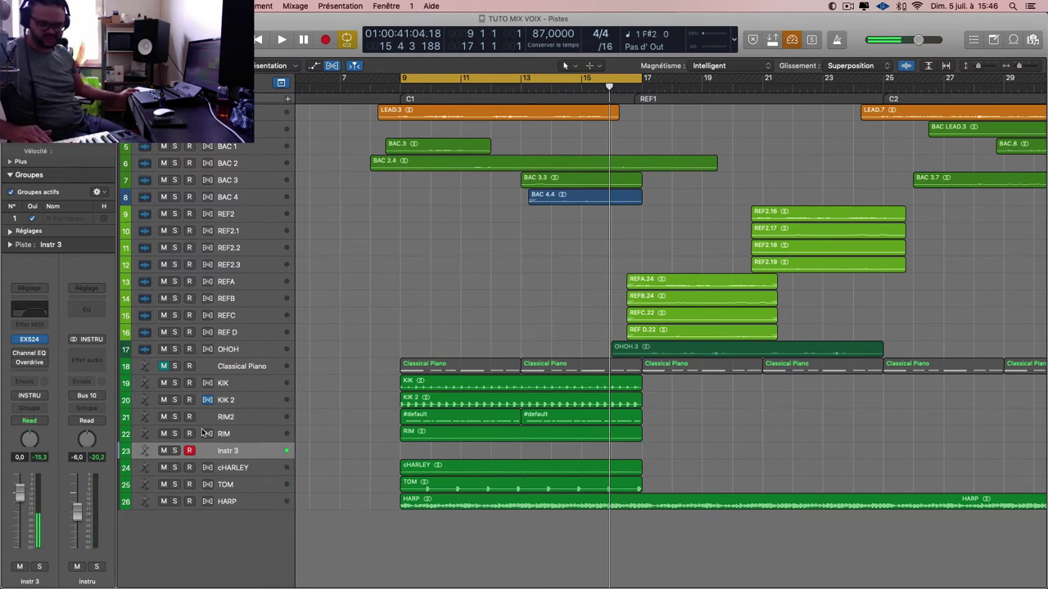
- Try out notes on Instr 3 over the looping C1 section
{"action": "key", "text": "space"}
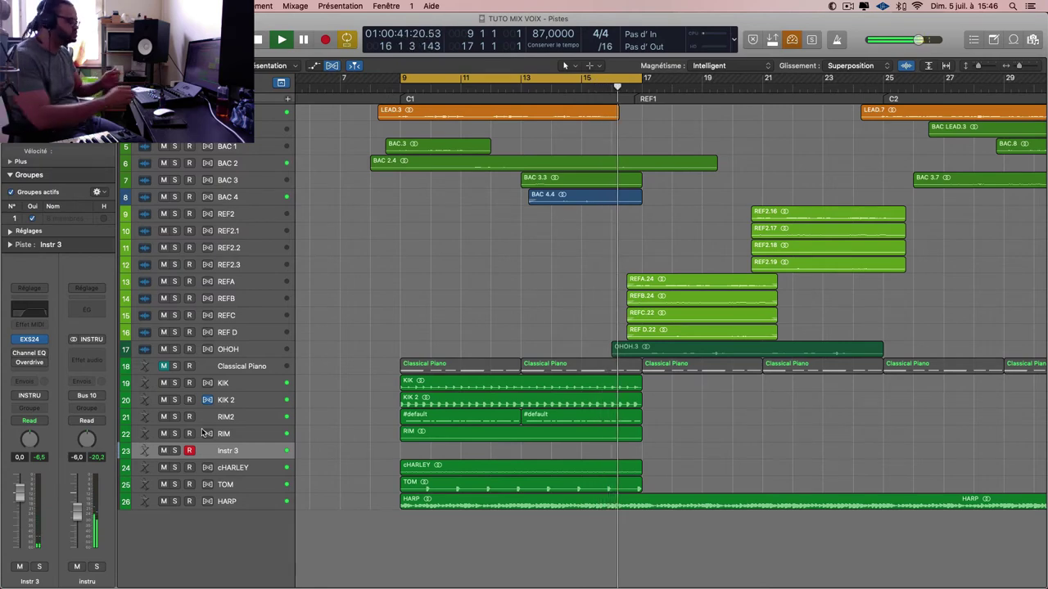
{"action": "key", "text": "z"}
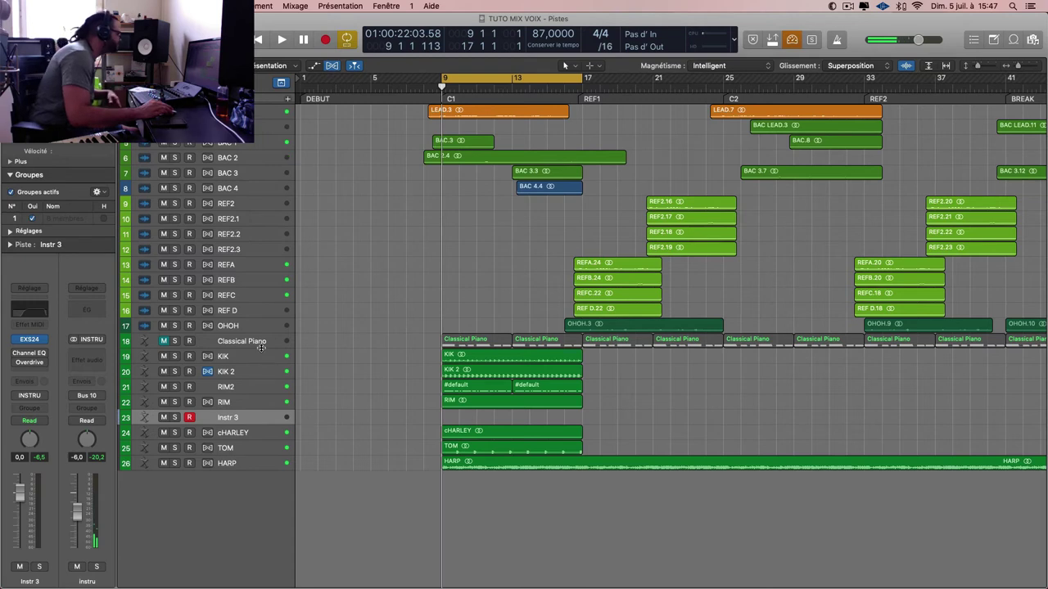
- Create one audio track below the TOM track, with Entrée 2 as input and Bus 30 (Voix) as output
{"action": "left_click", "coordinate": [249, 464]}
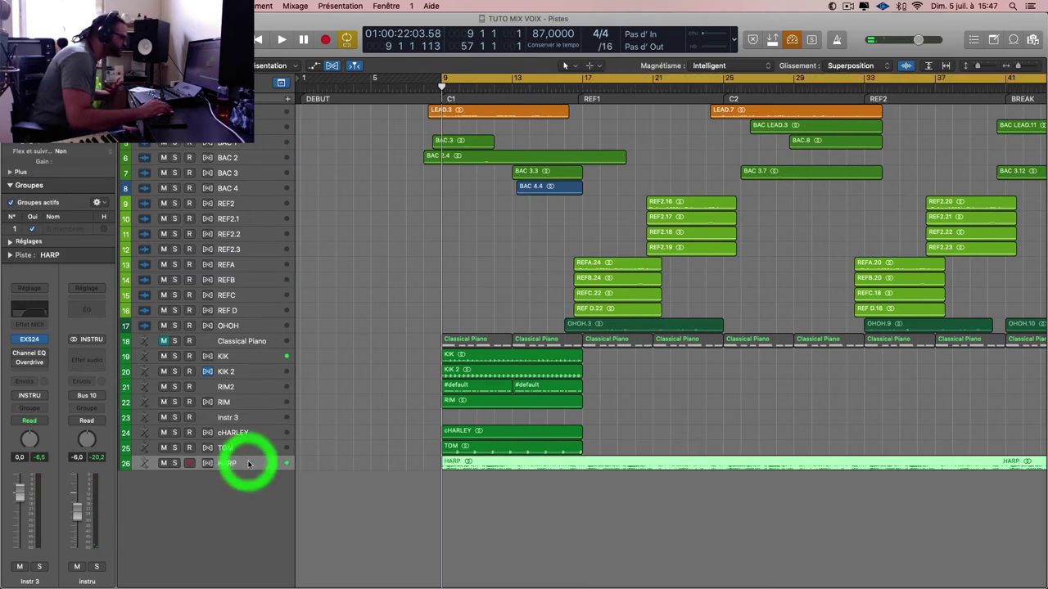
{"action": "left_click", "coordinate": [247, 371]}
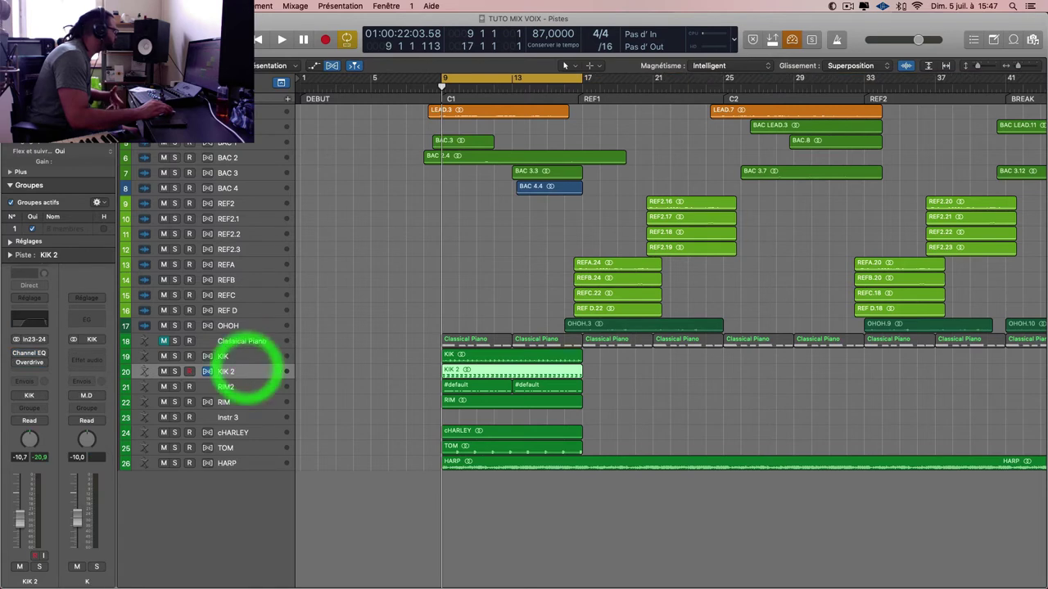
{"action": "left_click", "coordinate": [247, 448]}
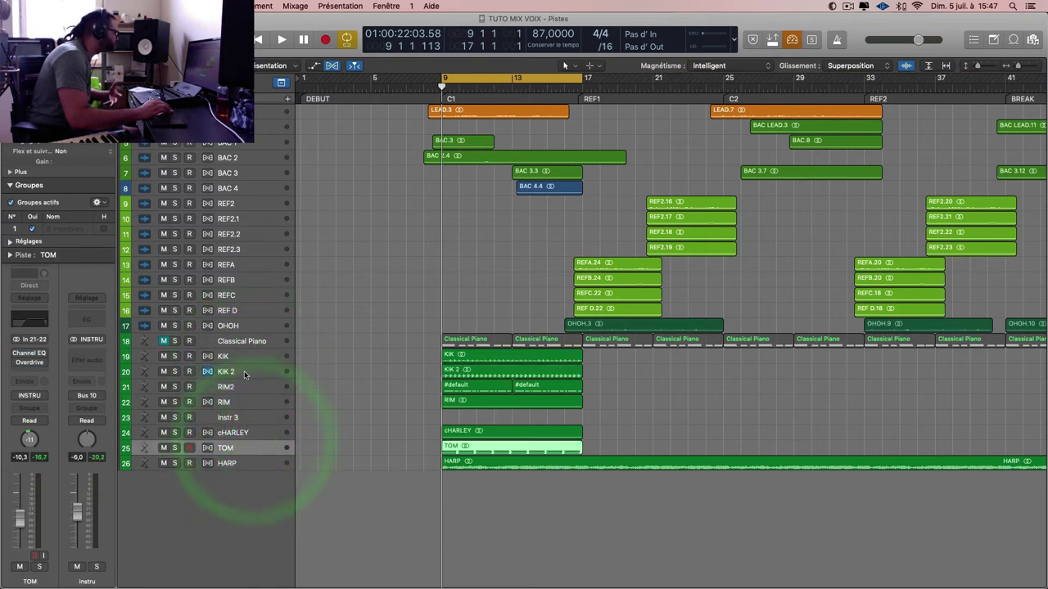
{"action": "key", "text": "super+alt+n"}
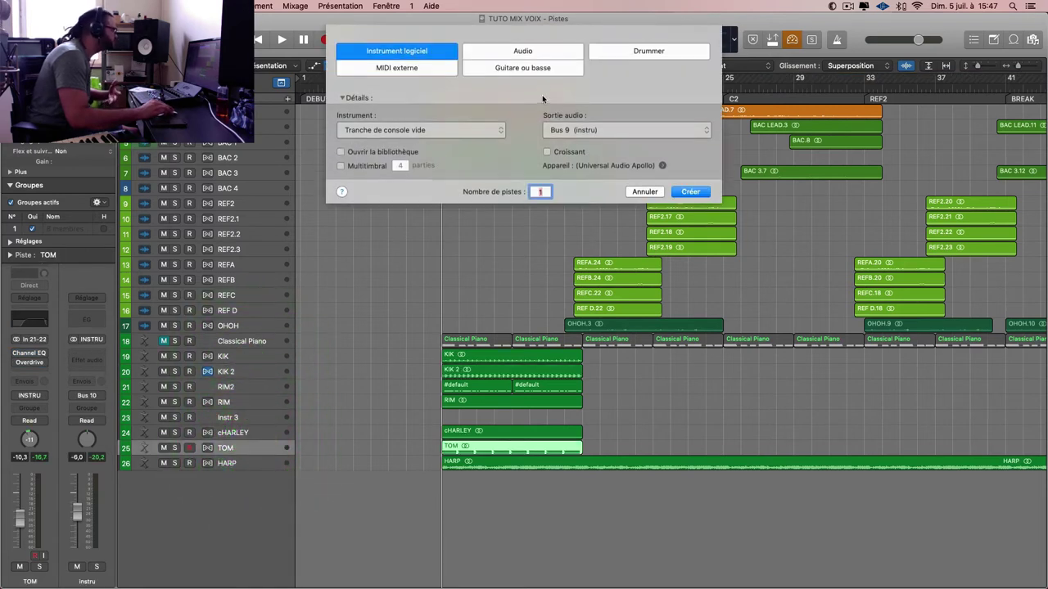
{"action": "left_click", "coordinate": [522, 52]}
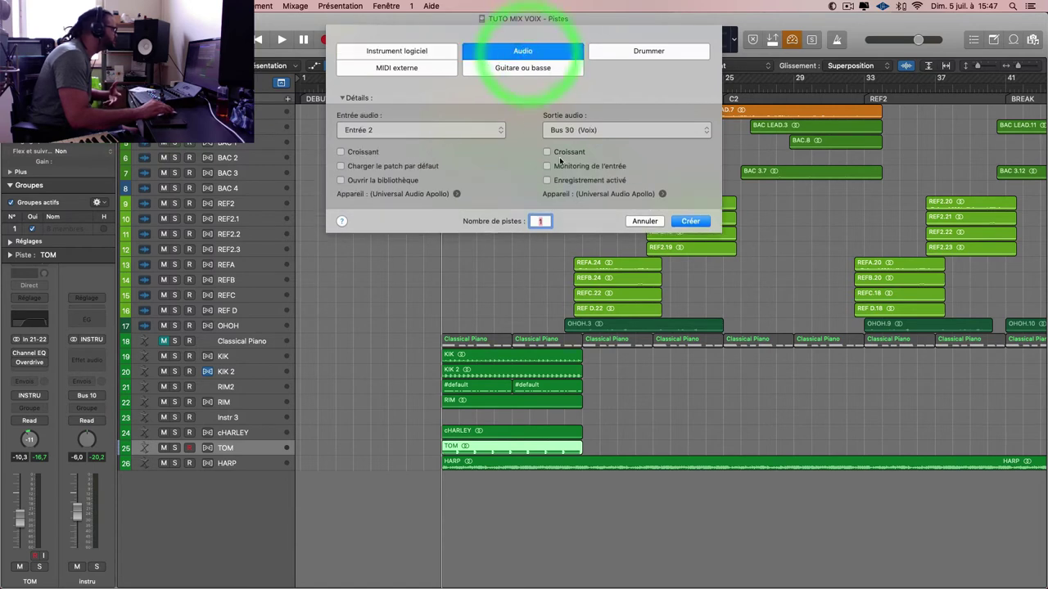
{"action": "left_click", "coordinate": [696, 221]}
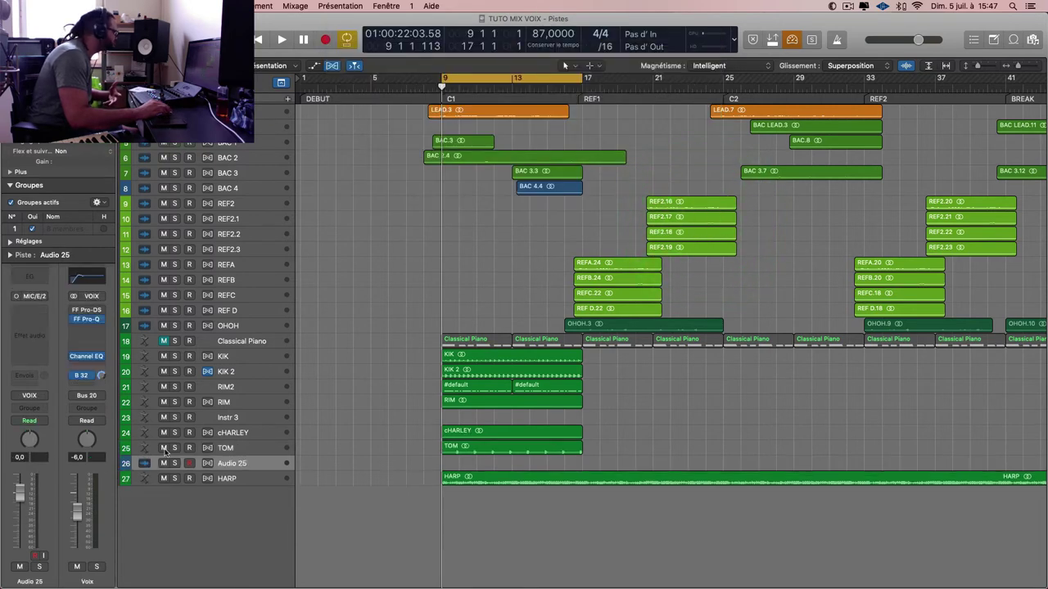
- Mute the Audio 25 track and record an audio take on it across the cycle from bar 9 to 17
{"action": "left_click", "coordinate": [257, 464]}
{"action": "key", "text": "space"}
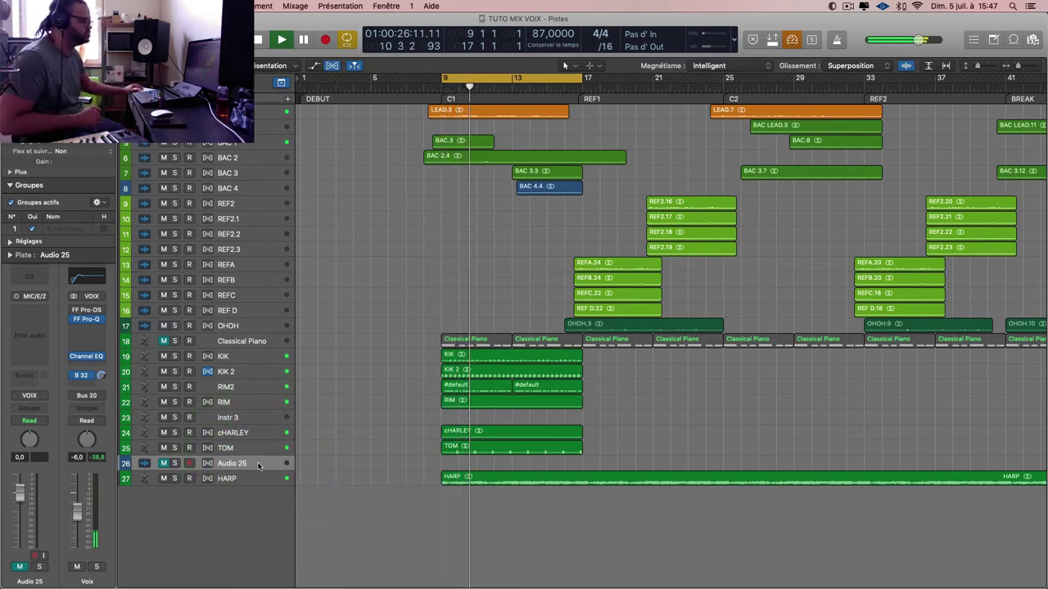
{"action": "key", "text": "r"}
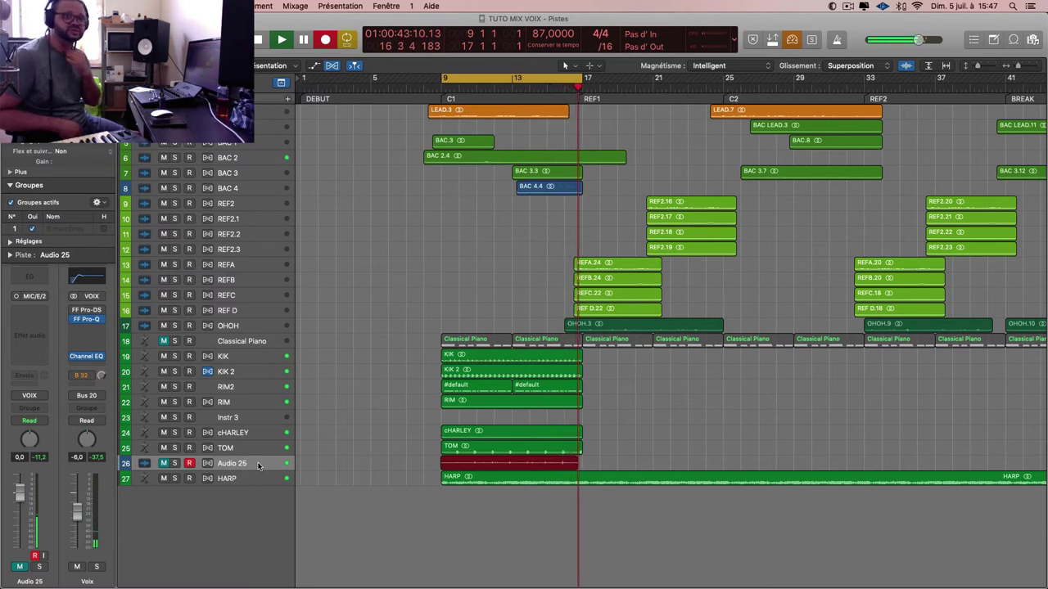
{"action": "key", "text": "space"}
{"action": "key", "text": "space"}
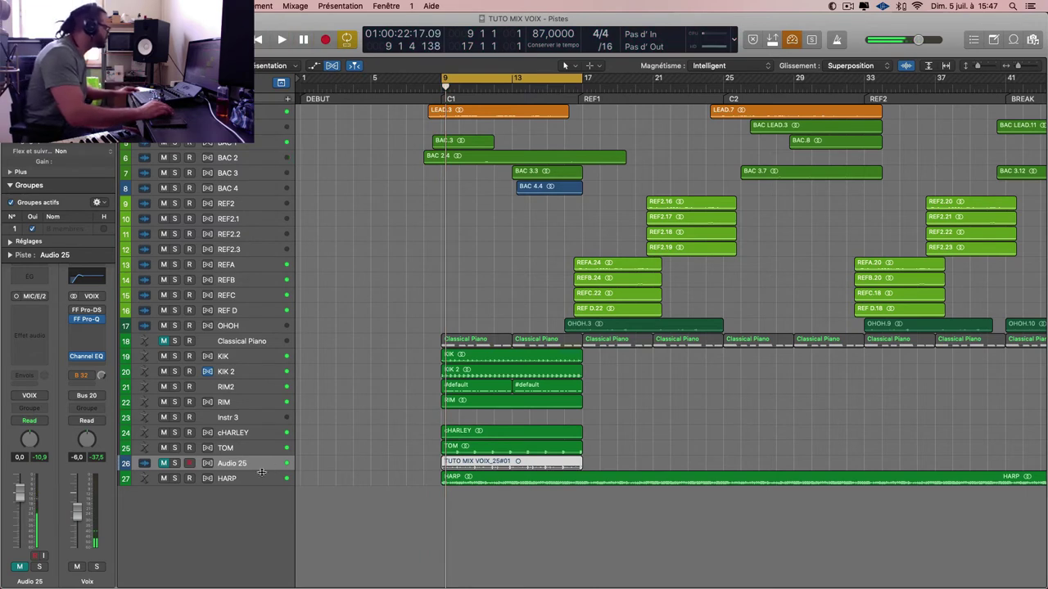
- Solo Audio 25 during playback and add a Channel EQ with low and high cuts enabled, setting the high cut to 425 Hz
{"action": "key", "text": "space"}
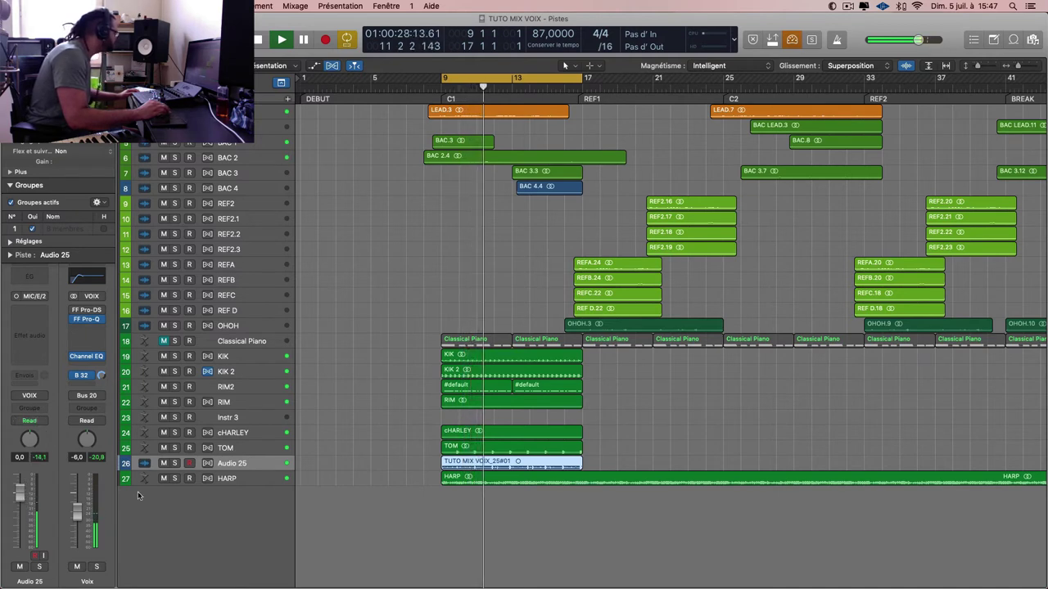
{"action": "left_click", "coordinate": [173, 464]}
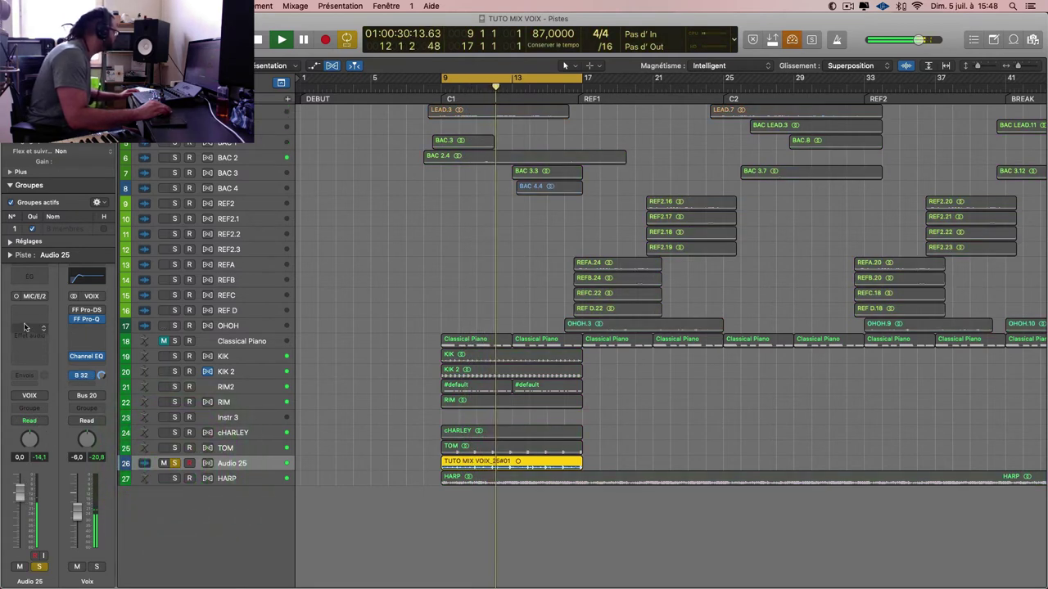
{"action": "left_click", "coordinate": [31, 275]}
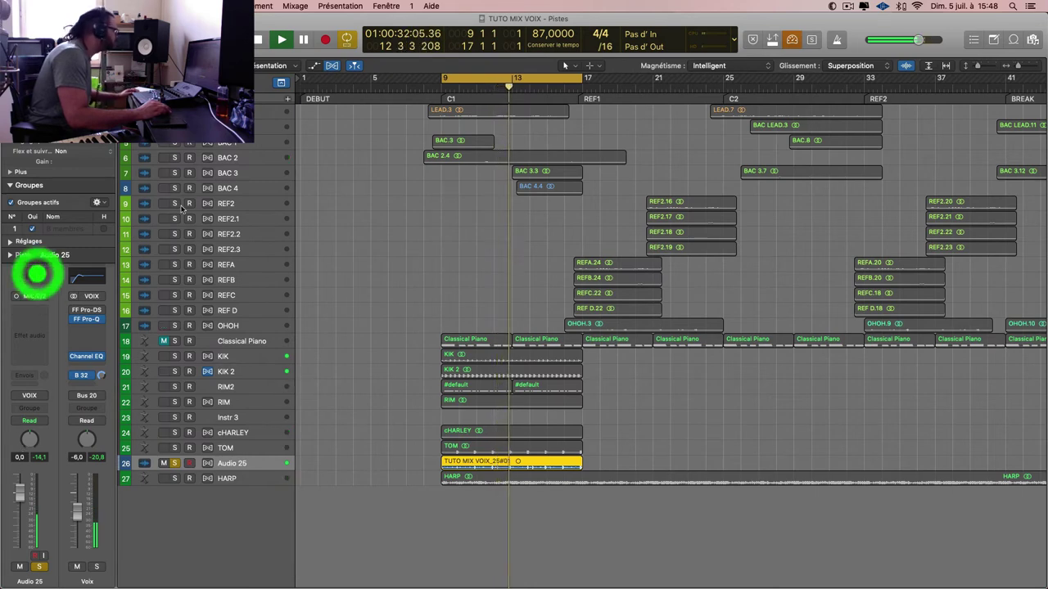
{"action": "left_click", "coordinate": [63, 301]}
{"action": "left_click", "coordinate": [663, 301]}
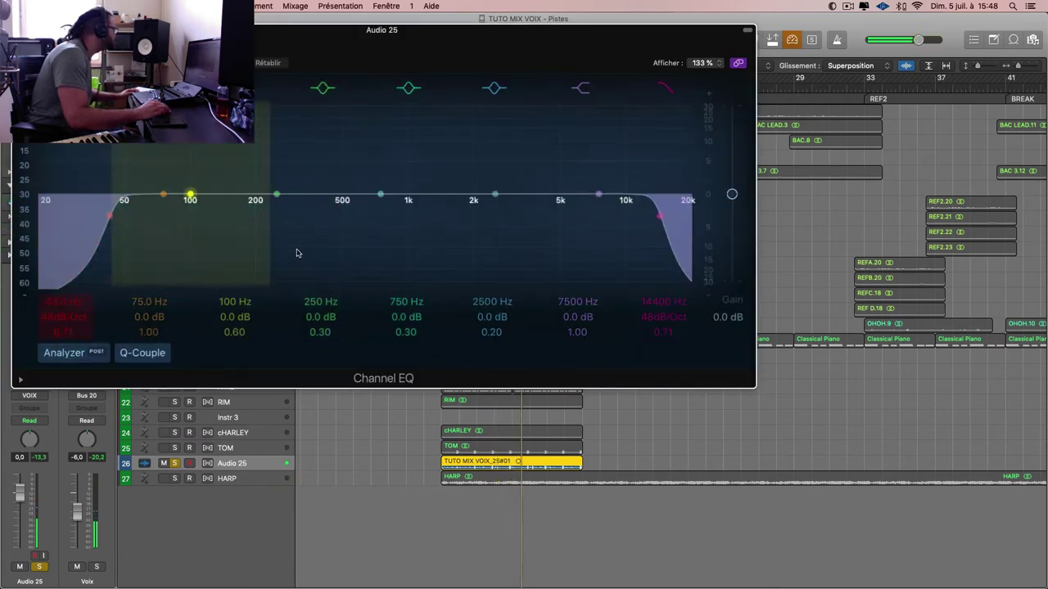
{"action": "left_click_drag", "start_coordinate": [659, 302], "coordinate": [654, 374]}
- Lower the Channel EQ's output gain to -4.5 dB and set its low cut to 49.0 Hz
{"action": "left_click_drag", "start_coordinate": [732, 194], "coordinate": [733, 211]}
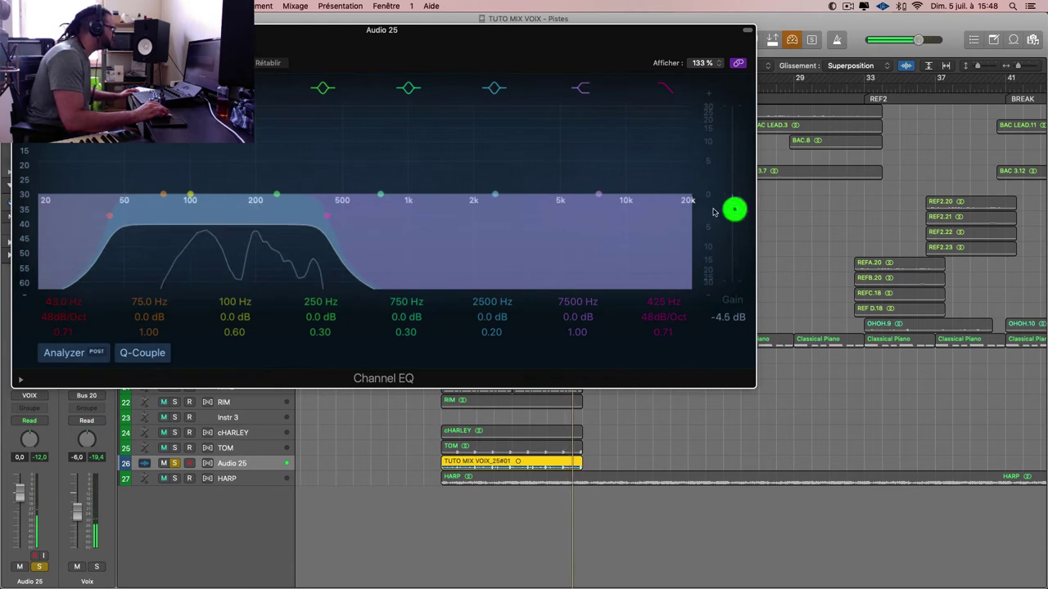
{"action": "left_click_drag", "start_coordinate": [713, 212], "coordinate": [714, 215]}
{"action": "left_click_drag", "start_coordinate": [63, 301], "coordinate": [63, 294]}
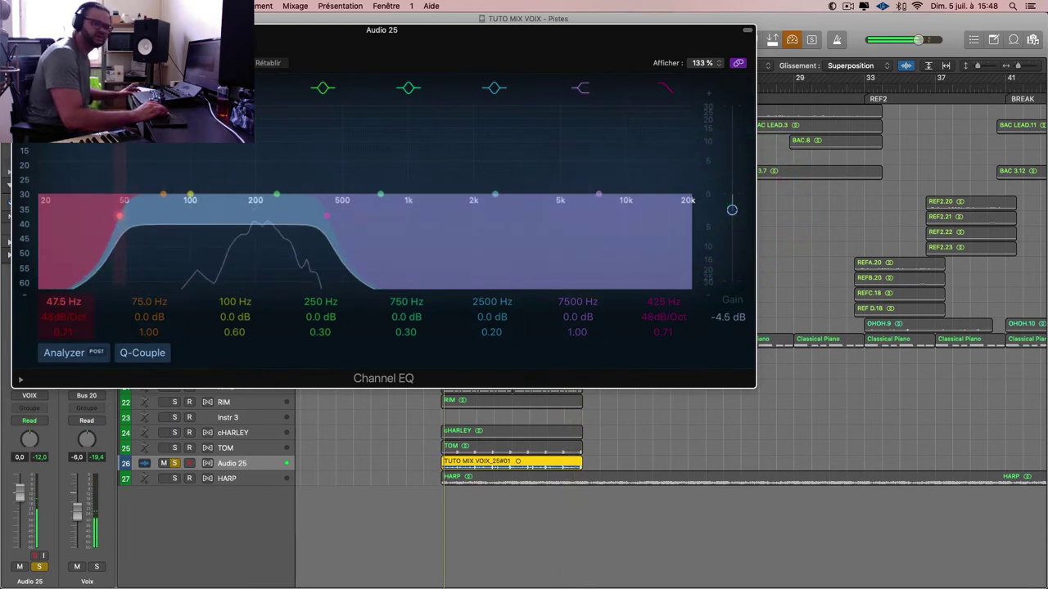
- Unsolo Audio 25, set its volume to -3.4 dB, and close the Channel EQ
{"action": "left_click", "coordinate": [174, 463]}
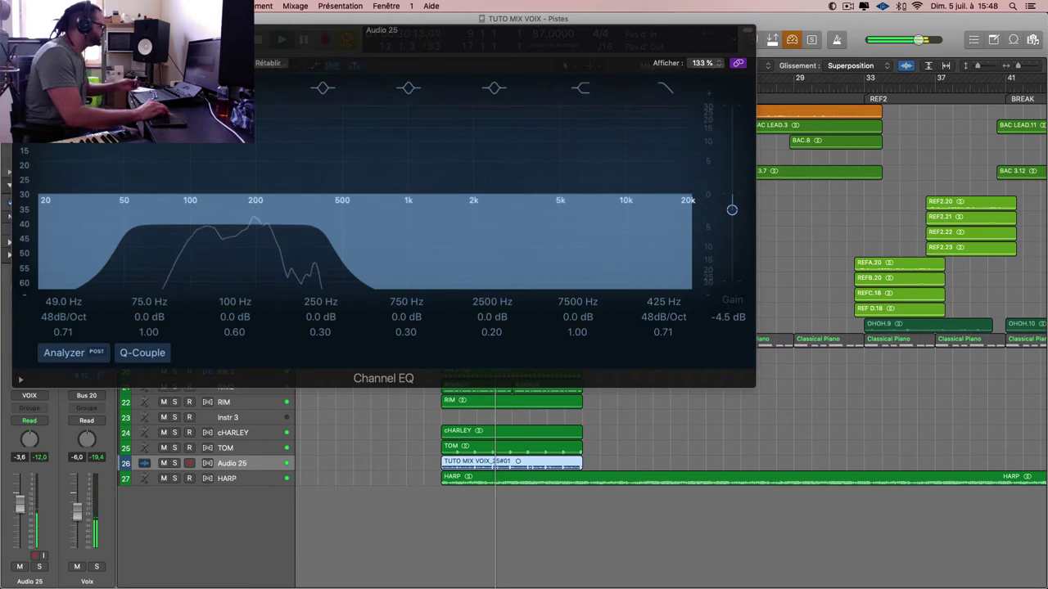
{"action": "left_click_drag", "start_coordinate": [25, 517], "coordinate": [24, 503]}
{"action": "key", "text": "super+w"}
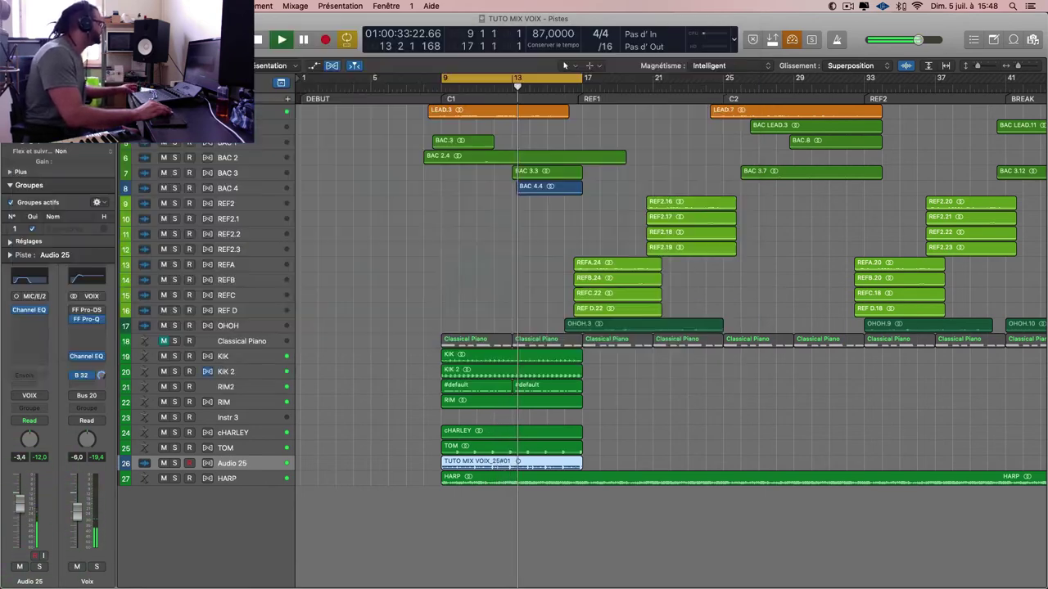
- Insert a mono Sample Delay after the Channel EQ on Audio 25
{"action": "left_click", "coordinate": [45, 309]}
{"action": "mouse_move", "coordinate": [49, 355]}
{"action": "mouse_move", "coordinate": [54, 410]}
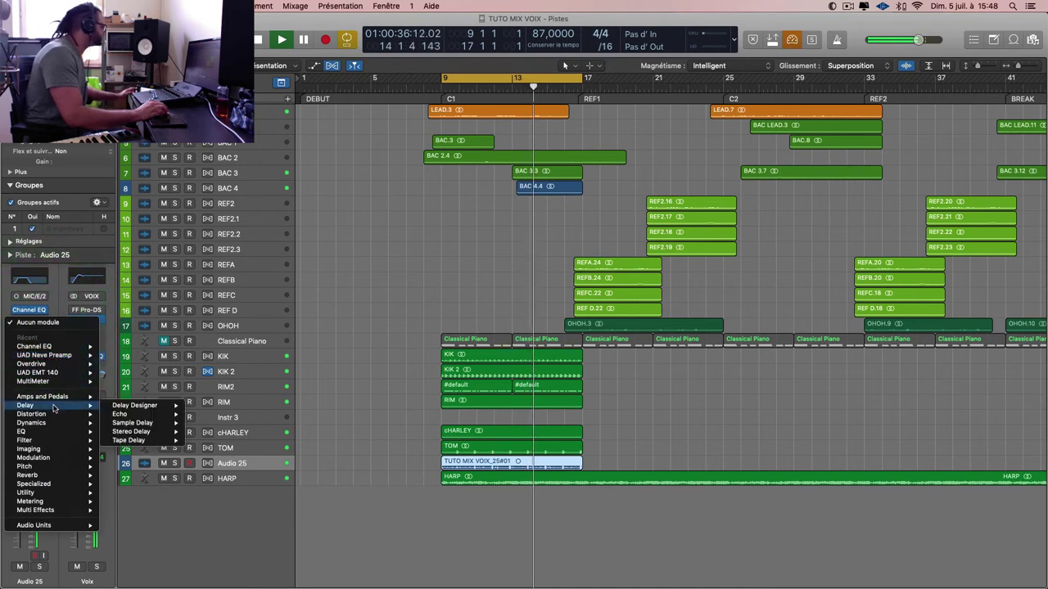
{"action": "left_click", "coordinate": [153, 424]}
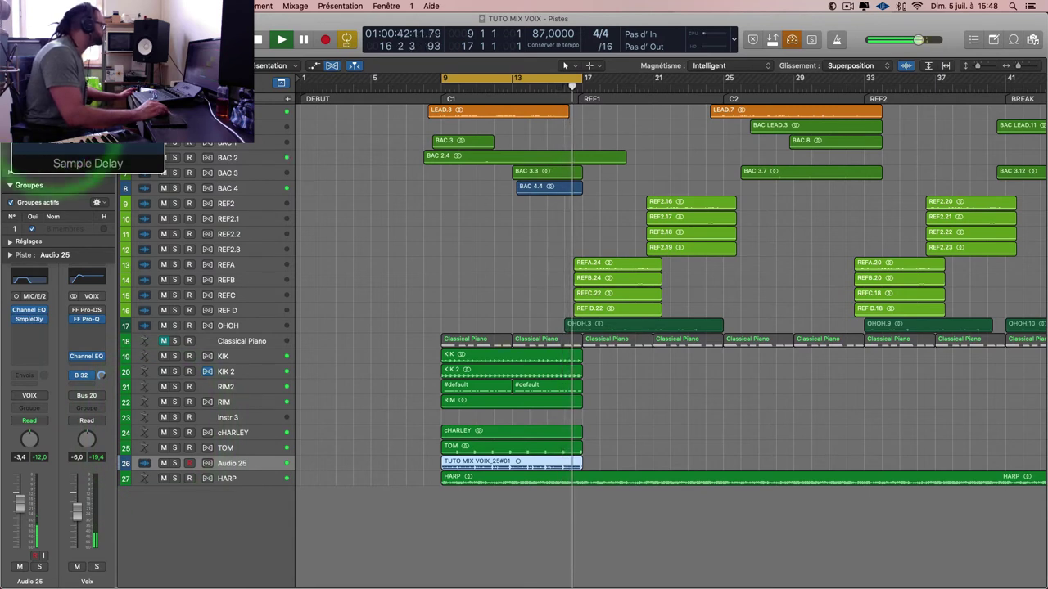
- Switch the Sample Delay on Audio 25 to its Mono->Stéréo version
{"action": "left_click", "coordinate": [41, 319]}
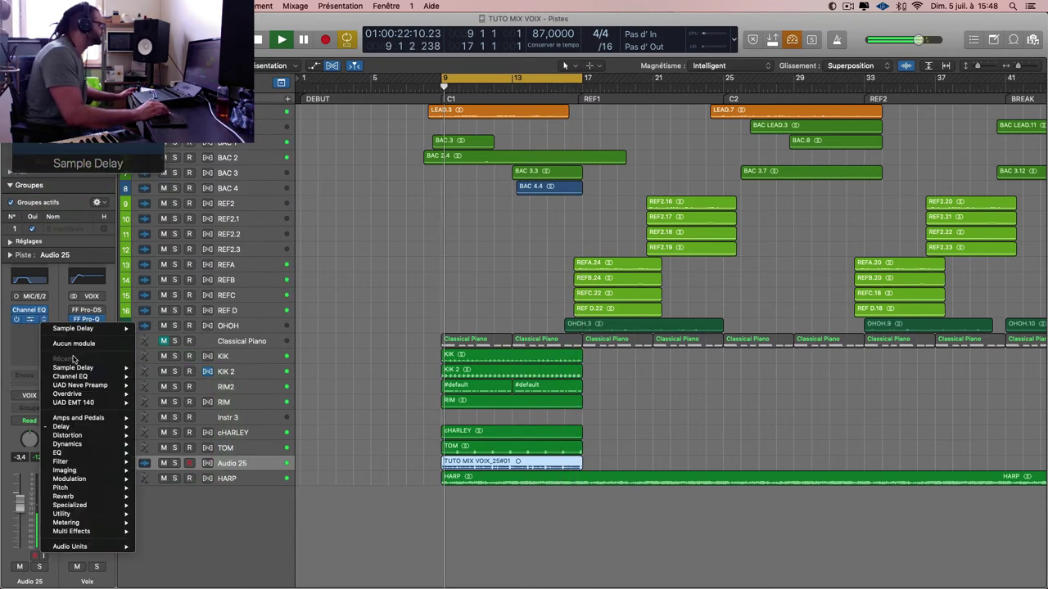
{"action": "mouse_move", "coordinate": [61, 427]}
{"action": "mouse_move", "coordinate": [203, 446]}
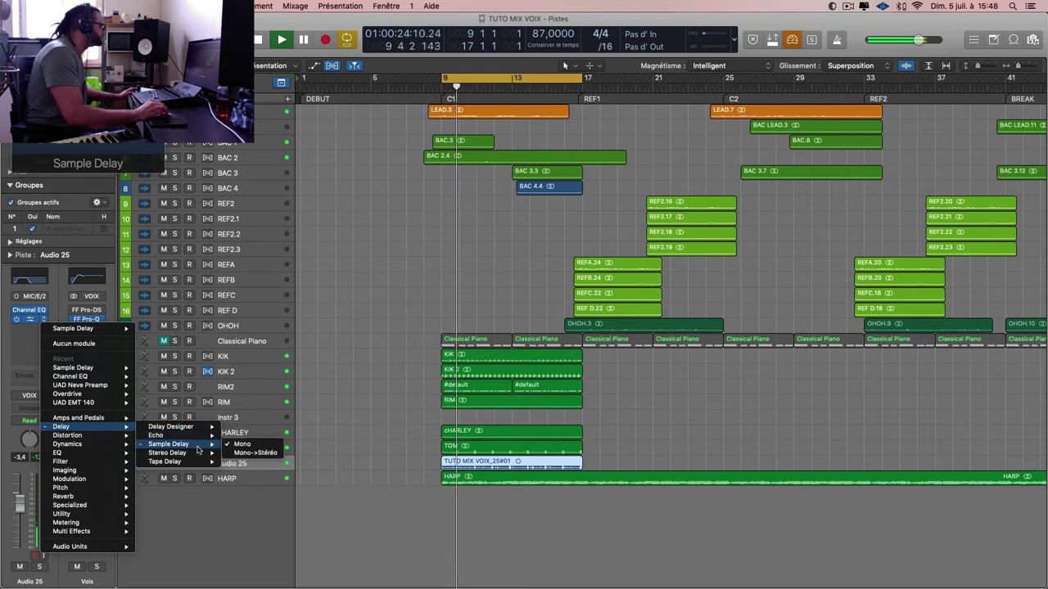
{"action": "left_click", "coordinate": [254, 453]}
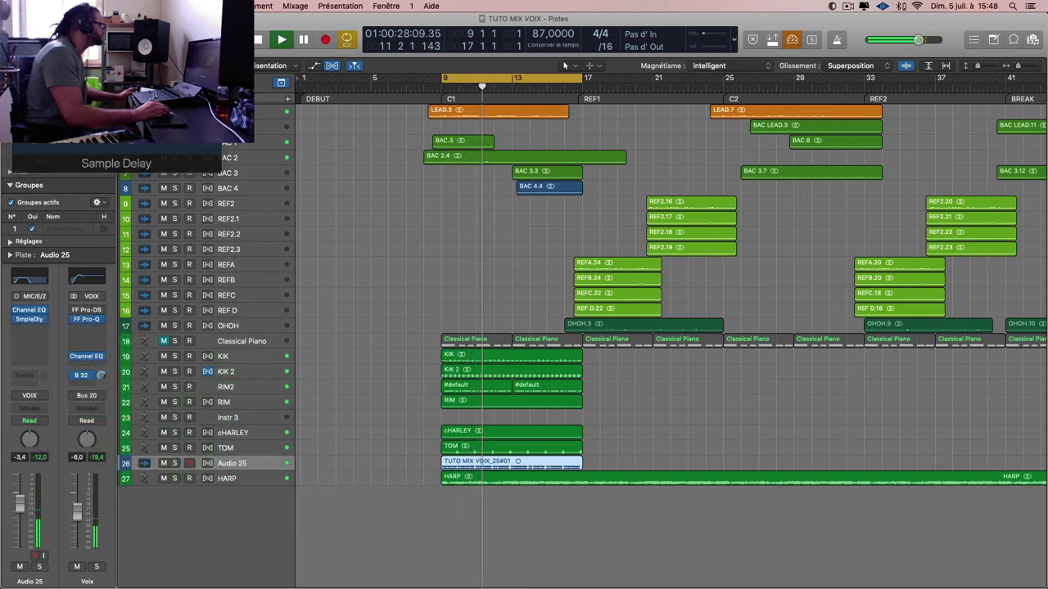
{"action": "left_click", "coordinate": [96, 206]}
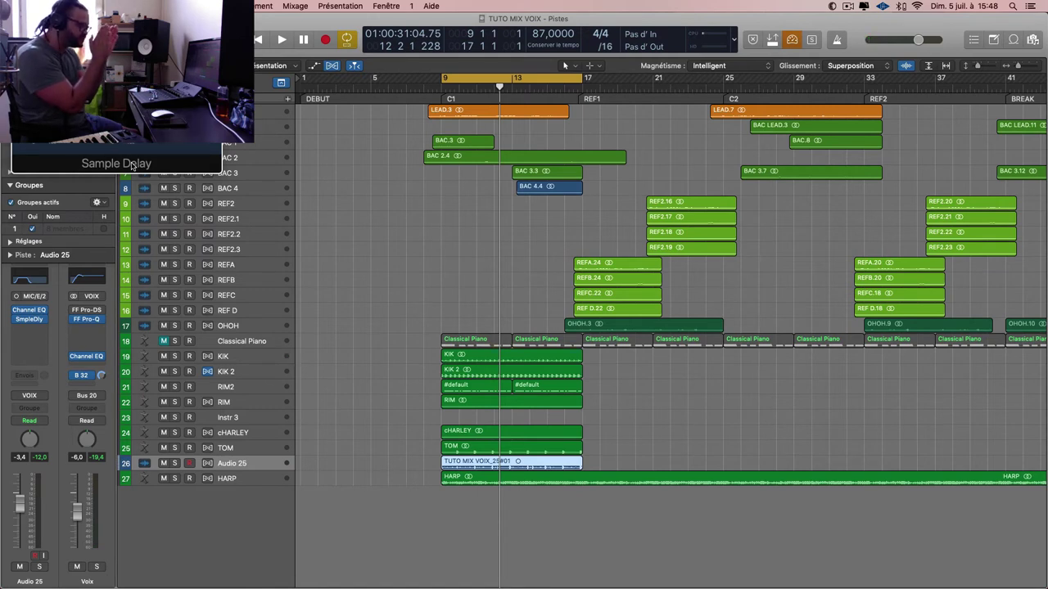
- Solo Audio 25, play the cycle, and turn the Sample Delay on to compare it with the bypassed sound
{"action": "left_click", "coordinate": [173, 463]}
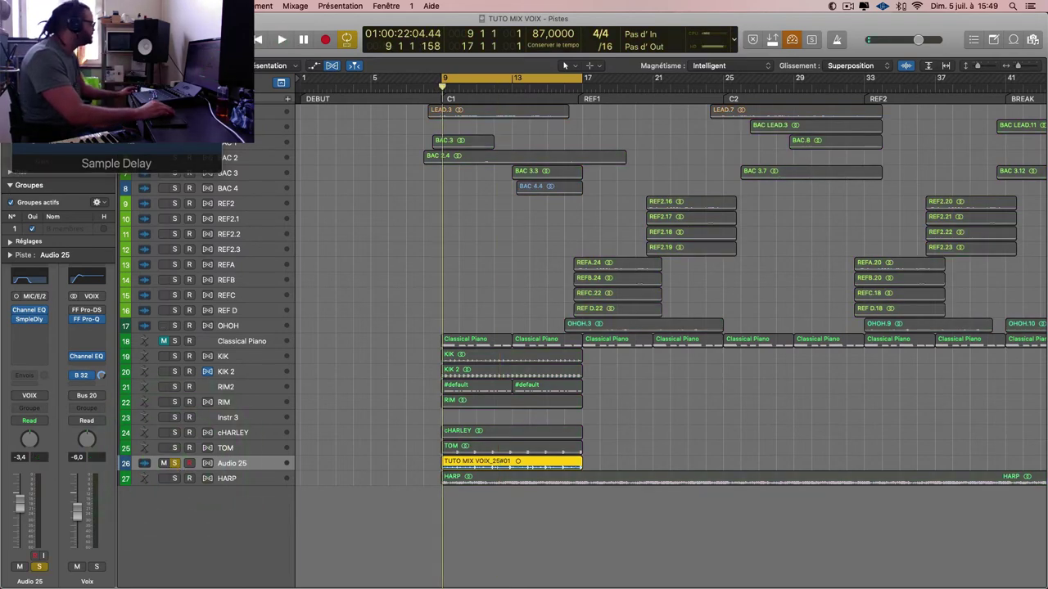
{"action": "left_click", "coordinate": [639, 87]}
{"action": "key", "text": "space"}
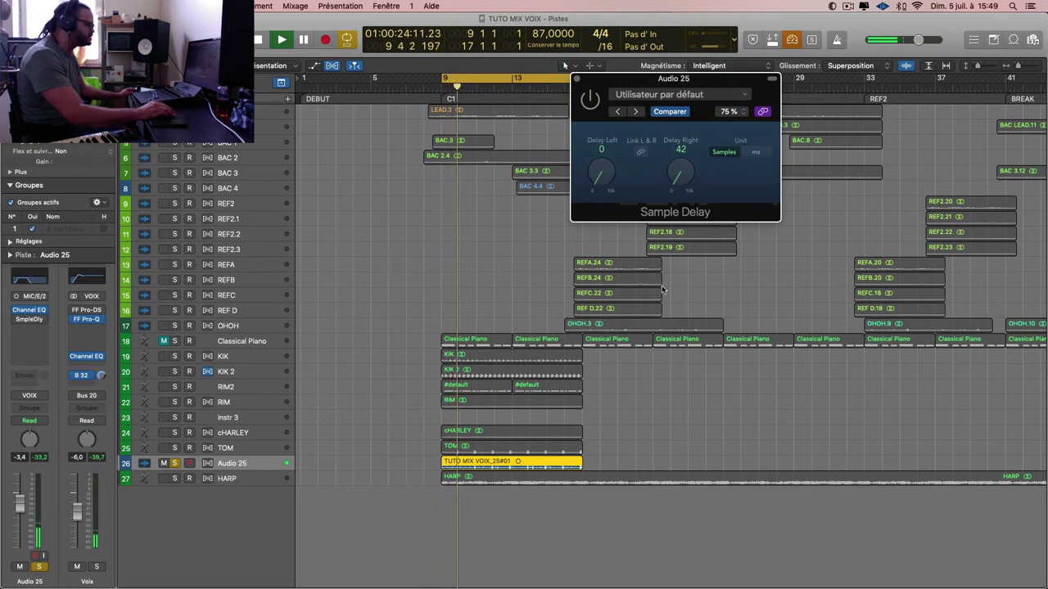
{"action": "left_click", "coordinate": [589, 99]}
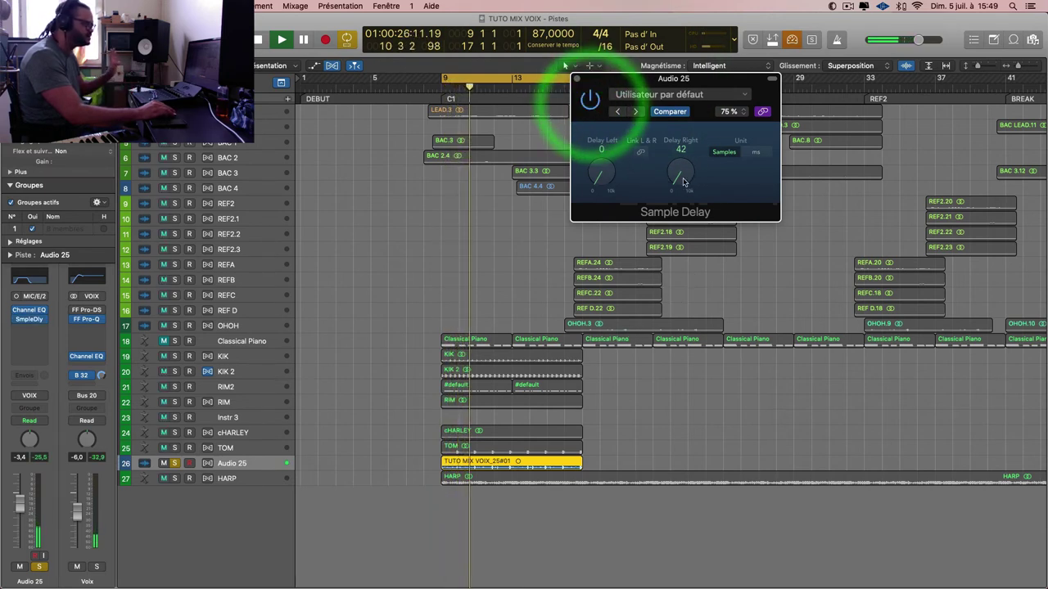
- Adjust the Sample Delay during playback to 60 samples on the left and 42 samples on the right
{"action": "left_click_drag", "start_coordinate": [683, 182], "coordinate": [684, 180]}
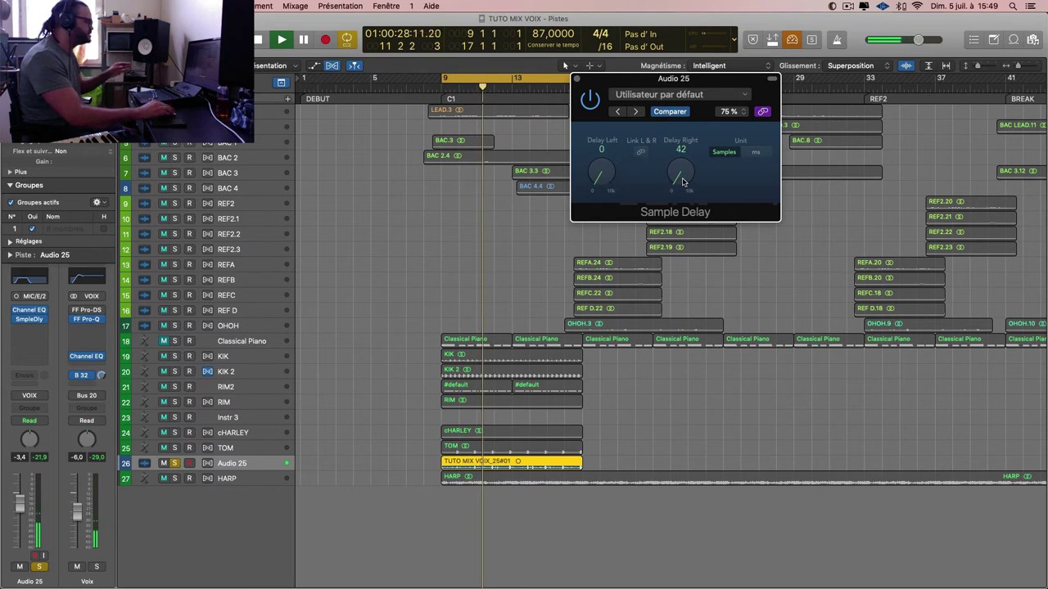
{"action": "left_click", "coordinate": [684, 180], "text": "alt"}
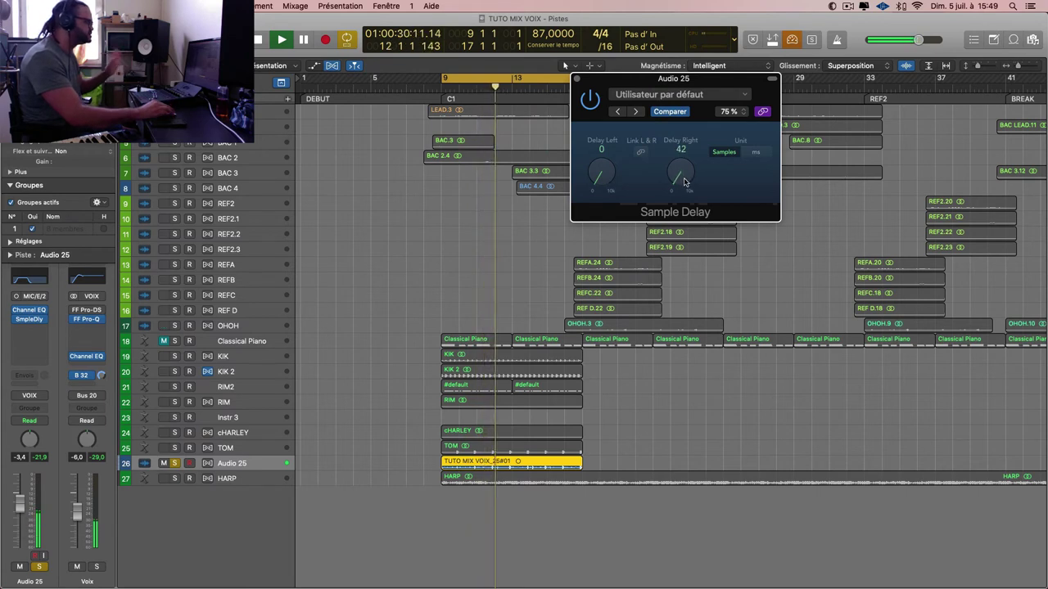
{"action": "left_click_drag", "start_coordinate": [685, 180], "coordinate": [682, 184]}
{"action": "left_click_drag", "start_coordinate": [602, 177], "coordinate": [608, 178]}
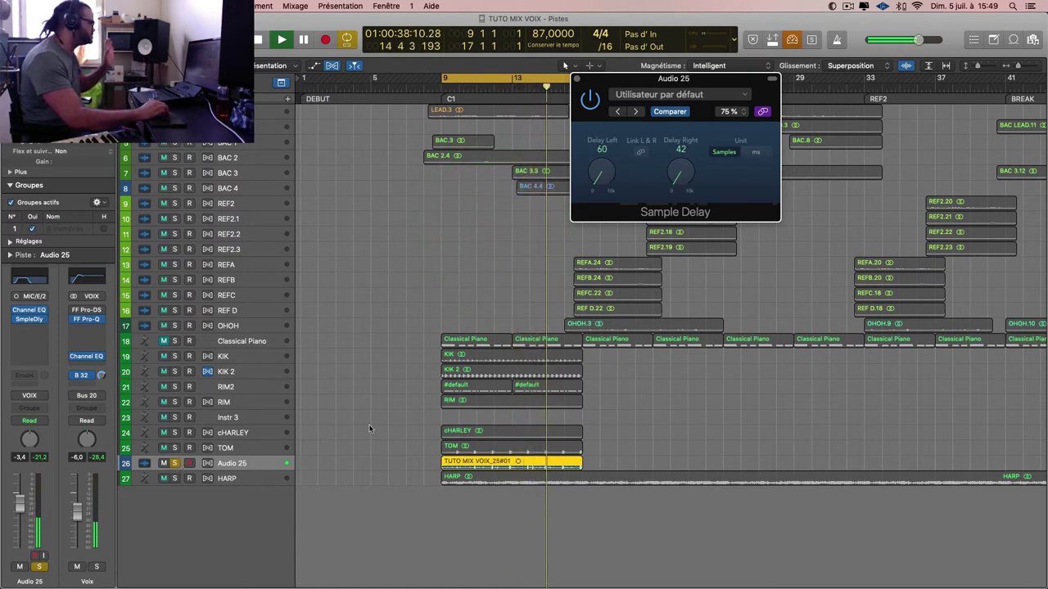
- Unsolo Audio 25, close the Sample Delay, and set the track's pan to -4 and volume to -5.0 dB
{"action": "left_click", "coordinate": [176, 464]}
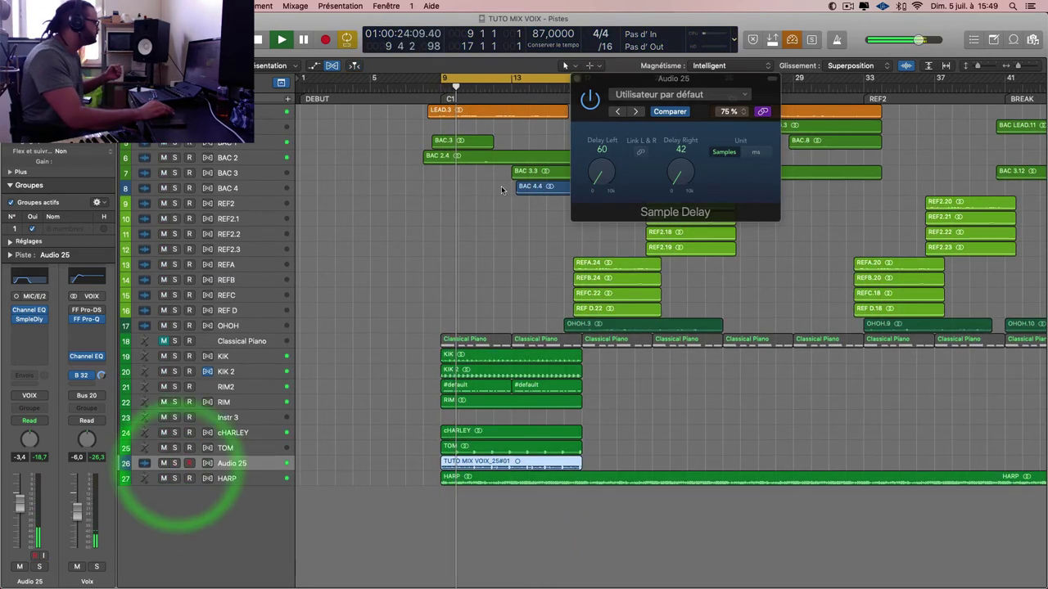
{"action": "left_click", "coordinate": [575, 78]}
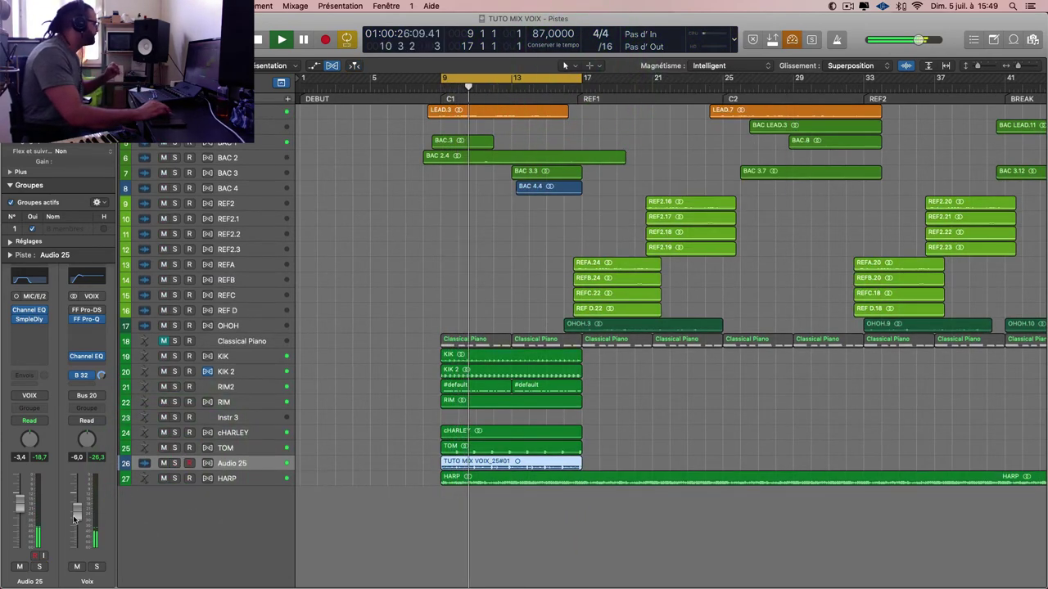
{"action": "left_click_drag", "start_coordinate": [33, 434], "coordinate": [33, 437]}
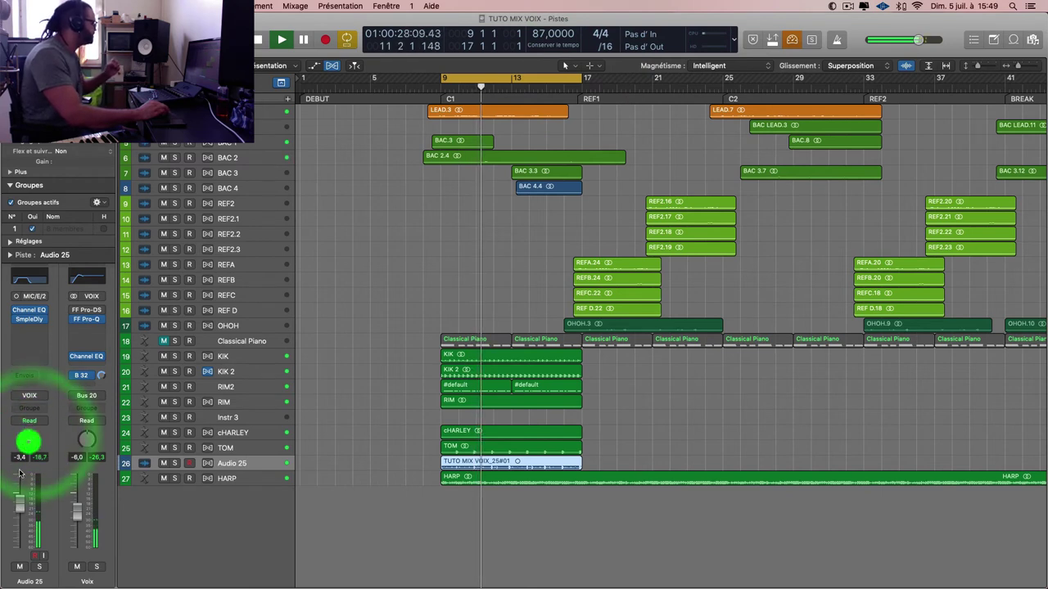
{"action": "left_click_drag", "start_coordinate": [21, 500], "coordinate": [21, 512]}
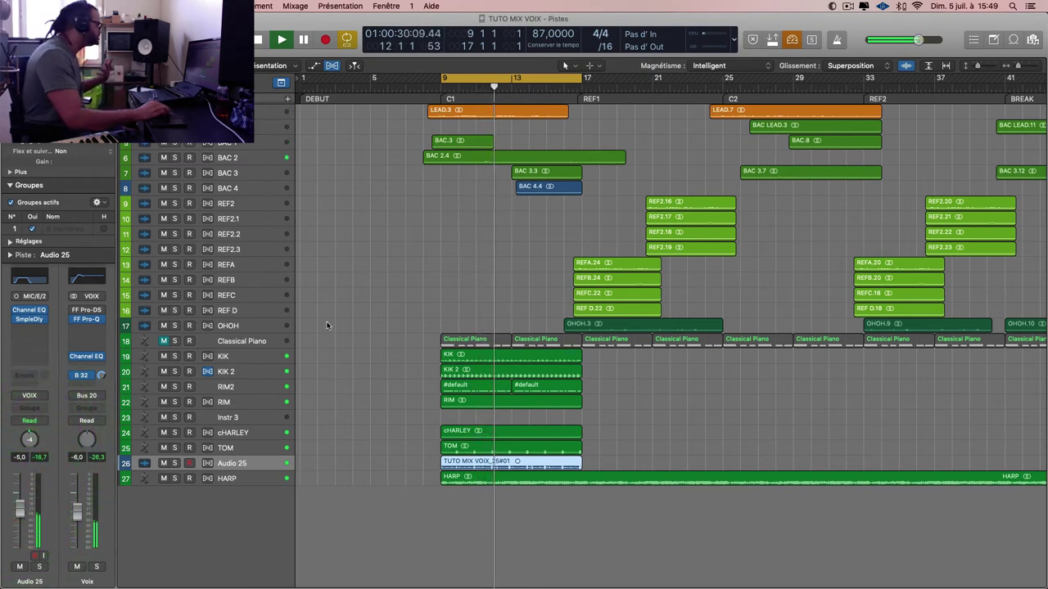
- Record a MIDI part on Instr 3 over the looping C1 section, stopping after bar 13
{"action": "left_click", "coordinate": [243, 418]}
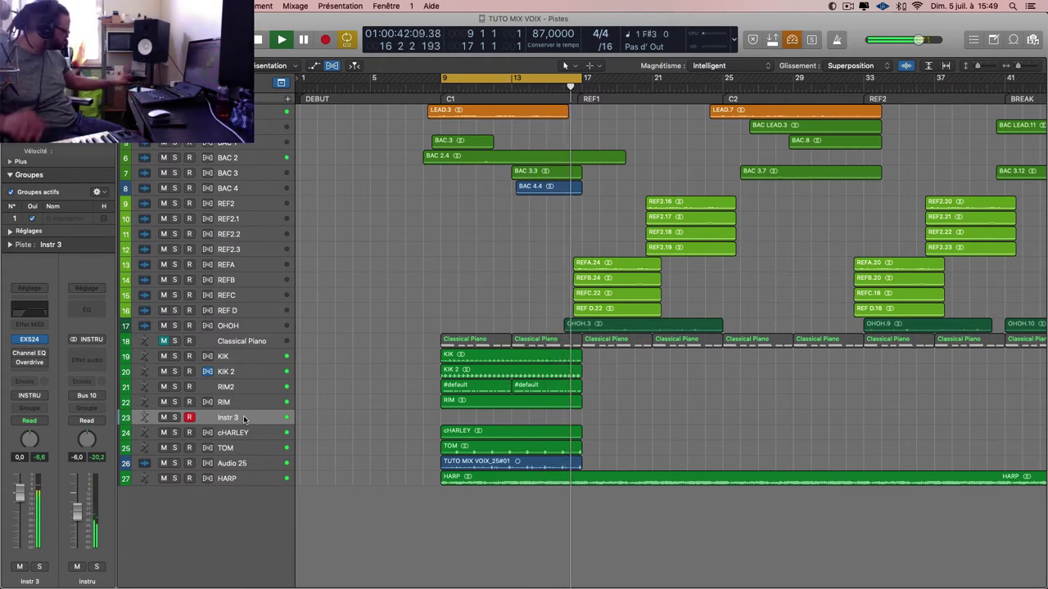
{"action": "key", "text": "r"}
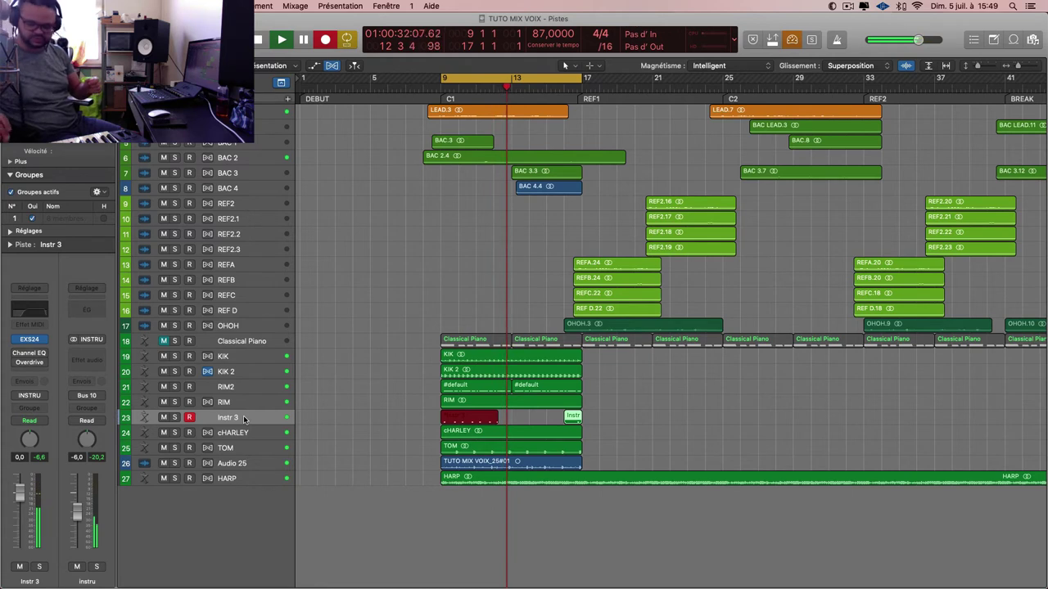
{"action": "key", "text": "space"}
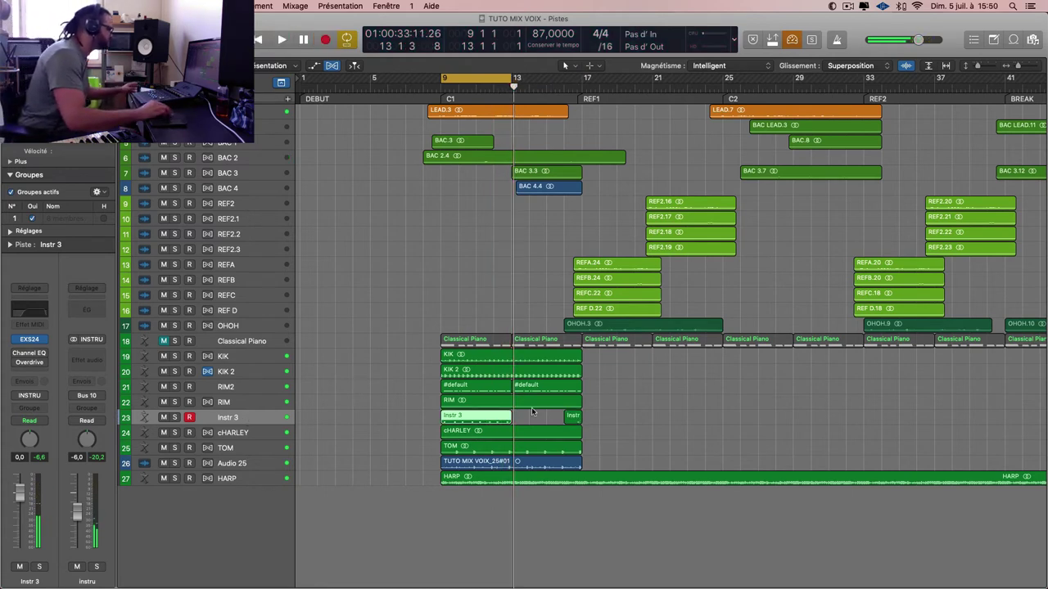
- Delete the short stray Instr 3 region before bar 17, repeat the bar 9 region at bar 13, and play it back
{"action": "left_click", "coordinate": [576, 420]}
{"action": "key", "text": "Delete"}
{"action": "left_click", "coordinate": [470, 421]}
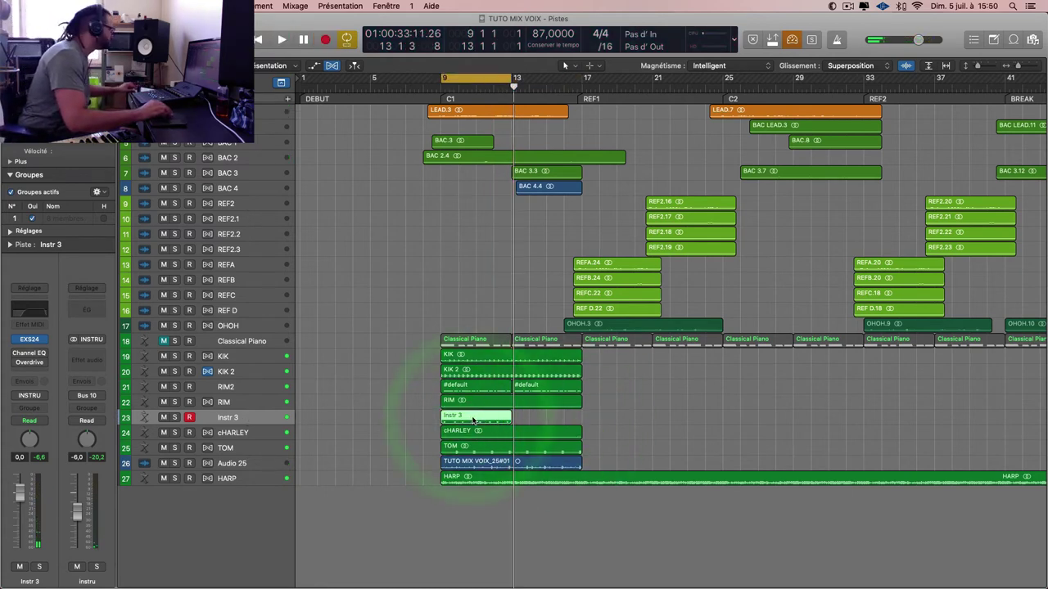
{"action": "key", "text": "super+r"}
{"action": "key", "text": "Return"}
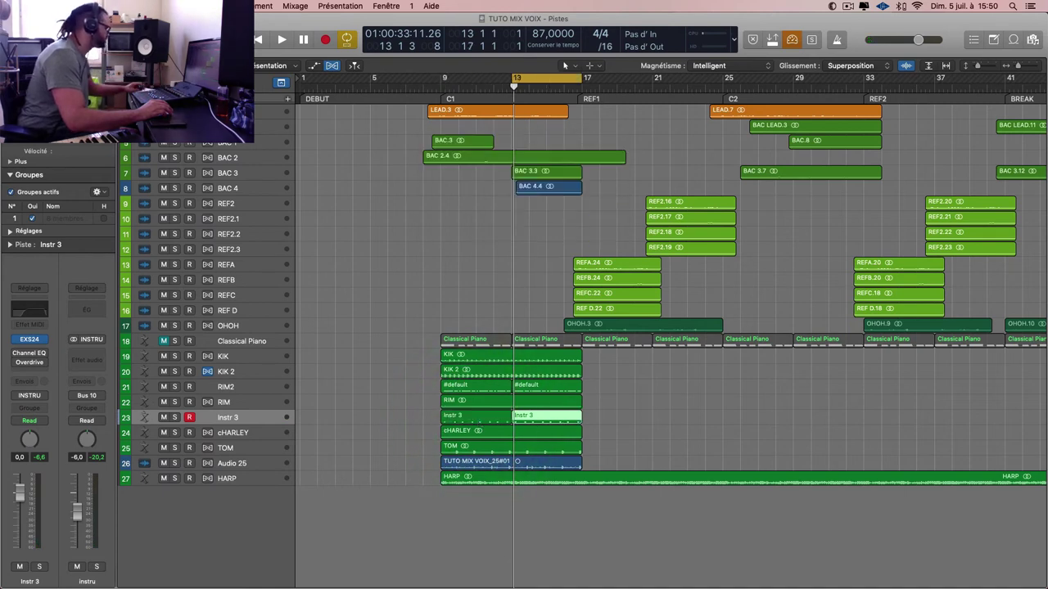
{"action": "key", "text": "space"}
- Bounce both Instr 3 regions in place under the name SNAP
{"action": "left_click", "coordinate": [264, 421]}
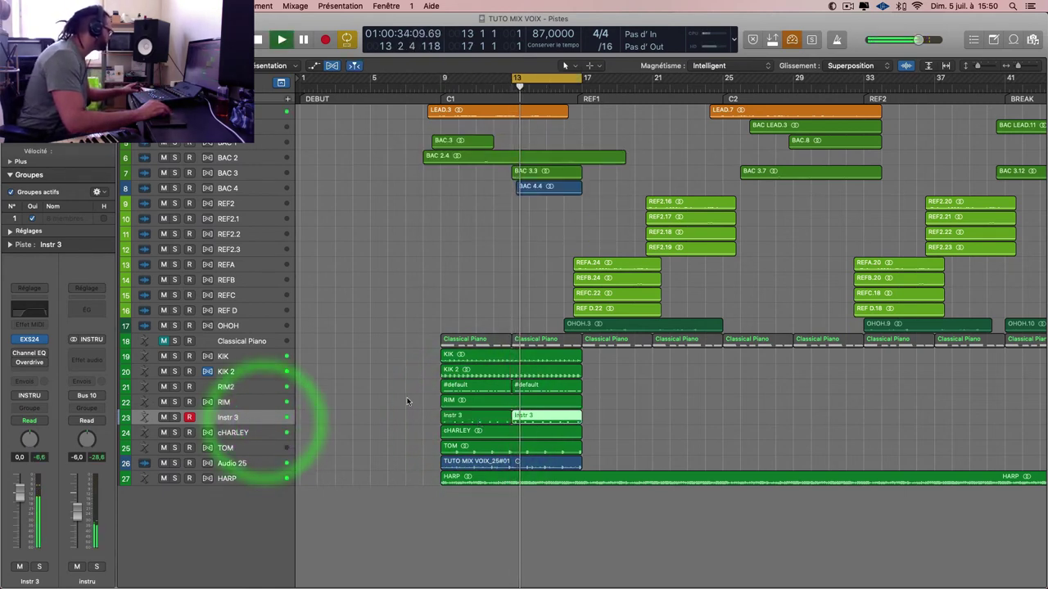
{"action": "left_click", "coordinate": [492, 418]}
{"action": "left_click", "coordinate": [571, 417], "text": "shift"}
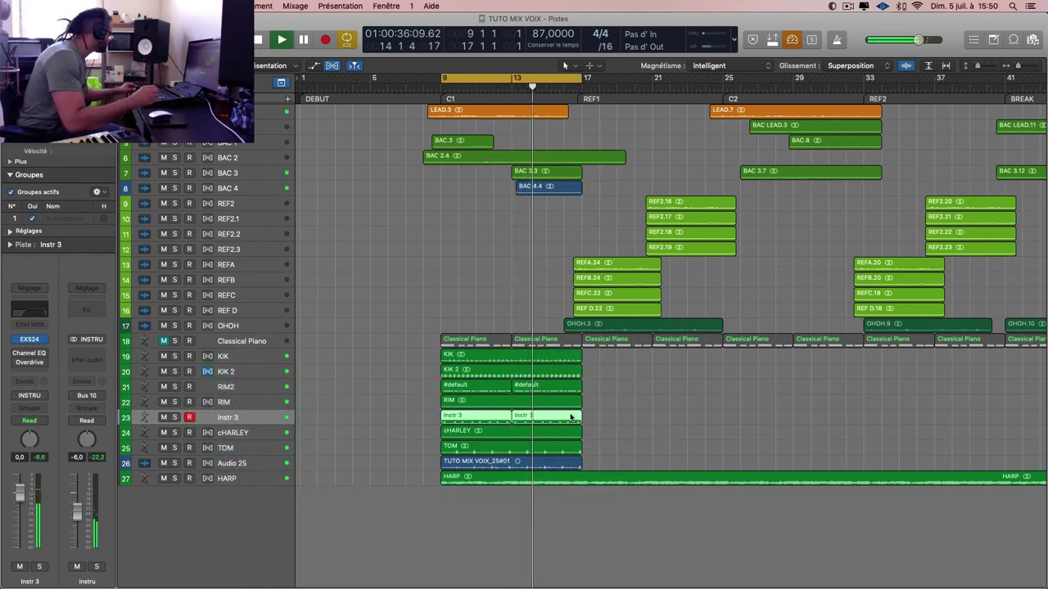
{"action": "right_click", "coordinate": [571, 418]}
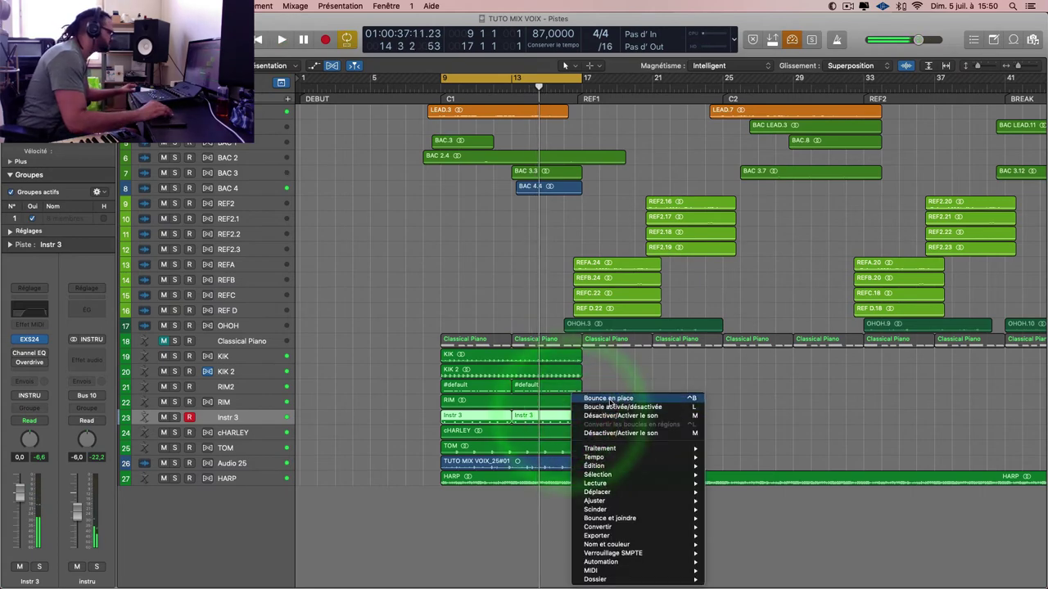
{"action": "left_click", "coordinate": [609, 398]}
{"action": "type", "text": "SNAP"}
{"action": "key", "text": "Return"}
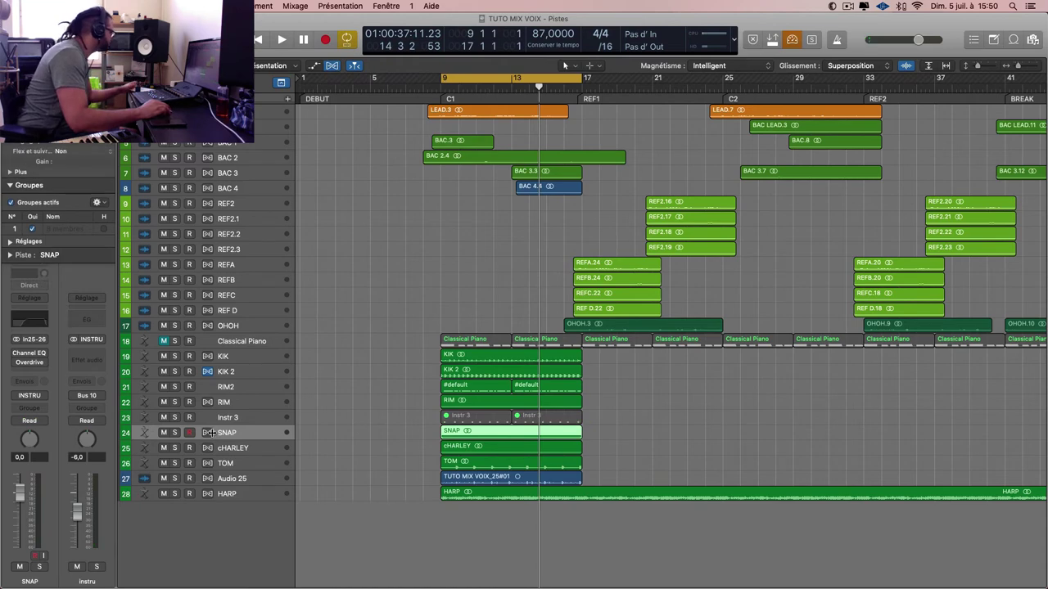
- Solo SNAP during playback, route its output to Bus 2 (DRUMS), lower its volume to -10.0 dB and unsolo it
{"action": "key", "text": "space"}
{"action": "left_click", "coordinate": [175, 432]}
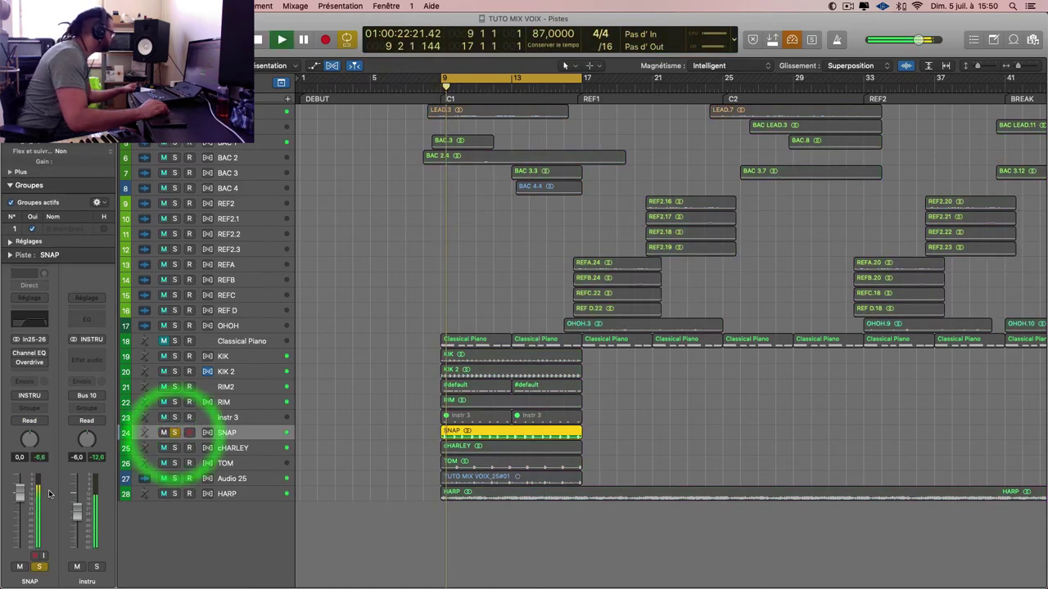
{"action": "left_click", "coordinate": [29, 395]}
{"action": "mouse_move", "coordinate": [29, 444]}
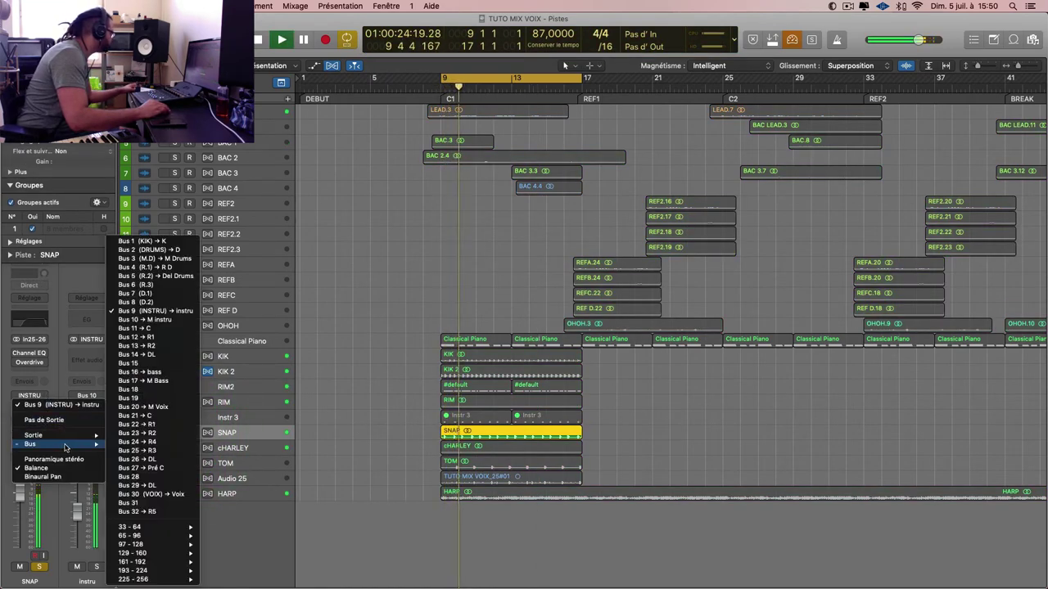
{"action": "left_click", "coordinate": [157, 249]}
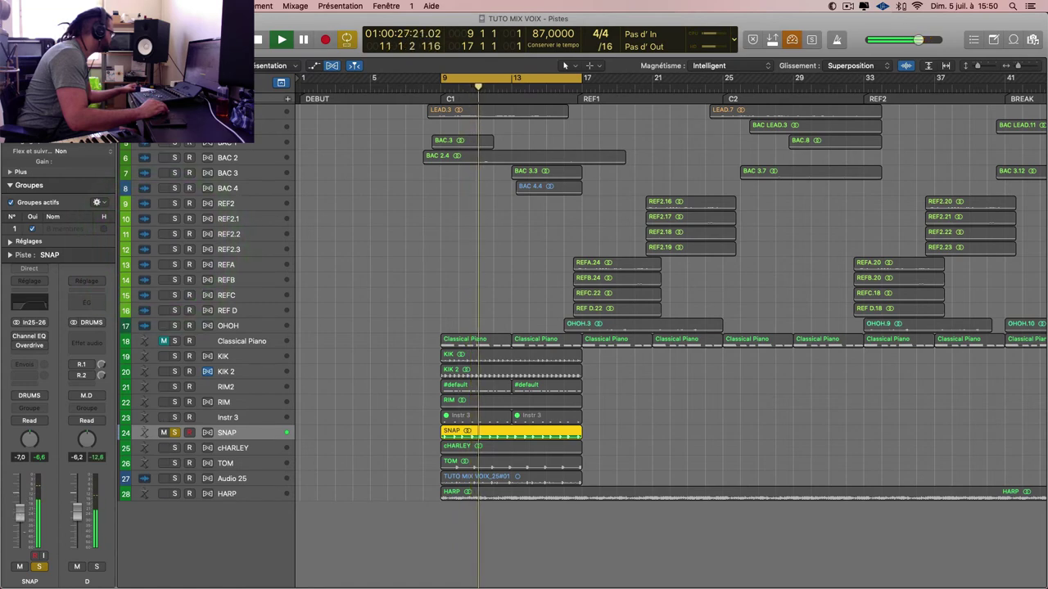
{"action": "left_click_drag", "start_coordinate": [19, 508], "coordinate": [19, 519]}
{"action": "left_click", "coordinate": [174, 433]}
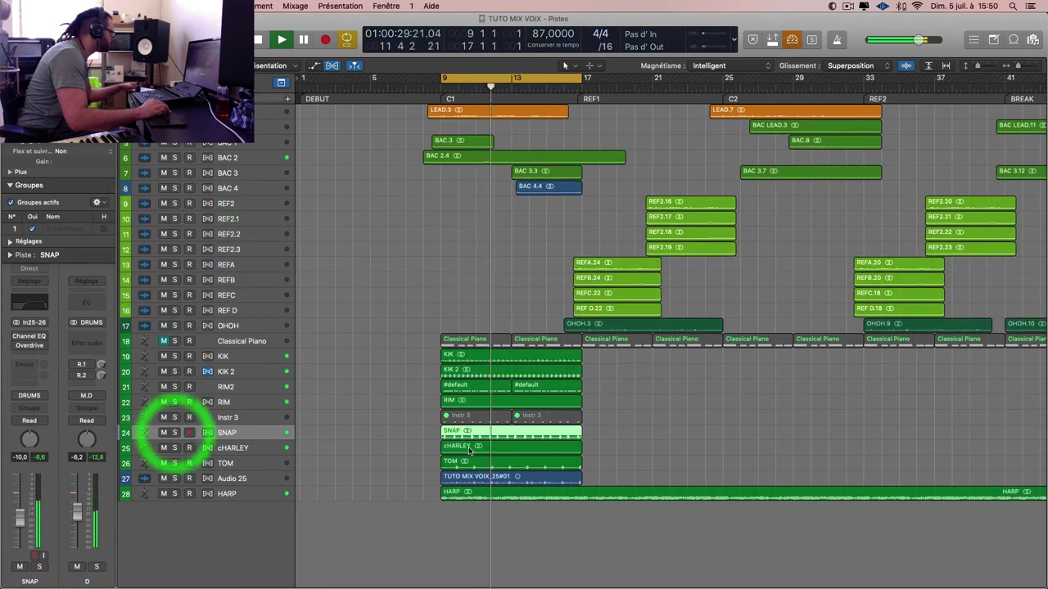
- Delete the two muted Instr 3 regions and select the emptied Instr 3 track
{"action": "left_click", "coordinate": [577, 423]}
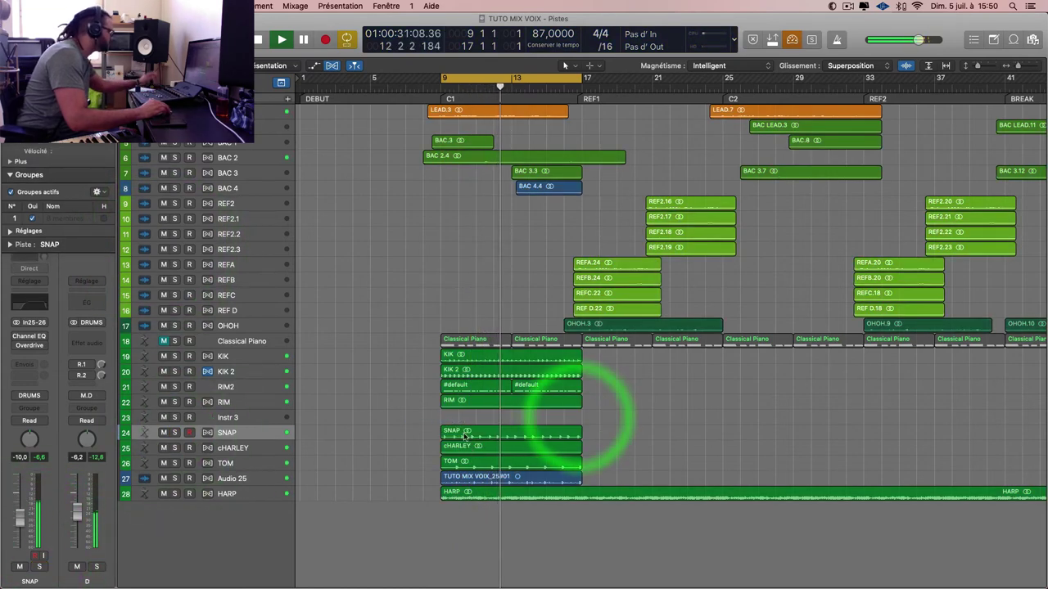
{"action": "left_click", "coordinate": [257, 419]}
{"action": "left_click", "coordinate": [255, 423]}
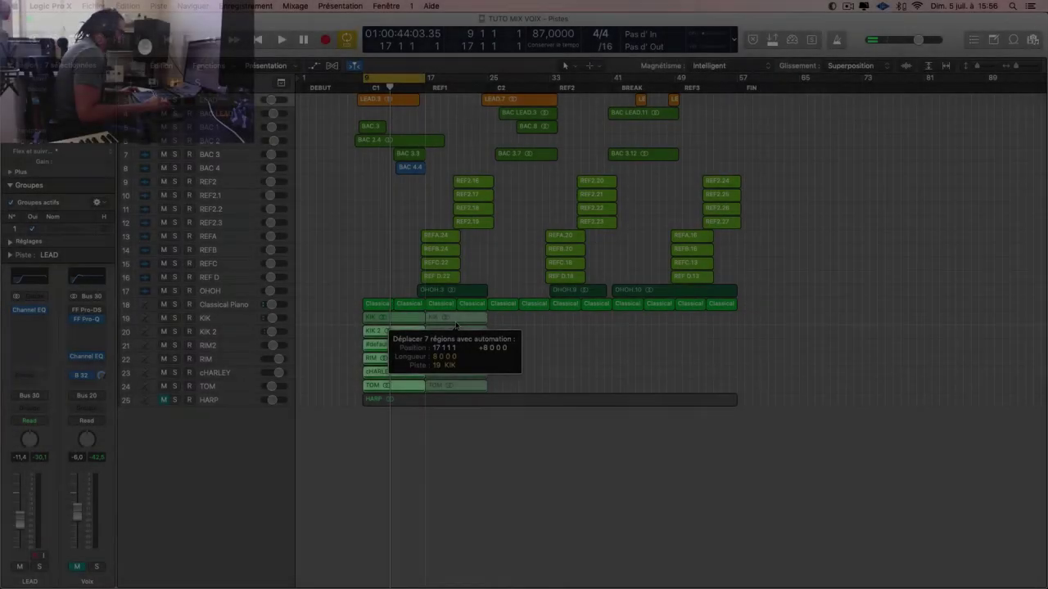
- Copy the seven KIK to TOM regions from bar 9 repeatedly up to bar 65, deleting the surplus copies beyond it
{"action": "left_click_drag", "start_coordinate": [456, 326], "coordinate": [599, 327]}
{"action": "left_click_drag", "start_coordinate": [385, 343], "coordinate": [644, 328]}
{"action": "left_click_drag", "start_coordinate": [890, 422], "coordinate": [809, 318]}
{"action": "key", "text": "Delete"}
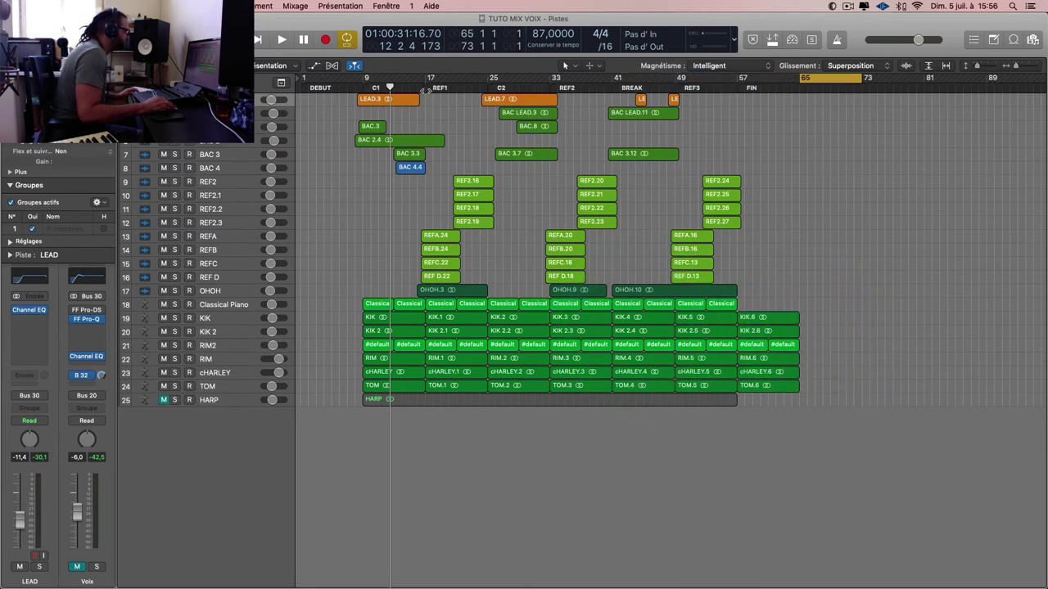
- Move the cycle range to bars 17 to 25 and play it back with the Classical Piano track selected
{"action": "left_click_drag", "start_coordinate": [426, 90], "coordinate": [491, 85]}
{"action": "key", "text": "space"}
{"action": "left_click", "coordinate": [232, 304]}
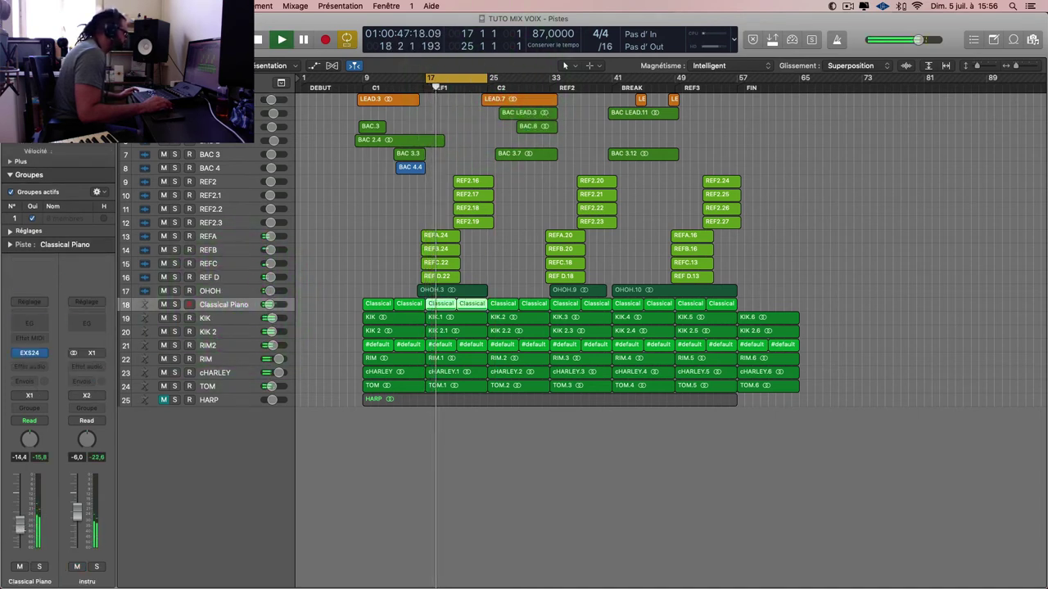
{"action": "left_click", "coordinate": [28, 532]}
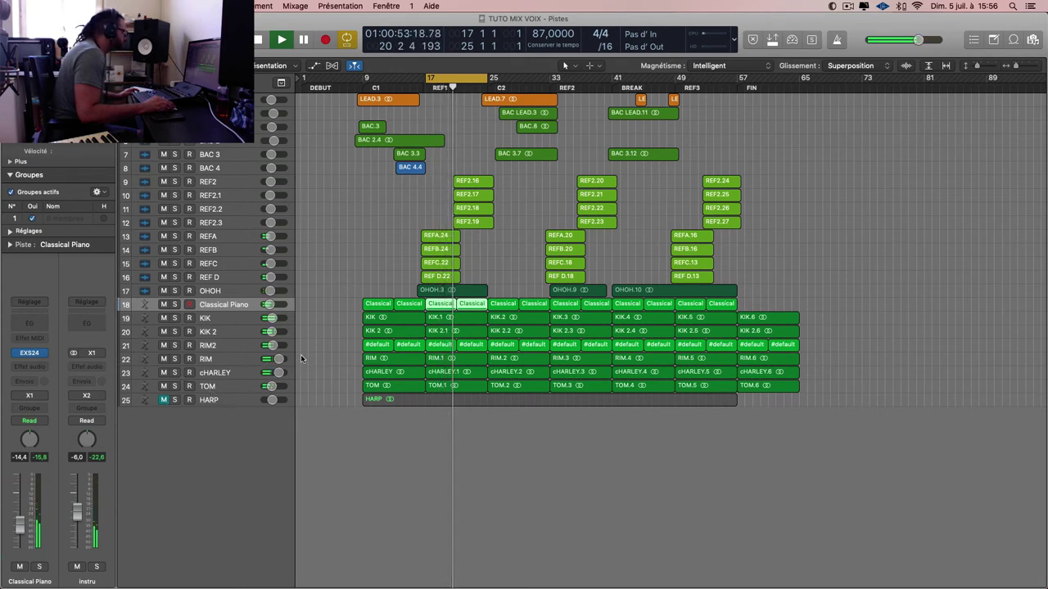
{"action": "key", "text": "super+Down"}
{"action": "key", "text": "super+Down"}
{"action": "key", "text": "super+Down"}
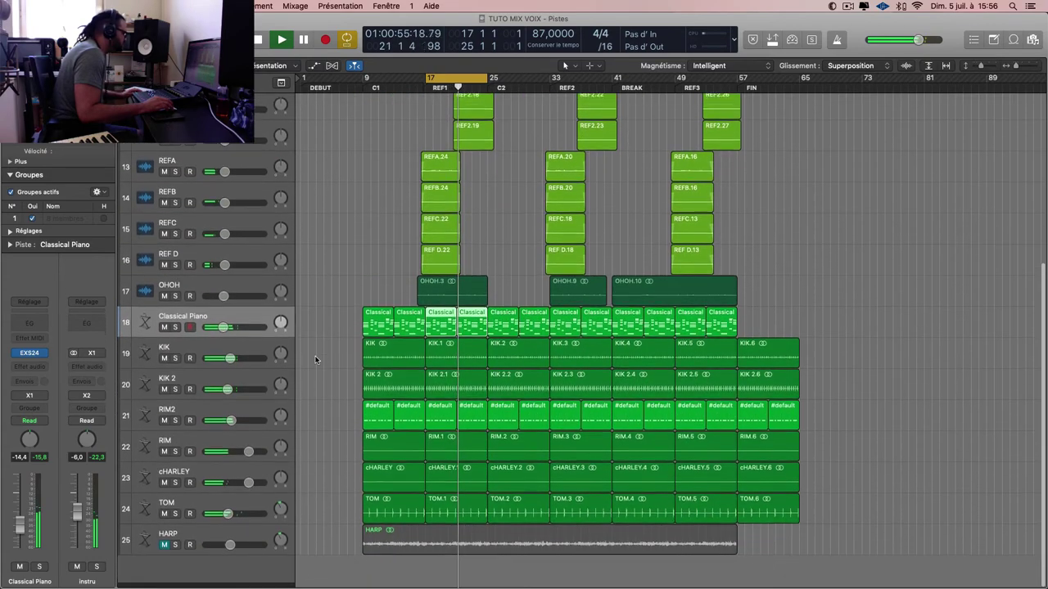
{"action": "key", "text": "super+Down"}
{"action": "key", "text": "super+Down"}
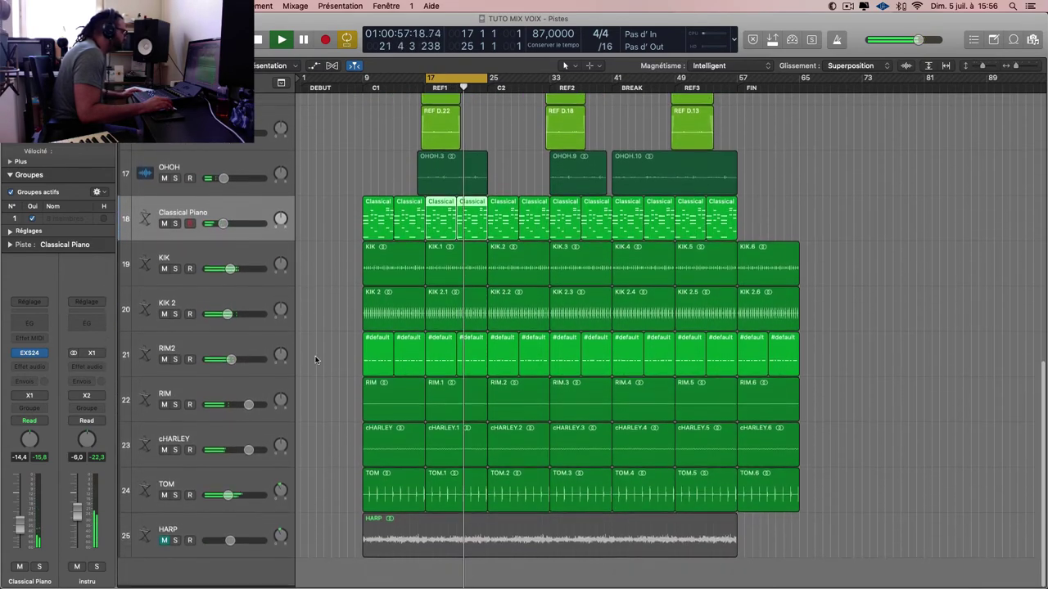
{"action": "key", "text": "super+Up"}
{"action": "key", "text": "super+Up"}
{"action": "key", "text": "super+Up"}
{"action": "key", "text": "super+Up"}
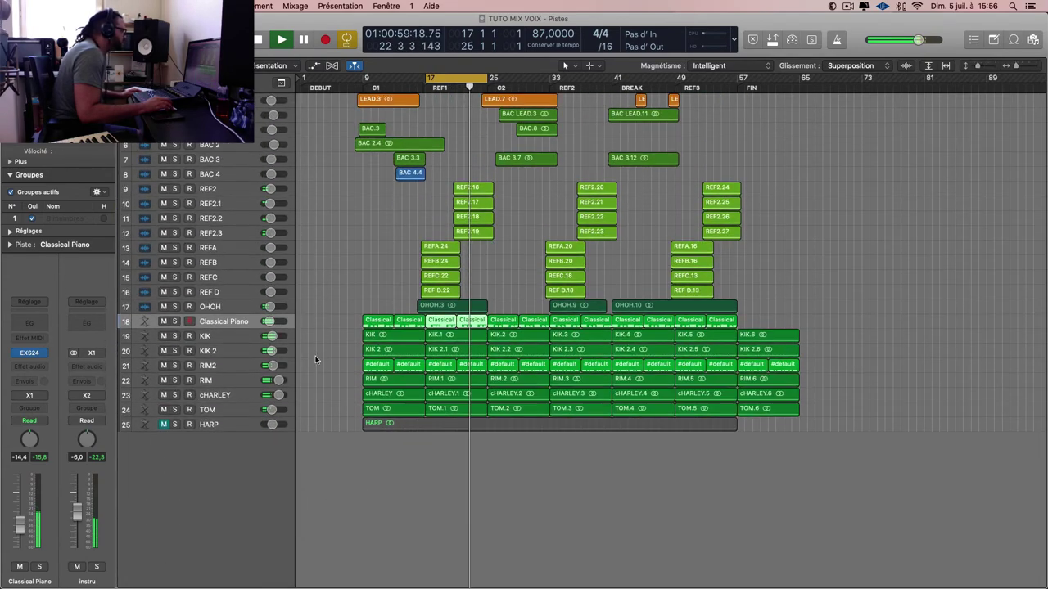
{"action": "key", "text": "super+Left"}
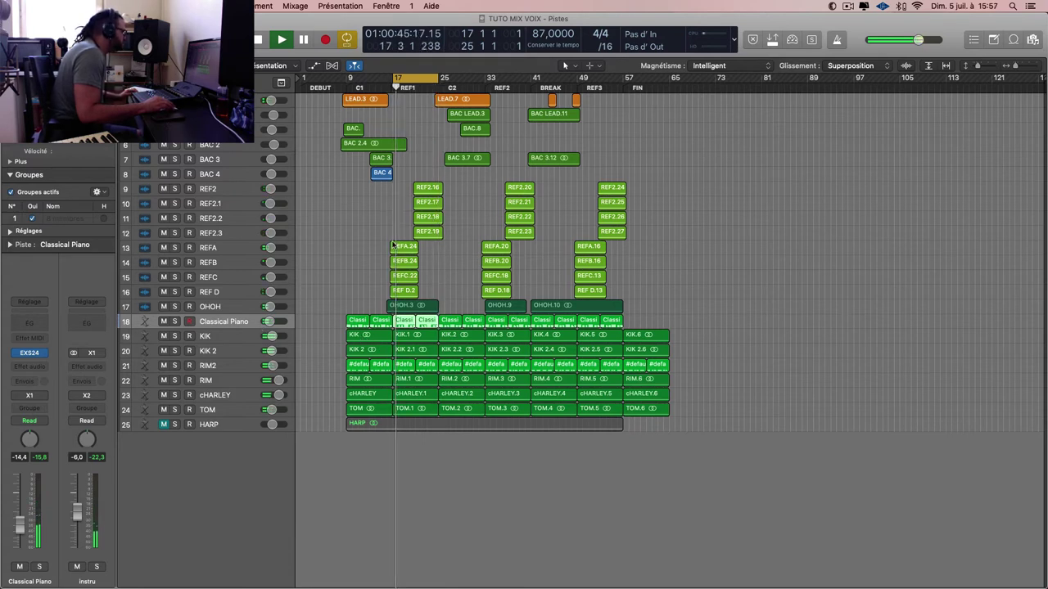
{"action": "key", "text": "f"}
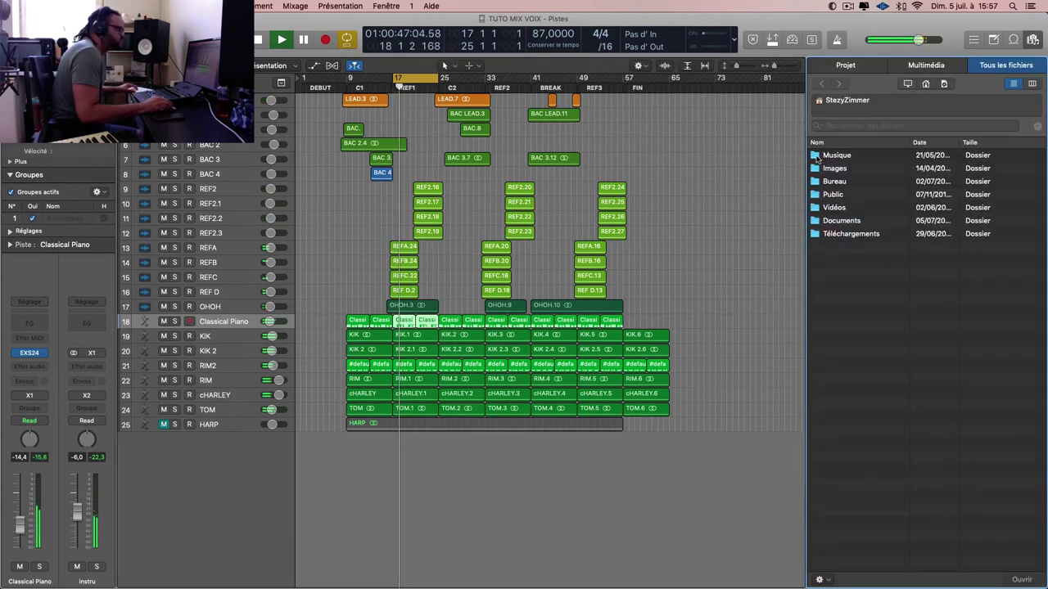
{"action": "left_click", "coordinate": [929, 68]}
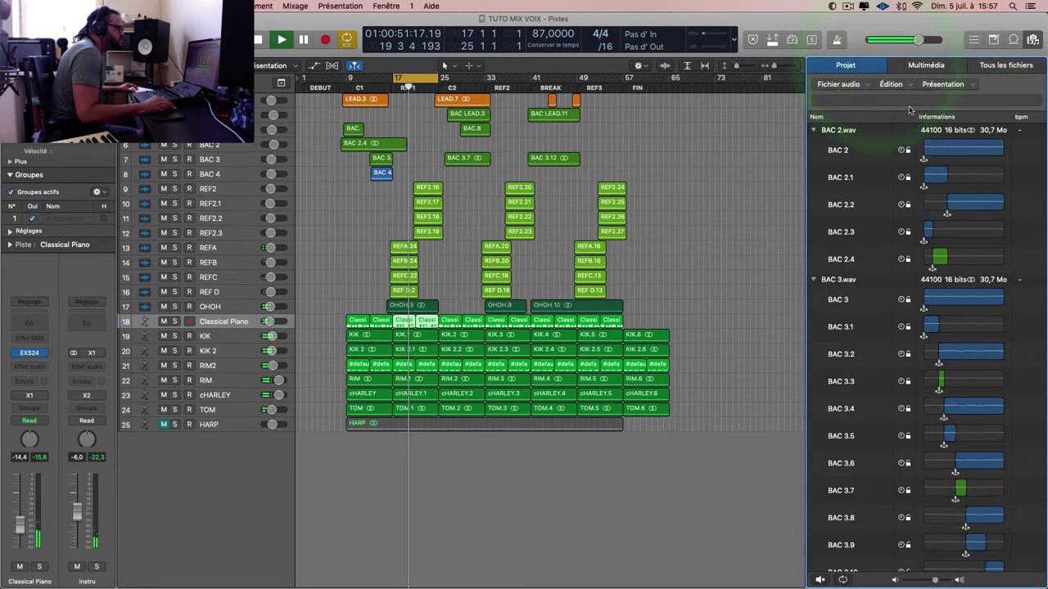
{"action": "key", "text": "f"}
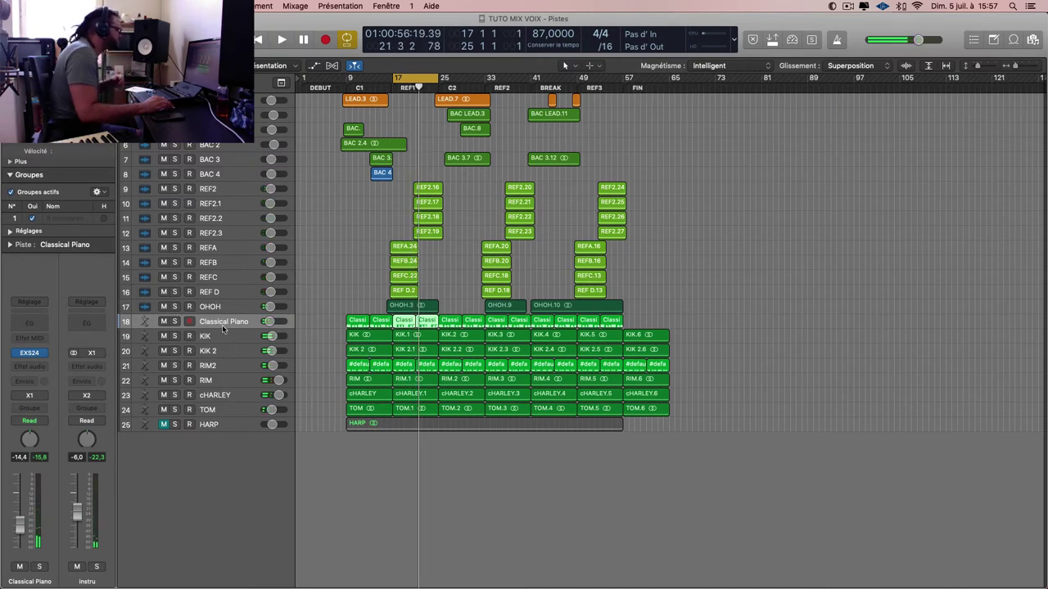
- Create a new instrument track with the Classical Piano track's duplicated settings and turn on Low Latency mode
{"action": "key", "text": "super+d"}
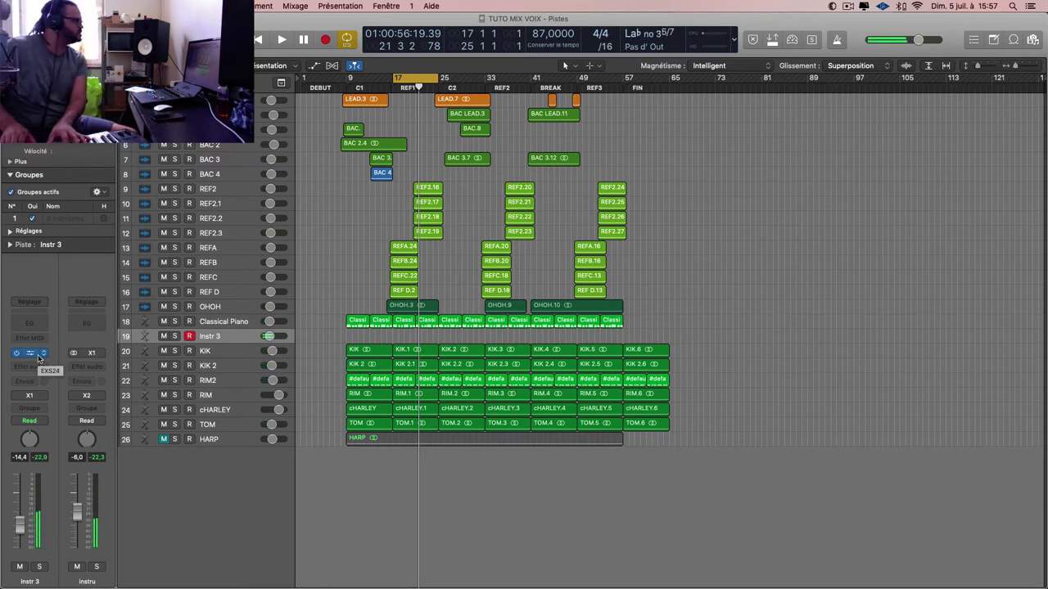
{"action": "left_click", "coordinate": [791, 40]}
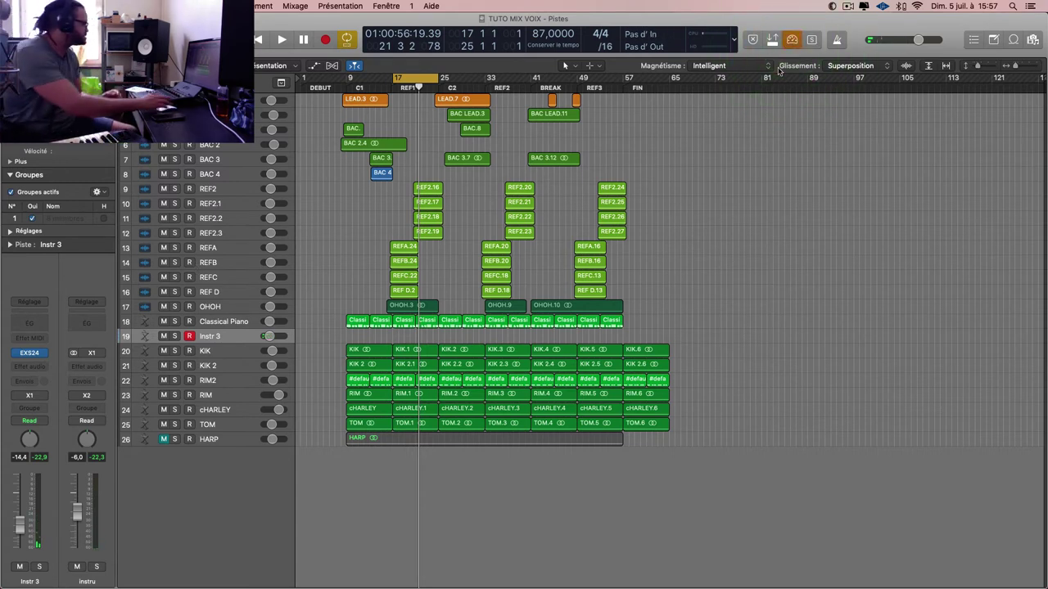
- Try to load the factory acoustic bass Unplugged Bass in the new track's EXS24, declining the additional content download
{"action": "left_click", "coordinate": [31, 352]}
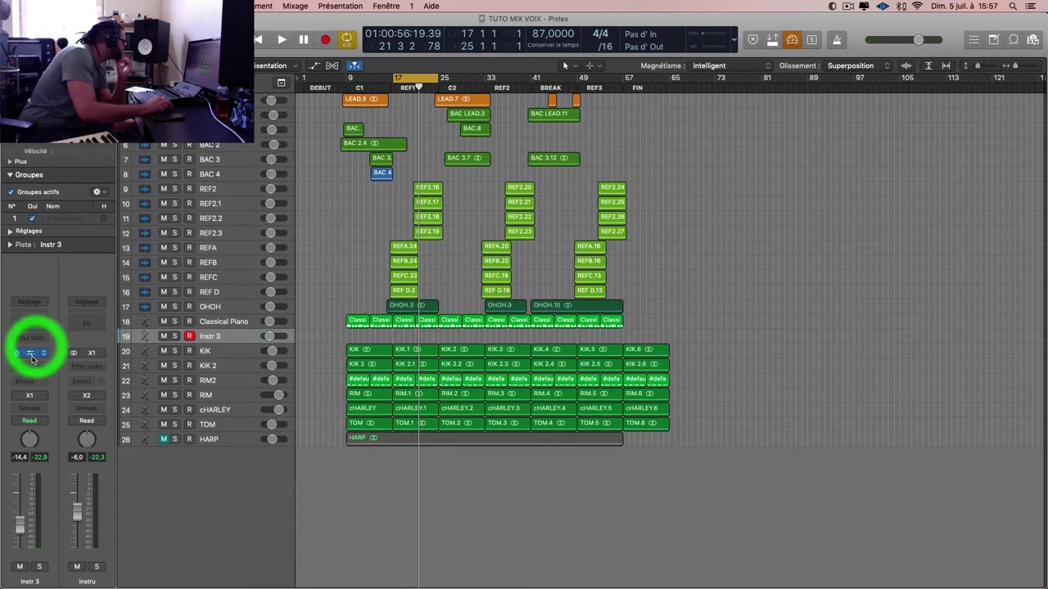
{"action": "left_click_drag", "start_coordinate": [270, 41], "coordinate": [743, 135]}
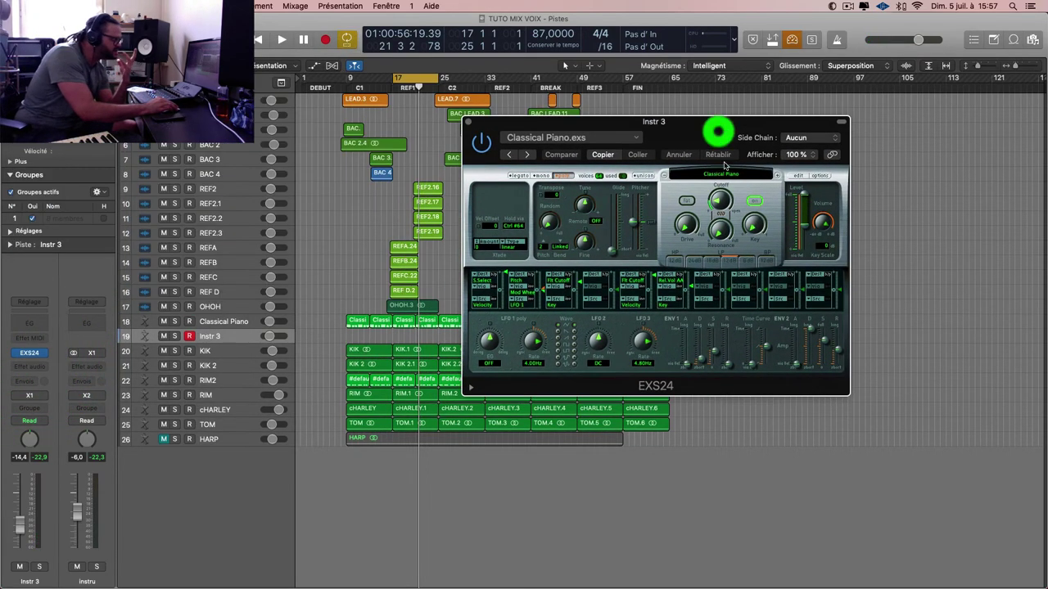
{"action": "left_click", "coordinate": [721, 174]}
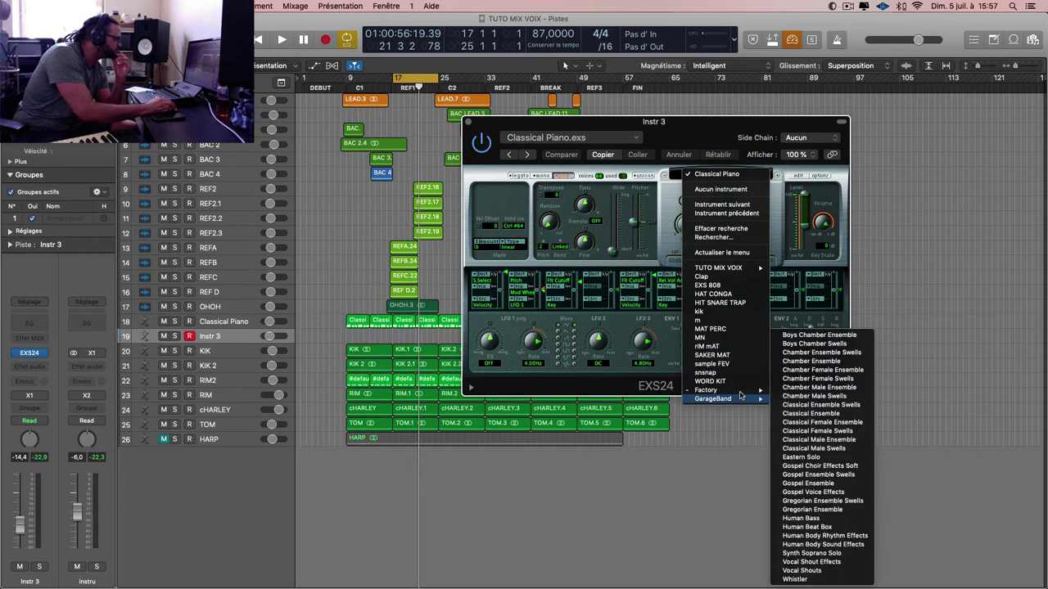
{"action": "mouse_move", "coordinate": [741, 392]}
{"action": "mouse_move", "coordinate": [831, 398]}
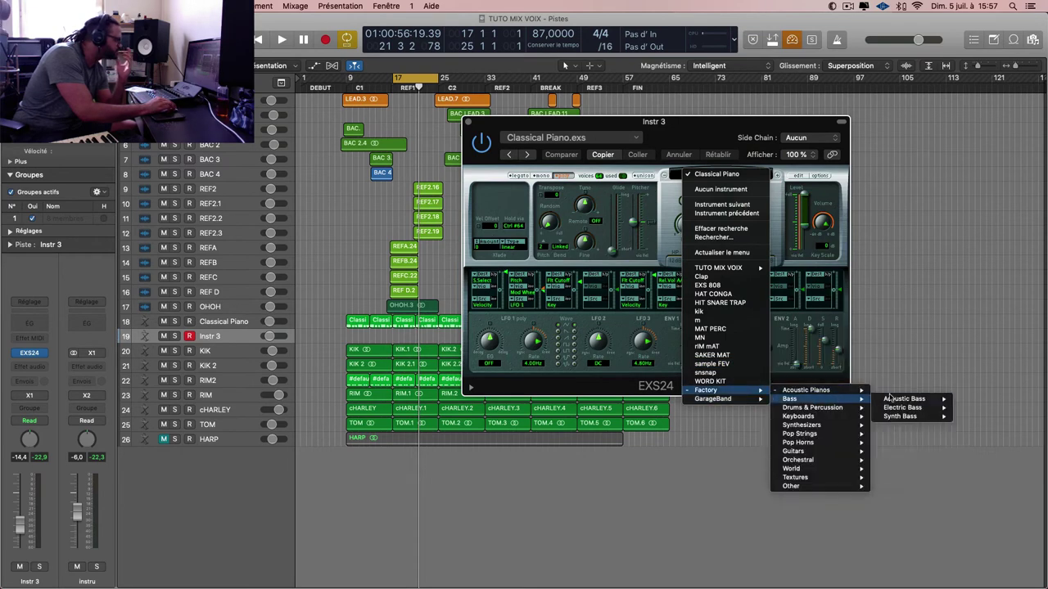
{"action": "mouse_move", "coordinate": [905, 398]}
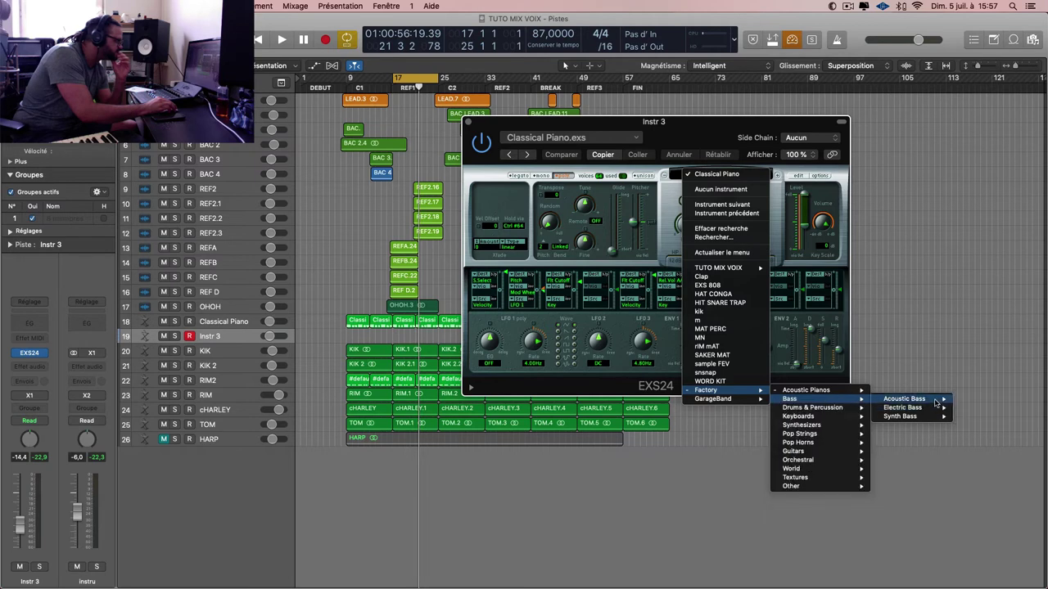
{"action": "left_click", "coordinate": [970, 398]}
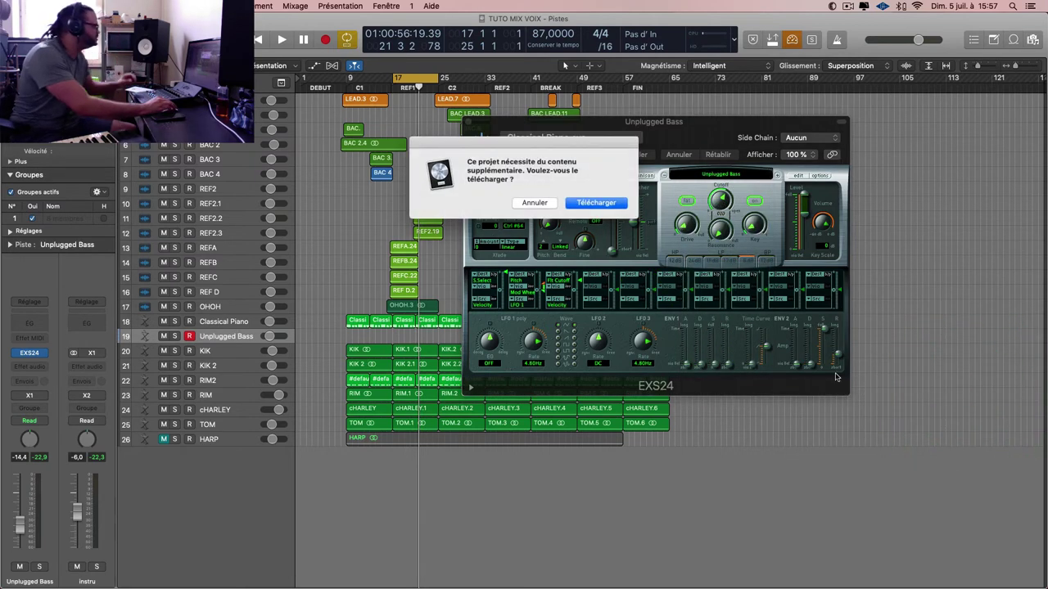
{"action": "left_click", "coordinate": [534, 203]}
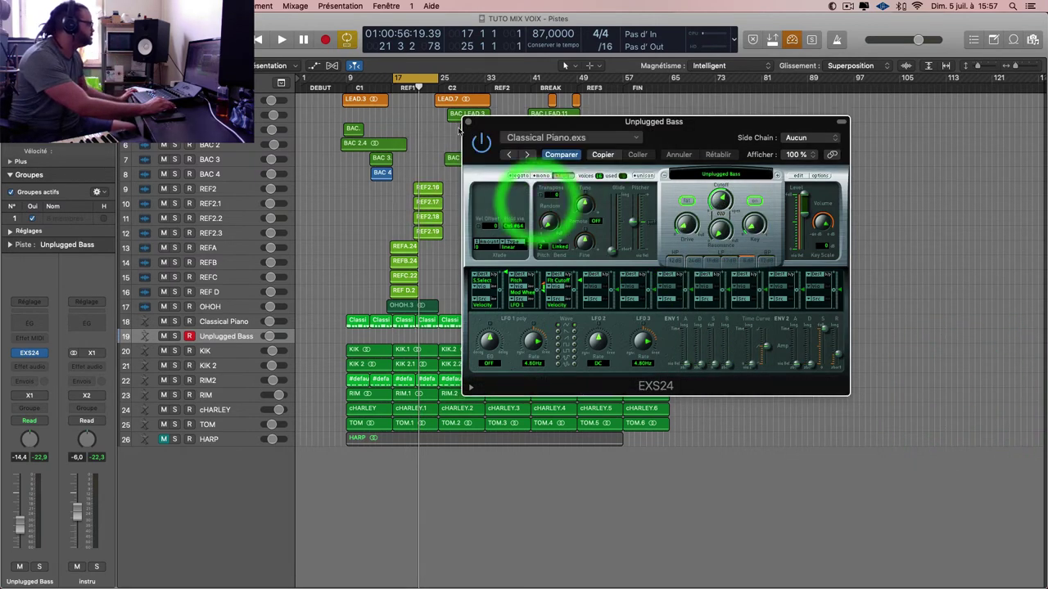
- Load the instrument m in EXS24, start playback and close the sampler window
{"action": "left_click", "coordinate": [719, 175]}
{"action": "left_click", "coordinate": [765, 311]}
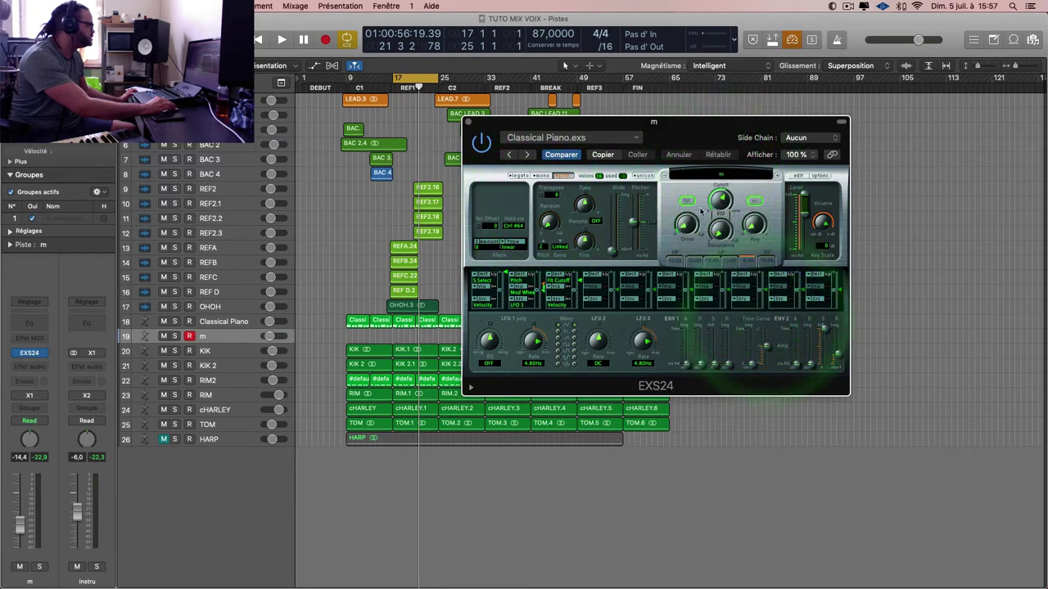
{"action": "key", "text": "space"}
{"action": "left_click", "coordinate": [467, 121]}
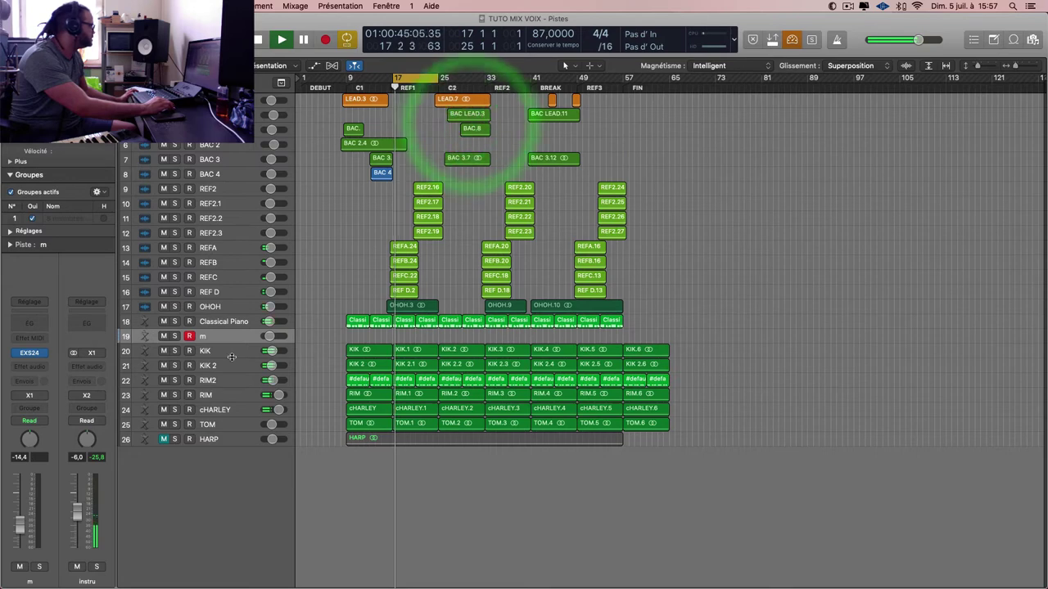
- Remove EXS24 from the new track and insert Alchemy as its instrument
{"action": "left_click", "coordinate": [40, 352]}
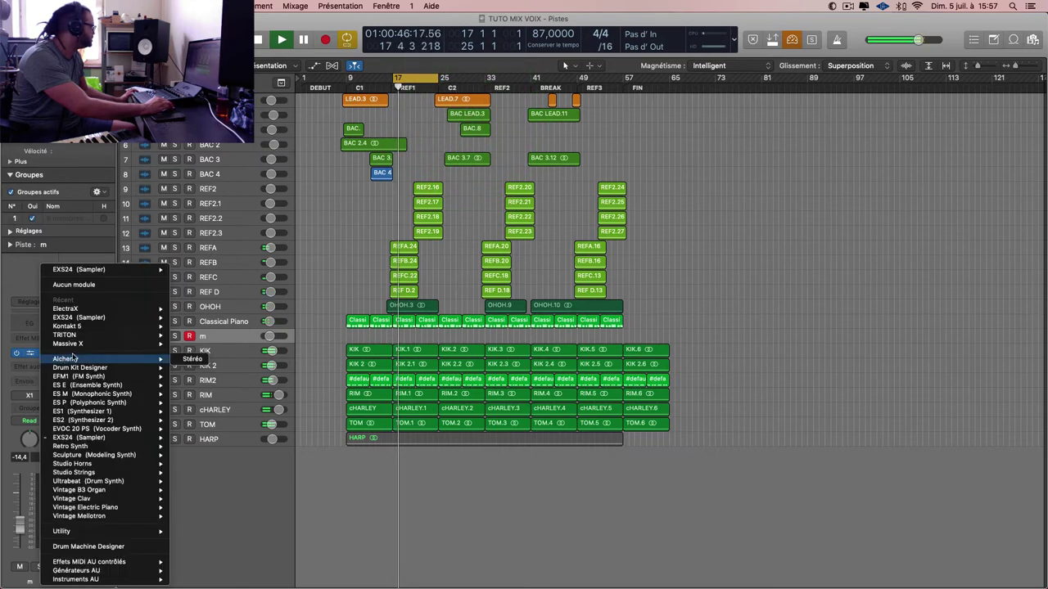
{"action": "left_click", "coordinate": [81, 285]}
{"action": "left_click", "coordinate": [43, 351]}
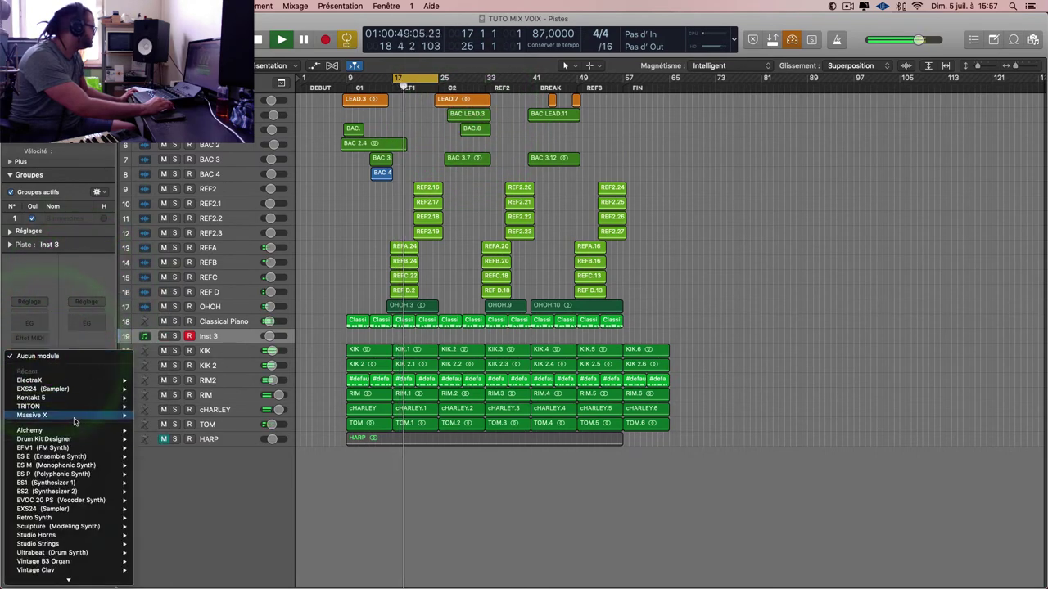
{"action": "mouse_move", "coordinate": [81, 431]}
{"action": "left_click", "coordinate": [159, 434]}
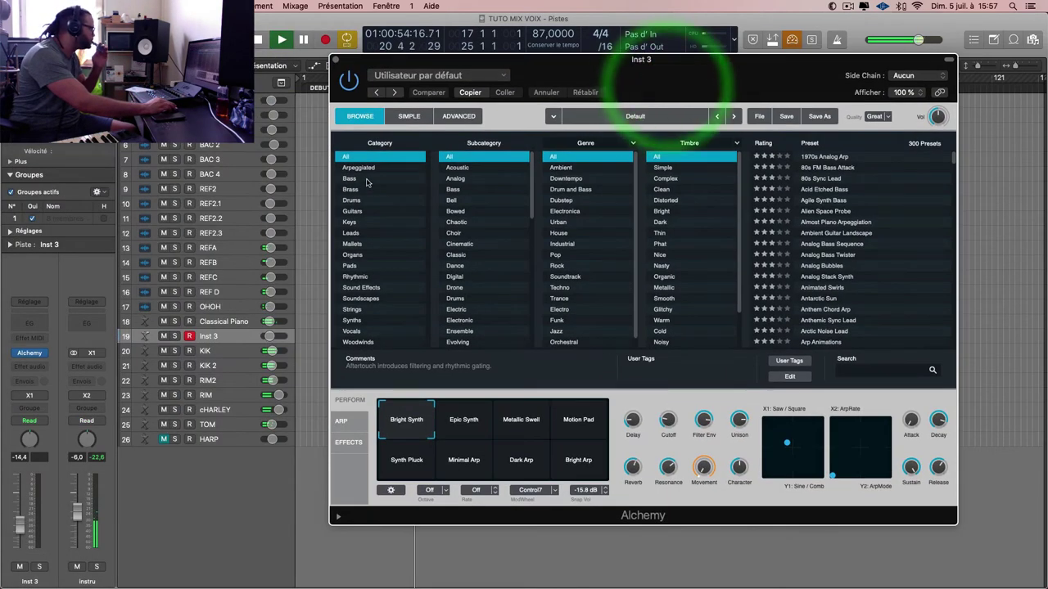
- Try the Alchemy bass presets 80s FM Bass Attack and Acid Etched Bass, and load Agile Synth Bass for playing along
{"action": "left_click", "coordinate": [368, 178]}
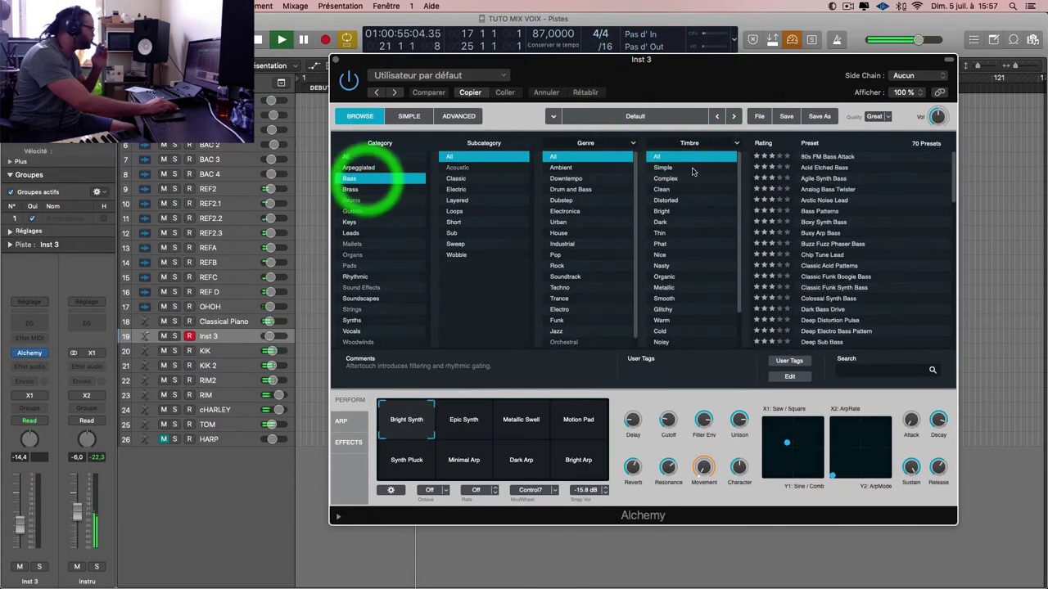
{"action": "left_click", "coordinate": [826, 157]}
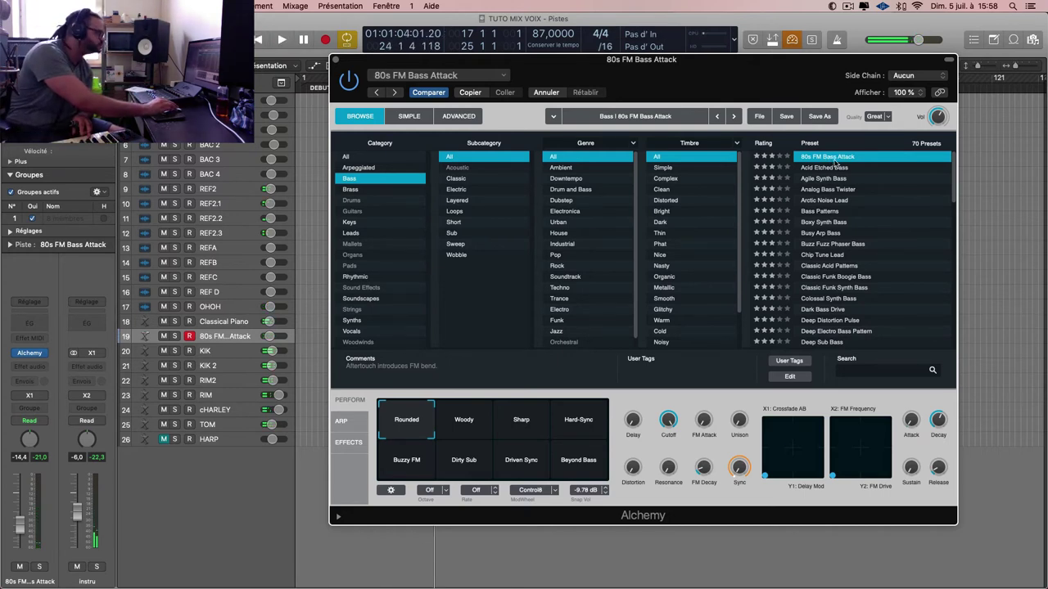
{"action": "left_click", "coordinate": [809, 168]}
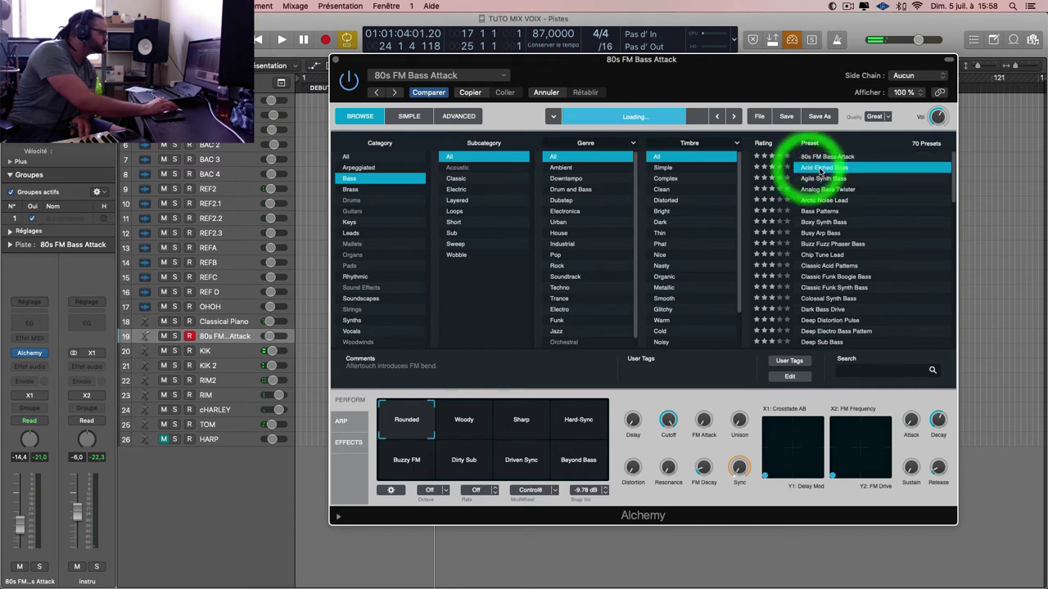
{"action": "left_click", "coordinate": [826, 179]}
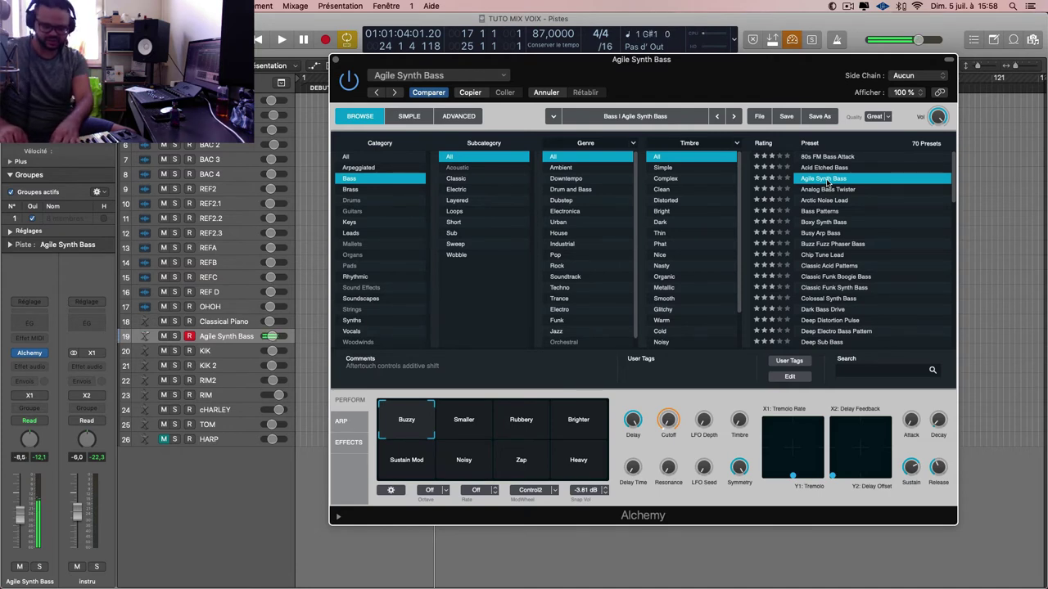
{"action": "key", "text": "space"}
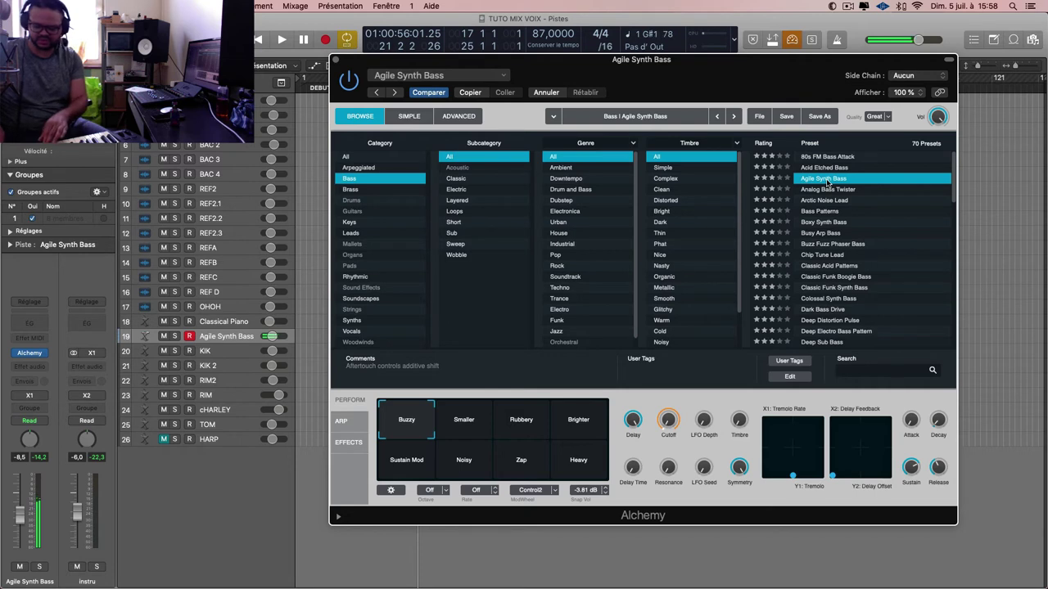
- Close Alchemy and record a bass part on the Agile Synth Bass track over REF1, bars 17 to 25
{"action": "key", "text": "space"}
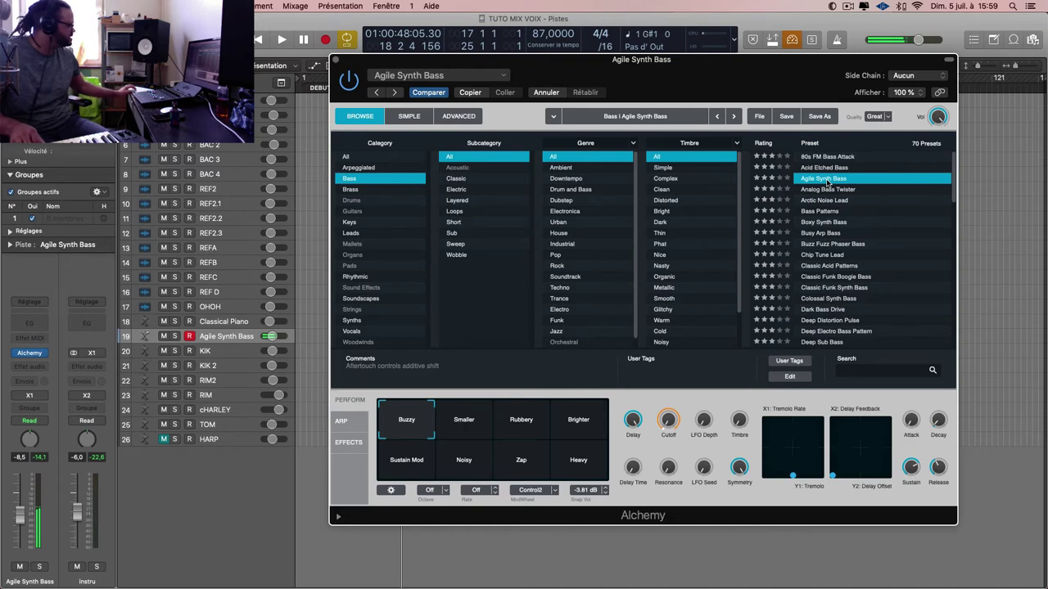
{"action": "key", "text": "super+w"}
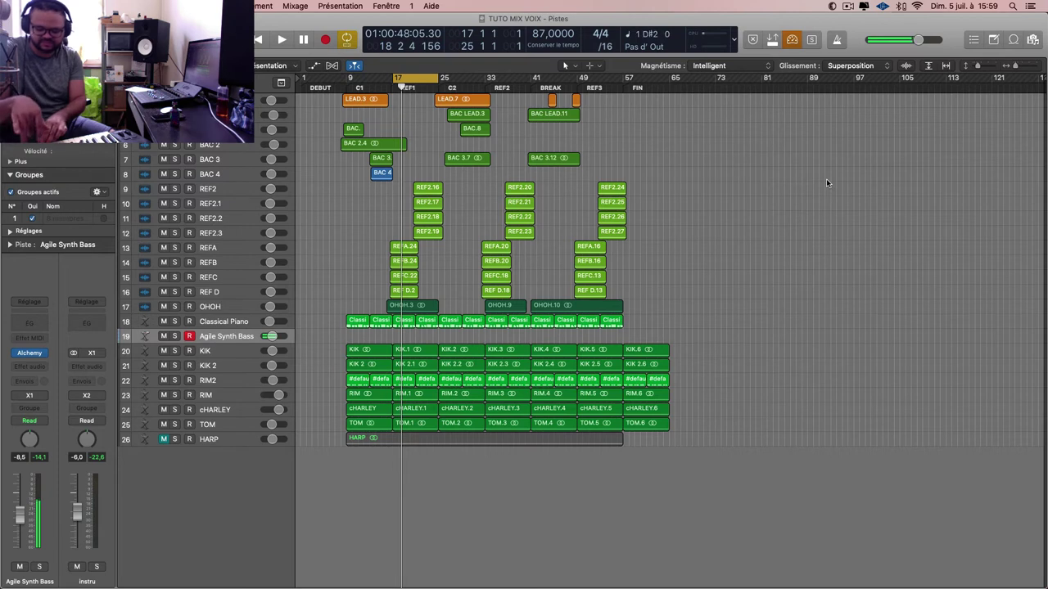
{"action": "key", "text": "r"}
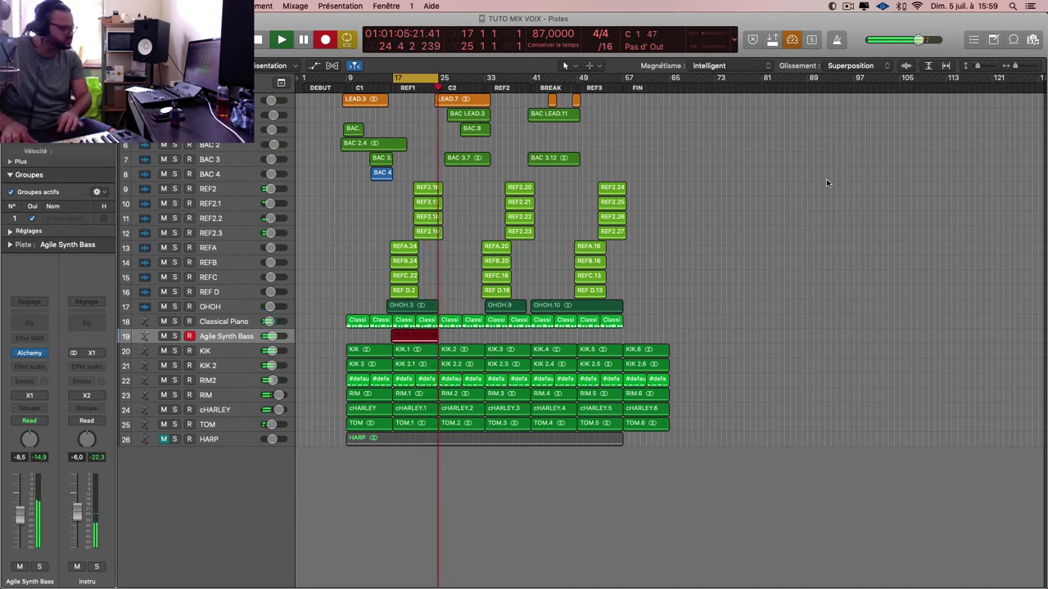
{"action": "key", "text": "space"}
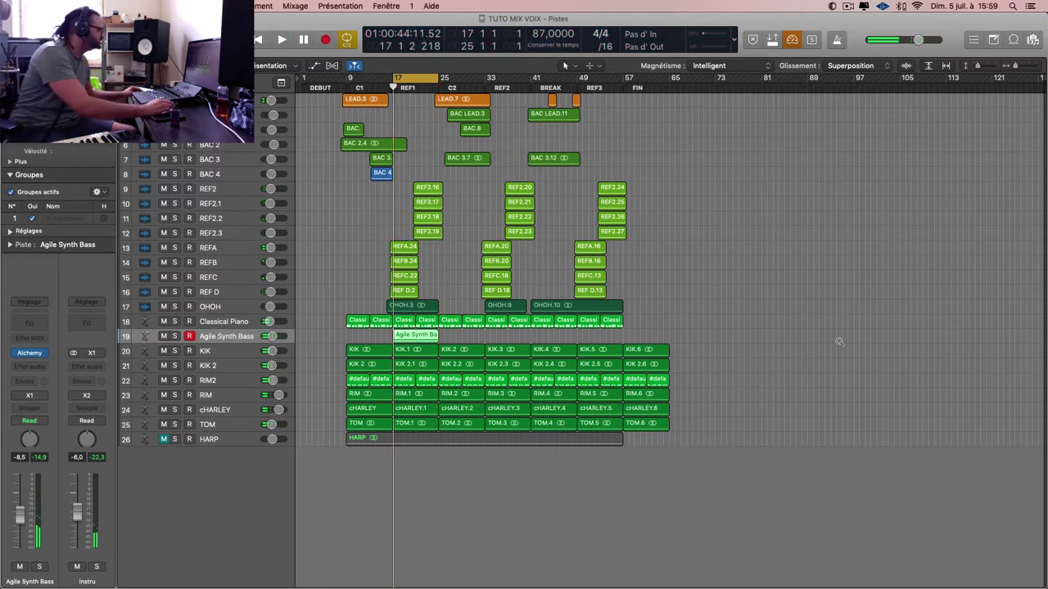
- Examine the recorded Agile Synth Bass region up close and play it back from the start of REF1
{"action": "key", "text": "super+Right"}
{"action": "key", "text": "super+Right"}
{"action": "key", "text": "super+Right"}
{"action": "key", "text": "super+Down"}
{"action": "key", "text": "super+Down"}
{"action": "key", "text": "super+Down"}
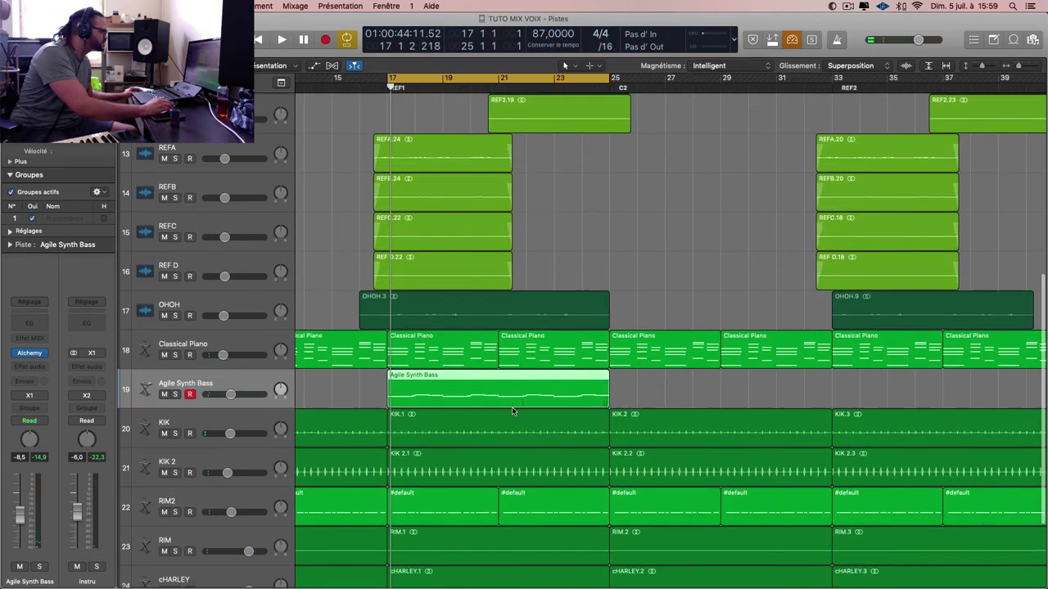
{"action": "left_click", "coordinate": [526, 394]}
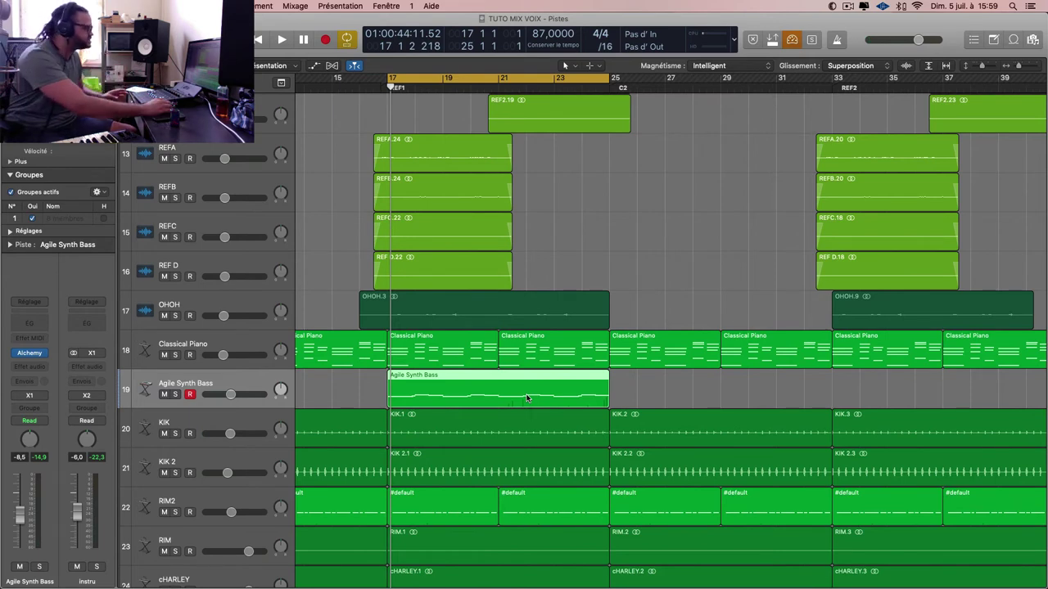
{"action": "right_click", "coordinate": [515, 397]}
{"action": "left_click", "coordinate": [619, 374]}
{"action": "left_click", "coordinate": [565, 382]}
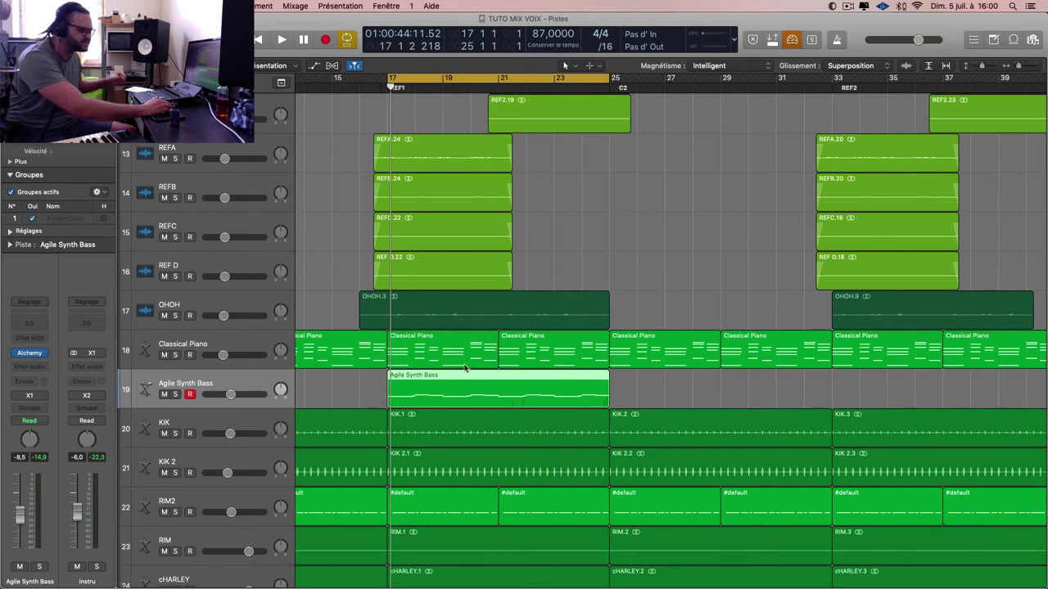
{"action": "key", "text": "space"}
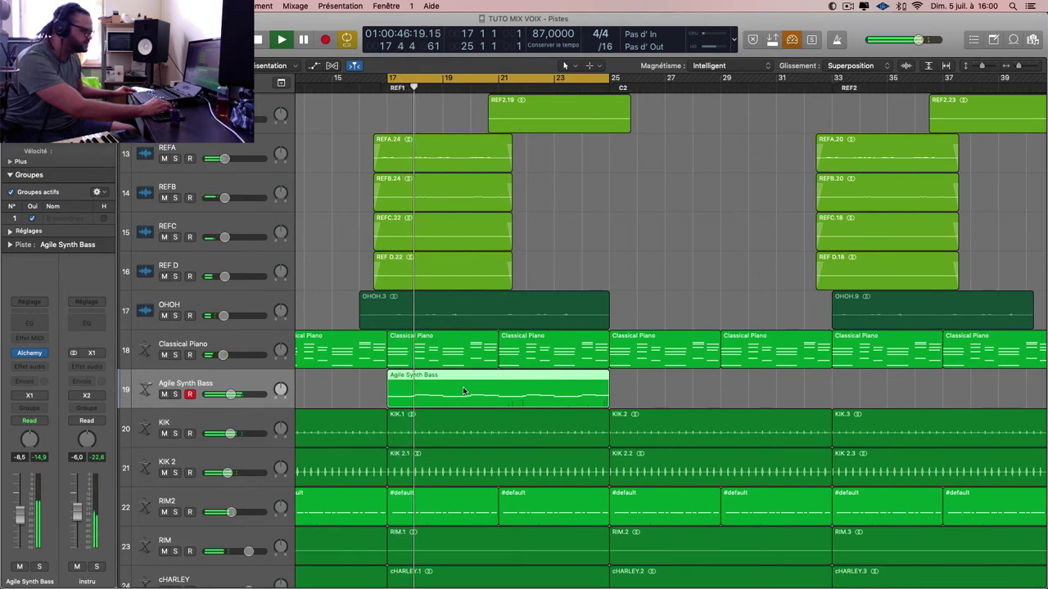
- Bounce the Agile Synth Bass region in place to a new audio track named BASS
{"action": "right_click", "coordinate": [475, 394]}
{"action": "left_click", "coordinate": [509, 394]}
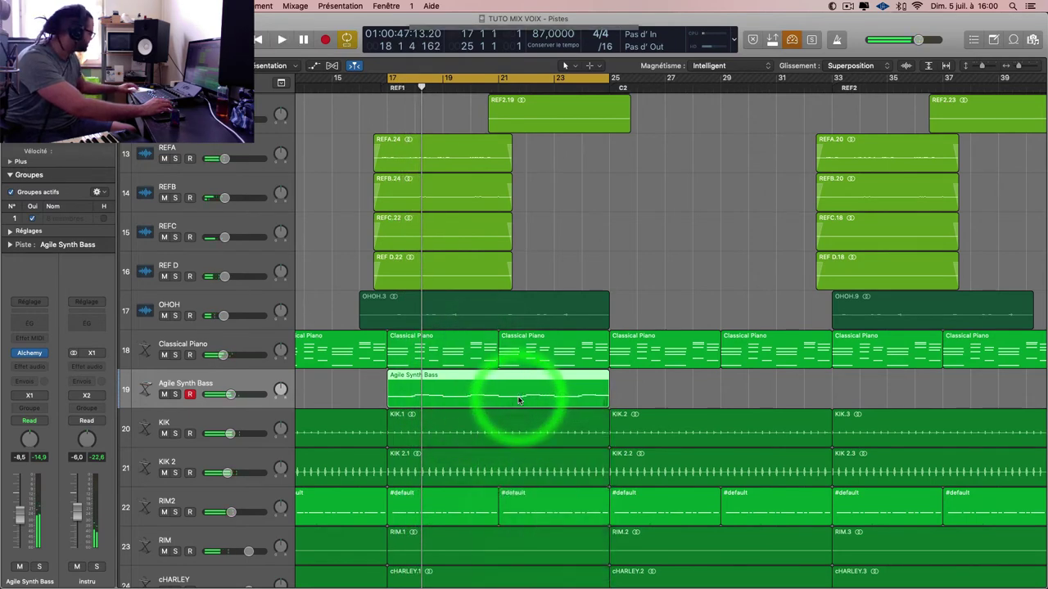
{"action": "type", "text": "BASS"}
{"action": "key", "text": "Return"}
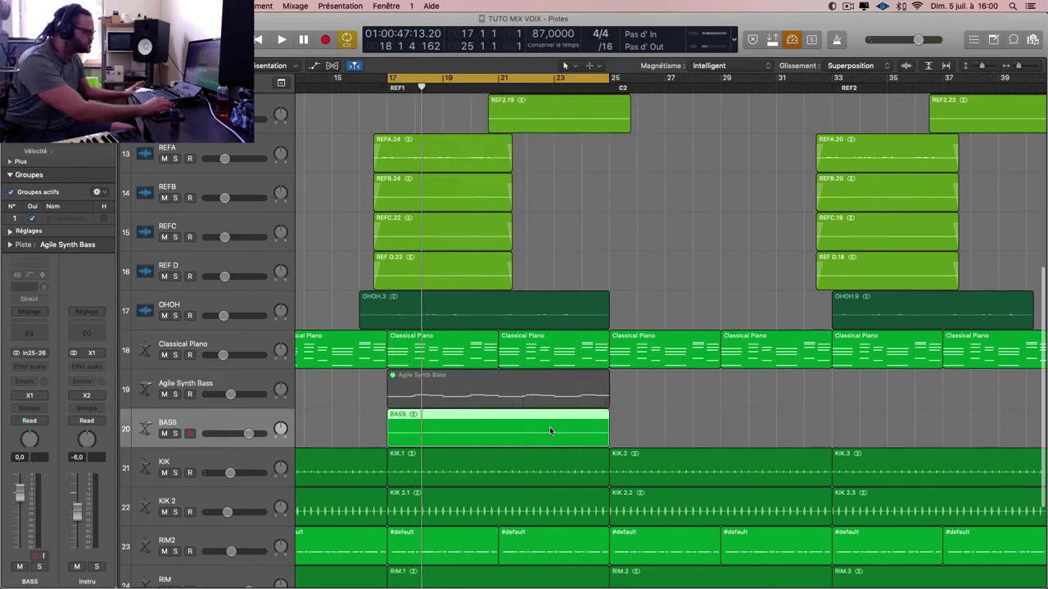
- Solo the BASS track during playback, lower its volume to -7.0 dB and turn its solo off
{"action": "scroll", "coordinate": [549, 426], "scroll_direction": "down", "scroll_amount": 4}
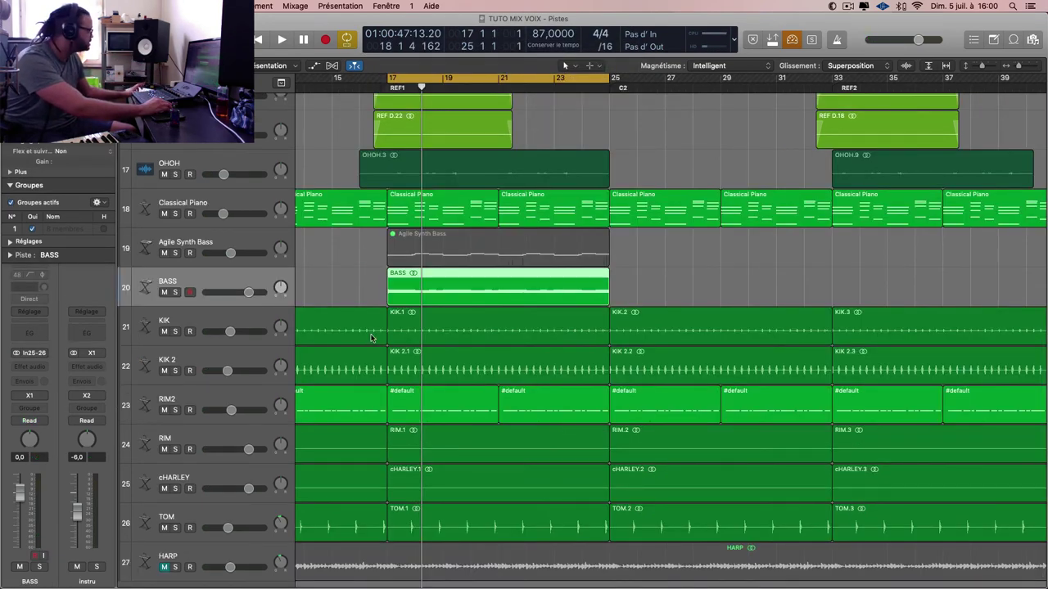
{"action": "key", "text": "space"}
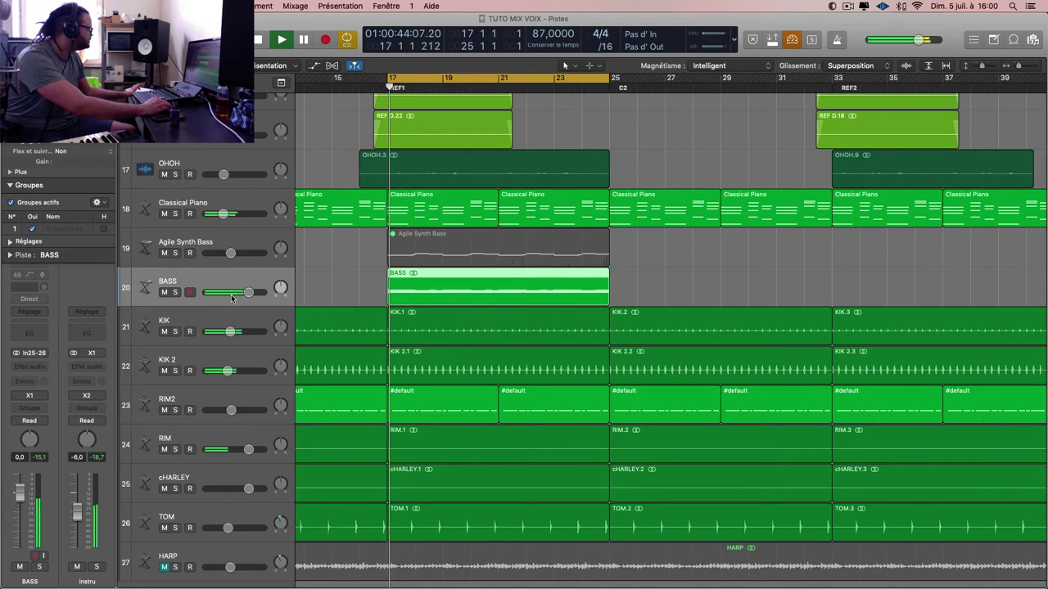
{"action": "left_click", "coordinate": [175, 292]}
{"action": "key", "text": "super+Down"}
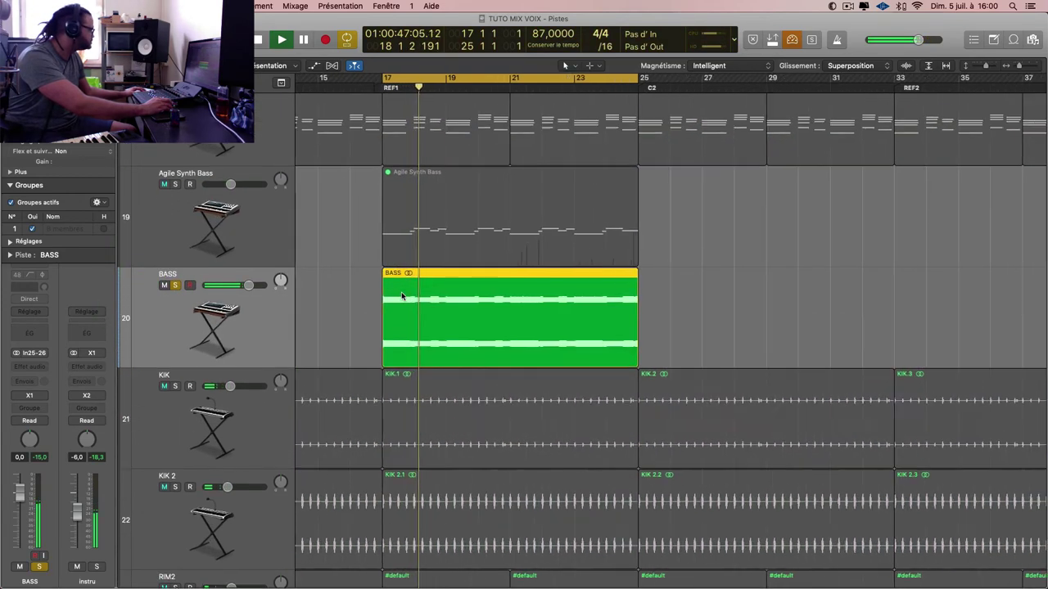
{"action": "left_click_drag", "start_coordinate": [248, 285], "coordinate": [187, 293]}
{"action": "left_click", "coordinate": [175, 286]}
{"action": "key", "text": "super+Up"}
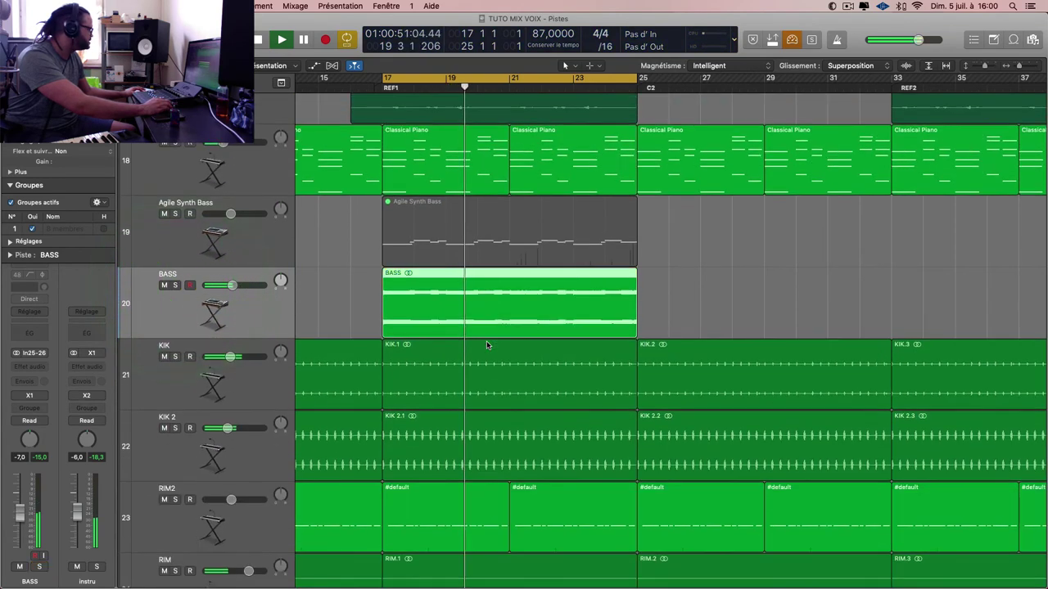
- Mute the Classical Piano track and delete the original Agile Synth Bass region that was bounced
{"action": "left_click", "coordinate": [164, 239]}
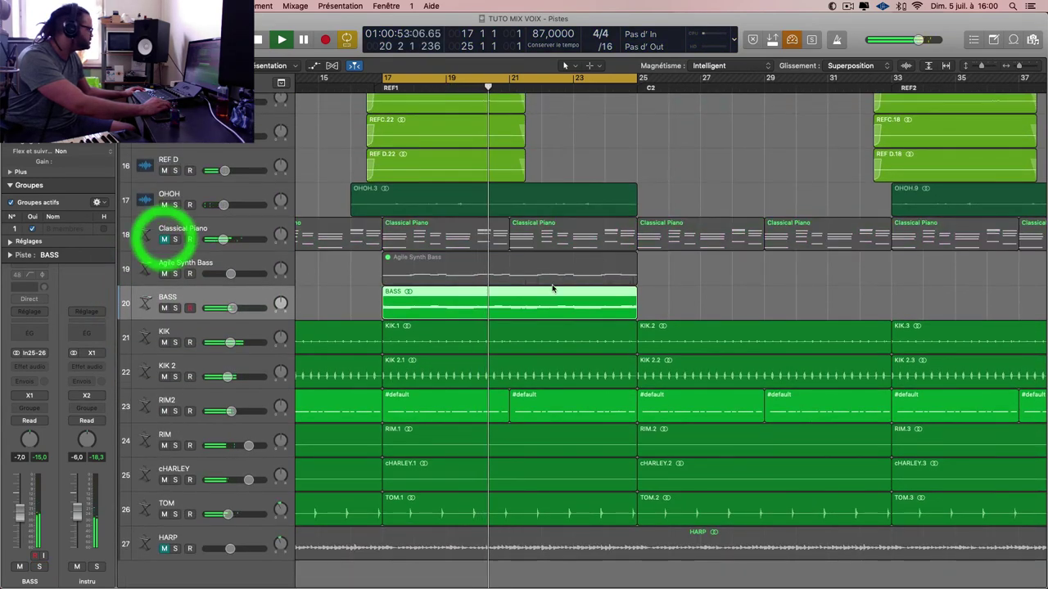
{"action": "key", "text": "super+Left"}
{"action": "left_click", "coordinate": [514, 272]}
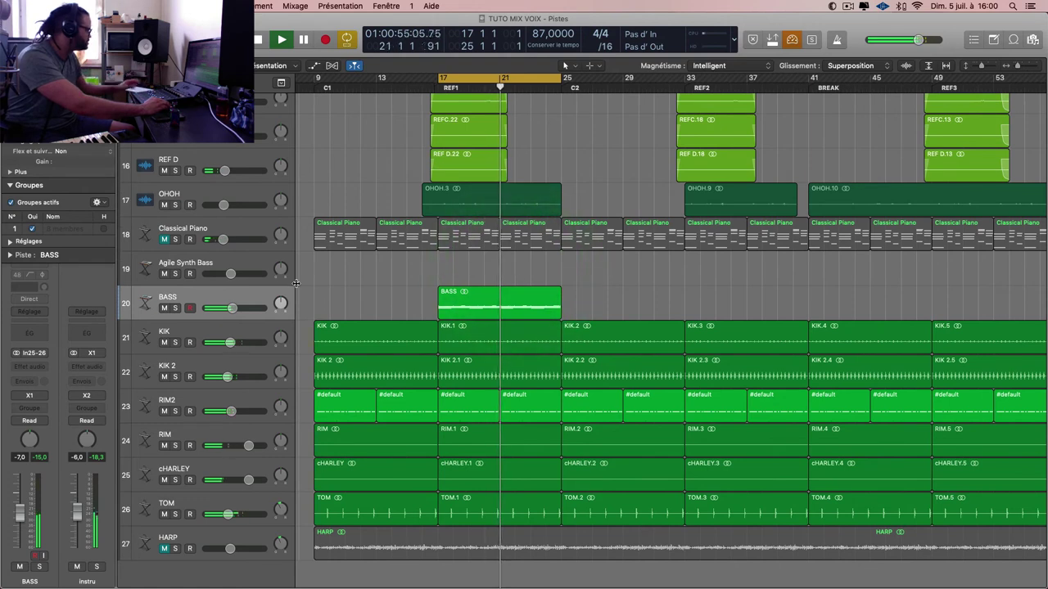
- Reopen Alchemy on the Agile Synth Bass track and try the Anthemic Sync Lead preset from the Leads category
{"action": "left_click", "coordinate": [257, 265]}
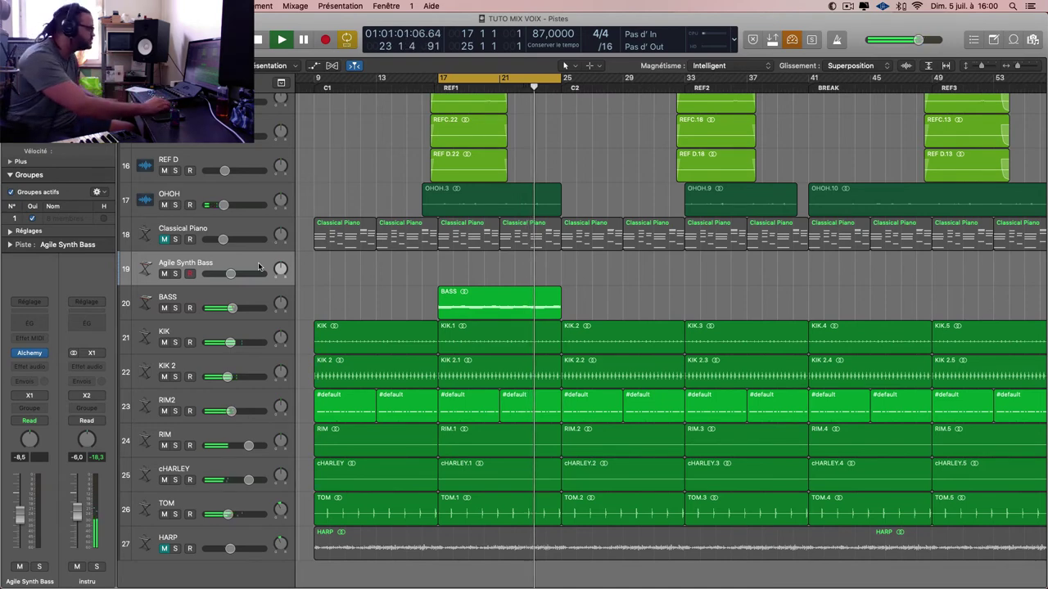
{"action": "left_click", "coordinate": [29, 353]}
{"action": "left_click", "coordinate": [211, 295]}
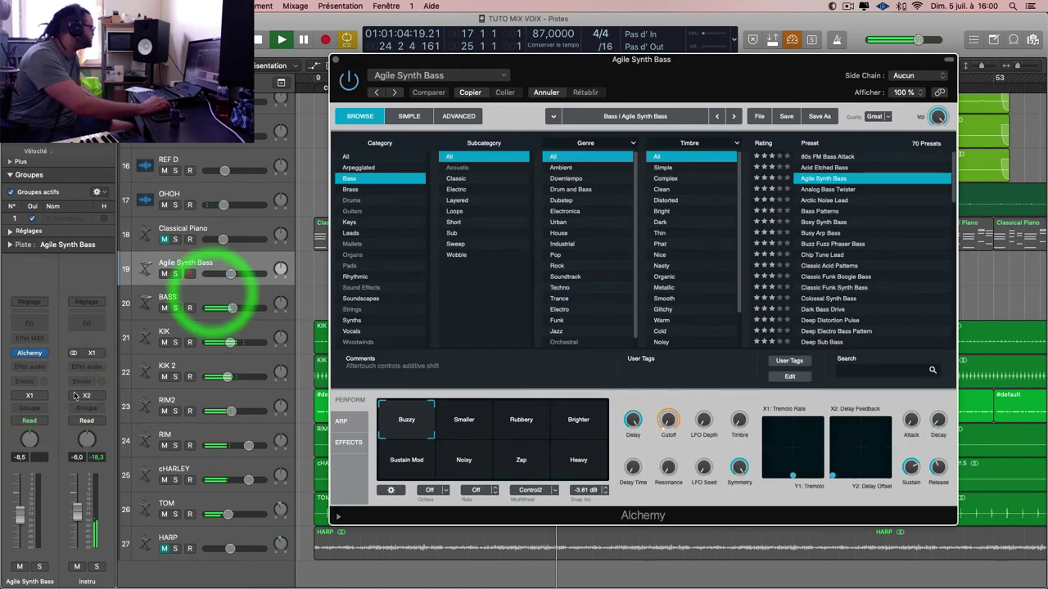
{"action": "left_click", "coordinate": [246, 265]}
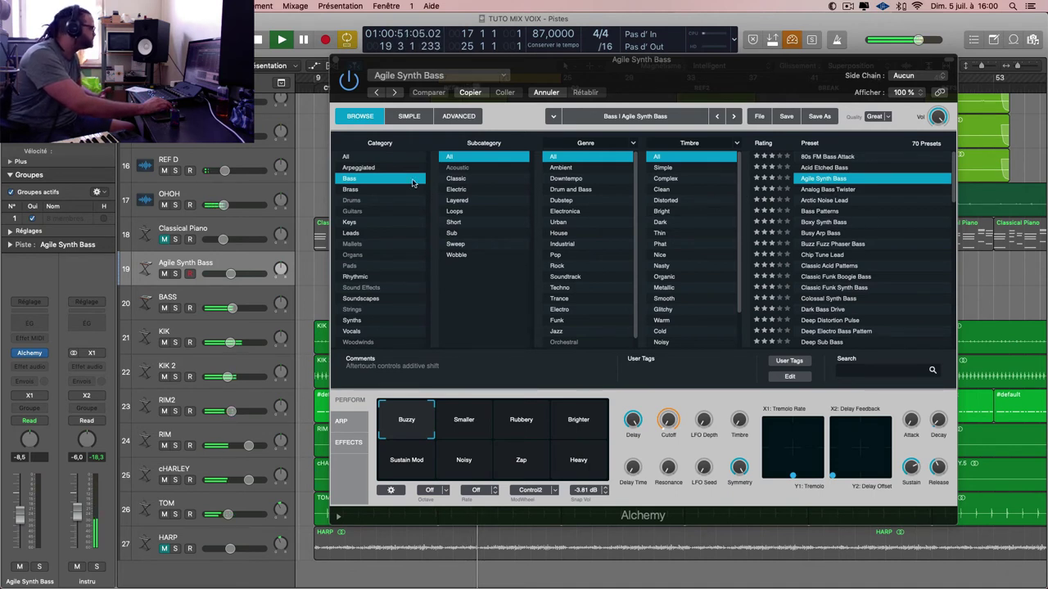
{"action": "left_click", "coordinate": [365, 190]}
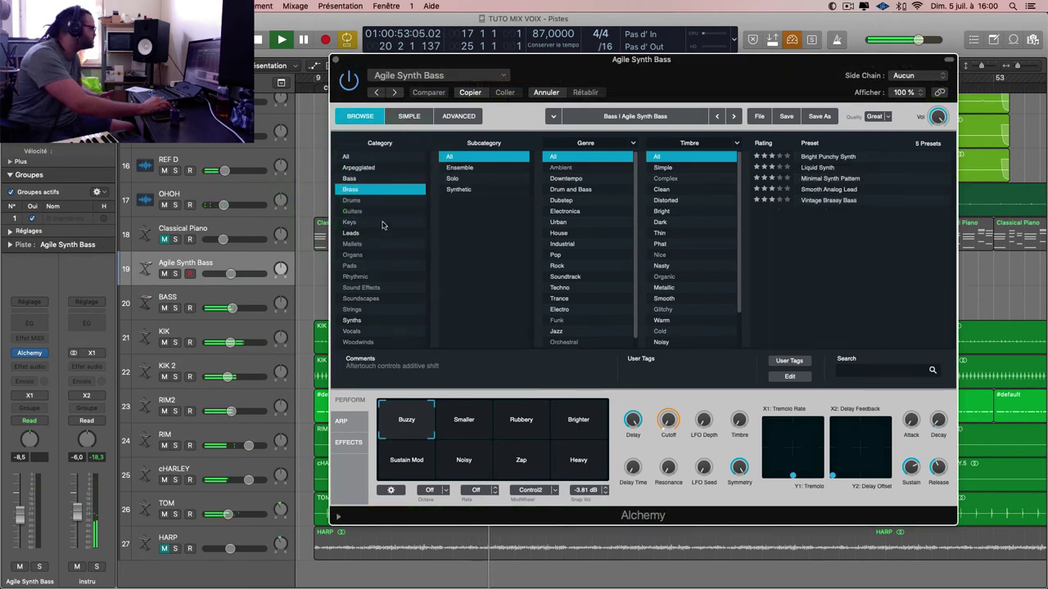
{"action": "left_click", "coordinate": [358, 233]}
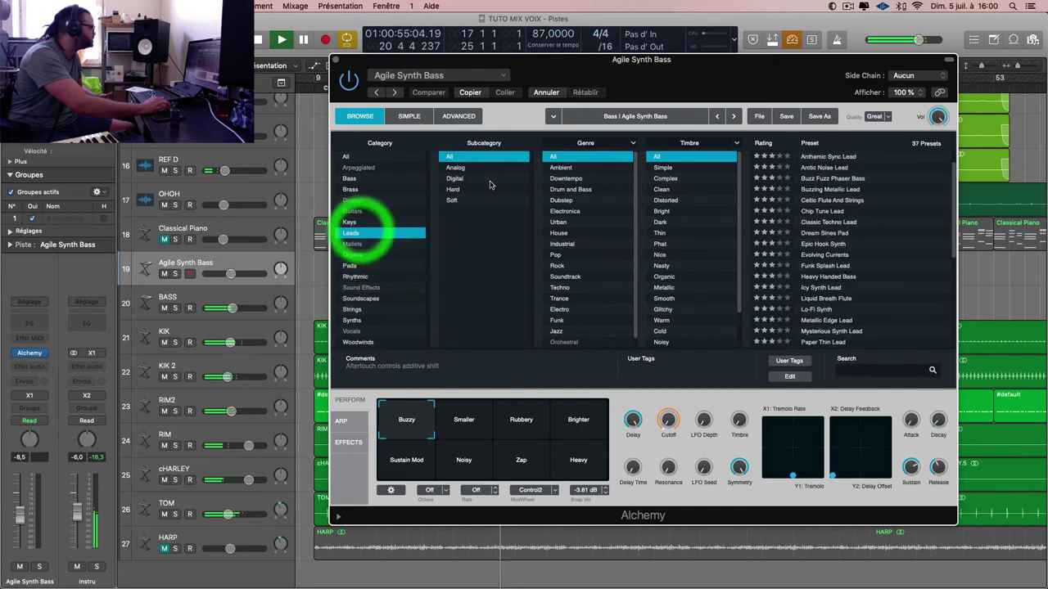
{"action": "left_click", "coordinate": [841, 157]}
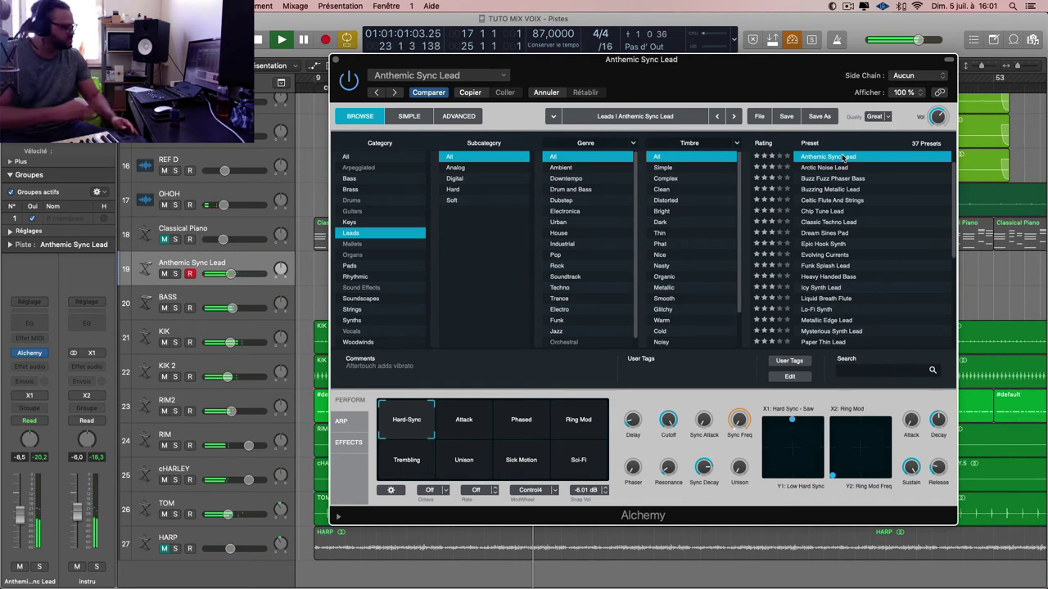
- Try further Leads presets, including Arctic Noise Lead, Buzz Fuzz Phaser Bass, Chip Tune Lead and Classic Techno Lead, and load Heavy Handed Bass
{"action": "left_click", "coordinate": [859, 167]}
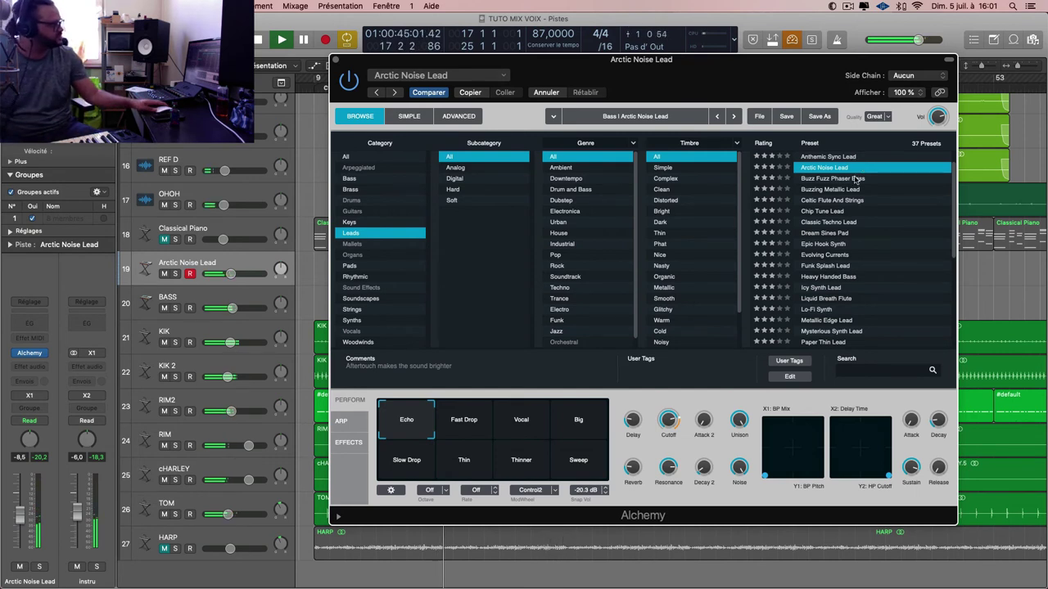
{"action": "left_click", "coordinate": [856, 178]}
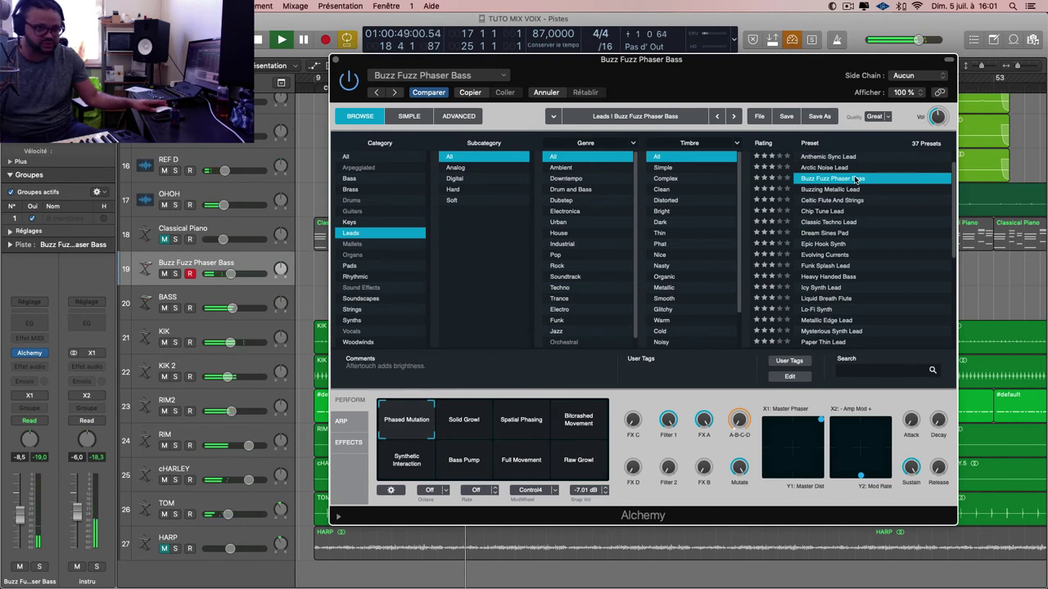
{"action": "left_click", "coordinate": [855, 177]}
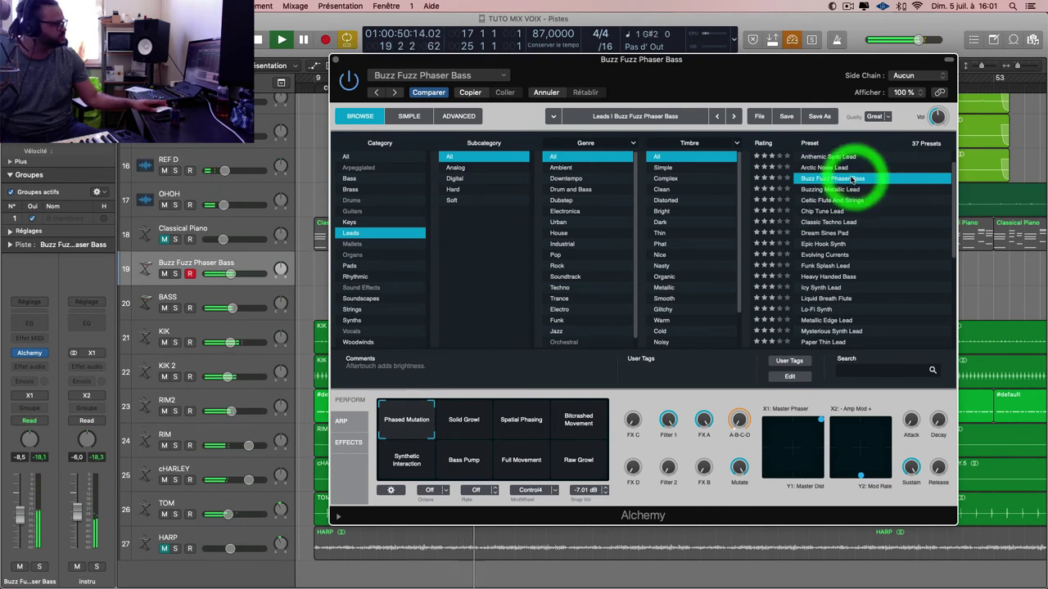
{"action": "left_click", "coordinate": [735, 117]}
{"action": "left_click", "coordinate": [735, 116]}
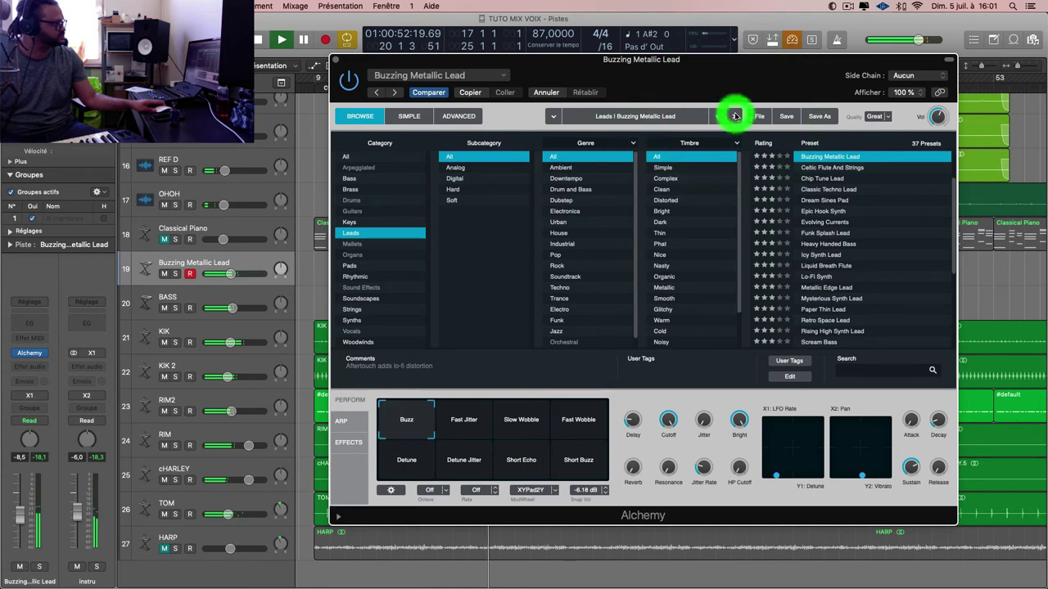
{"action": "left_click", "coordinate": [735, 116]}
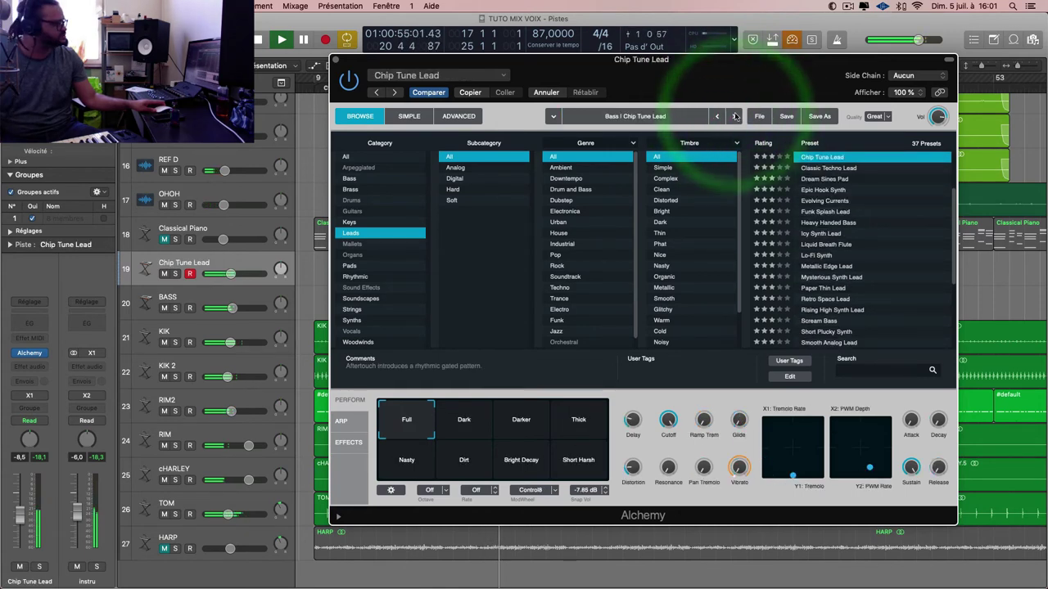
{"action": "left_click", "coordinate": [735, 116]}
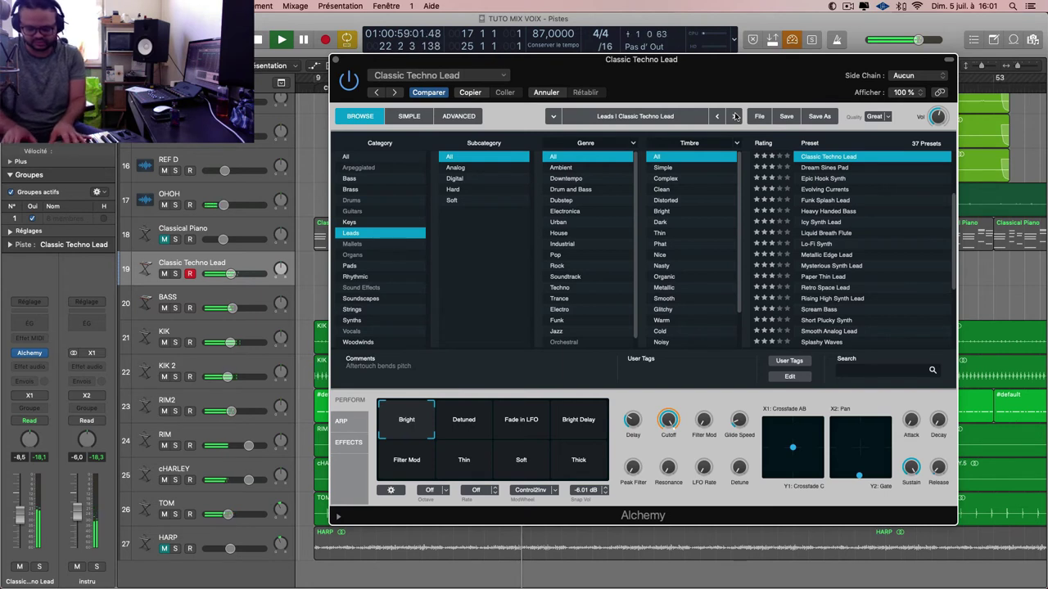
{"action": "left_click", "coordinate": [829, 213]}
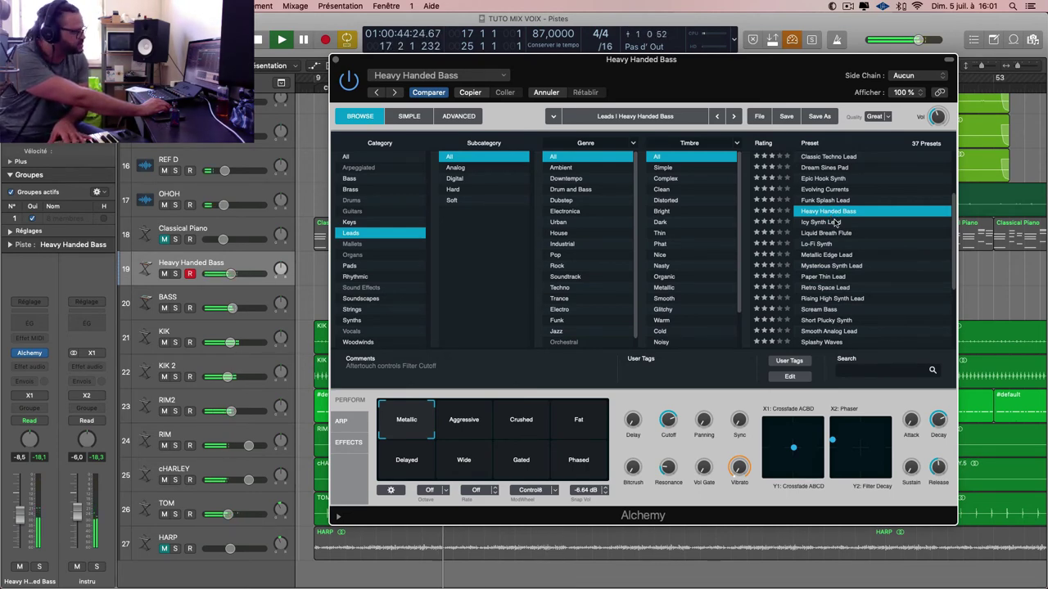
- Select the LEAD vocal track and unmute its Voix output bus
{"action": "scroll", "coordinate": [202, 143], "scroll_direction": "up", "scroll_amount": 3}
{"action": "scroll", "coordinate": [202, 142], "scroll_direction": "up", "scroll_amount": 9}
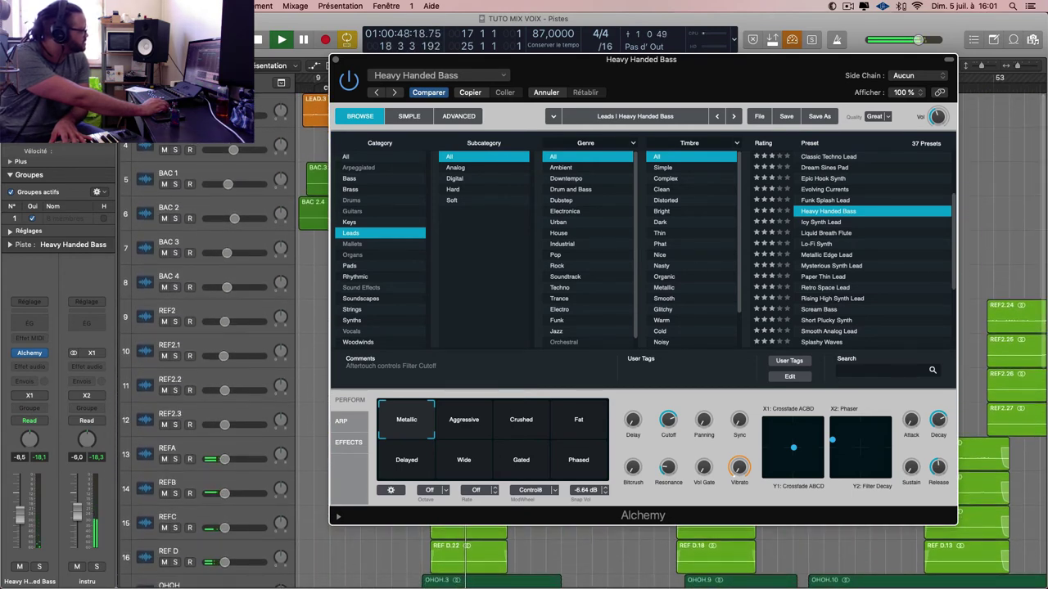
{"action": "left_click", "coordinate": [202, 147]}
{"action": "left_click", "coordinate": [78, 561]}
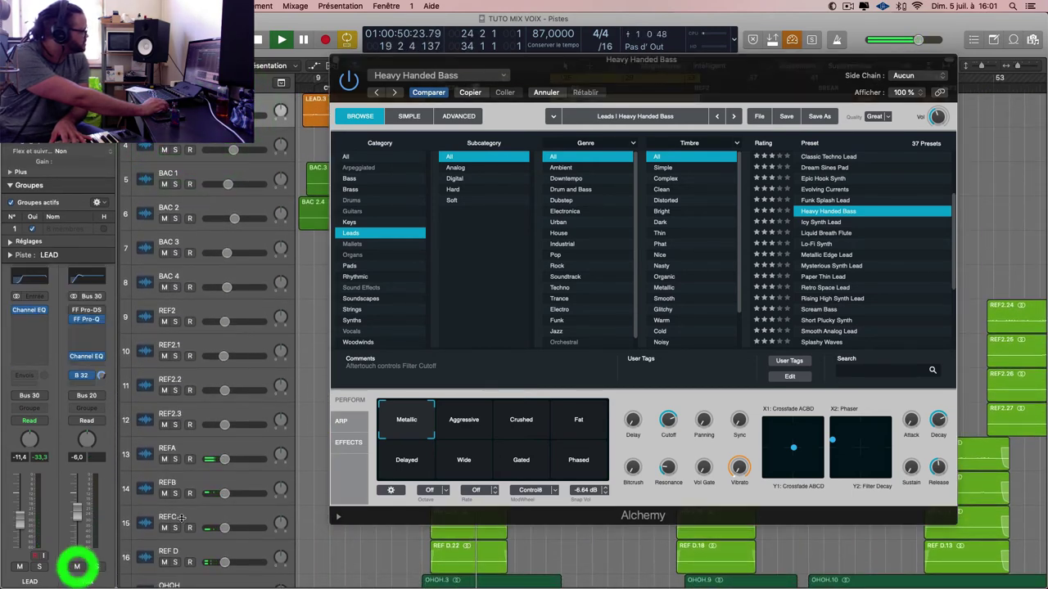
- Reselect the Heavy Handed Bass track for playing along and reposition the Alchemy window clear of the track list
{"action": "scroll", "coordinate": [221, 451], "scroll_direction": "down", "scroll_amount": 6}
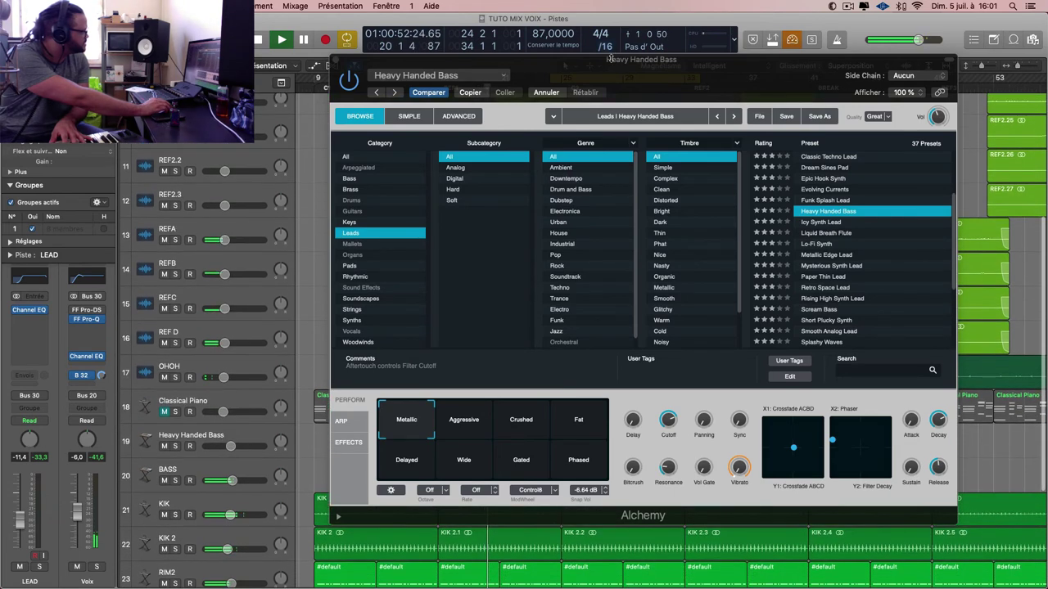
{"action": "left_click_drag", "start_coordinate": [613, 59], "coordinate": [900, 46]}
{"action": "left_click", "coordinate": [265, 433]}
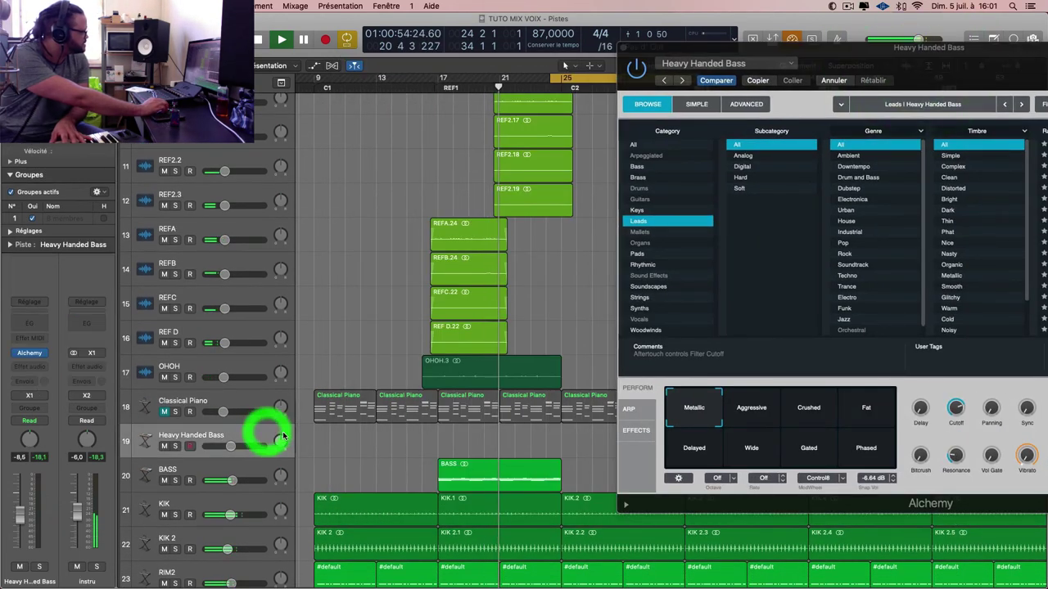
{"action": "left_click_drag", "start_coordinate": [944, 71], "coordinate": [752, 57]}
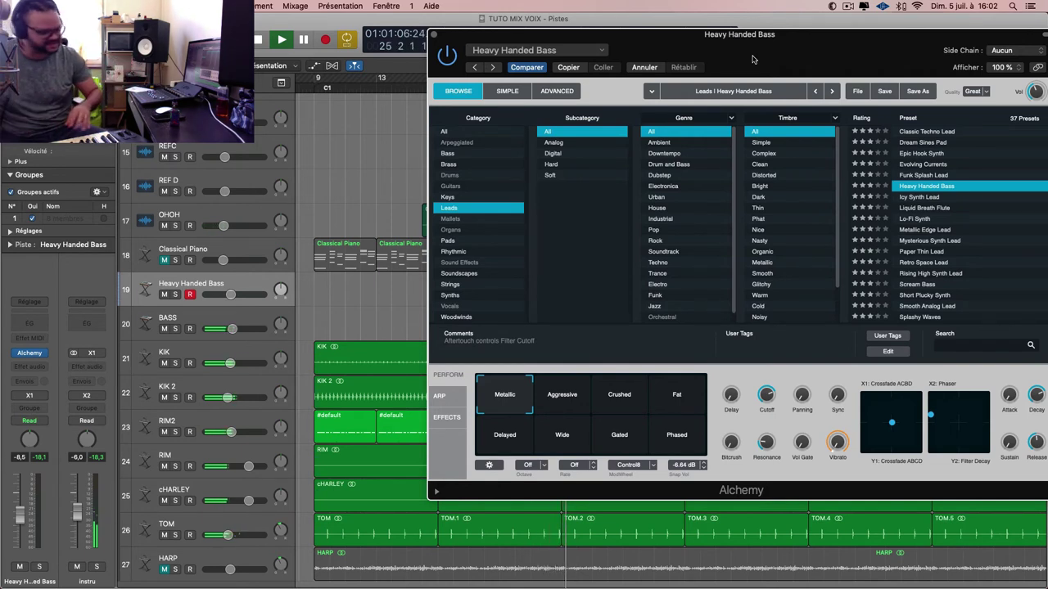
- Close Alchemy and set the playback cycle to the BASS region, bars 17 to 25
{"action": "key", "text": "super+w"}
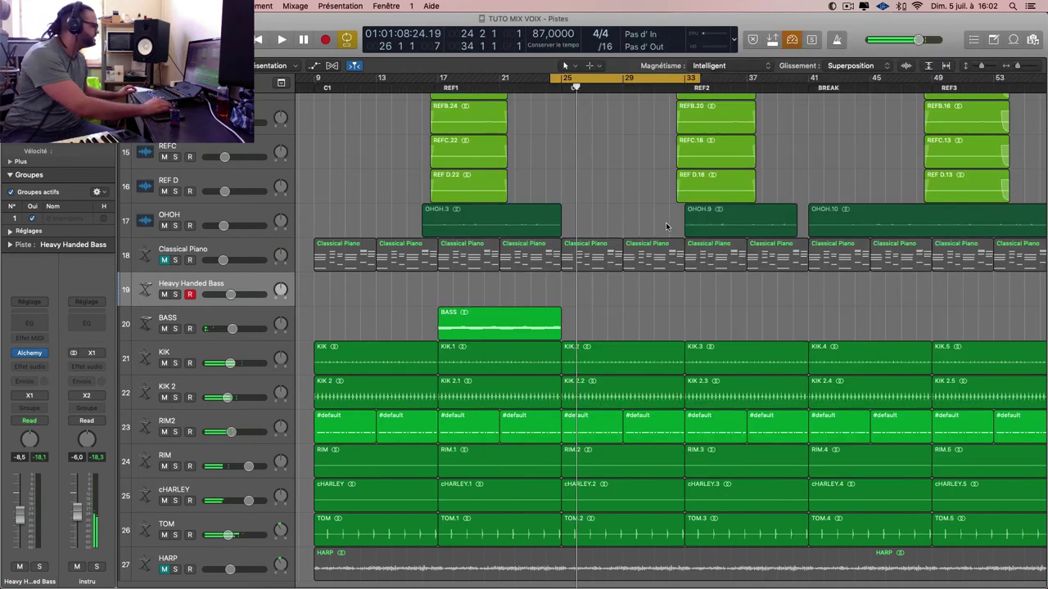
{"action": "left_click", "coordinate": [505, 329]}
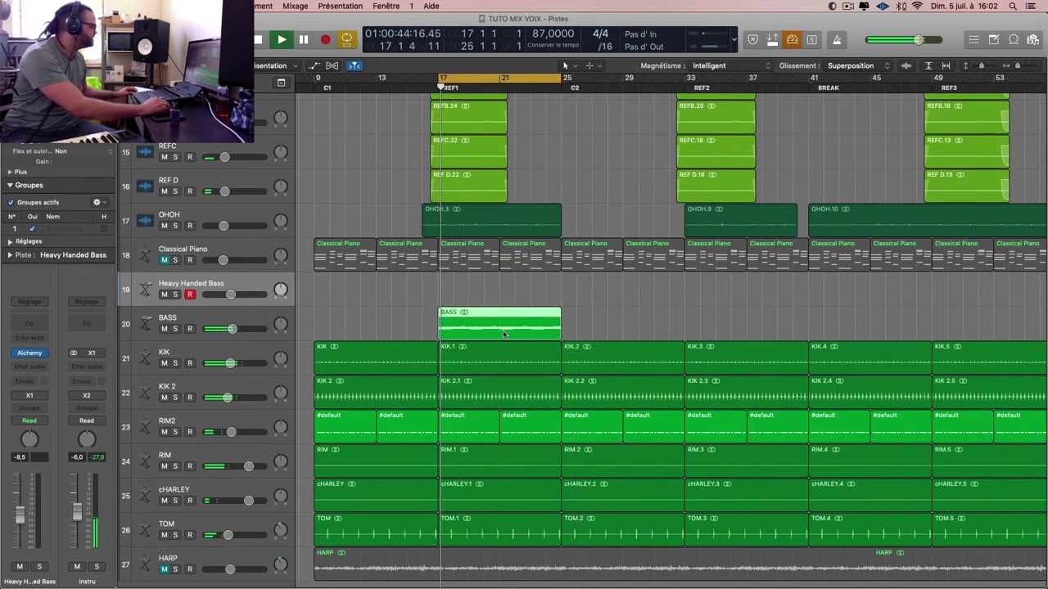
- Copy the BASS region from REF1 to REF2 and REF3, and set the cycle range to bars 17–25
{"action": "left_click_drag", "start_coordinate": [502, 334], "coordinate": [997, 335]}
{"action": "key", "text": "alt"}
{"action": "key", "text": "super+Left"}
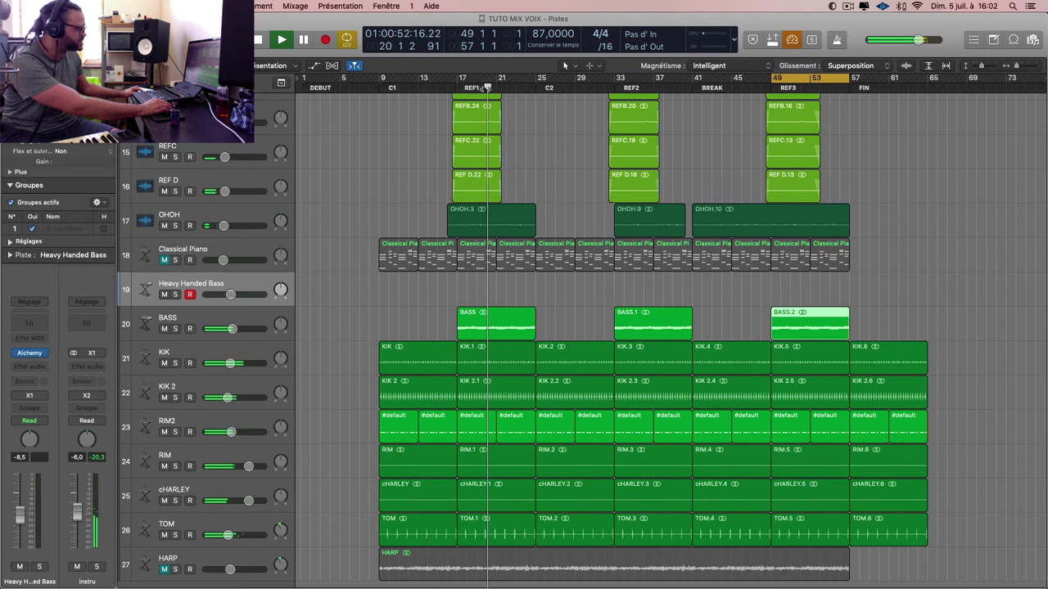
{"action": "left_click_drag", "start_coordinate": [460, 82], "coordinate": [551, 114]}
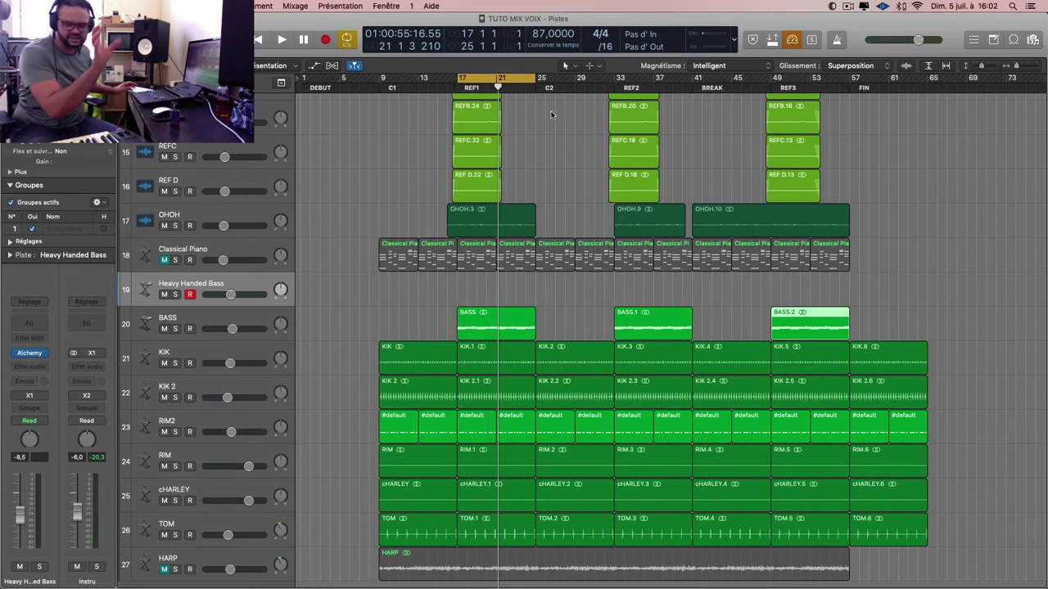
- Audition Alchemy lead presets from Icy Synth Lead through Mysterious Synth Lead and load Paper Thin Lead on track 19
{"action": "key", "text": "v"}
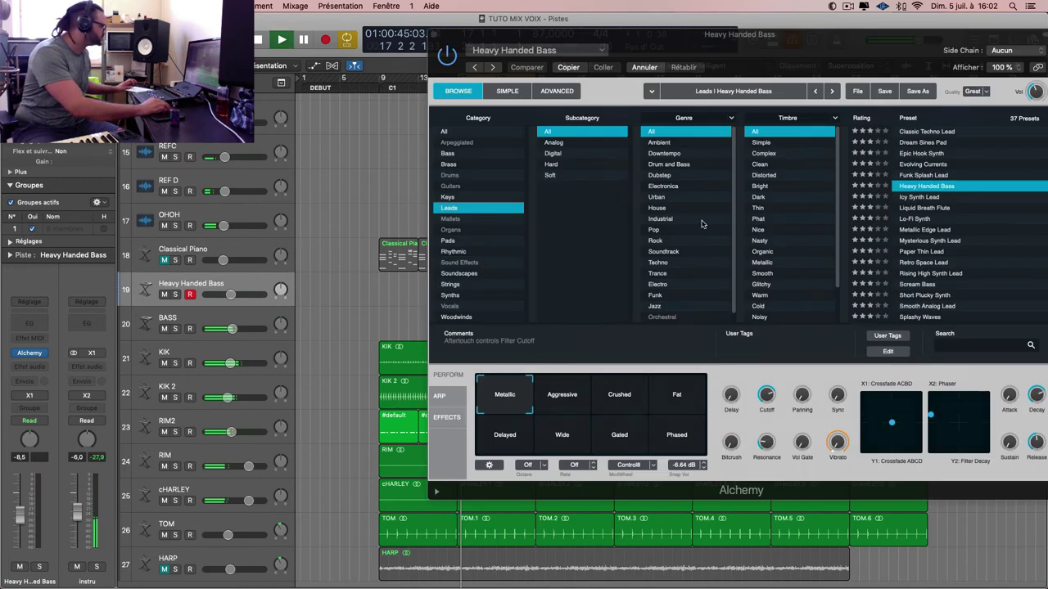
{"action": "left_click", "coordinate": [931, 199]}
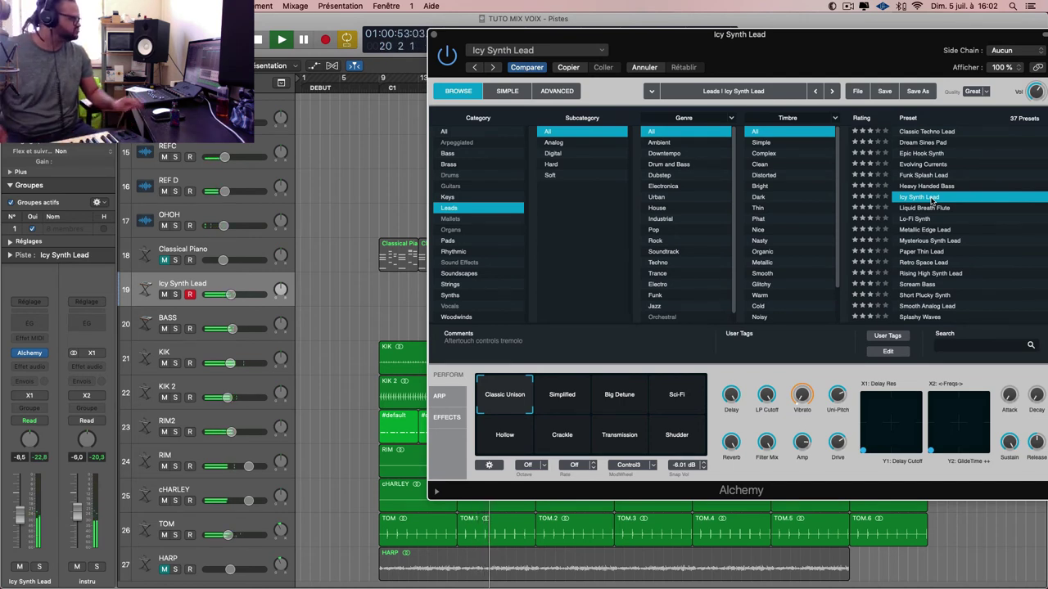
{"action": "left_click", "coordinate": [936, 210]}
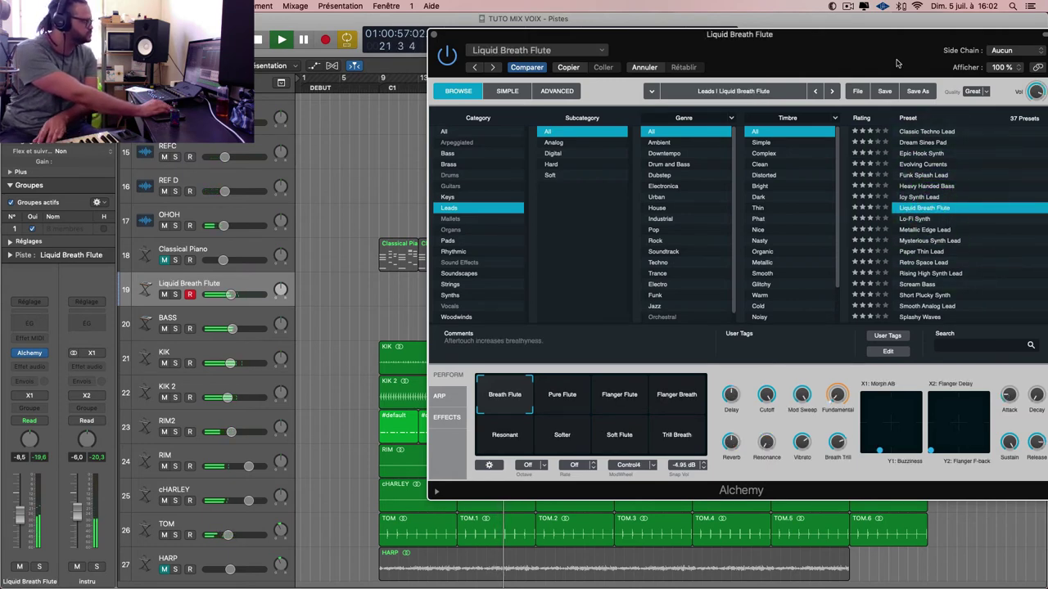
{"action": "left_click_drag", "start_coordinate": [895, 61], "coordinate": [789, 51]}
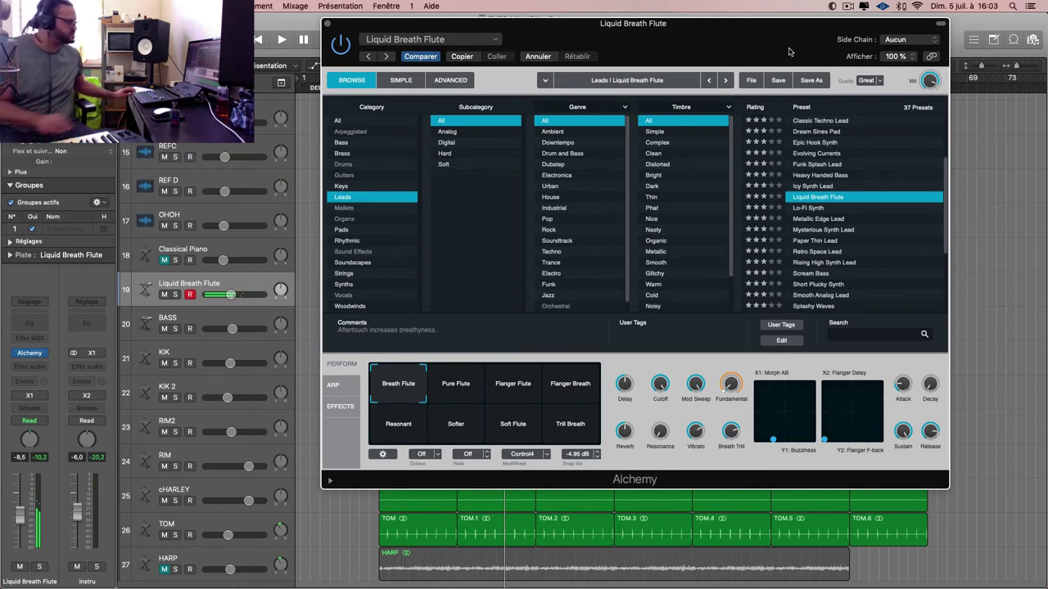
{"action": "key", "text": "space"}
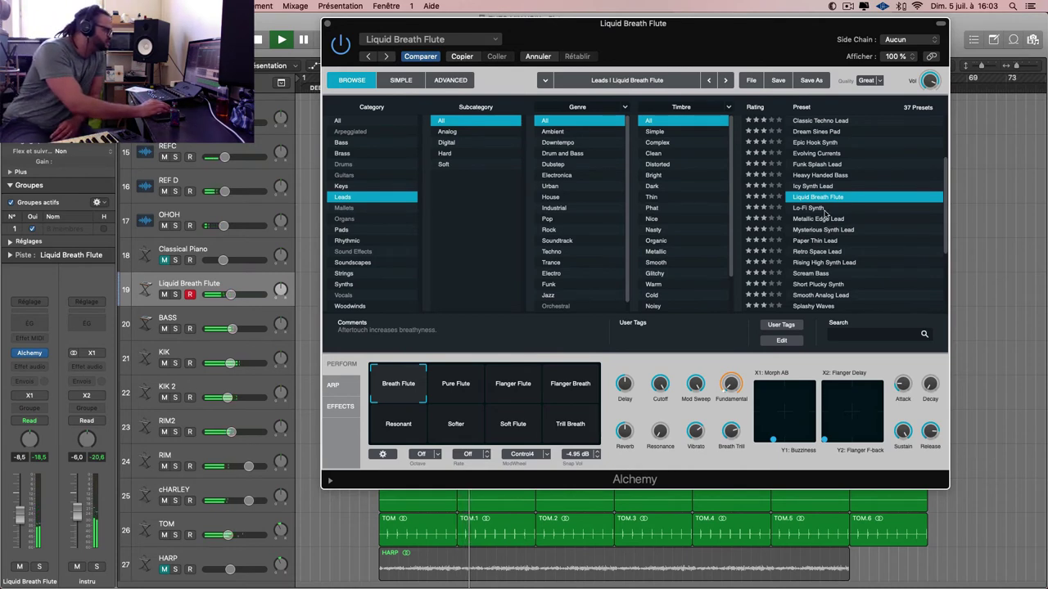
{"action": "left_click", "coordinate": [824, 209]}
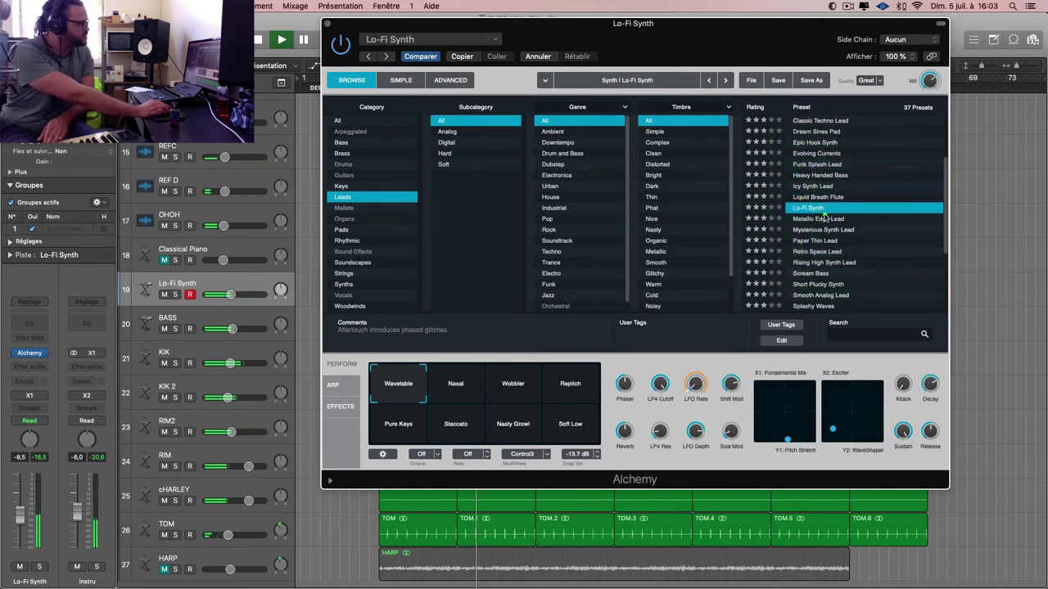
{"action": "left_click", "coordinate": [828, 219]}
{"action": "left_click", "coordinate": [833, 229]}
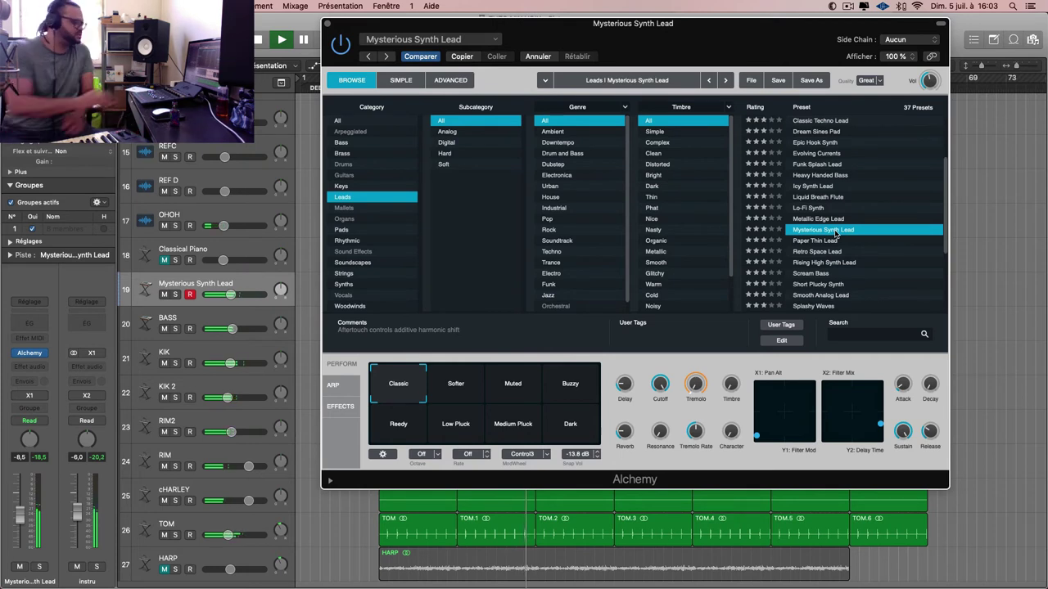
{"action": "left_click", "coordinate": [836, 241]}
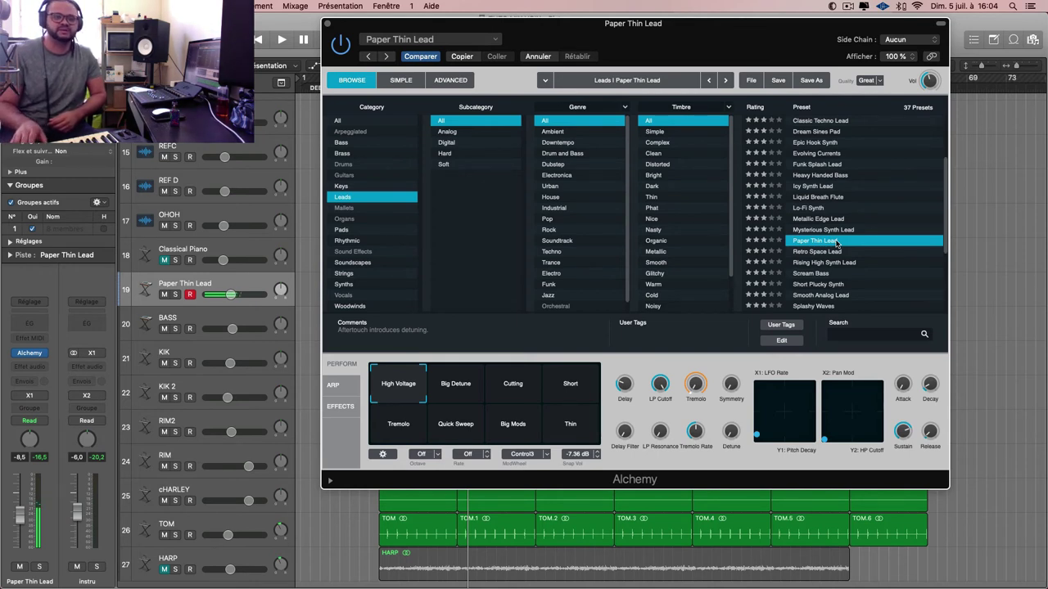
{"action": "key", "text": "super+w"}
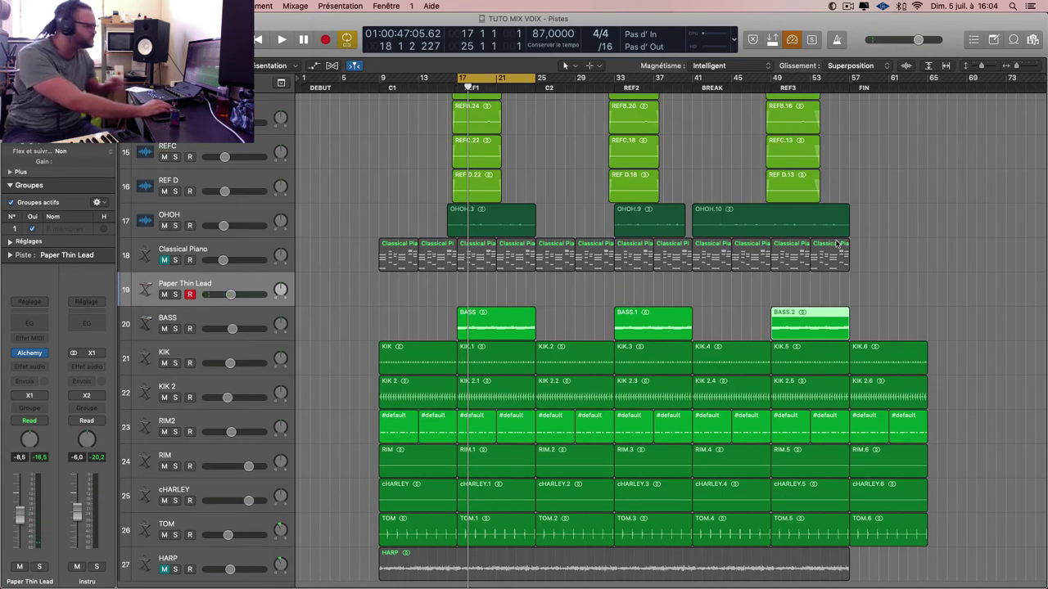
- Record a Paper Thin Lead part over the REF1 section, bars 17–25, and play it back
{"action": "key", "text": "space"}
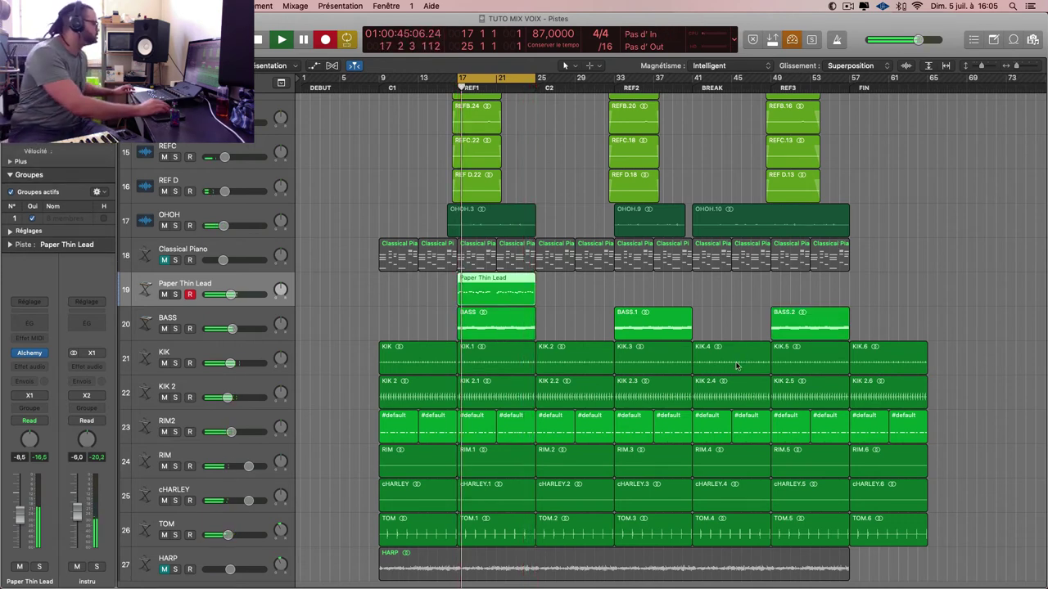
{"action": "left_click", "coordinate": [491, 298]}
{"action": "key", "text": "space"}
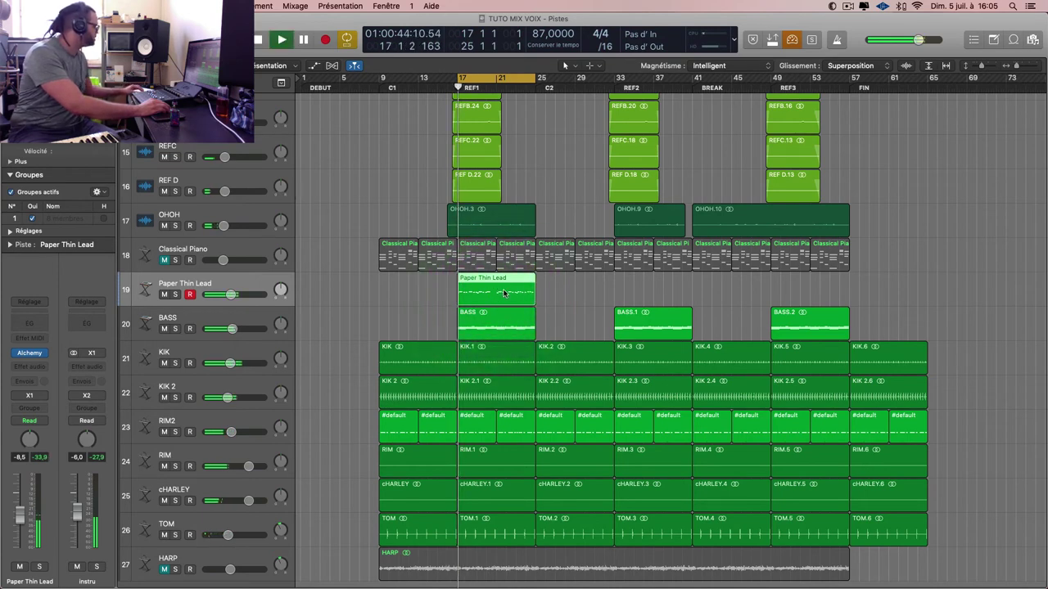
- Split the Paper Thin Lead region at bars 21 and 19, and delete the piece between them
{"action": "scroll", "coordinate": [508, 295], "scroll_direction": "up", "scroll_amount": 6}
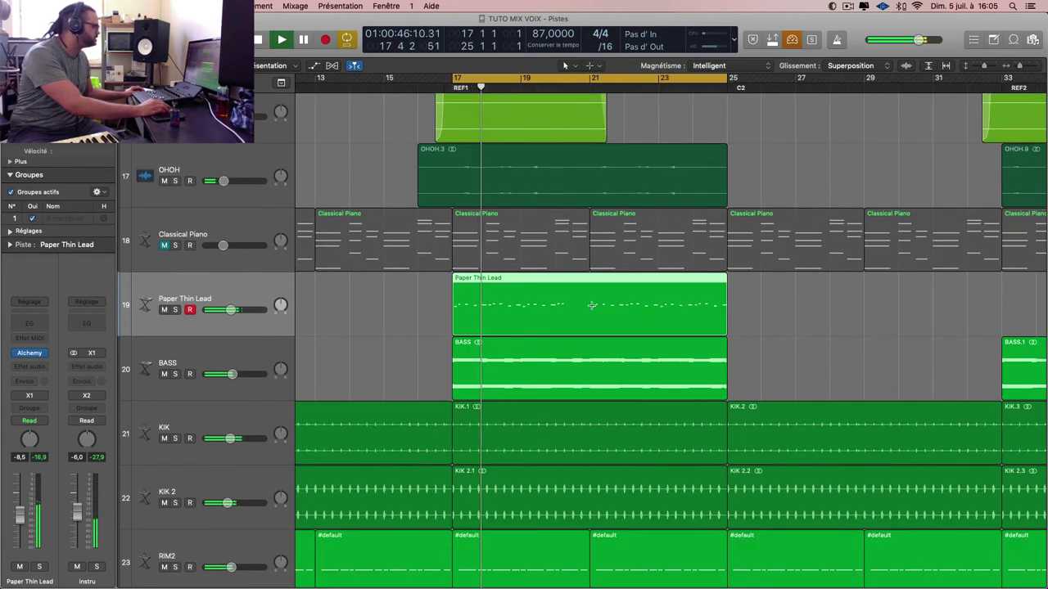
{"action": "left_click_drag", "start_coordinate": [586, 303], "coordinate": [813, 297]}
{"action": "left_click", "coordinate": [671, 300]}
{"action": "left_click", "coordinate": [561, 306]}
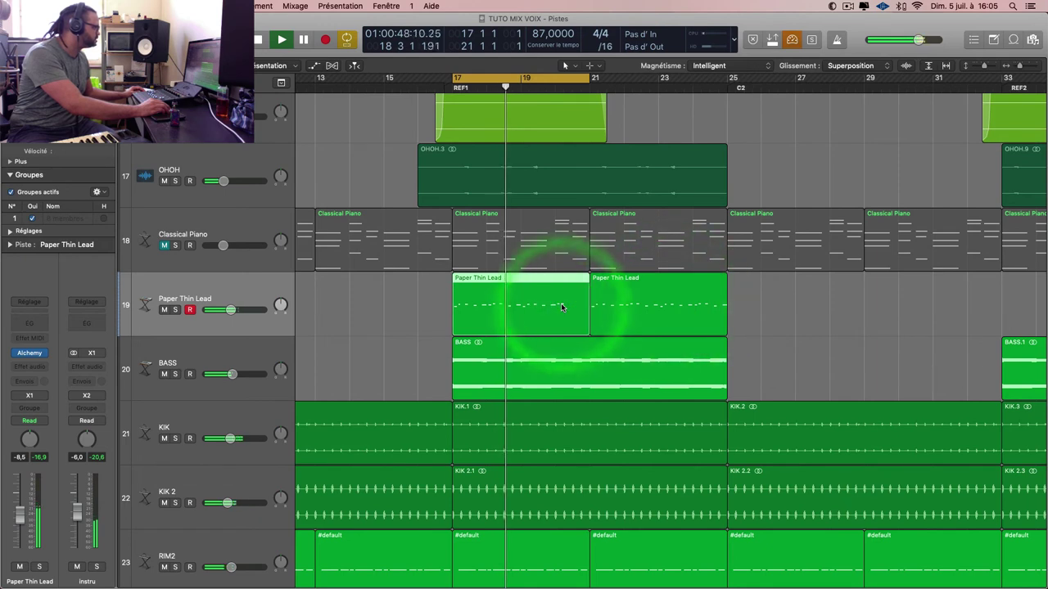
{"action": "left_click_drag", "start_coordinate": [524, 303], "coordinate": [379, 297]}
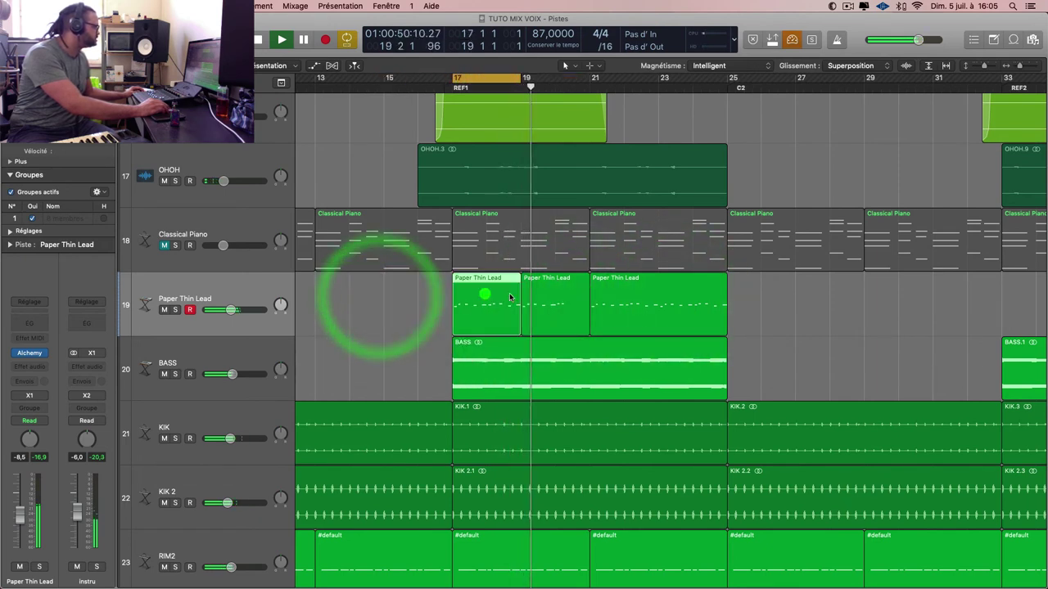
{"action": "left_click_drag", "start_coordinate": [525, 299], "coordinate": [586, 299]}
{"action": "key", "text": "Delete"}
- Set the Paper Thin Lead track's volume to -12.4 dB and fill bars 19–25 with copies of its first two-bar region
{"action": "left_click", "coordinate": [659, 301]}
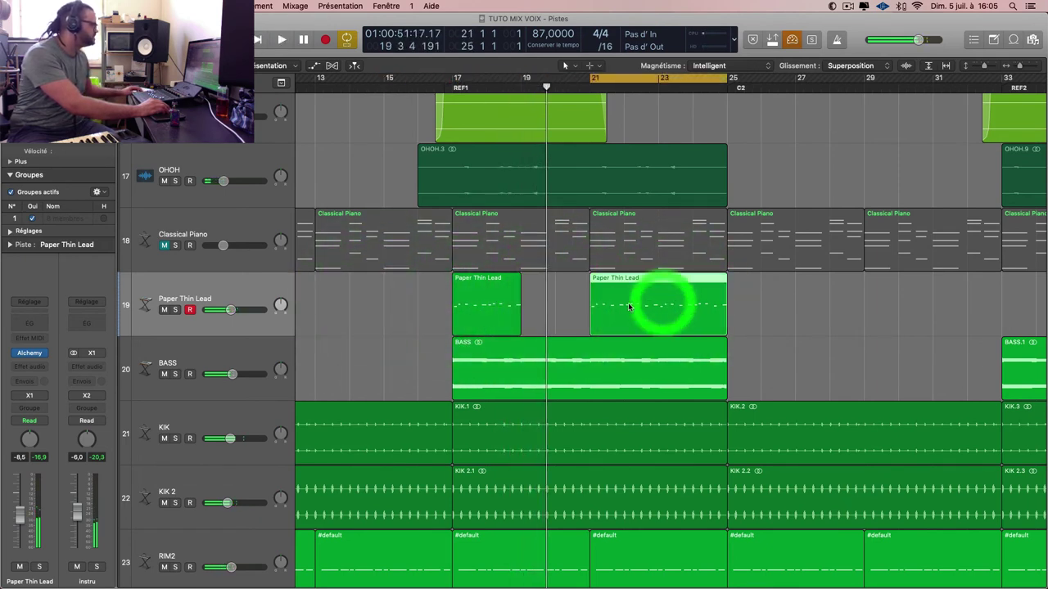
{"action": "left_click_drag", "start_coordinate": [228, 310], "coordinate": [225, 309]}
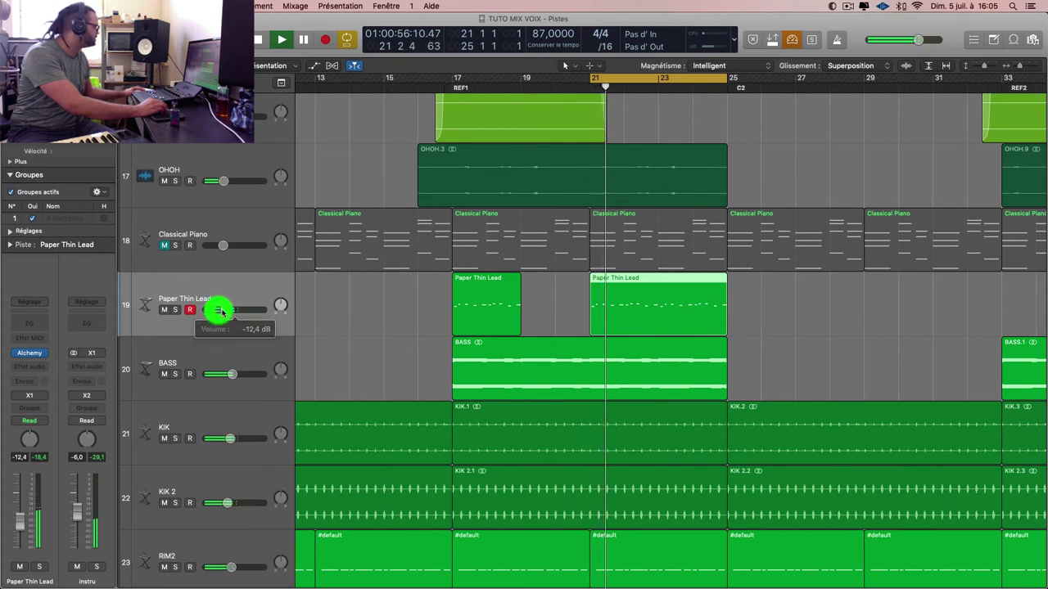
{"action": "left_click", "coordinate": [366, 311]}
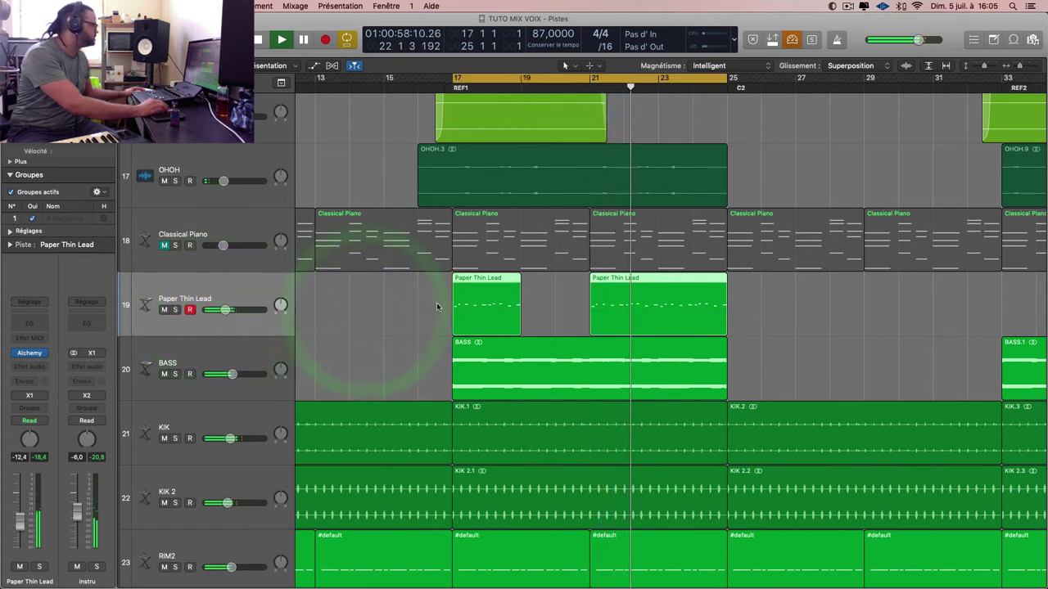
{"action": "left_click", "coordinate": [554, 304]}
{"action": "left_click_drag", "start_coordinate": [661, 306], "coordinate": [696, 306]}
- Bounce the four Paper Thin Lead regions in place to a new track named SYNTH, muting the source regions
{"action": "left_click", "coordinate": [466, 308]}
{"action": "right_click", "coordinate": [468, 306]}
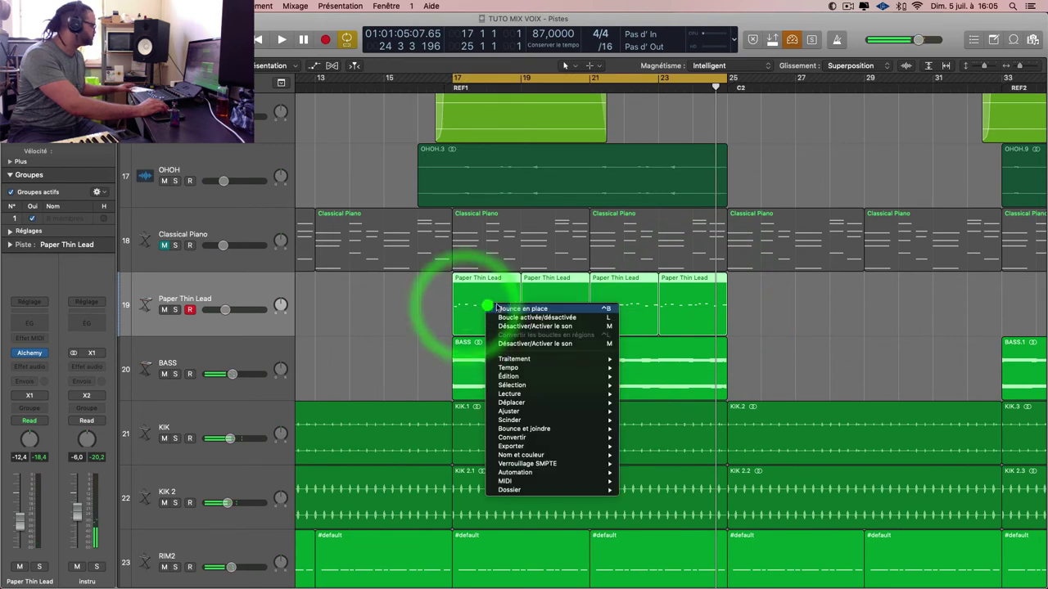
{"action": "left_click", "coordinate": [531, 305]}
{"action": "type", "text": "SYNTH"}
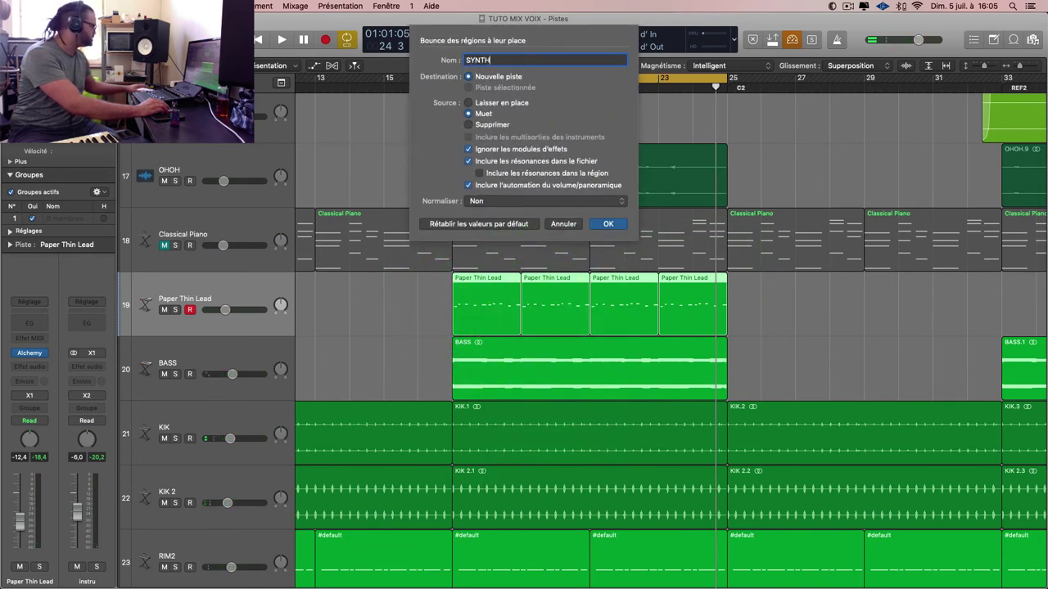
{"action": "key", "text": "Return"}
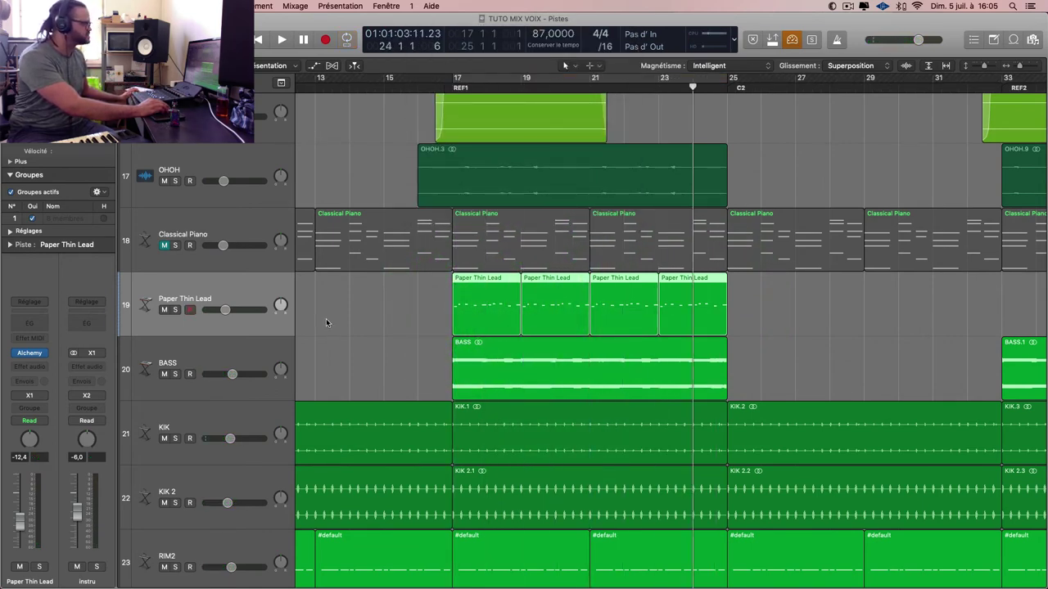
- Add a Channel EQ to the SYNTH track, cutting 870 Hz by 4.5 dB, 2450 Hz by 6 dB and 4250 Hz by 7.5 dB
{"action": "scroll", "coordinate": [327, 311], "scroll_direction": "down", "scroll_amount": 5}
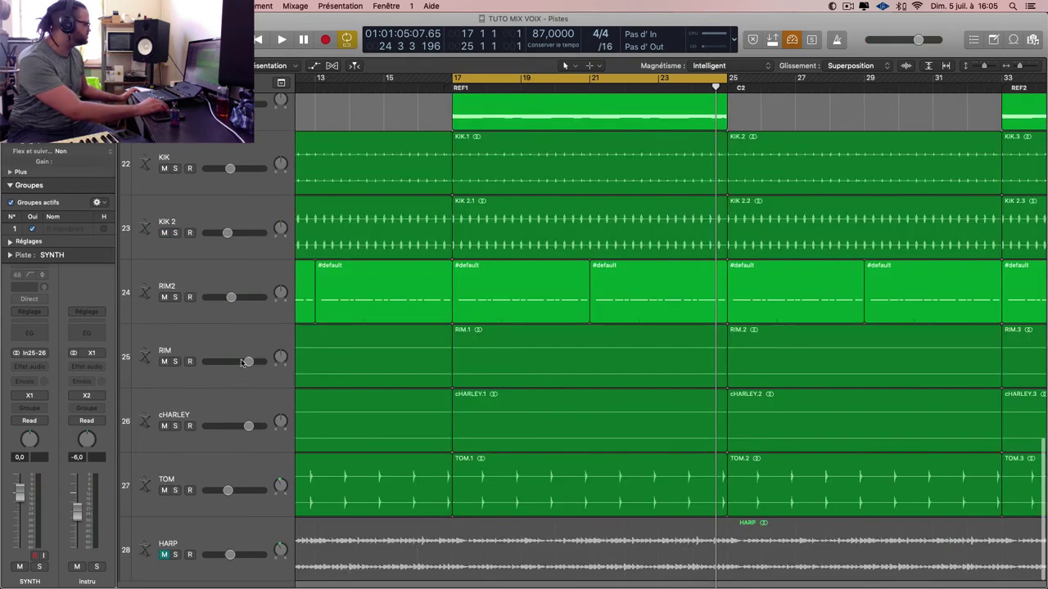
{"action": "scroll", "coordinate": [333, 282], "scroll_direction": "up", "scroll_amount": 4}
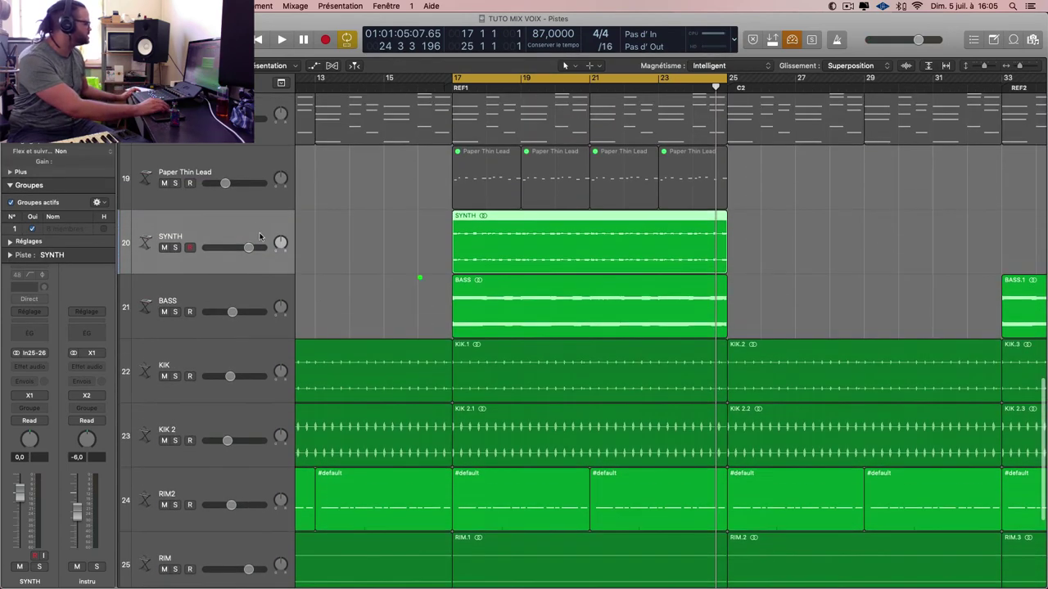
{"action": "left_click", "coordinate": [257, 235]}
{"action": "left_click", "coordinate": [31, 332]}
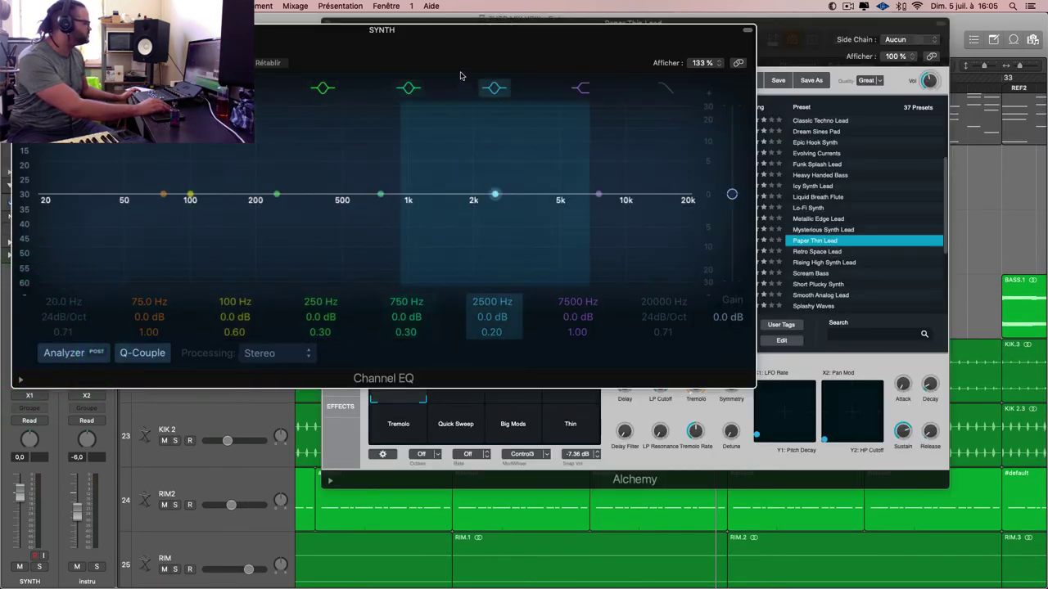
{"action": "left_click", "coordinate": [704, 92]}
{"action": "left_click_drag", "start_coordinate": [706, 201], "coordinate": [706, 235]}
{"action": "left_click_drag", "start_coordinate": [809, 199], "coordinate": [756, 226]}
{"action": "left_click_drag", "start_coordinate": [592, 200], "coordinate": [602, 226]}
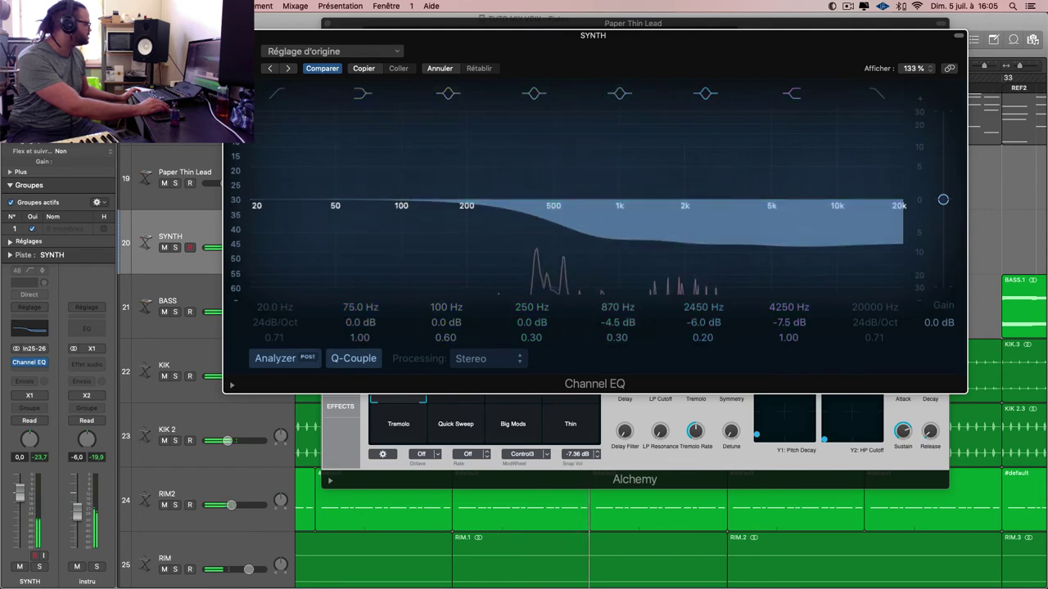
{"action": "left_click", "coordinate": [230, 35]}
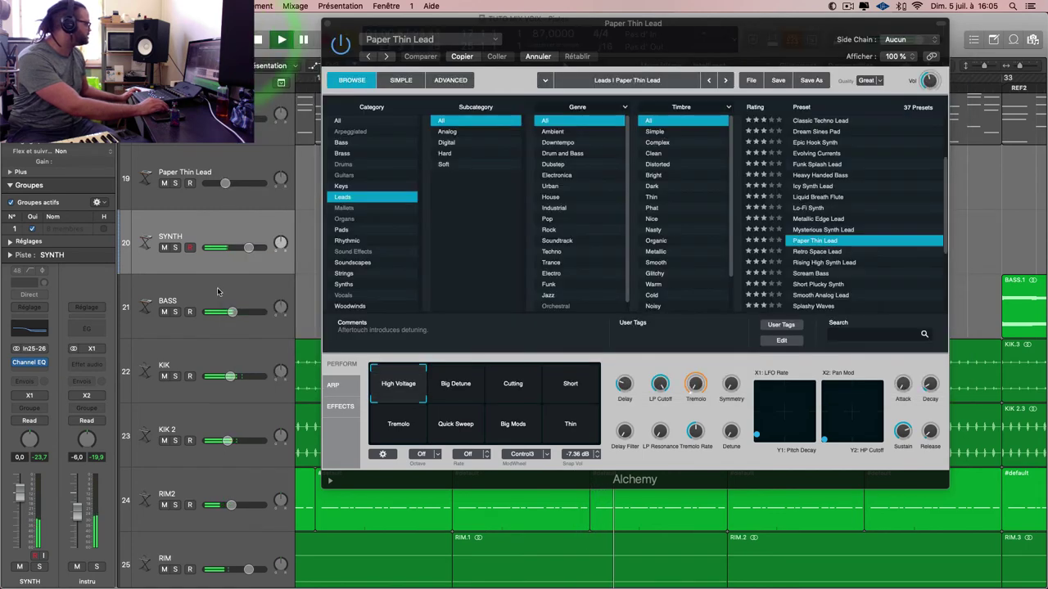
- Pan the SYNTH track slightly left and delete the muted Paper Thin Lead regions
{"action": "left_click", "coordinate": [33, 438]}
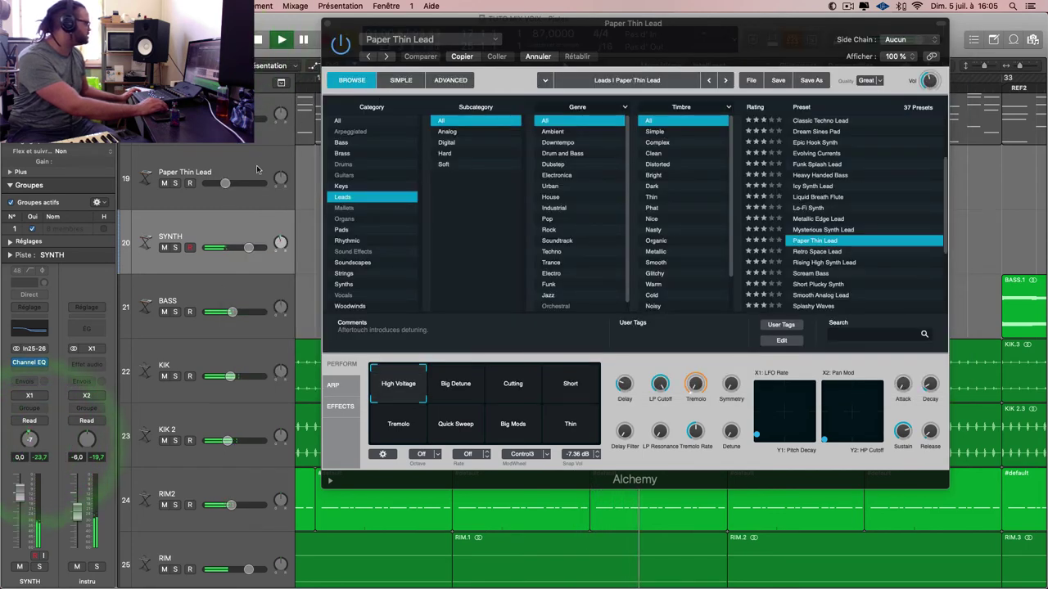
{"action": "left_click", "coordinate": [264, 168]}
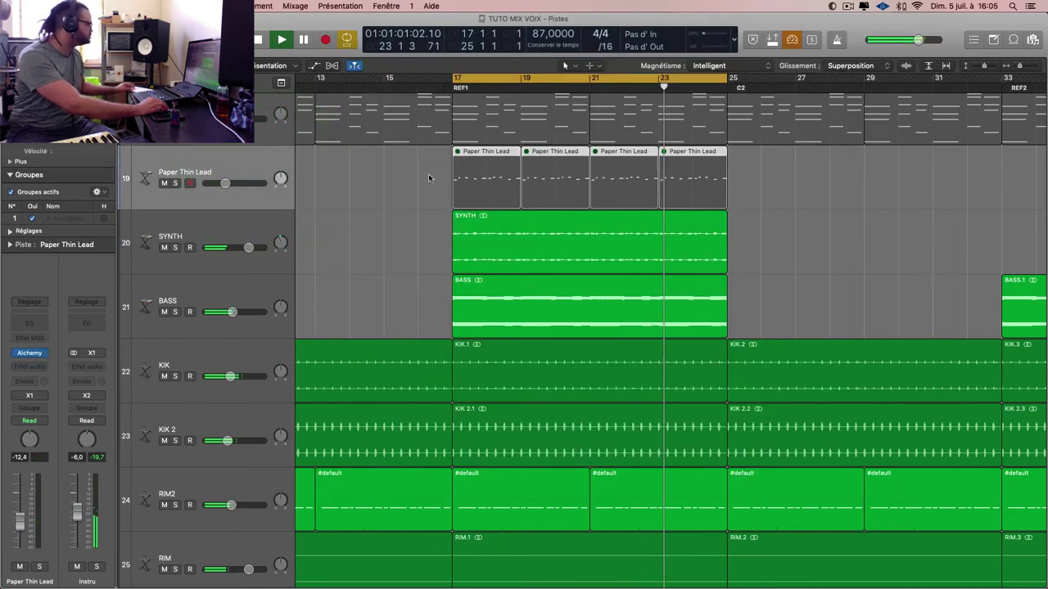
{"action": "left_click", "coordinate": [692, 185]}
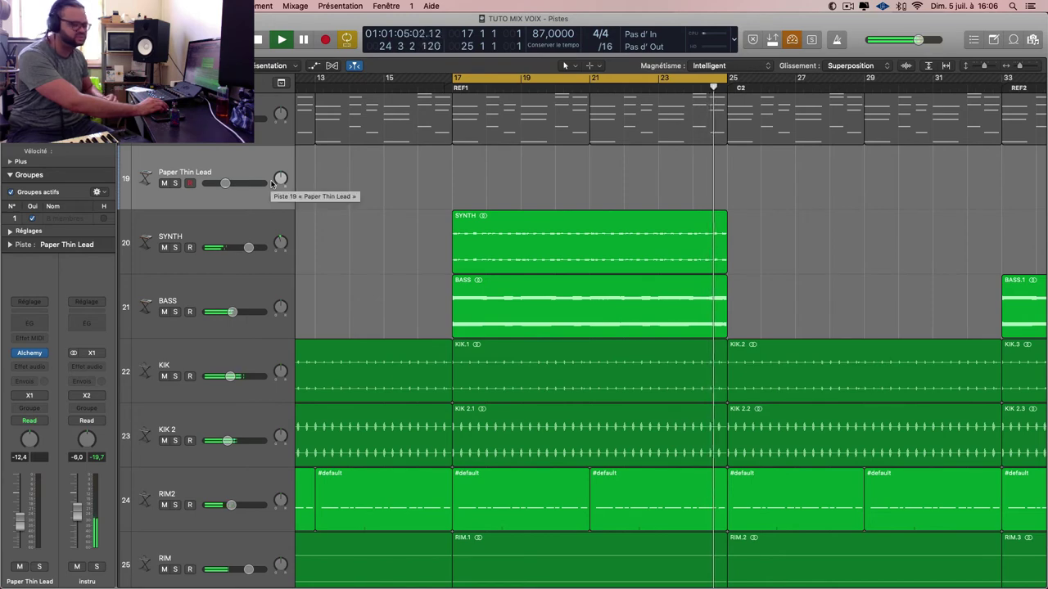
- Create one audio track with input Entrée 2 and output Bus 30 (Voix) below Paper Thin Lead
{"action": "key", "text": "z"}
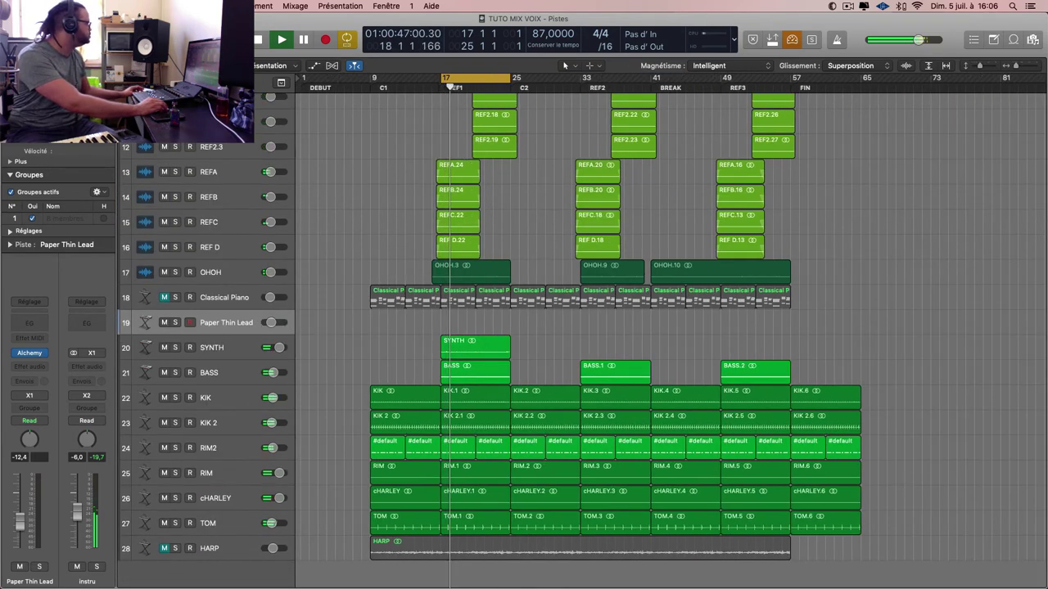
{"action": "key", "text": "alt+super+n"}
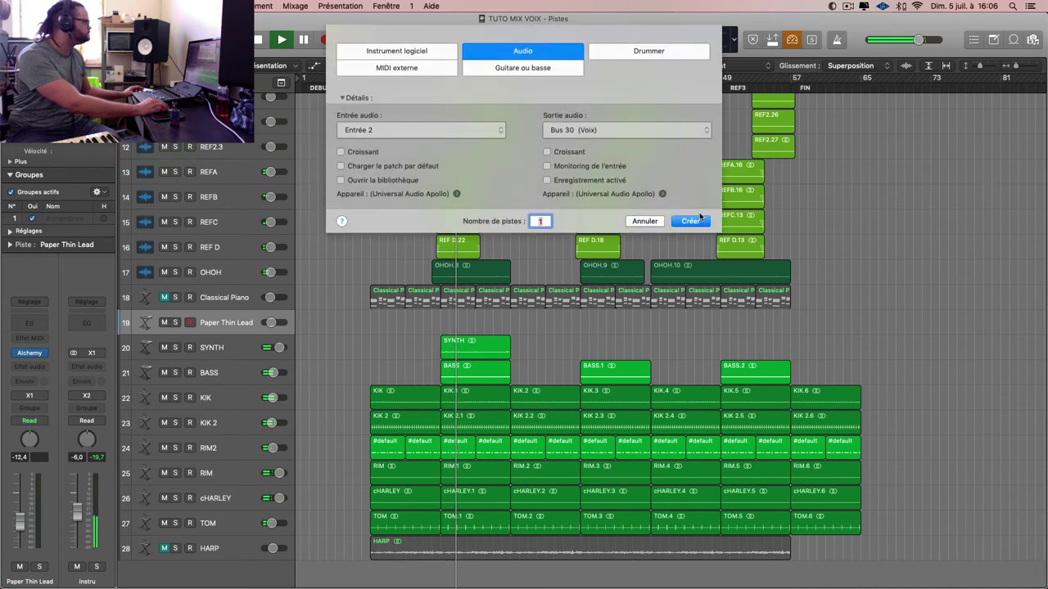
{"action": "left_click", "coordinate": [690, 207]}
- Mute the Audio 27 track and record a take on it over the REF1 refrain, bars 17 to 25
{"action": "left_click", "coordinate": [164, 347]}
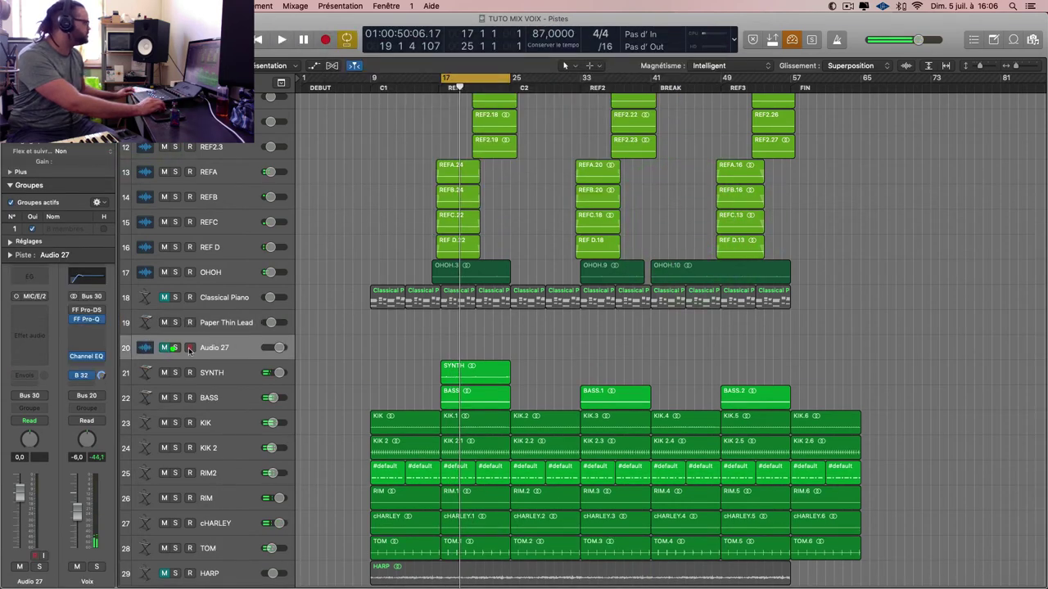
{"action": "left_click", "coordinate": [257, 347]}
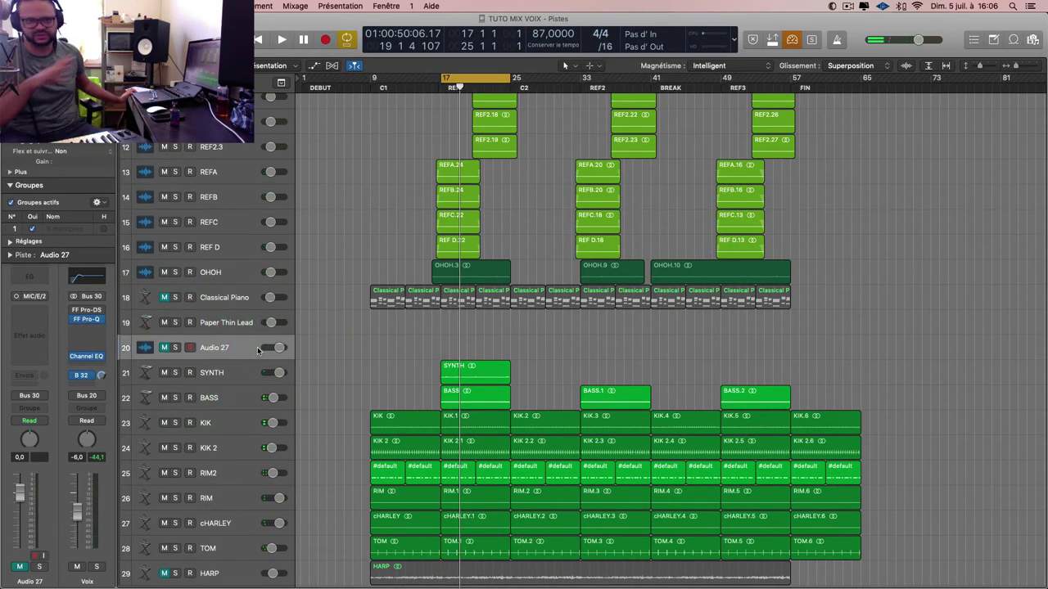
{"action": "key", "text": "r"}
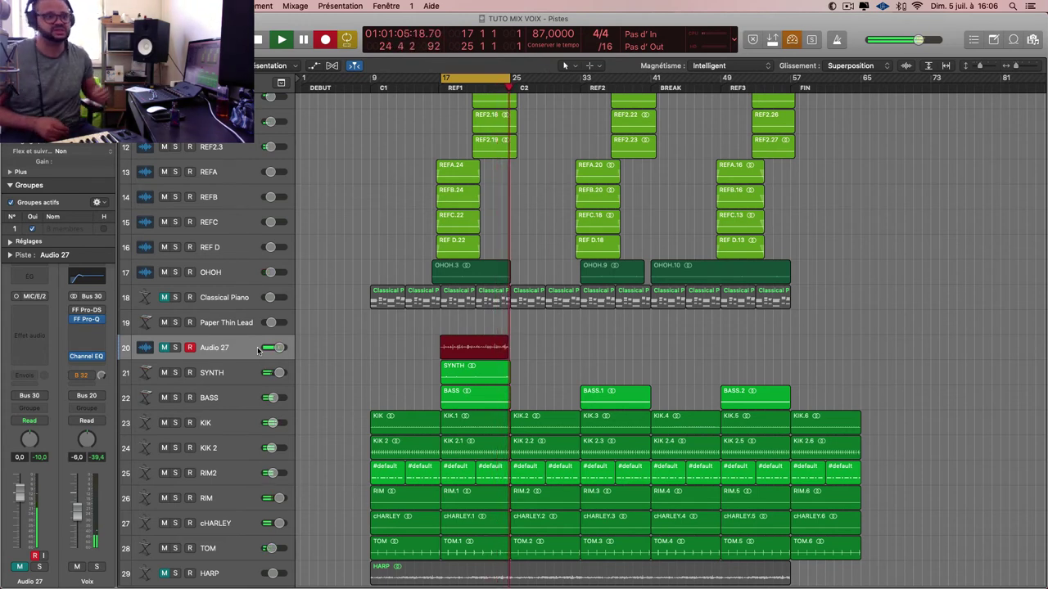
{"action": "key", "text": "space"}
- Duplicate the muted Audio 27 track and record a second take on the copy over bars 17 to 25
{"action": "key", "text": "super+d"}
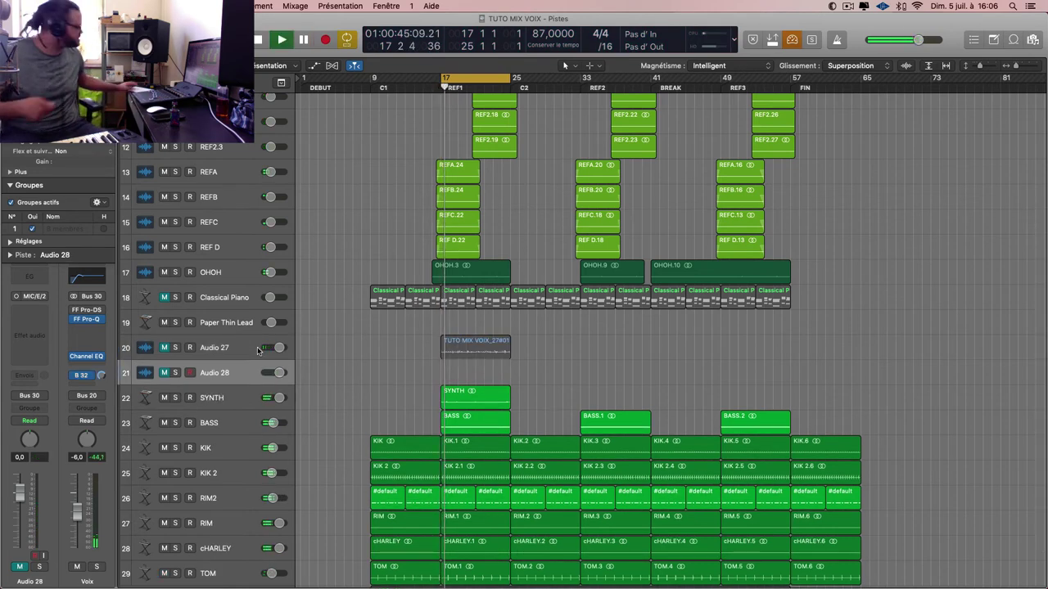
{"action": "key", "text": "r"}
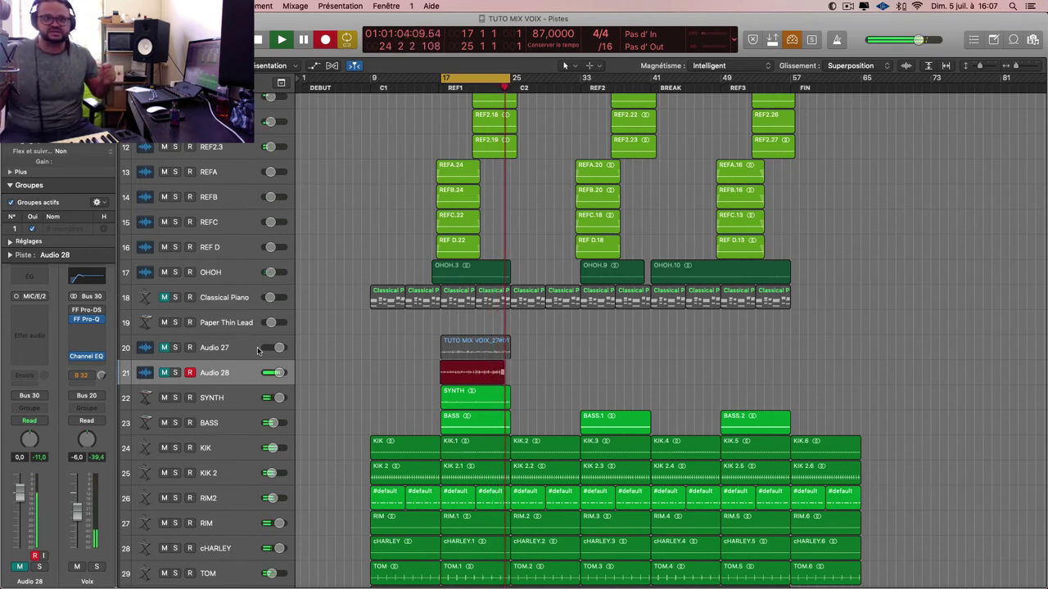
{"action": "key", "text": "space"}
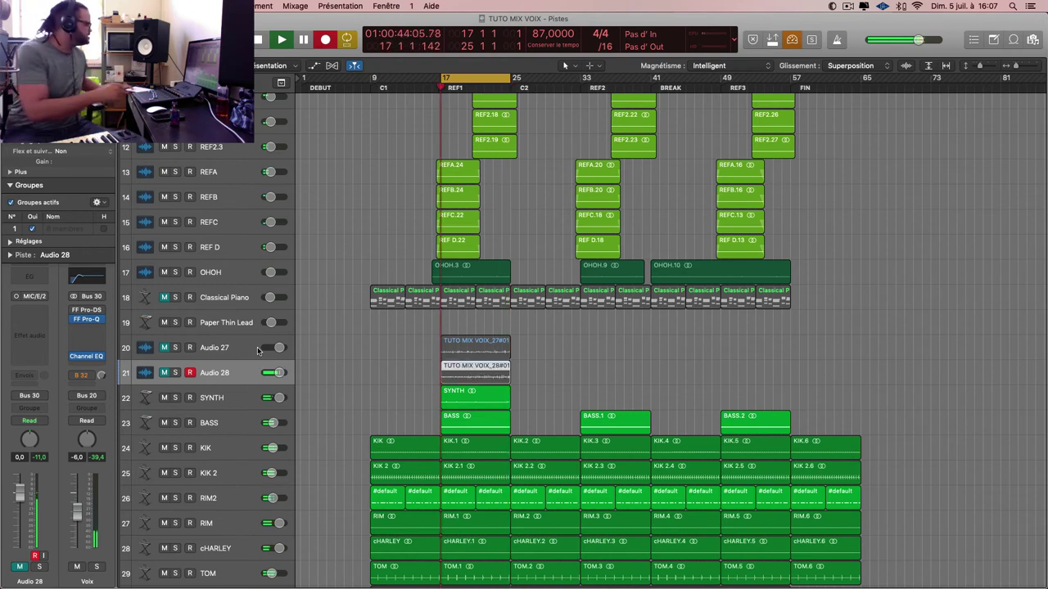
- Solo the Audio 28 track and route its output to Out stéréo instead of Bus 30, playing the take back
{"action": "left_click", "coordinate": [215, 374]}
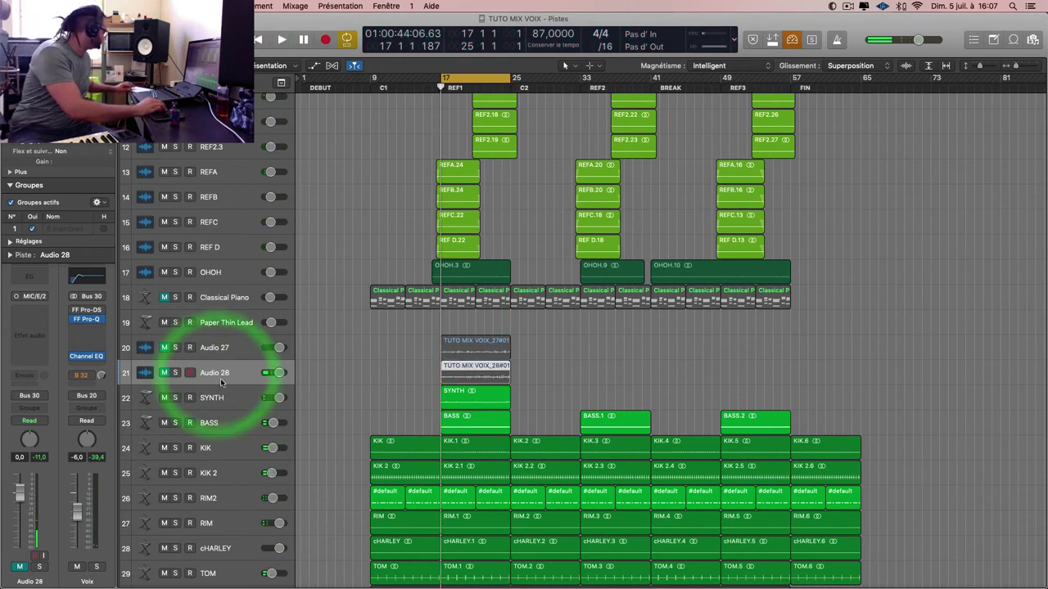
{"action": "left_click", "coordinate": [37, 398]}
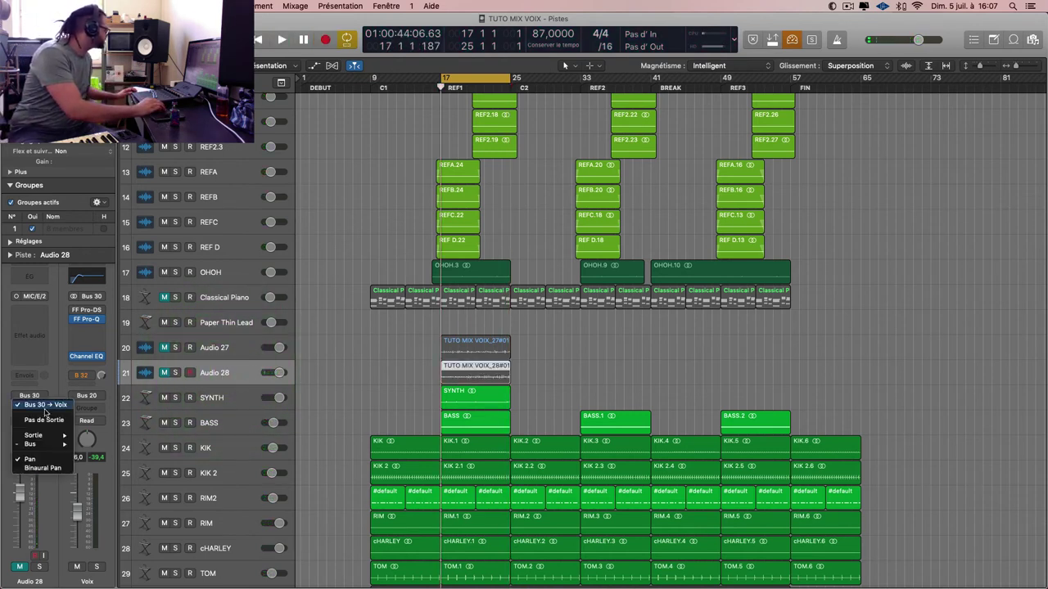
{"action": "mouse_move", "coordinate": [62, 449]}
{"action": "left_click", "coordinate": [211, 378]}
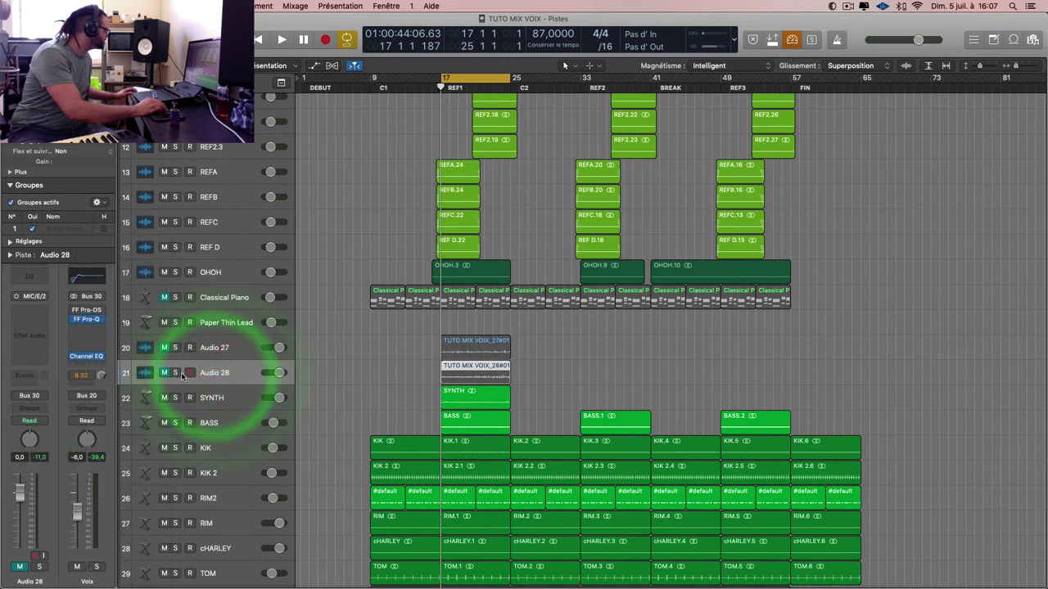
{"action": "left_click", "coordinate": [175, 373]}
{"action": "key", "text": "space"}
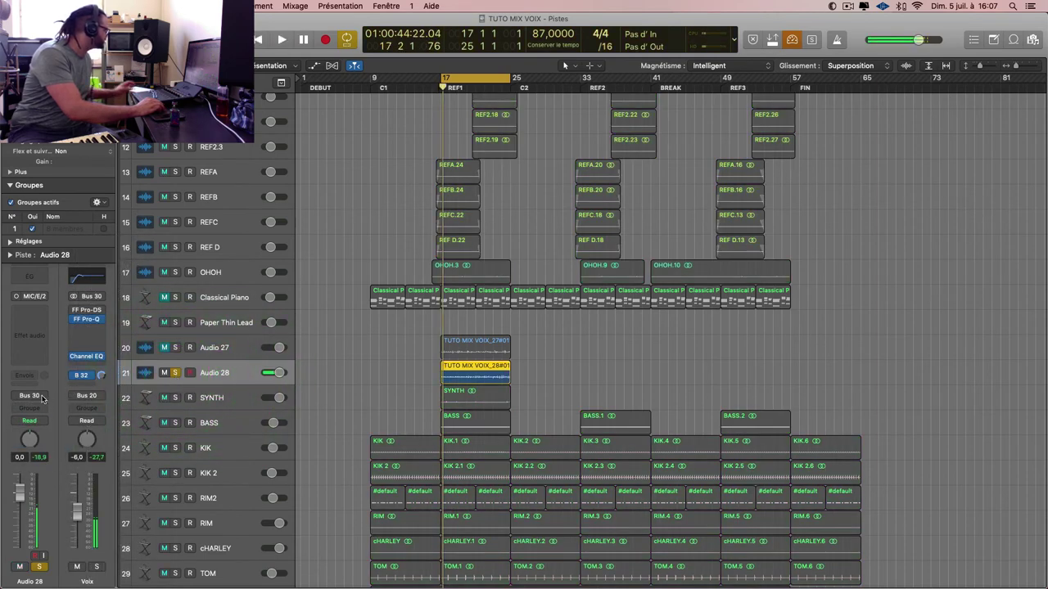
{"action": "left_click", "coordinate": [43, 398]}
{"action": "mouse_move", "coordinate": [56, 447]}
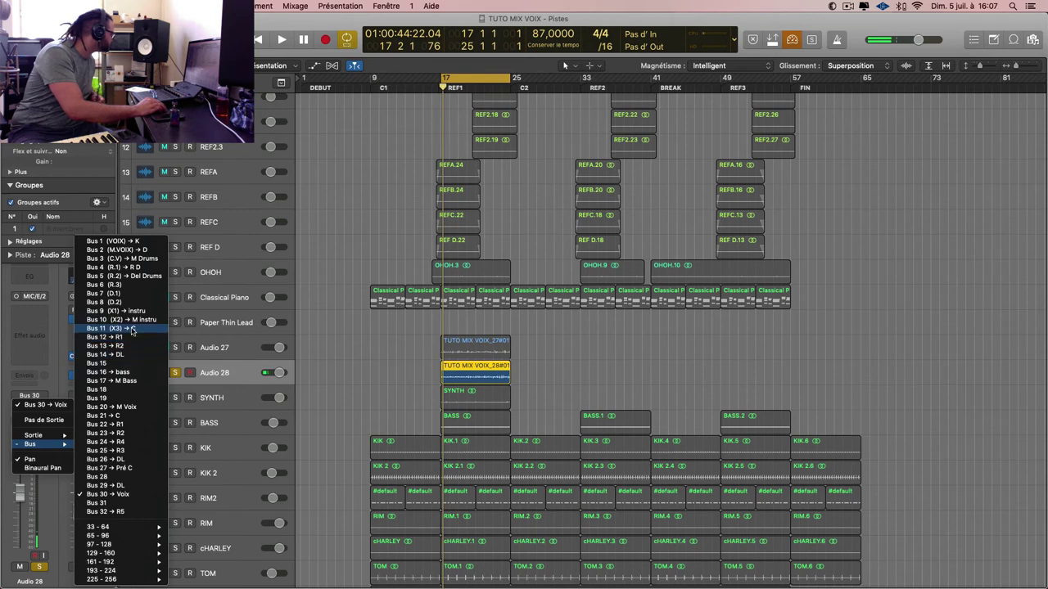
{"action": "left_click", "coordinate": [51, 435]}
{"action": "key", "text": "space"}
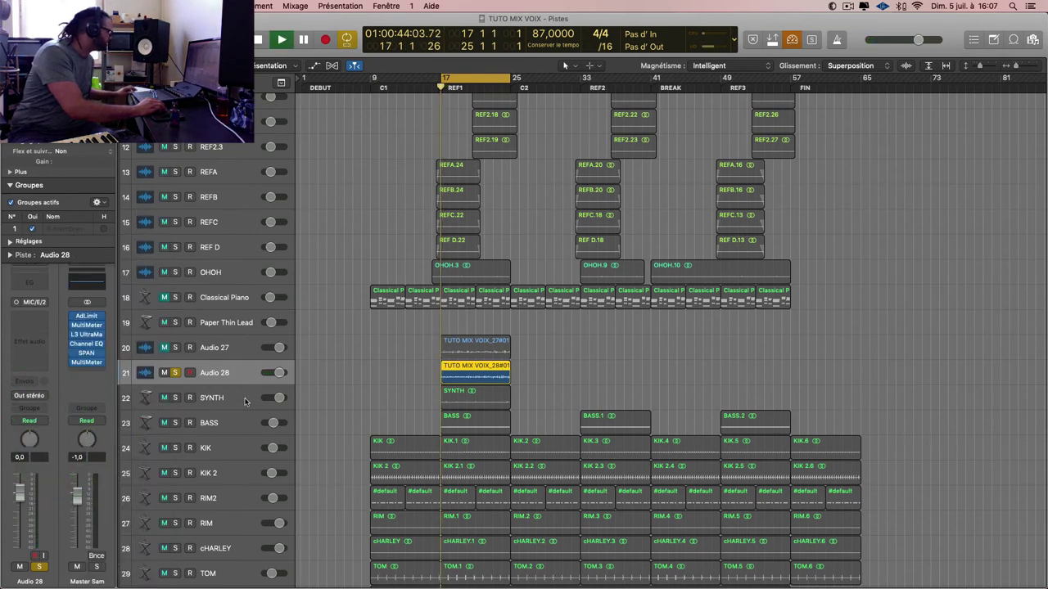
- Split the recorded Audio 28 region in two at bar 21
{"action": "scroll", "coordinate": [335, 390], "scroll_direction": "up", "scroll_amount": 5}
{"action": "scroll", "coordinate": [234, 399], "scroll_direction": "up", "scroll_amount": 2}
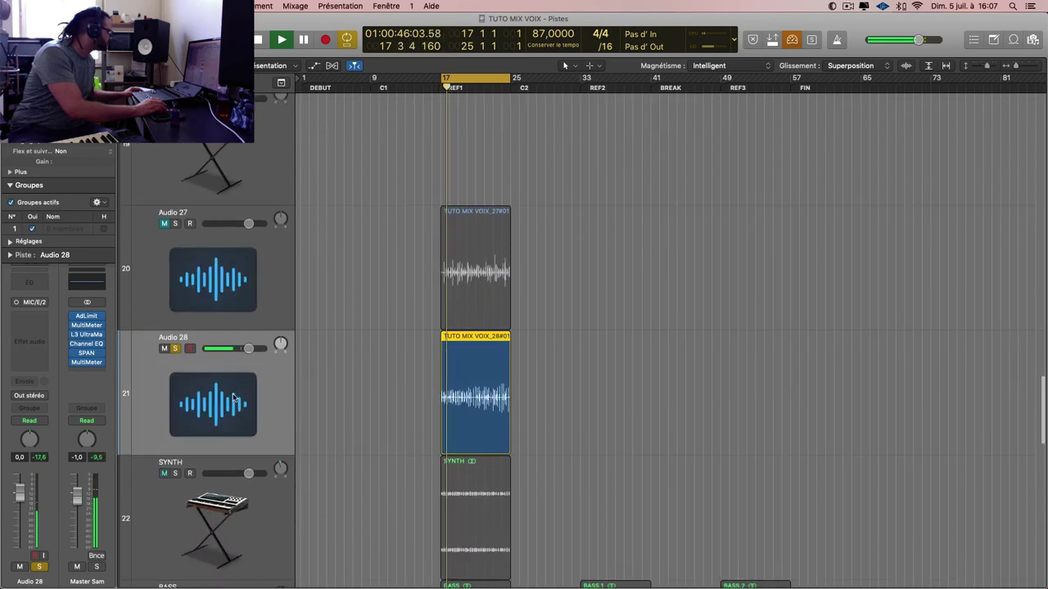
{"action": "scroll", "coordinate": [546, 375], "scroll_direction": "up", "scroll_amount": 4}
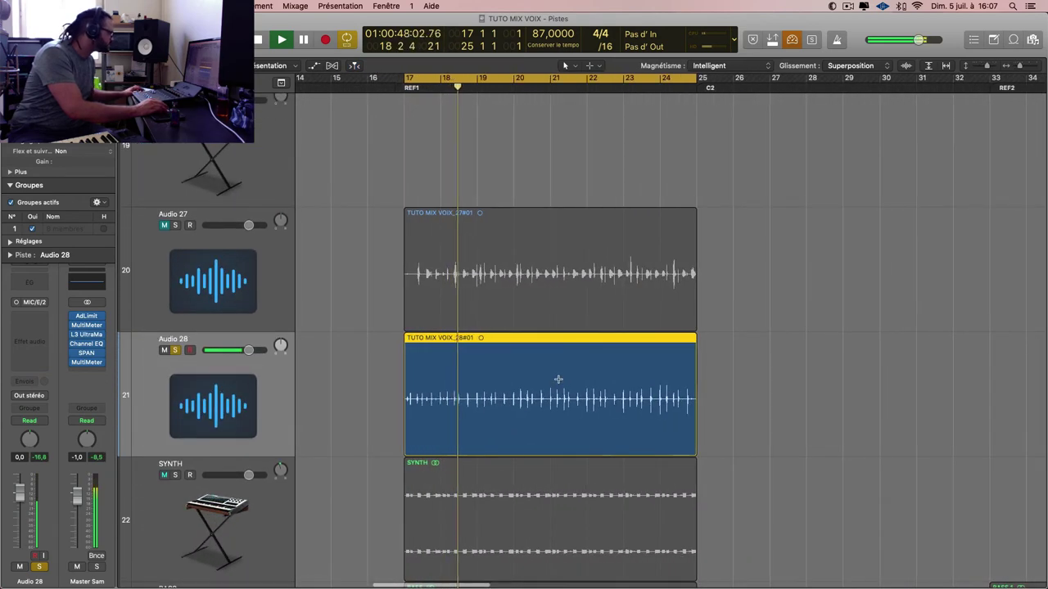
{"action": "left_click_drag", "start_coordinate": [550, 380], "coordinate": [783, 386]}
{"action": "left_click", "coordinate": [685, 398]}
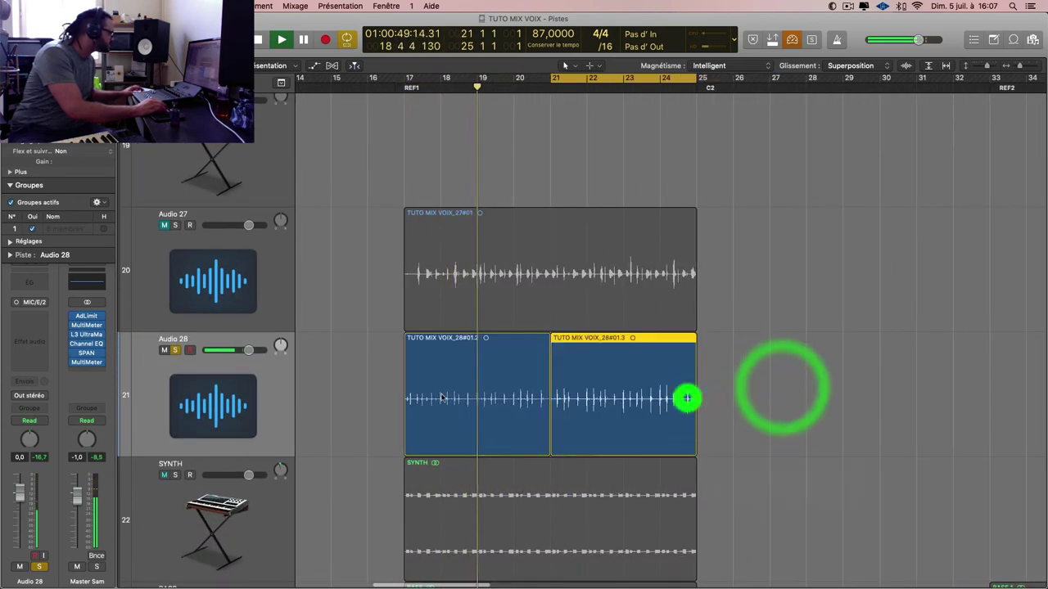
- Duplicate Audio 28 as a new track and copy its two region halves there in swapped order, at bars 17 and 21
{"action": "left_click", "coordinate": [245, 409]}
{"action": "key", "text": "super+d"}
{"action": "left_click_drag", "start_coordinate": [610, 401], "coordinate": [458, 506]}
{"action": "scroll", "coordinate": [520, 493], "scroll_direction": "down", "scroll_amount": 5}
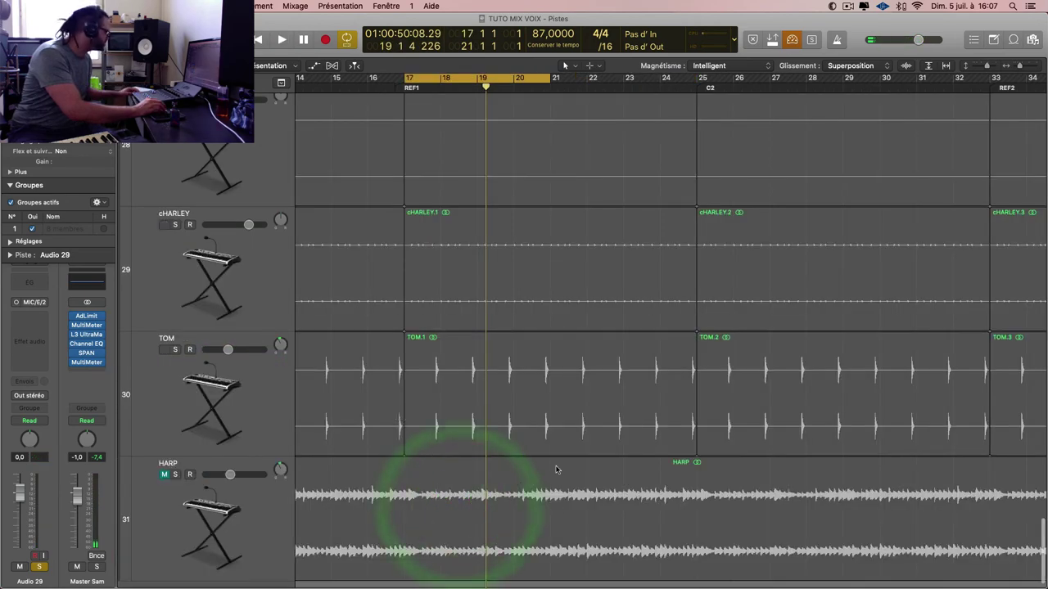
{"action": "key", "text": "p"}
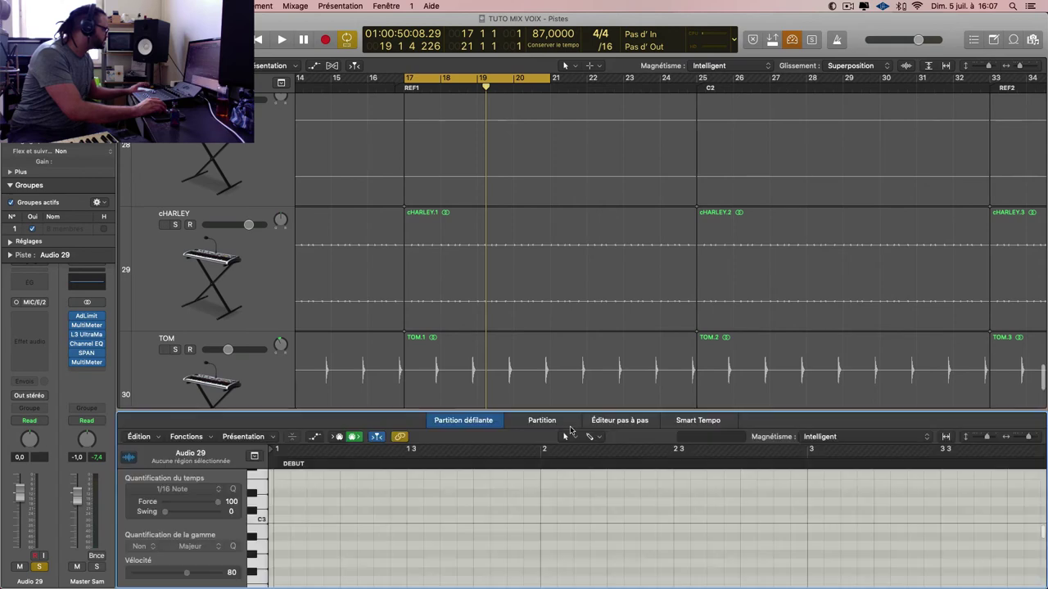
{"action": "key", "text": "p"}
{"action": "key", "text": "super+Up"}
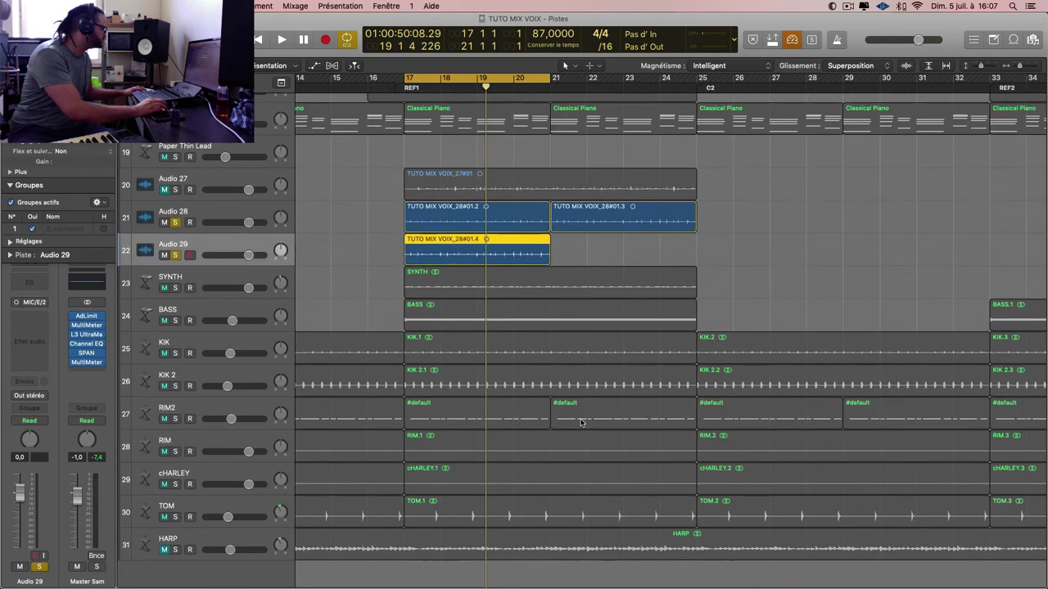
{"action": "left_click_drag", "start_coordinate": [518, 267], "coordinate": [661, 290]}
{"action": "left_click", "coordinate": [350, 262]}
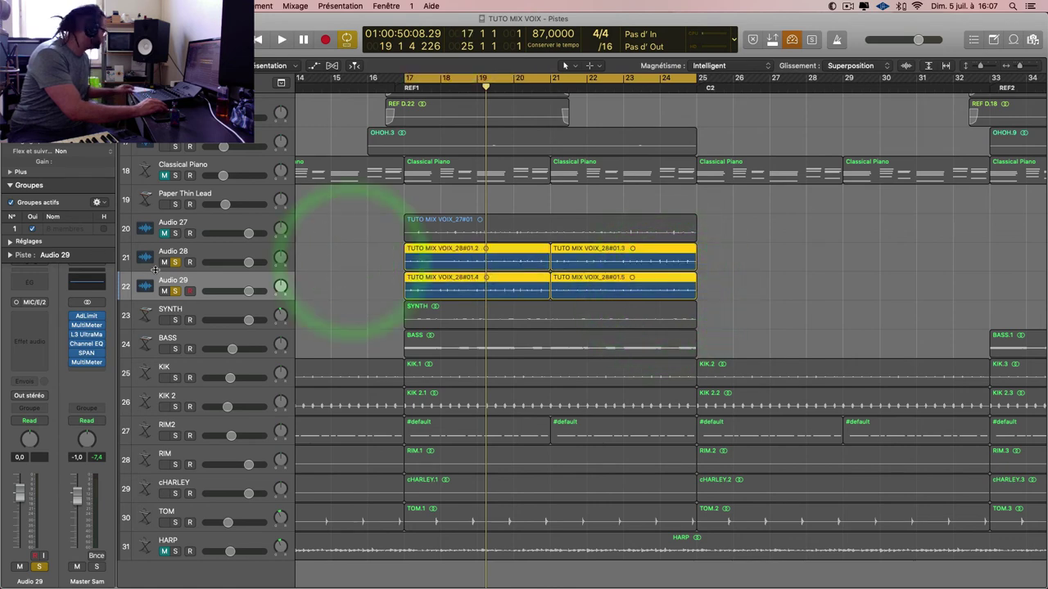
- Lower the Audio 28 and Audio 29 faders together to -11.8 dB in the mixer
{"action": "key", "text": "x"}
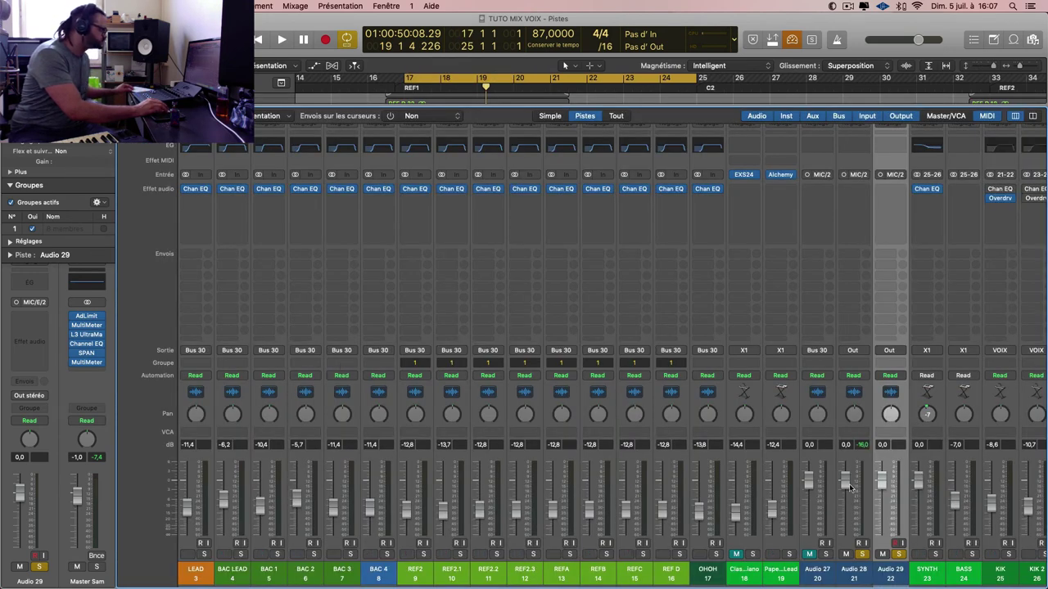
{"action": "left_click", "coordinate": [856, 577]}
{"action": "left_click_drag", "start_coordinate": [883, 480], "coordinate": [892, 526]}
{"action": "key", "text": "s"}
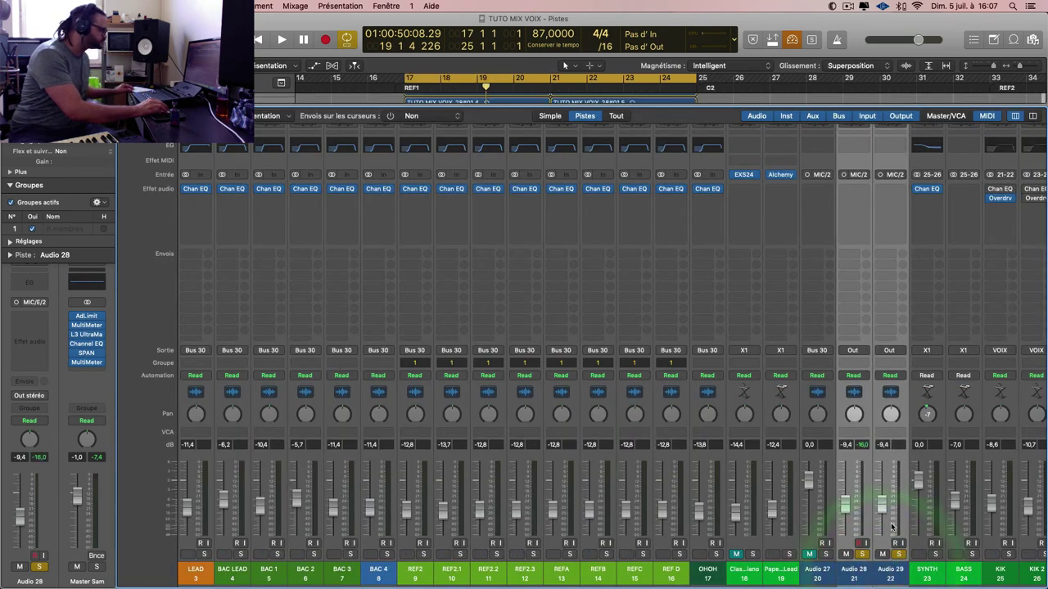
{"action": "left_click", "coordinate": [861, 573]}
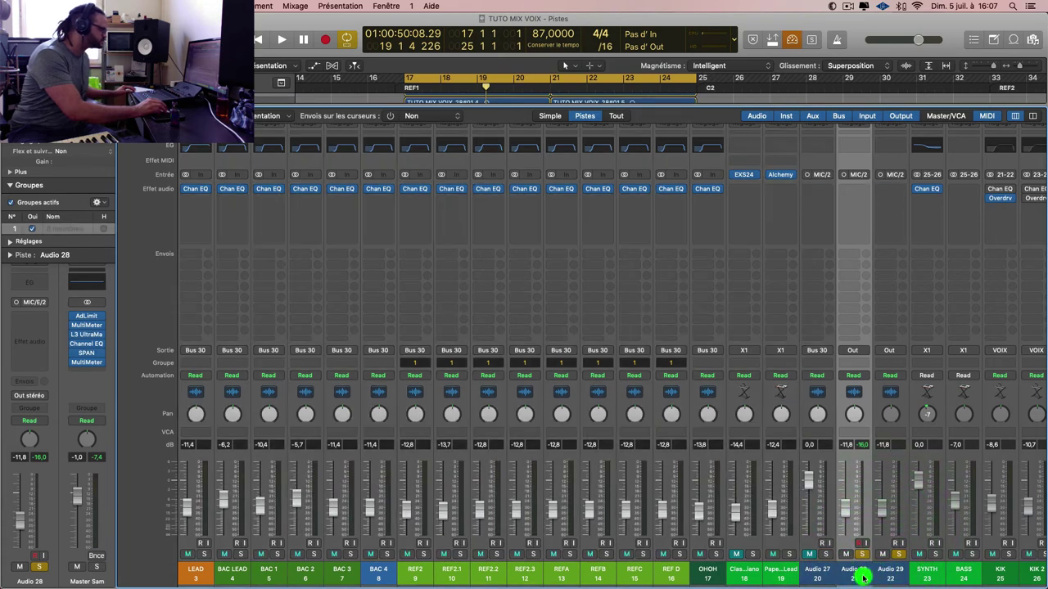
{"action": "left_click", "coordinate": [864, 576]}
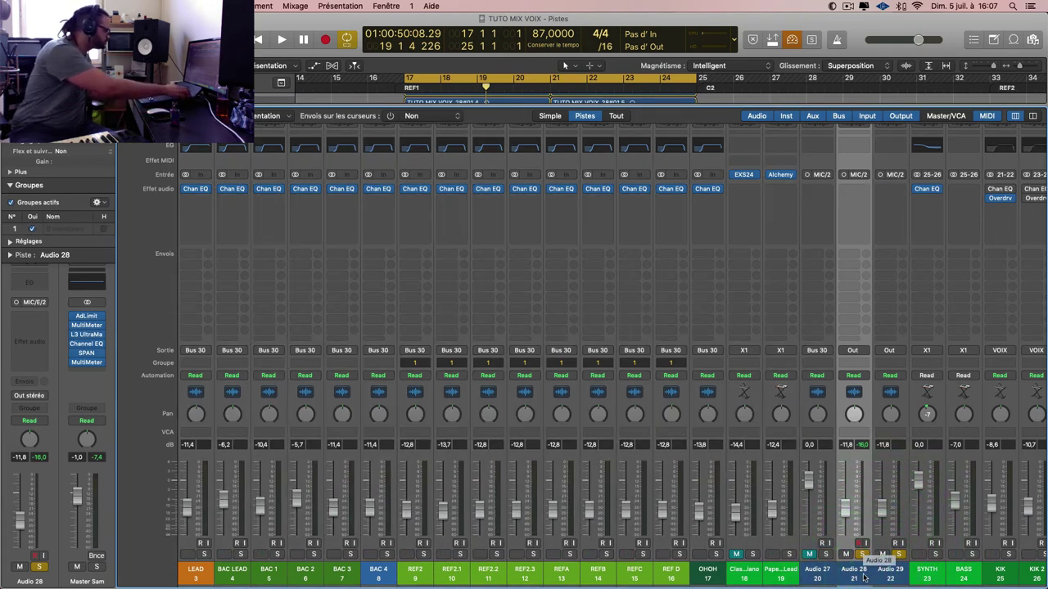
- Pan Audio 28 to -64 and Audio 29 to +63, and lower Audio 29 to -13.2 dB during playback
{"action": "left_click", "coordinate": [848, 550]}
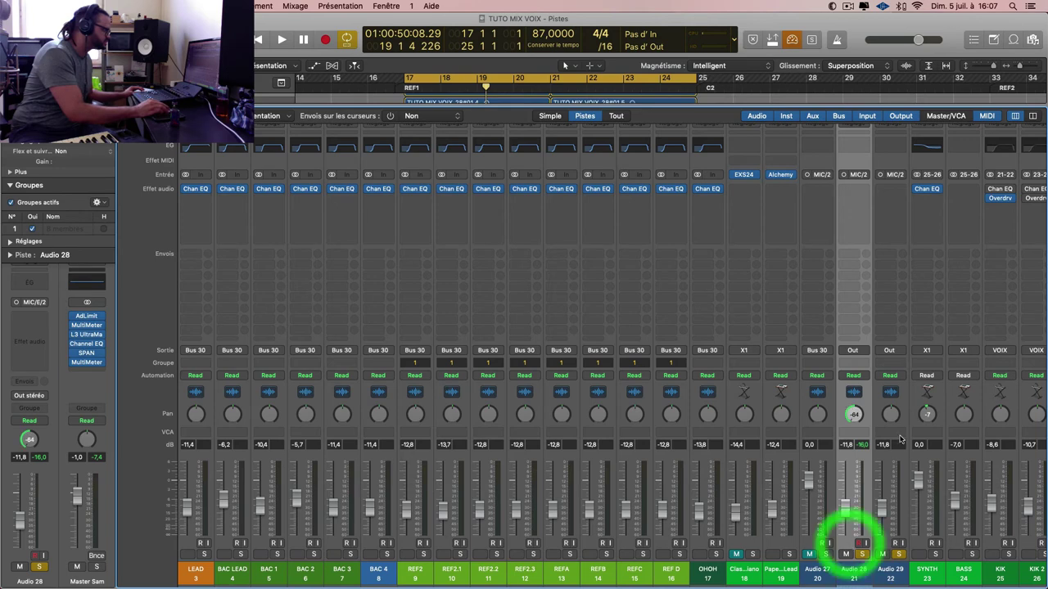
{"action": "left_click", "coordinate": [888, 302]}
{"action": "key", "text": "space"}
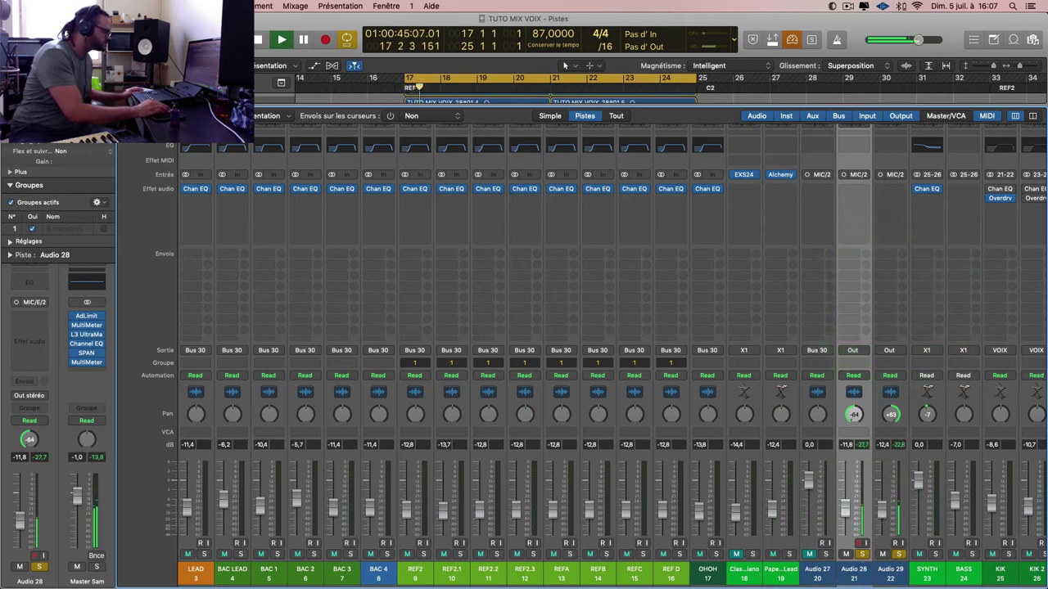
- Add Channel EQs to Audio 28 and Audio 29, both with 48 dB/Oct cuts below 43 Hz and above 14400 Hz
{"action": "left_click", "coordinate": [857, 146]}
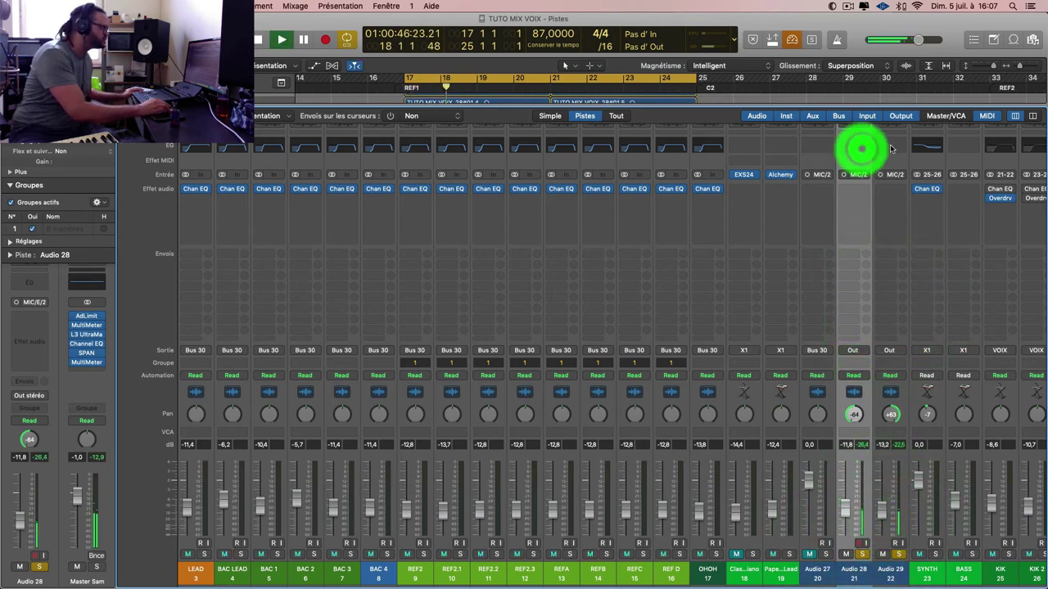
{"action": "left_click", "coordinate": [889, 35]}
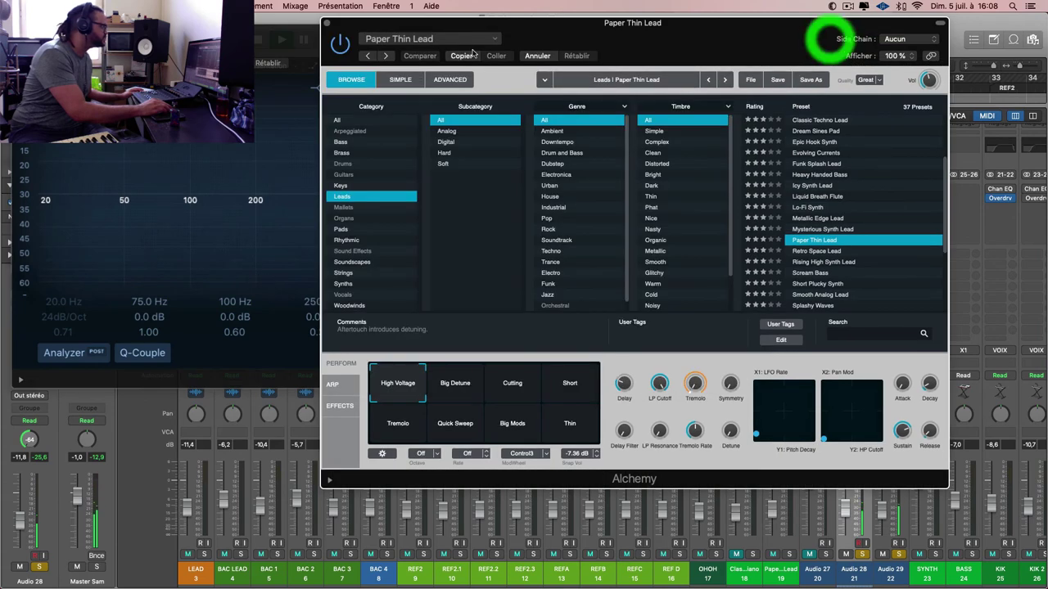
{"action": "left_click", "coordinate": [326, 23]}
{"action": "left_click", "coordinate": [891, 145]}
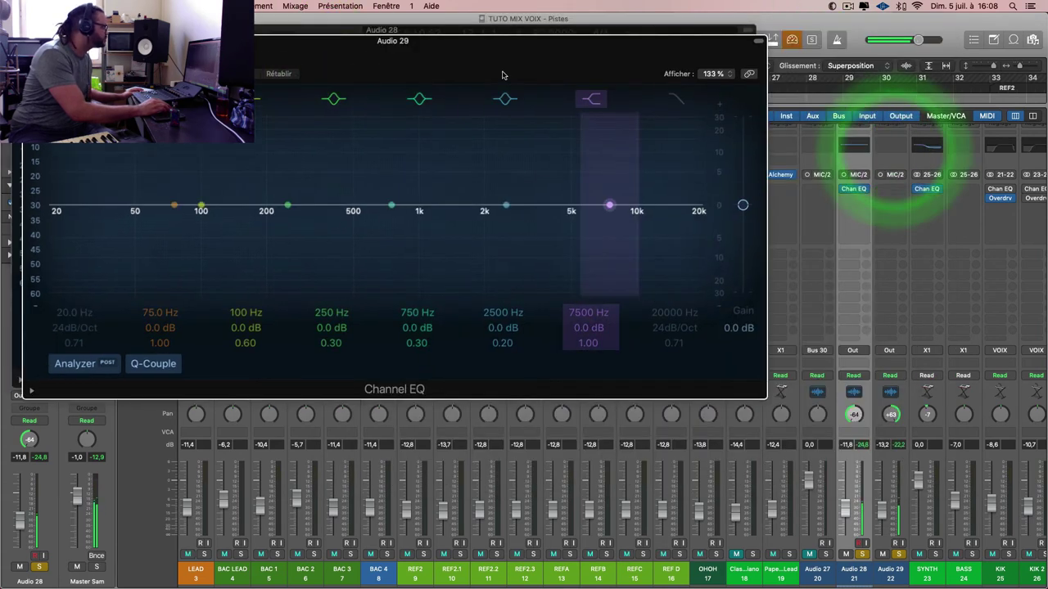
{"action": "left_click_drag", "start_coordinate": [491, 70], "coordinate": [670, 74]}
{"action": "left_click", "coordinate": [669, 74]}
{"action": "left_click", "coordinate": [680, 72]}
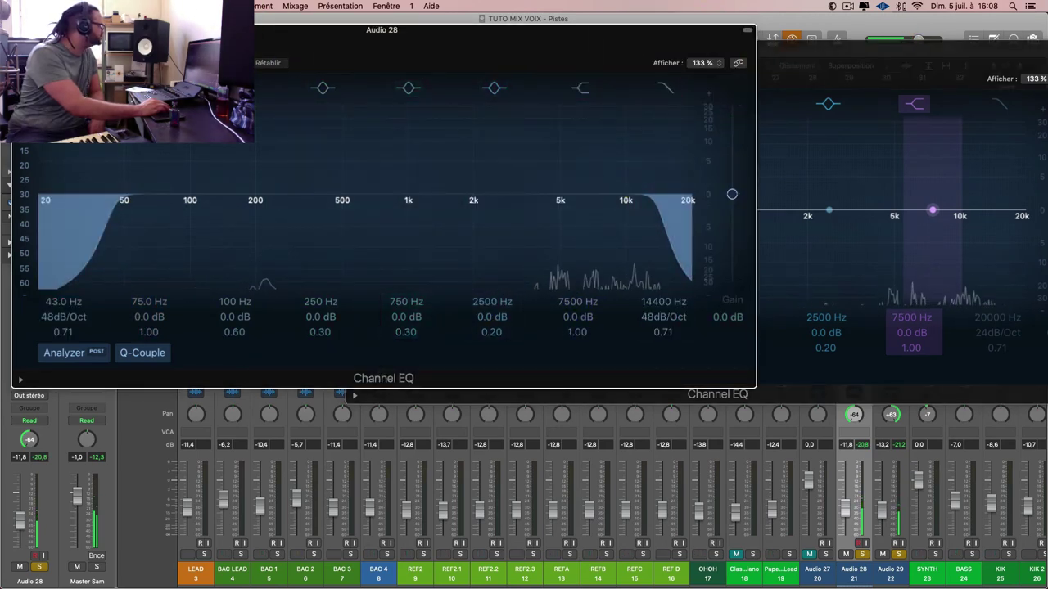
{"action": "left_click", "coordinate": [808, 53]}
{"action": "left_click", "coordinate": [521, 79]}
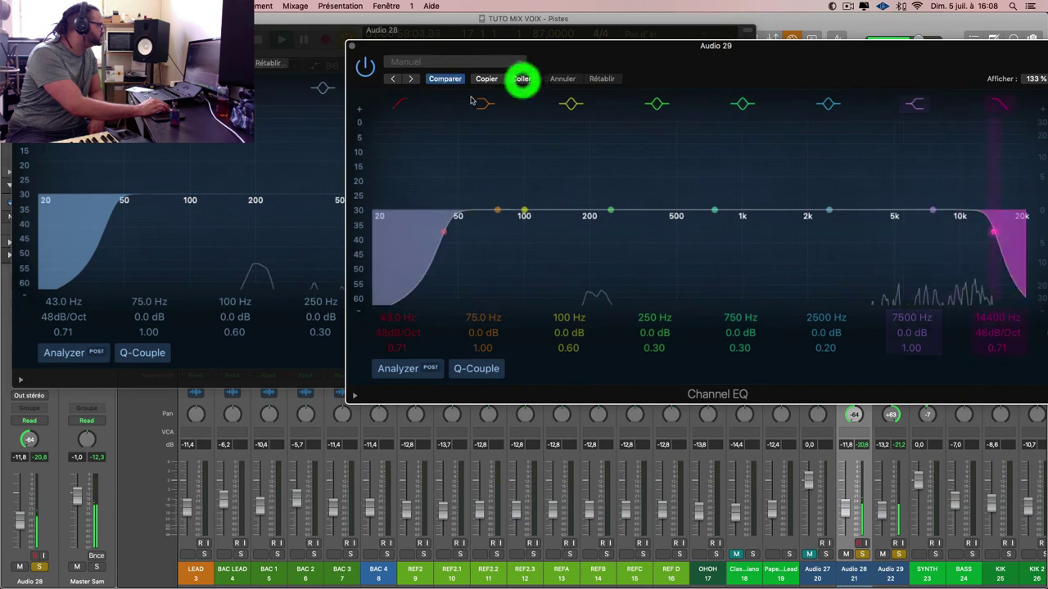
- Set the low cut to 335 Hz on Audio 29 and 465 Hz on Audio 28, boosting Audio 28's high shelf 4.5 dB at 7000 Hz
{"action": "left_click_drag", "start_coordinate": [404, 319], "coordinate": [404, 278]}
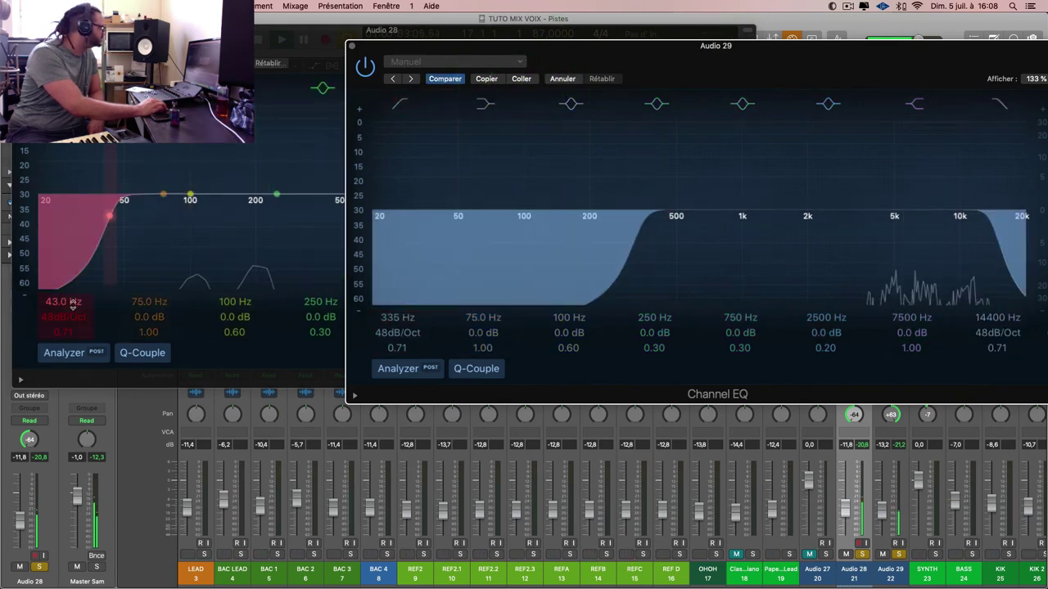
{"action": "left_click_drag", "start_coordinate": [63, 302], "coordinate": [63, 260]}
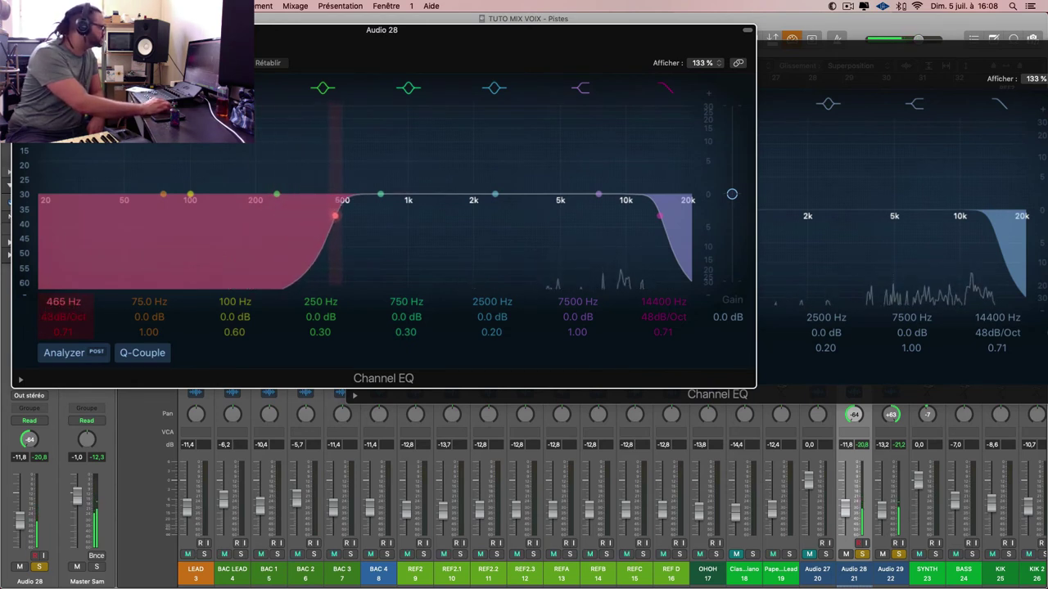
{"action": "mouse_move", "coordinate": [602, 205]}
{"action": "left_mouse_down"}
{"action": "mouse_move", "coordinate": [606, 188]}
{"action": "mouse_move", "coordinate": [595, 197]}
{"action": "left_mouse_up"}
{"action": "left_click_drag", "start_coordinate": [561, 166], "coordinate": [561, 169]}
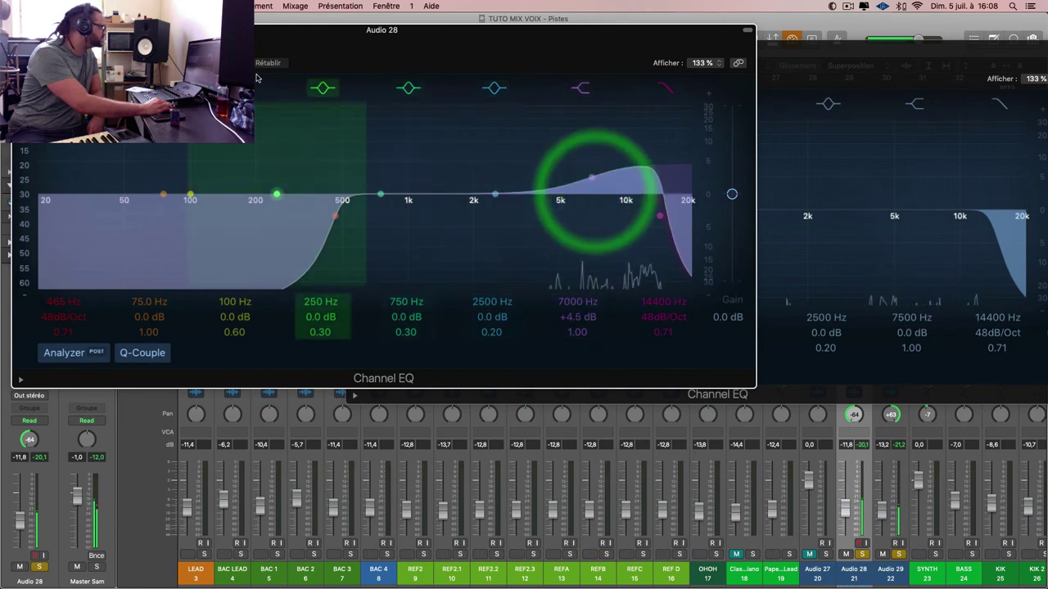
- Copy Audio 28's Channel EQ settings onto Audio 29 and close Audio 29's EQ window
{"action": "left_click", "coordinate": [864, 56]}
{"action": "left_click", "coordinate": [522, 78]}
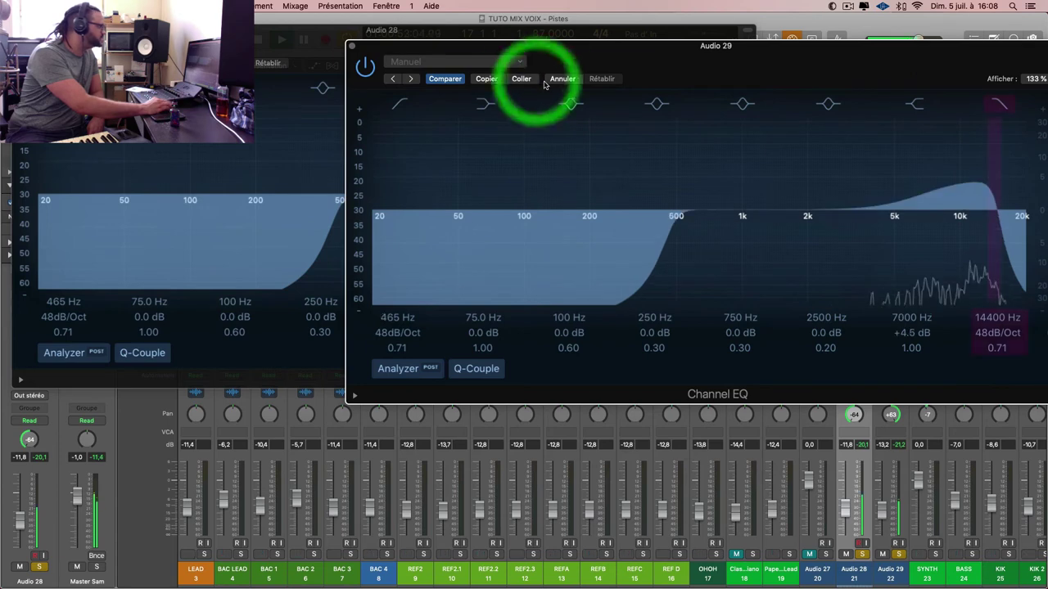
{"action": "left_click", "coordinate": [351, 47]}
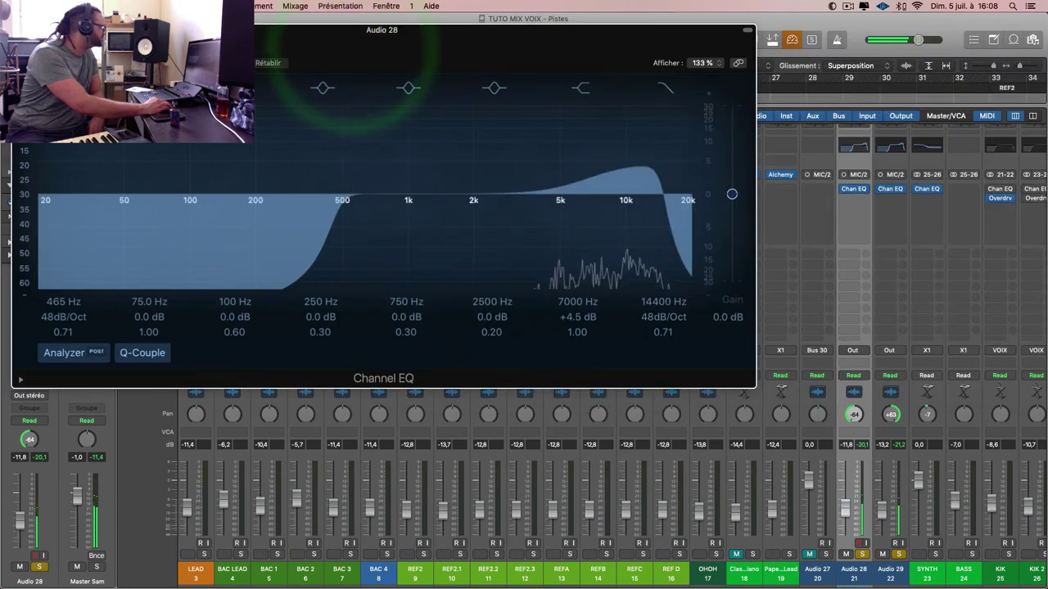
- Close Audio 28's EQ, take Audio 28 and Audio 29 out of solo, and mute and unmute both to compare the mix
{"action": "key", "text": "super+w"}
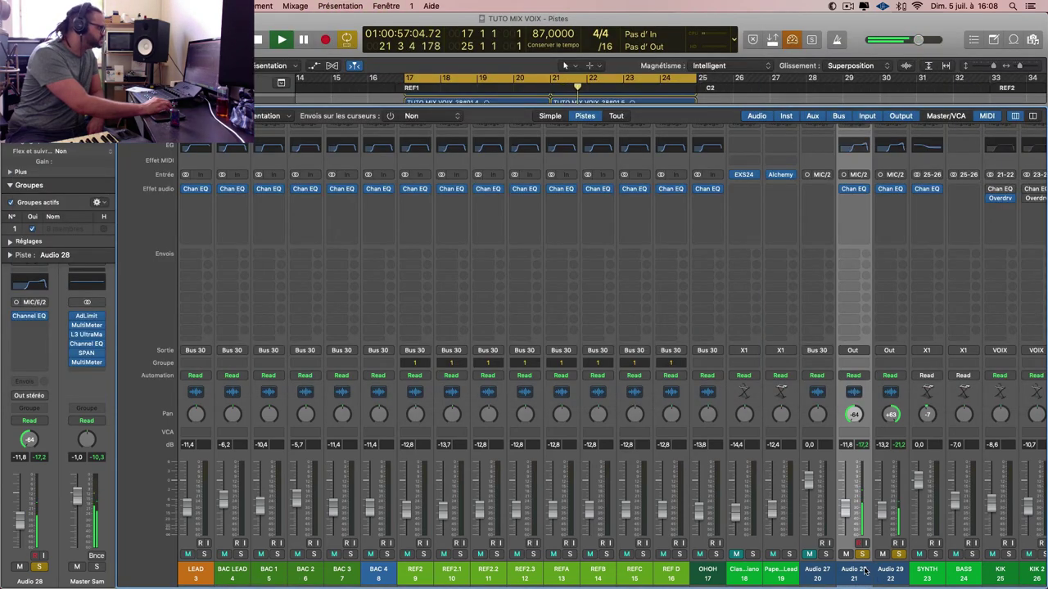
{"action": "left_click", "coordinate": [889, 571], "text": "shift"}
{"action": "left_click", "coordinate": [882, 555]}
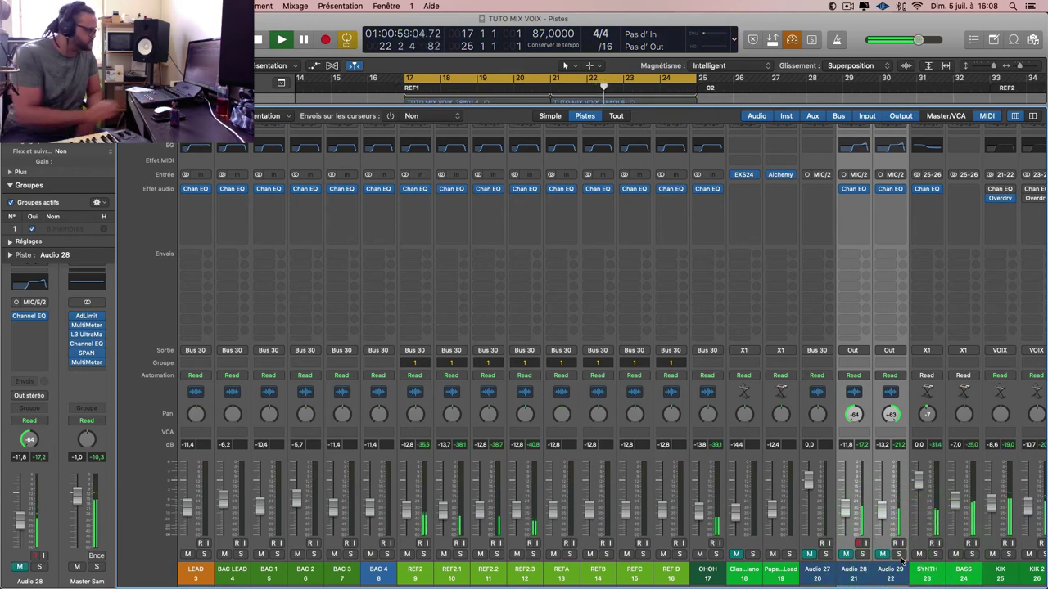
{"action": "left_click", "coordinate": [884, 561]}
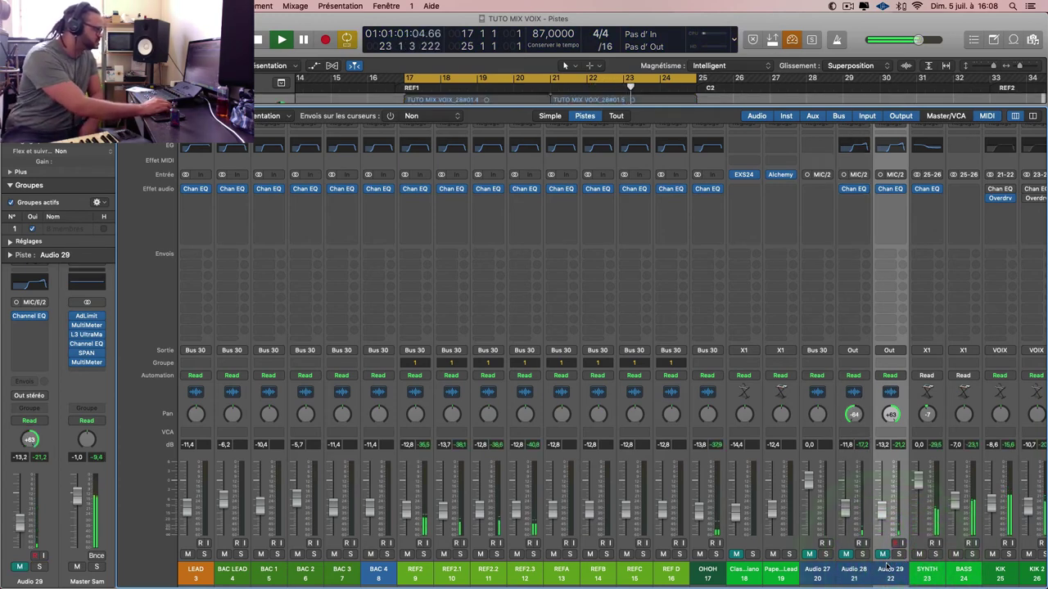
{"action": "left_click", "coordinate": [844, 559]}
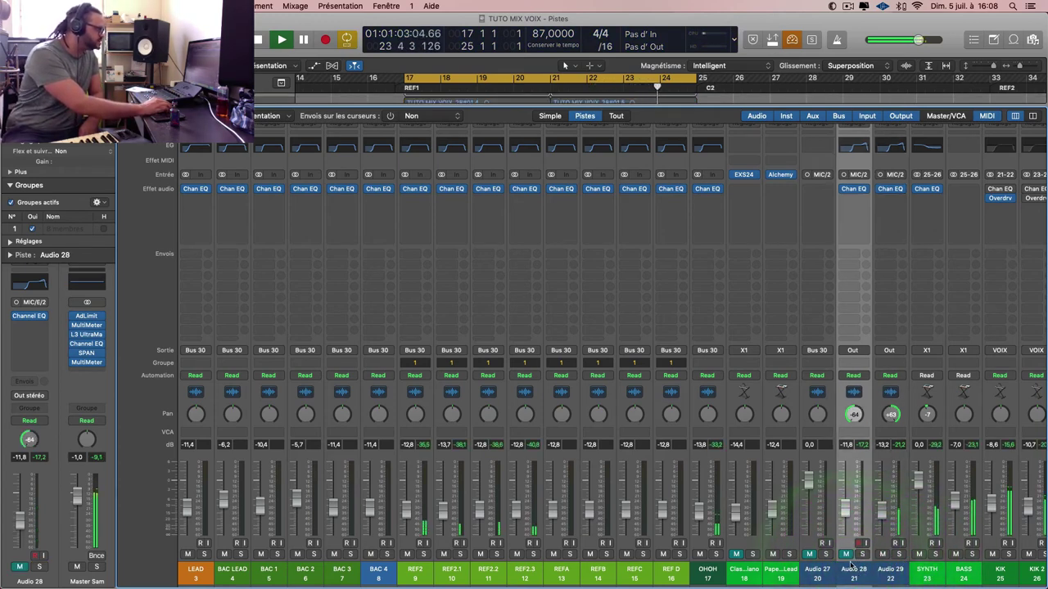
{"action": "left_click", "coordinate": [847, 556]}
- Lower Audio 28 and Audio 29 together to -12.6 dB and -14.0 dB
{"action": "left_click", "coordinate": [890, 570], "text": "shift"}
{"action": "left_click", "coordinate": [858, 543]}
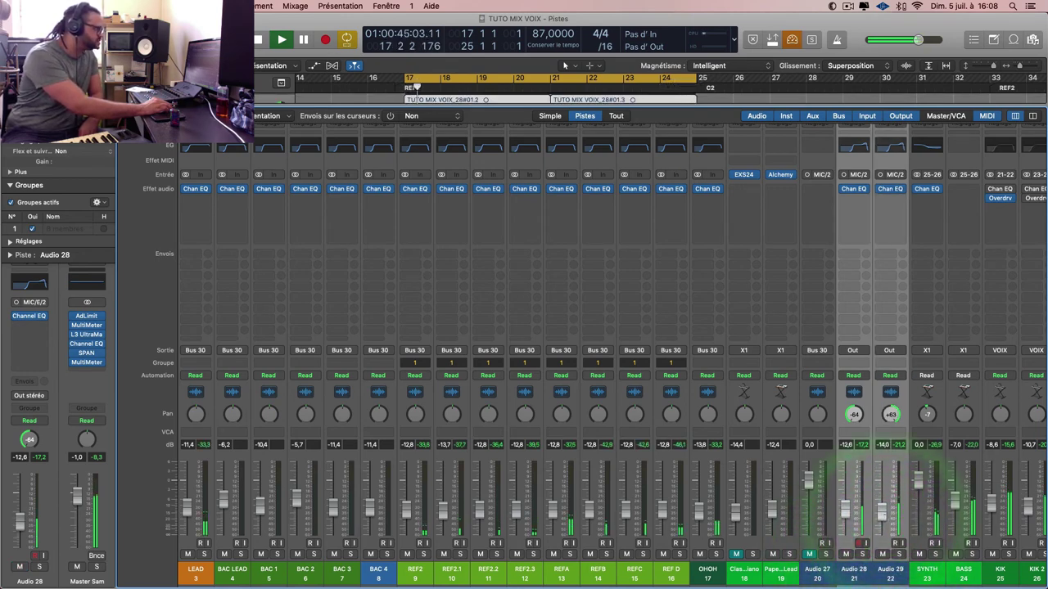
{"action": "left_click_drag", "start_coordinate": [885, 522], "coordinate": [885, 519]}
{"action": "left_click", "coordinate": [853, 568]}
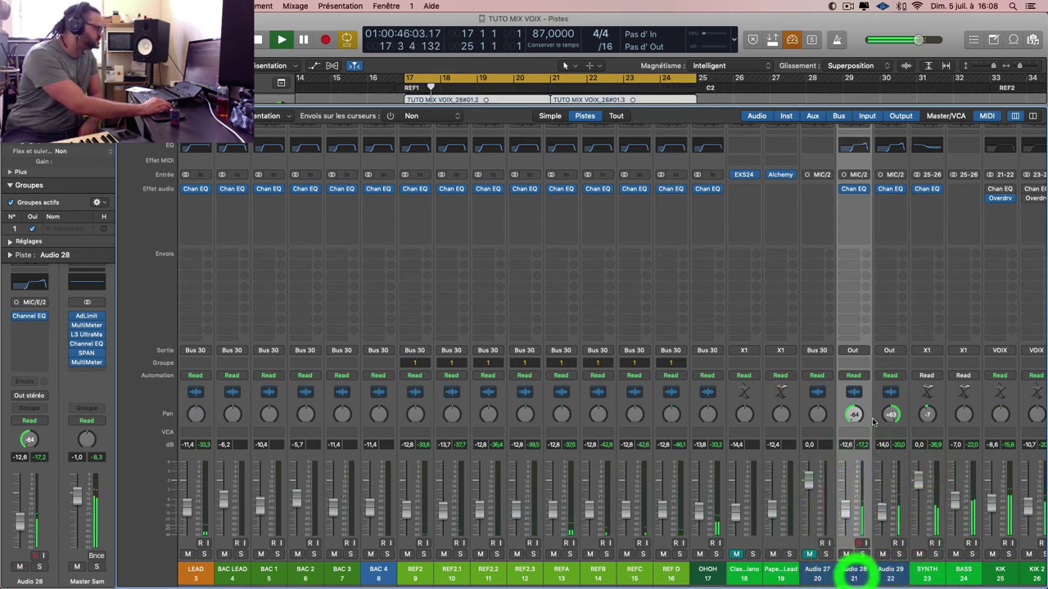
- Set Audio 29's 7000 Hz high shelf to -2.5 dB and copy its Channel EQ settings onto Audio 28
{"action": "left_click", "coordinate": [857, 189]}
{"action": "left_click", "coordinate": [889, 188]}
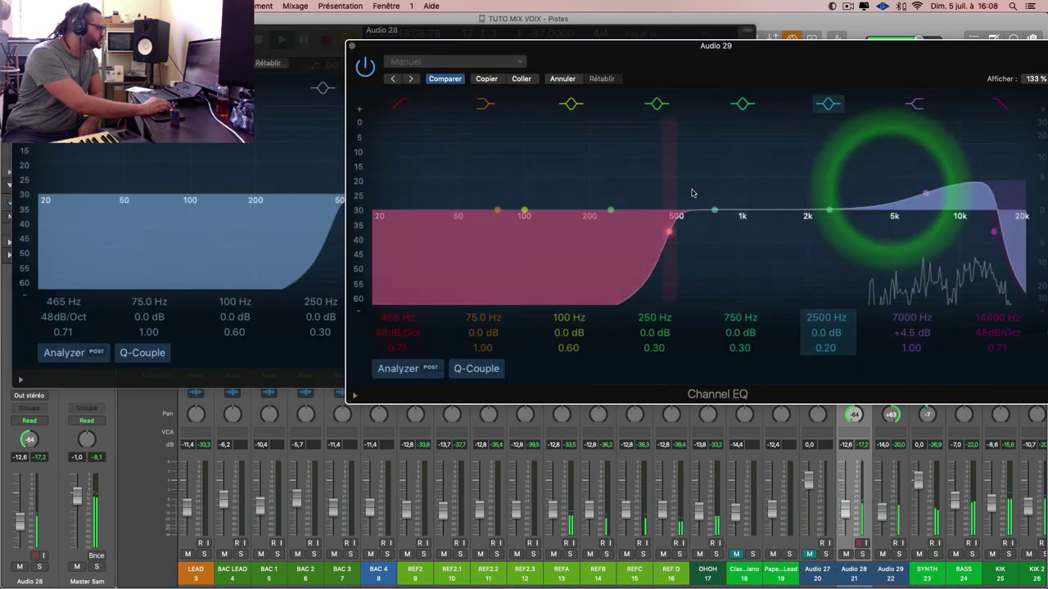
{"action": "left_click_drag", "start_coordinate": [941, 215], "coordinate": [941, 238]}
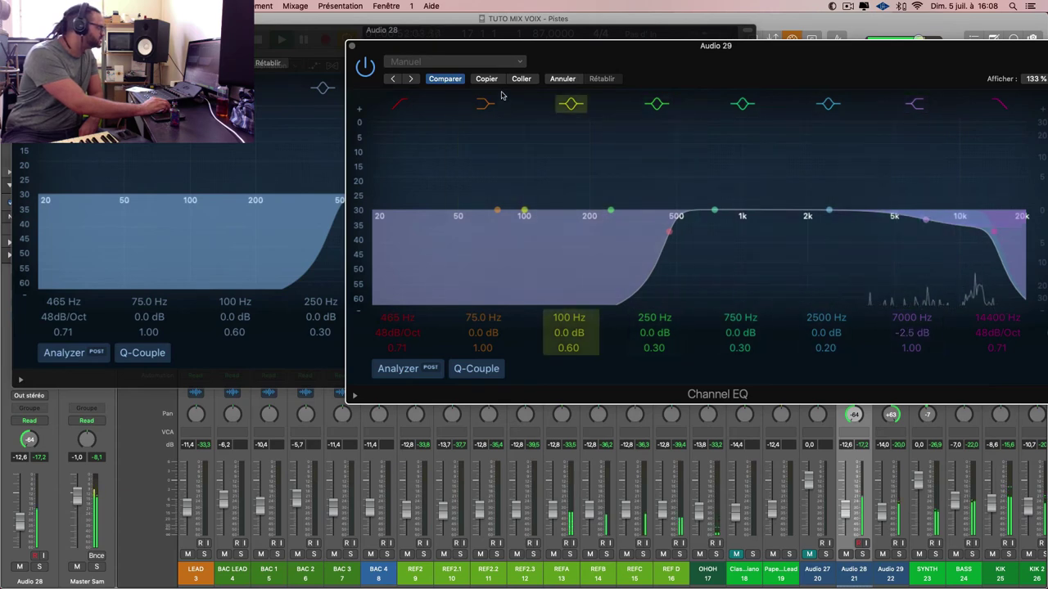
{"action": "left_click", "coordinate": [486, 78]}
{"action": "left_click_drag", "start_coordinate": [674, 46], "coordinate": [977, 93]}
{"action": "left_click", "coordinate": [636, 63]}
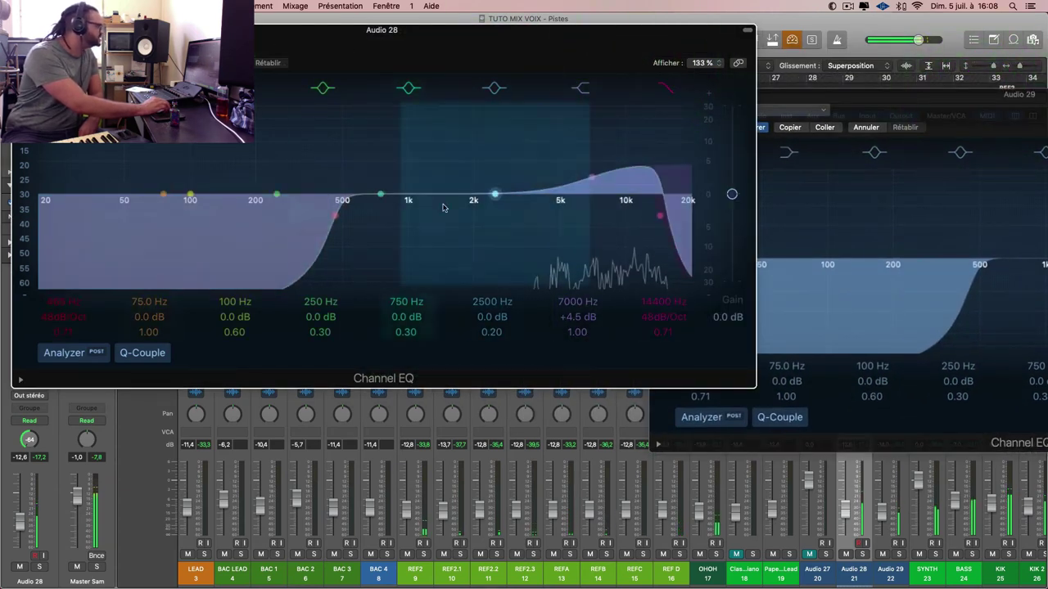
{"action": "left_click", "coordinate": [188, 63]}
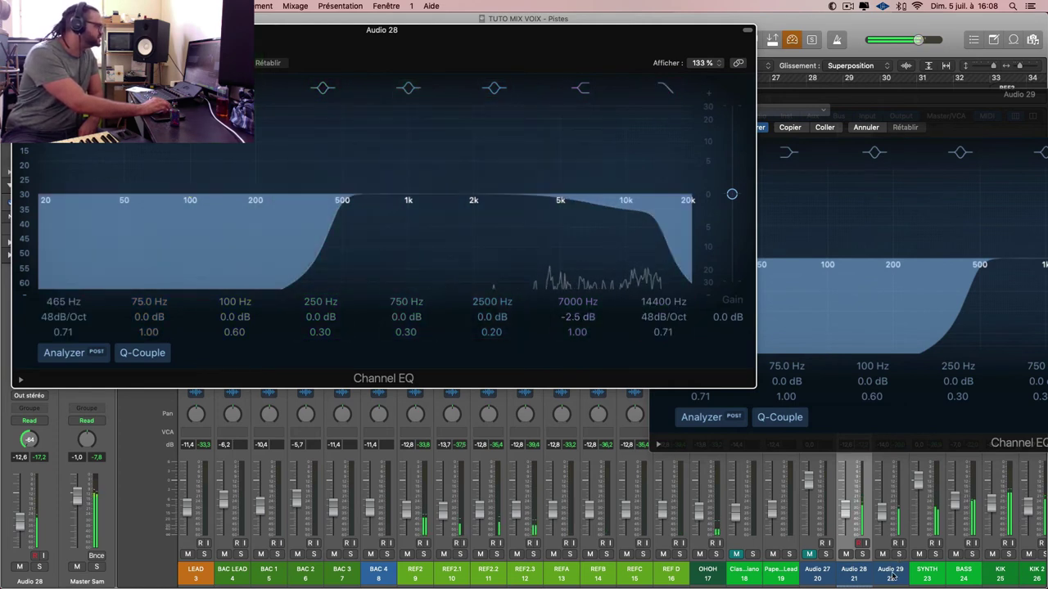
- Close the Audio 29 and Audio 28 EQ windows and hide the mixer
{"action": "left_click", "coordinate": [888, 573]}
{"action": "left_click", "coordinate": [931, 109]}
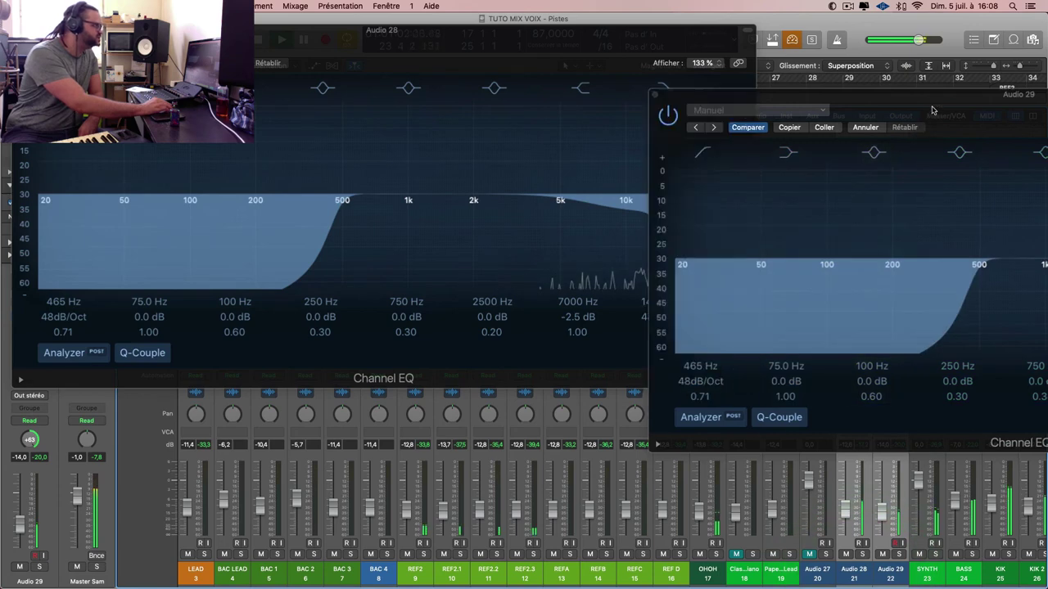
{"action": "left_click", "coordinate": [652, 95]}
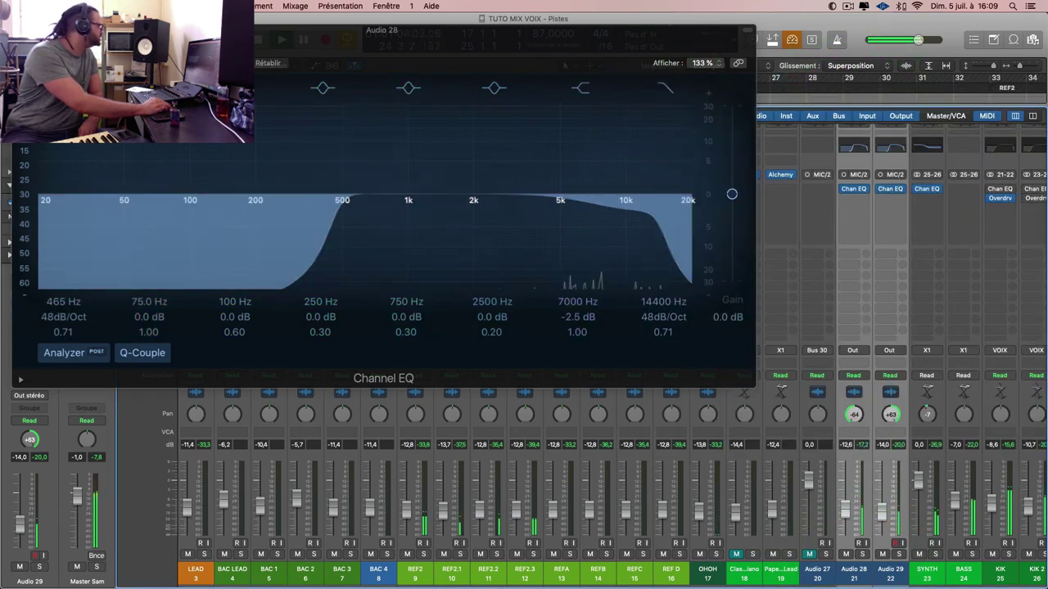
{"action": "key", "text": "x"}
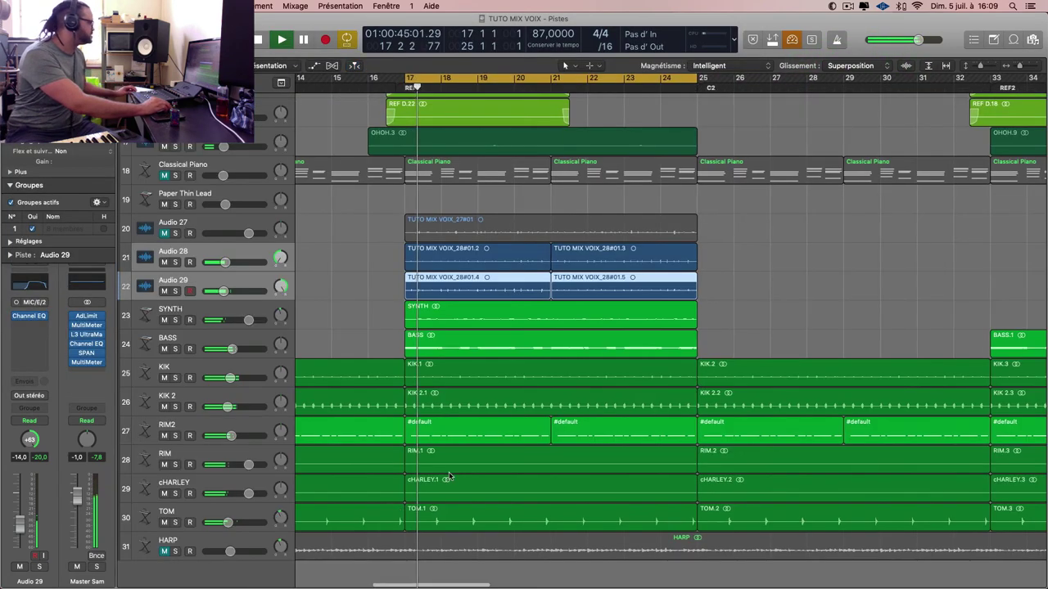
- Unmute Audio 27 and lower its volume to -13.8 dB during playback
{"action": "key", "text": "super+Left"}
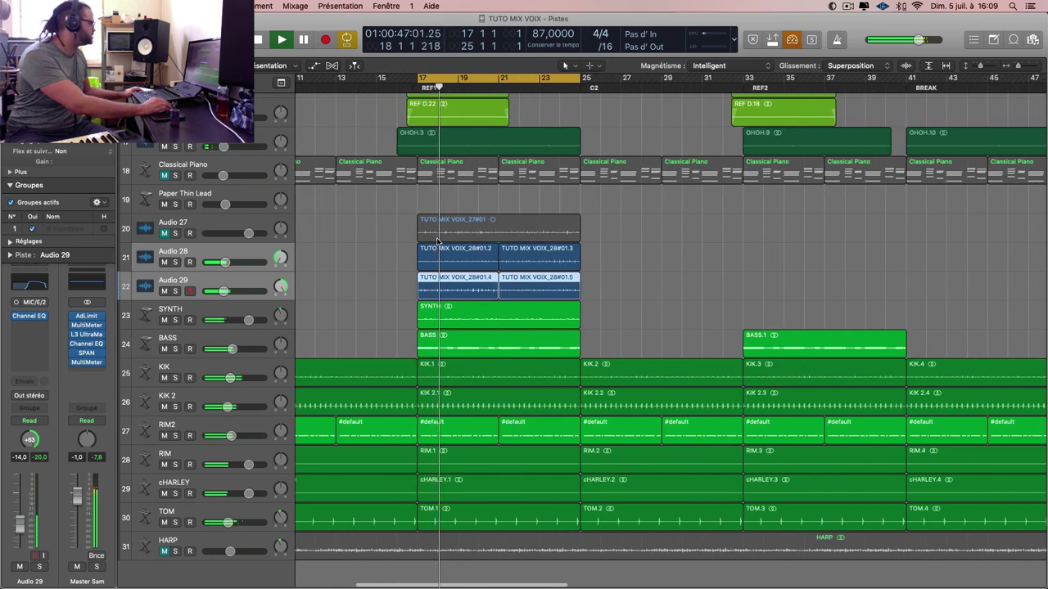
{"action": "left_click", "coordinate": [182, 232], "text": "shift"}
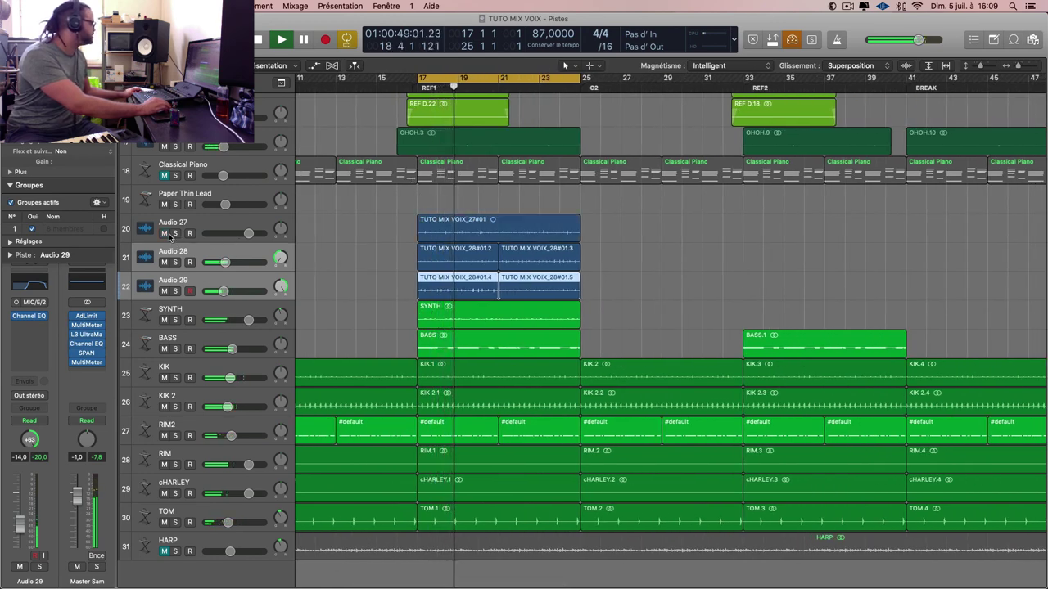
{"action": "left_click", "coordinate": [214, 227]}
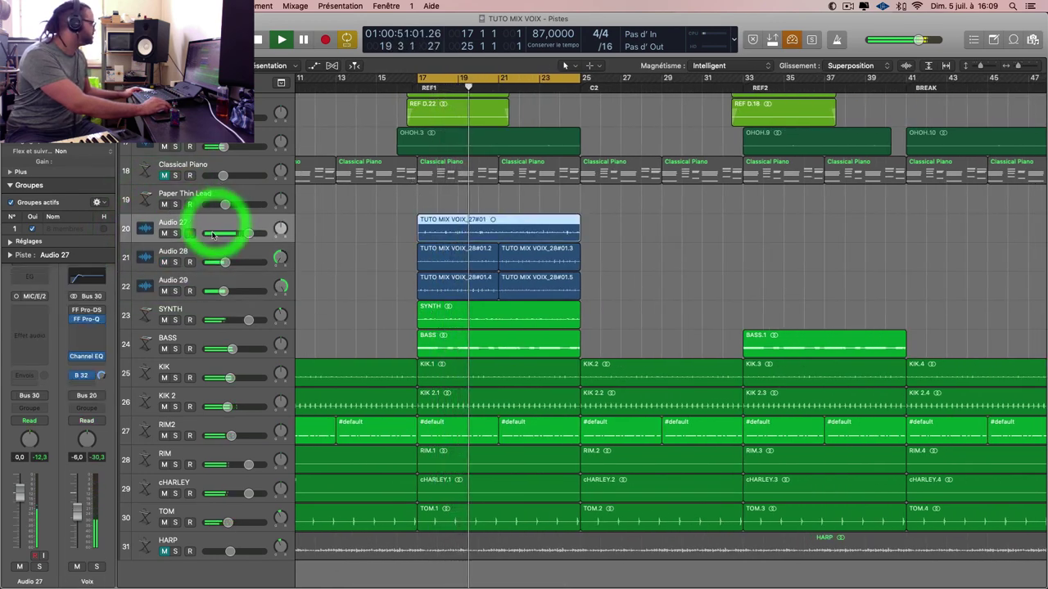
{"action": "left_click_drag", "start_coordinate": [23, 485], "coordinate": [21, 524]}
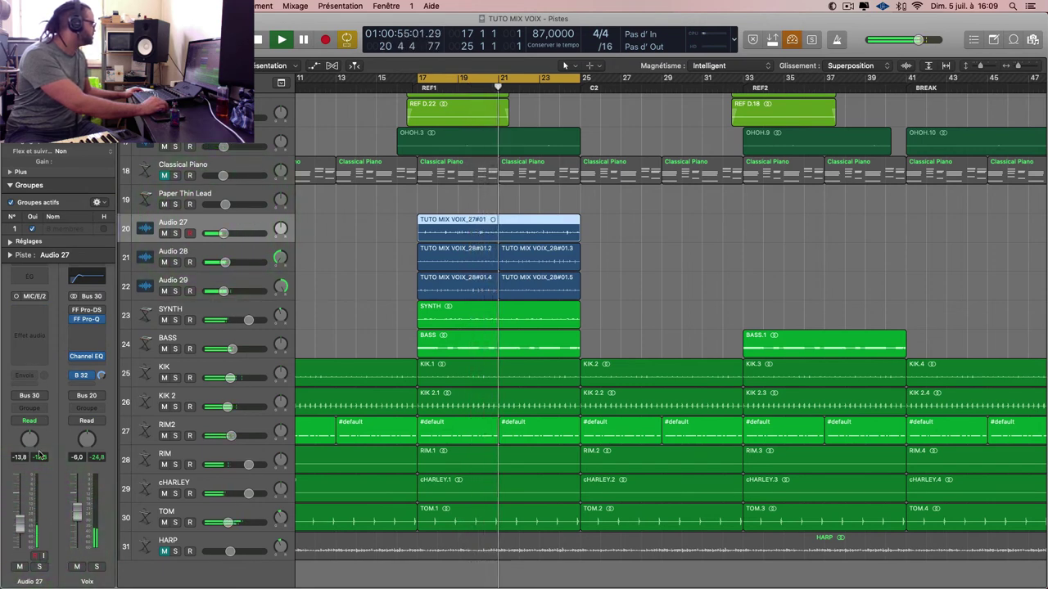
- Add a Channel EQ to Audio 27 with an 81 Hz low cut and a 510 Hz high cut, and lower the track to -15.6 dB
{"action": "left_click", "coordinate": [36, 394]}
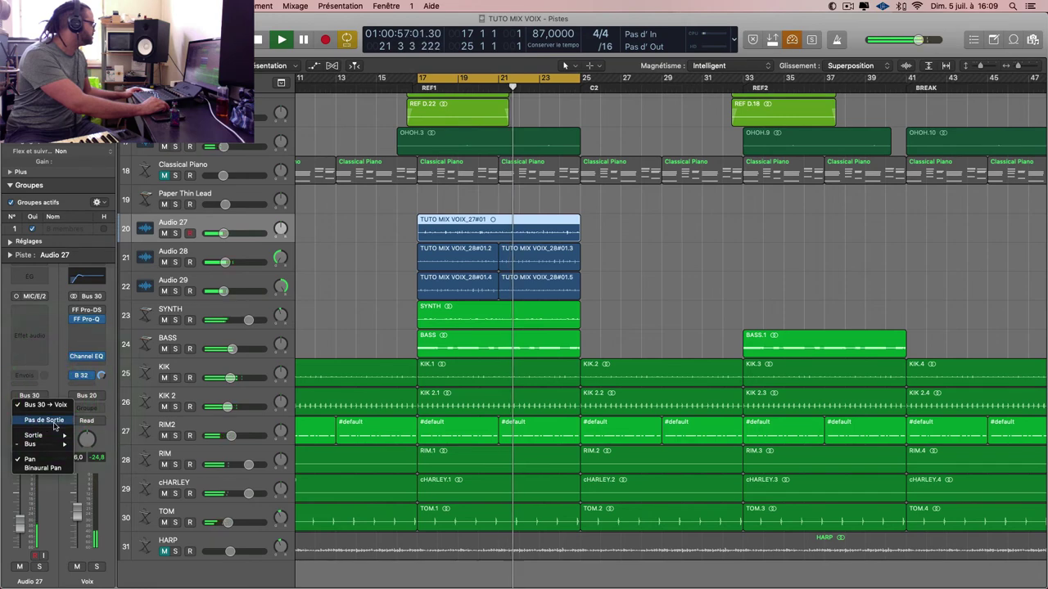
{"action": "left_click", "coordinate": [39, 331]}
{"action": "scroll", "coordinate": [45, 239], "scroll_direction": "down", "scroll_amount": 3}
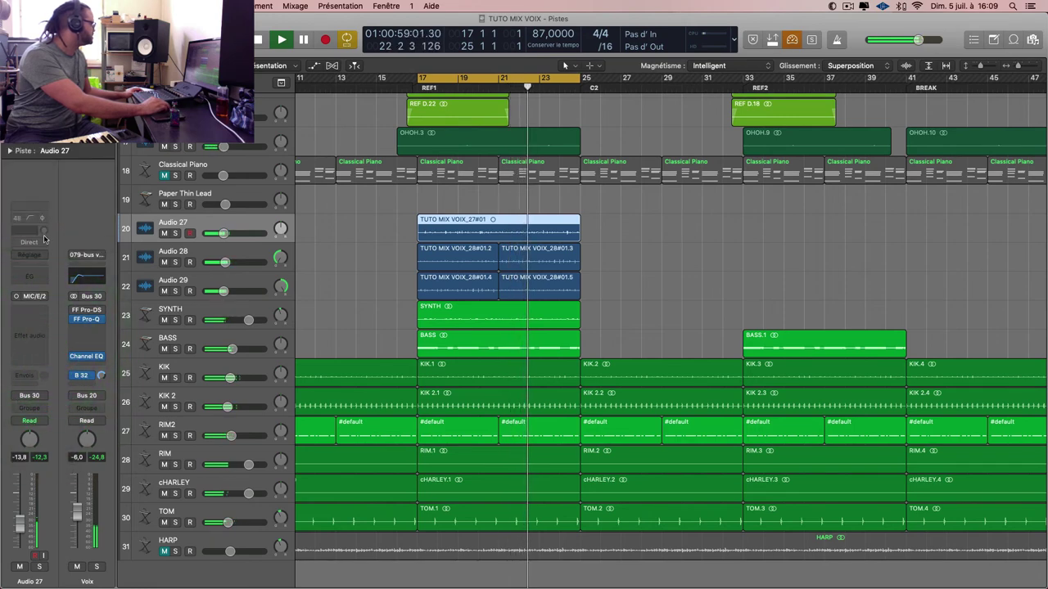
{"action": "left_click", "coordinate": [38, 281]}
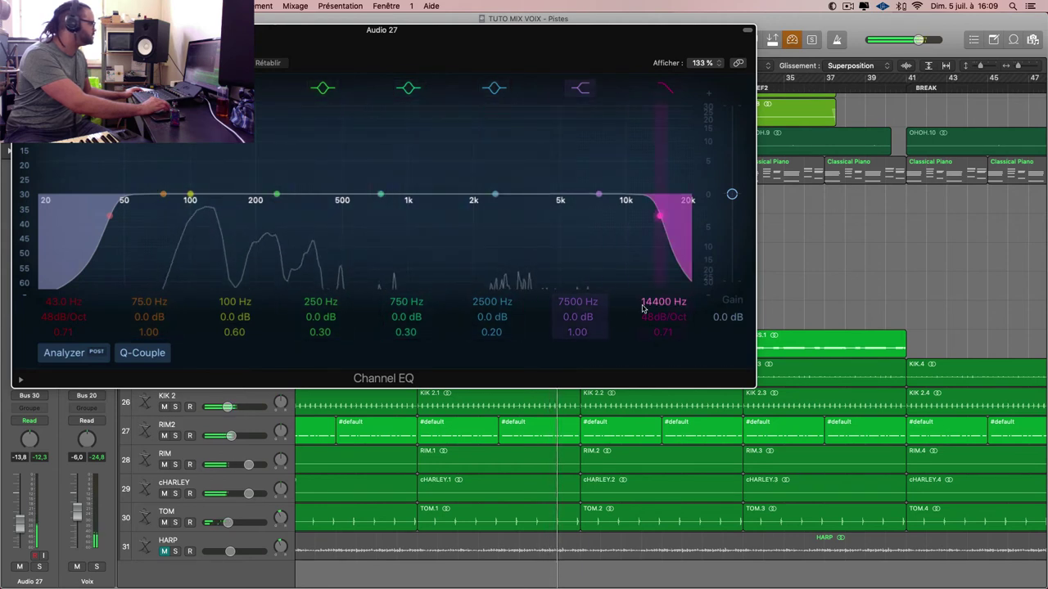
{"action": "left_click_drag", "start_coordinate": [667, 245], "coordinate": [345, 216]}
{"action": "left_click_drag", "start_coordinate": [109, 216], "coordinate": [171, 216]}
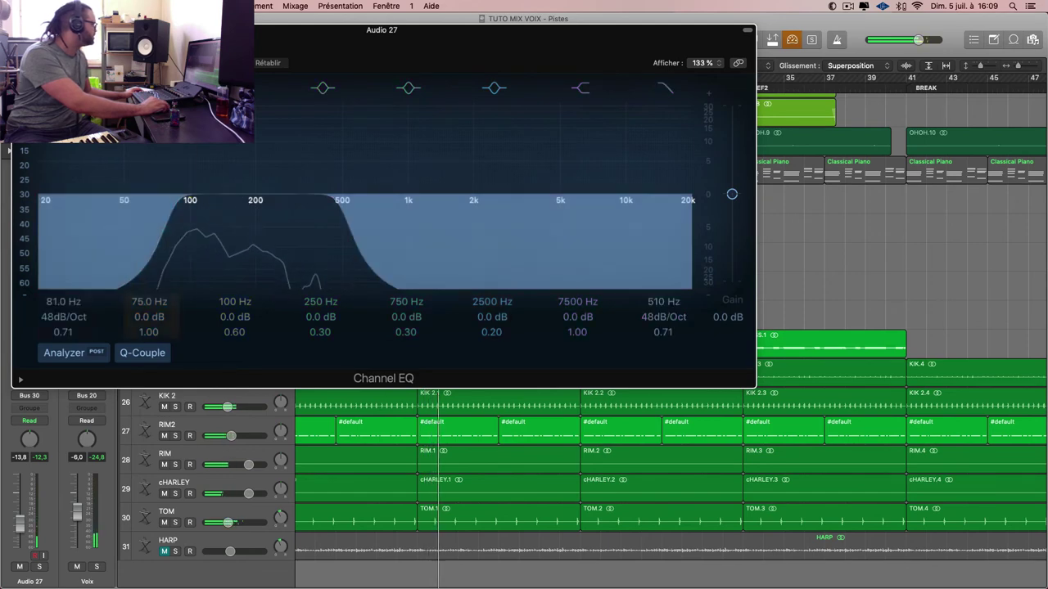
{"action": "key", "text": "super+w"}
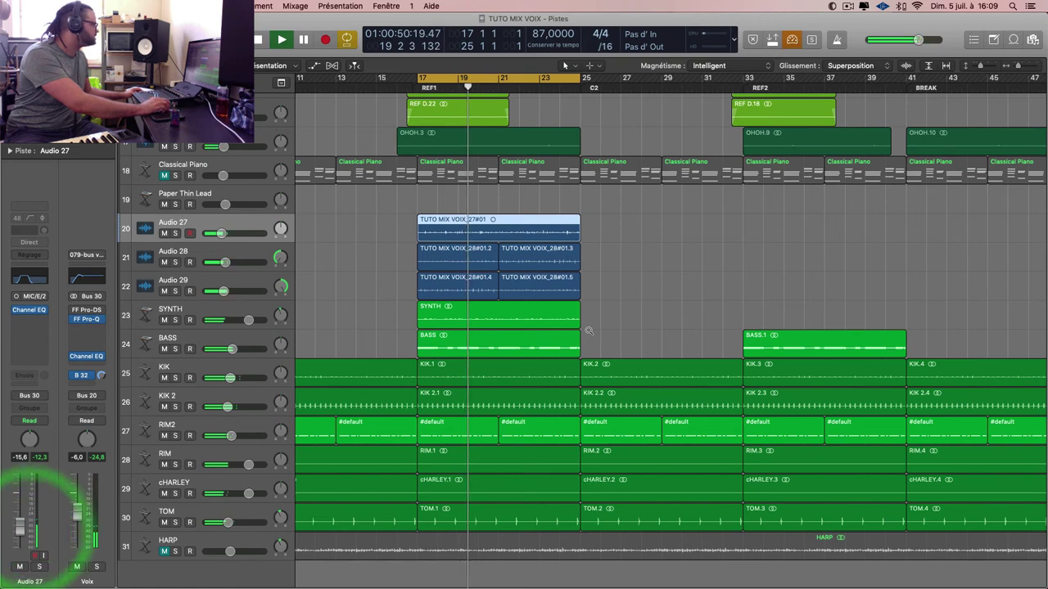
- Copy the REF1 regions of Audio 27, Audio 28 and Audio 29 to the REF2 and REF3 sections
{"action": "key", "text": "z"}
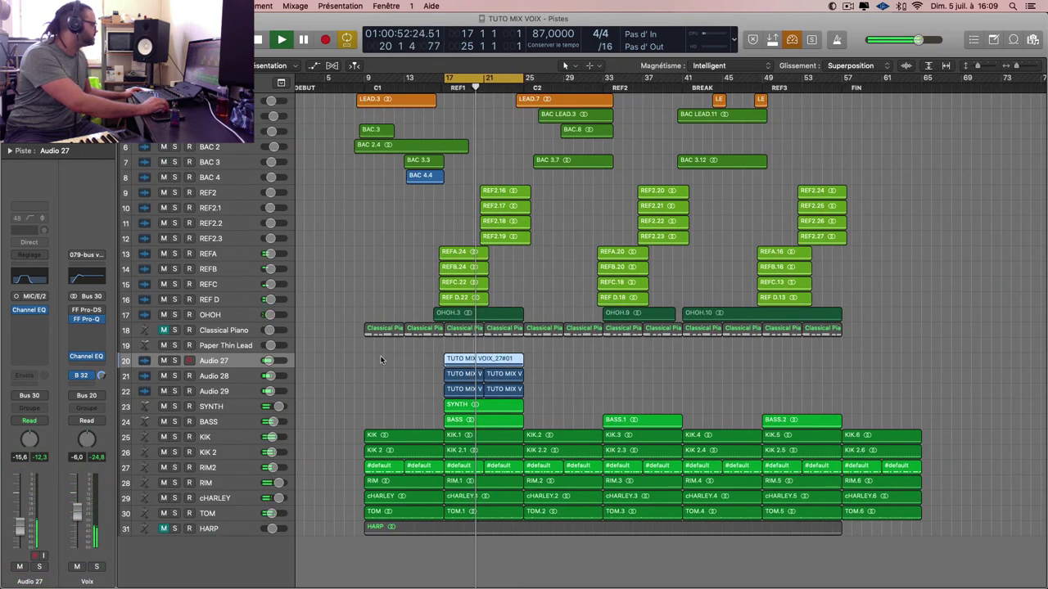
{"action": "left_click_drag", "start_coordinate": [487, 79], "coordinate": [567, 81]}
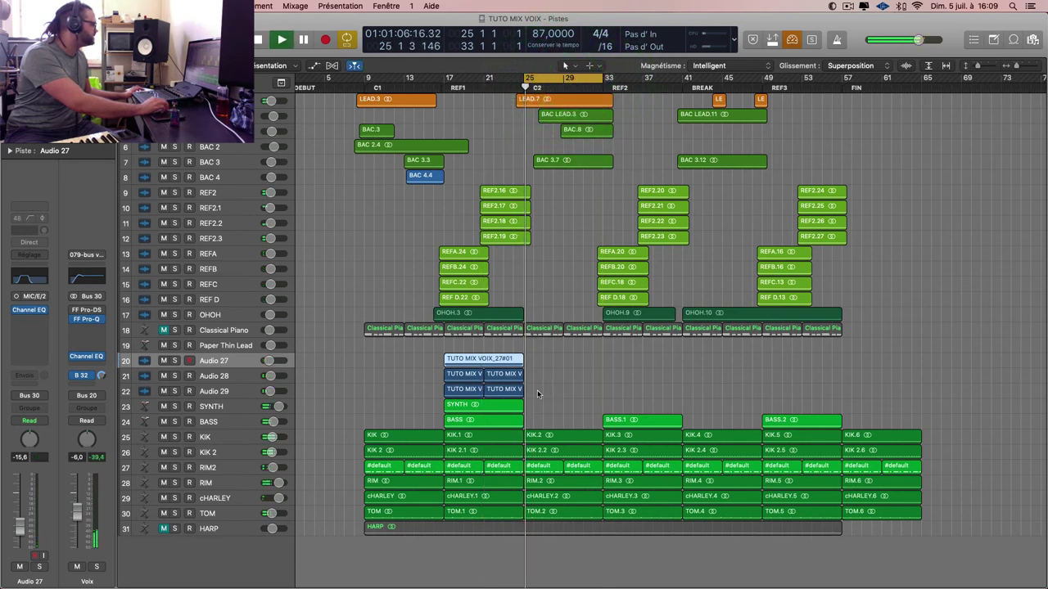
{"action": "left_click_drag", "start_coordinate": [550, 351], "coordinate": [491, 399]}
{"action": "left_click_drag", "start_coordinate": [449, 358], "coordinate": [790, 364]}
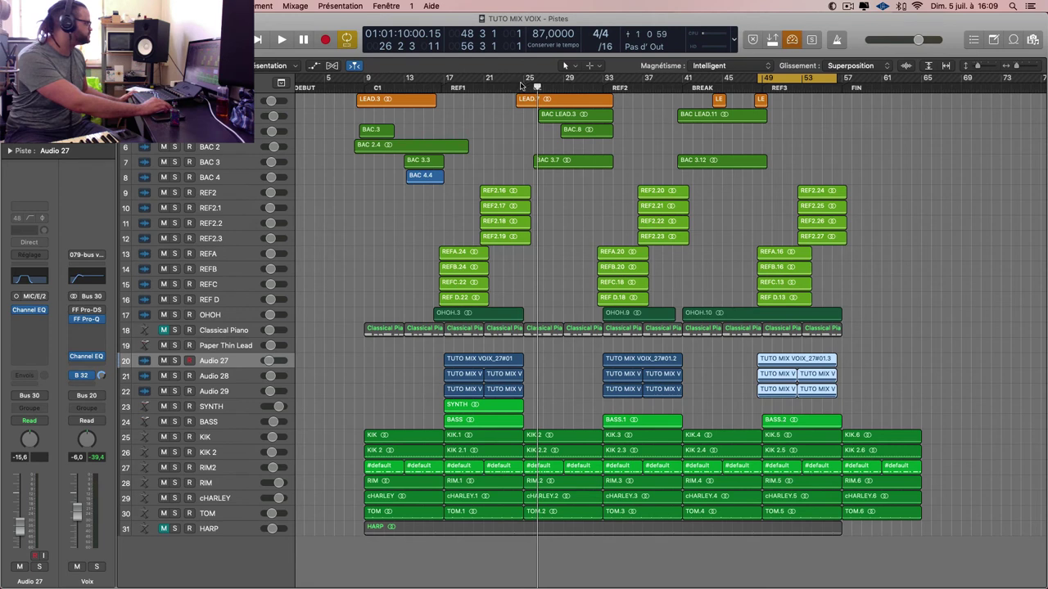
- Set the cycle range to bars 25–33 over C2, unmute the HARP track and start playback
{"action": "left_click_drag", "start_coordinate": [520, 85], "coordinate": [604, 84]}
{"action": "left_click", "coordinate": [162, 529]}
{"action": "key", "text": "space"}
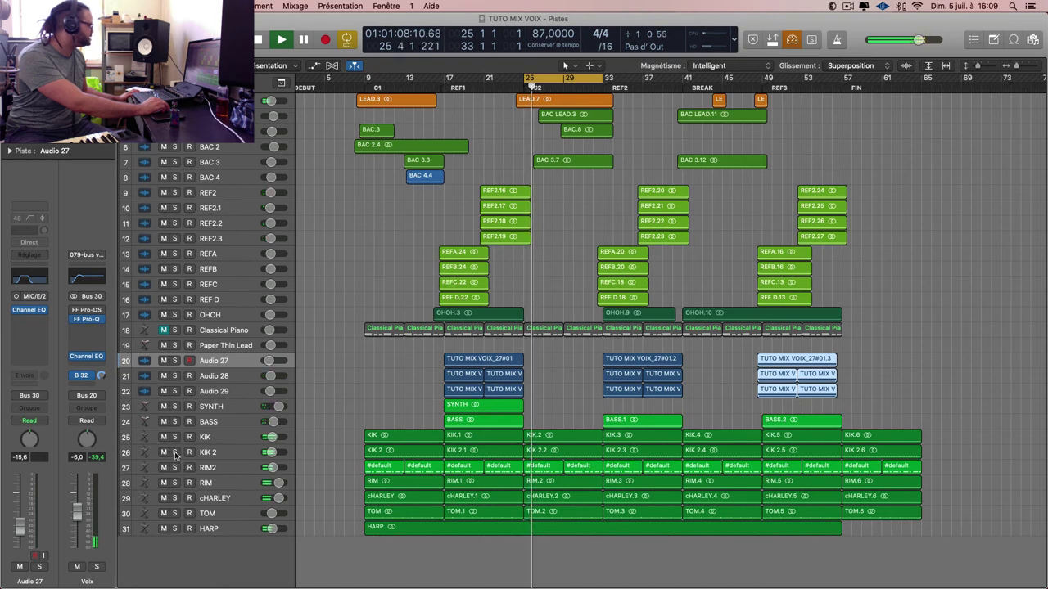
- Mute and unmute RIM to check it, and delete the cHARLEY region in the C2 section
{"action": "left_click", "coordinate": [163, 483]}
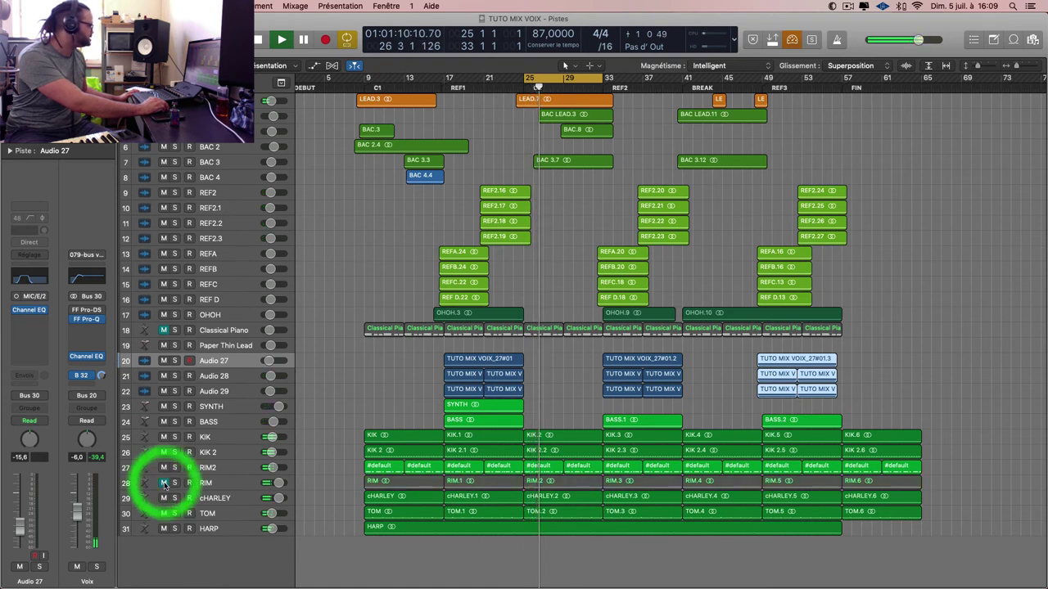
{"action": "left_click", "coordinate": [163, 483]}
{"action": "left_click", "coordinate": [561, 493]}
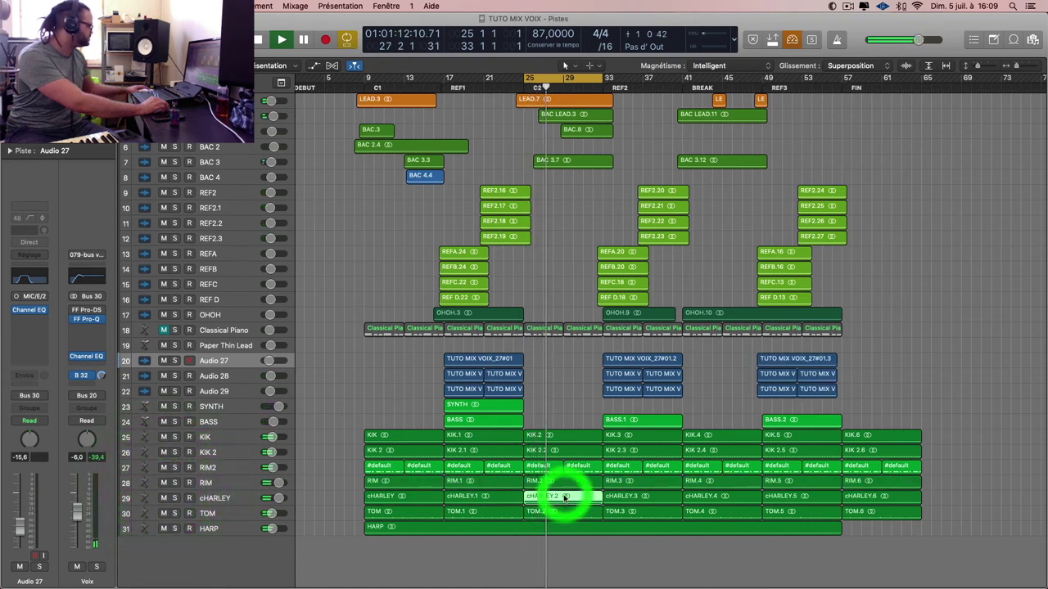
{"action": "key", "text": "Delete"}
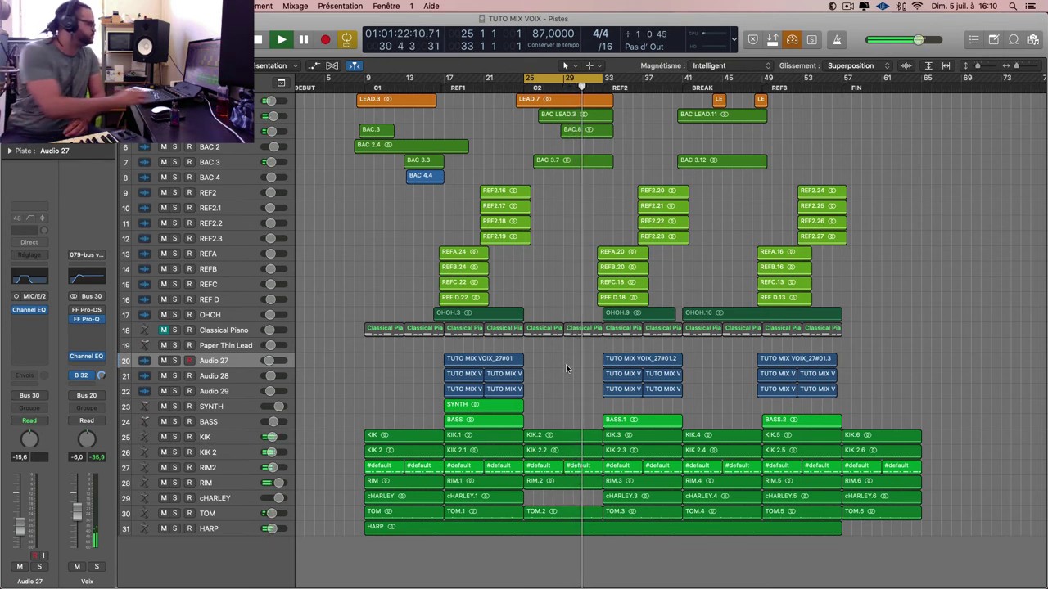
- Select the Paper Thin Lead track, mute HARP and open the lead track's Alchemy instrument
{"action": "left_click", "coordinate": [239, 344]}
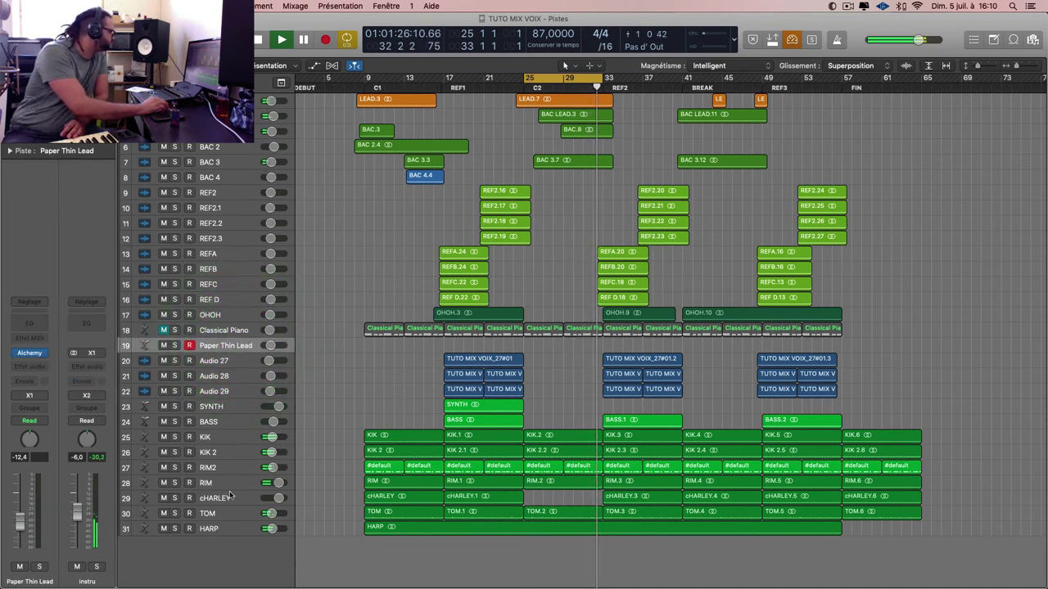
{"action": "left_click", "coordinate": [163, 529]}
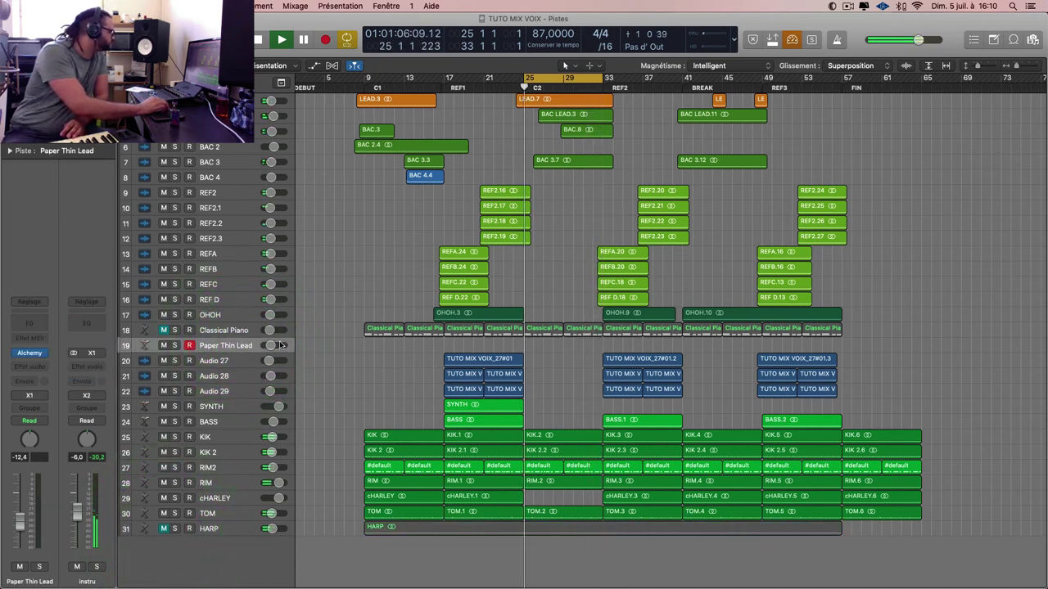
{"action": "left_click", "coordinate": [31, 353]}
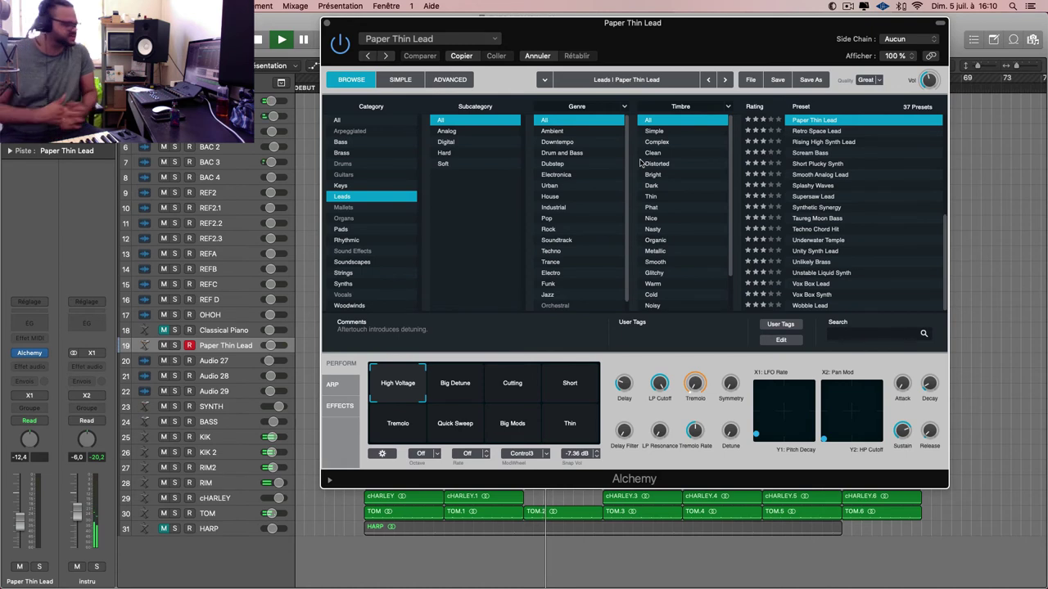
- Audition the Rising High Synth Lead preset and load Shimmering Harmonics from Alchemy's Synths category
{"action": "left_click", "coordinate": [806, 143]}
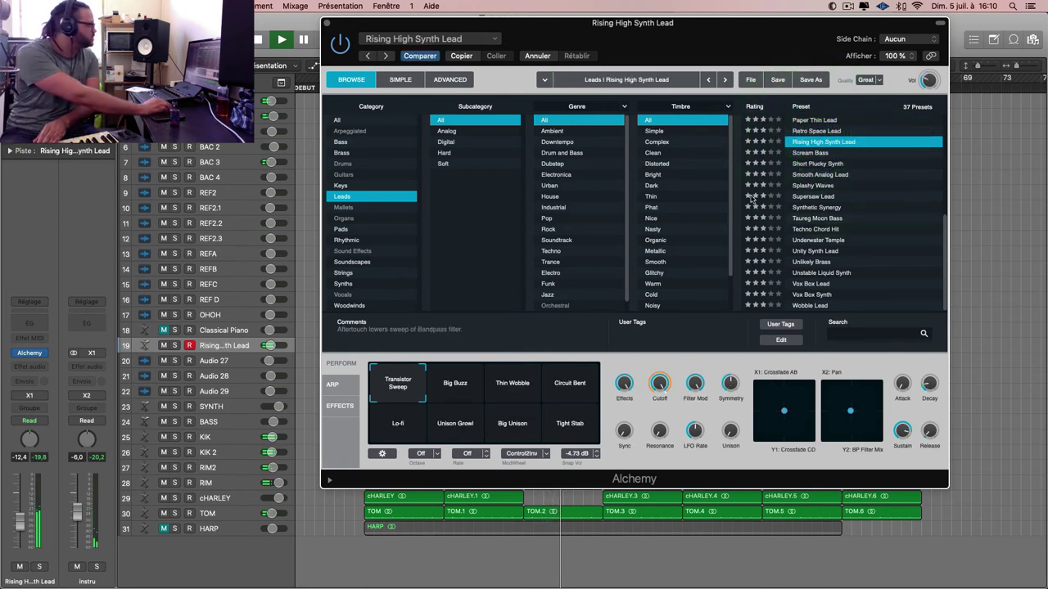
{"action": "left_click", "coordinate": [352, 198]}
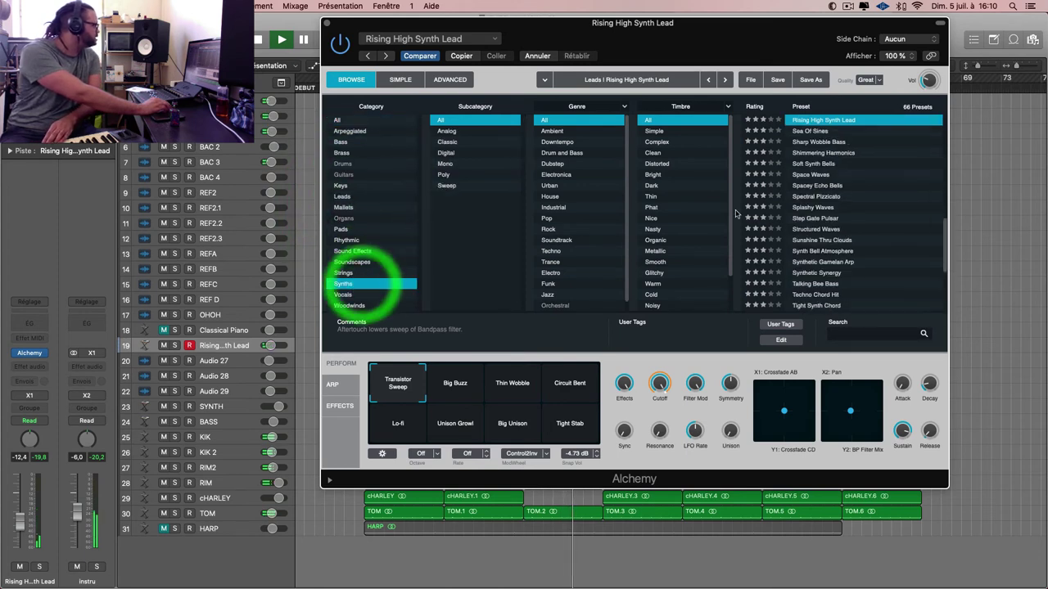
{"action": "left_click", "coordinate": [831, 131]}
{"action": "left_click", "coordinate": [839, 153]}
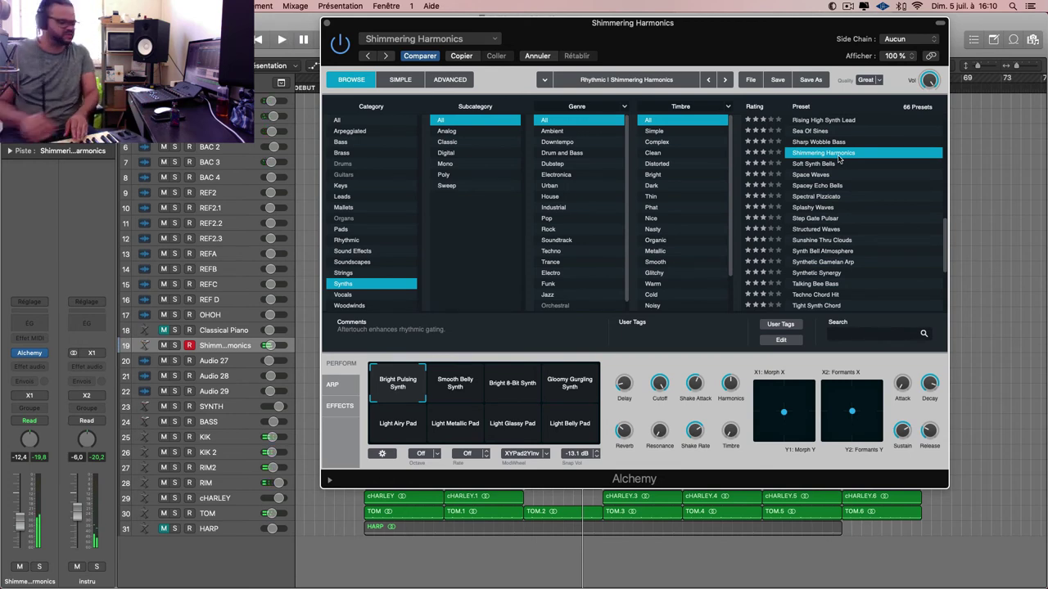
- Audition the Step Gate Pulsar, Structured Waves, Synthetic Synergy and Vintage Flyers synth presets, checking Vintage Flyers against the song's playback
{"action": "left_click", "coordinate": [848, 218]}
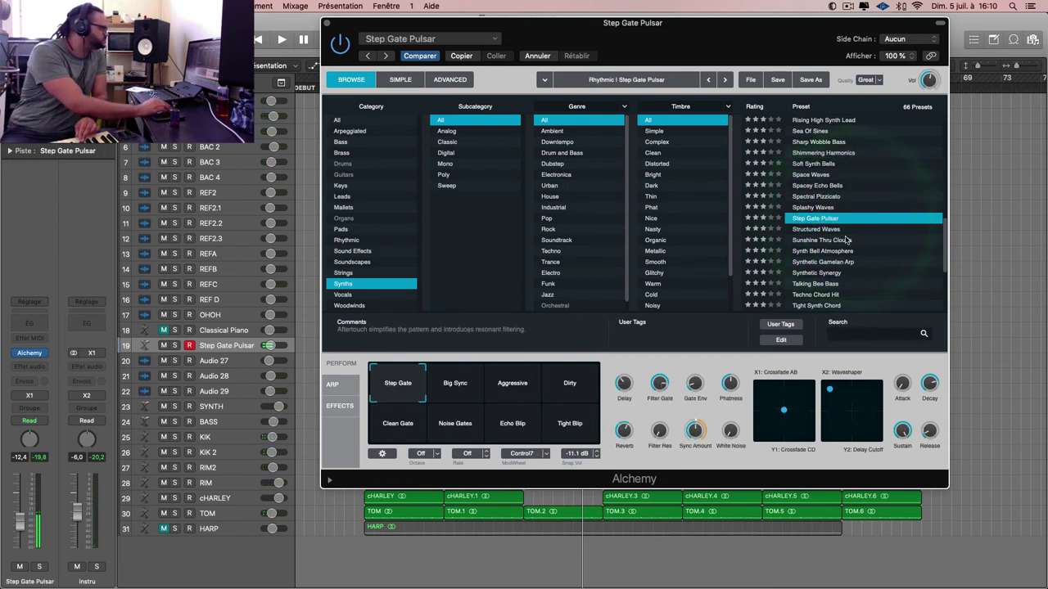
{"action": "left_click", "coordinate": [847, 240]}
{"action": "left_click", "coordinate": [843, 230]}
{"action": "left_click", "coordinate": [848, 274]}
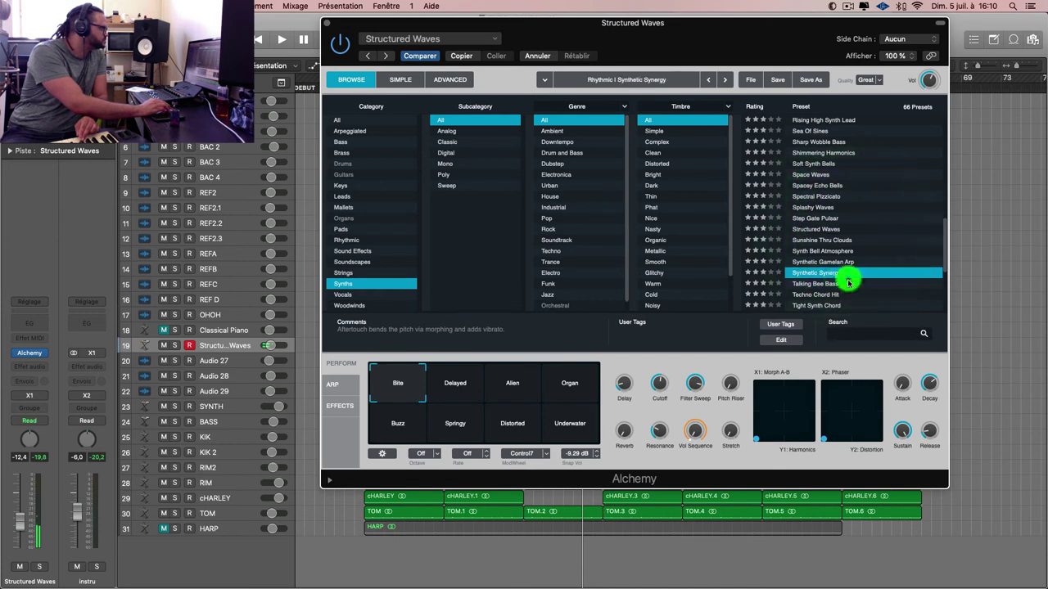
{"action": "scroll", "coordinate": [848, 274], "scroll_direction": "down", "scroll_amount": 5}
{"action": "left_click", "coordinate": [846, 251]}
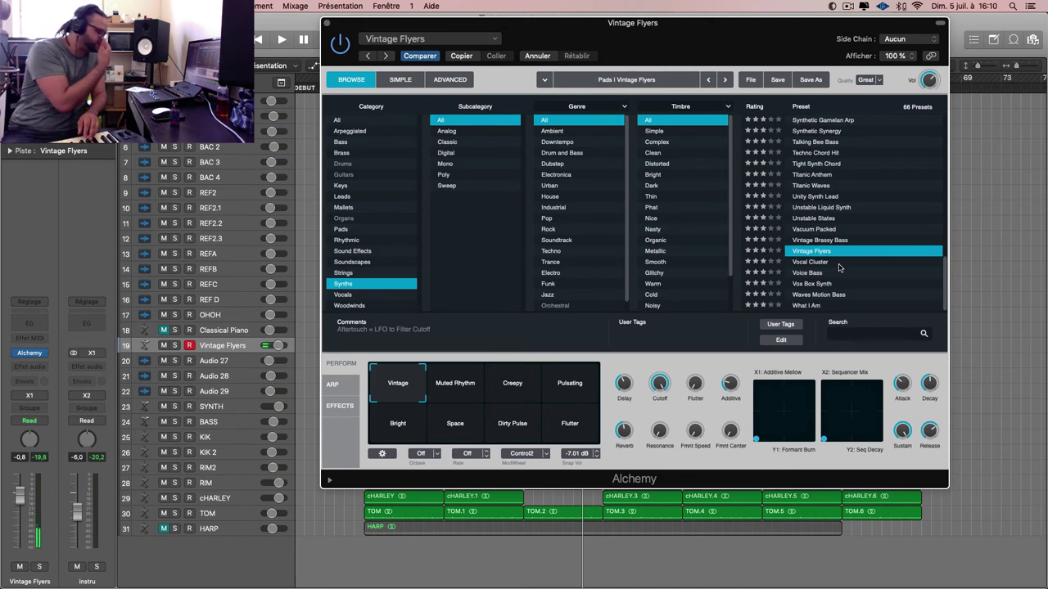
{"action": "key", "text": "space"}
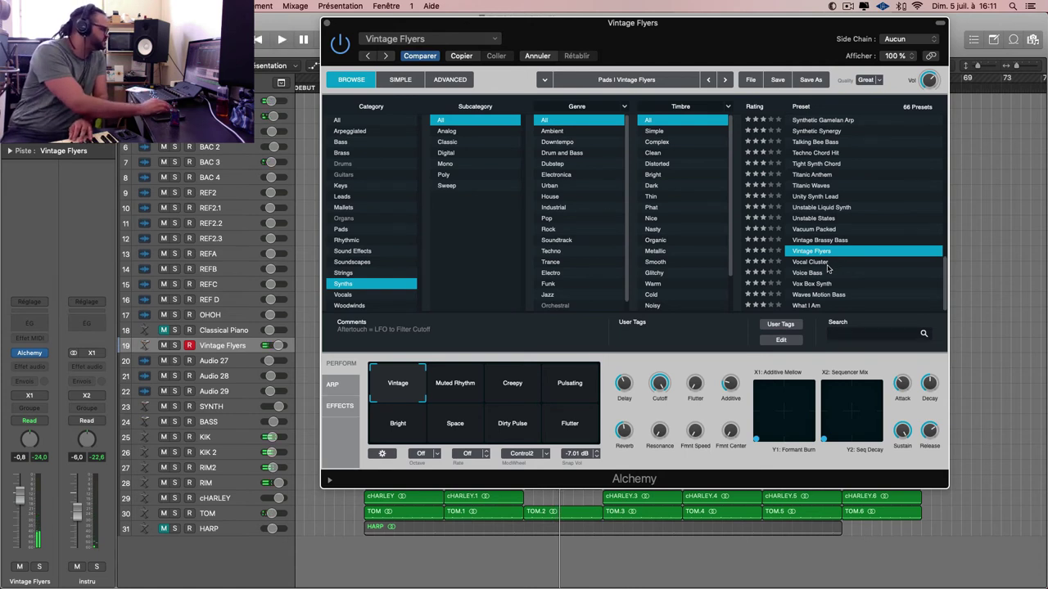
- Audition the remaining Synths presets from Vocal Cluster through Vox Box Synth to What I Am
{"action": "left_click", "coordinate": [826, 265]}
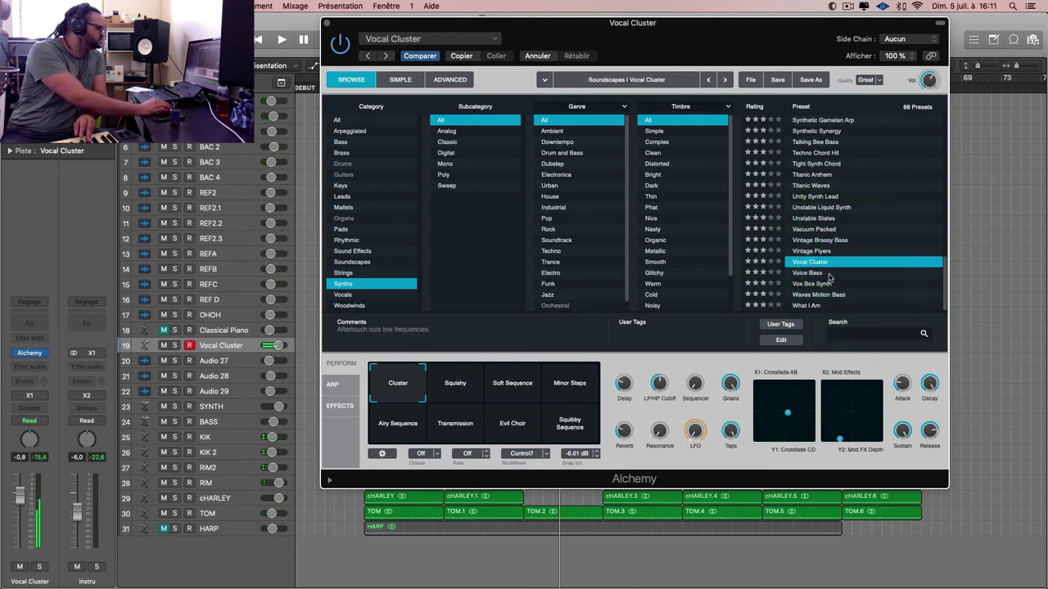
{"action": "left_click", "coordinate": [828, 274]}
{"action": "left_click", "coordinate": [835, 283]}
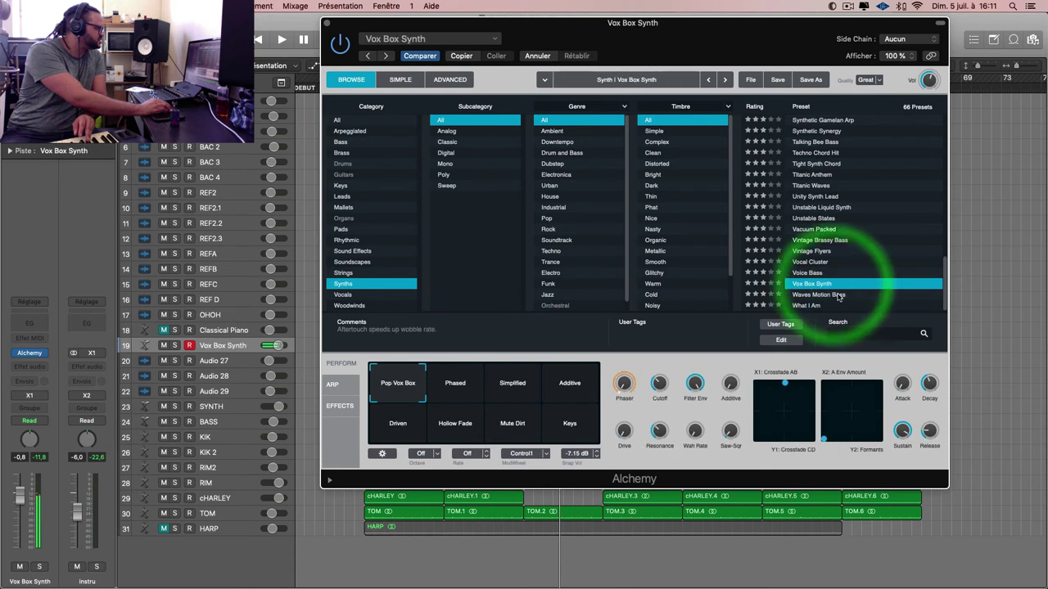
{"action": "left_click", "coordinate": [838, 294]}
{"action": "left_click", "coordinate": [822, 307]}
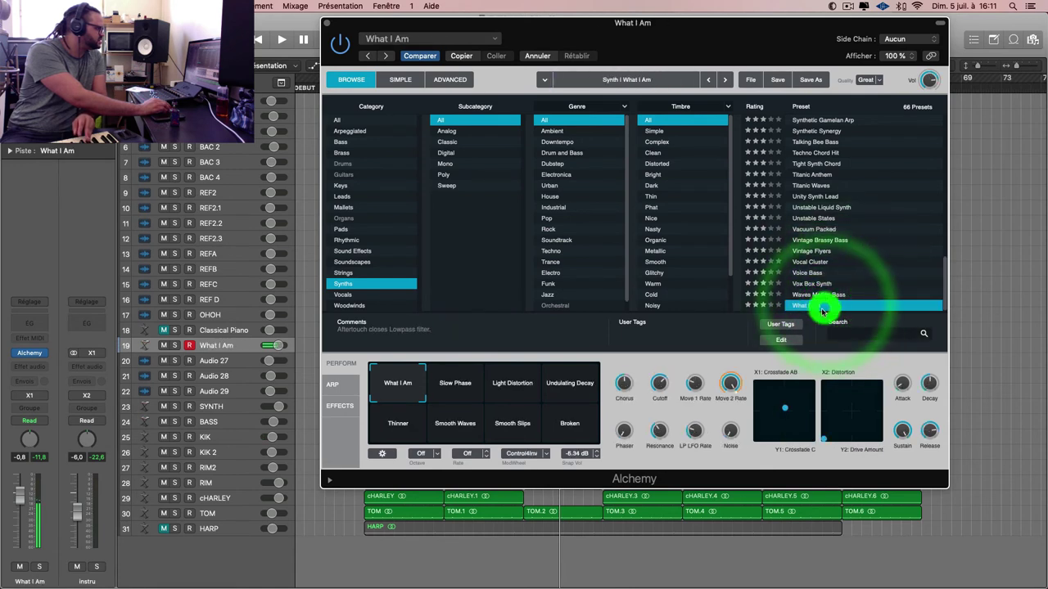
- Browse Alchemy's Vocals and Woodwinds categories and audition the Celtic Flute And Strings preset
{"action": "left_click", "coordinate": [364, 295]}
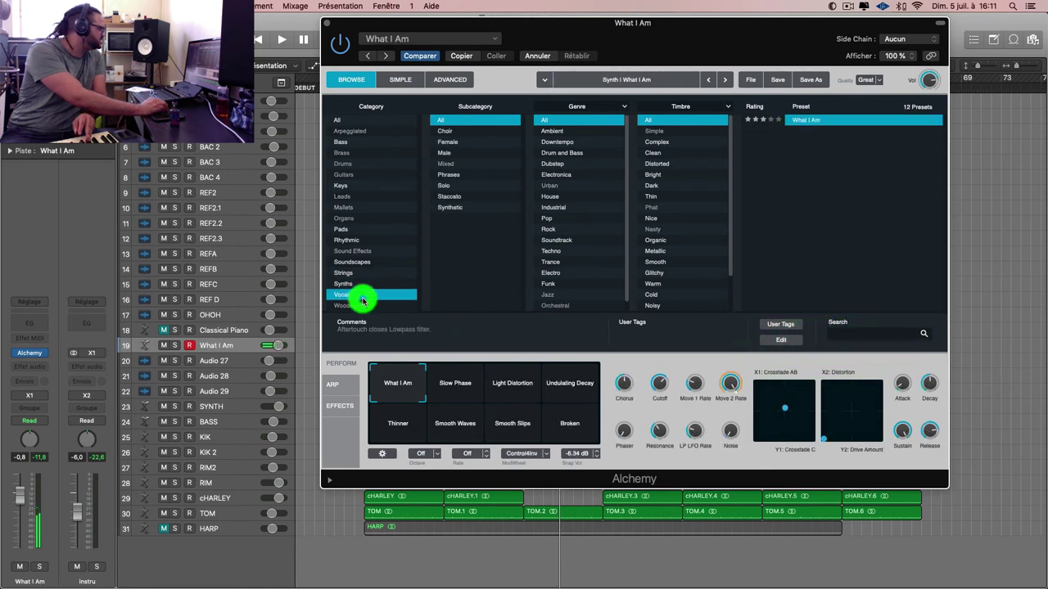
{"action": "left_click", "coordinate": [806, 123]}
{"action": "left_click", "coordinate": [369, 305]}
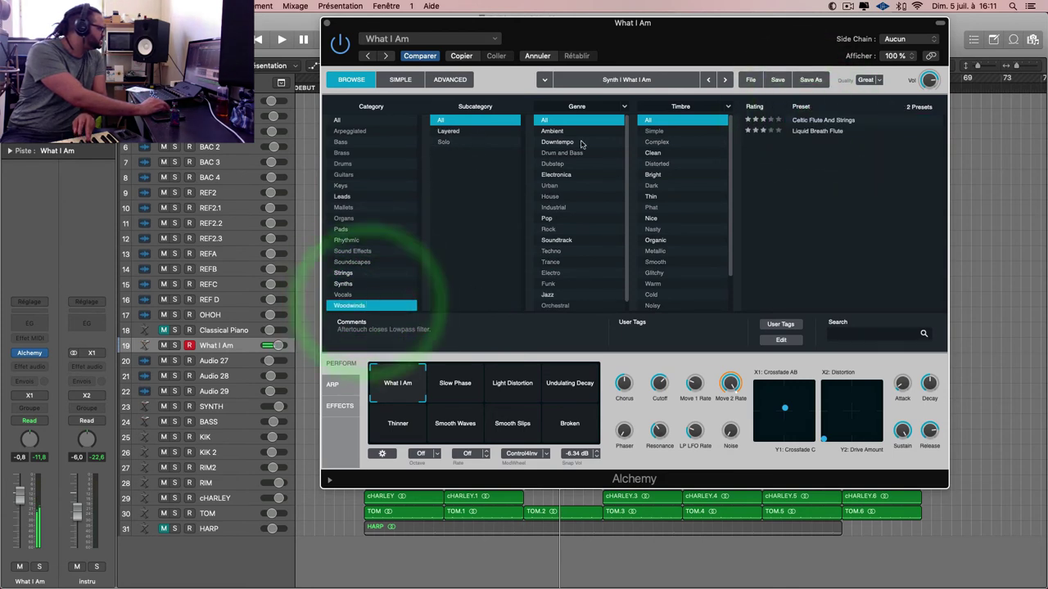
{"action": "left_click", "coordinate": [860, 121]}
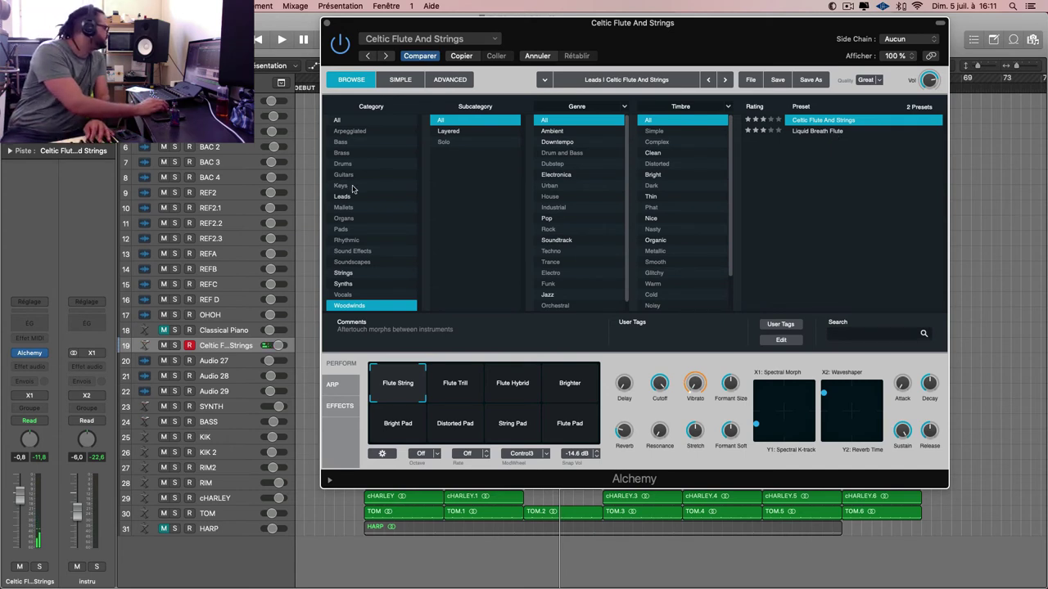
- Switch the preset filter from Woodwinds to Pads and compare Slow Swell Shimmers with Soft Synth Bells
{"action": "left_click", "coordinate": [340, 306]}
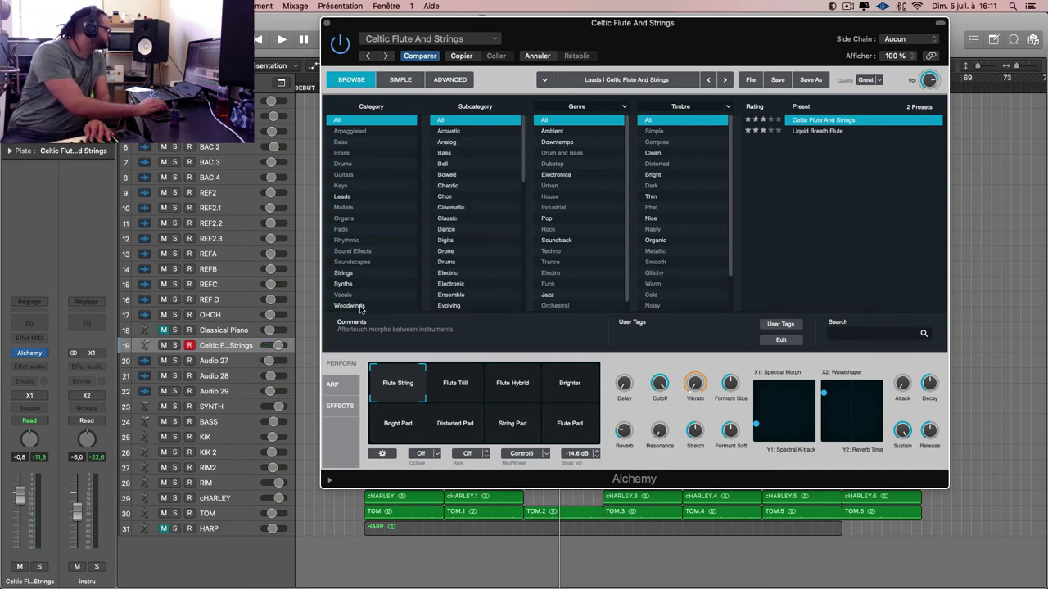
{"action": "left_click", "coordinate": [352, 232]}
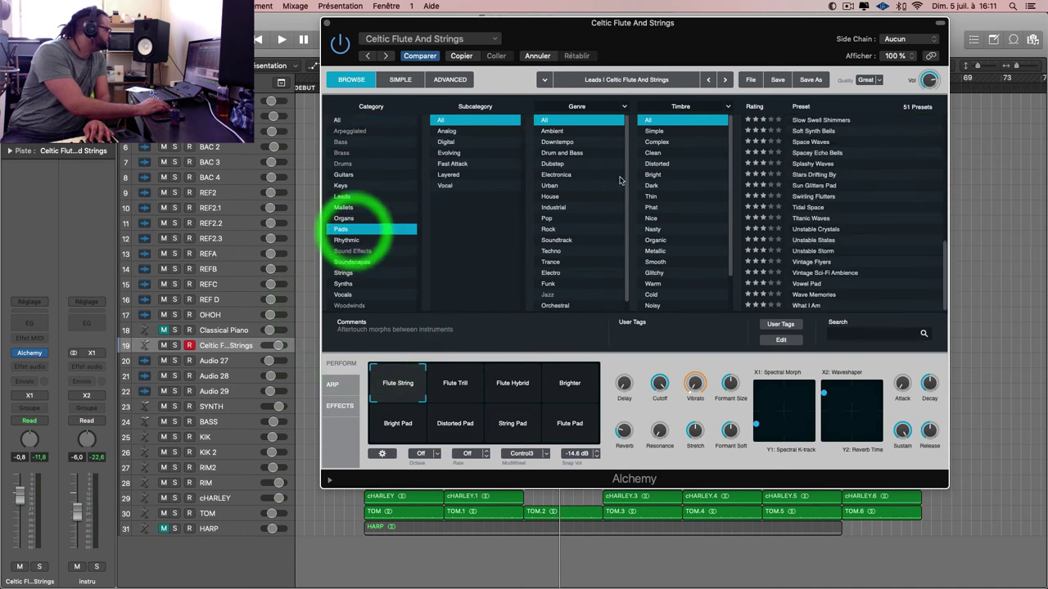
{"action": "left_click", "coordinate": [821, 123]}
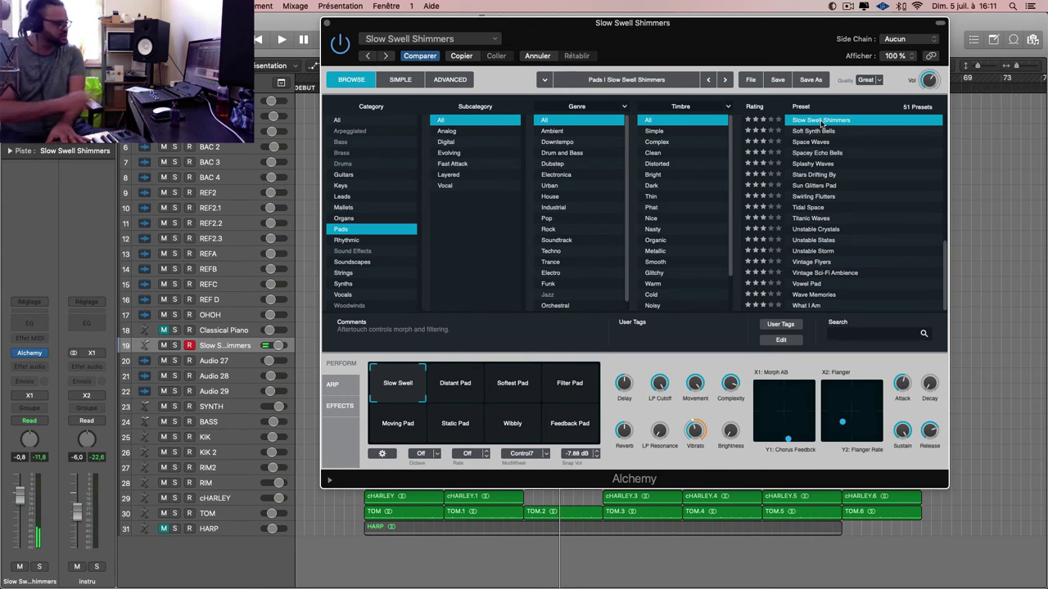
{"action": "left_click", "coordinate": [824, 130]}
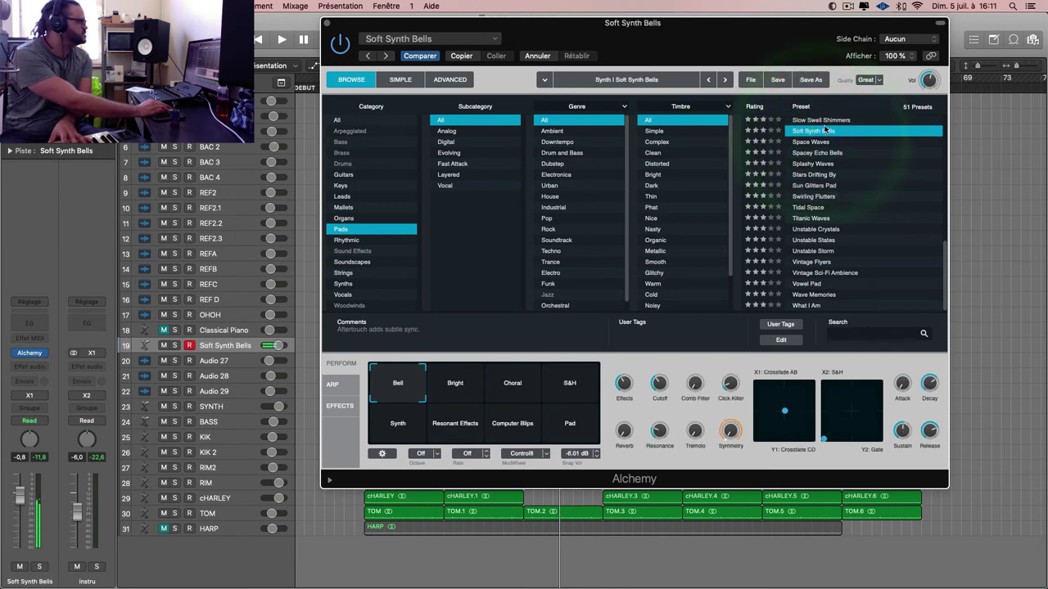
{"action": "left_click", "coordinate": [830, 121]}
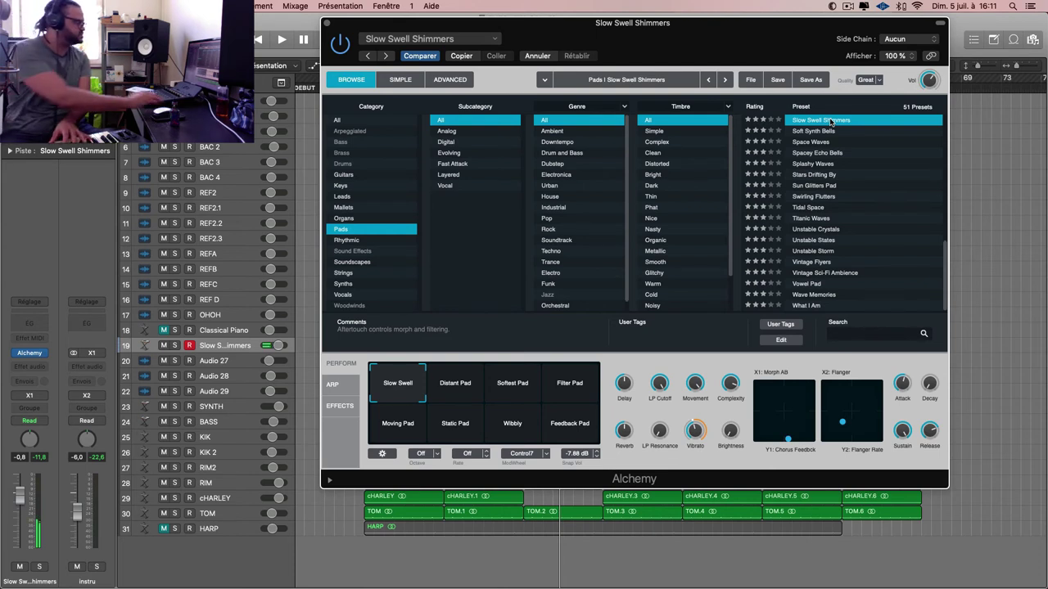
- Audition the pad presets from Spacey Echo Bells to Stars Drifting By, and try Sun Glitters Pad over the song's playback
{"action": "left_click", "coordinate": [835, 153]}
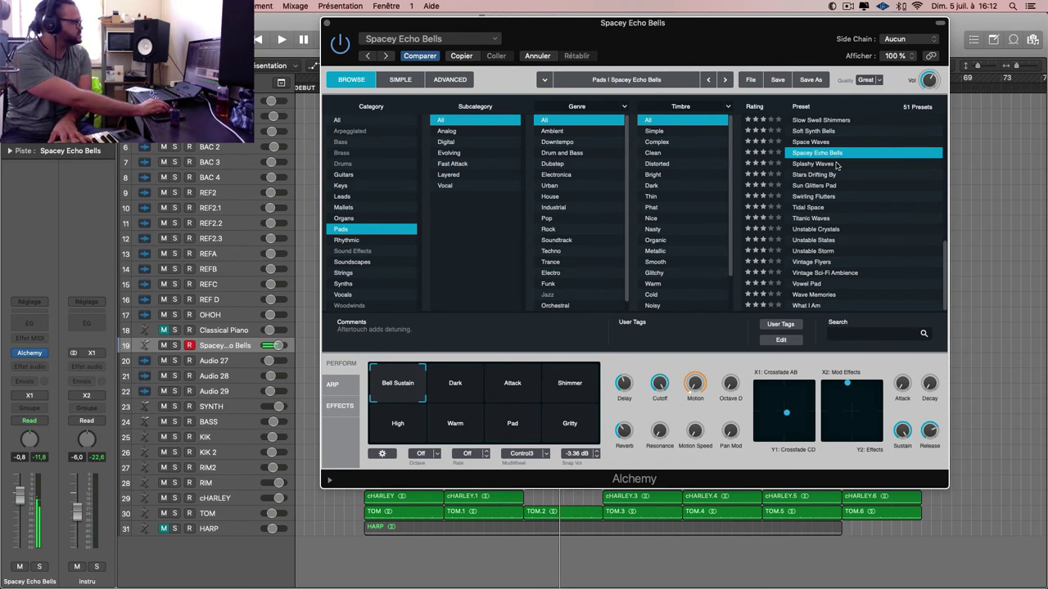
{"action": "left_click", "coordinate": [836, 163]}
{"action": "left_click", "coordinate": [836, 174]}
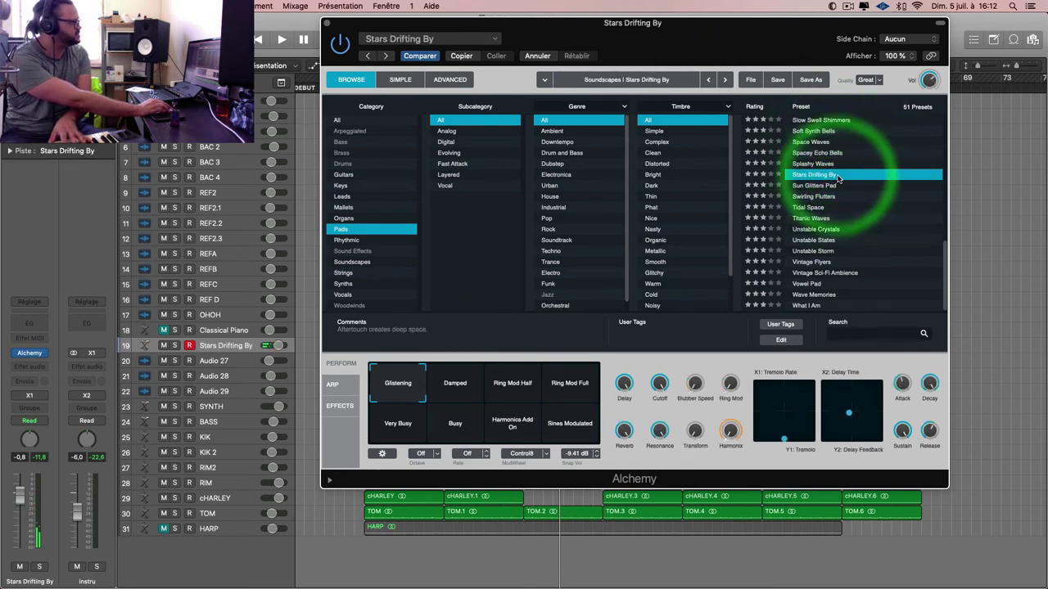
{"action": "left_click", "coordinate": [839, 187]}
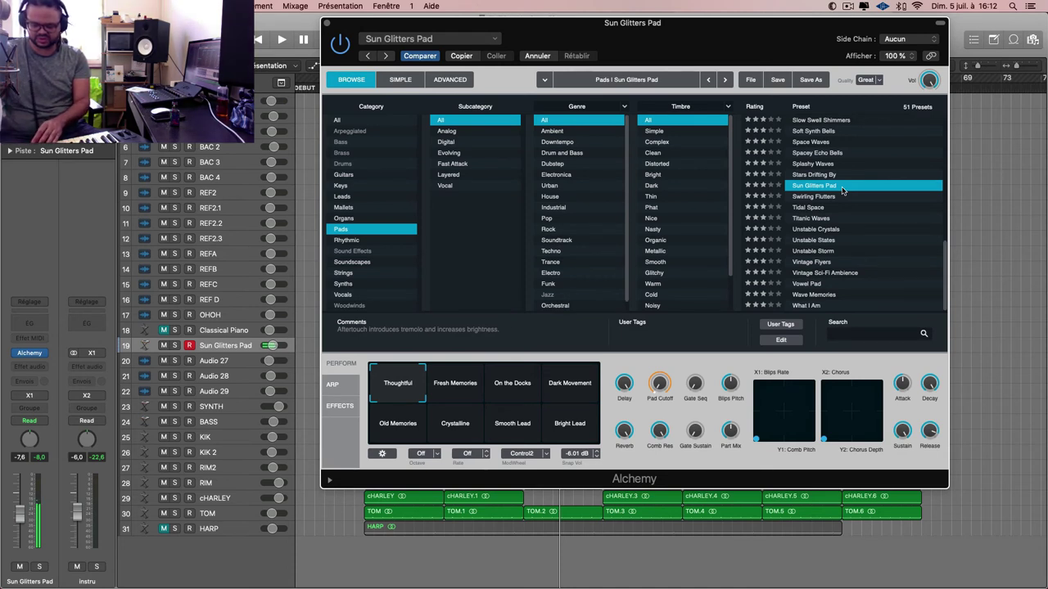
{"action": "key", "text": "space"}
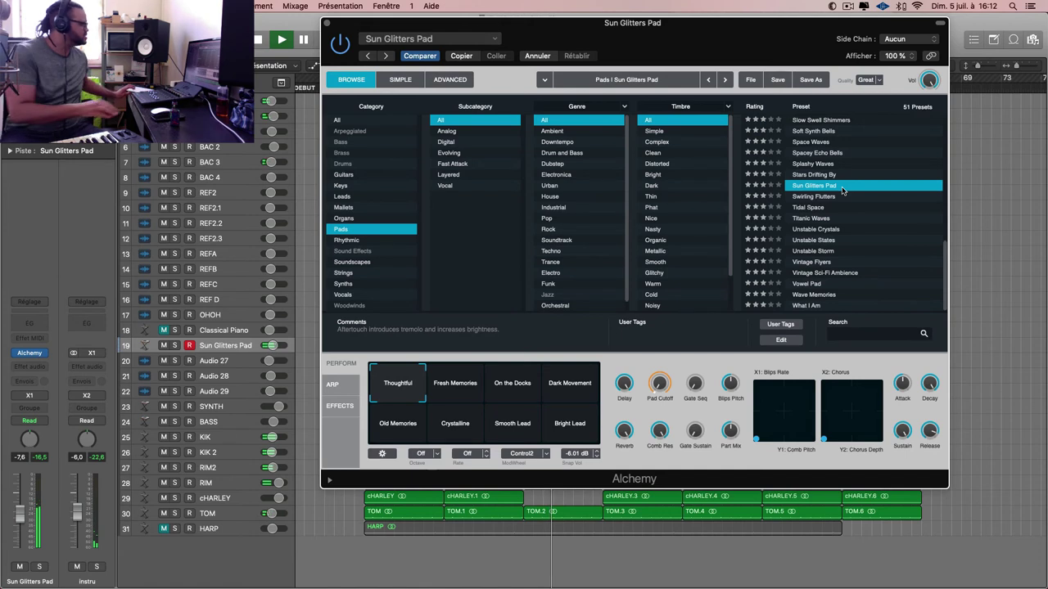
- Try the Swirling Flutters pad, load the Tidal Space preset instead and close the Alchemy window
{"action": "left_click", "coordinate": [832, 198]}
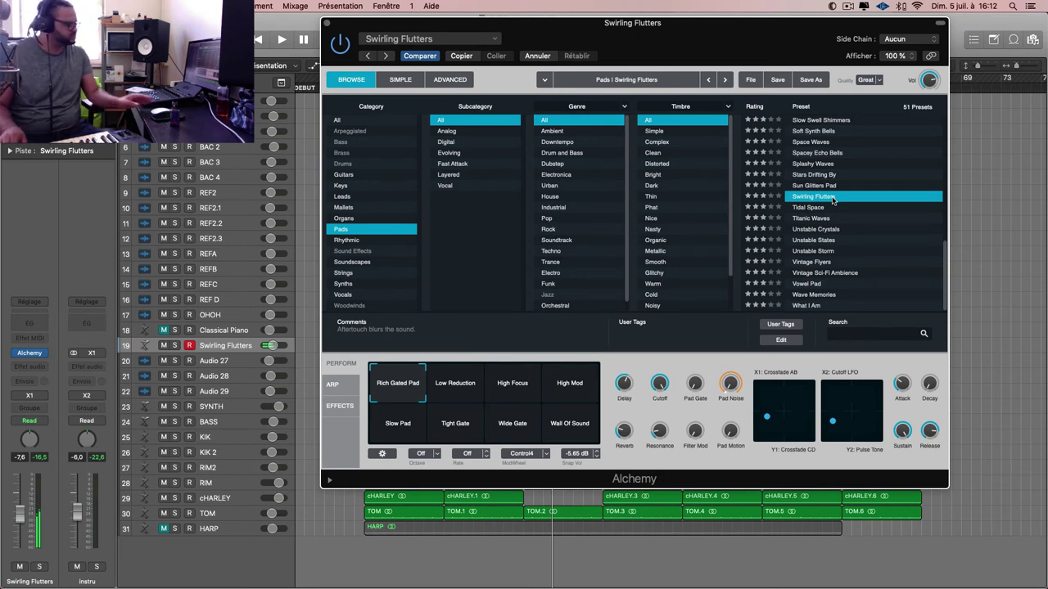
{"action": "left_click", "coordinate": [825, 209]}
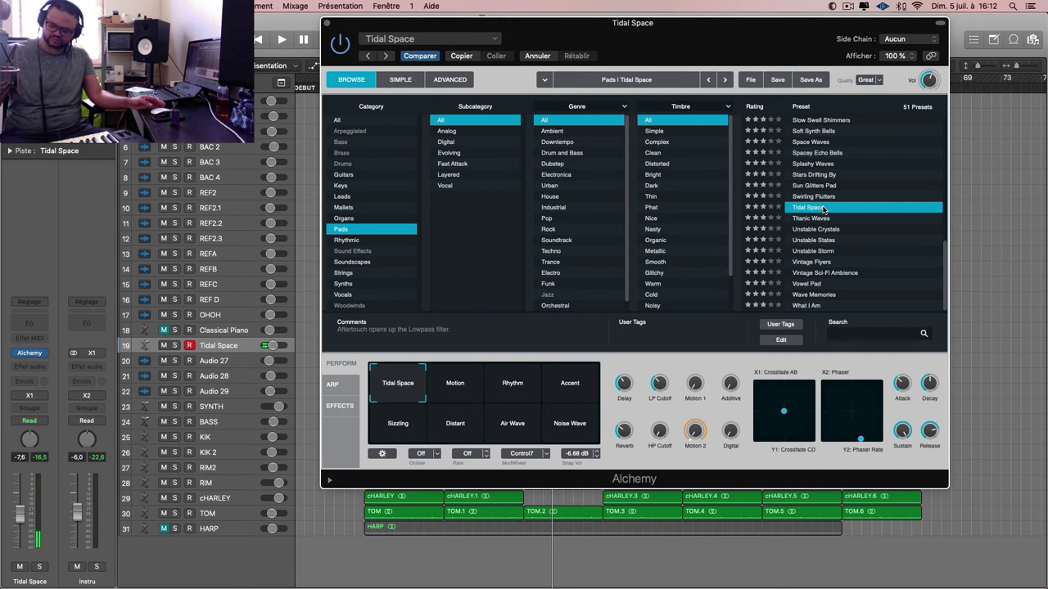
{"action": "key", "text": "super+w"}
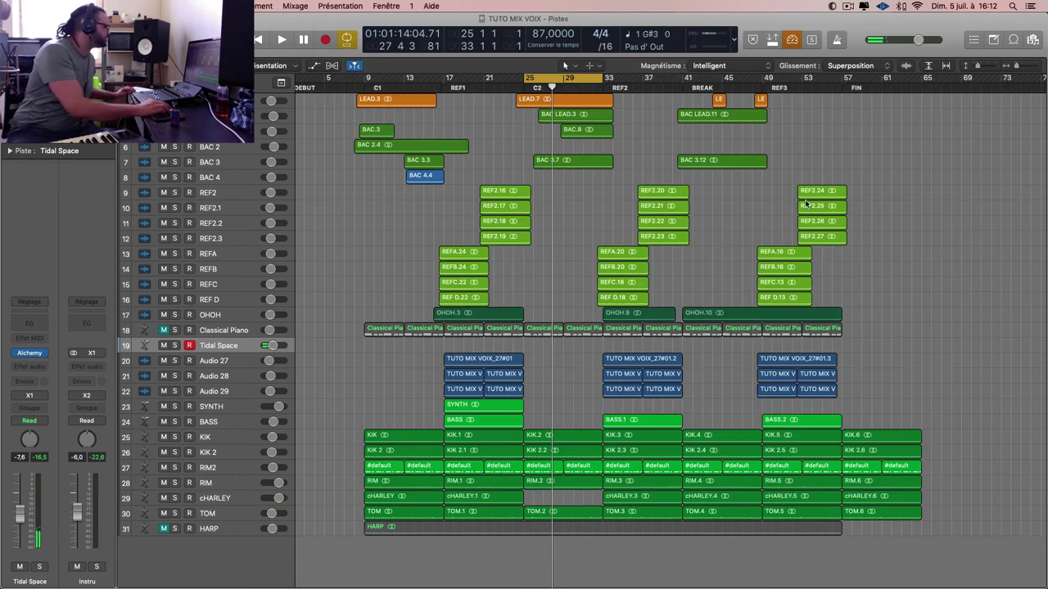
- Mute the lead vocal and record a Tidal Space pad part over the first half of C2, bars 25–29
{"action": "key", "text": "ctrl+m"}
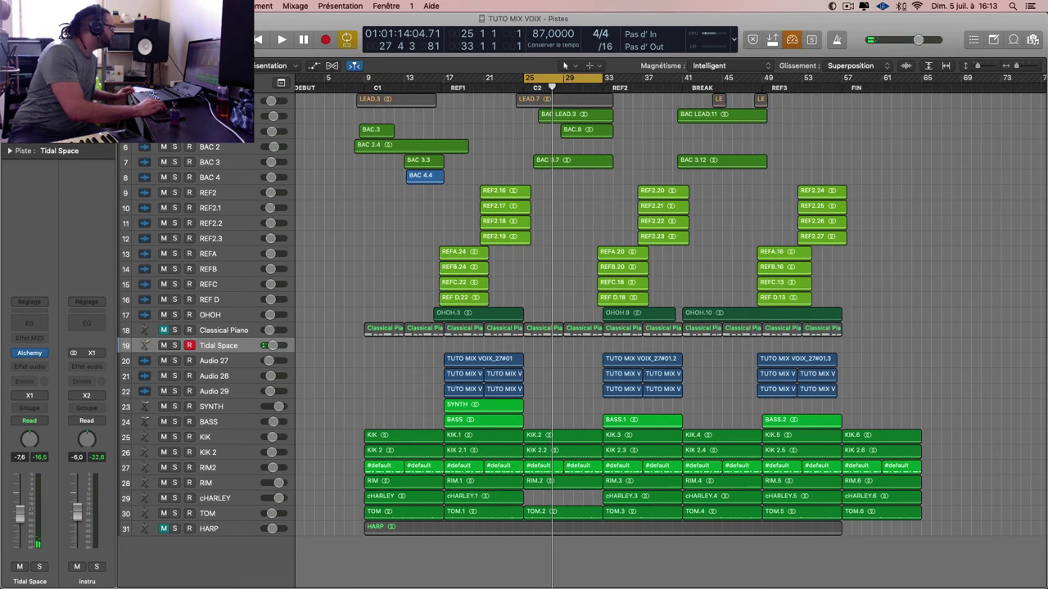
{"action": "key", "text": "space"}
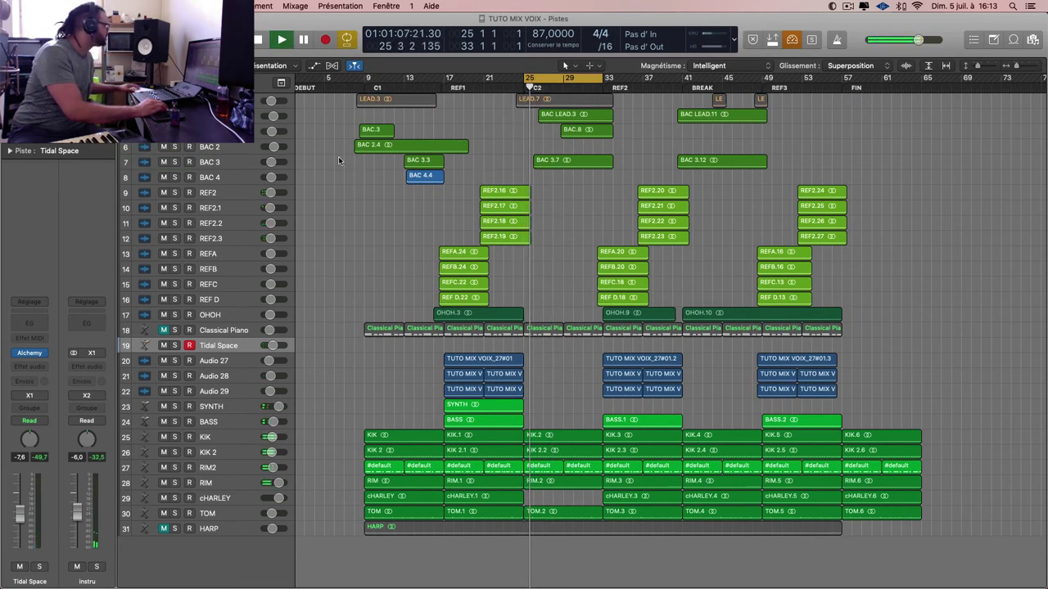
{"action": "key", "text": "r"}
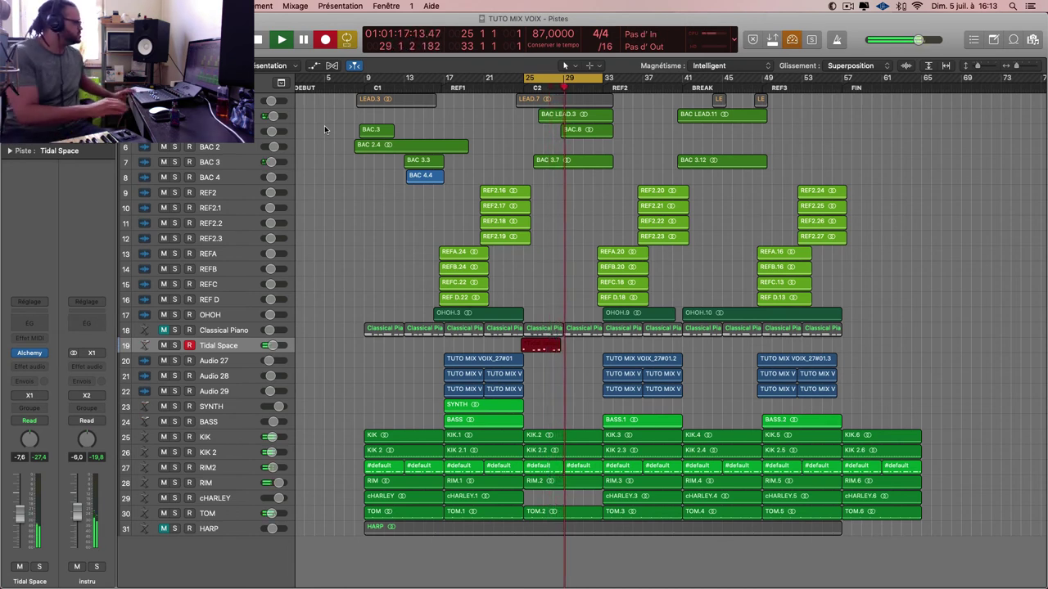
{"action": "key", "text": "space"}
- Repeat the recorded Tidal Space region once as a copy to fill the C2 section
{"action": "left_click", "coordinate": [547, 348]}
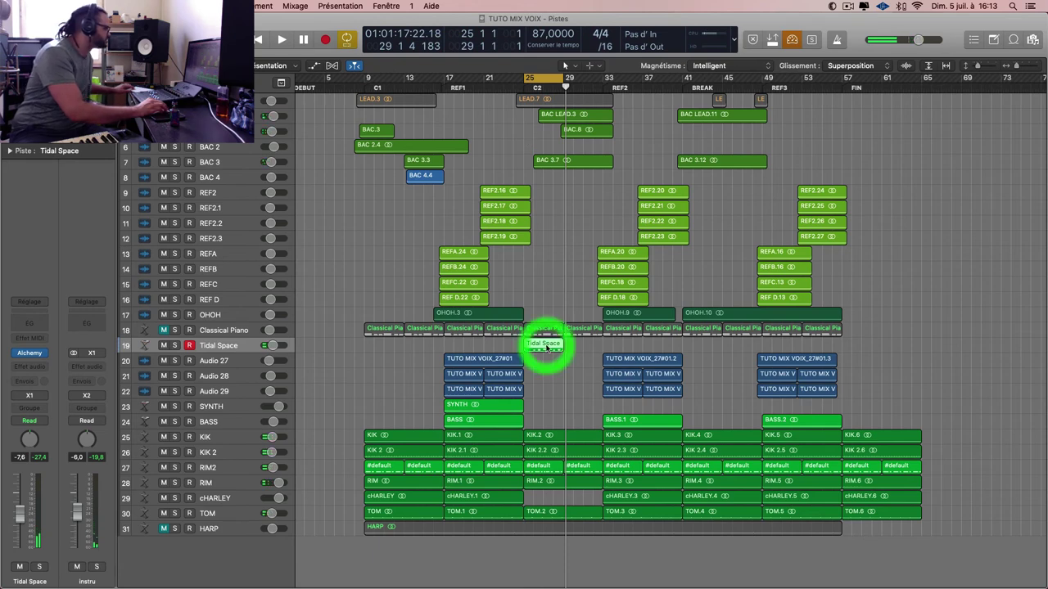
{"action": "key", "text": "super+r"}
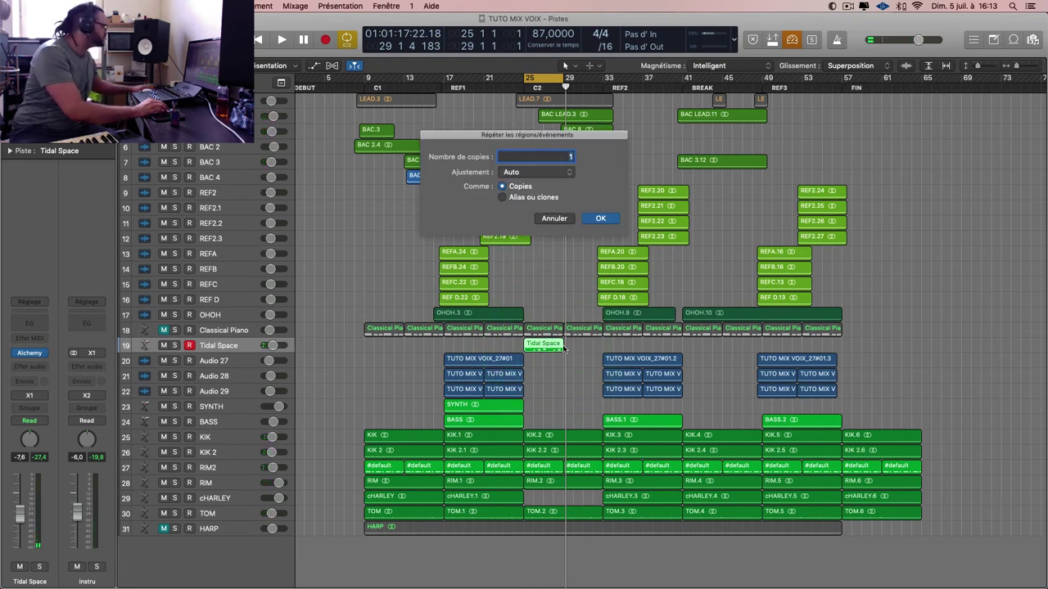
{"action": "key", "text": "Return"}
- Bounce the two Tidal Space regions in place to a new track named PAD1, muting the source
{"action": "right_click", "coordinate": [563, 347]}
{"action": "left_click", "coordinate": [597, 348]}
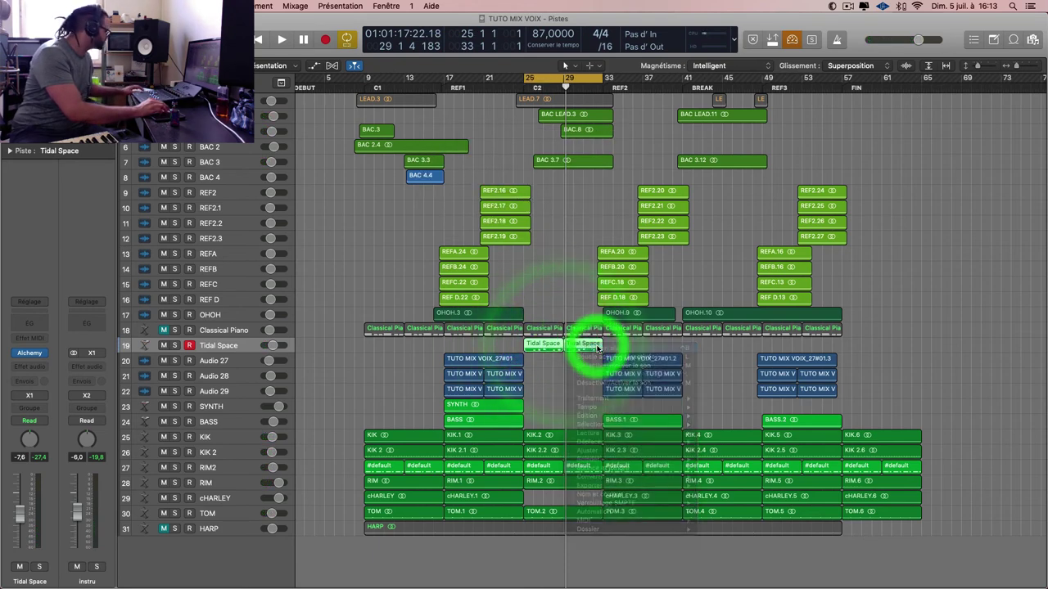
{"action": "key", "text": "ctrl+b"}
{"action": "type", "text": "PAD1"}
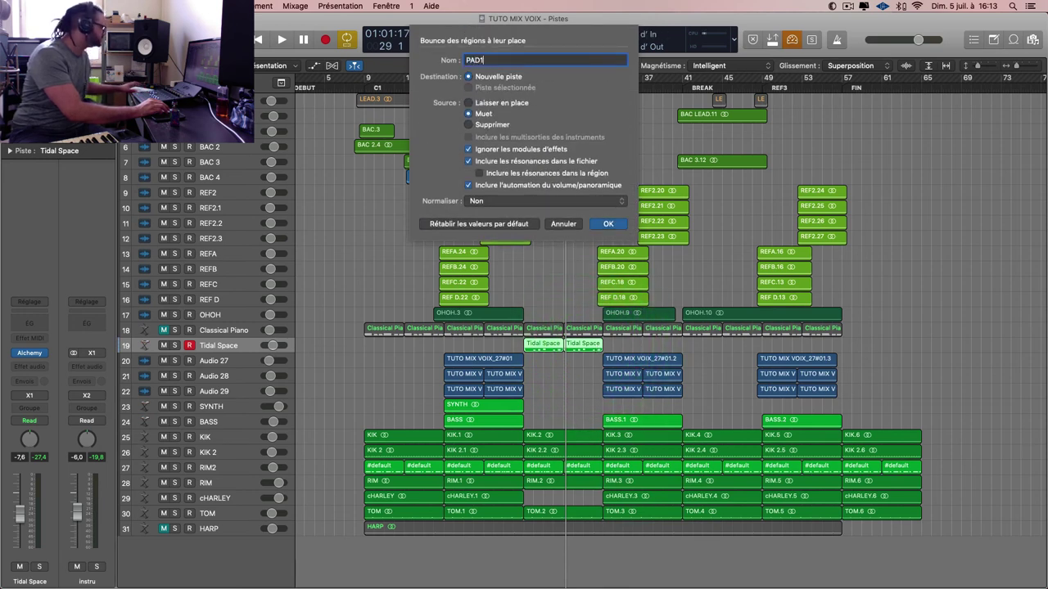
{"action": "key", "text": "Return"}
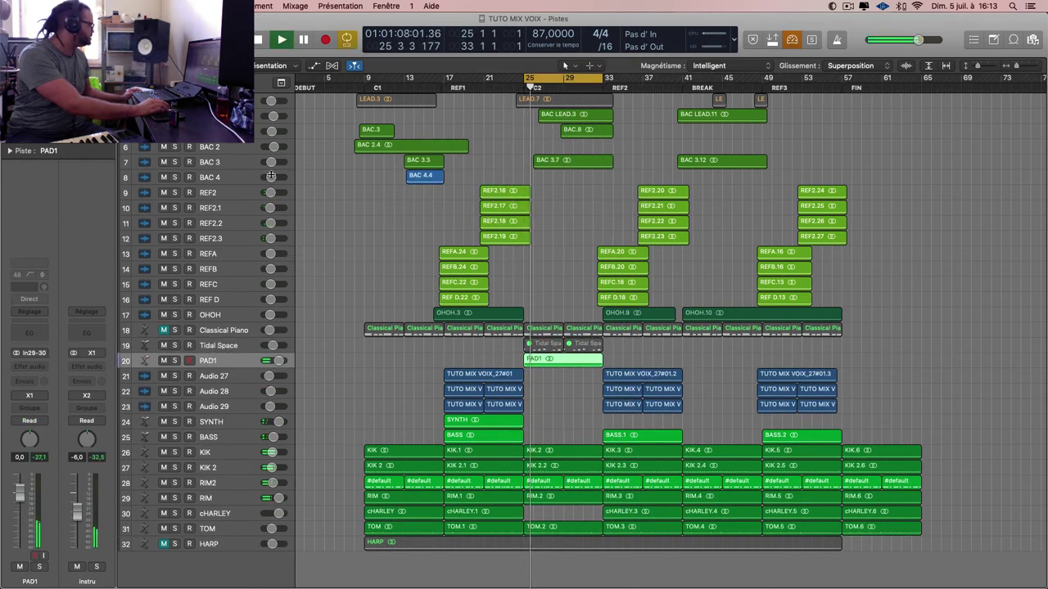
- Mute the backing vocal tracks through BAC 3 and delete the muted Tidal Space source regions in C2
{"action": "left_click", "coordinate": [165, 149]}
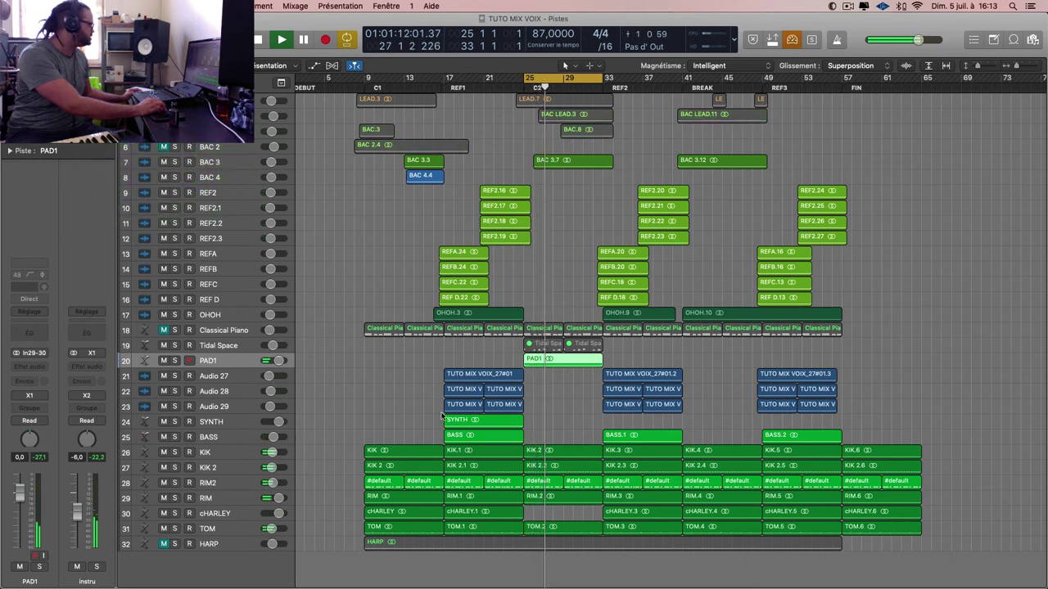
{"action": "left_click", "coordinate": [596, 344]}
{"action": "key", "text": "Delete"}
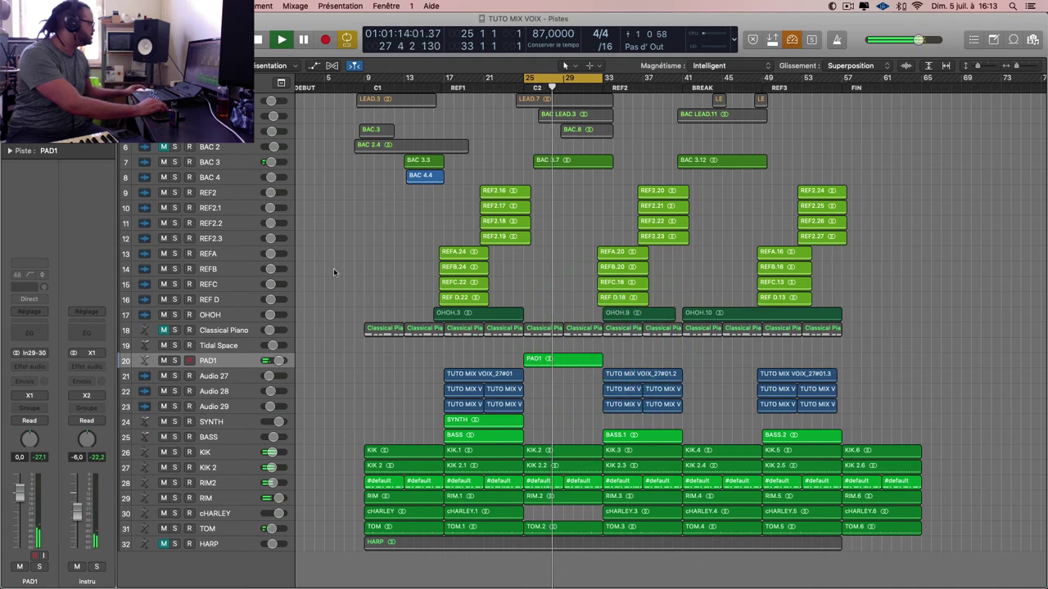
{"action": "left_click", "coordinate": [163, 162]}
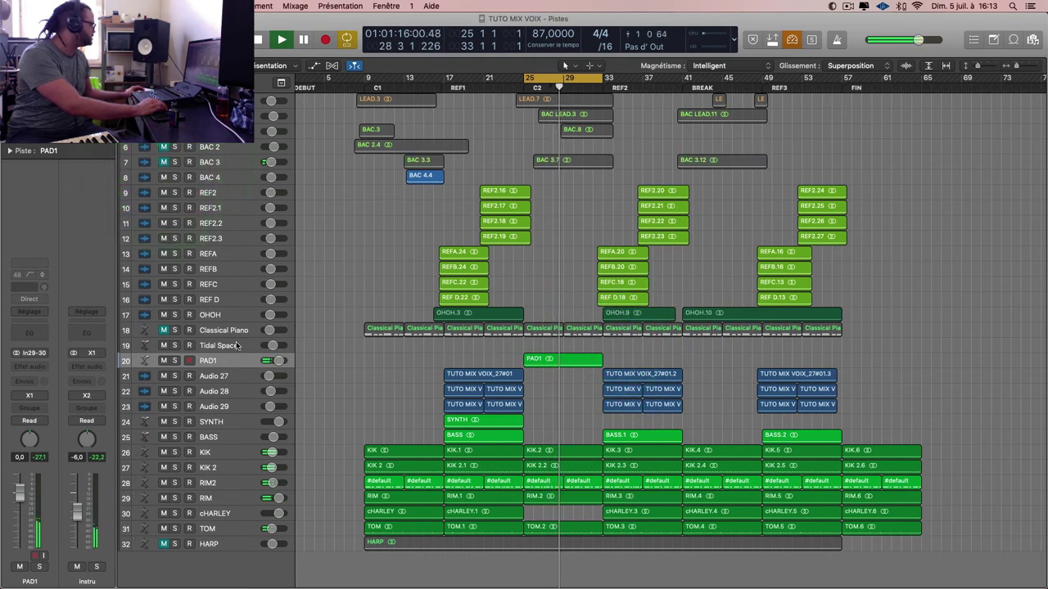
- Select the Tidal Space track, reopen its Alchemy instrument and load the Titanic Waves pad preset
{"action": "left_click", "coordinate": [233, 346]}
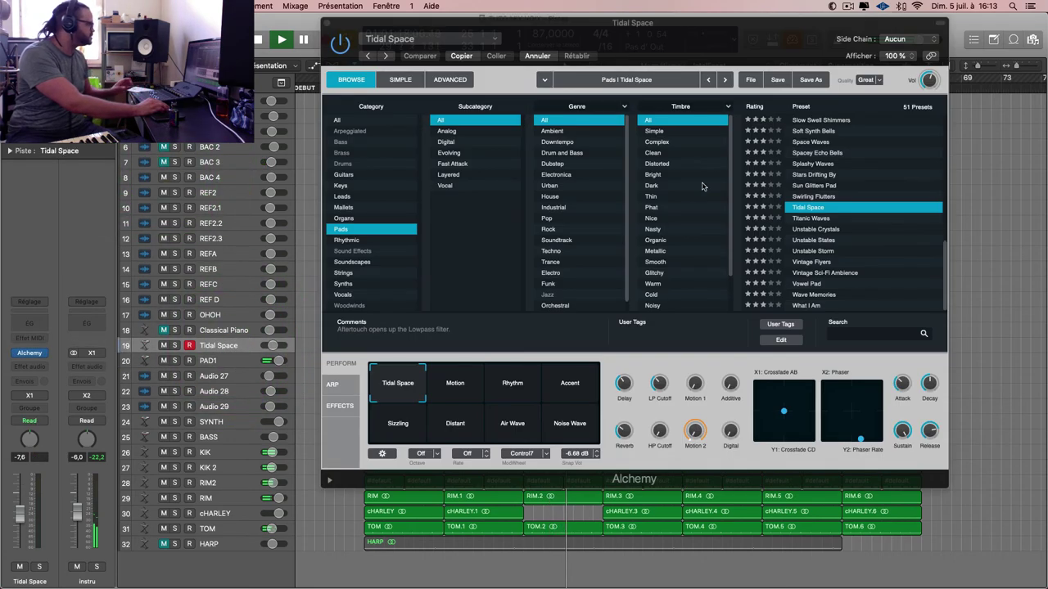
{"action": "left_click", "coordinate": [836, 219]}
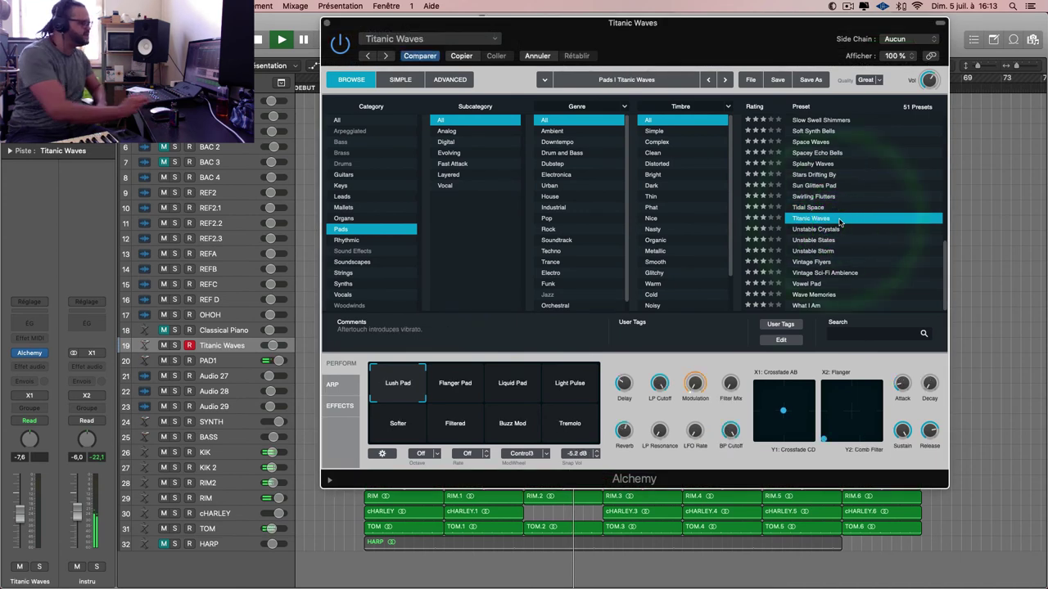
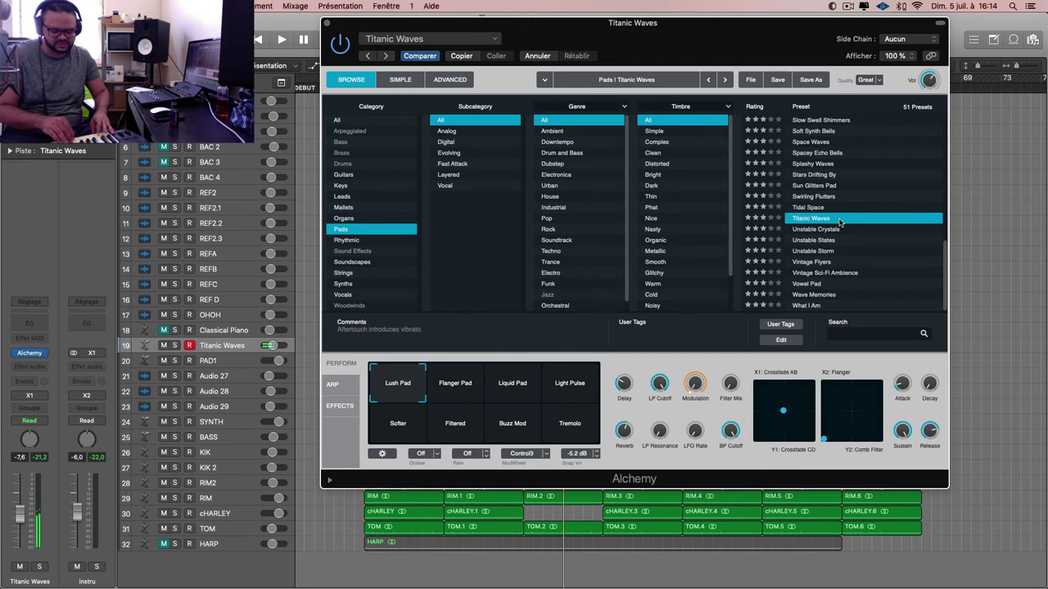
- Record a Titanic Waves pad part over the first half of C2 and repeat the region once as a copy
{"action": "key", "text": "space"}
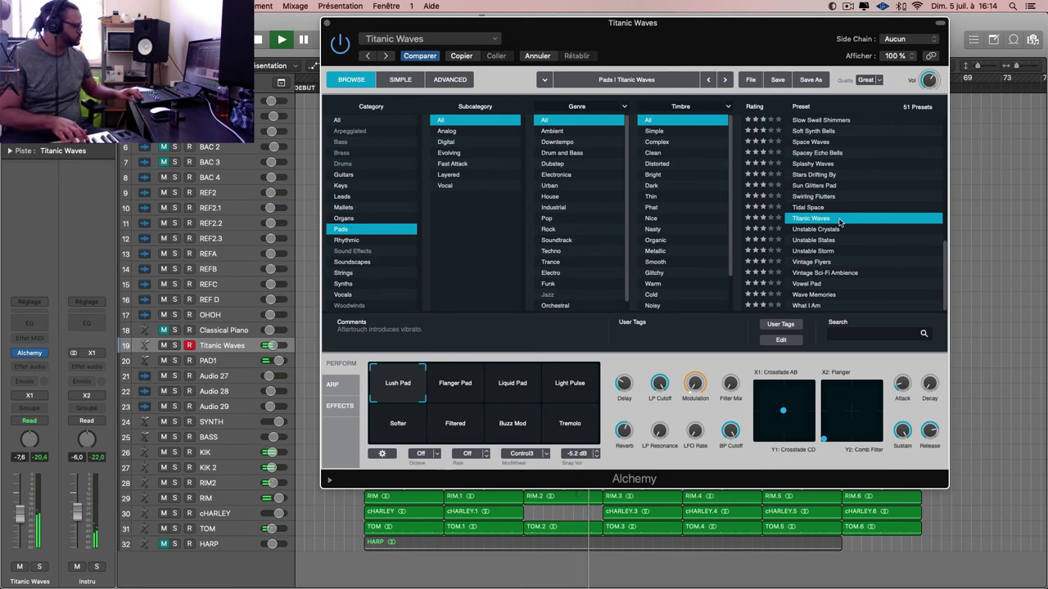
{"action": "key", "text": "super+w"}
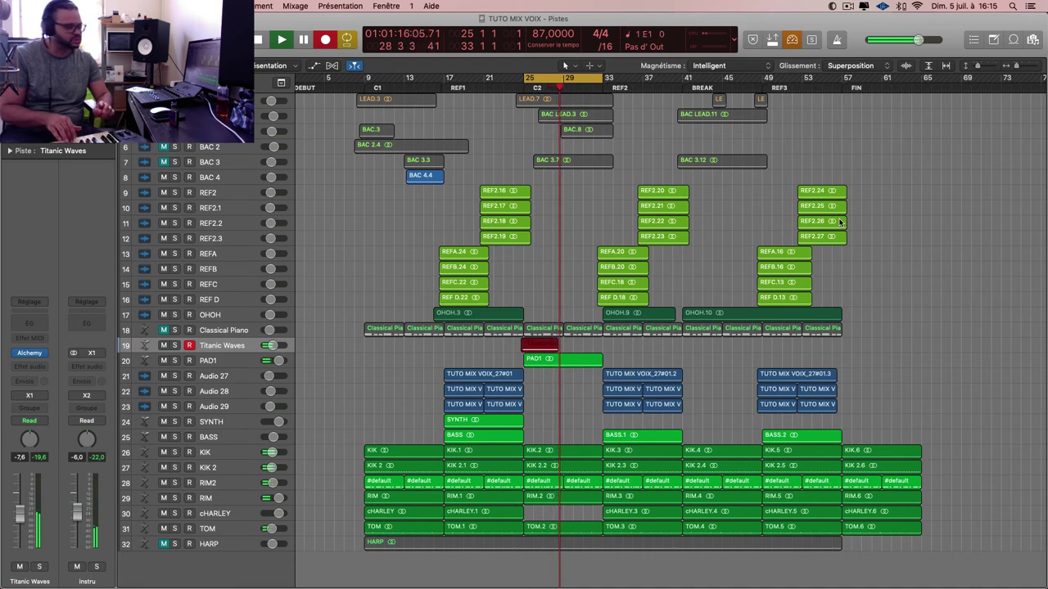
{"action": "key", "text": "space"}
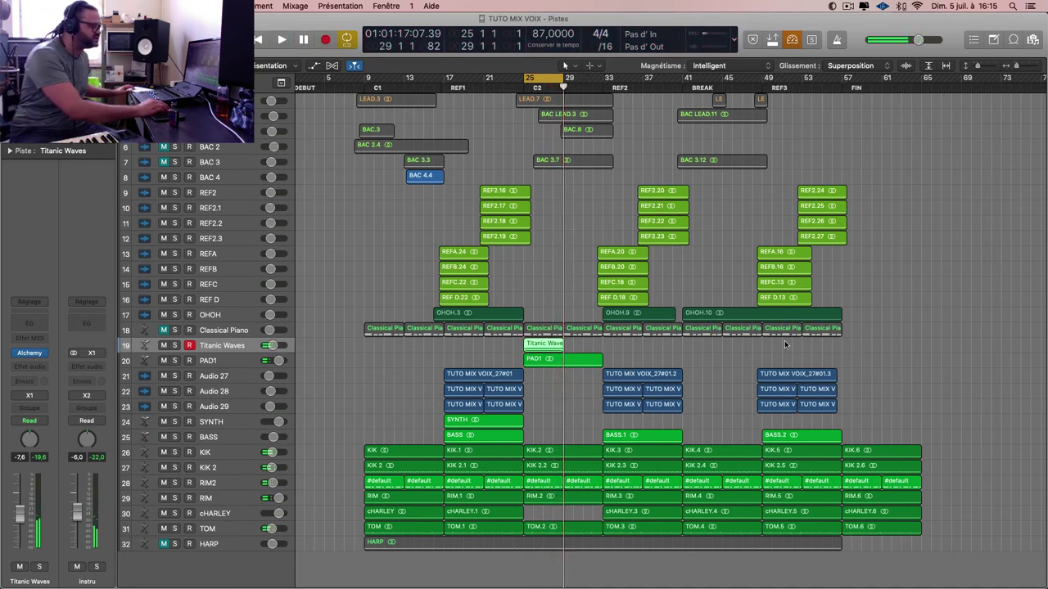
{"action": "left_click", "coordinate": [549, 345]}
{"action": "key", "text": "super+r"}
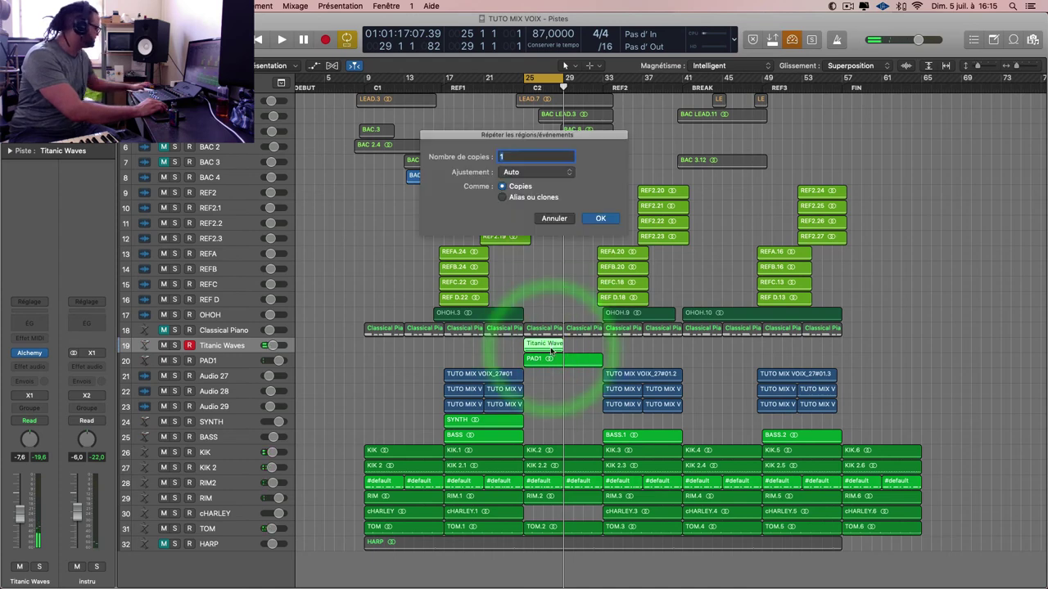
{"action": "key", "text": "Return"}
- Bounce the two Titanic Waves regions in place to a new track named PAD2, muting the source
{"action": "right_click", "coordinate": [551, 346]}
{"action": "left_click", "coordinate": [589, 346]}
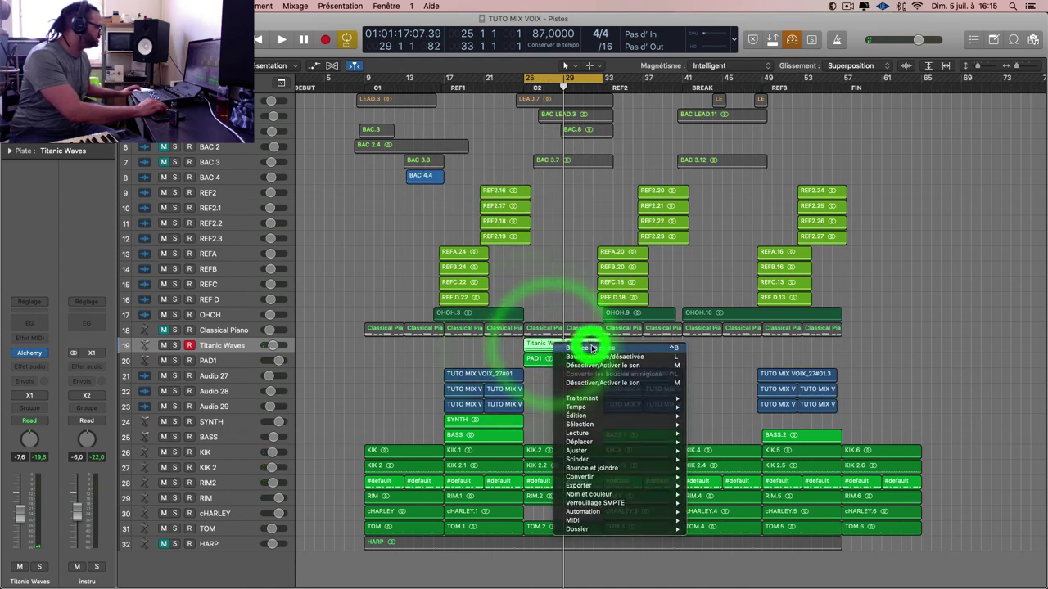
{"action": "type", "text": "PAD2"}
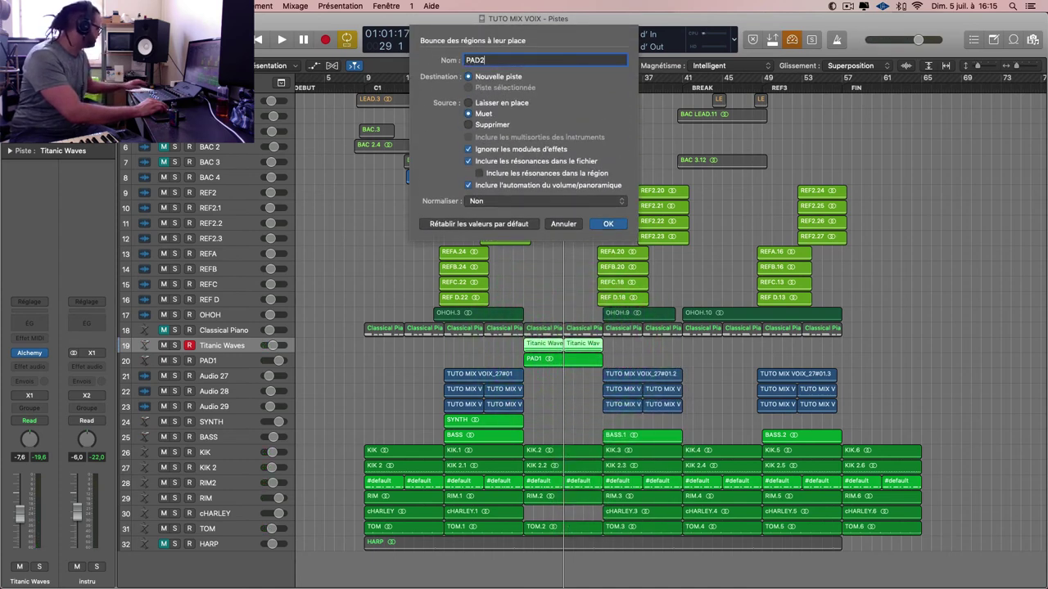
{"action": "key", "text": "Return"}
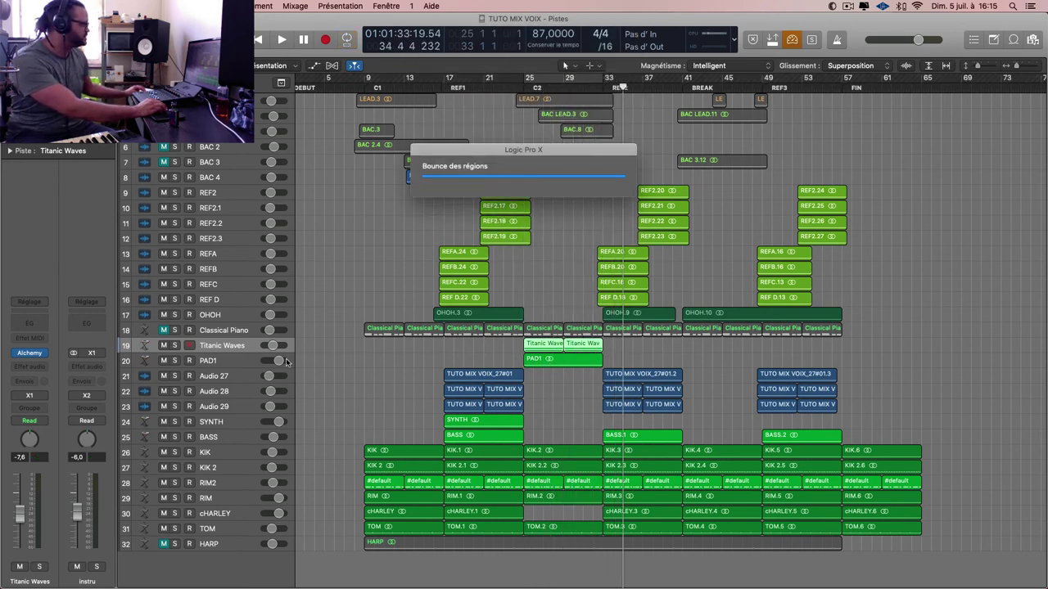
- Audition the PAD2 track in solo over the C2 loop and check its output bus routing
{"action": "key", "text": "space"}
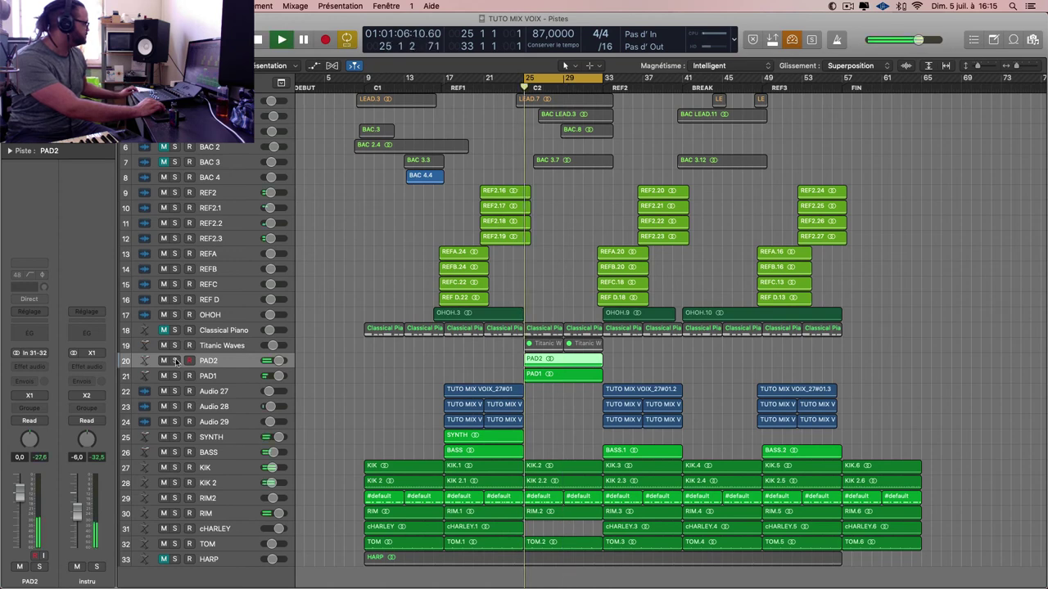
{"action": "left_click", "coordinate": [174, 361]}
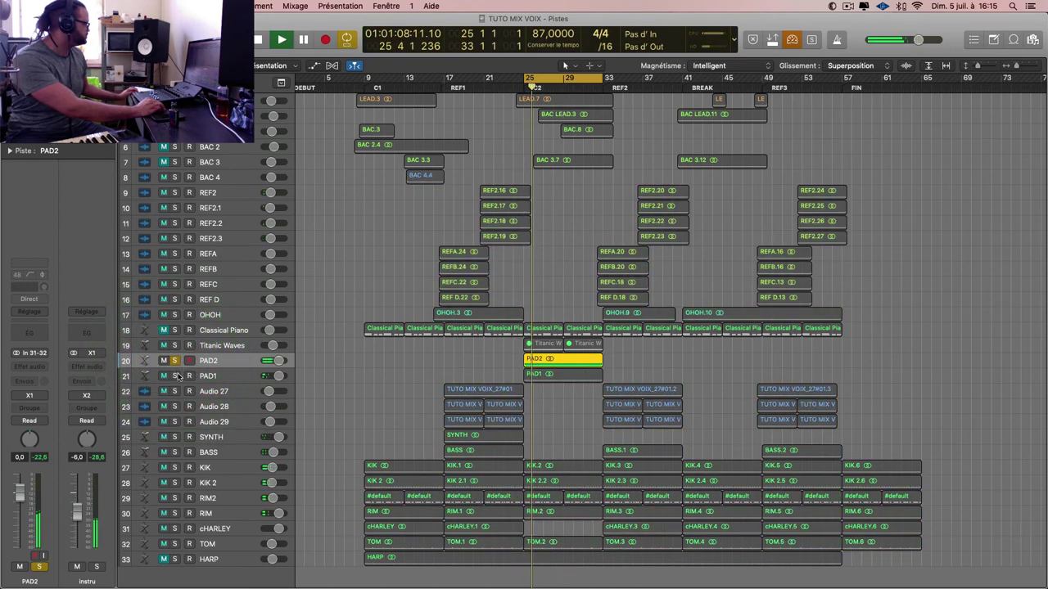
{"action": "left_click", "coordinate": [29, 396]}
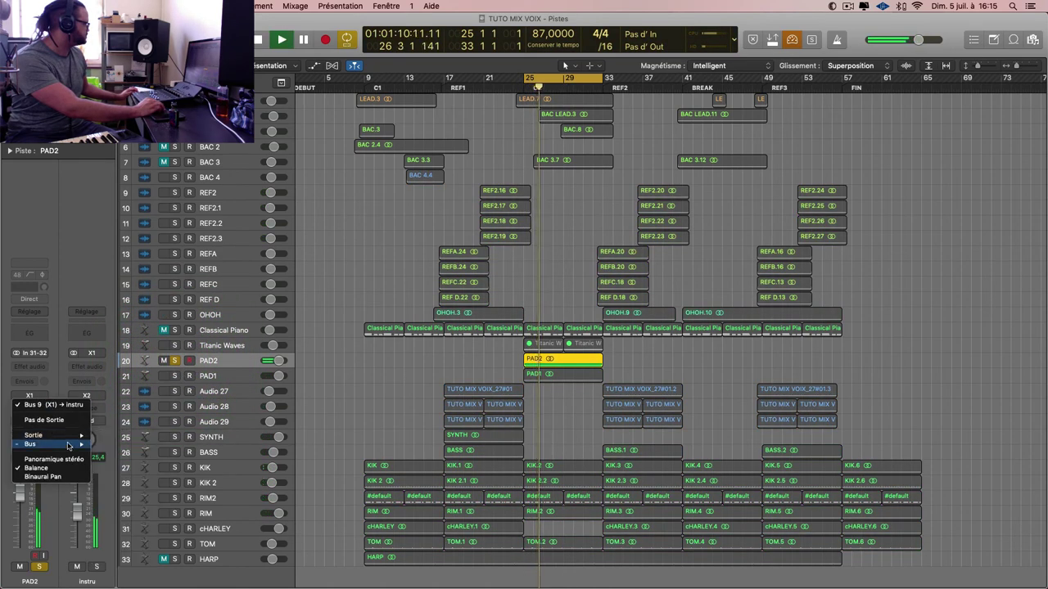
{"action": "mouse_move", "coordinate": [68, 445]}
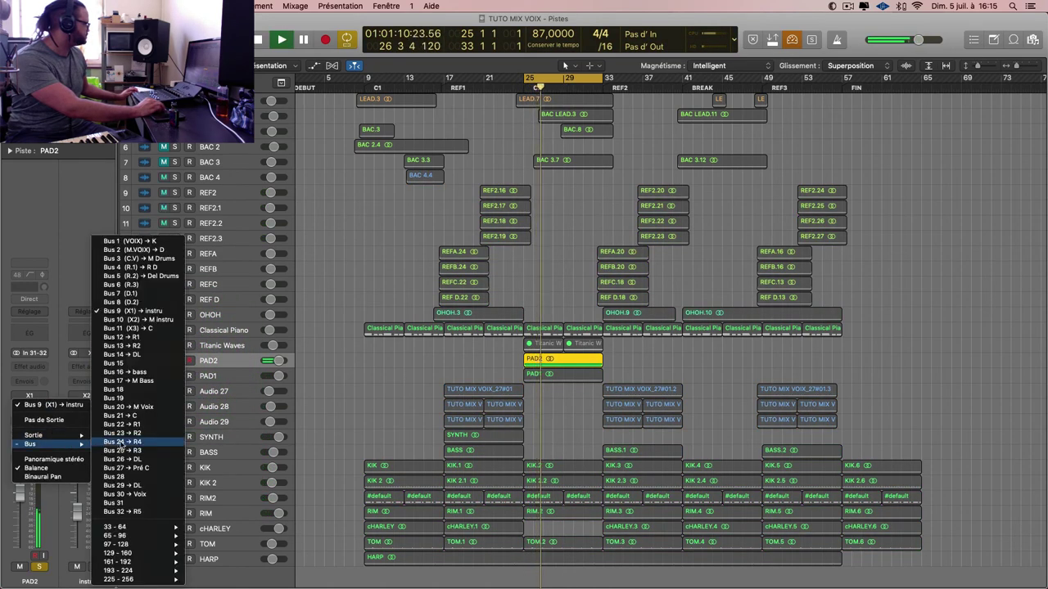
{"action": "left_click", "coordinate": [165, 324]}
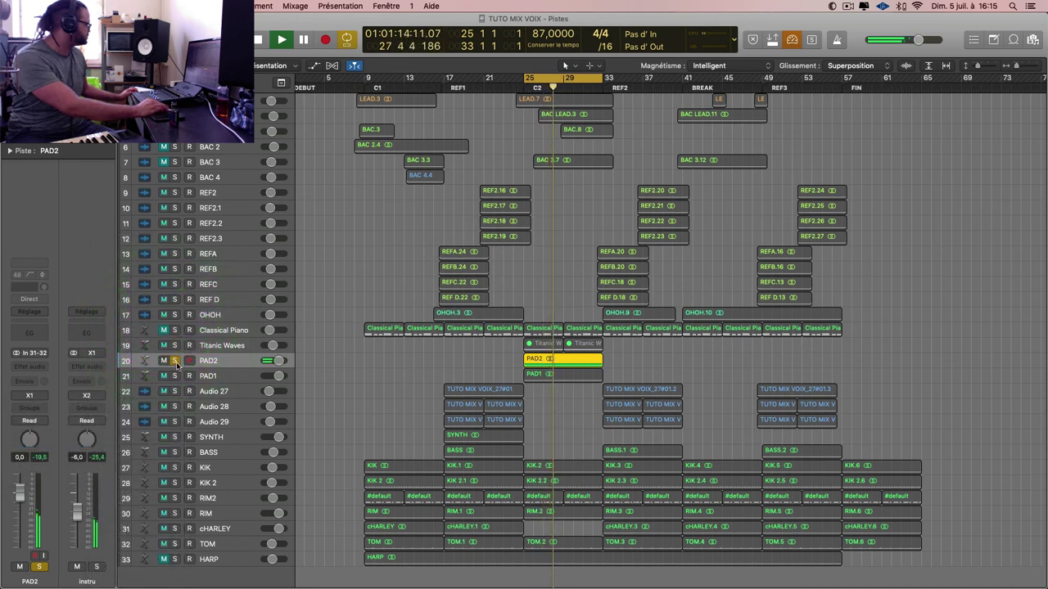
{"action": "left_click", "coordinate": [174, 361]}
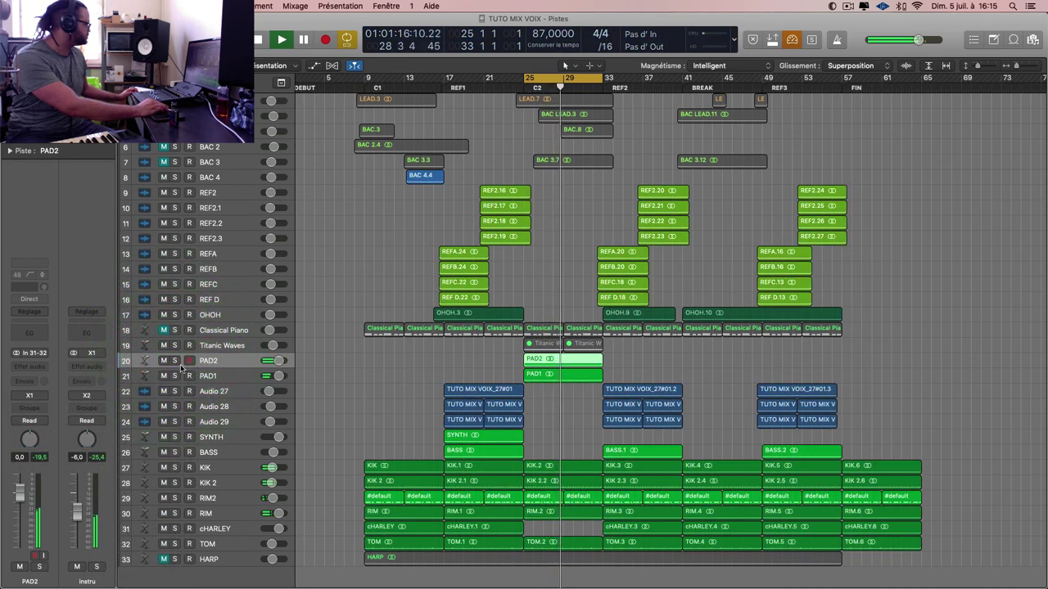
- Solo PAD1 and PAD2 together and lower PAD2's volume to -6.0 dB
{"action": "left_click", "coordinate": [175, 375]}
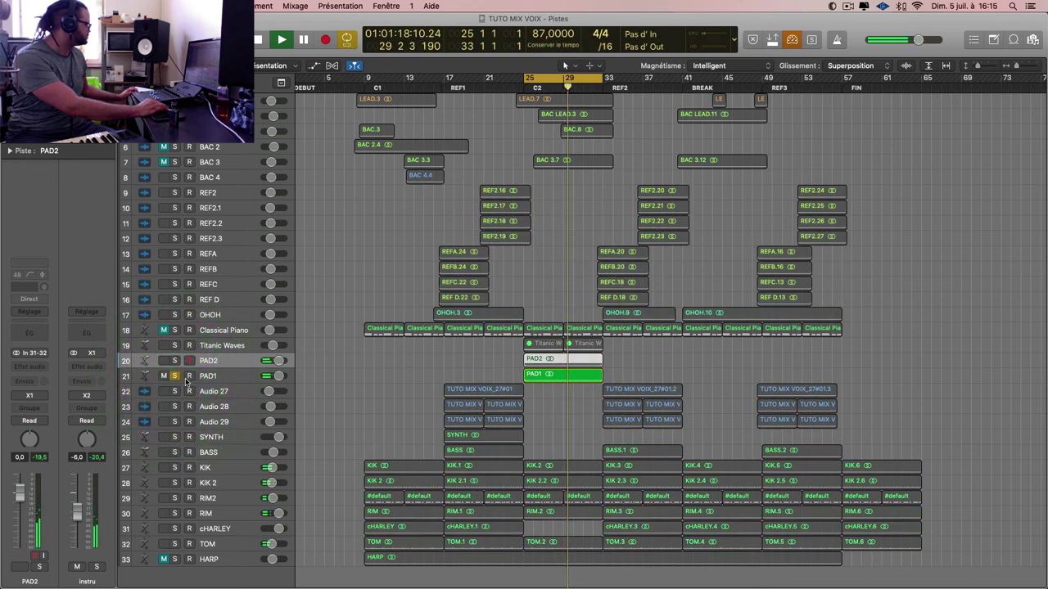
{"action": "left_click", "coordinate": [174, 361]}
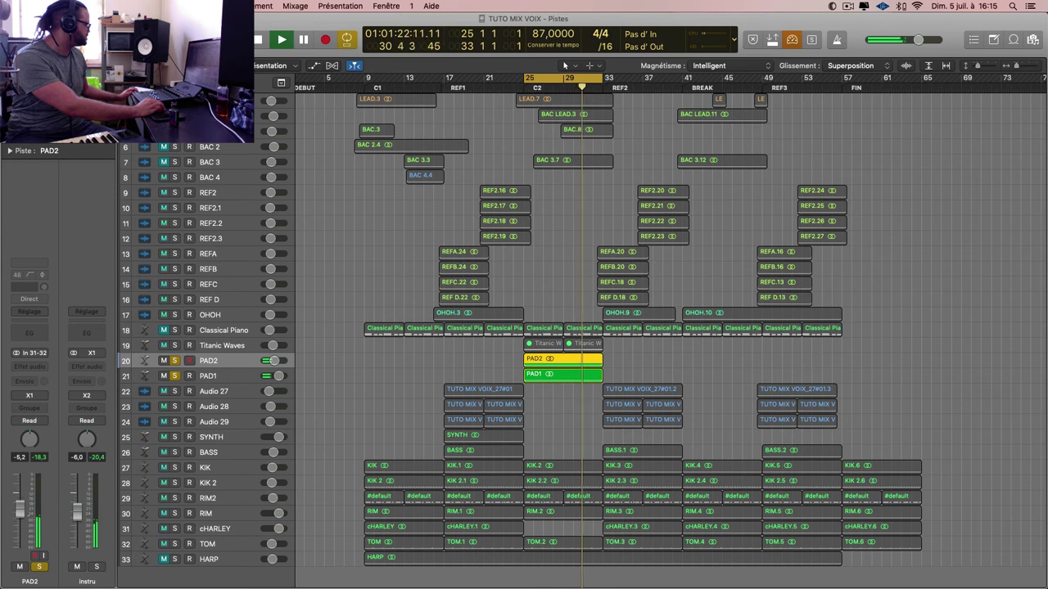
{"action": "left_click", "coordinate": [276, 449]}
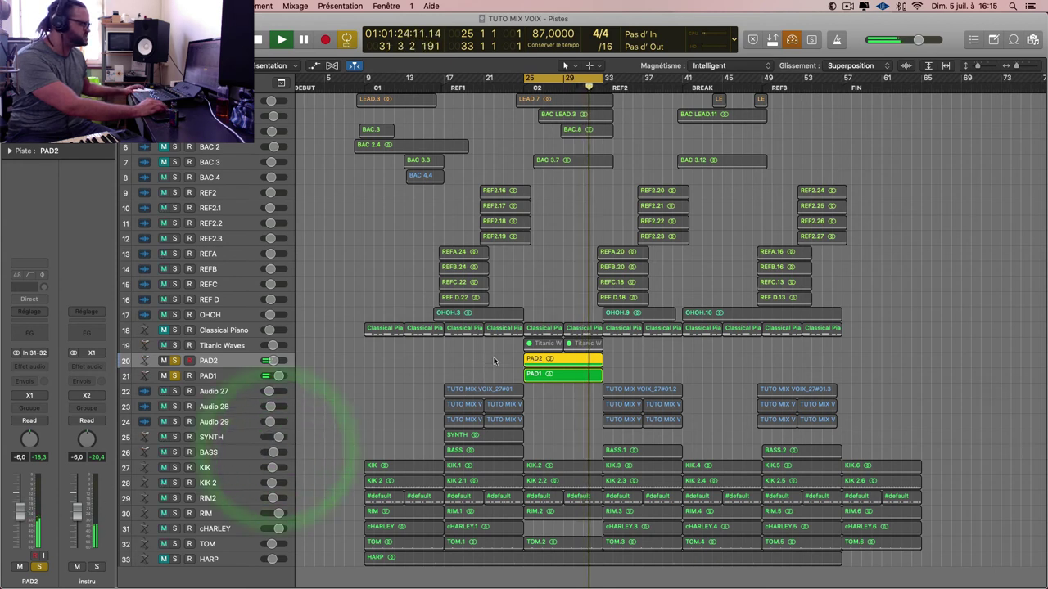
{"action": "left_click", "coordinate": [627, 348]}
{"action": "key", "text": "Delete"}
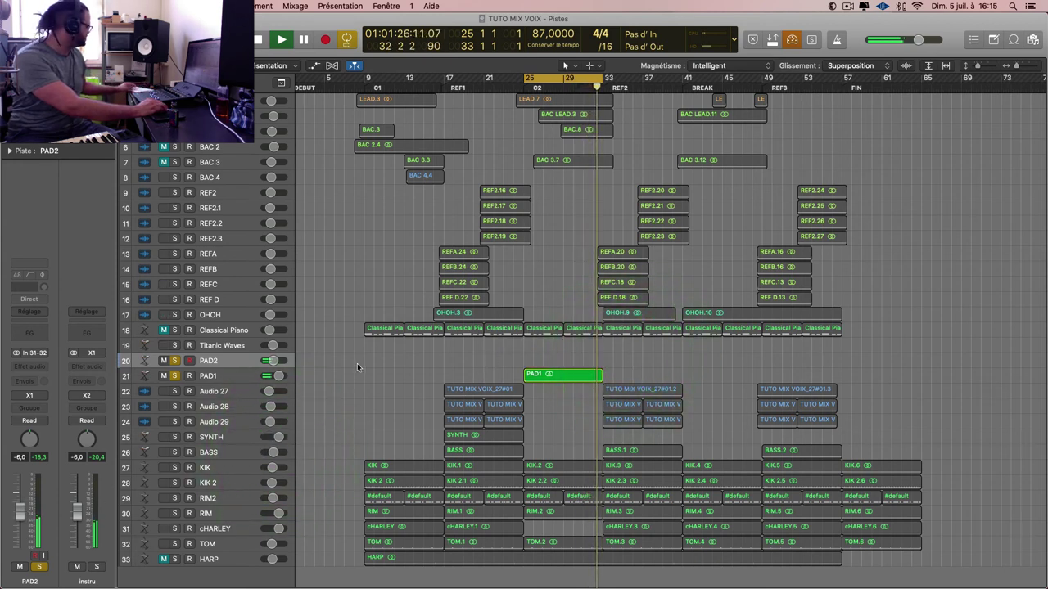
{"action": "key", "text": "super+z"}
- Delete the two muted Titanic Waves source regions in C2, keeping the PAD1 and PAD2 bounces
{"action": "left_click", "coordinate": [568, 346]}
{"action": "key", "text": "Delete"}
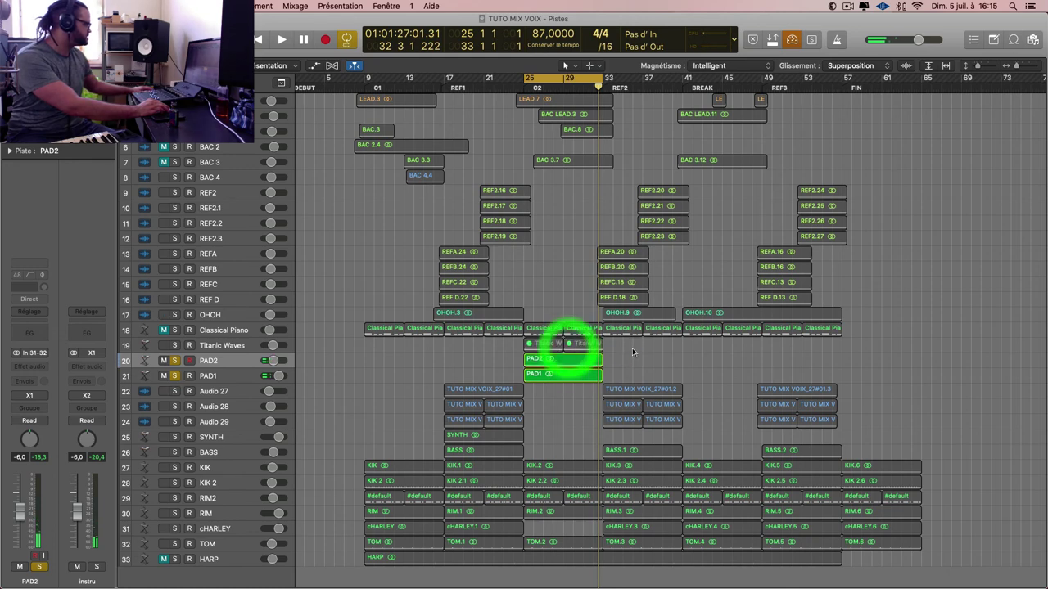
{"action": "left_click", "coordinate": [519, 346]}
- Lower the two pad tracks together in the mixer during playback, setting PAD2 to -10.0 dB and PAD1 to -4.0 dB
{"action": "key", "text": "space"}
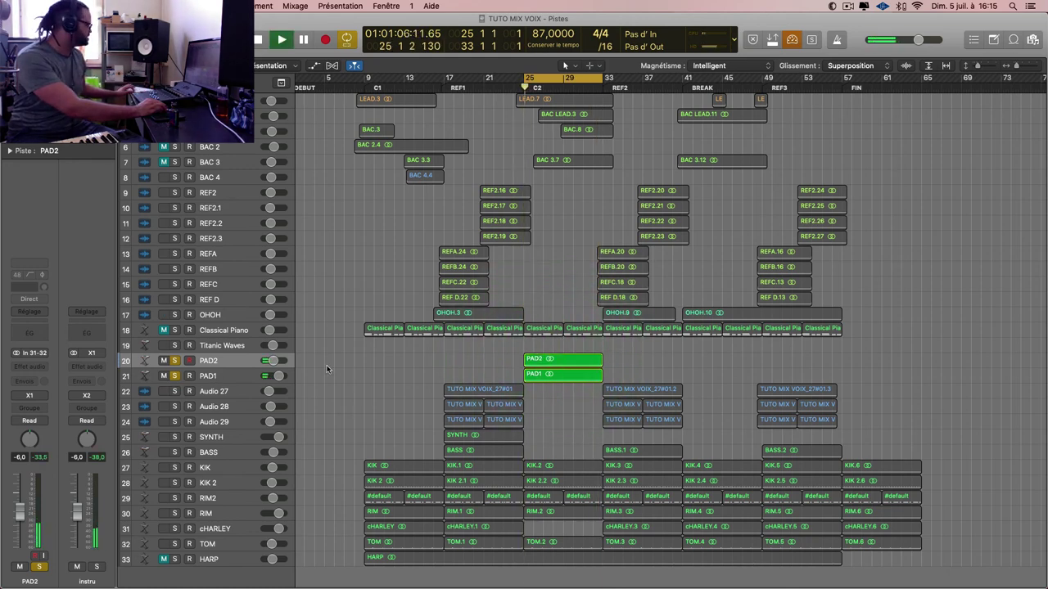
{"action": "key", "text": "x"}
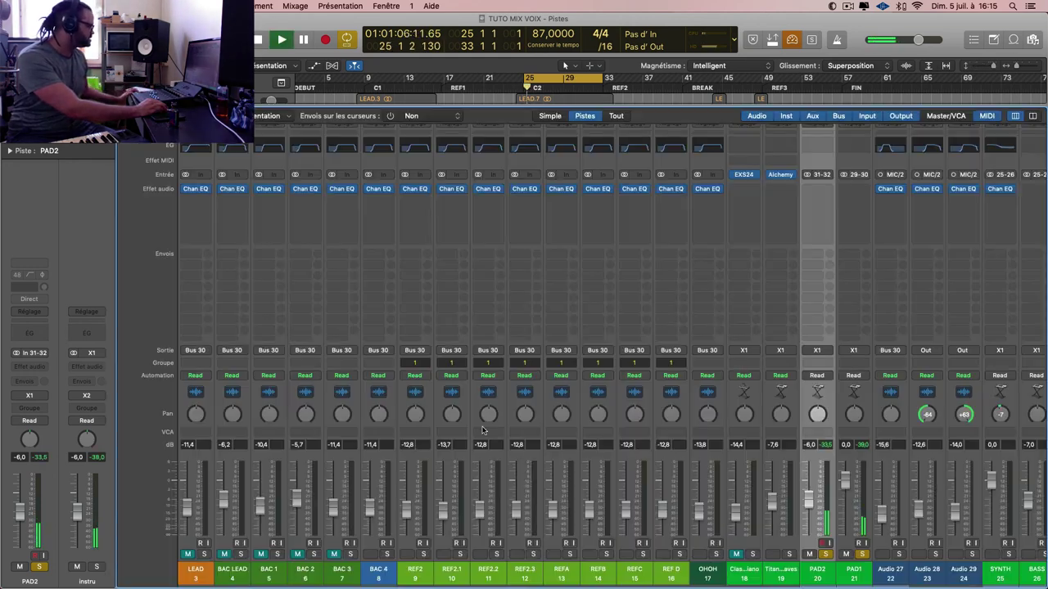
{"action": "left_click", "coordinate": [845, 576], "text": "shift"}
{"action": "left_click_drag", "start_coordinate": [850, 491], "coordinate": [860, 528]}
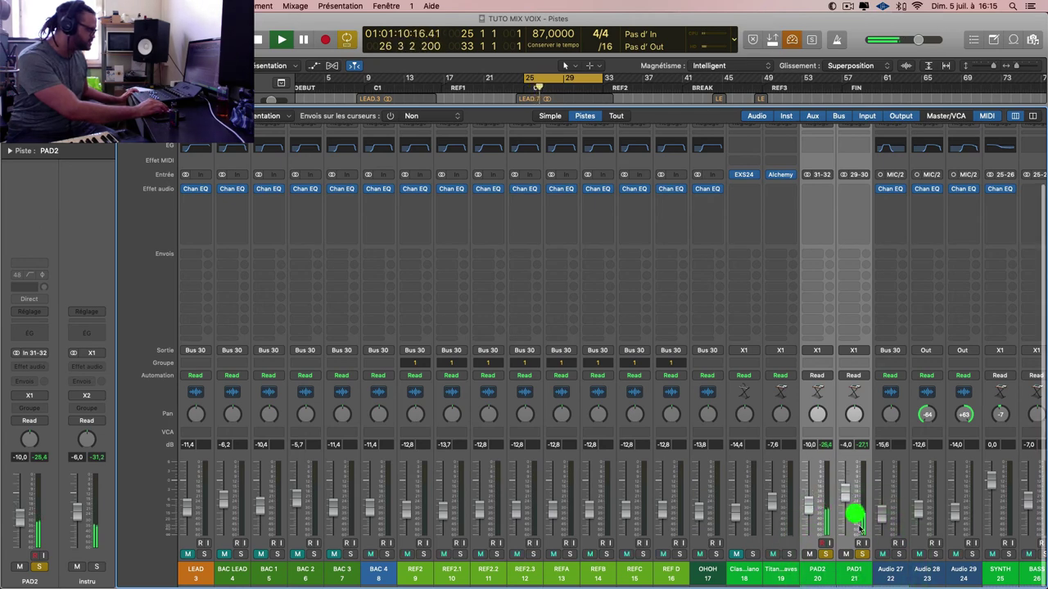
{"action": "key", "text": "x"}
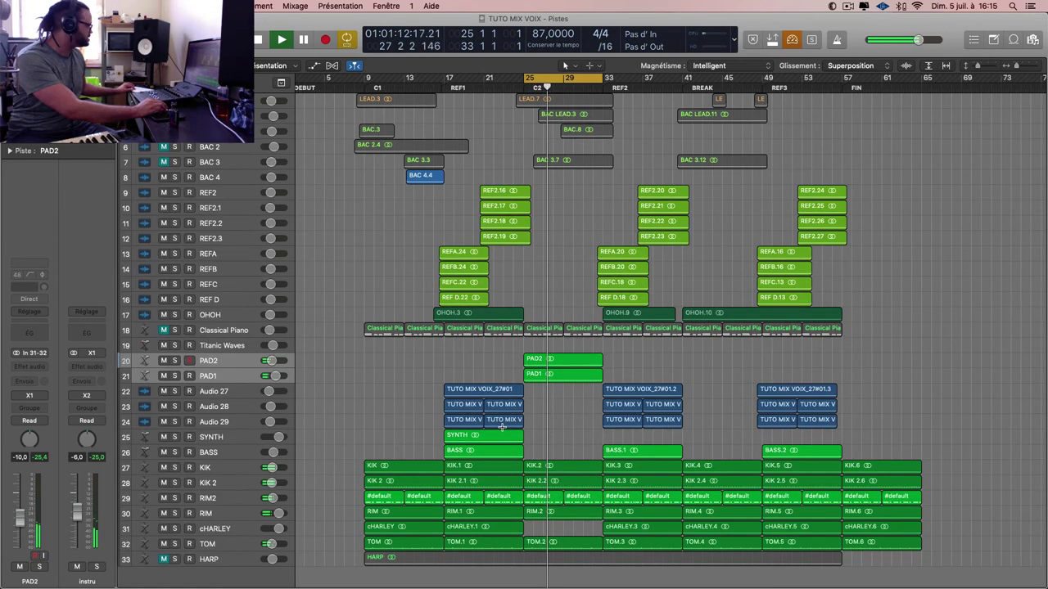
- Unmute the lead and backing vocal tracks and turn off the C2 cycle so that playback continues into REF2
{"action": "left_click", "coordinate": [245, 345]}
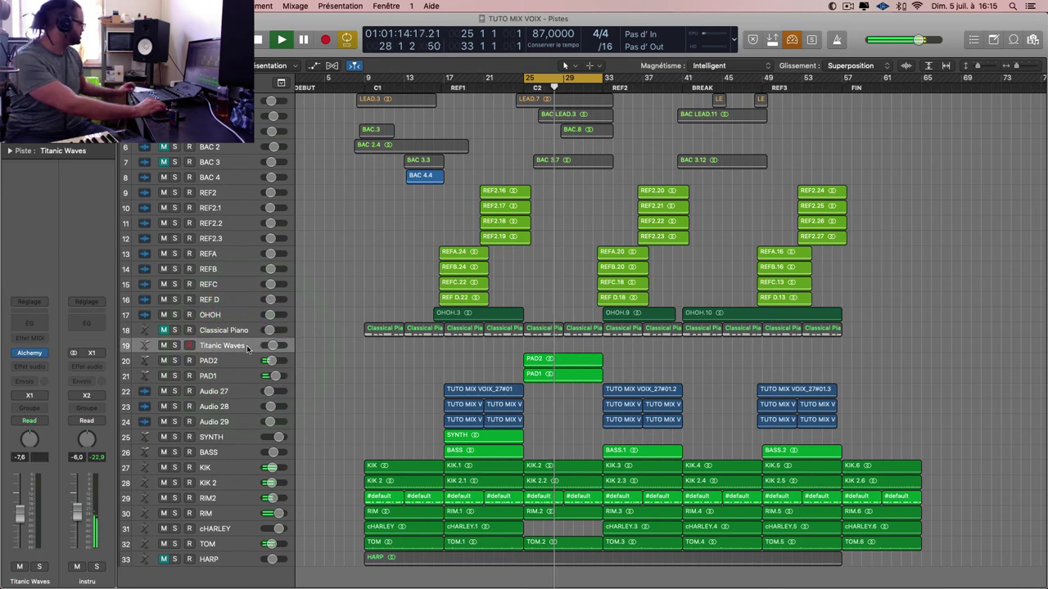
{"action": "key", "text": "v"}
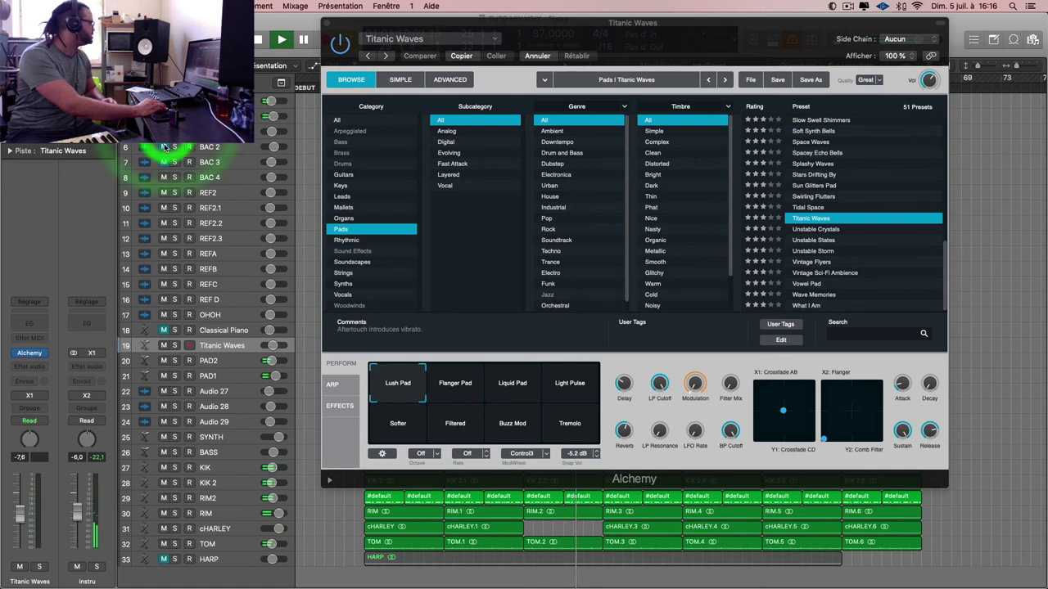
{"action": "left_click_drag", "start_coordinate": [587, 38], "coordinate": [594, 39]}
{"action": "key", "text": "v"}
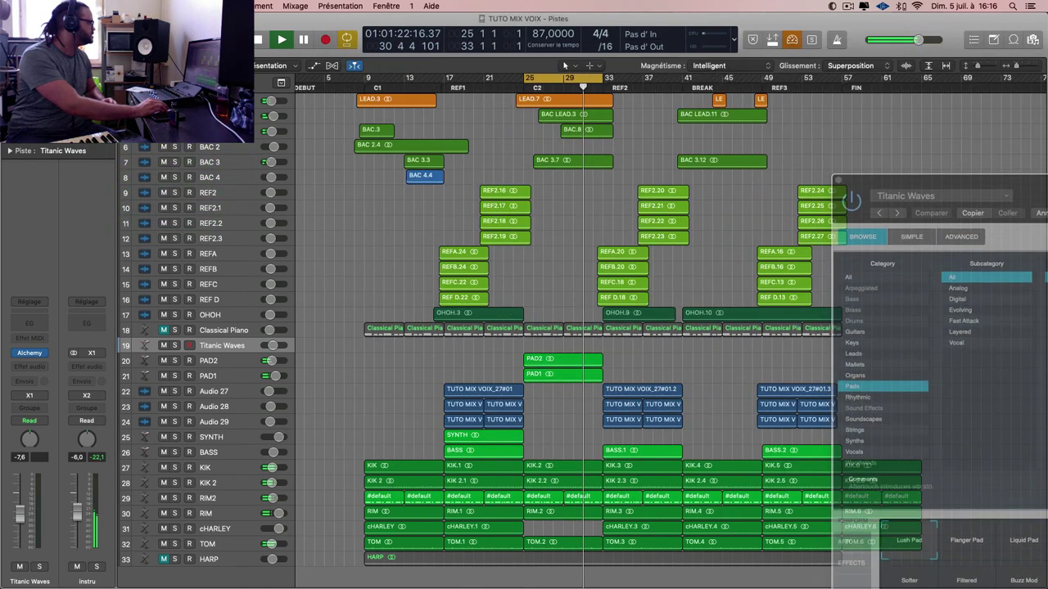
{"action": "left_click", "coordinate": [591, 79]}
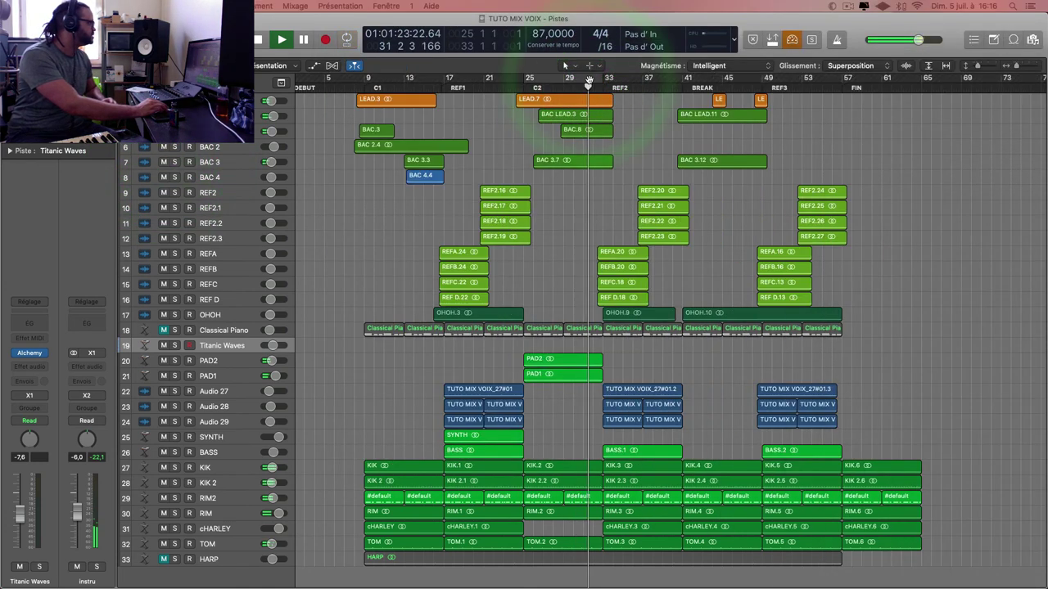
{"action": "left_click", "coordinate": [596, 78]}
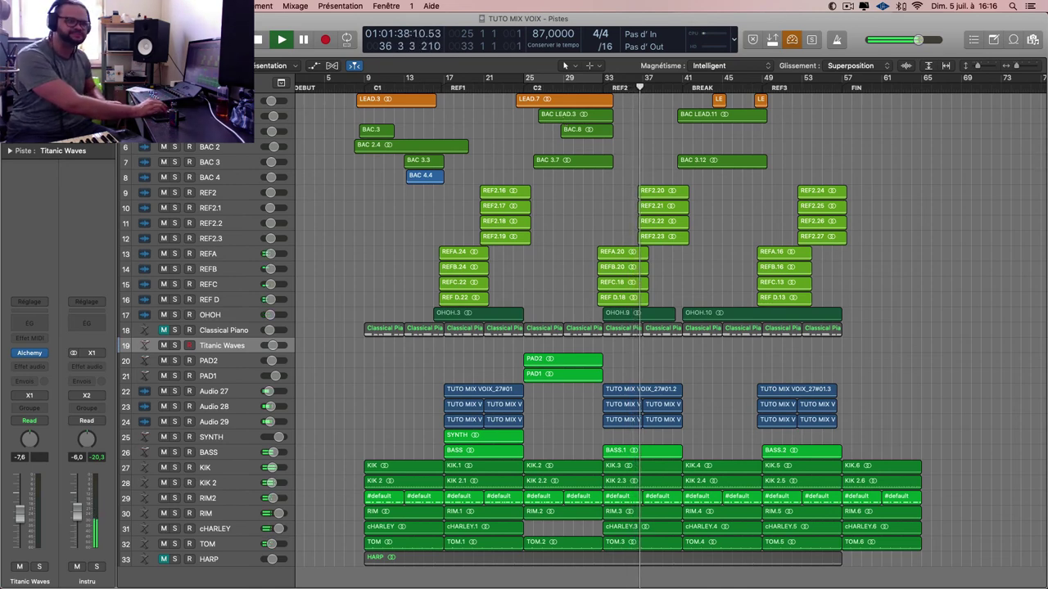
{"action": "key", "text": "v"}
{"action": "left_click_drag", "start_coordinate": [803, 241], "coordinate": [492, 6]}
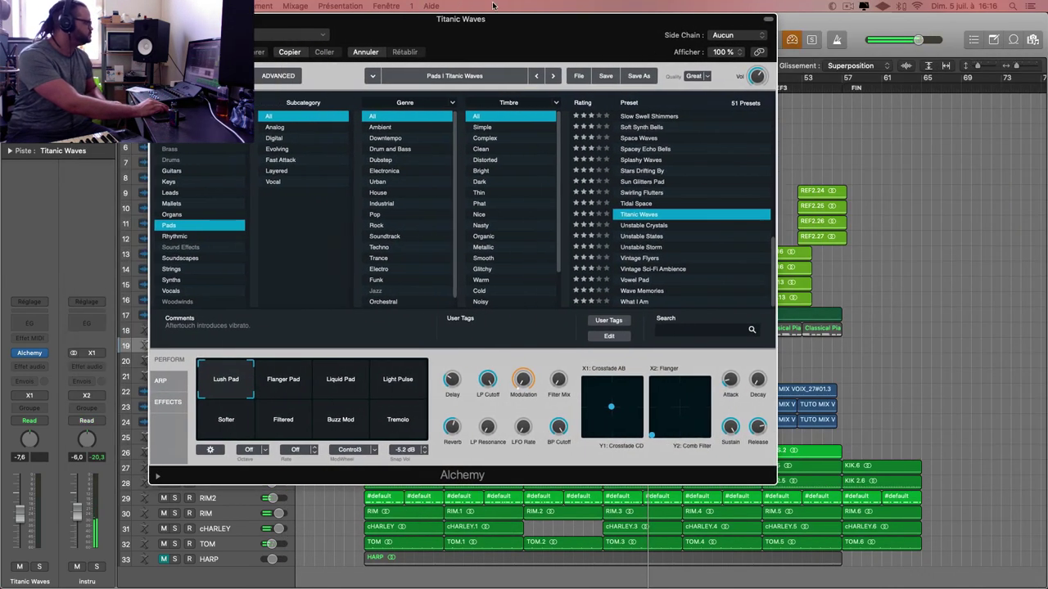
{"action": "key", "text": "v"}
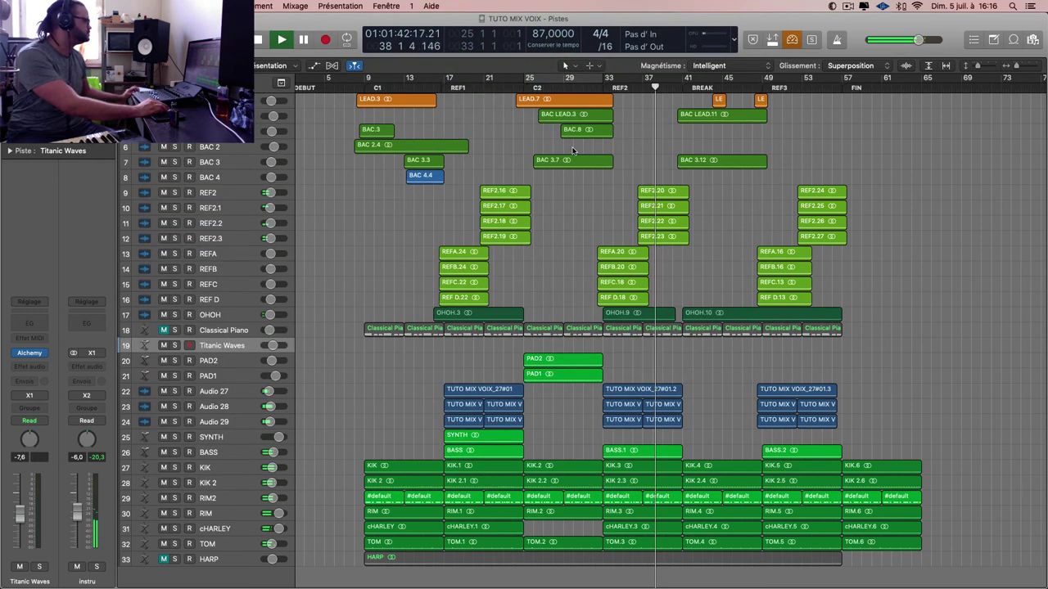
- Select the Audio 27 track and lower its volume to -17.2 dB
{"action": "left_click", "coordinate": [243, 391]}
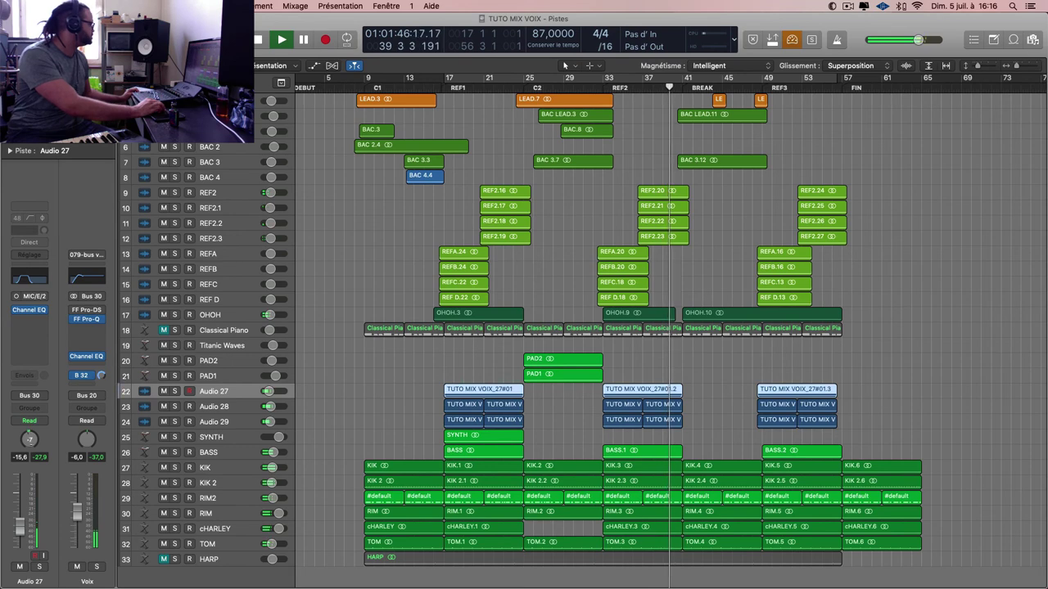
{"action": "mouse_move", "coordinate": [31, 442]}
{"action": "left_mouse_down"}
{"action": "mouse_move", "coordinate": [47, 444]}
{"action": "mouse_move", "coordinate": [28, 527]}
{"action": "mouse_move", "coordinate": [36, 502]}
{"action": "left_mouse_up"}
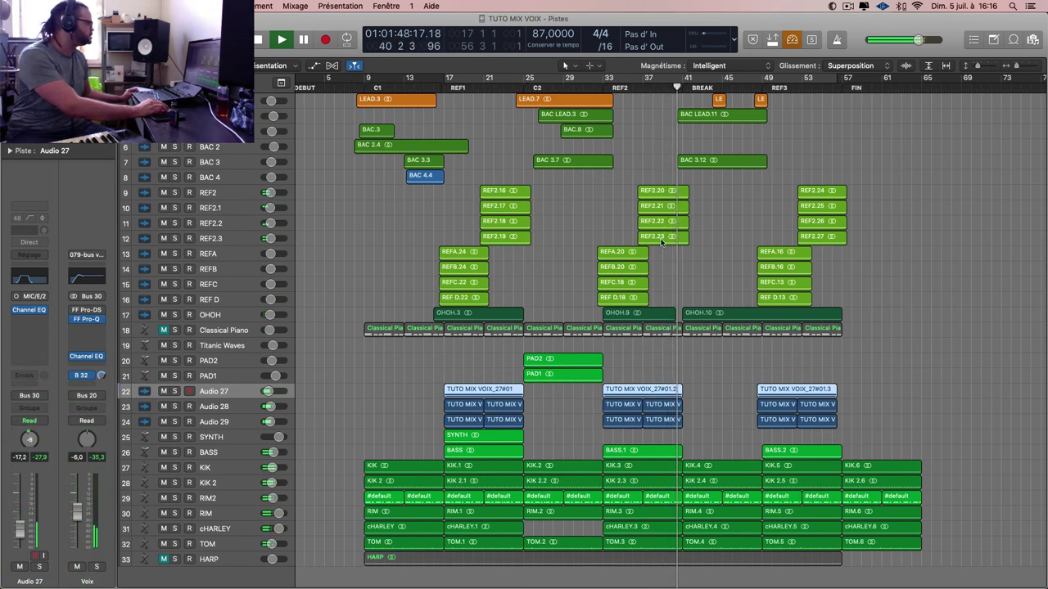
- Unmute the Classical Piano track while the BREAK section plays
{"action": "scroll", "coordinate": [716, 178], "scroll_direction": "up", "scroll_amount": 1}
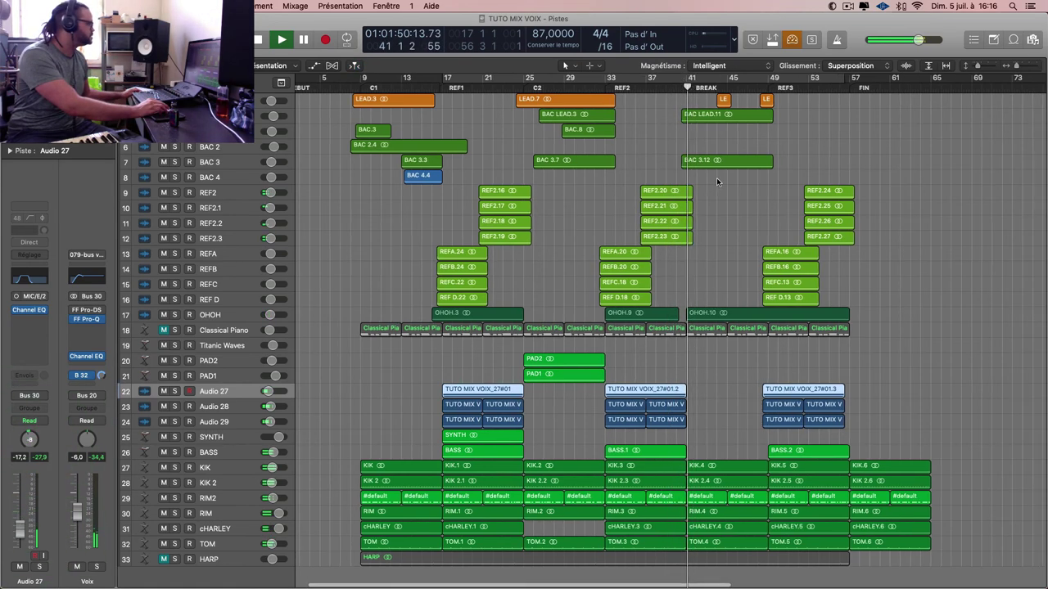
{"action": "scroll", "coordinate": [716, 177], "scroll_direction": "up", "scroll_amount": 1}
{"action": "left_click", "coordinate": [164, 330]}
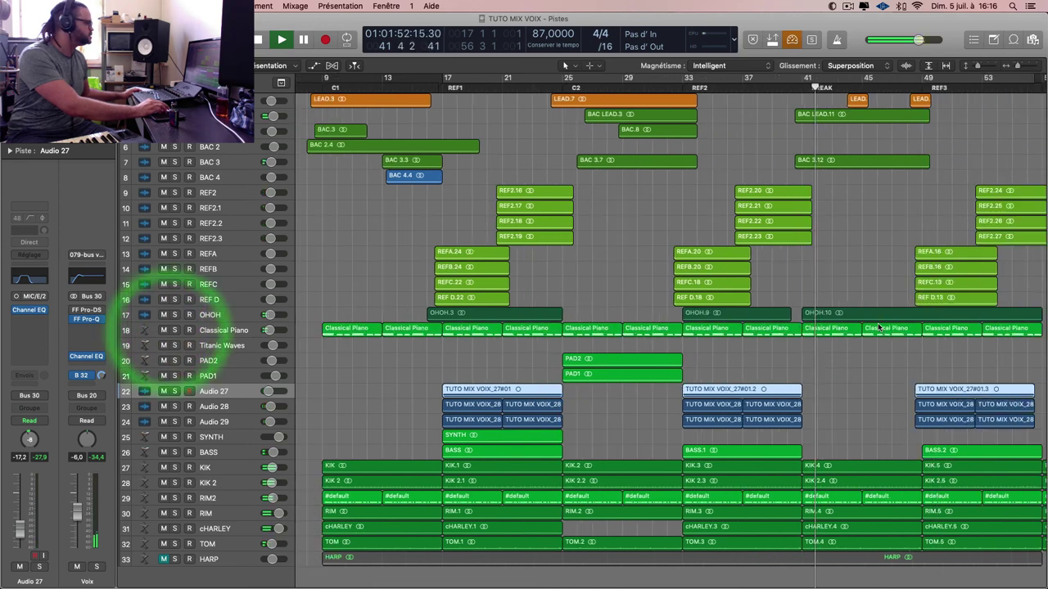
{"action": "scroll", "coordinate": [877, 327], "scroll_direction": "down", "scroll_amount": 3}
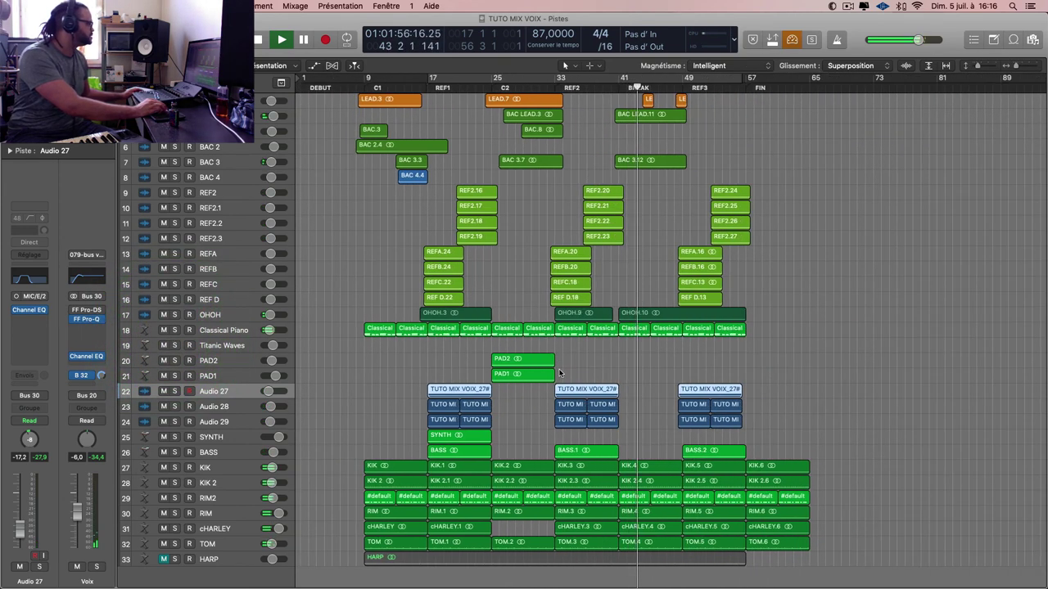
- Copy the PAD1 and PAD2 regions from C2 to the BREAK section at bar 41
{"action": "left_click_drag", "start_coordinate": [563, 374], "coordinate": [641, 364]}
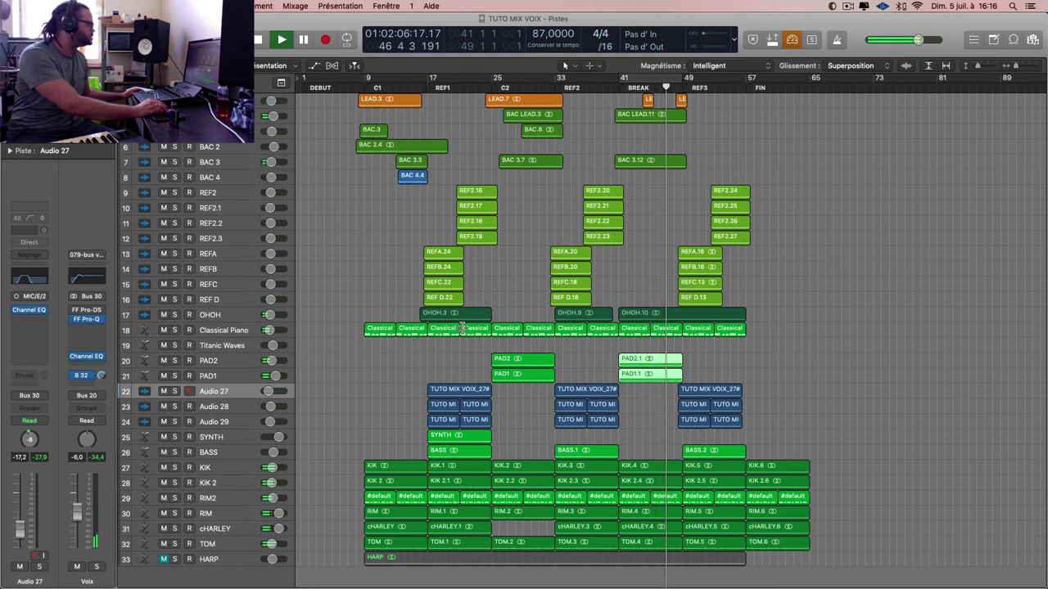
- Align the REF3 regions on the Audio 27, Audio 28 and Audio 29 tracks to start exactly at bar 49
{"action": "key", "text": "super+Down"}
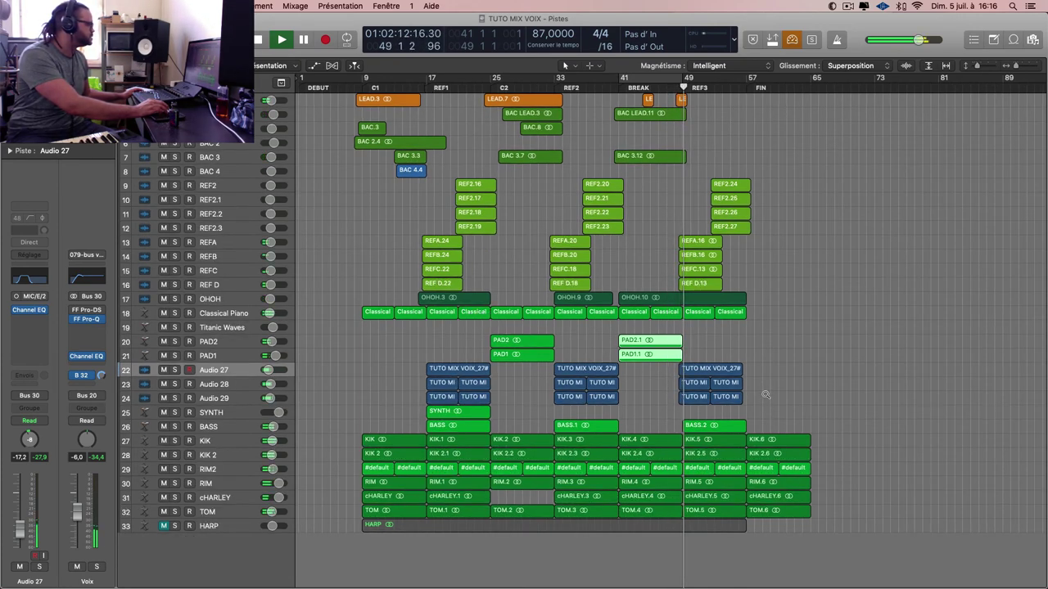
{"action": "key", "text": "super+Right"}
{"action": "left_click_drag", "start_coordinate": [771, 362], "coordinate": [936, 402]}
{"action": "left_click_drag", "start_coordinate": [810, 377], "coordinate": [821, 376]}
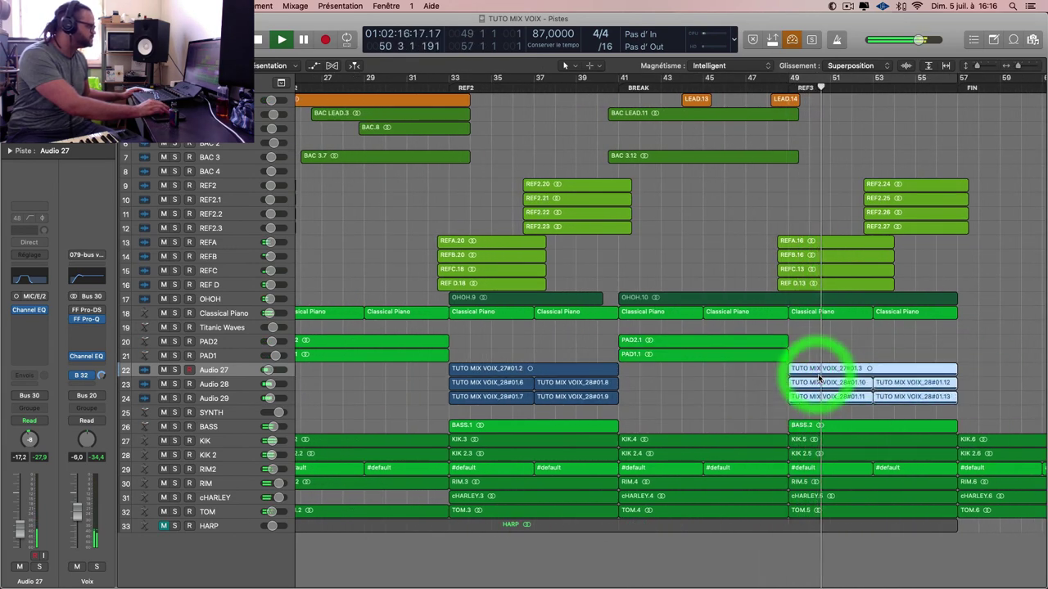
- Select the Titanic Waves track and set the cycle range over C1, from bar 9 to bar 17
{"action": "key", "text": "super+Left"}
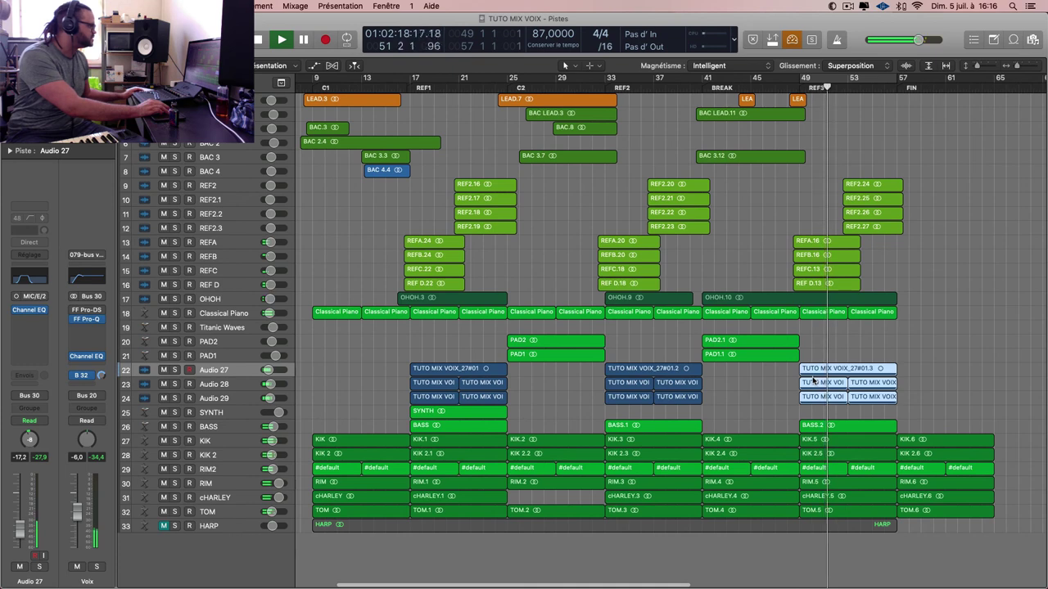
{"action": "key", "text": "super+Left"}
{"action": "key", "text": "super+Up"}
{"action": "key", "text": "super+Up"}
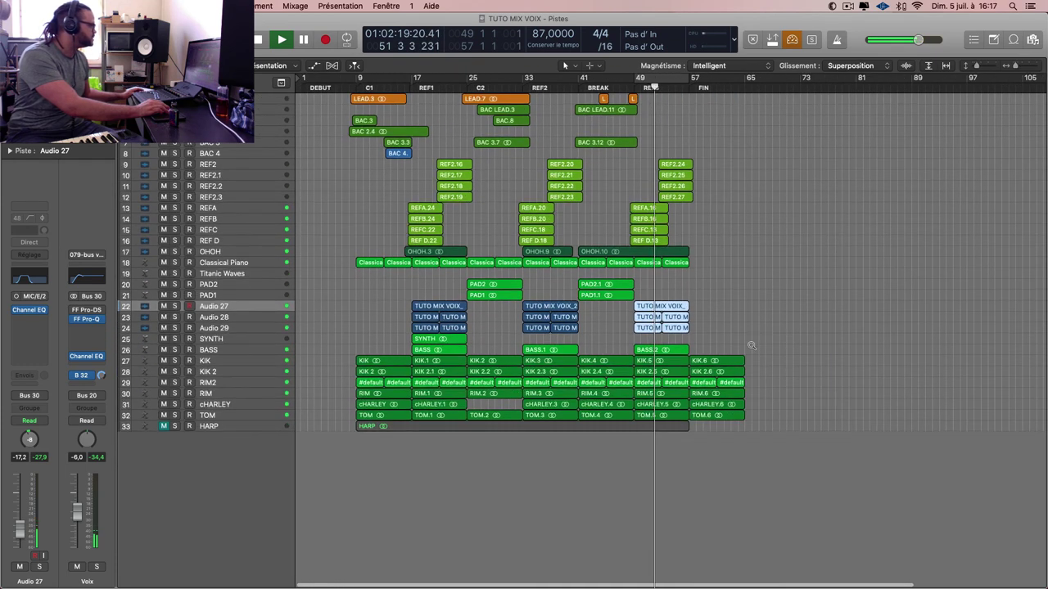
{"action": "left_click", "coordinate": [249, 312]}
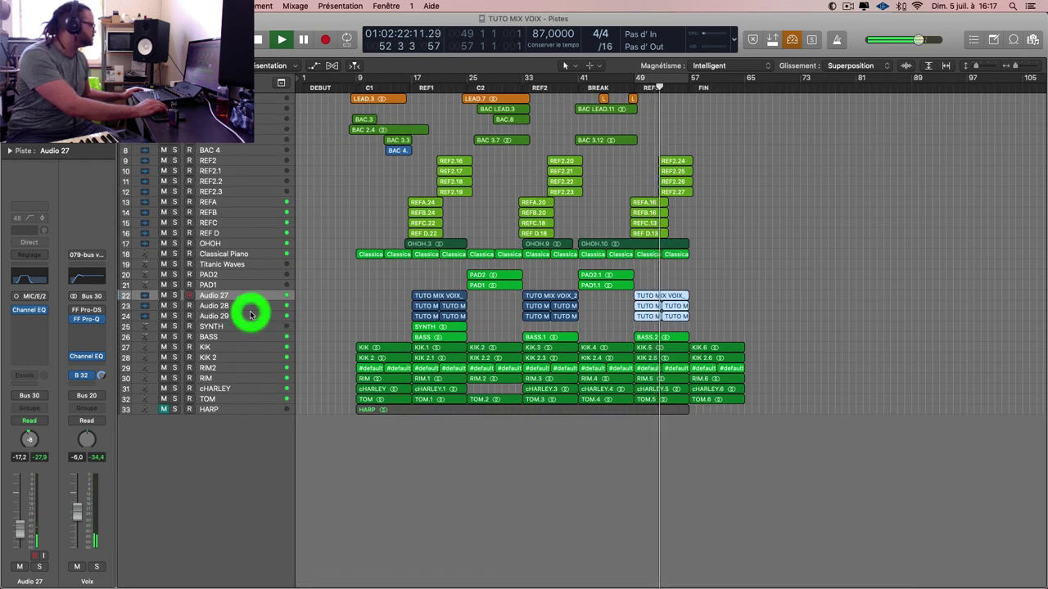
{"action": "left_click", "coordinate": [256, 305]}
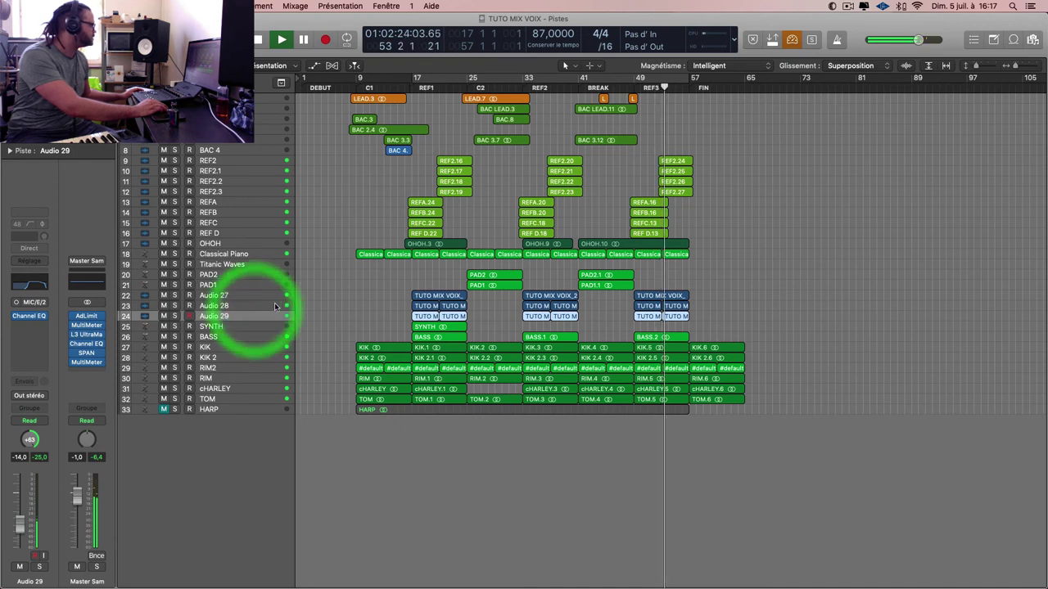
{"action": "left_click", "coordinate": [261, 264]}
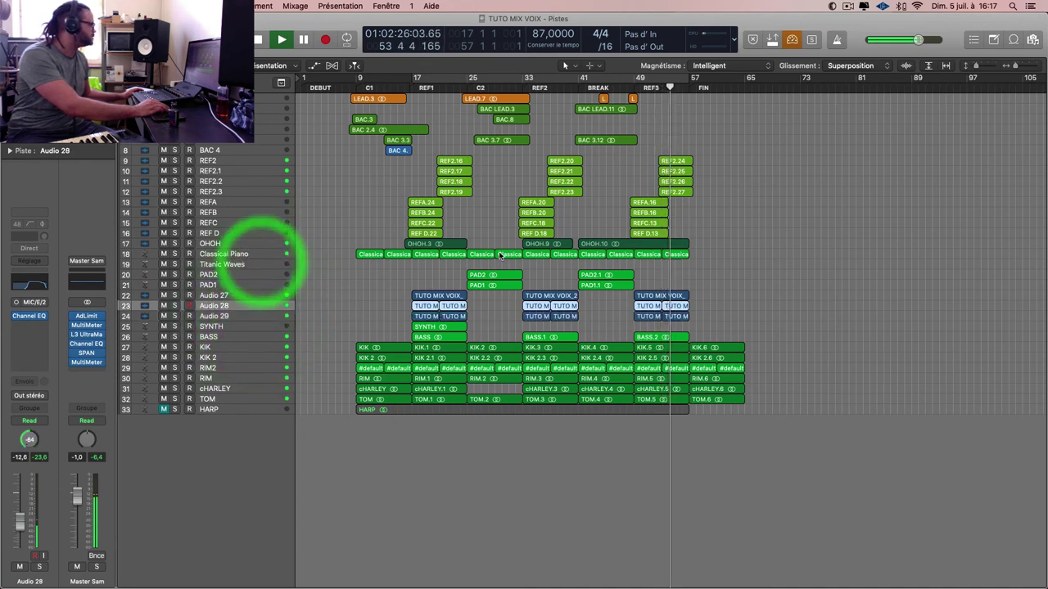
{"action": "left_click_drag", "start_coordinate": [356, 82], "coordinate": [413, 82]}
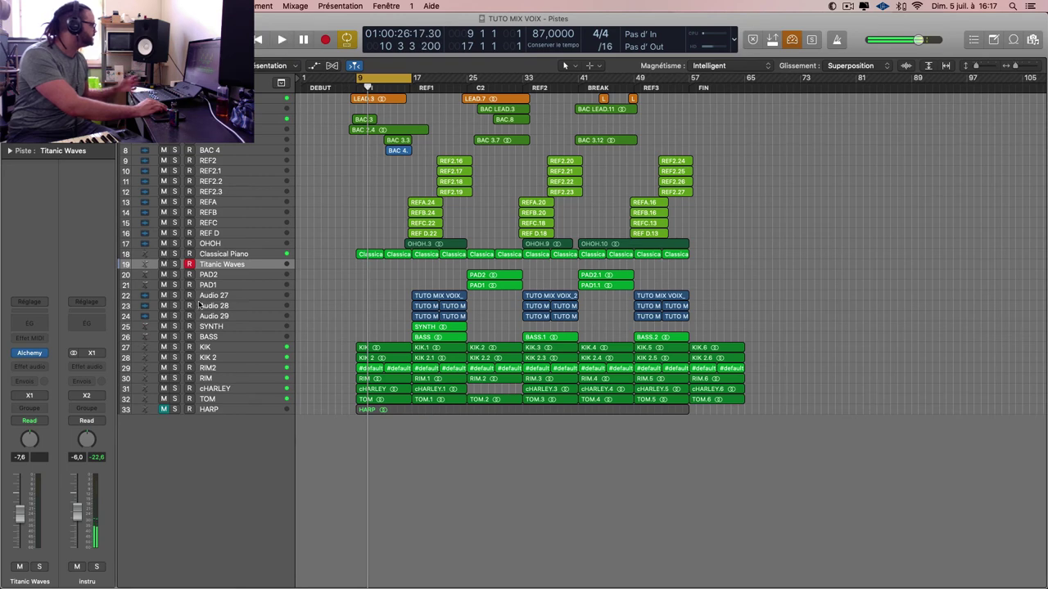
- Open Alchemy on the Titanic Waves track and replace the Pads category filter with the Bell subcategory
{"action": "left_click", "coordinate": [31, 354]}
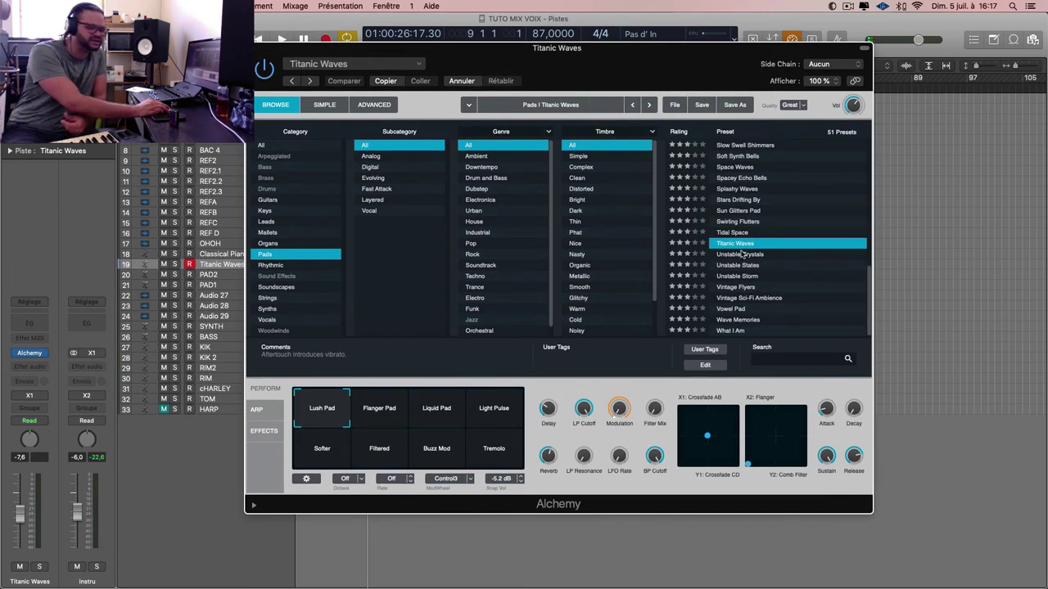
{"action": "left_click", "coordinate": [306, 258]}
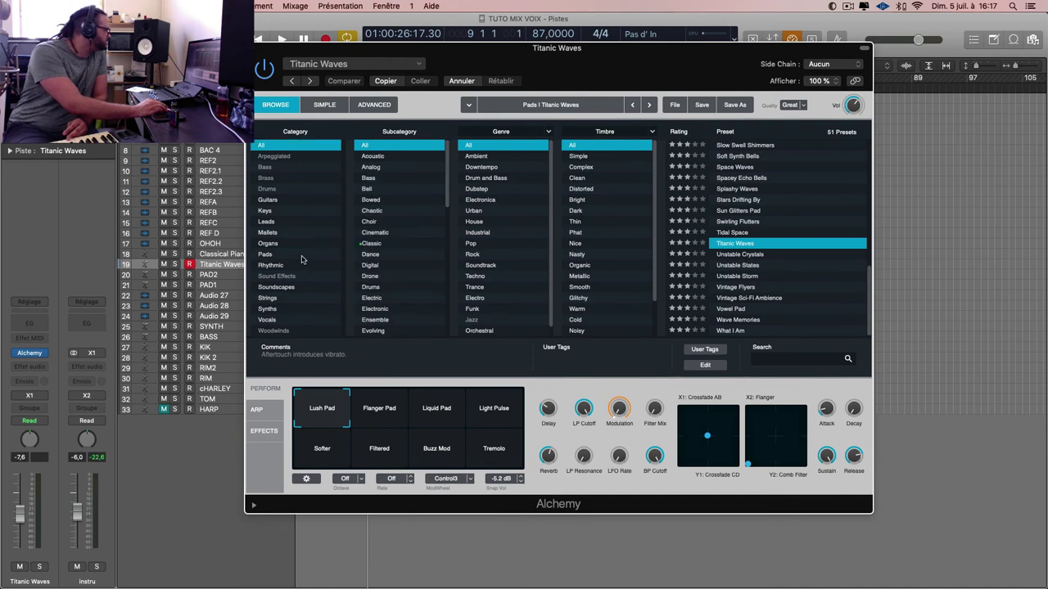
{"action": "left_click", "coordinate": [381, 193]}
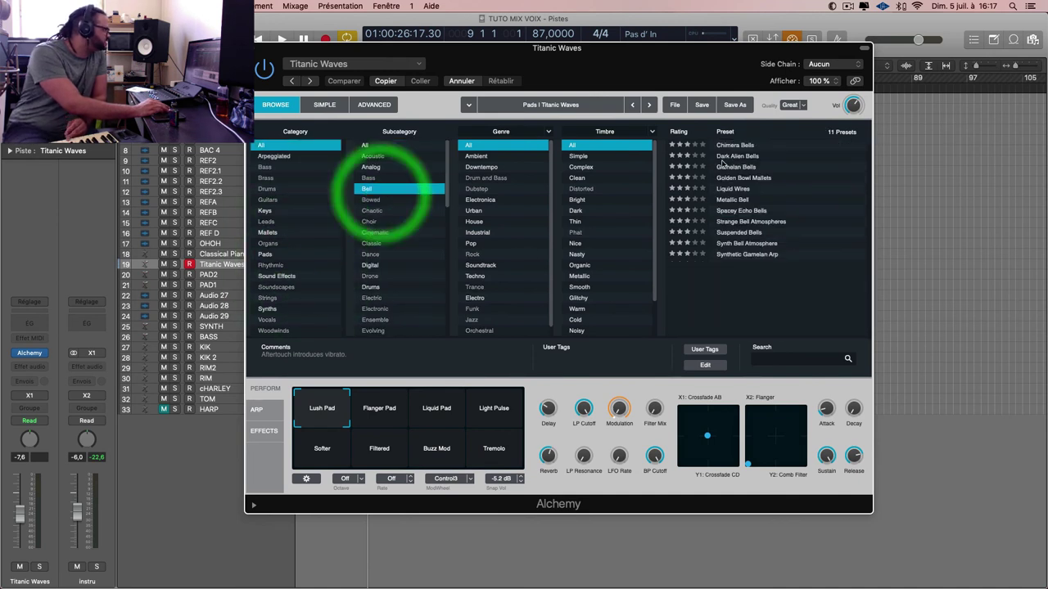
- Audition the Bell presets one after another, from Chimera Bells through Synthetic Gamelan Arp
{"action": "left_click", "coordinate": [759, 146]}
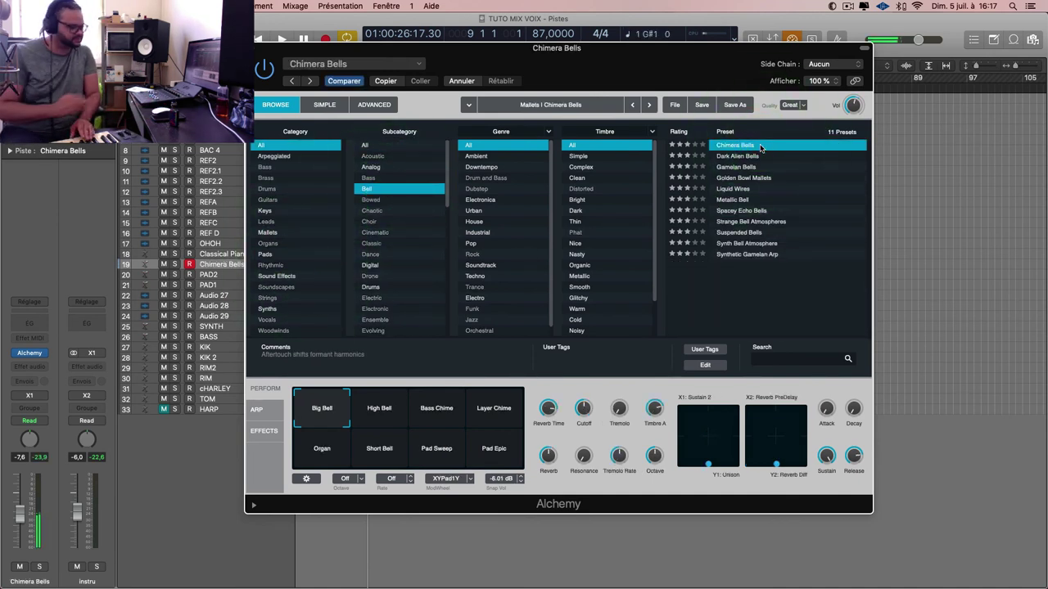
{"action": "left_click", "coordinate": [759, 156]}
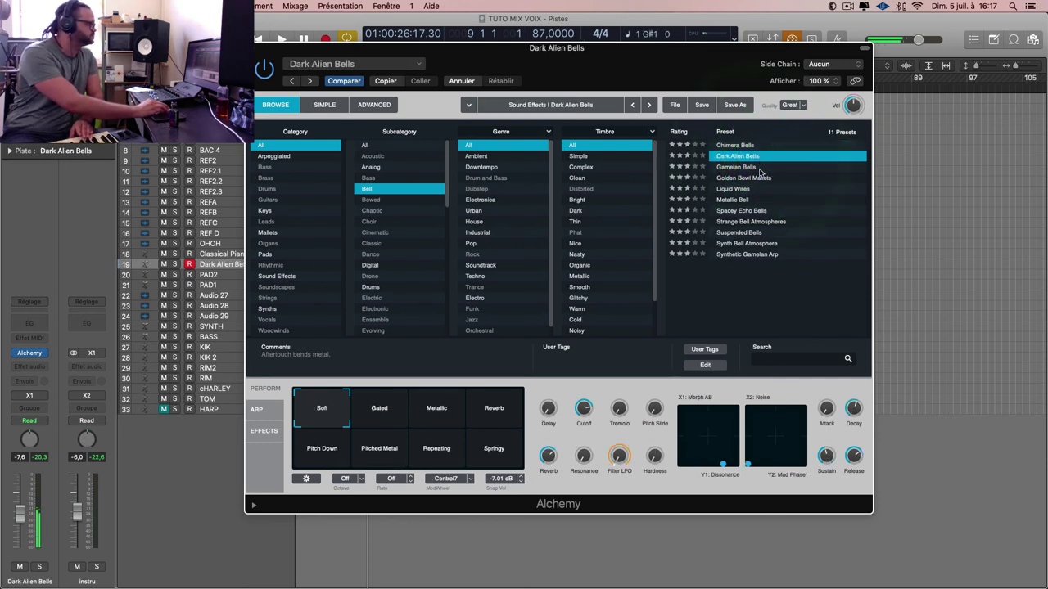
{"action": "left_click", "coordinate": [754, 180]}
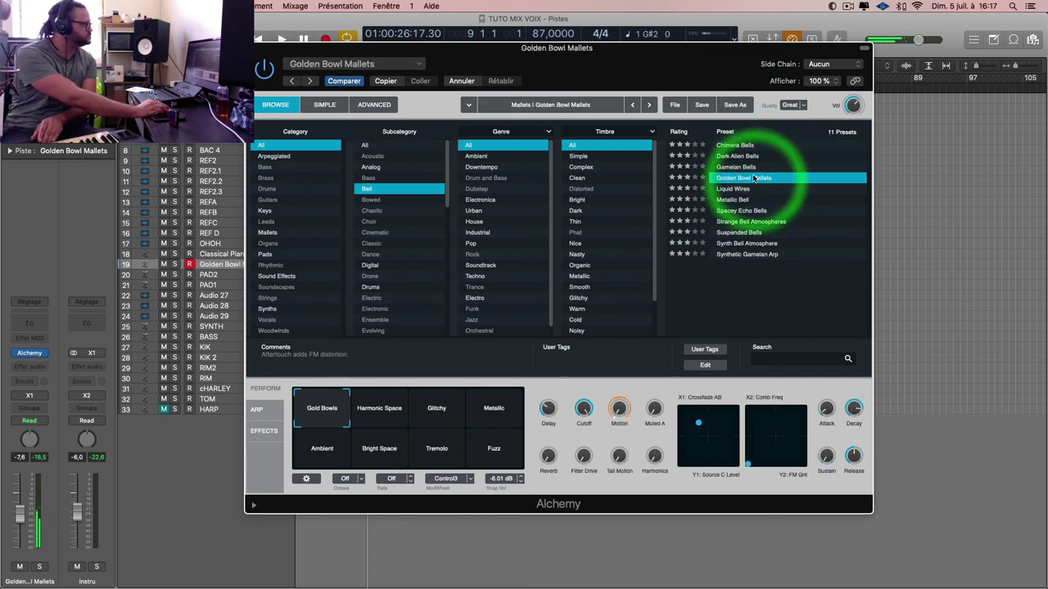
{"action": "left_click", "coordinate": [748, 167]}
{"action": "left_click", "coordinate": [749, 189]}
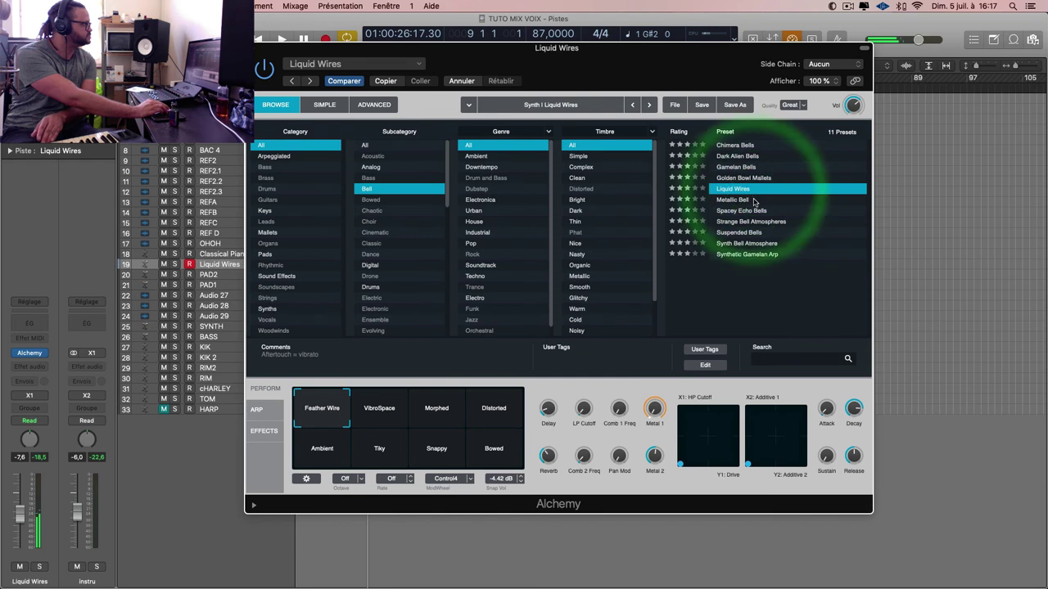
{"action": "left_click", "coordinate": [754, 202]}
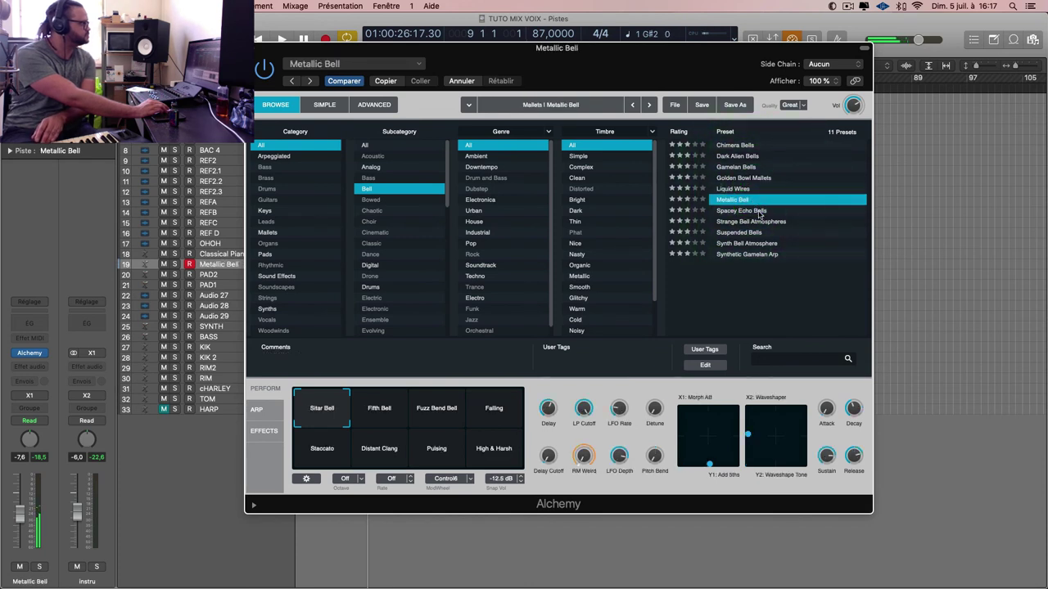
{"action": "left_click", "coordinate": [759, 212]}
{"action": "left_click", "coordinate": [765, 223]}
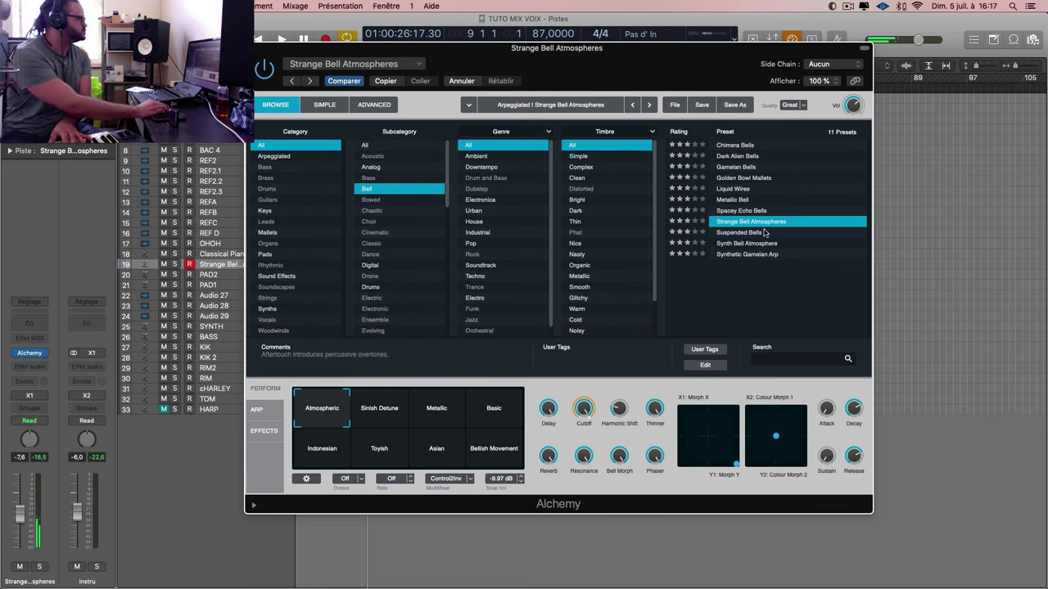
{"action": "left_click", "coordinate": [764, 233]}
{"action": "left_click", "coordinate": [766, 243]}
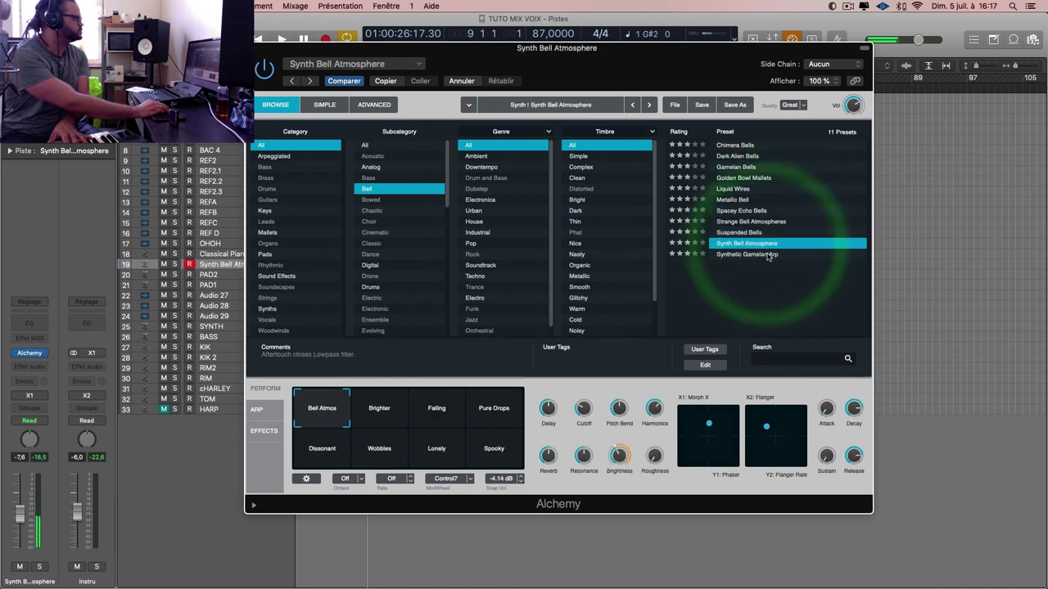
{"action": "left_click", "coordinate": [767, 256]}
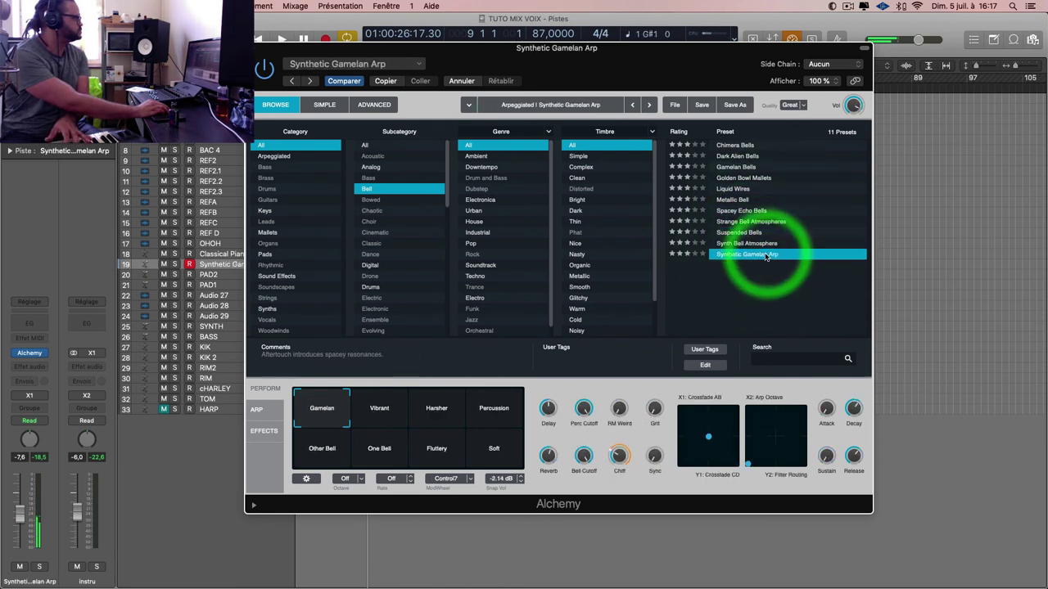
- Compare Gamelan Bells, Dark Alien Bells, Chimera Bells, Liquid Wires, Metallic Bell and Spacey Echo Bells again
{"action": "left_click", "coordinate": [752, 168]}
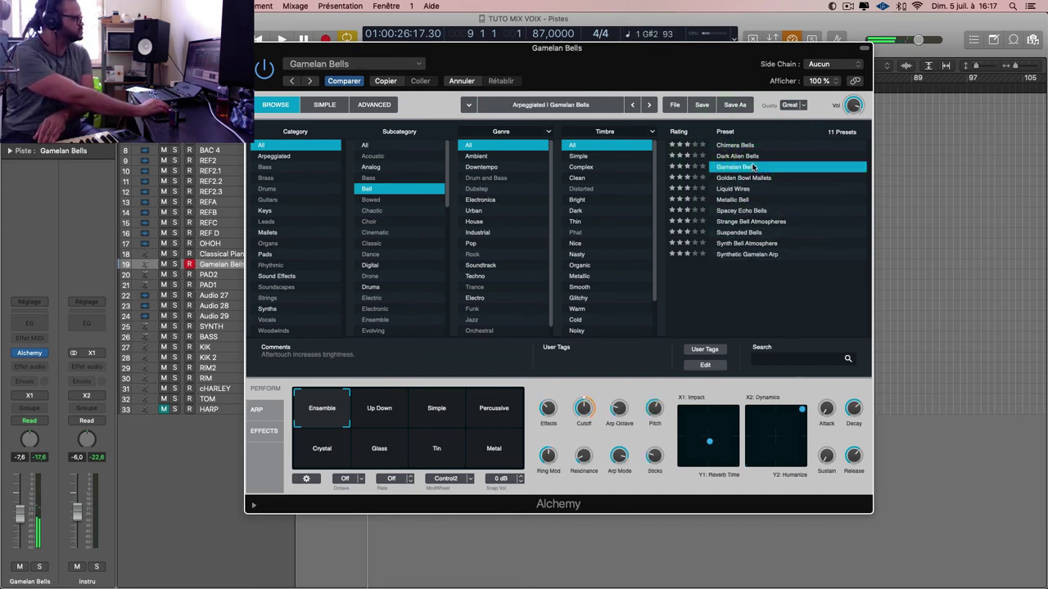
{"action": "left_click", "coordinate": [751, 155]}
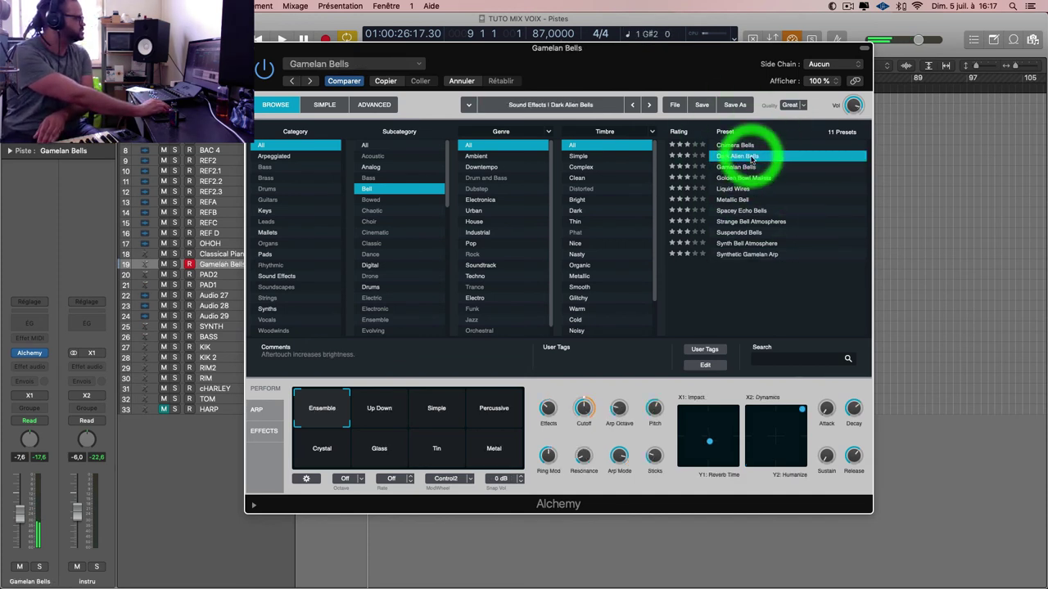
{"action": "left_click", "coordinate": [749, 145]}
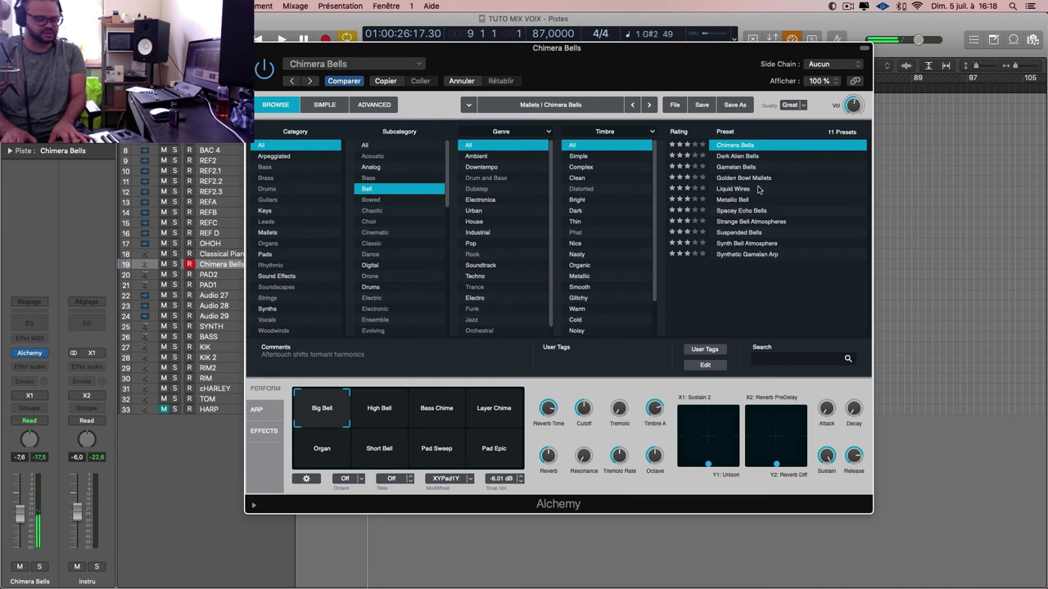
{"action": "left_click", "coordinate": [757, 189]}
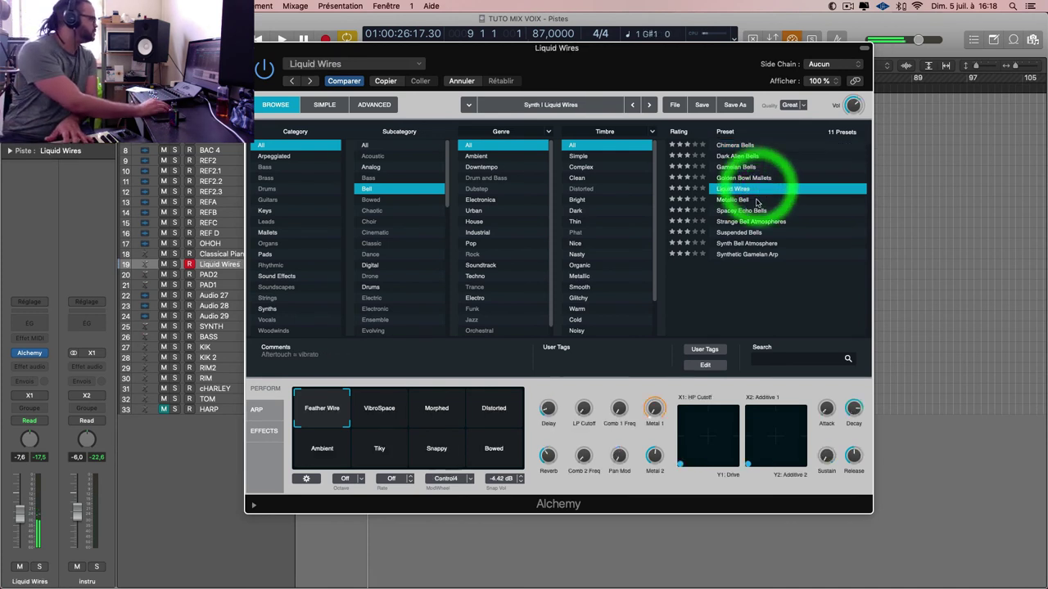
{"action": "left_click", "coordinate": [760, 200]}
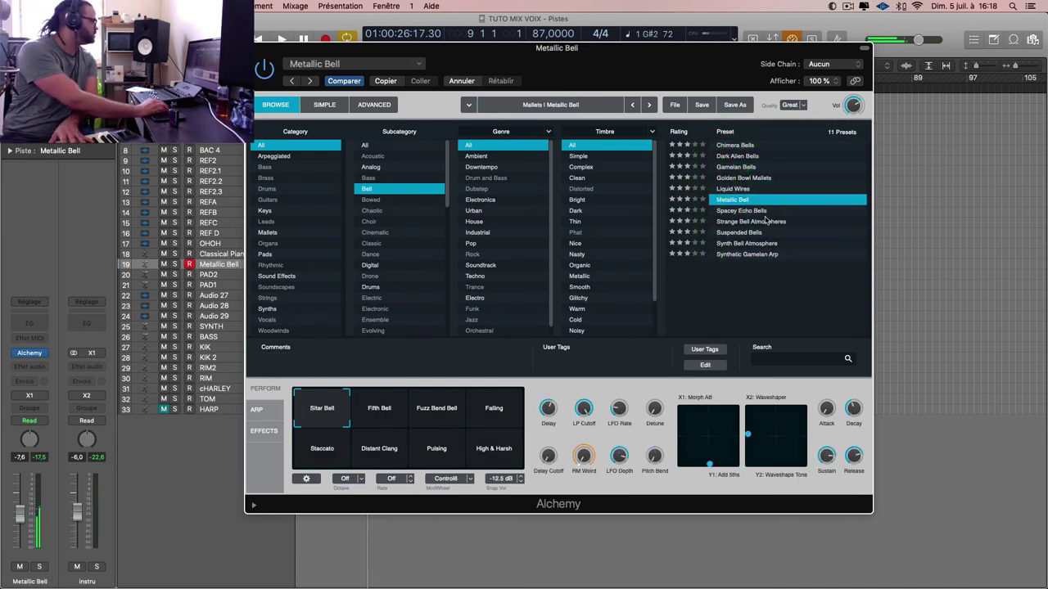
{"action": "left_click", "coordinate": [771, 210]}
- Remove the Bell filter and list the presets of all Alchemy categories
{"action": "left_click", "coordinate": [315, 145]}
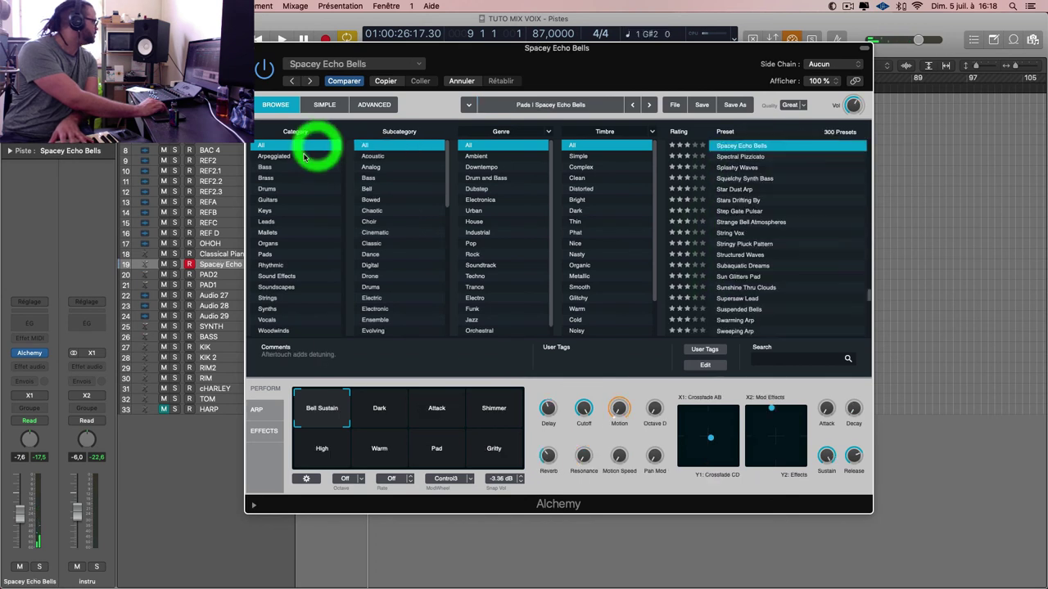
{"action": "left_click", "coordinate": [290, 167]}
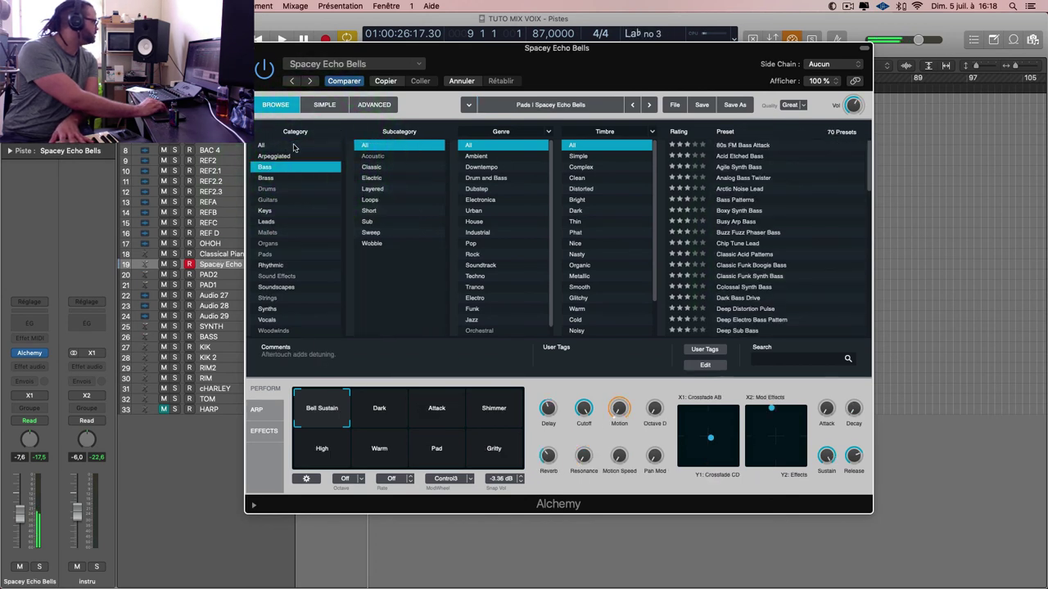
{"action": "left_click", "coordinate": [294, 146]}
- Audition the Step Gate Pulsar, String Vox and Synthetic Gamelan Arp presets, playing the last one along with the song
{"action": "left_click", "coordinate": [752, 213]}
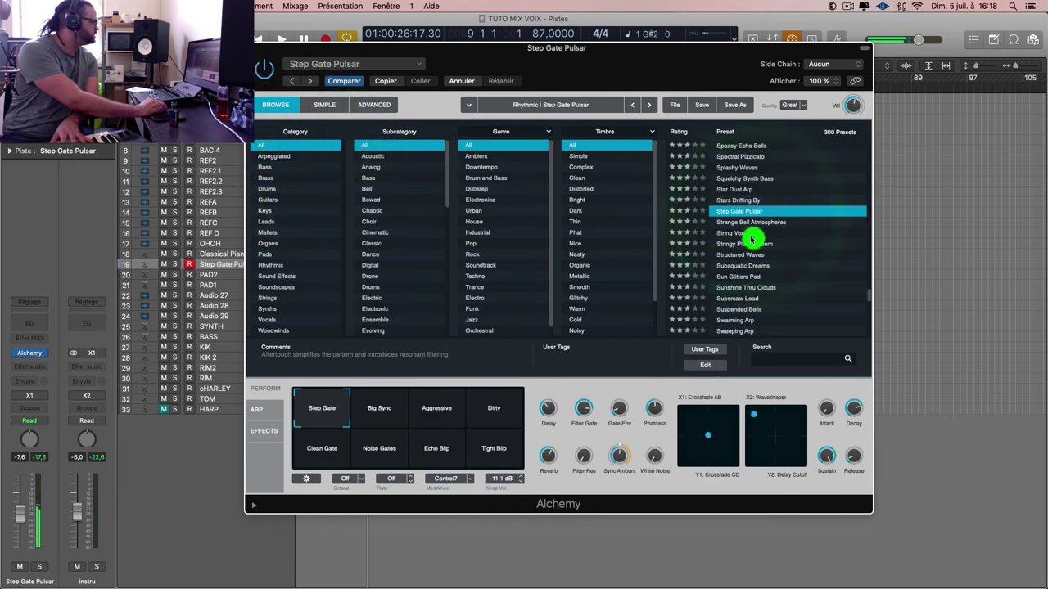
{"action": "left_click", "coordinate": [751, 235]}
{"action": "scroll", "coordinate": [748, 242], "scroll_direction": "down", "scroll_amount": 5}
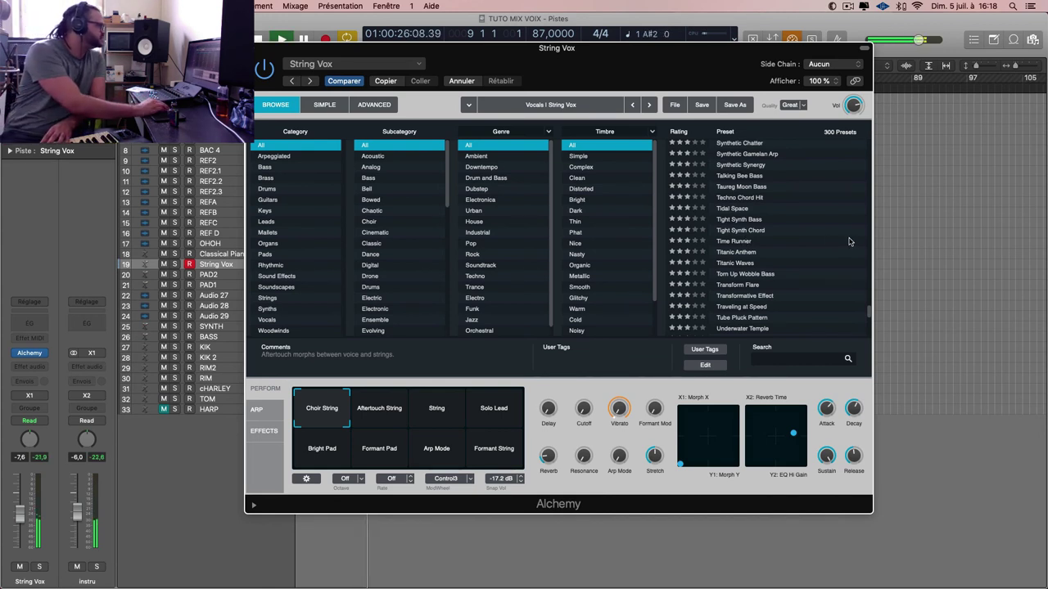
{"action": "left_click", "coordinate": [774, 155]}
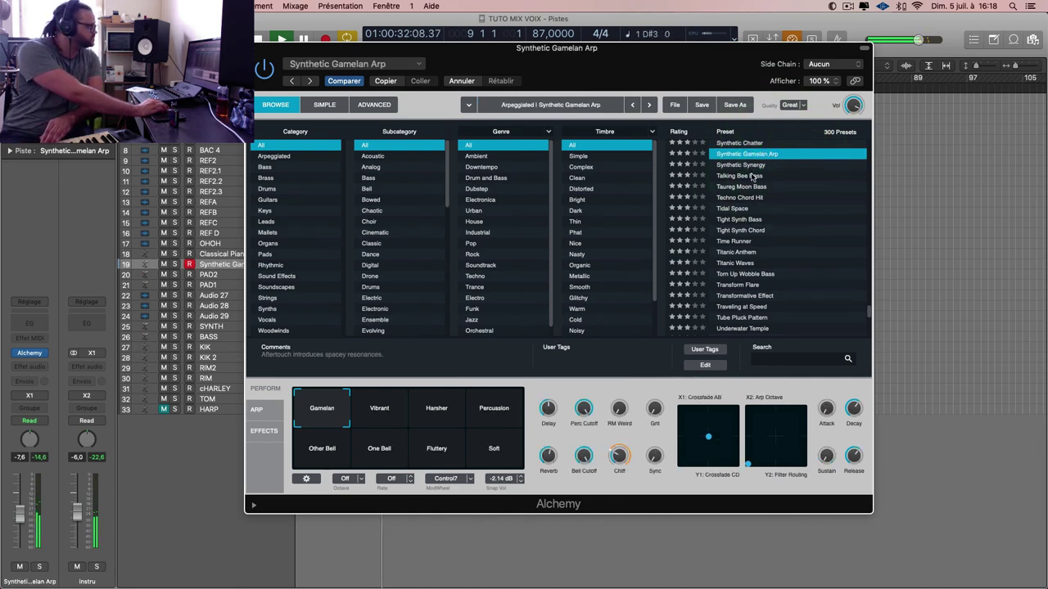
- Load the Talking Bee Bass preset, close Alchemy and record a bass part over C1 from bar 9 to bar 17
{"action": "left_click", "coordinate": [752, 176]}
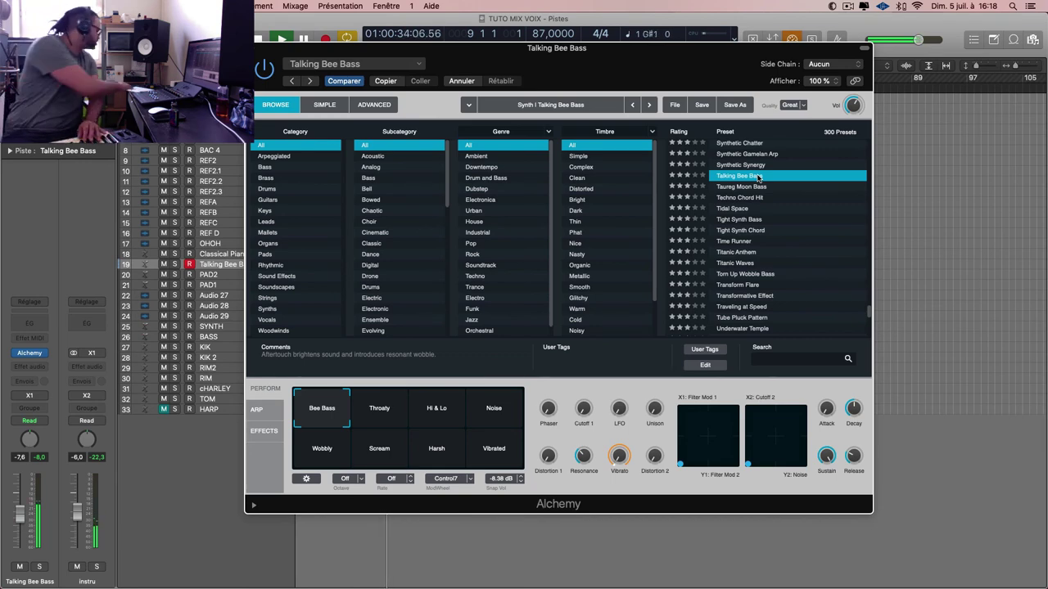
{"action": "key", "text": "super+w"}
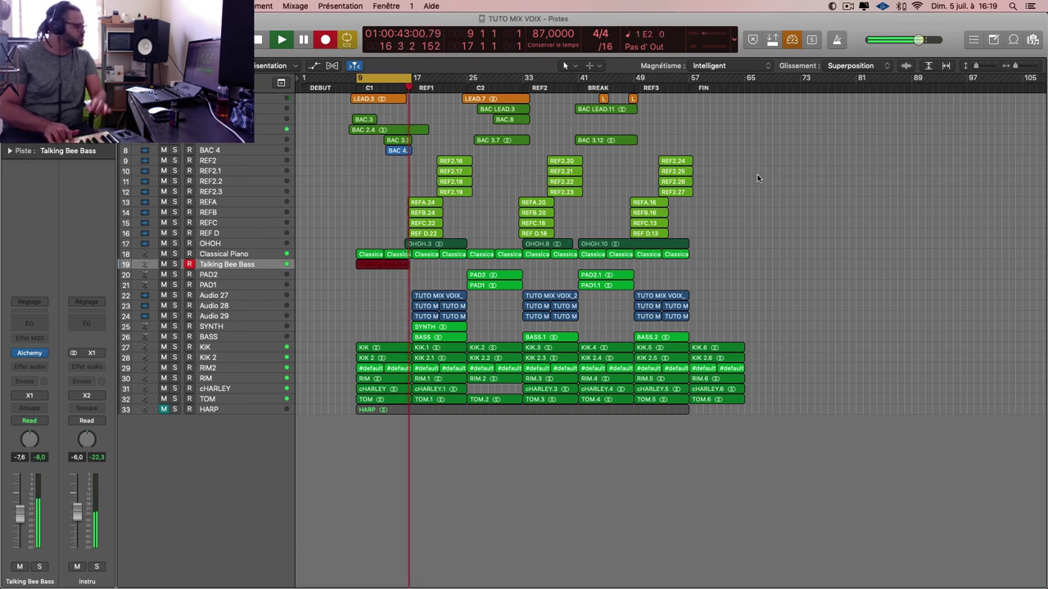
{"action": "key", "text": "space"}
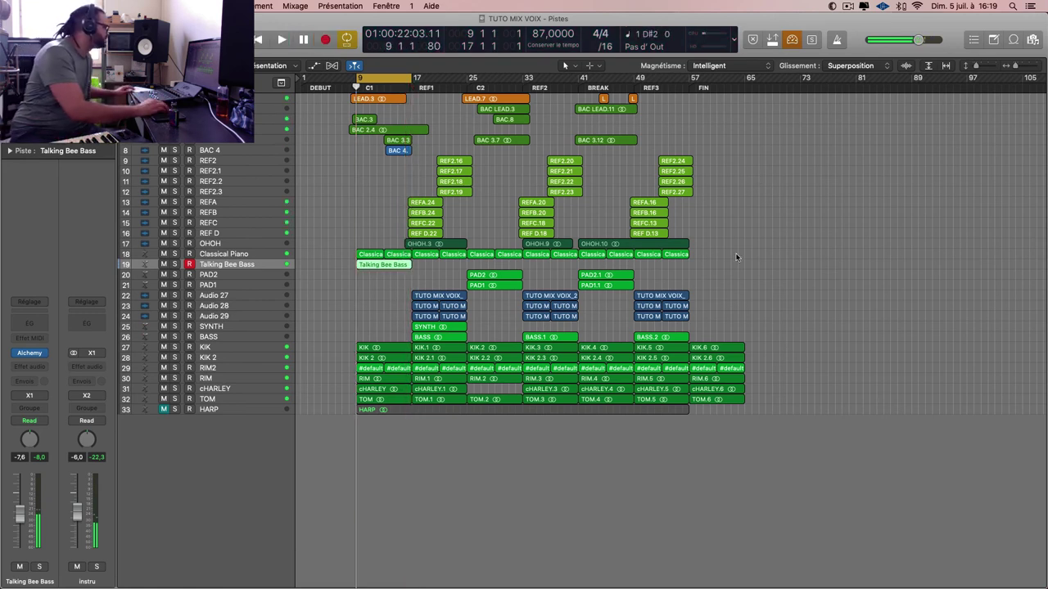
- Play back the recorded Talking Bee Bass region in C1 in close view, together with the Classical Piano
{"action": "left_click", "coordinate": [386, 266], "text": "ctrl+alt"}
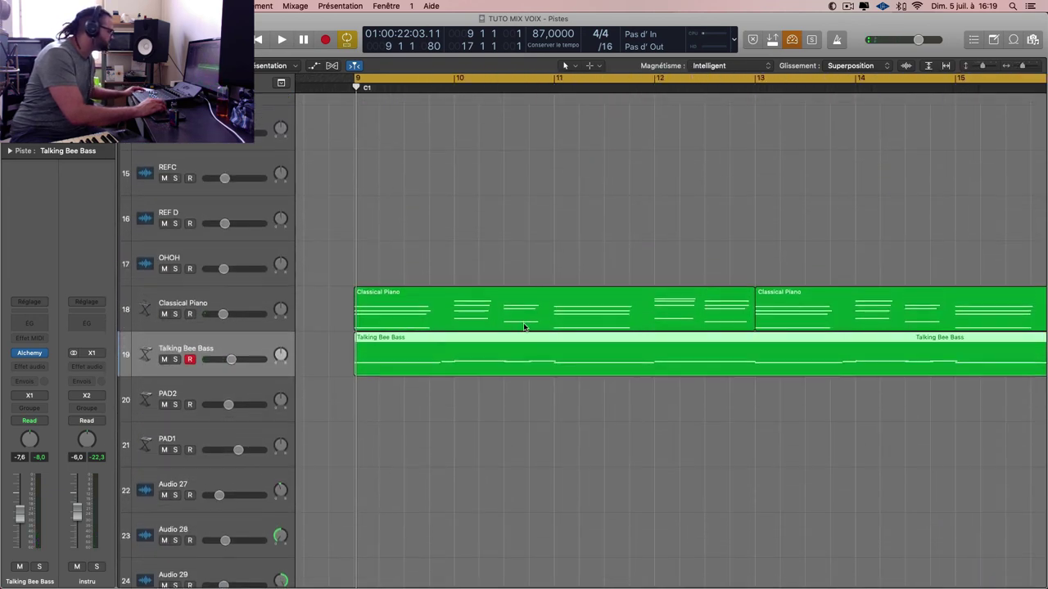
{"action": "key", "text": "space"}
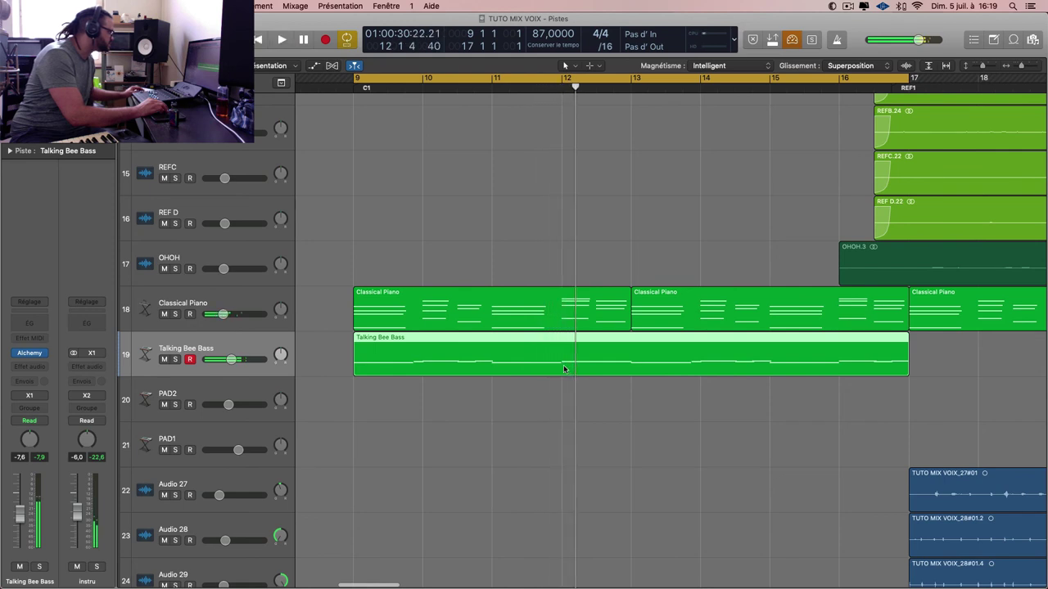
- Try to split the Talking Bee Bass region at bars 12 and 13, keeping the overlapping notes, and undo the split
{"action": "left_click_drag", "start_coordinate": [561, 366], "coordinate": [632, 371]}
{"action": "left_click", "coordinate": [633, 372]}
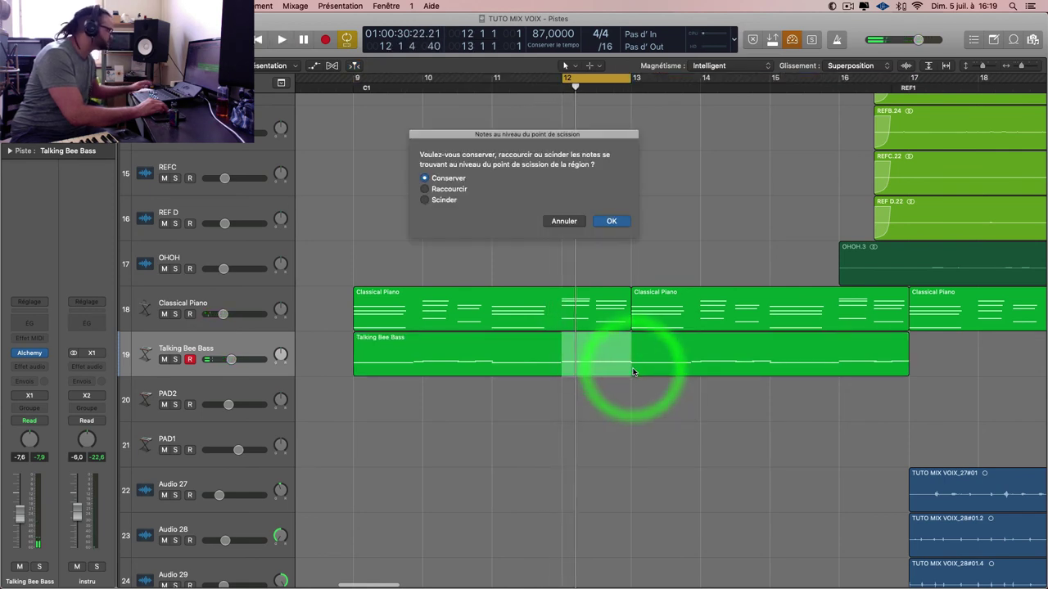
{"action": "left_click", "coordinate": [613, 222]}
{"action": "key", "text": "super+z"}
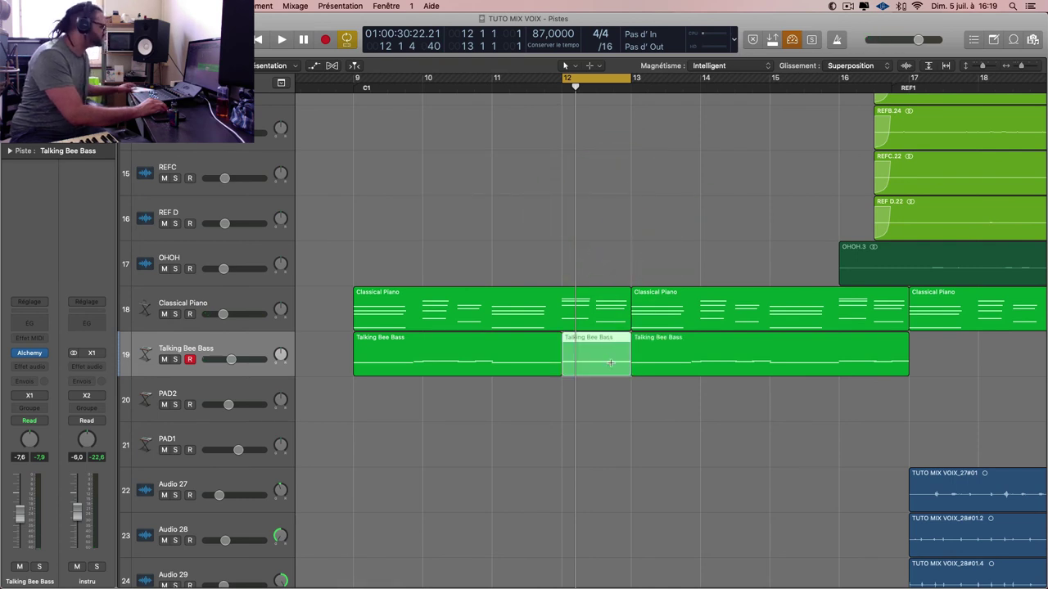
{"action": "key", "text": "super+z"}
{"action": "left_click", "coordinate": [716, 409]}
- Bounce the Talking Bee Bass region in place to a new track named BASS, muting the source, and solo the new track
{"action": "left_click", "coordinate": [481, 348]}
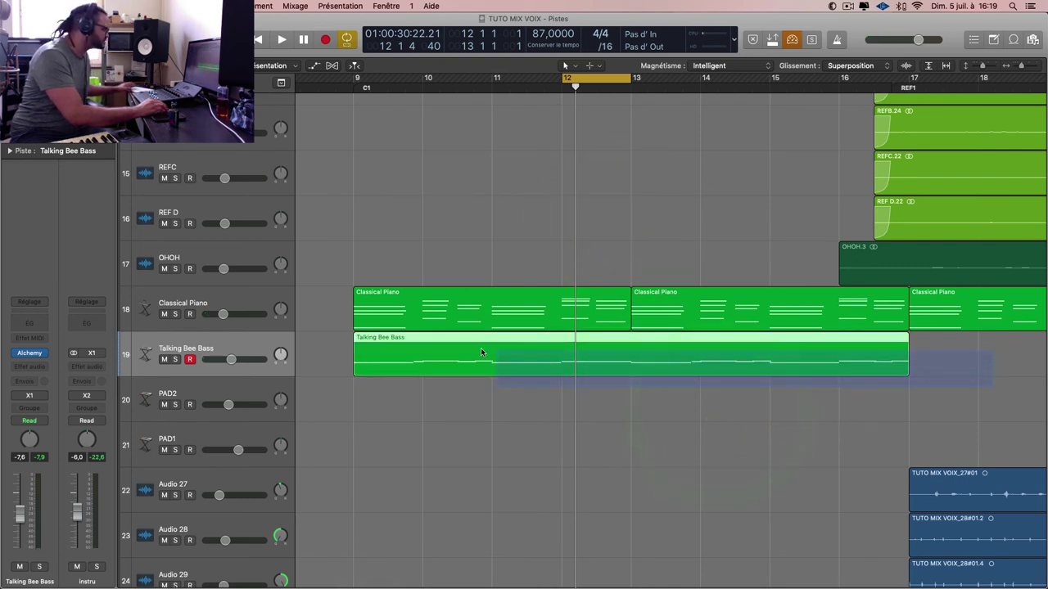
{"action": "right_click", "coordinate": [433, 354]}
{"action": "left_click", "coordinate": [513, 357]}
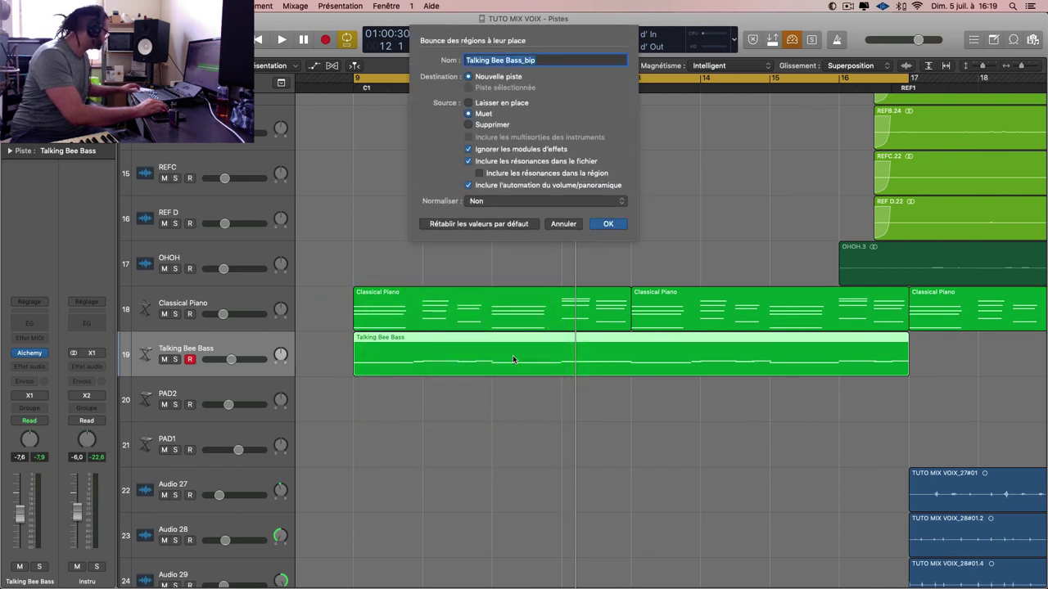
{"action": "key", "text": "Return"}
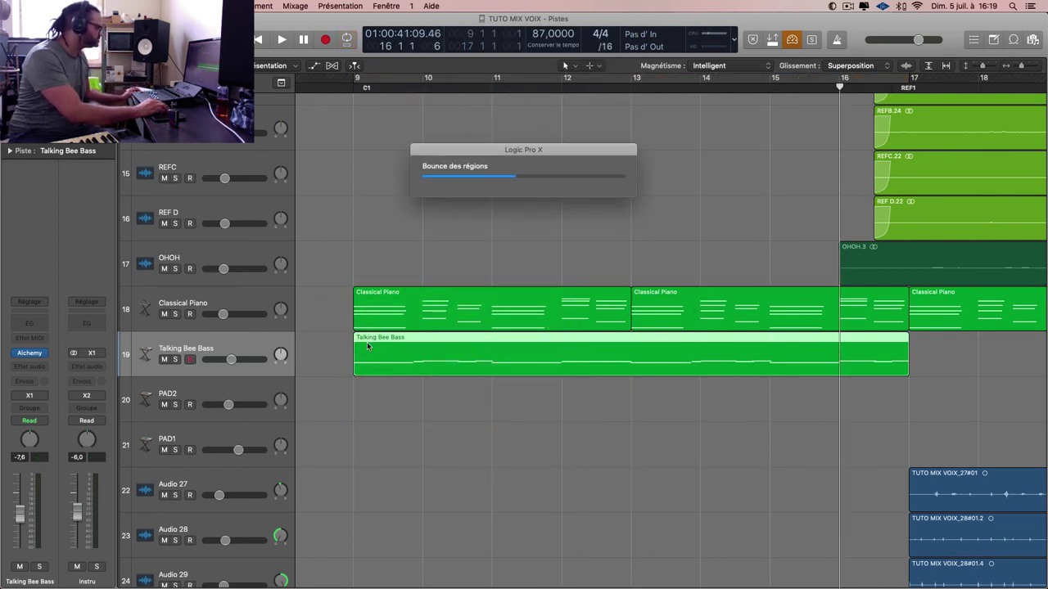
{"action": "left_click", "coordinate": [174, 404]}
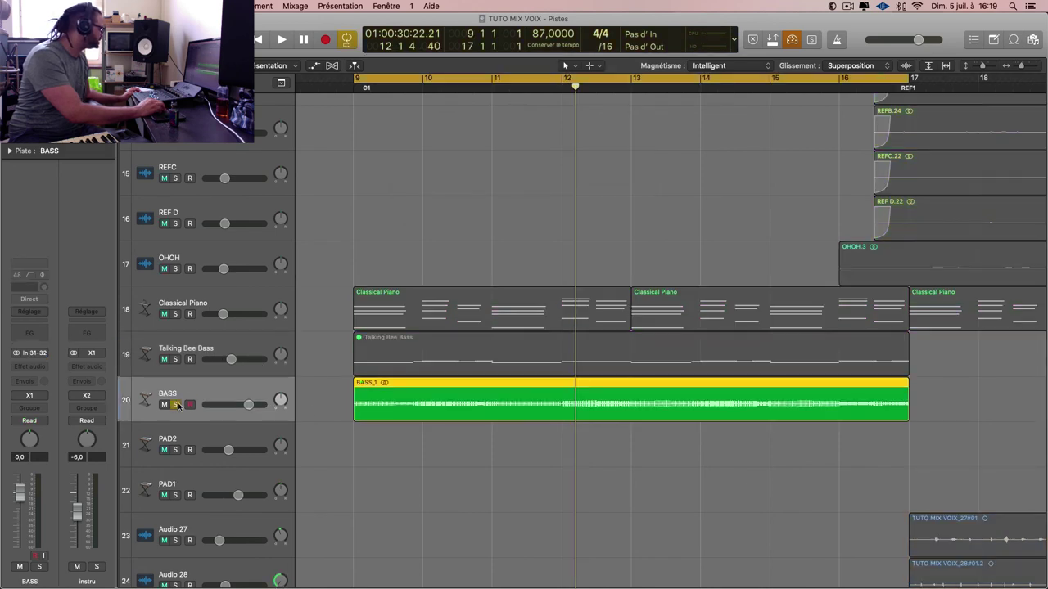
- Replace bars 12 and 16 of the bounced BASS audio with separate one-bar regions, cycle bars 9 to 17 and play it back
{"action": "left_click_drag", "start_coordinate": [561, 404], "coordinate": [631, 413]}
{"action": "key", "text": "Delete"}
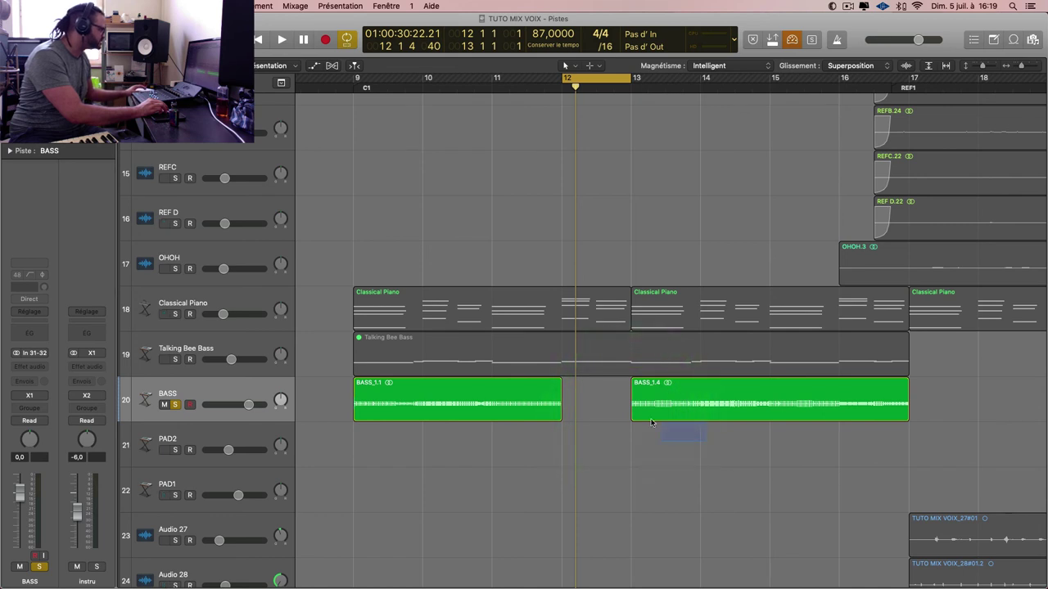
{"action": "left_click", "coordinate": [651, 422]}
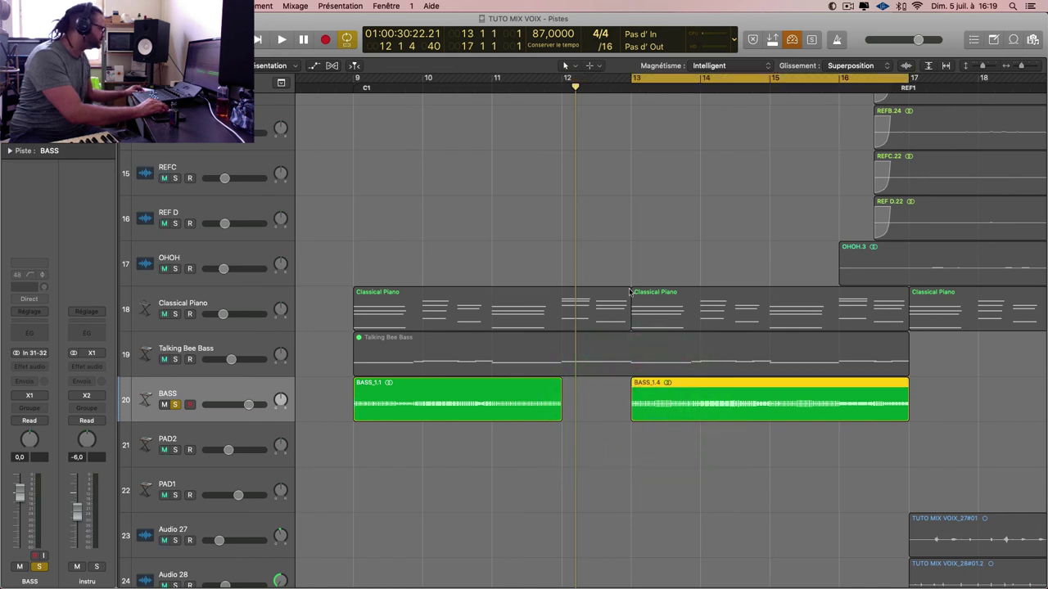
{"action": "left_click_drag", "start_coordinate": [841, 409], "coordinate": [880, 402]}
{"action": "key", "text": "shift+c"}
{"action": "key", "text": "super+u"}
{"action": "left_click", "coordinate": [302, 391]}
{"action": "key", "text": "space"}
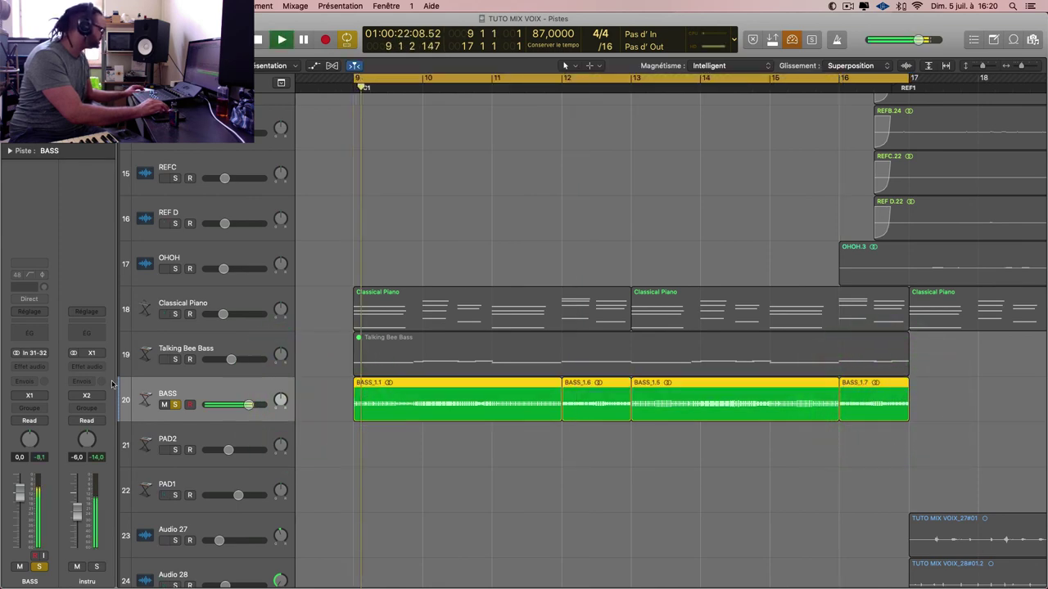
- Solo the LEAD vocal track alongside BASS and raise its volume to -3.3 dB during playback
{"action": "key", "text": "super+Left"}
{"action": "key", "text": "super+Up"}
{"action": "key", "text": "super+Up"}
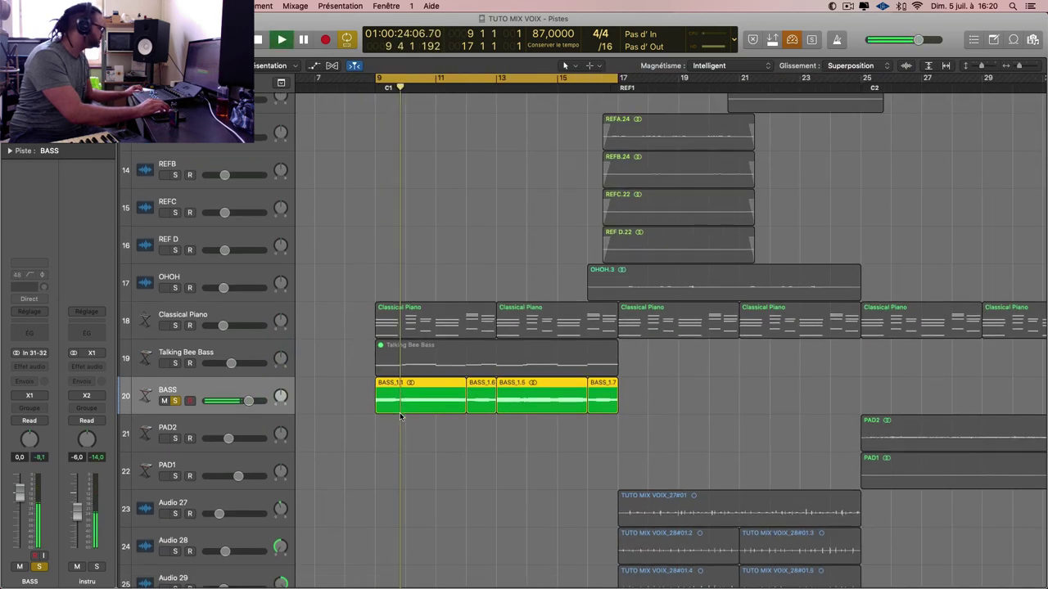
{"action": "key", "text": "super+Left"}
{"action": "key", "text": "super+Up"}
{"action": "key", "text": "super+Up"}
{"action": "key", "text": "super+Up"}
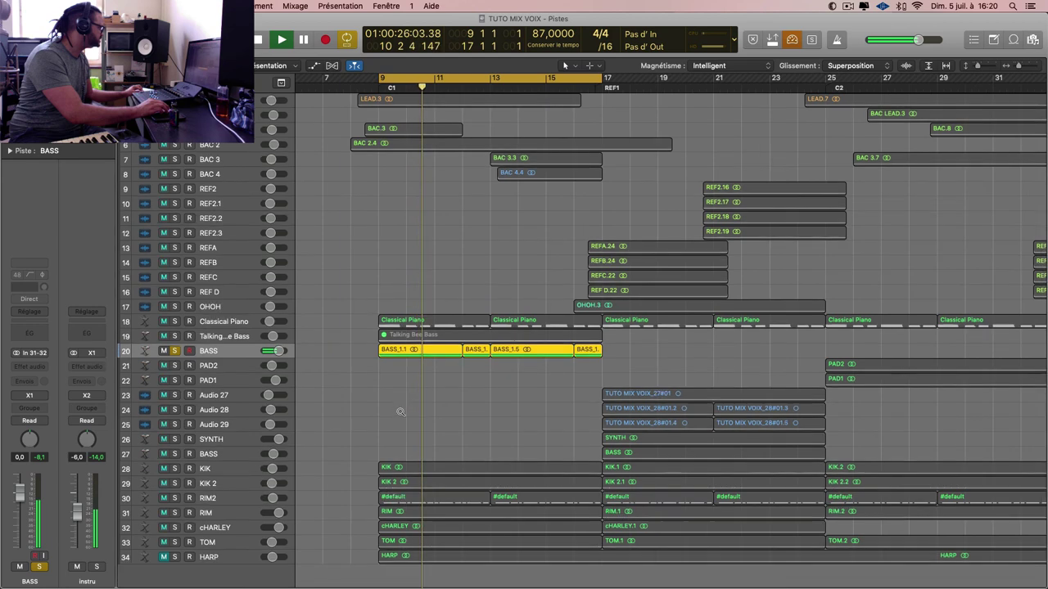
{"action": "key", "text": "super+Up"}
{"action": "key", "text": "super+Up"}
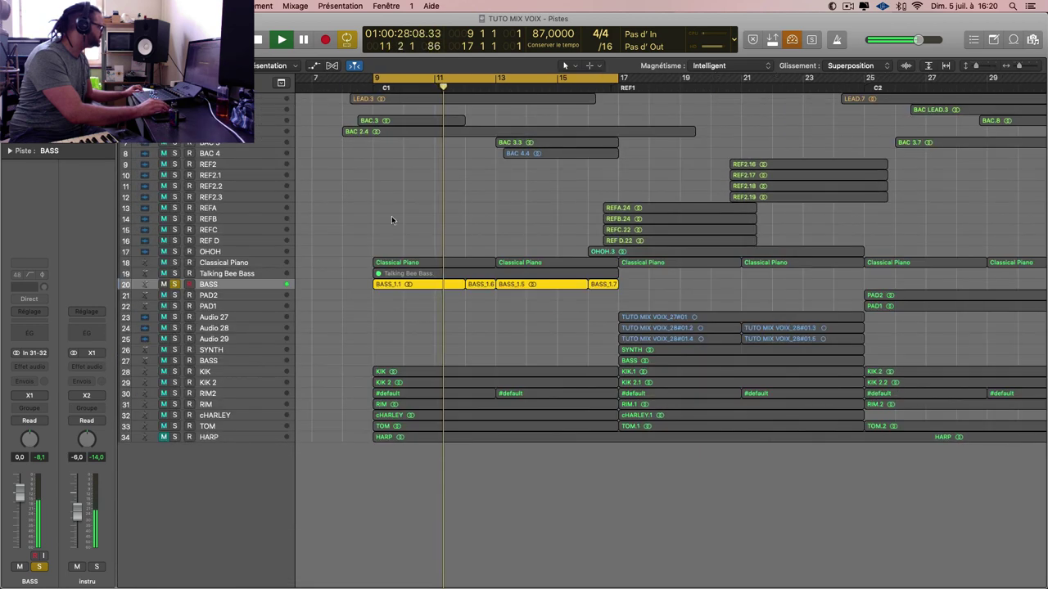
{"action": "key", "text": "super+Right"}
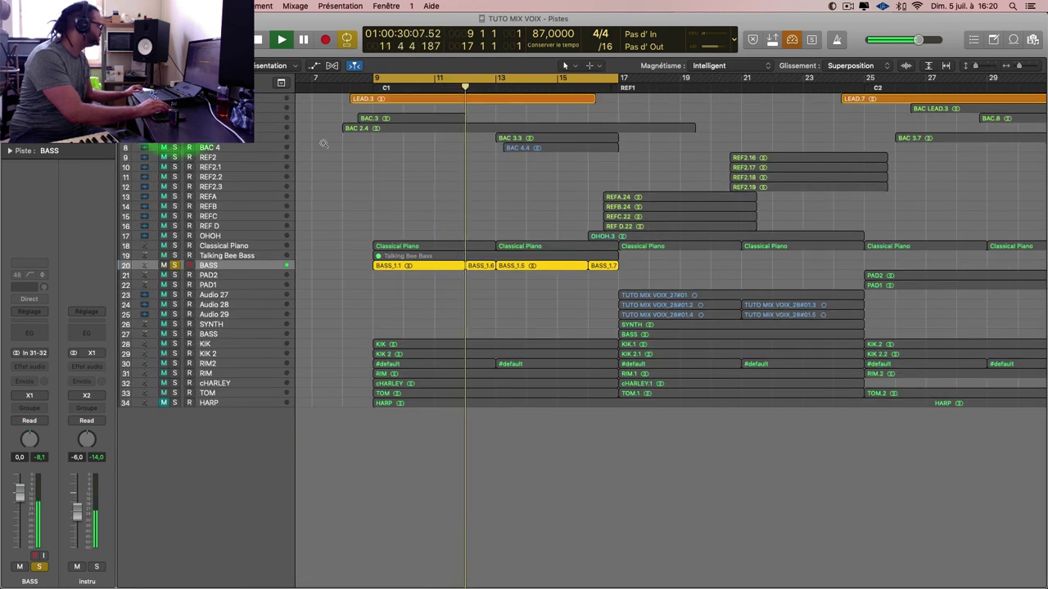
{"action": "key", "text": "super+Down"}
{"action": "key", "text": "super+Down"}
{"action": "key", "text": "super+Down"}
{"action": "scroll", "coordinate": [325, 155], "scroll_direction": "up", "scroll_amount": 6}
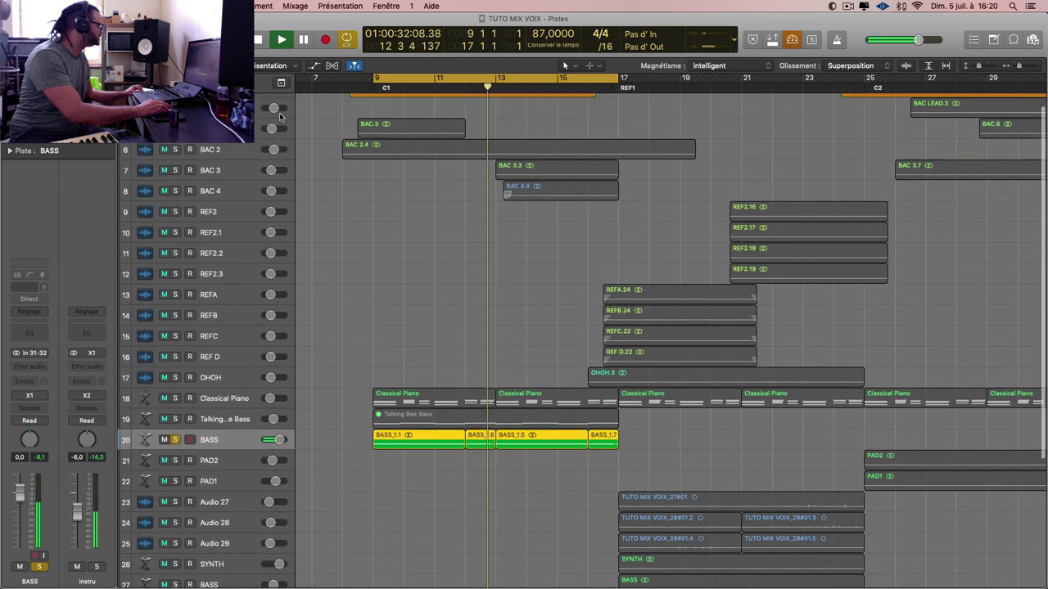
{"action": "left_click", "coordinate": [250, 104]}
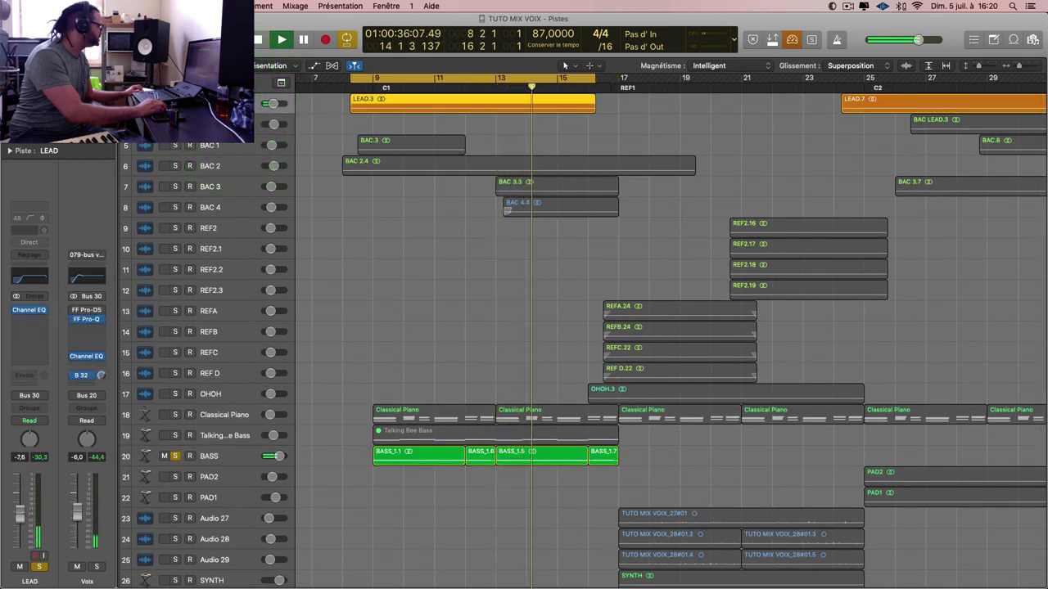
{"action": "left_click_drag", "start_coordinate": [20, 510], "coordinate": [20, 505]}
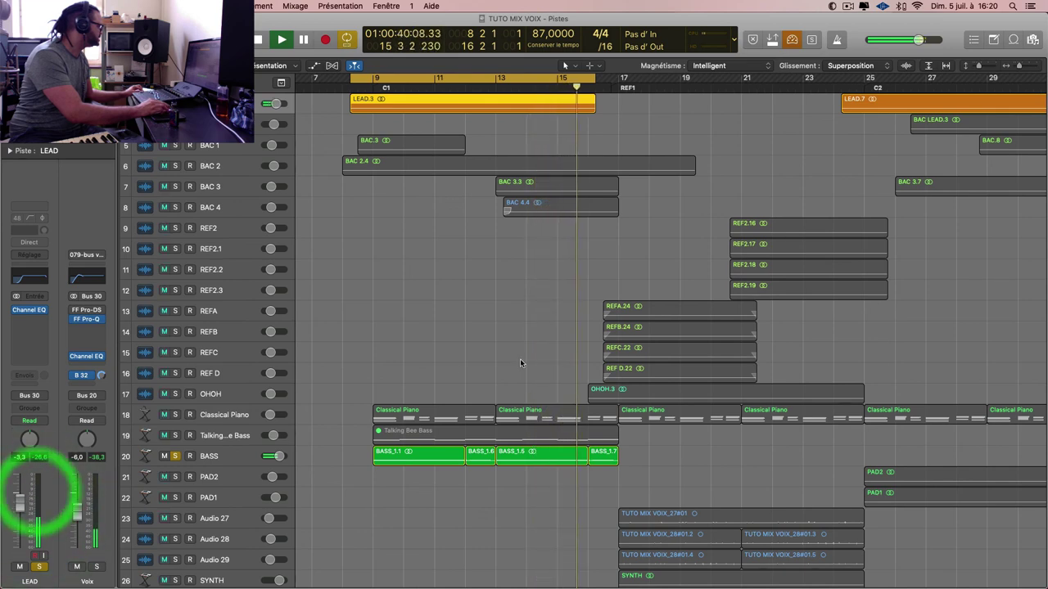
- Set the cycle to the BASS regions from bar 9 to bar 17 and play LEAD and BASS together from there
{"action": "left_click", "coordinate": [492, 383], "text": "ctrl+alt"}
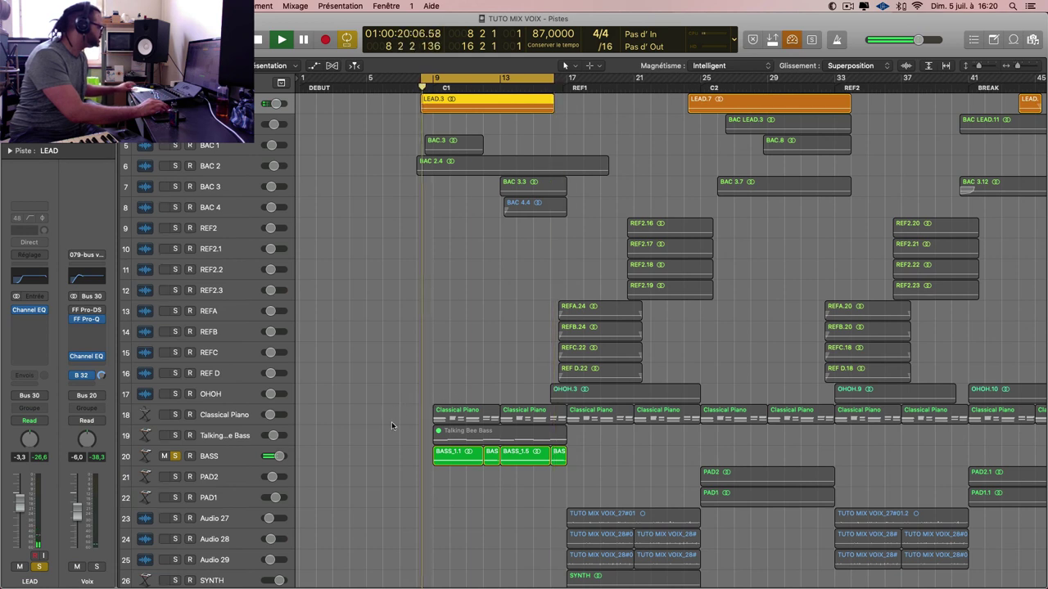
{"action": "key", "text": "space"}
{"action": "left_click_drag", "start_coordinate": [604, 460], "coordinate": [364, 460]}
{"action": "key", "text": "shift+Return"}
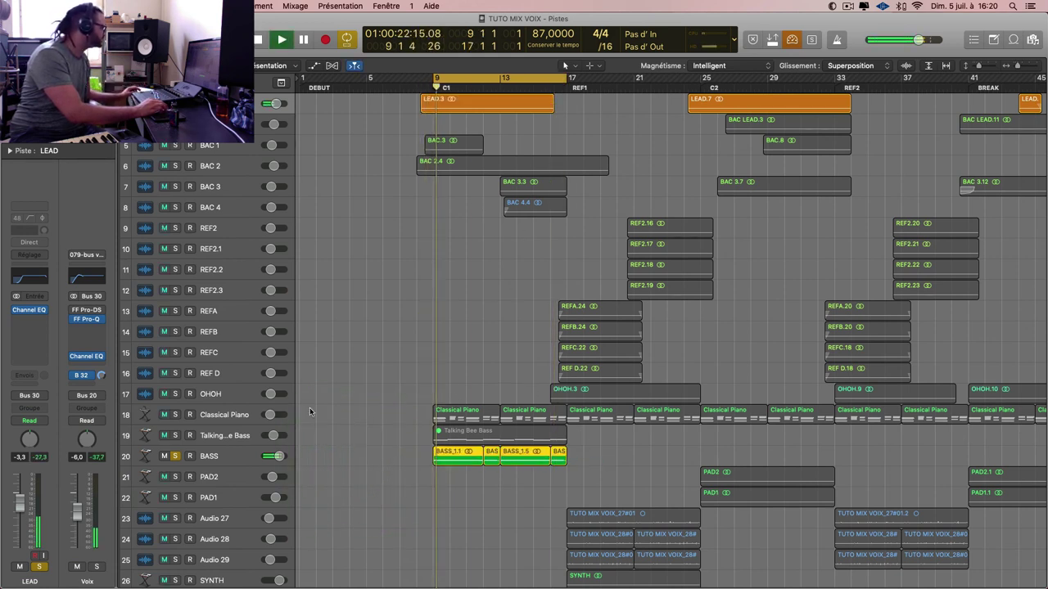
- Open Alchemy on the Talking Bee Bass track and audition Vox Box Lead, Vox Box Synth, Warm Arp Pad and Water Rings with the song
{"action": "left_click", "coordinate": [235, 433]}
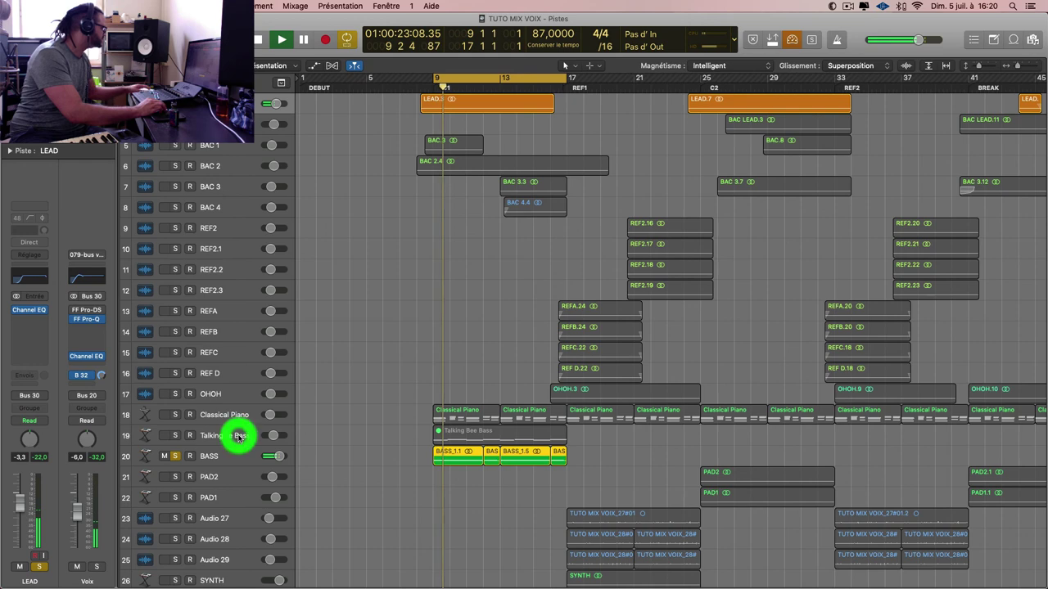
{"action": "left_click", "coordinate": [147, 435]}
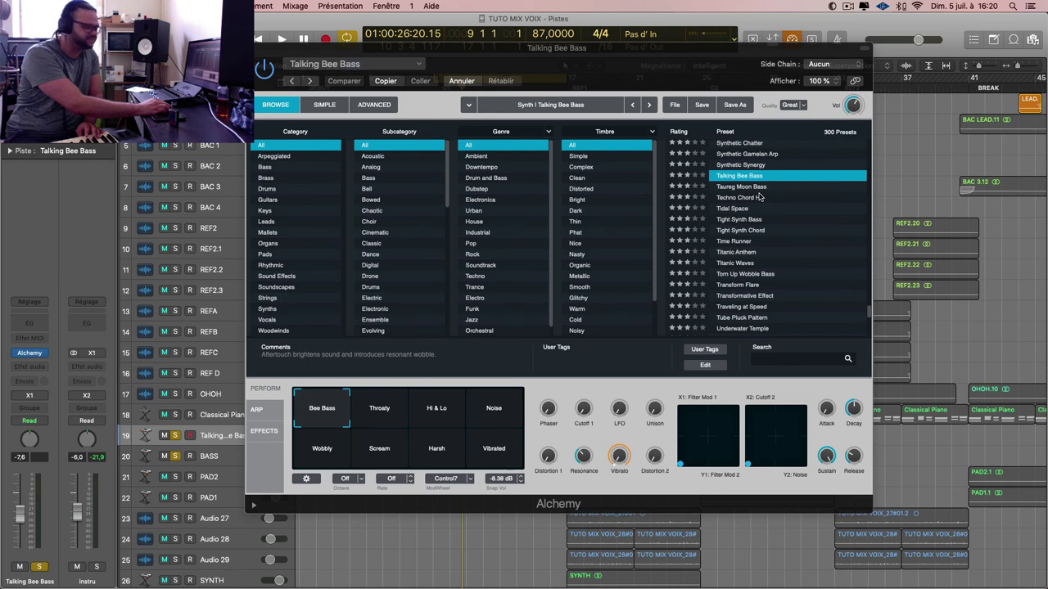
{"action": "scroll", "coordinate": [761, 250], "scroll_direction": "down", "scroll_amount": 5}
{"action": "left_click", "coordinate": [755, 251]}
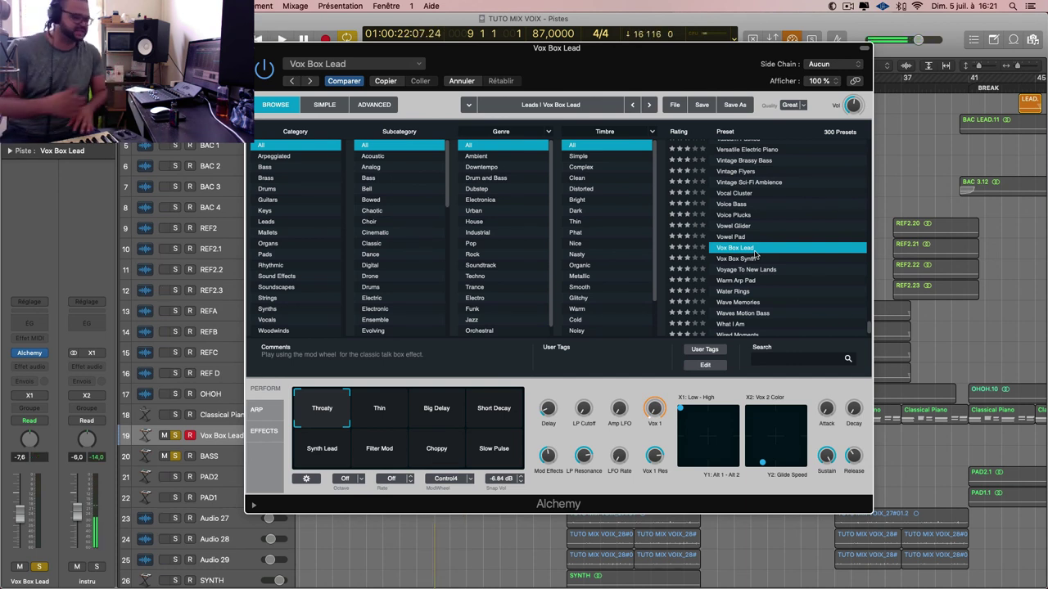
{"action": "key", "text": "space"}
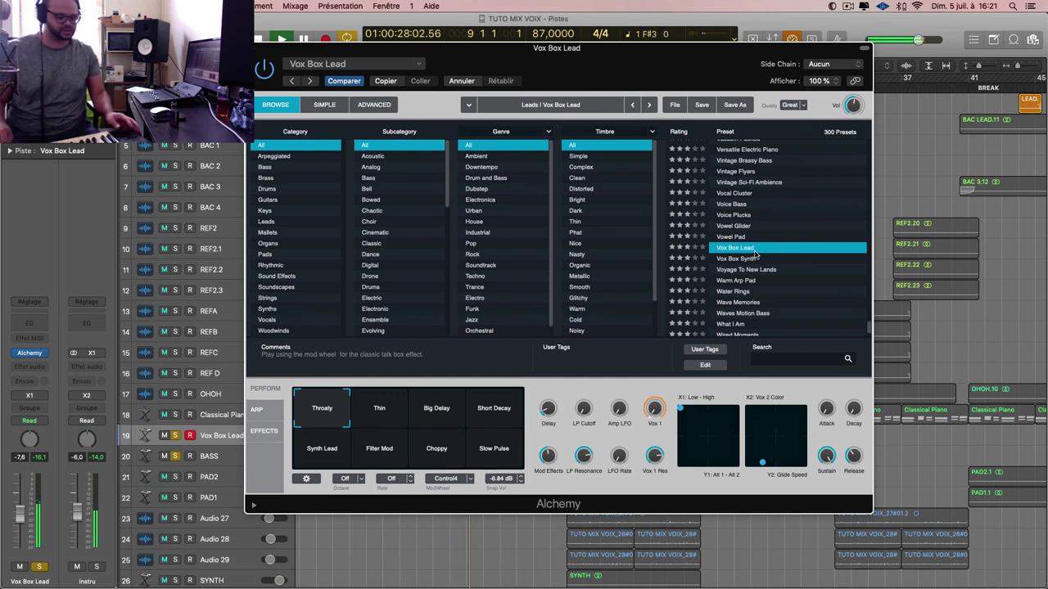
{"action": "left_click", "coordinate": [758, 260]}
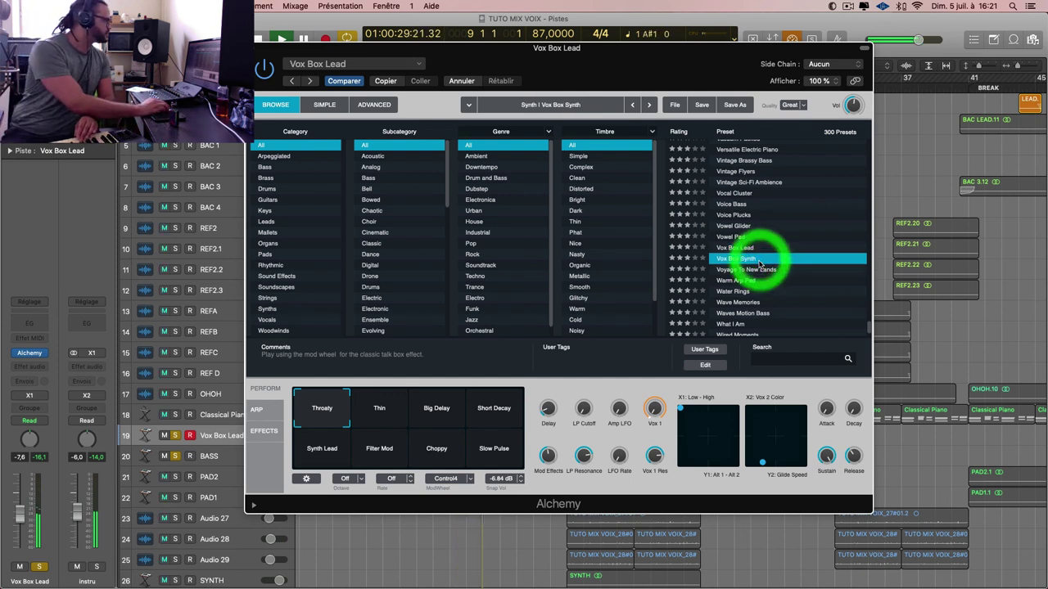
{"action": "left_click", "coordinate": [757, 280]}
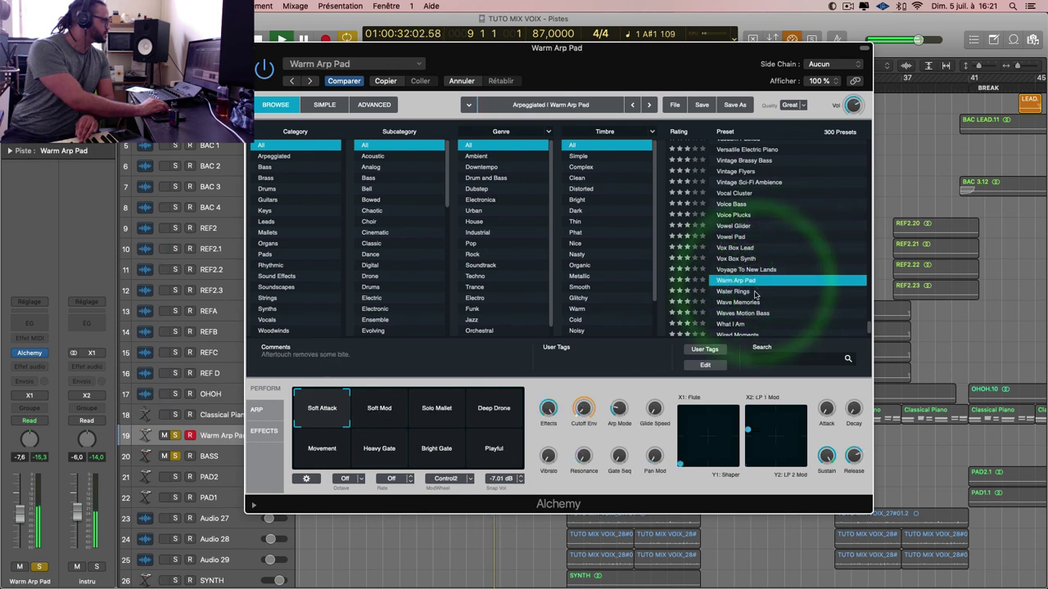
{"action": "left_click", "coordinate": [755, 293]}
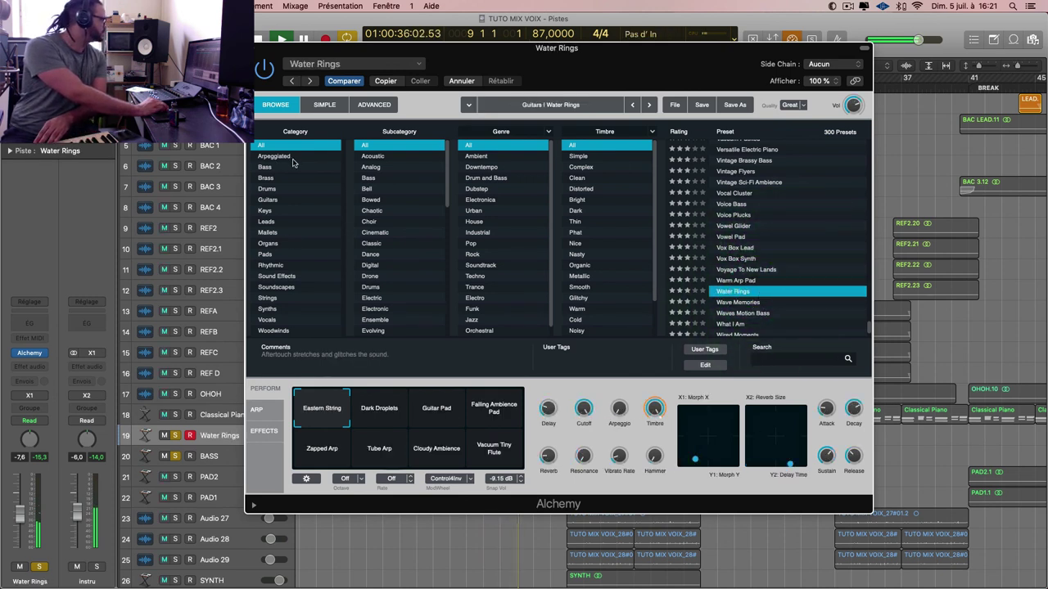
- Filter the presets to the Acoustic subcategory and audition Percussive Hit, Demented Percussion and Cutting Through Ice Caves
{"action": "left_click", "coordinate": [386, 156]}
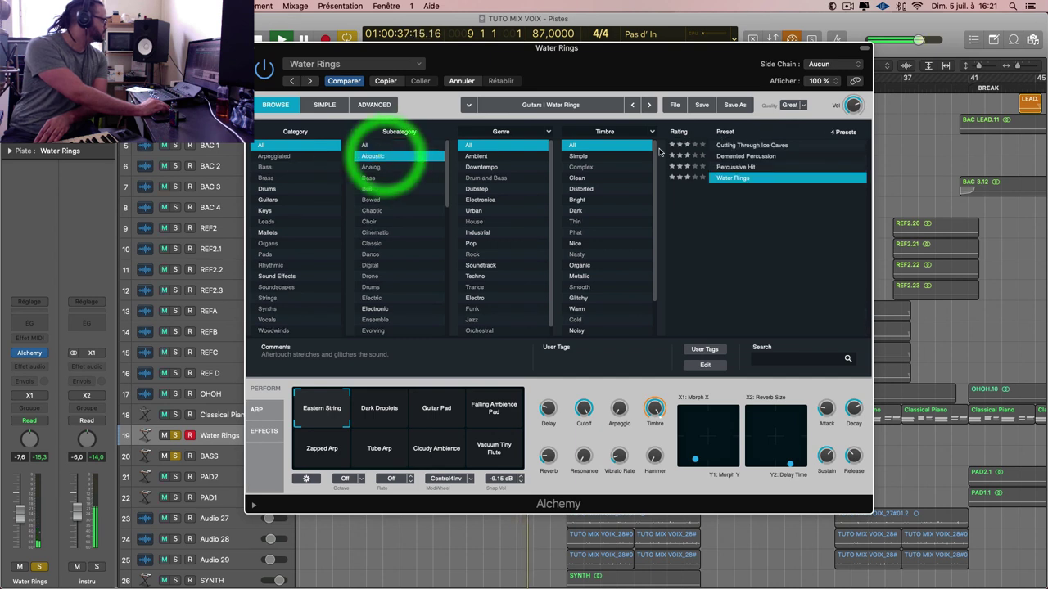
{"action": "left_click", "coordinate": [760, 167]}
{"action": "left_click", "coordinate": [770, 156]}
{"action": "left_click", "coordinate": [766, 145]}
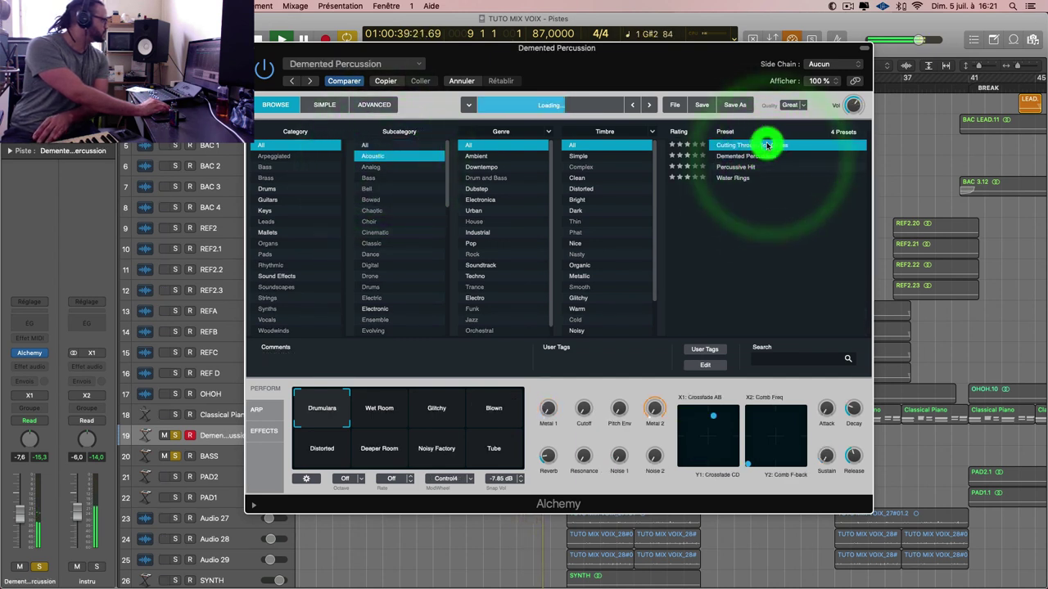
- Clear the Acoustic filter, list the Keys presets and audition Almost Piano Arpeggiation, Antarctic Sun and Bass Patterns
{"action": "left_click", "coordinate": [269, 146]}
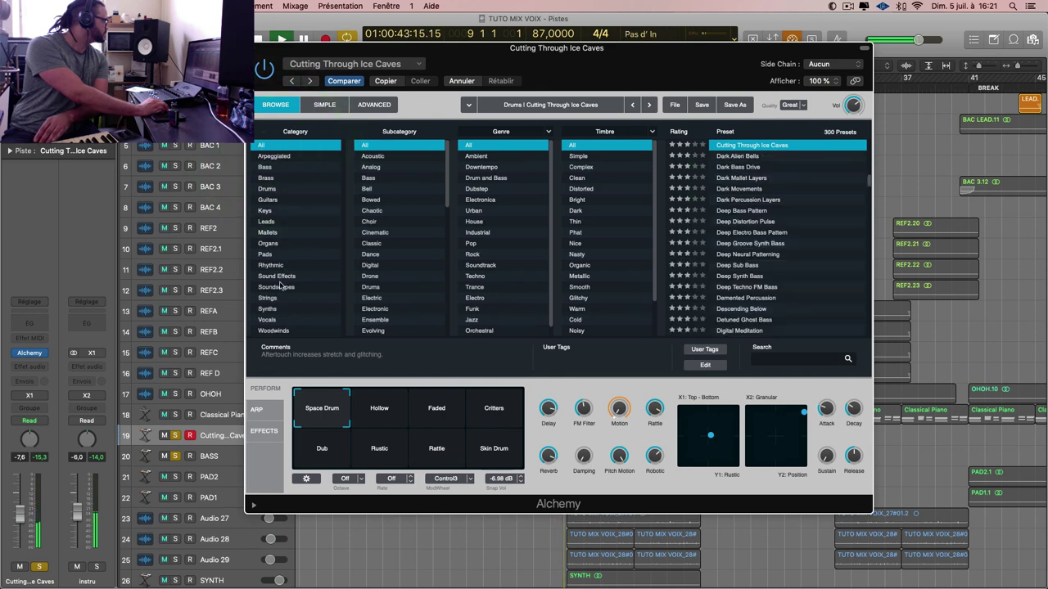
{"action": "left_click", "coordinate": [264, 211]}
{"action": "left_click", "coordinate": [737, 154]}
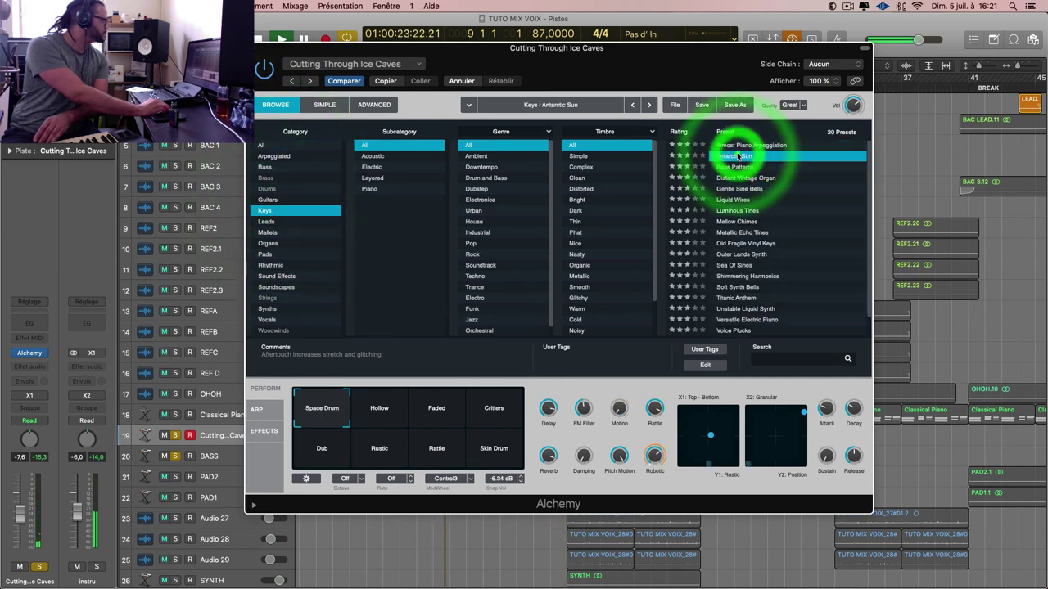
{"action": "left_click", "coordinate": [748, 145]}
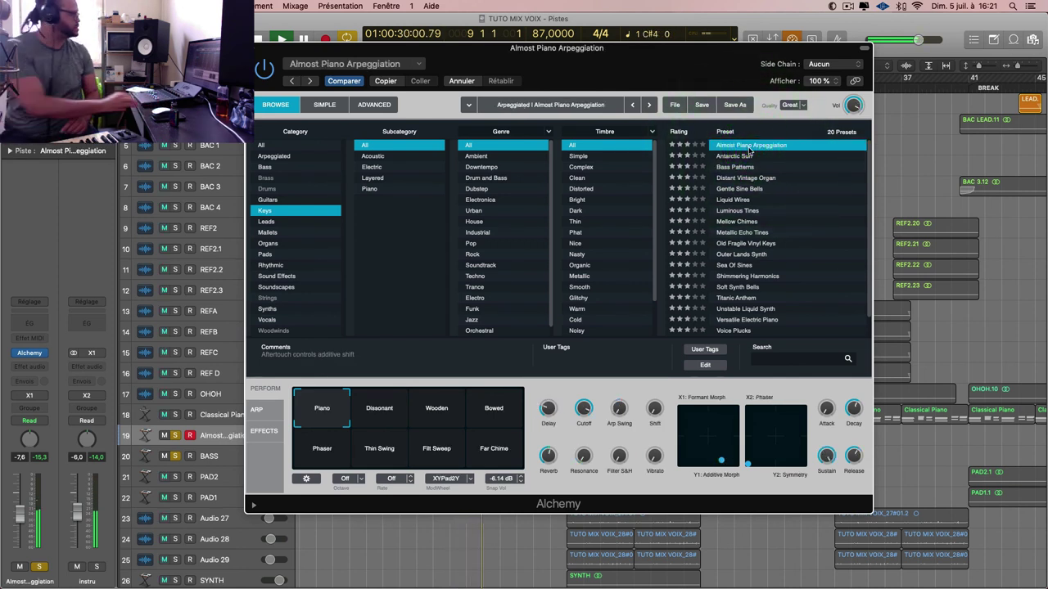
{"action": "left_click", "coordinate": [749, 156]}
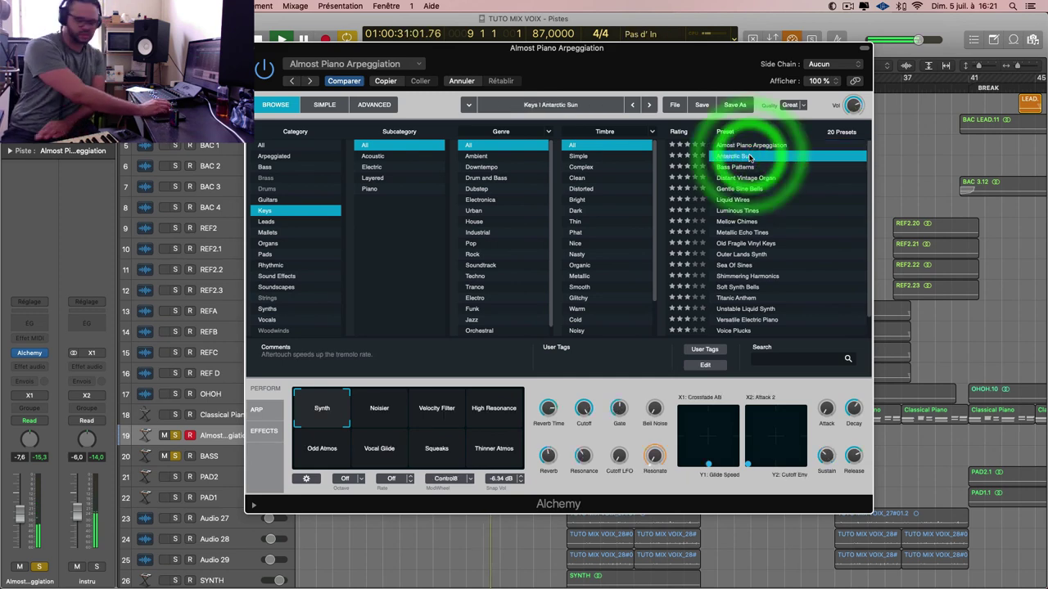
{"action": "left_click", "coordinate": [757, 167]}
- Load the Gentle Sine Bells preset, close Alchemy and record a part over C1 from bar 9 to bar 17
{"action": "left_click", "coordinate": [768, 188]}
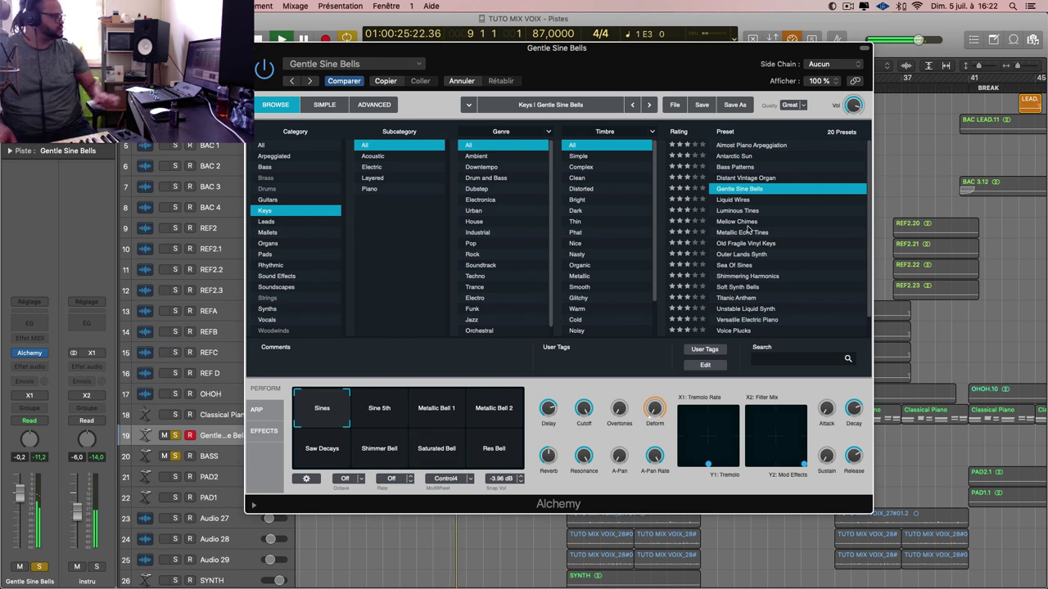
{"action": "key", "text": "super+w"}
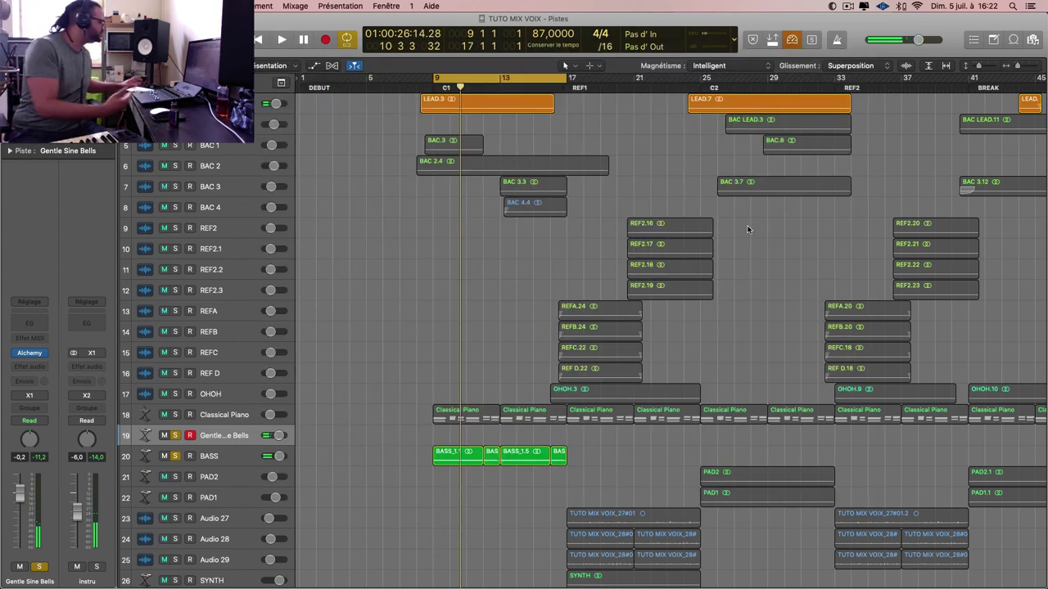
{"action": "key", "text": "r"}
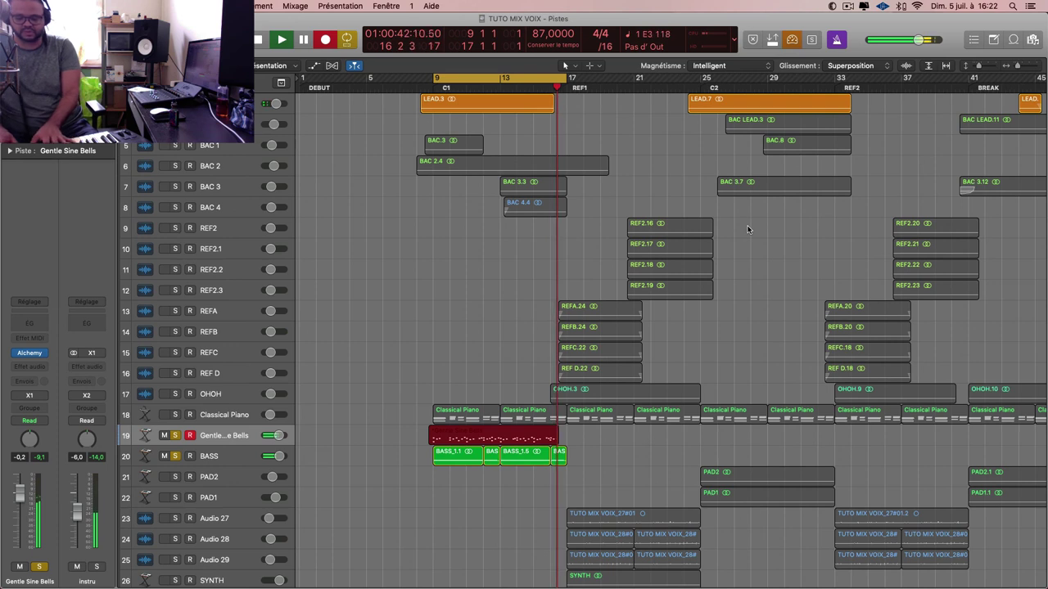
{"action": "key", "text": "space"}
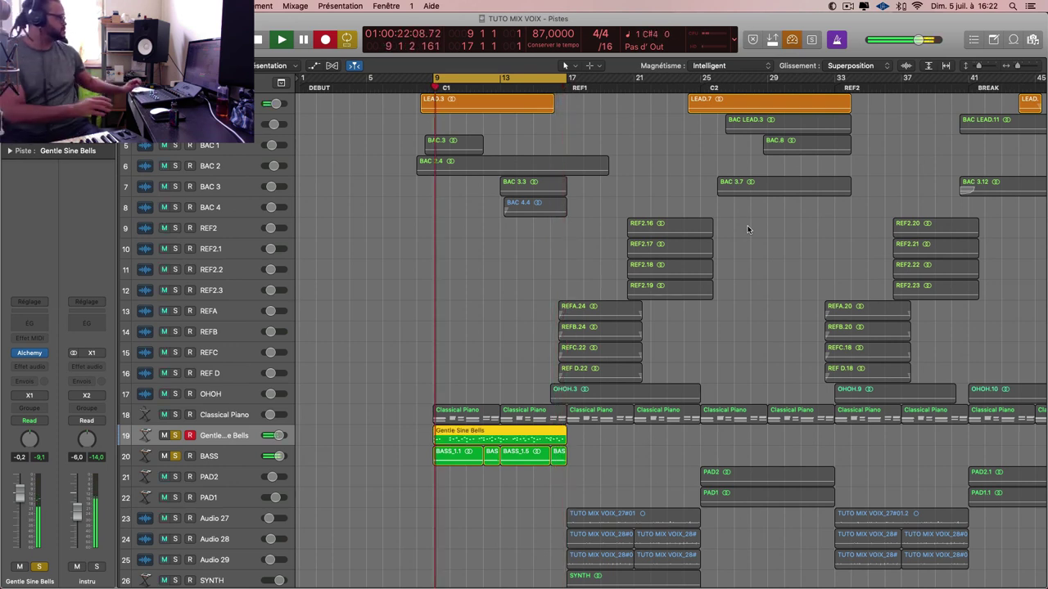
- Play back the recorded Gentle Sine Bells part over C1 with the lead and bass
{"action": "left_click", "coordinate": [540, 433]}
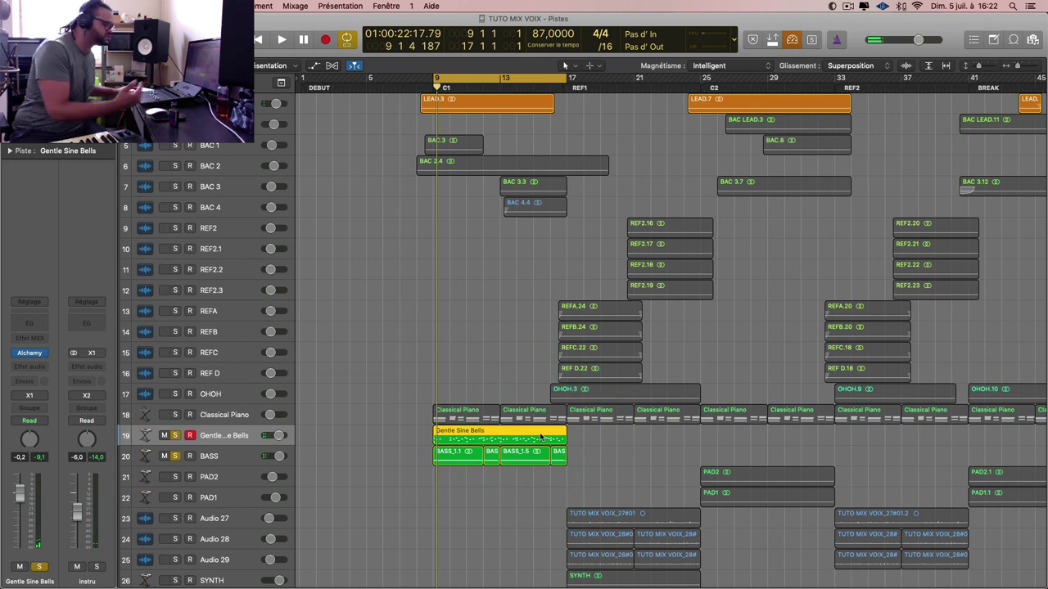
{"action": "key", "text": "space"}
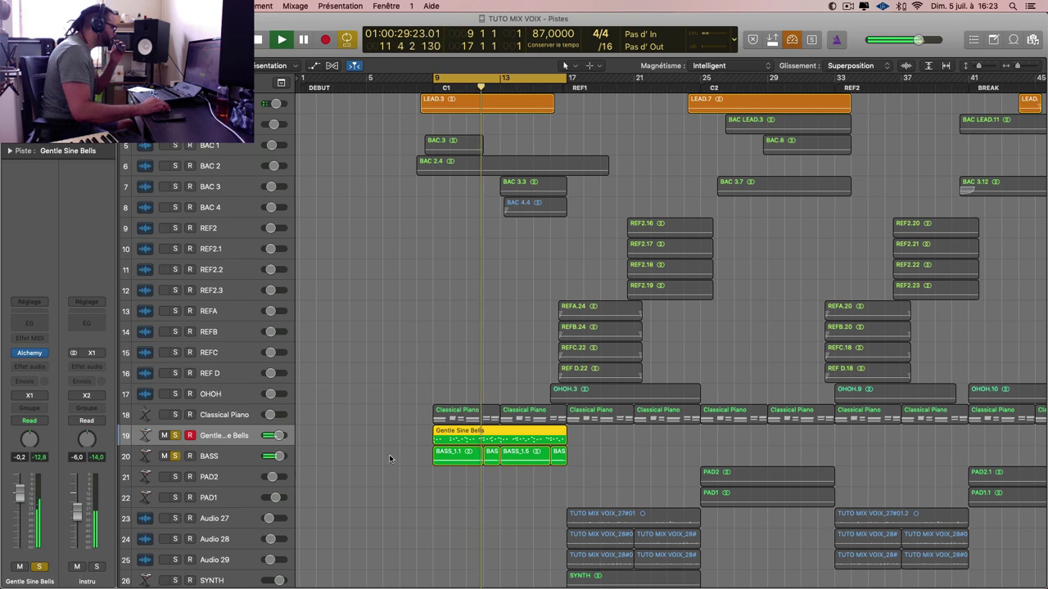
{"action": "key", "text": "space"}
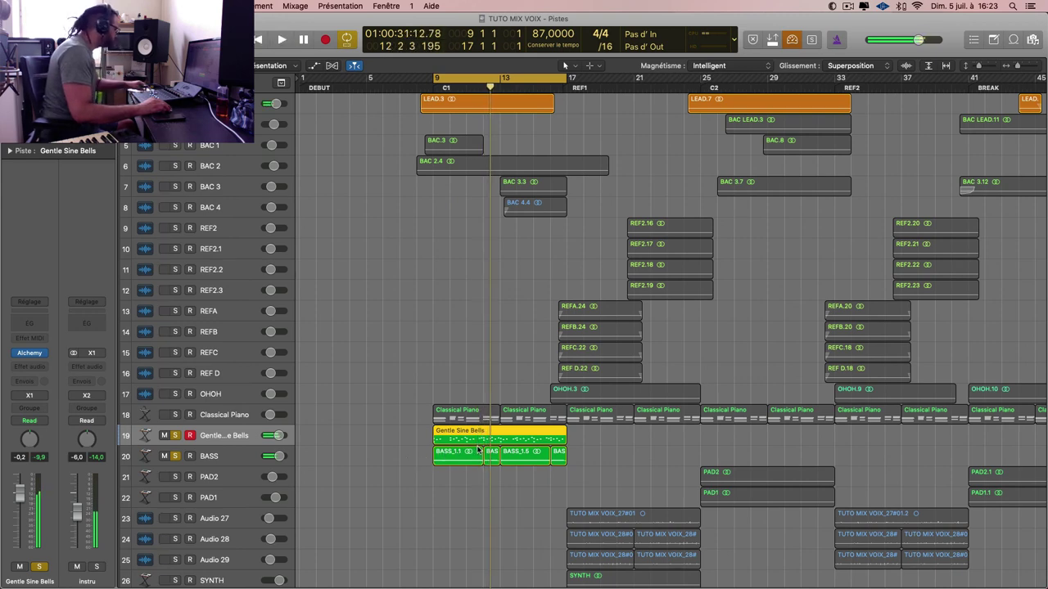
- Delete the upper of the two overlapping low notes at bar 12 in the Gentle Sine Bells region and replay the part
{"action": "key", "text": "e"}
{"action": "left_click", "coordinate": [586, 528], "text": "ctrl+alt"}
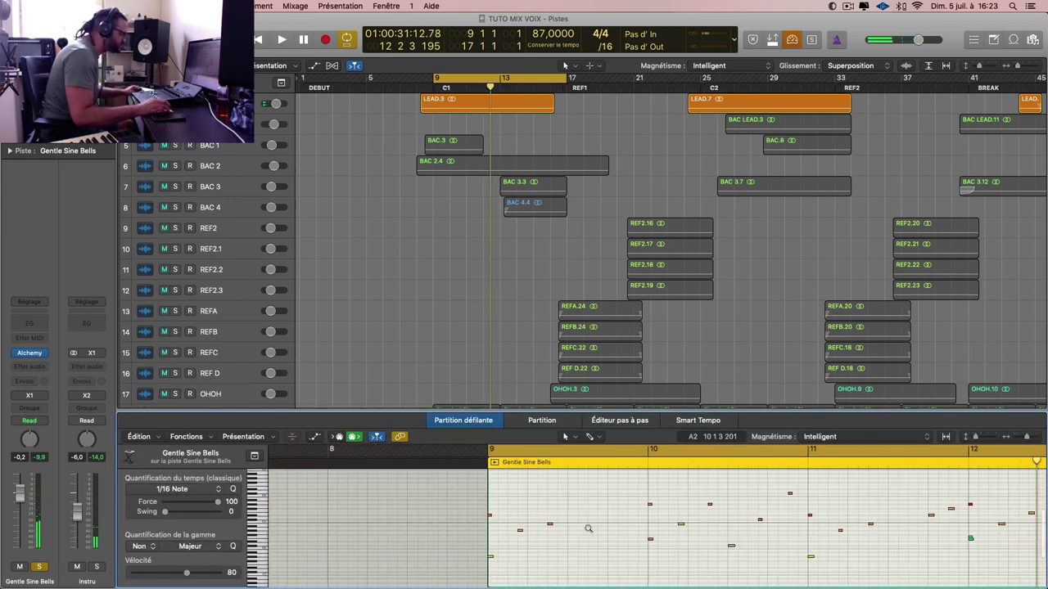
{"action": "left_click", "coordinate": [583, 545], "text": "ctrl+alt"}
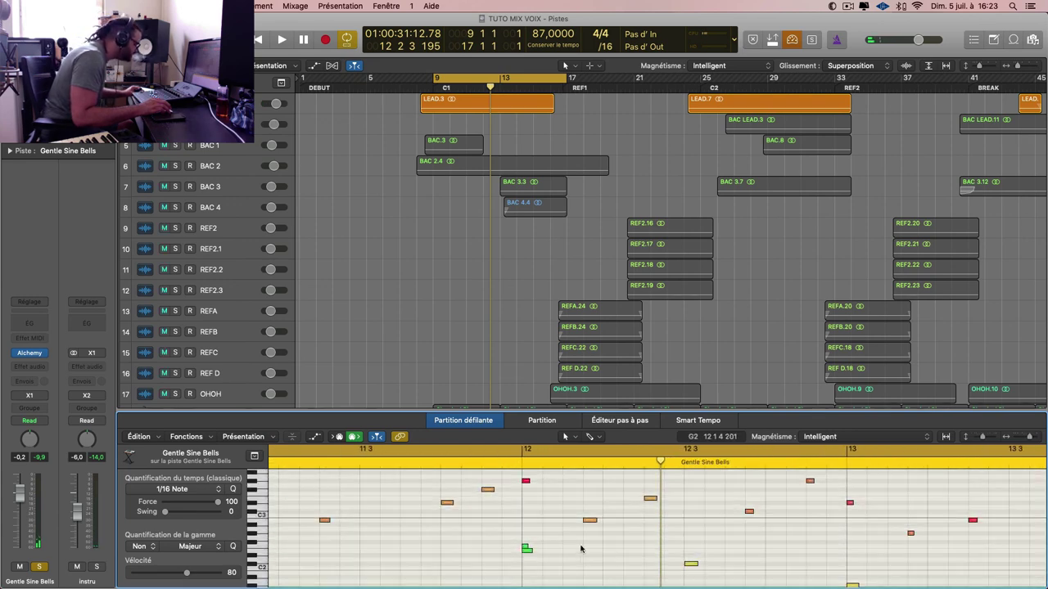
{"action": "left_click", "coordinate": [528, 548]}
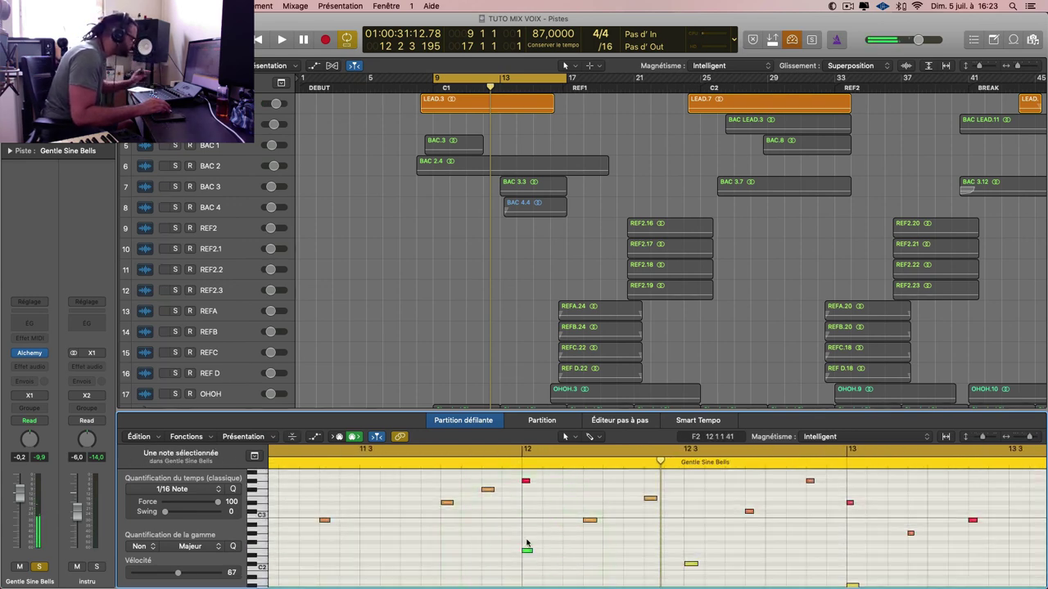
{"action": "left_click", "coordinate": [498, 465]}
{"action": "key", "text": "space"}
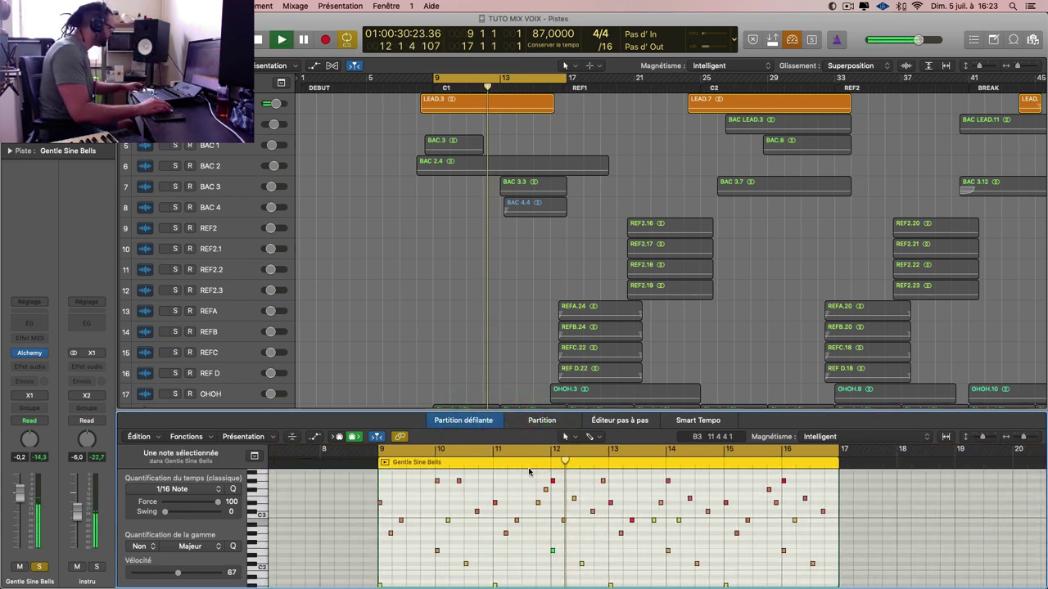
{"action": "key", "text": "e"}
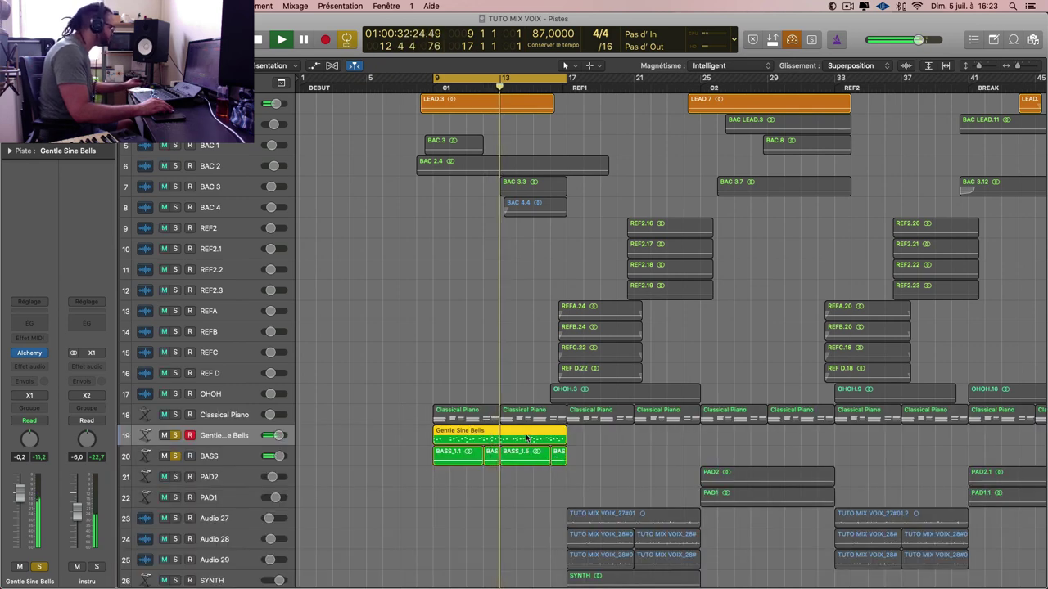
- Bounce the Gentle Sine Bells region in place as BELL, solo the new track and play it
{"action": "right_click", "coordinate": [528, 436]}
{"action": "left_click", "coordinate": [575, 394]}
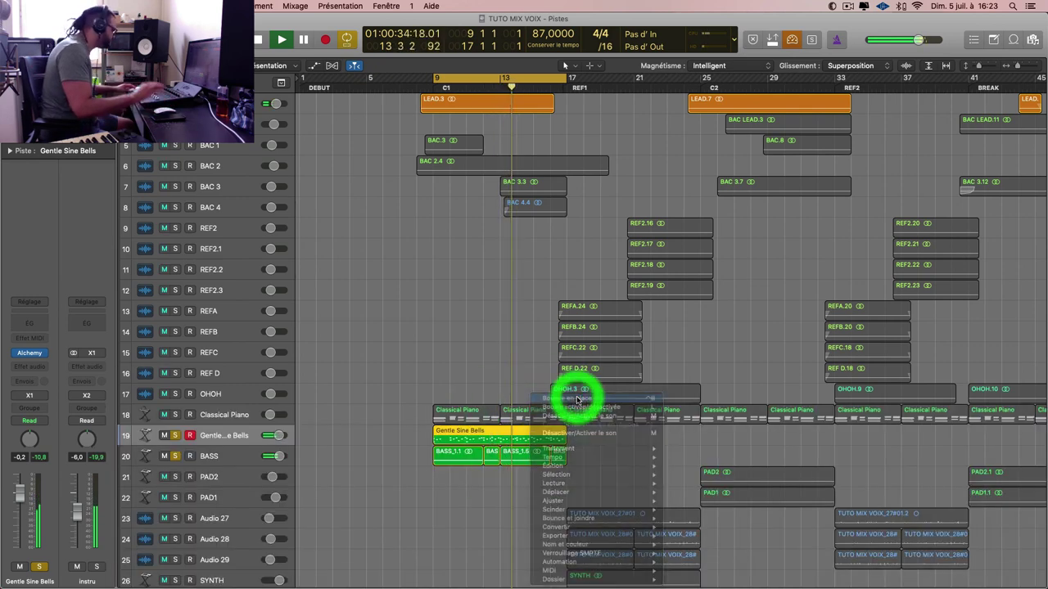
{"action": "type", "text": "BELLS"}
{"action": "key", "text": "Return"}
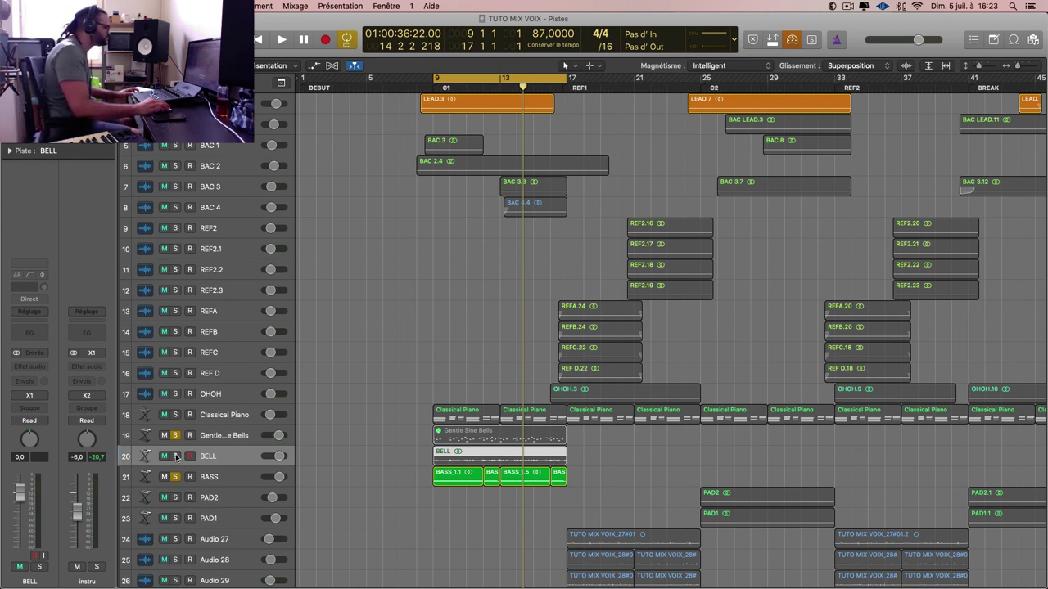
{"action": "left_click", "coordinate": [176, 457]}
{"action": "key", "text": "space"}
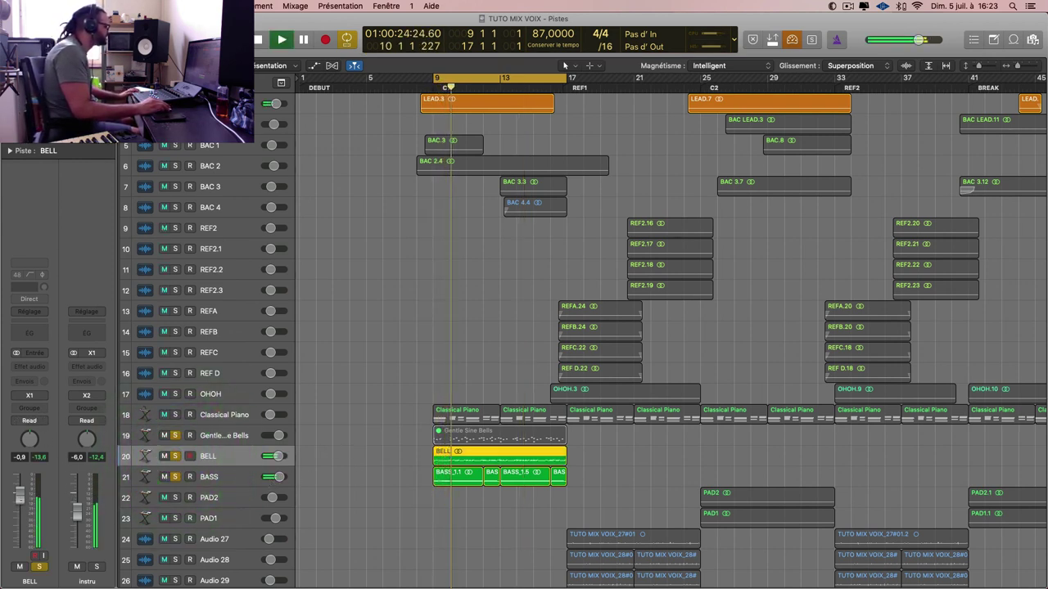
- Select the LEAD.3 region over C1 and add a send from the LEAD track to Bus 15
{"action": "key", "text": "super+Left"}
{"action": "key", "text": "super+Up"}
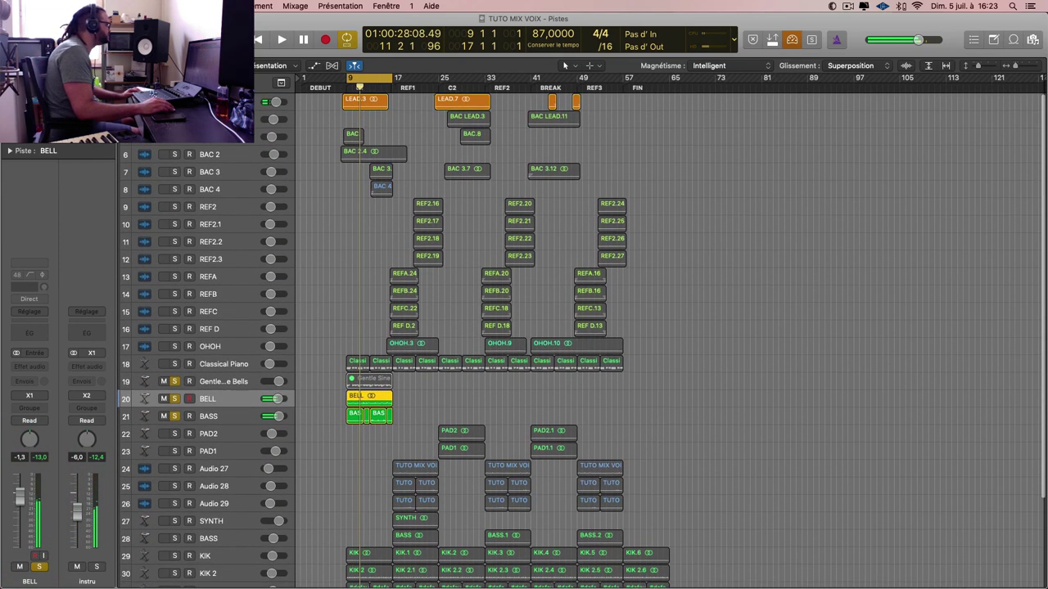
{"action": "left_click", "coordinate": [365, 99]}
{"action": "left_click", "coordinate": [33, 378]}
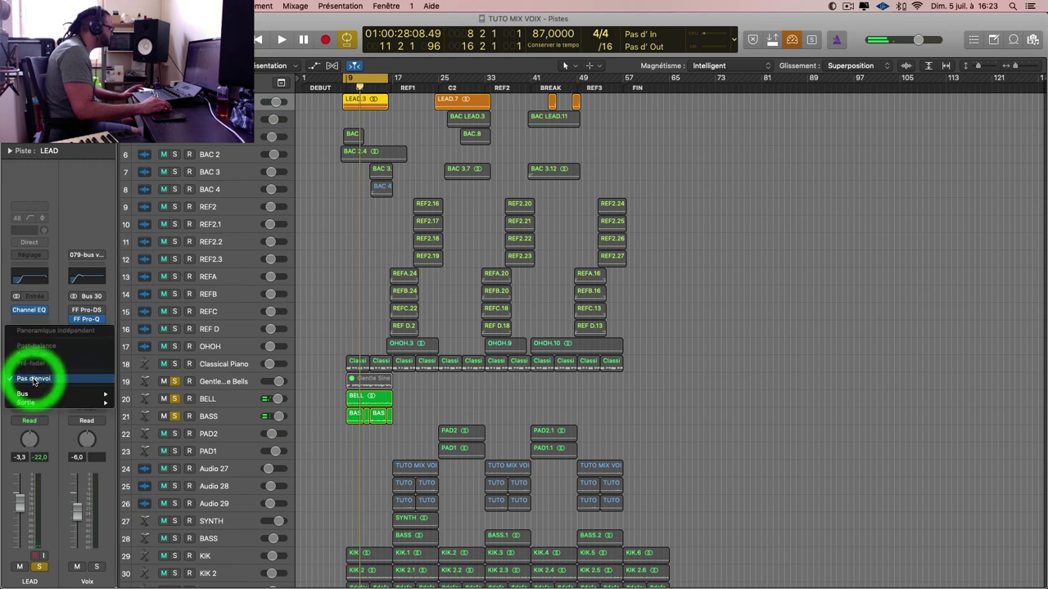
{"action": "mouse_move", "coordinate": [54, 395]}
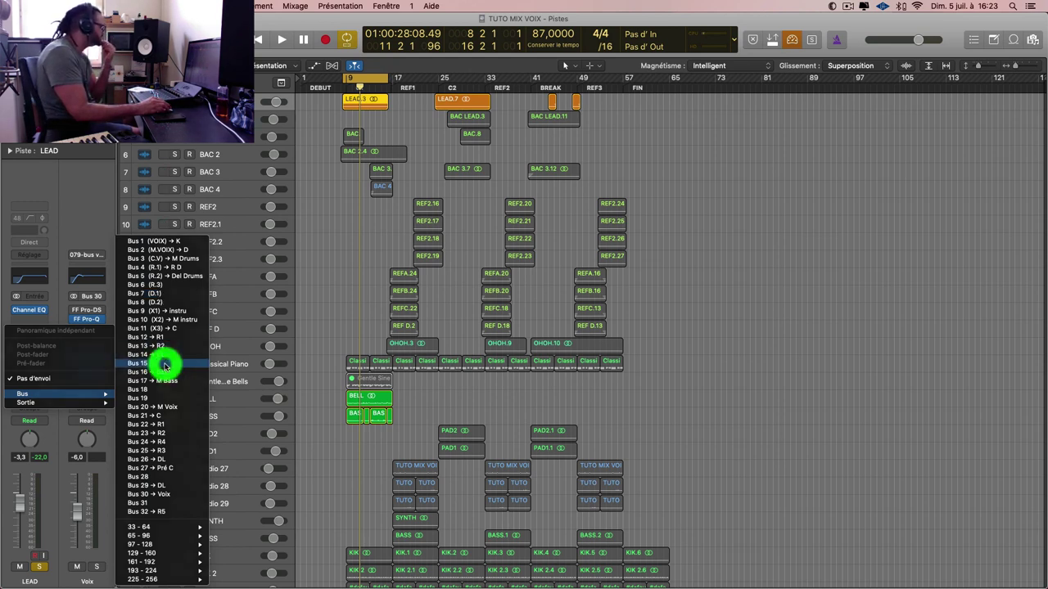
{"action": "left_click", "coordinate": [164, 365]}
- Insert the stereo Waves Abbey Road Plates reverb on Aux 12, close Alchemy and move the reverb window clear of the channel strips
{"action": "left_click", "coordinate": [102, 360]}
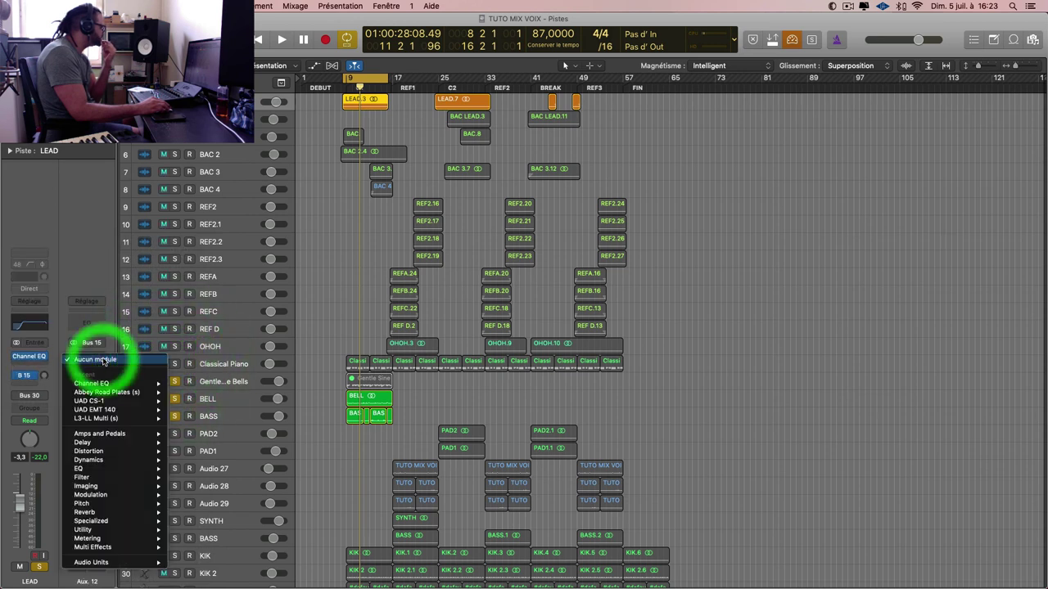
{"action": "mouse_move", "coordinate": [117, 414]}
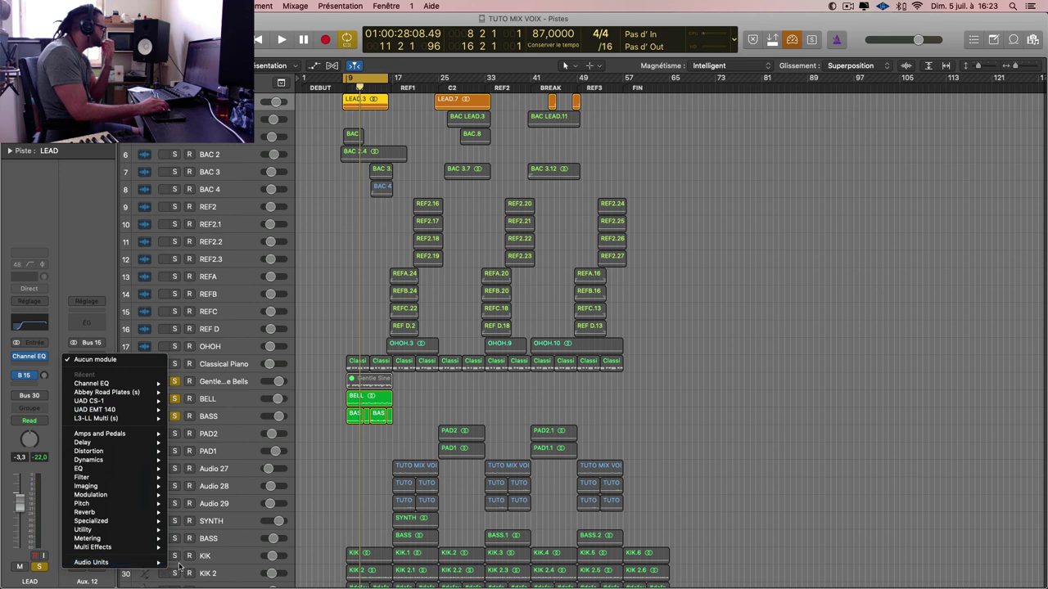
{"action": "mouse_move", "coordinate": [147, 565]}
{"action": "mouse_move", "coordinate": [212, 573]}
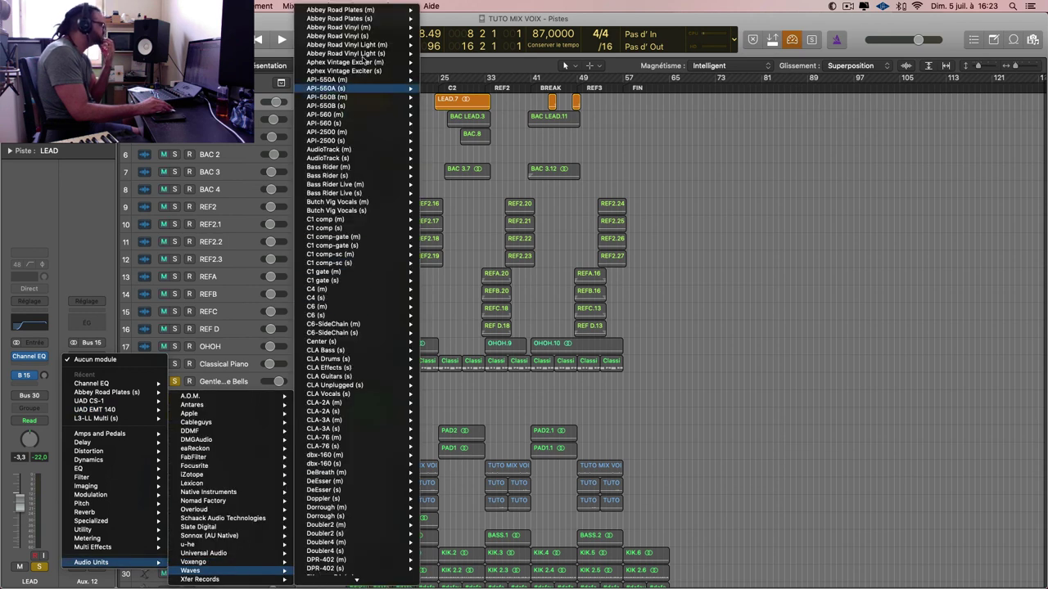
{"action": "mouse_move", "coordinate": [374, 12]}
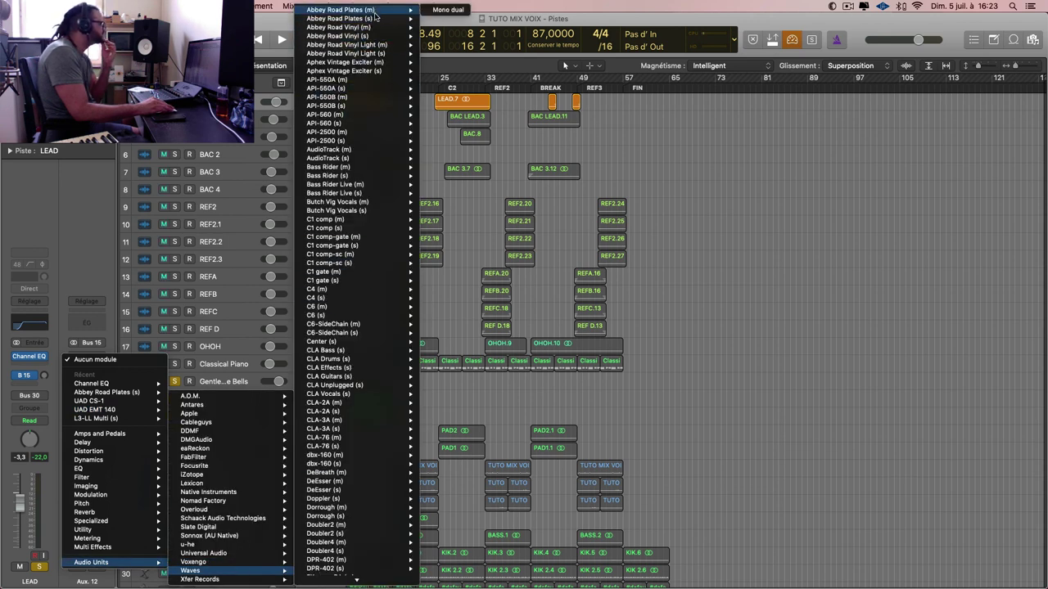
{"action": "key", "text": "Escape"}
{"action": "key", "text": "space"}
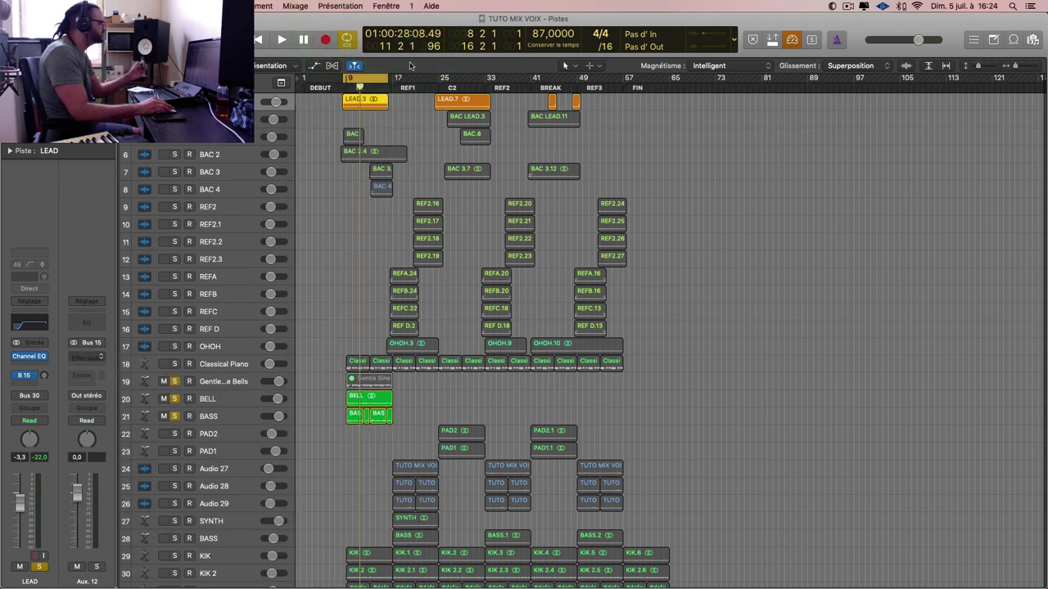
{"action": "key", "text": "v"}
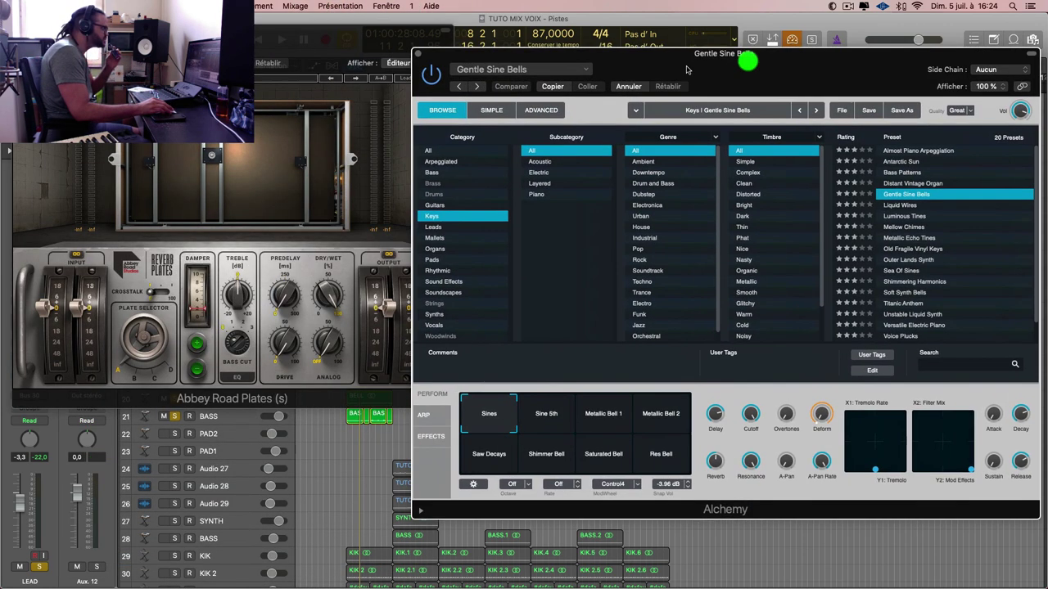
{"action": "left_click", "coordinate": [748, 54]}
{"action": "left_click", "coordinate": [420, 45]}
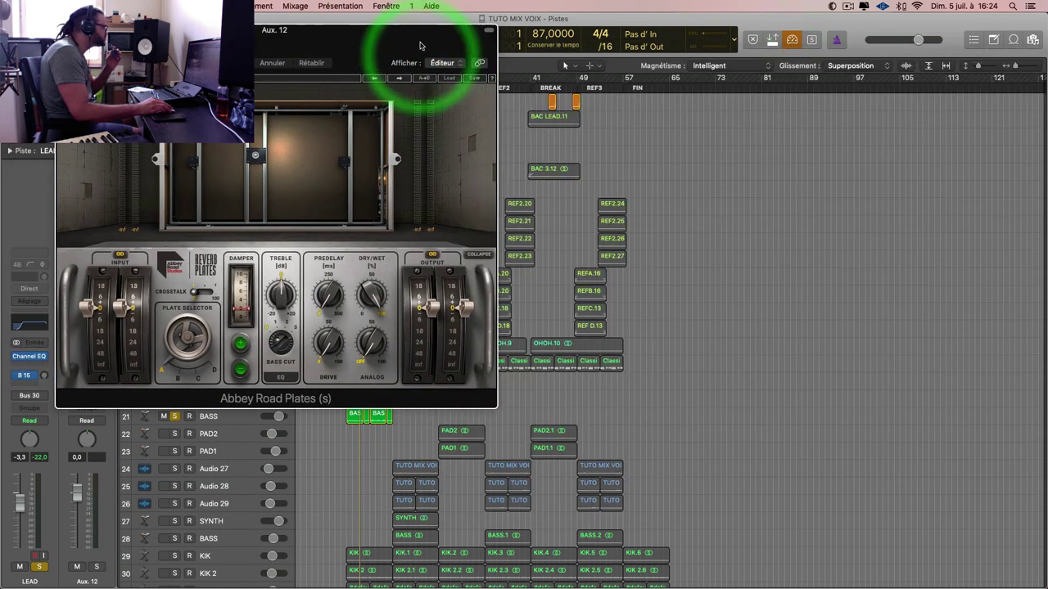
{"action": "left_click_drag", "start_coordinate": [420, 45], "coordinate": [663, 69]}
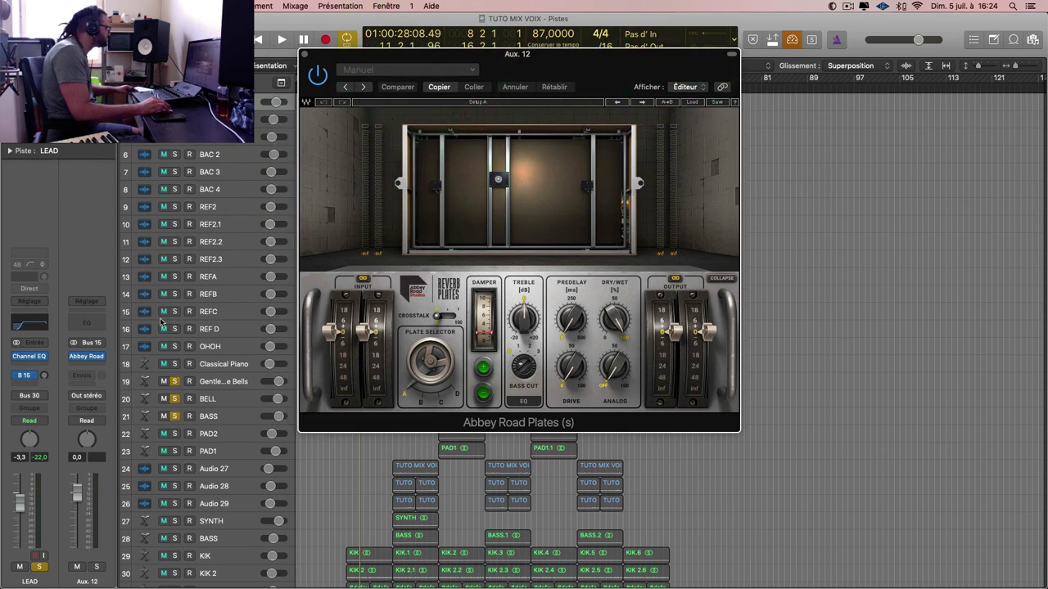
- Raise LEAD's Bus 15 send and audition the Vocal Plate, Valve Plate, Short Plate and Large Plate presets during playback
{"action": "left_click", "coordinate": [45, 376]}
{"action": "key", "text": "space"}
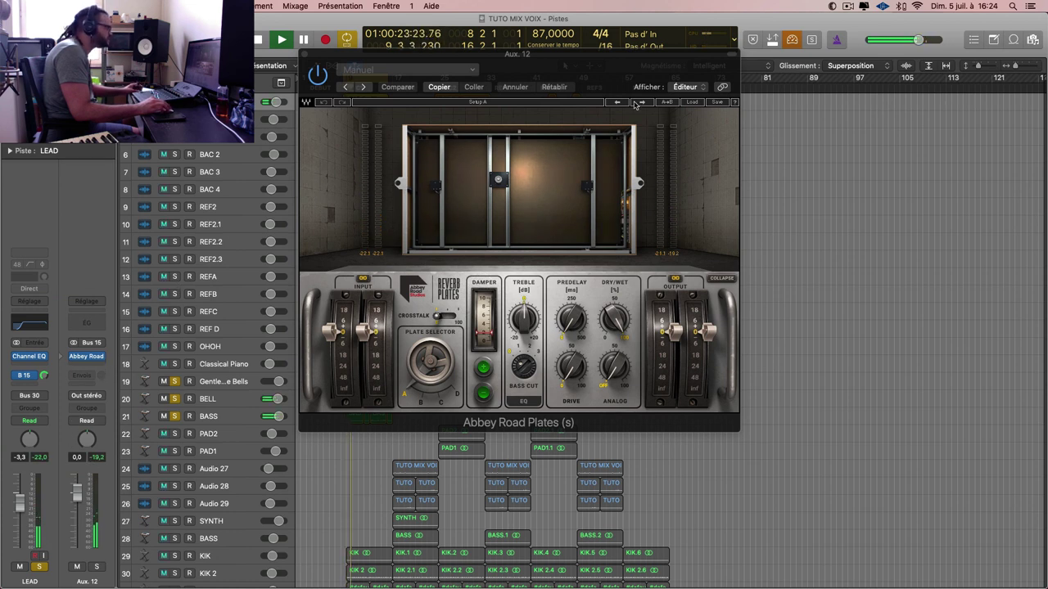
{"action": "left_click", "coordinate": [691, 102]}
{"action": "mouse_move", "coordinate": [730, 179]}
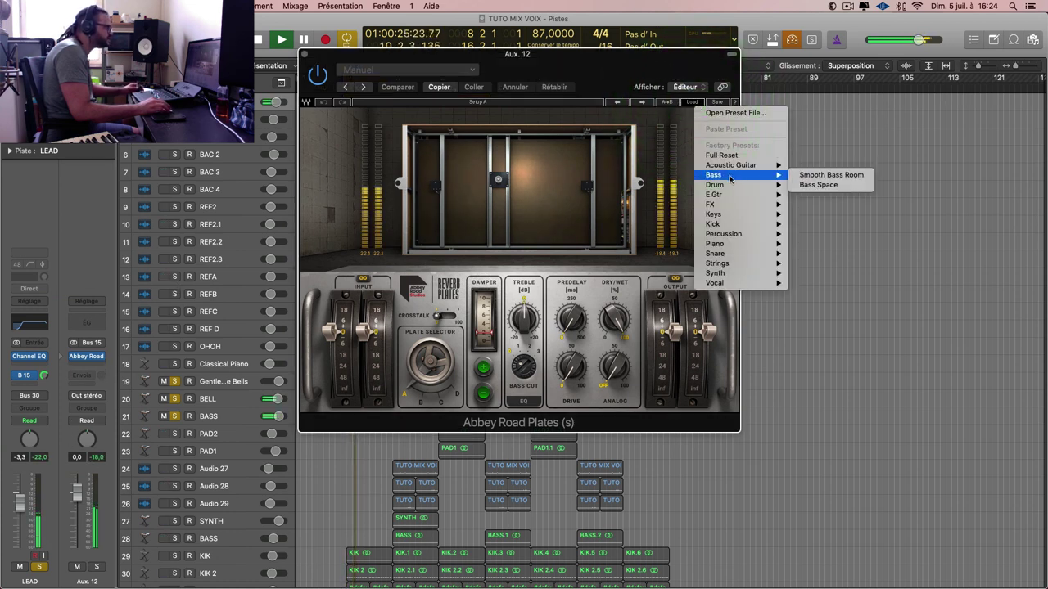
{"action": "mouse_move", "coordinate": [757, 283]}
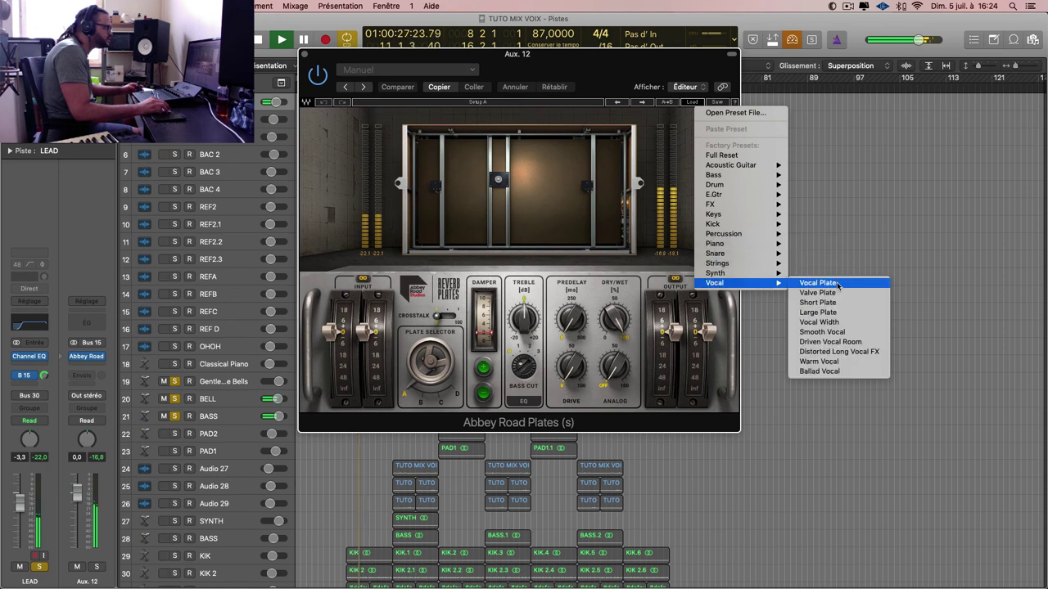
{"action": "left_click", "coordinate": [842, 285]}
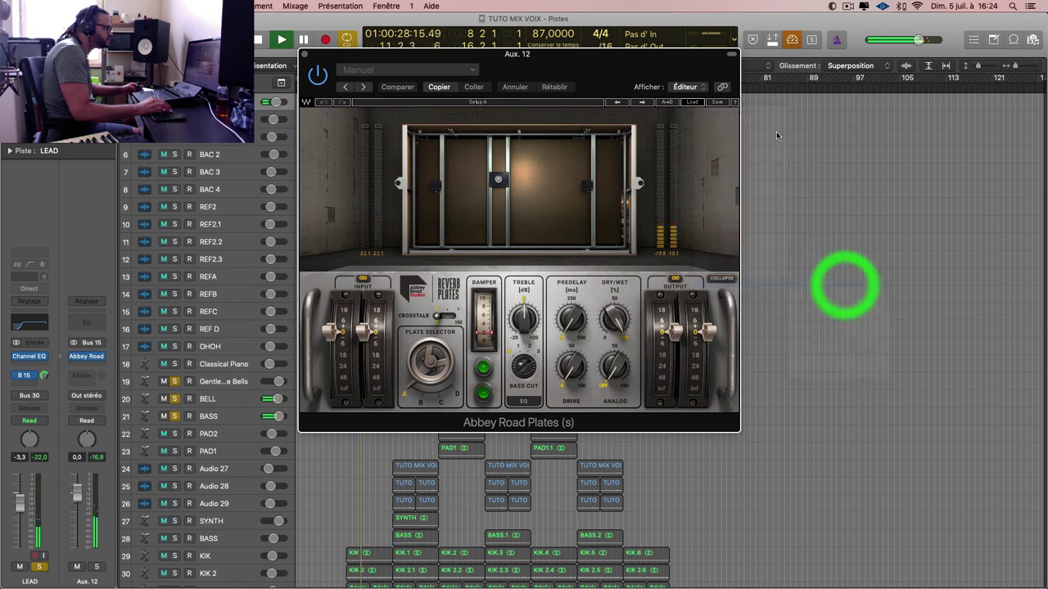
{"action": "left_click", "coordinate": [642, 103]}
{"action": "left_click", "coordinate": [643, 104]}
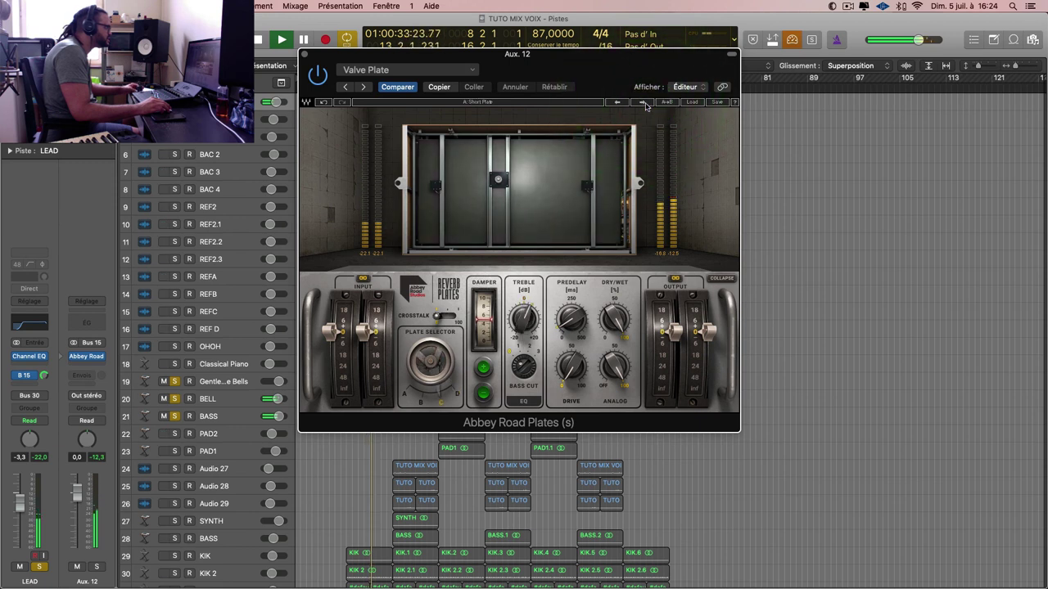
{"action": "left_click", "coordinate": [644, 104]}
- Load the Vocal Width preset in Abbey Road Plates and lower the Aux 12 volume to -11.6 dB
{"action": "left_click", "coordinate": [693, 103]}
{"action": "mouse_move", "coordinate": [725, 222]}
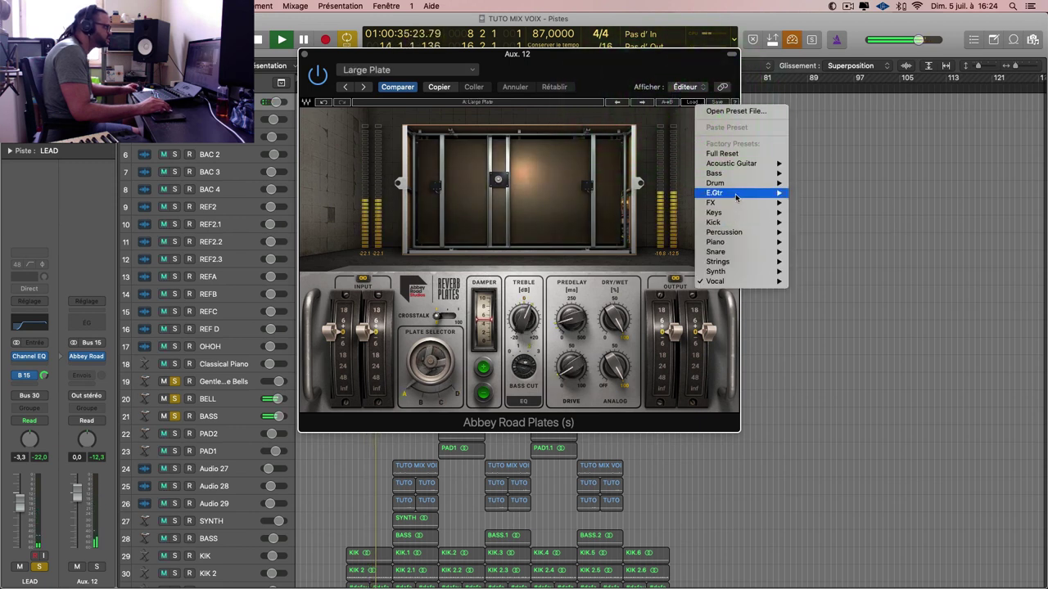
{"action": "mouse_move", "coordinate": [757, 173]}
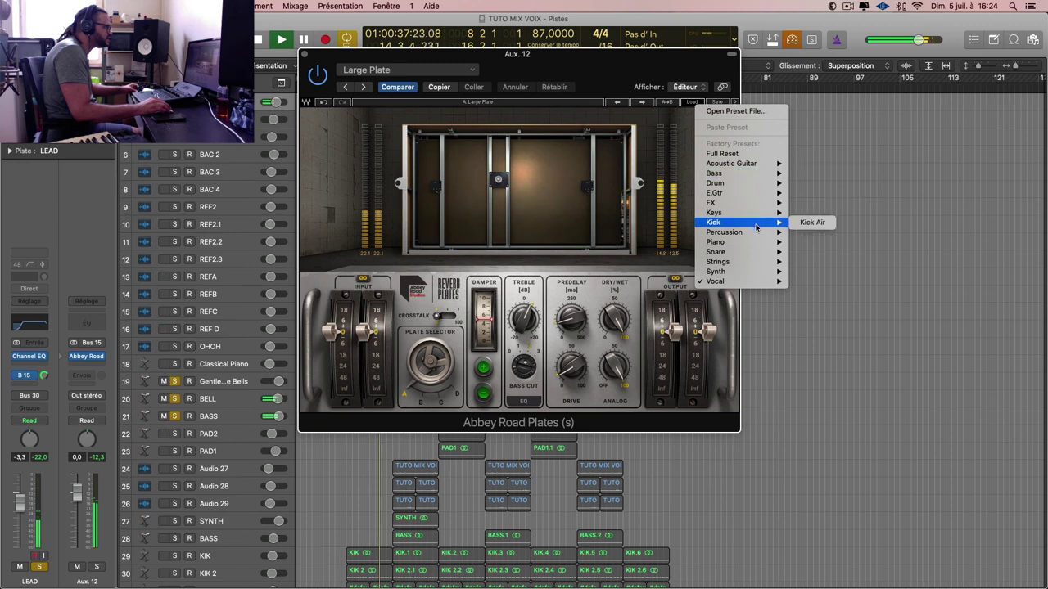
{"action": "mouse_move", "coordinate": [777, 282]}
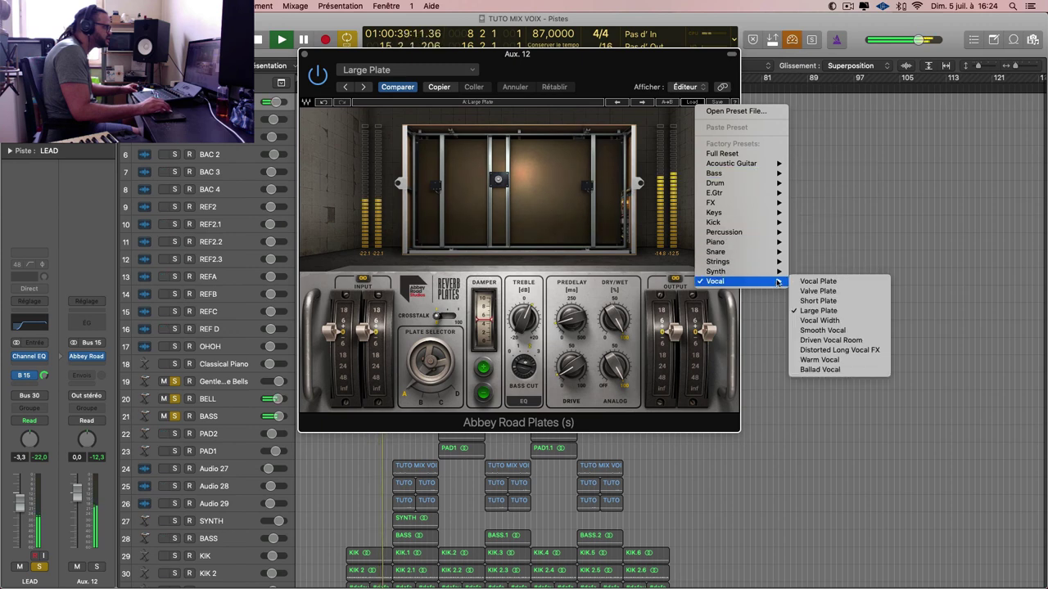
{"action": "left_click", "coordinate": [841, 322]}
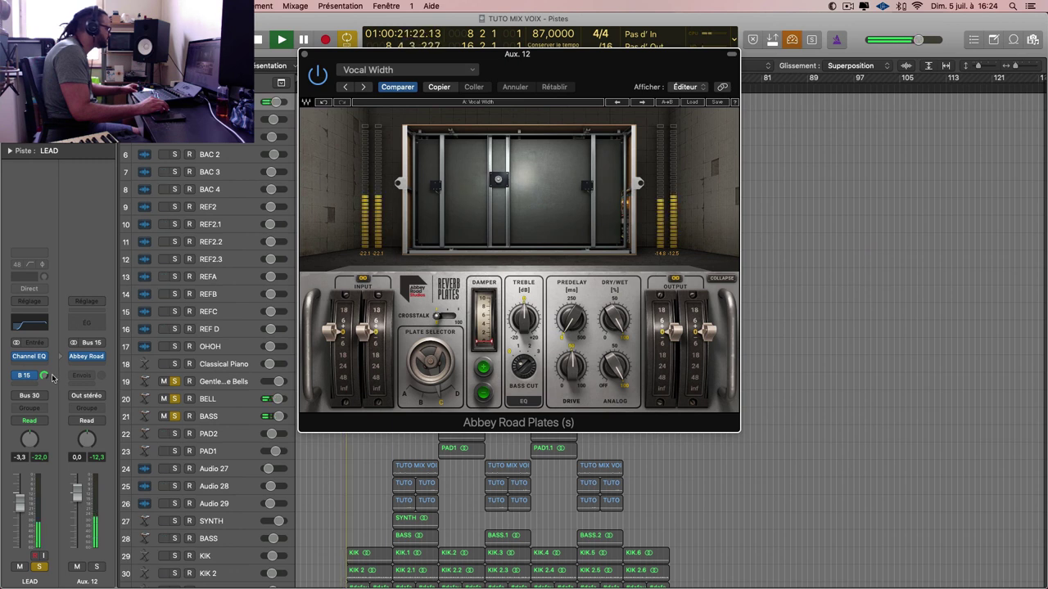
{"action": "key", "text": "v"}
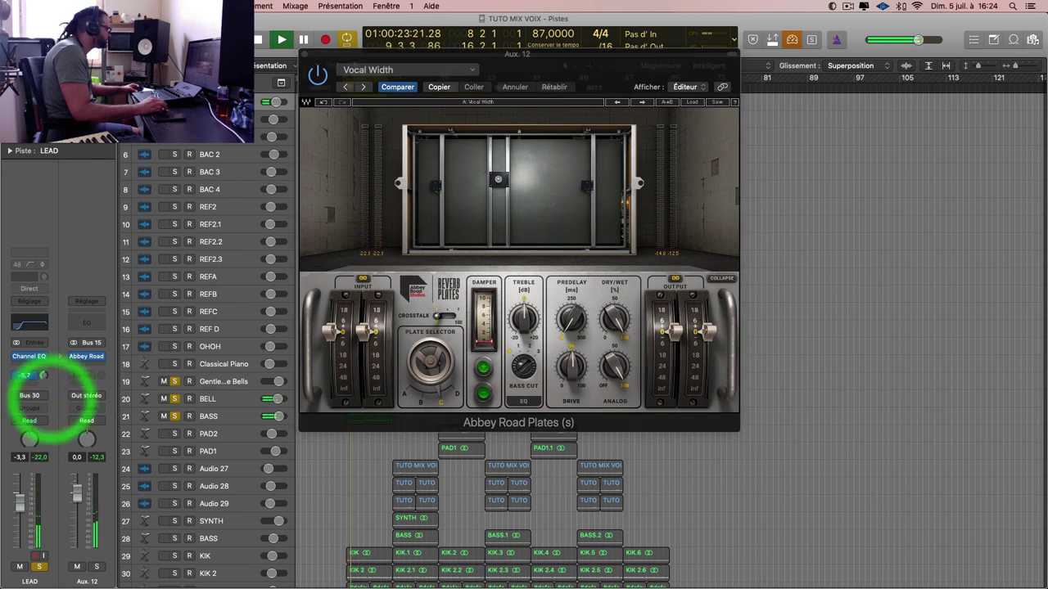
{"action": "left_click_drag", "start_coordinate": [78, 495], "coordinate": [78, 519]}
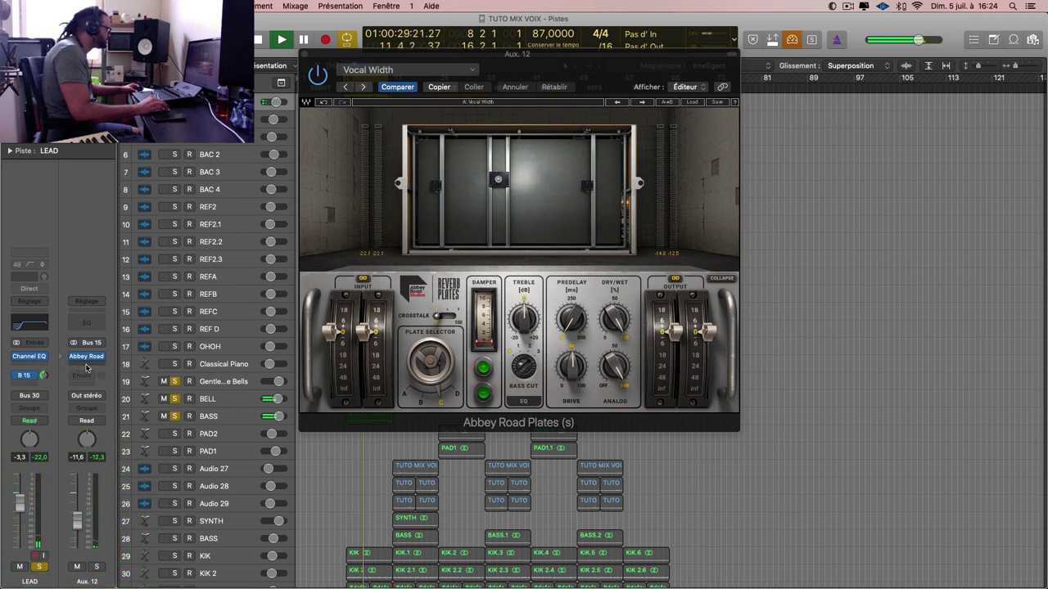
- Insert a Stereo Delay after Abbey Road Plates on Aux 12
{"action": "left_click", "coordinate": [86, 360]}
{"action": "mouse_move", "coordinate": [122, 447]}
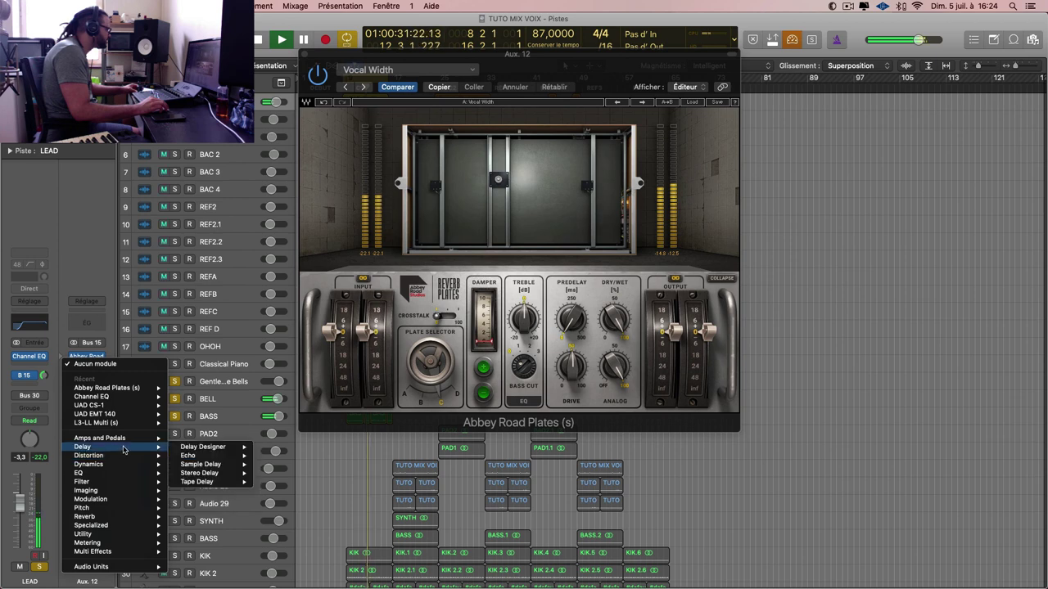
{"action": "left_click", "coordinate": [220, 473]}
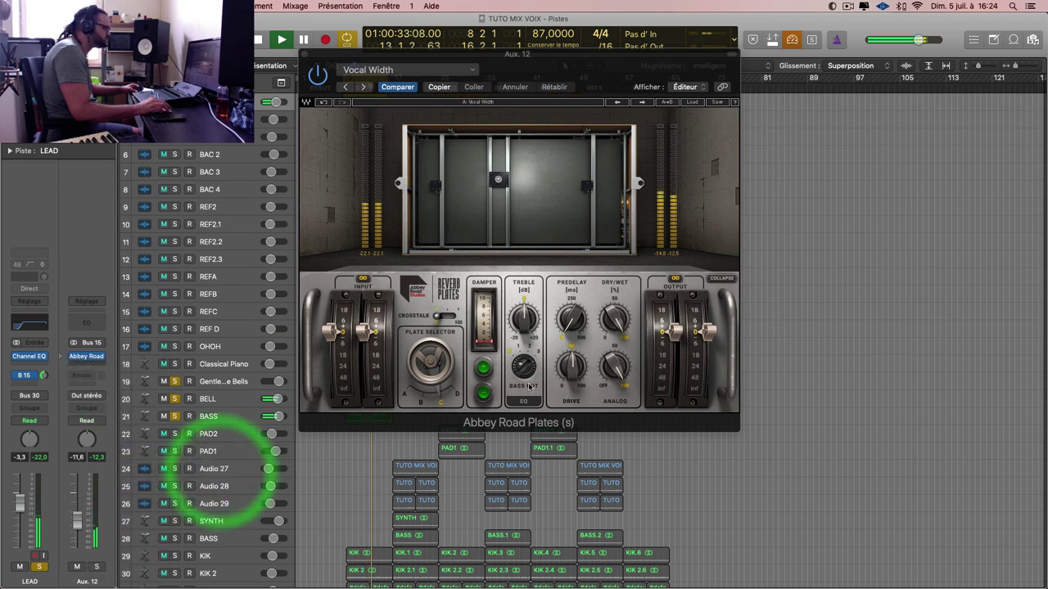
- Close the Stereo Delay and Abbey Road Plates windows of Aux 12
{"action": "left_click_drag", "start_coordinate": [318, 63], "coordinate": [683, 62]}
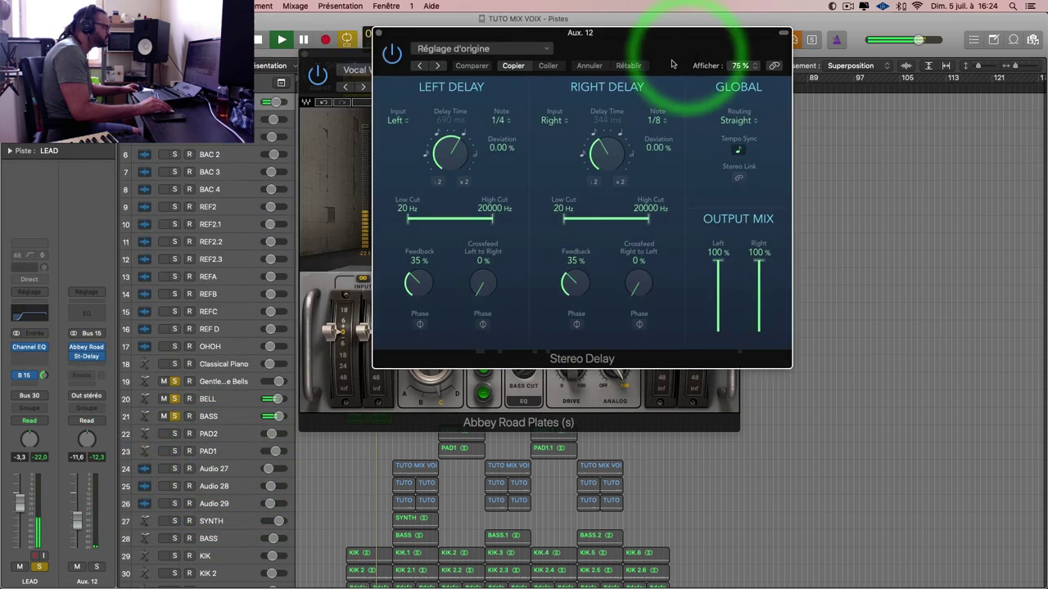
{"action": "left_click", "coordinate": [378, 34]}
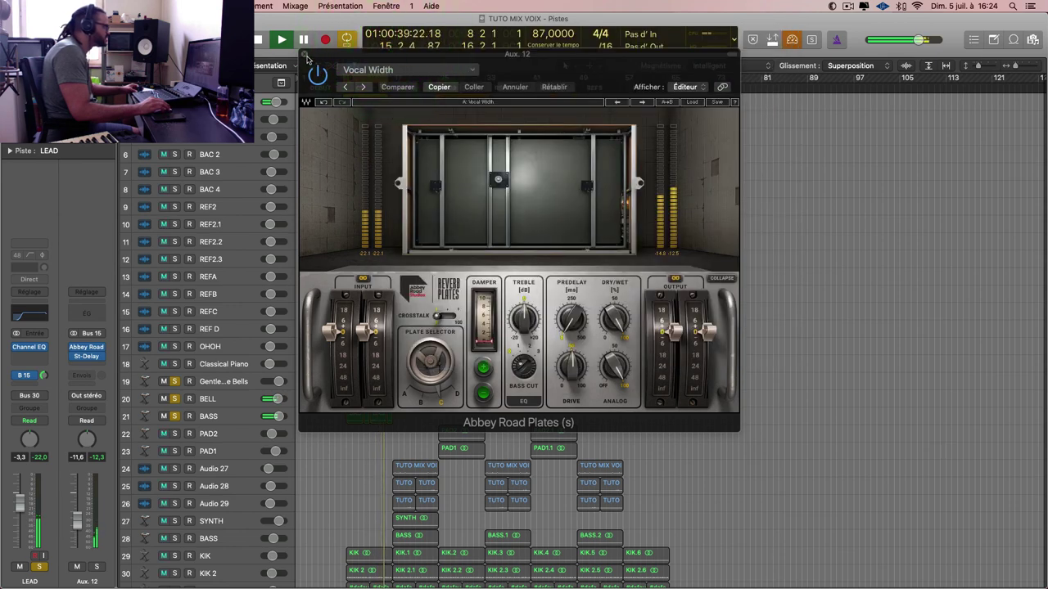
{"action": "left_click", "coordinate": [306, 55]}
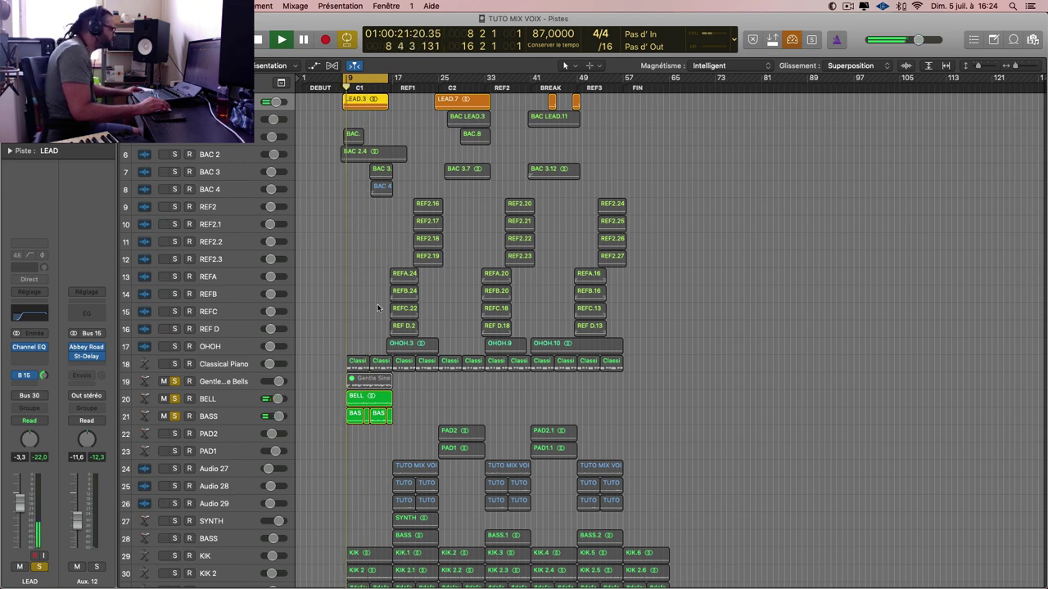
- Solo the backing vocal tracks BAC 1 to BAC 4 and turn off cycle playback over C1
{"action": "key", "text": "super+Up"}
{"action": "key", "text": "super+Up"}
{"action": "key", "text": "super+Up"}
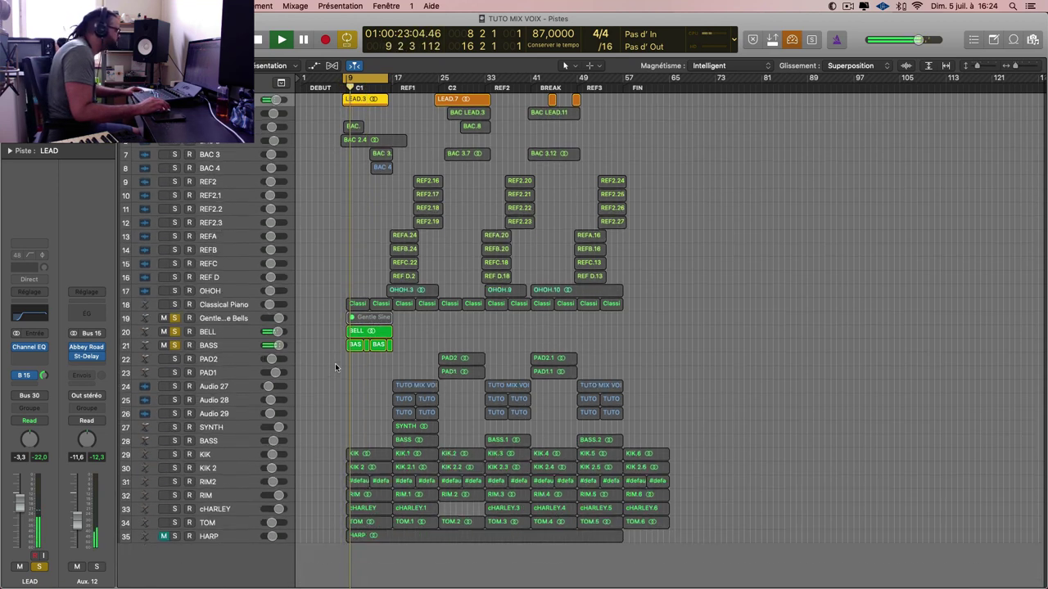
{"action": "left_click", "coordinate": [174, 152]}
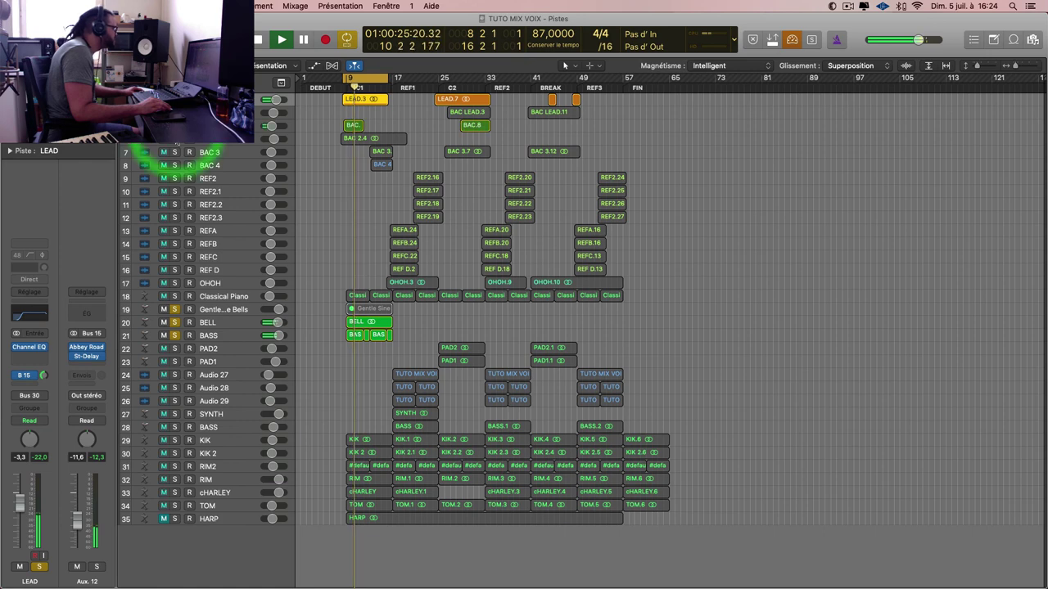
{"action": "left_click", "coordinate": [367, 78]}
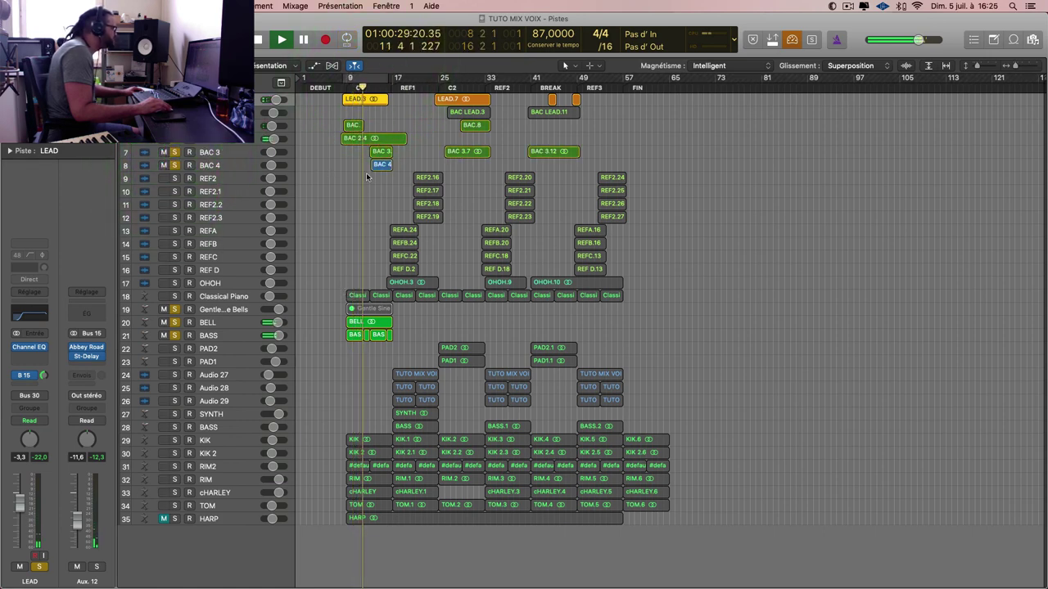
- Enlarge the backing vocal regions around C1, select the BAC 2 track and audition it from about bar 11
{"action": "key", "text": "super+Down"}
{"action": "key", "text": "super+Down"}
{"action": "key", "text": "super+Down"}
{"action": "left_click", "coordinate": [403, 197], "text": "ctrl+alt"}
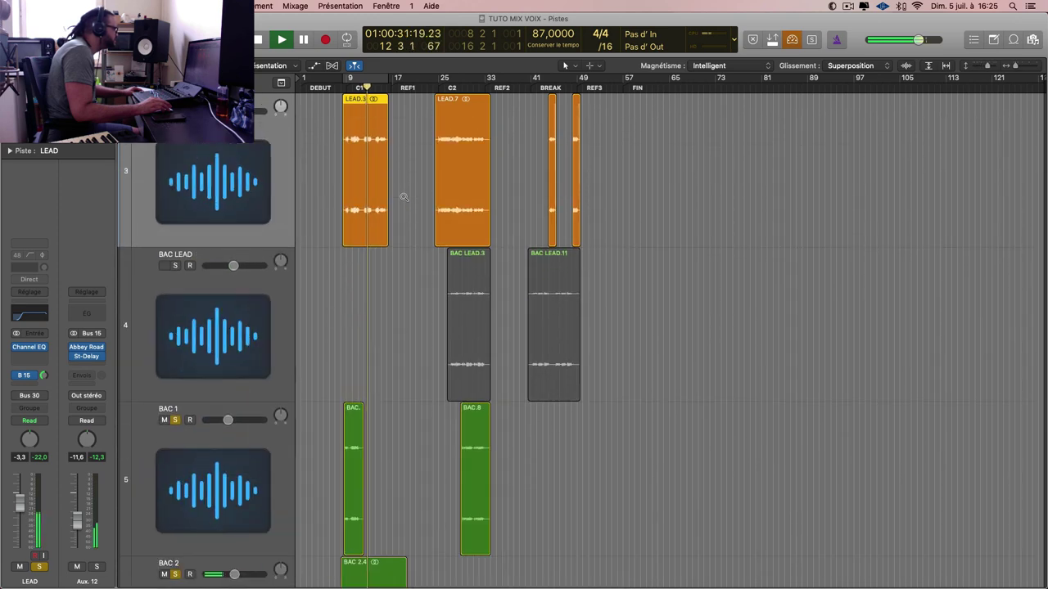
{"action": "scroll", "coordinate": [401, 204], "scroll_direction": "left", "scroll_amount": 5}
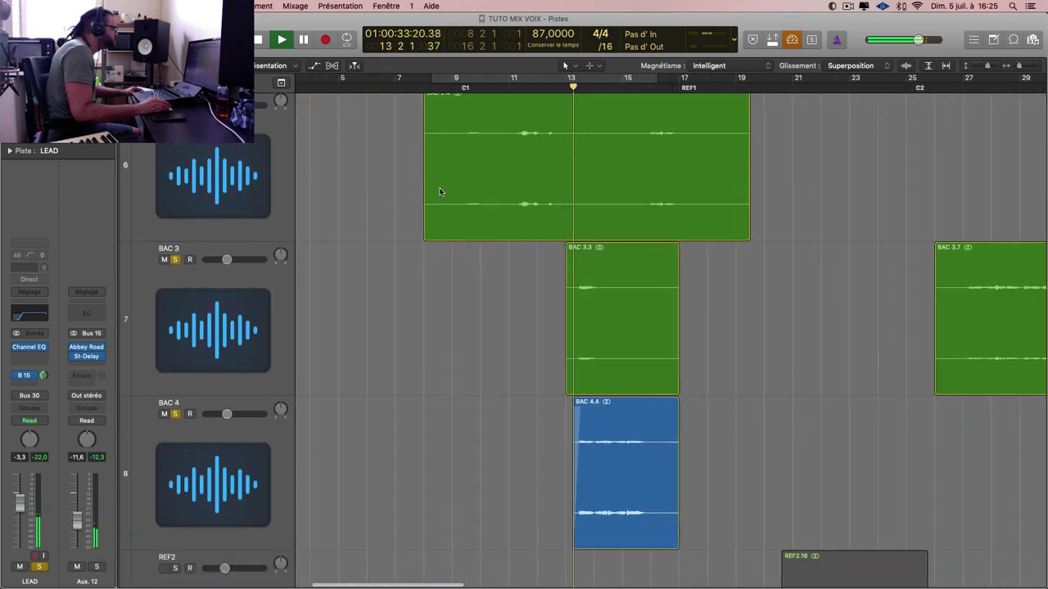
{"action": "scroll", "coordinate": [473, 169], "scroll_direction": "right", "scroll_amount": 6}
{"action": "scroll", "coordinate": [373, 250], "scroll_direction": "left", "scroll_amount": 4}
{"action": "left_click", "coordinate": [380, 252], "text": "ctrl+alt"}
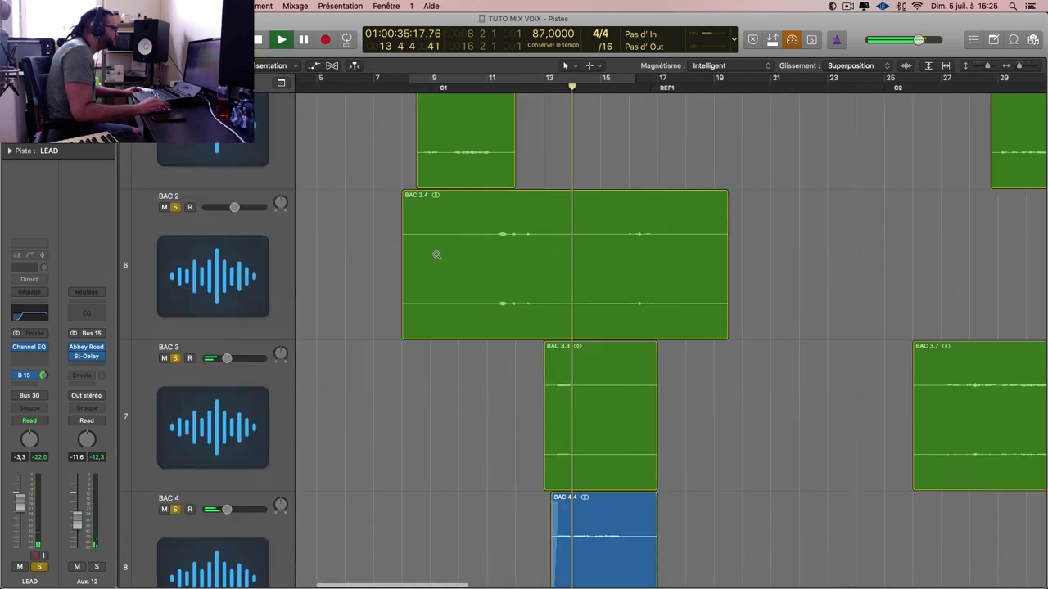
{"action": "left_click", "coordinate": [229, 302]}
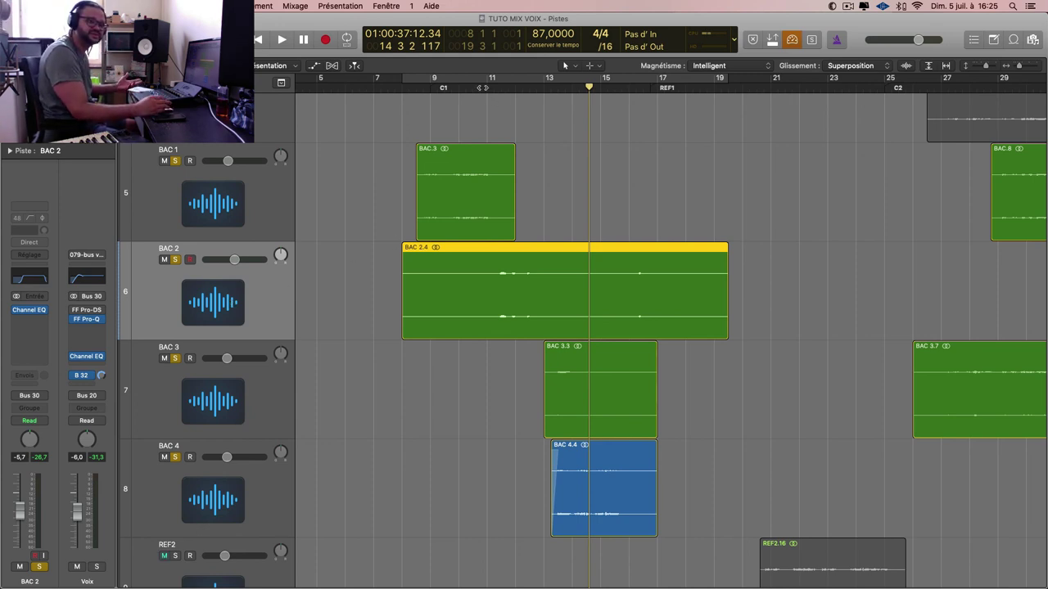
{"action": "double_click", "coordinate": [485, 85]}
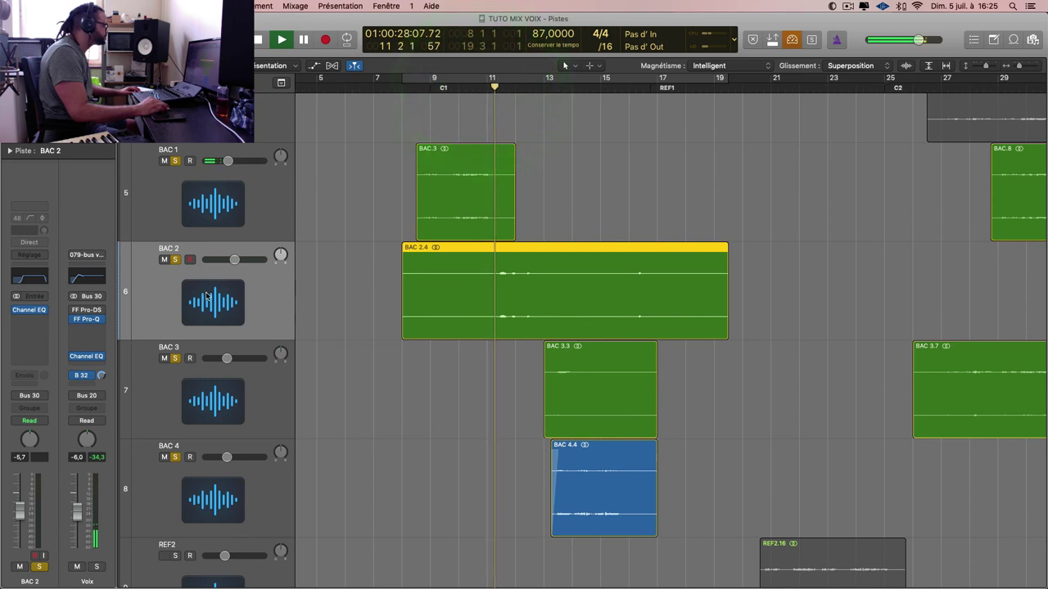
- Add a send to Bus 15 (Aux. 12) on the BAC 2 channel
{"action": "left_click", "coordinate": [44, 320]}
{"action": "left_click", "coordinate": [54, 285]}
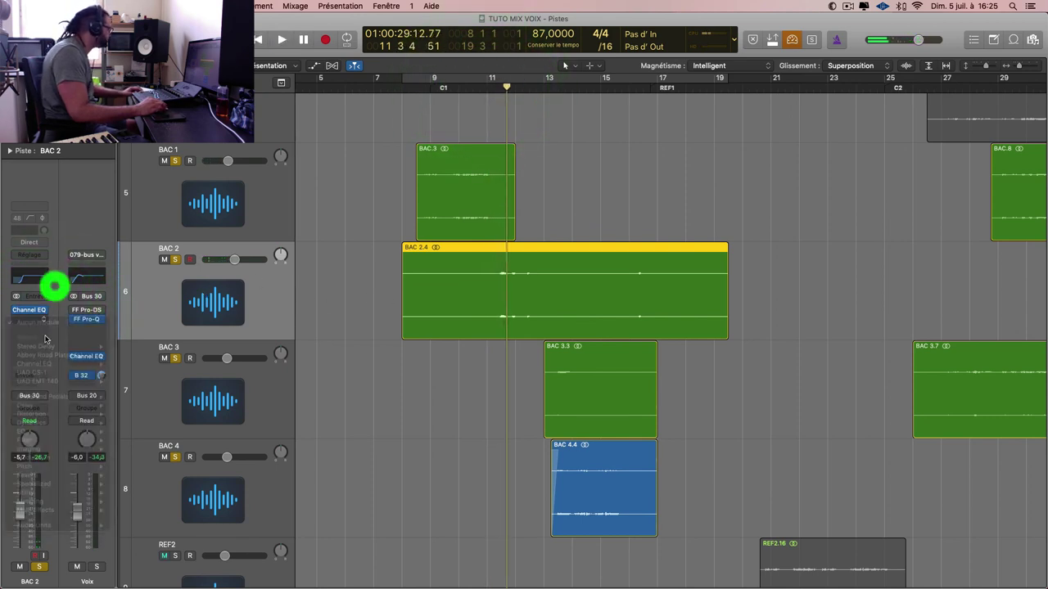
{"action": "left_click", "coordinate": [35, 375]}
{"action": "mouse_move", "coordinate": [49, 394]}
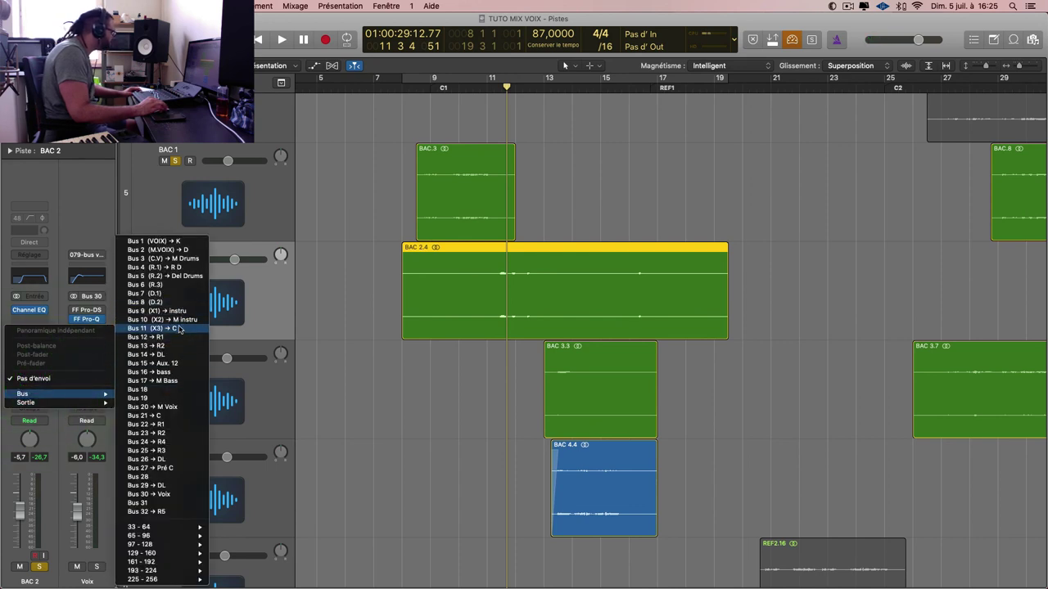
{"action": "left_click", "coordinate": [179, 363]}
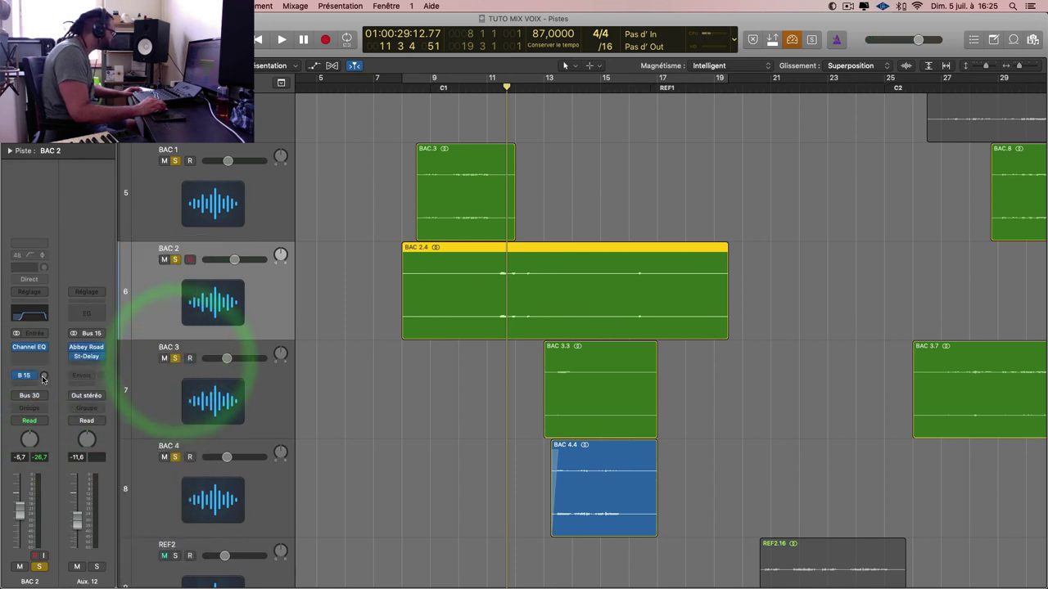
- Raise BAC 2's Bus 15 send to +6.0 dB while auditioning the phrase from about bar 11
{"action": "left_click_drag", "start_coordinate": [45, 378], "coordinate": [47, 358]}
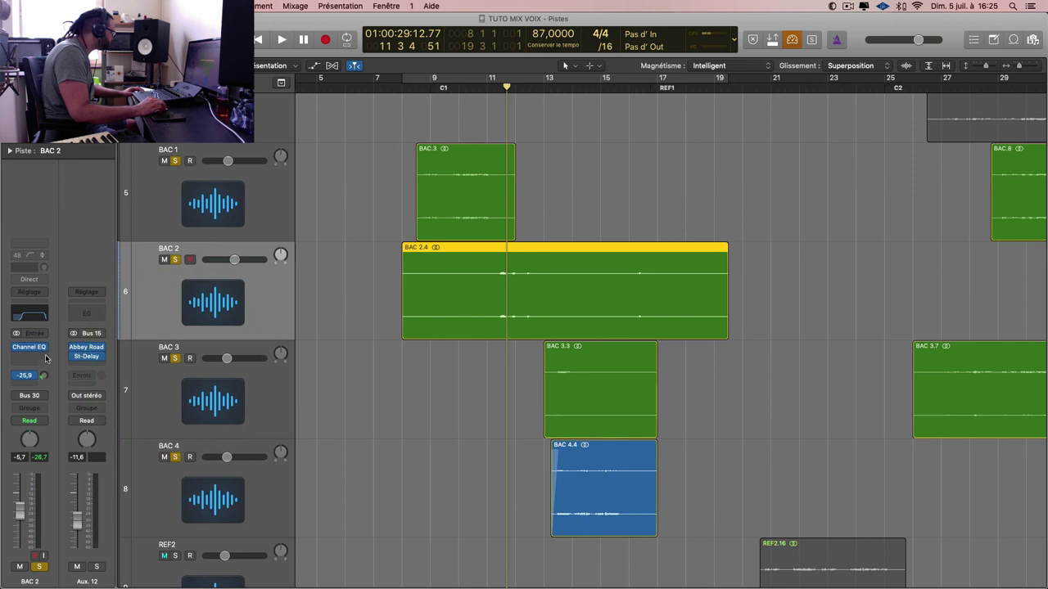
{"action": "double_click", "coordinate": [489, 91]}
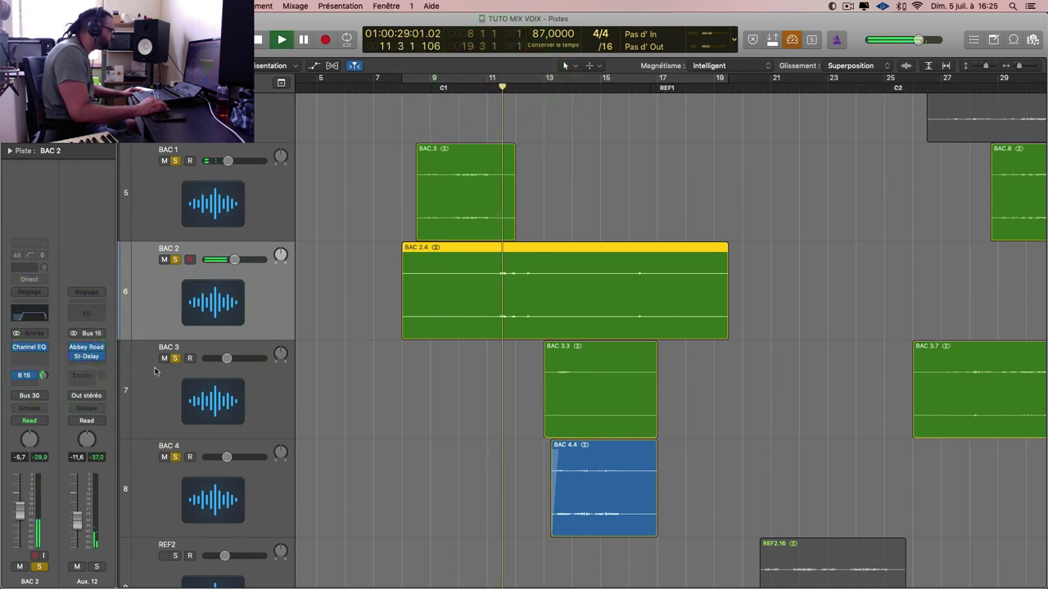
{"action": "left_click", "coordinate": [88, 250]}
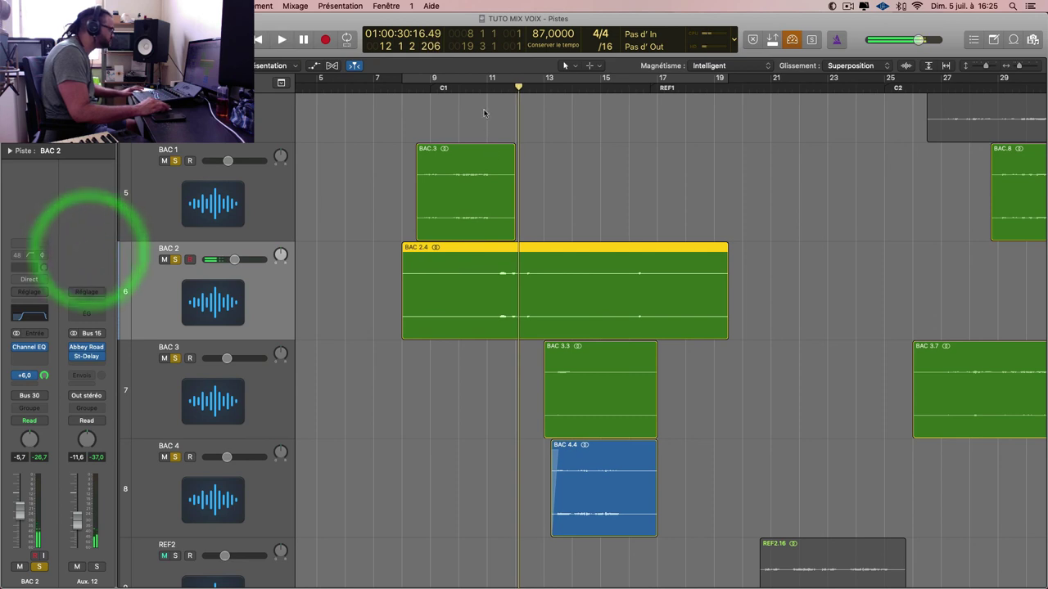
- Split the BAC 2 region just before its first audible phrase, slightly after bar 11
{"action": "left_click", "coordinate": [492, 298]}
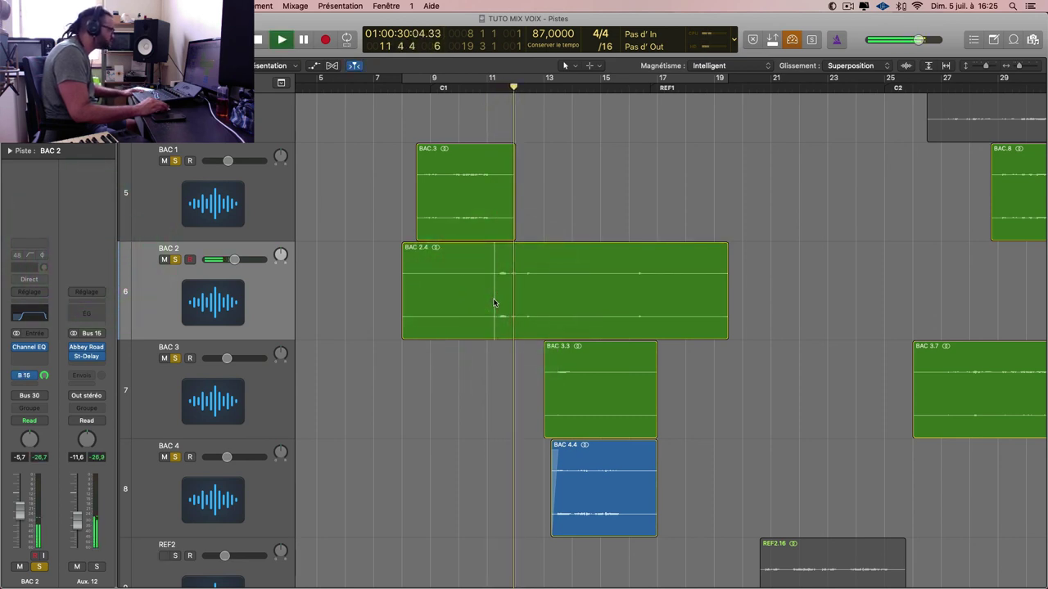
{"action": "key", "text": "super+t"}
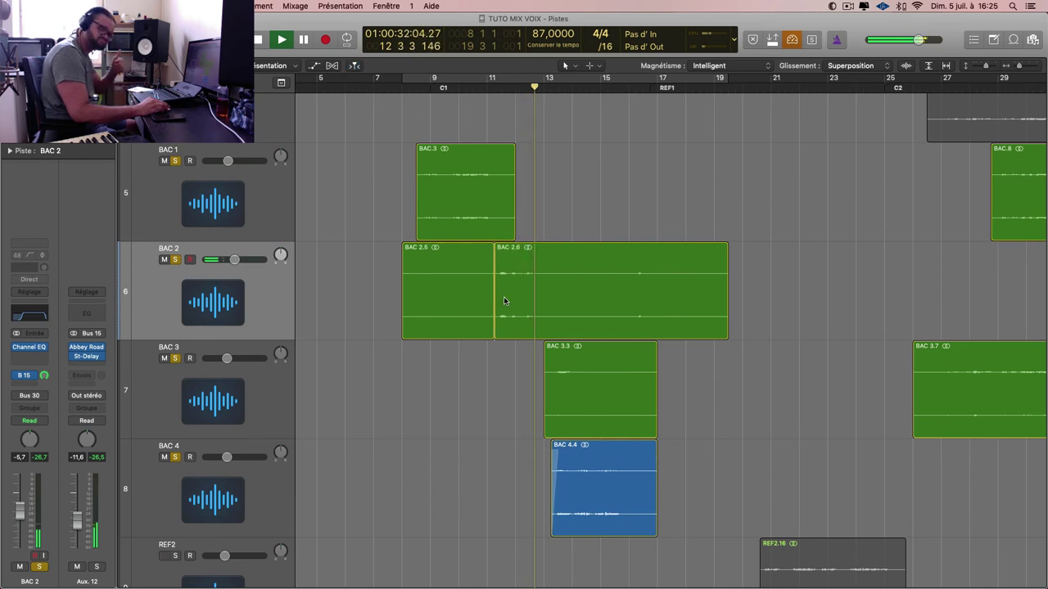
{"action": "scroll", "coordinate": [663, 304], "scroll_direction": "left", "scroll_amount": 1}
{"action": "key", "text": "super+Left"}
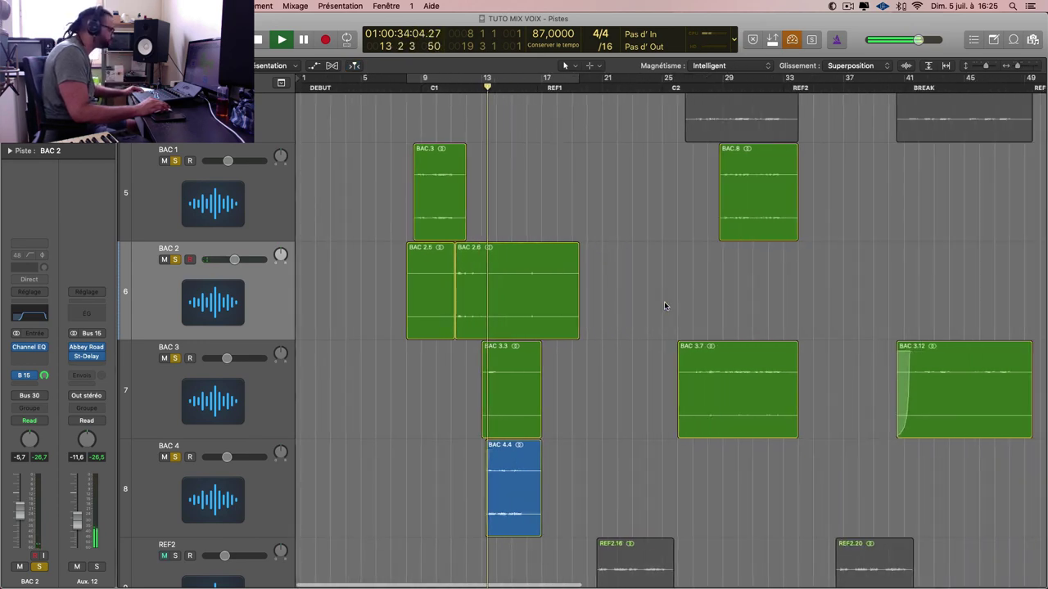
{"action": "key", "text": "super+Up"}
{"action": "scroll", "coordinate": [662, 300], "scroll_direction": "up", "scroll_amount": 2}
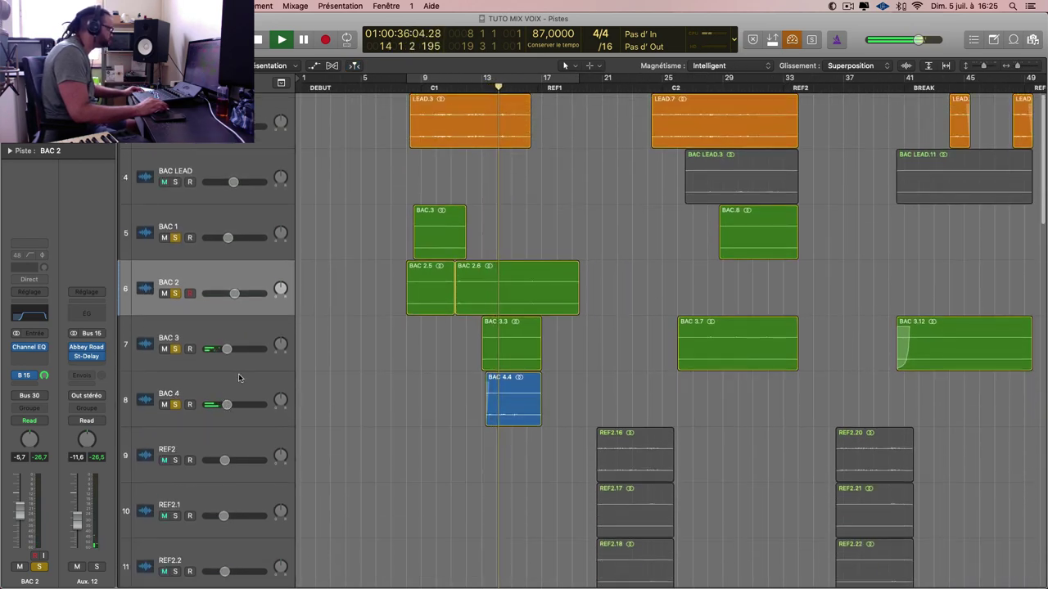
- Glance at the track sends in the mixer, stop playback and clear the solo on all tracks
{"action": "key", "text": "x"}
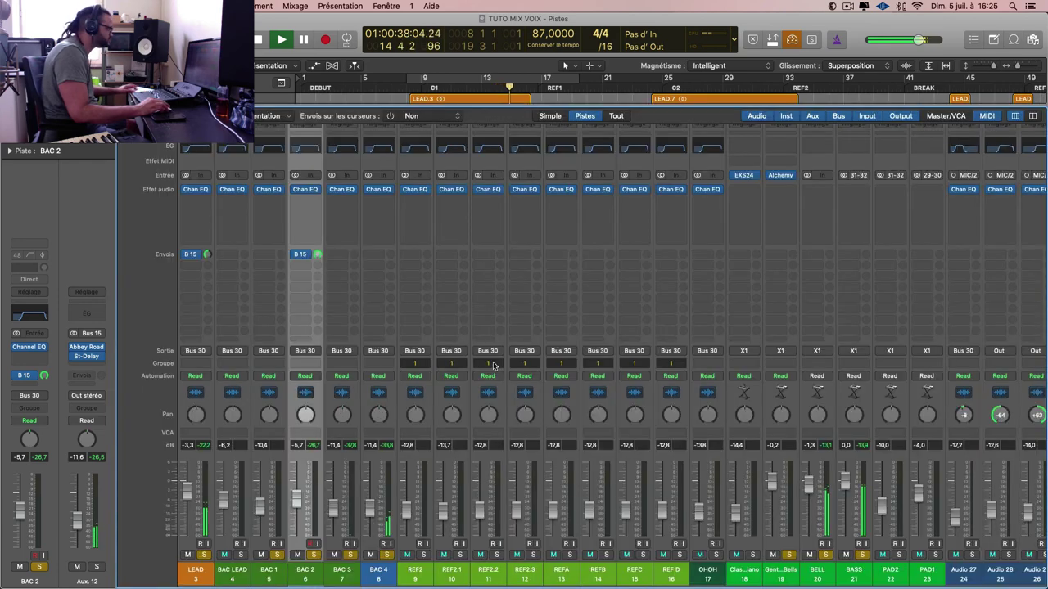
{"action": "key", "text": "x"}
{"action": "key", "text": "super+Up"}
{"action": "key", "text": "super+Up"}
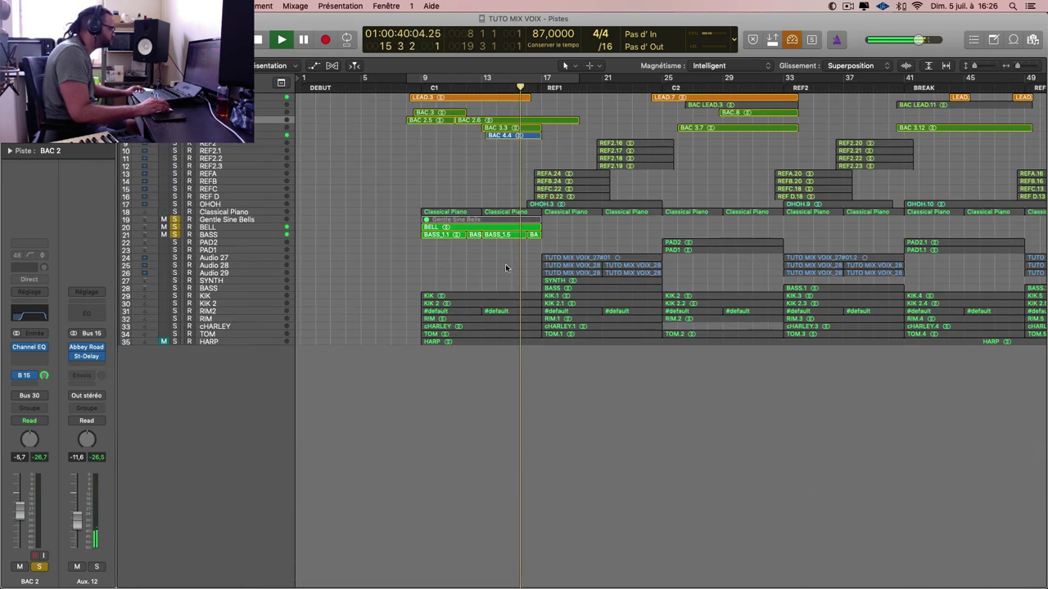
{"action": "left_click_drag", "start_coordinate": [420, 292], "coordinate": [523, 371]}
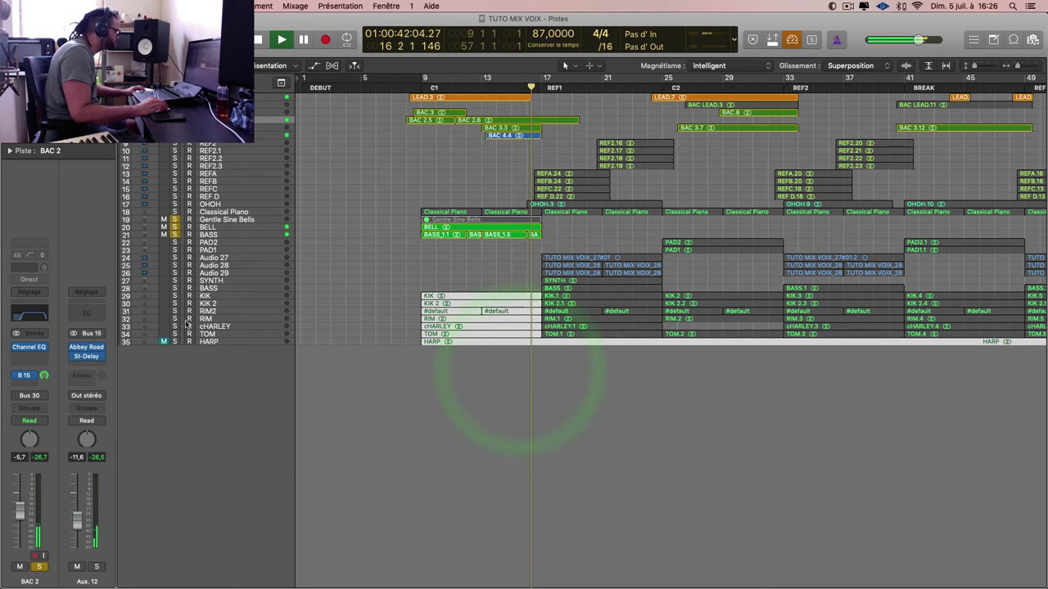
{"action": "key", "text": "ctrl+alt+super+s"}
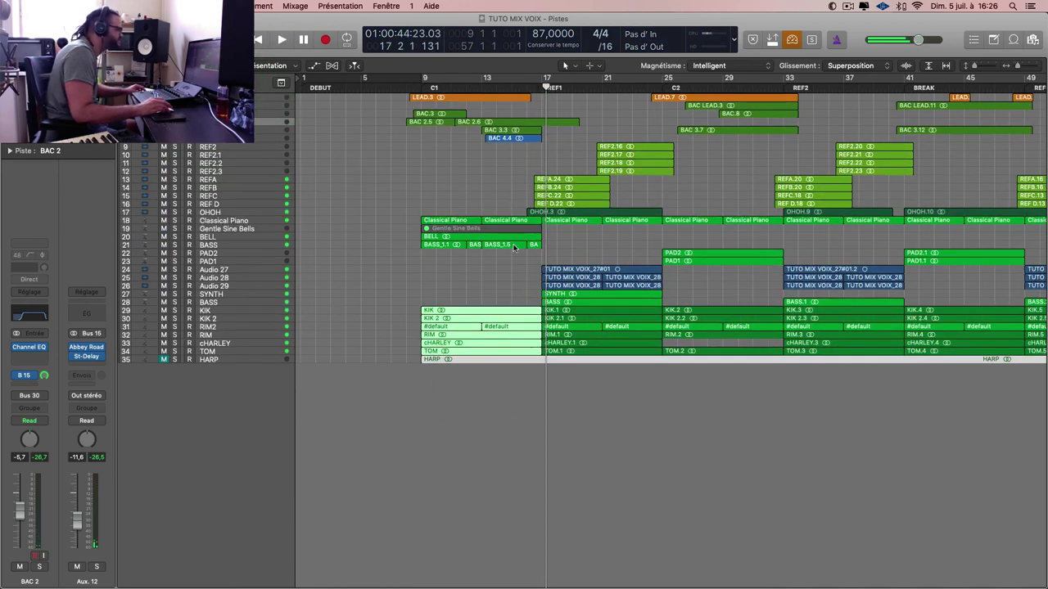
- Delete the two Classical Piano regions in the C1 section
{"action": "scroll", "coordinate": [389, 281], "scroll_direction": "up", "scroll_amount": 5}
{"action": "left_click", "coordinate": [401, 276]}
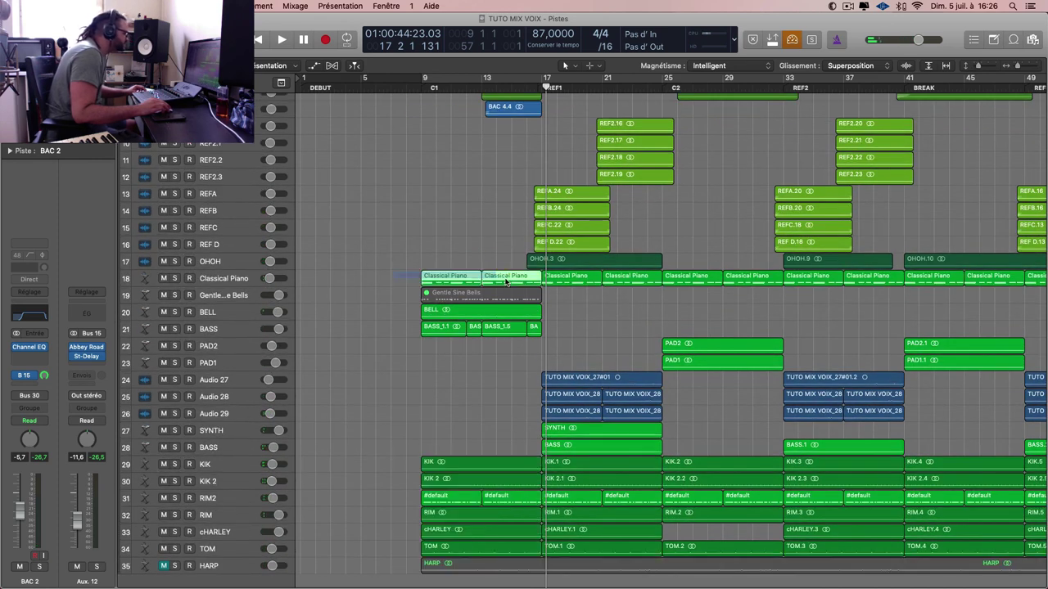
{"action": "left_click", "coordinate": [506, 278]}
{"action": "key", "text": "Delete"}
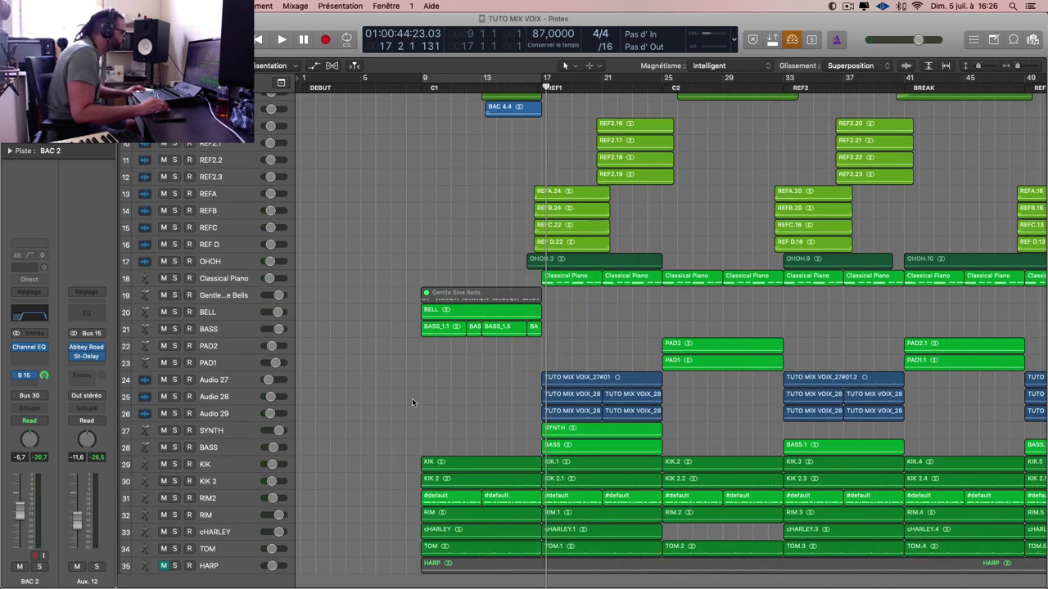
- Mute the C1 drum regions from KIK through TOM and play the transition into REF1 from about bar 15
{"action": "left_click_drag", "start_coordinate": [398, 409], "coordinate": [491, 549]}
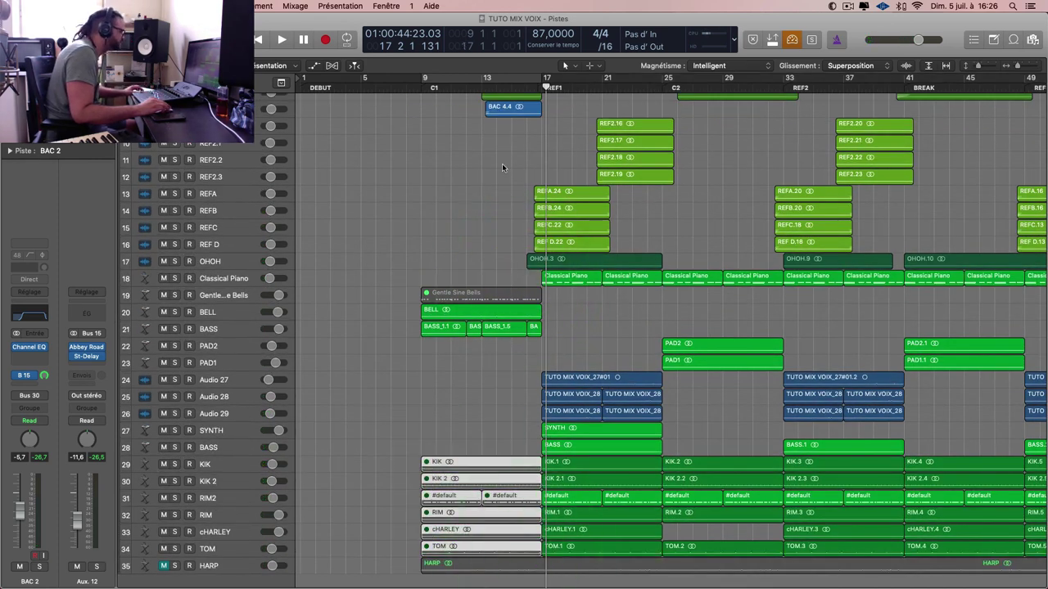
{"action": "double_click", "coordinate": [519, 87]}
{"action": "key", "text": "super+Right"}
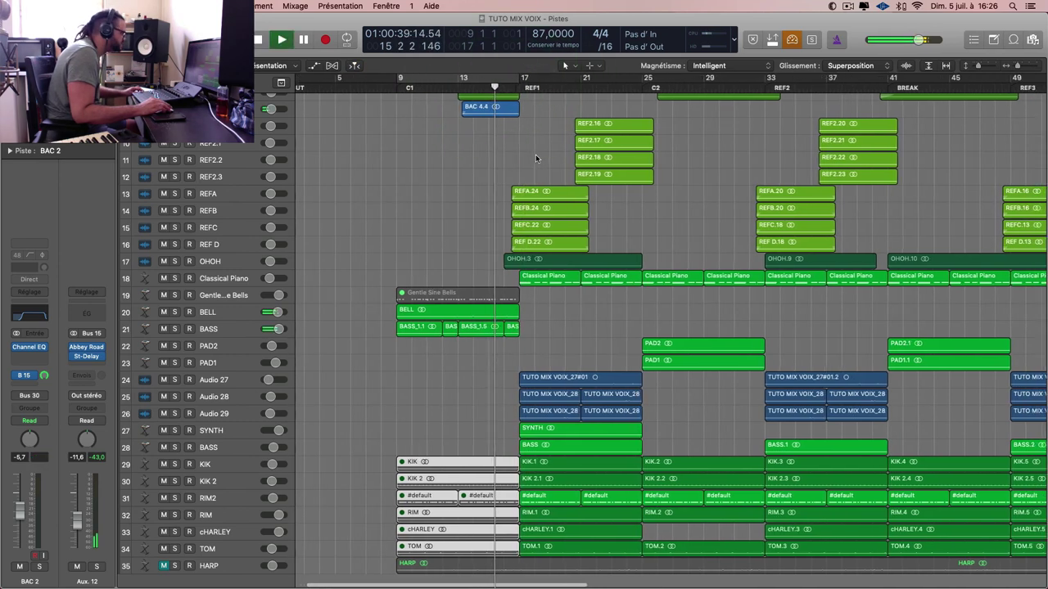
{"action": "key", "text": "super+Left"}
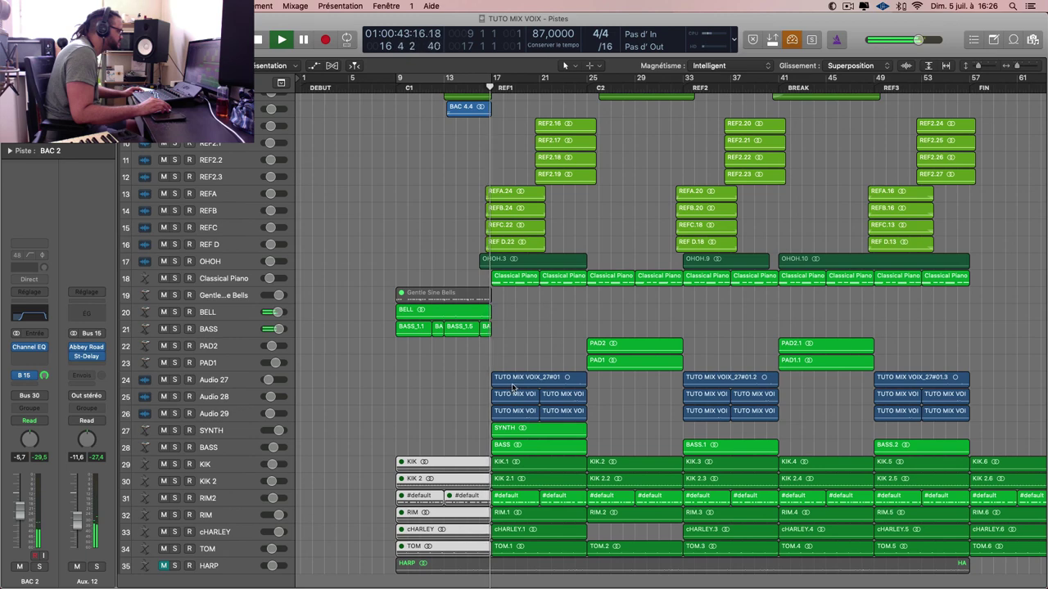
{"action": "key", "text": "super+Up"}
{"action": "key", "text": "super+Up"}
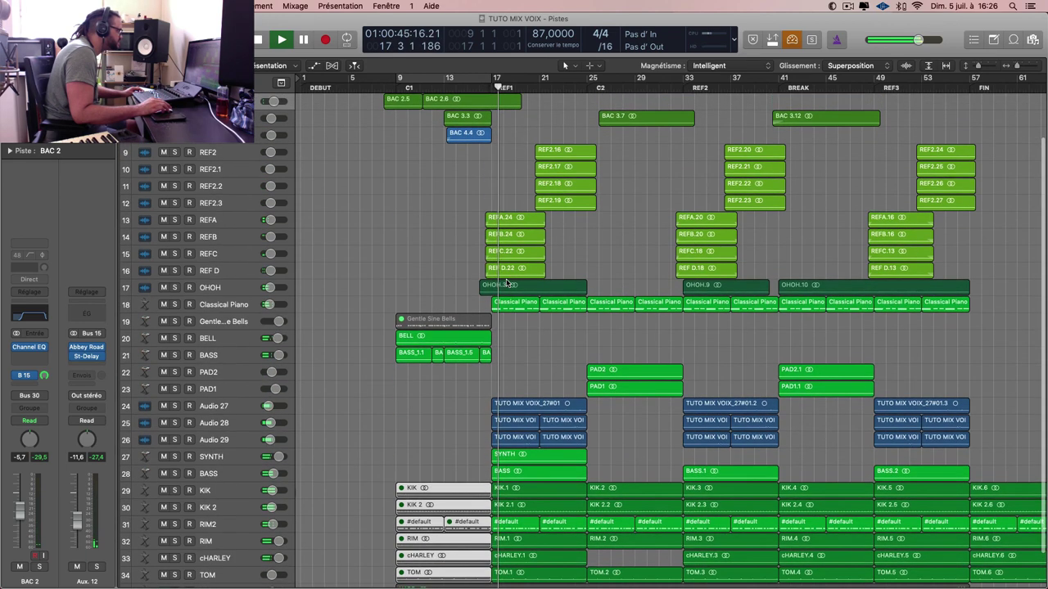
{"action": "key", "text": "super+Up"}
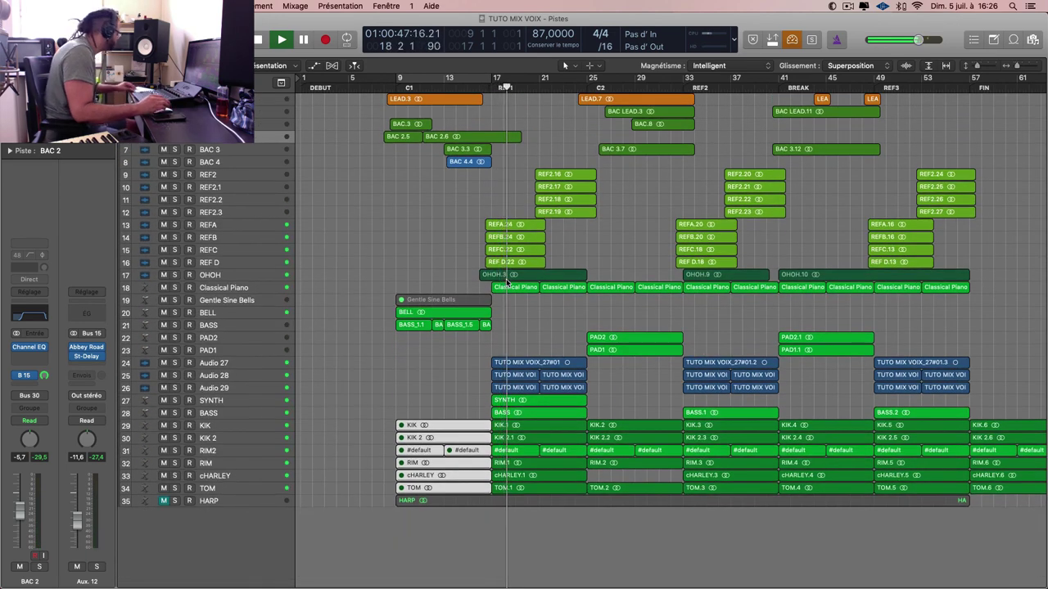
- Select the Classical Piano track with all its regions
{"action": "left_click", "coordinate": [266, 291]}
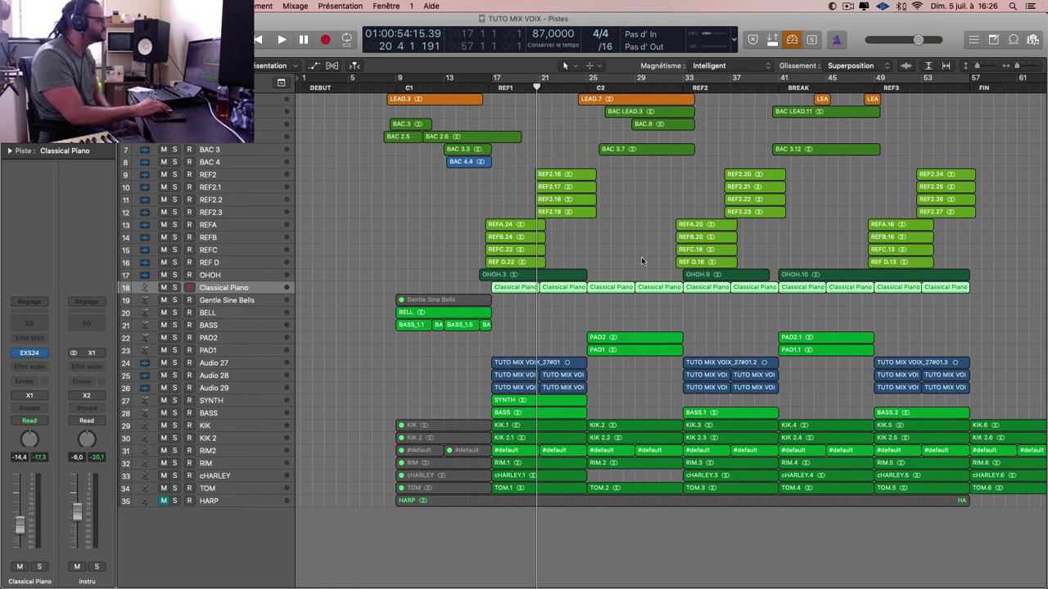
{"action": "left_click", "coordinate": [848, 5]}
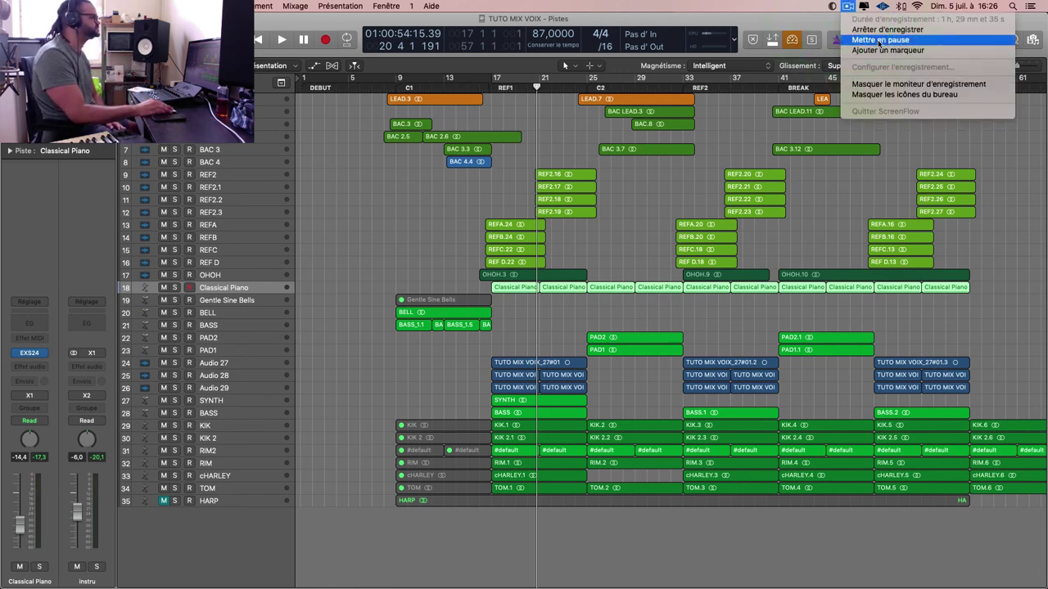